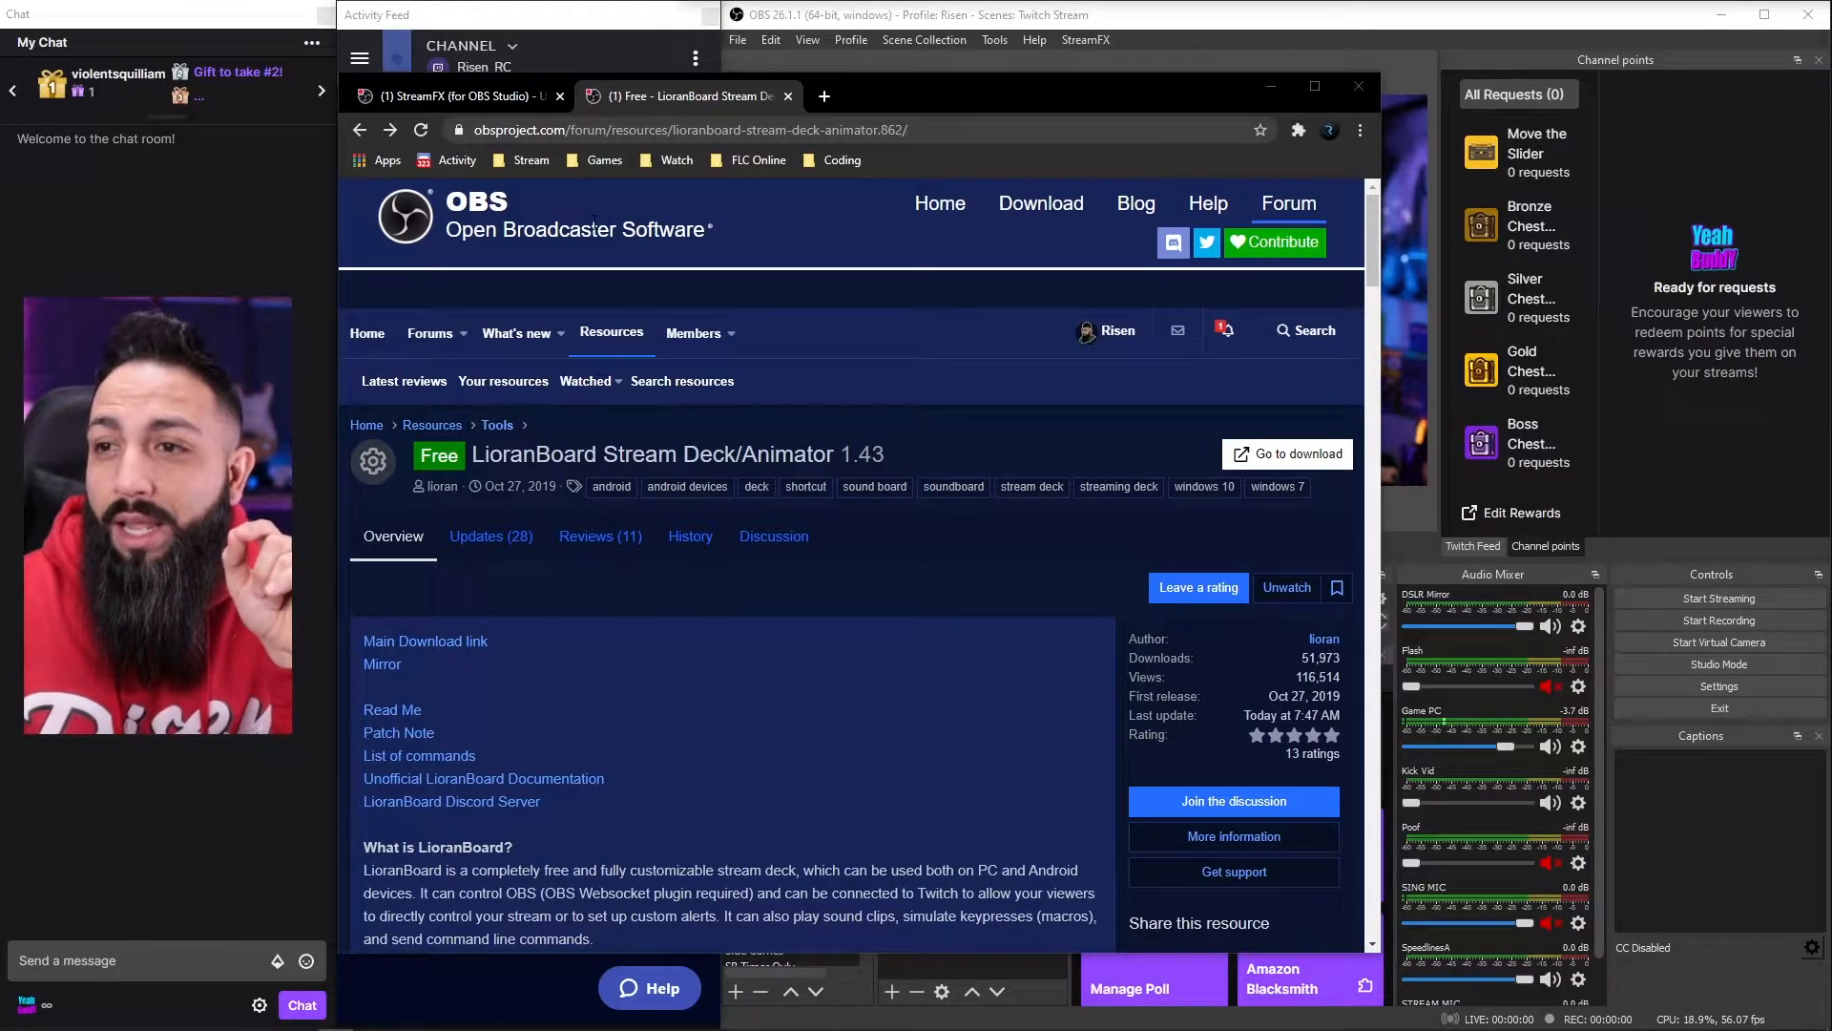
Step: Open the StreamFX 0.10.0b1 release page on GitHub from the OBS forum and view its downloadable assets
{"action": "left_click", "coordinate": [479, 103]}
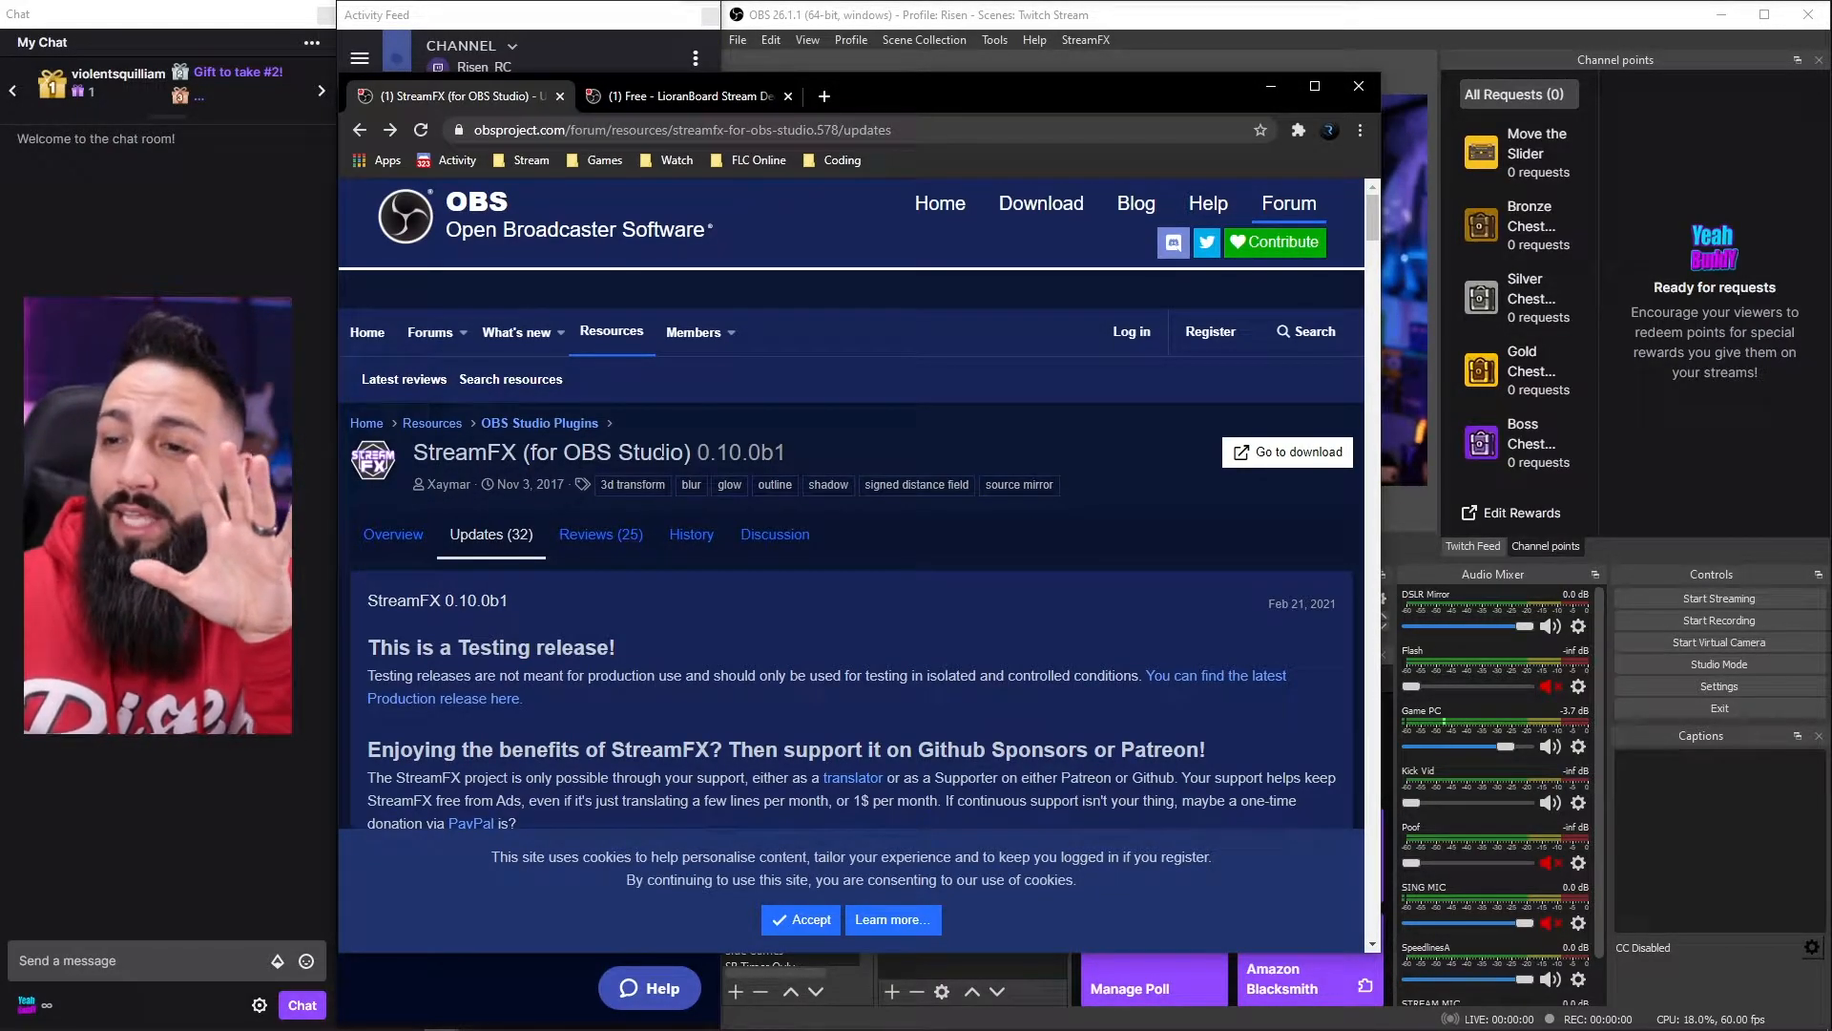
{"action": "left_click", "coordinate": [1285, 461]}
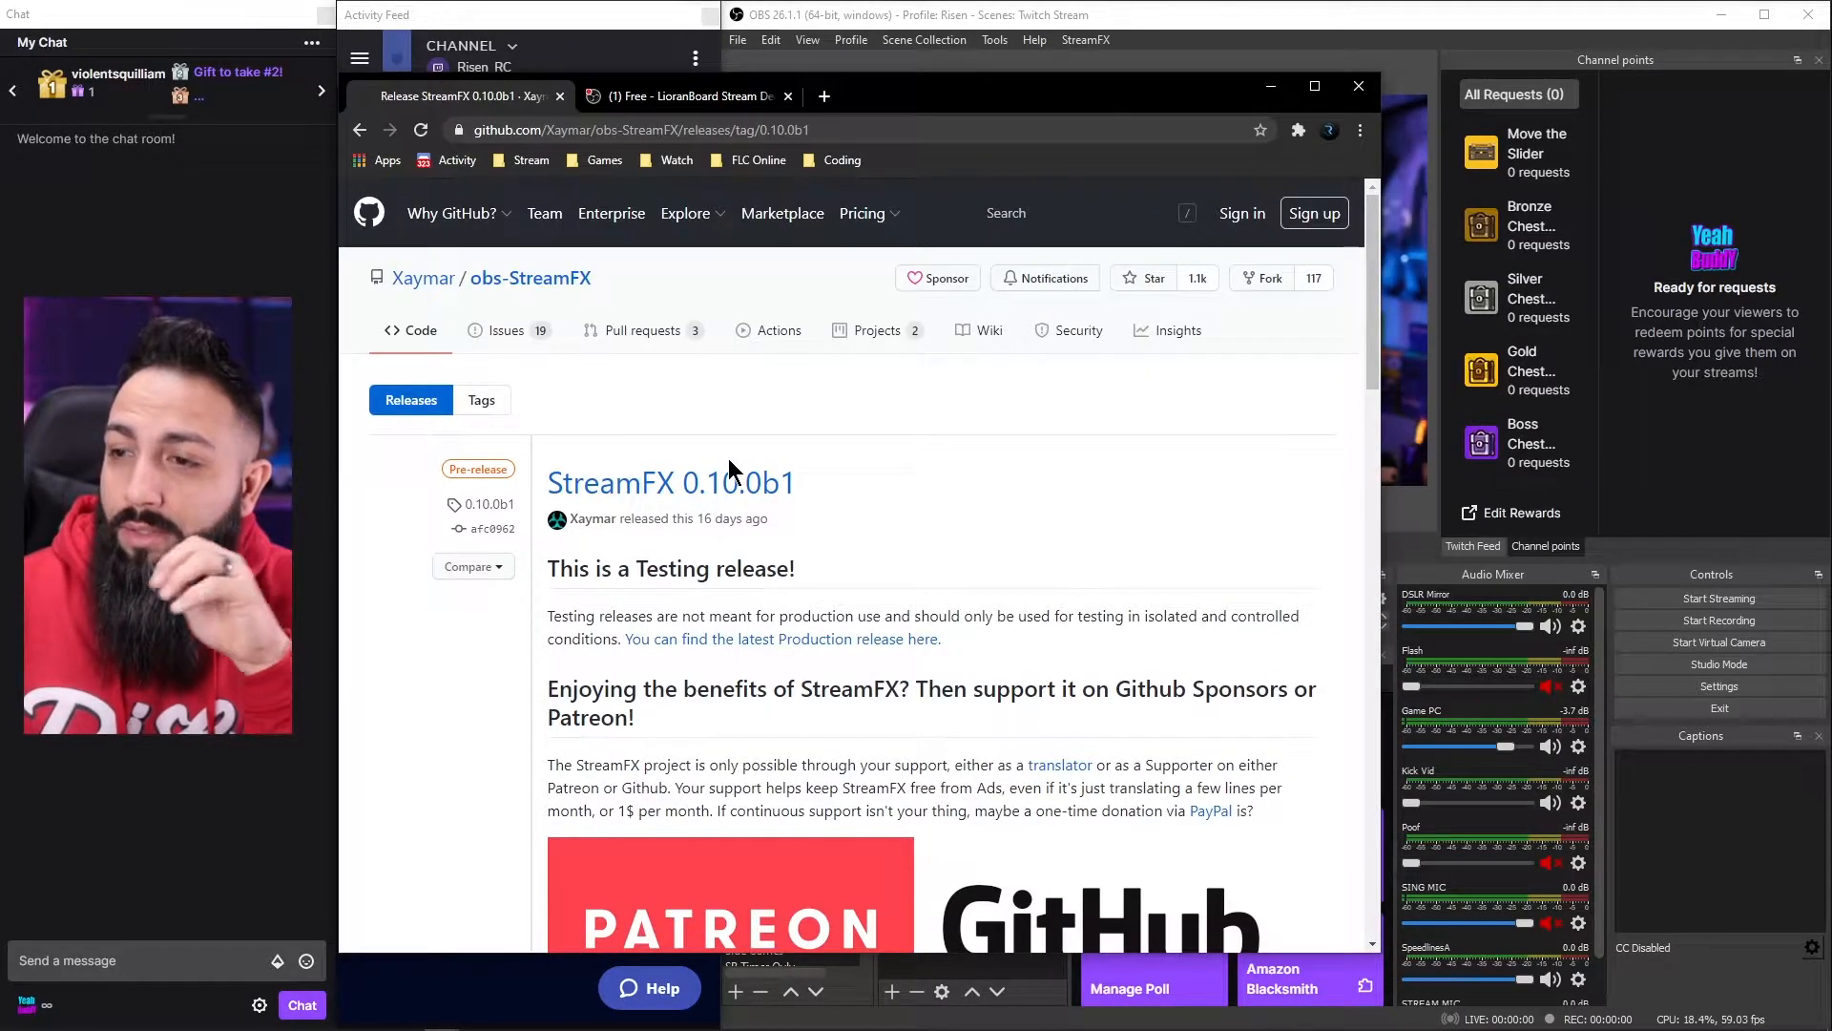
{"action": "scroll", "coordinate": [729, 467], "scroll_direction": "down", "scroll_amount": 20}
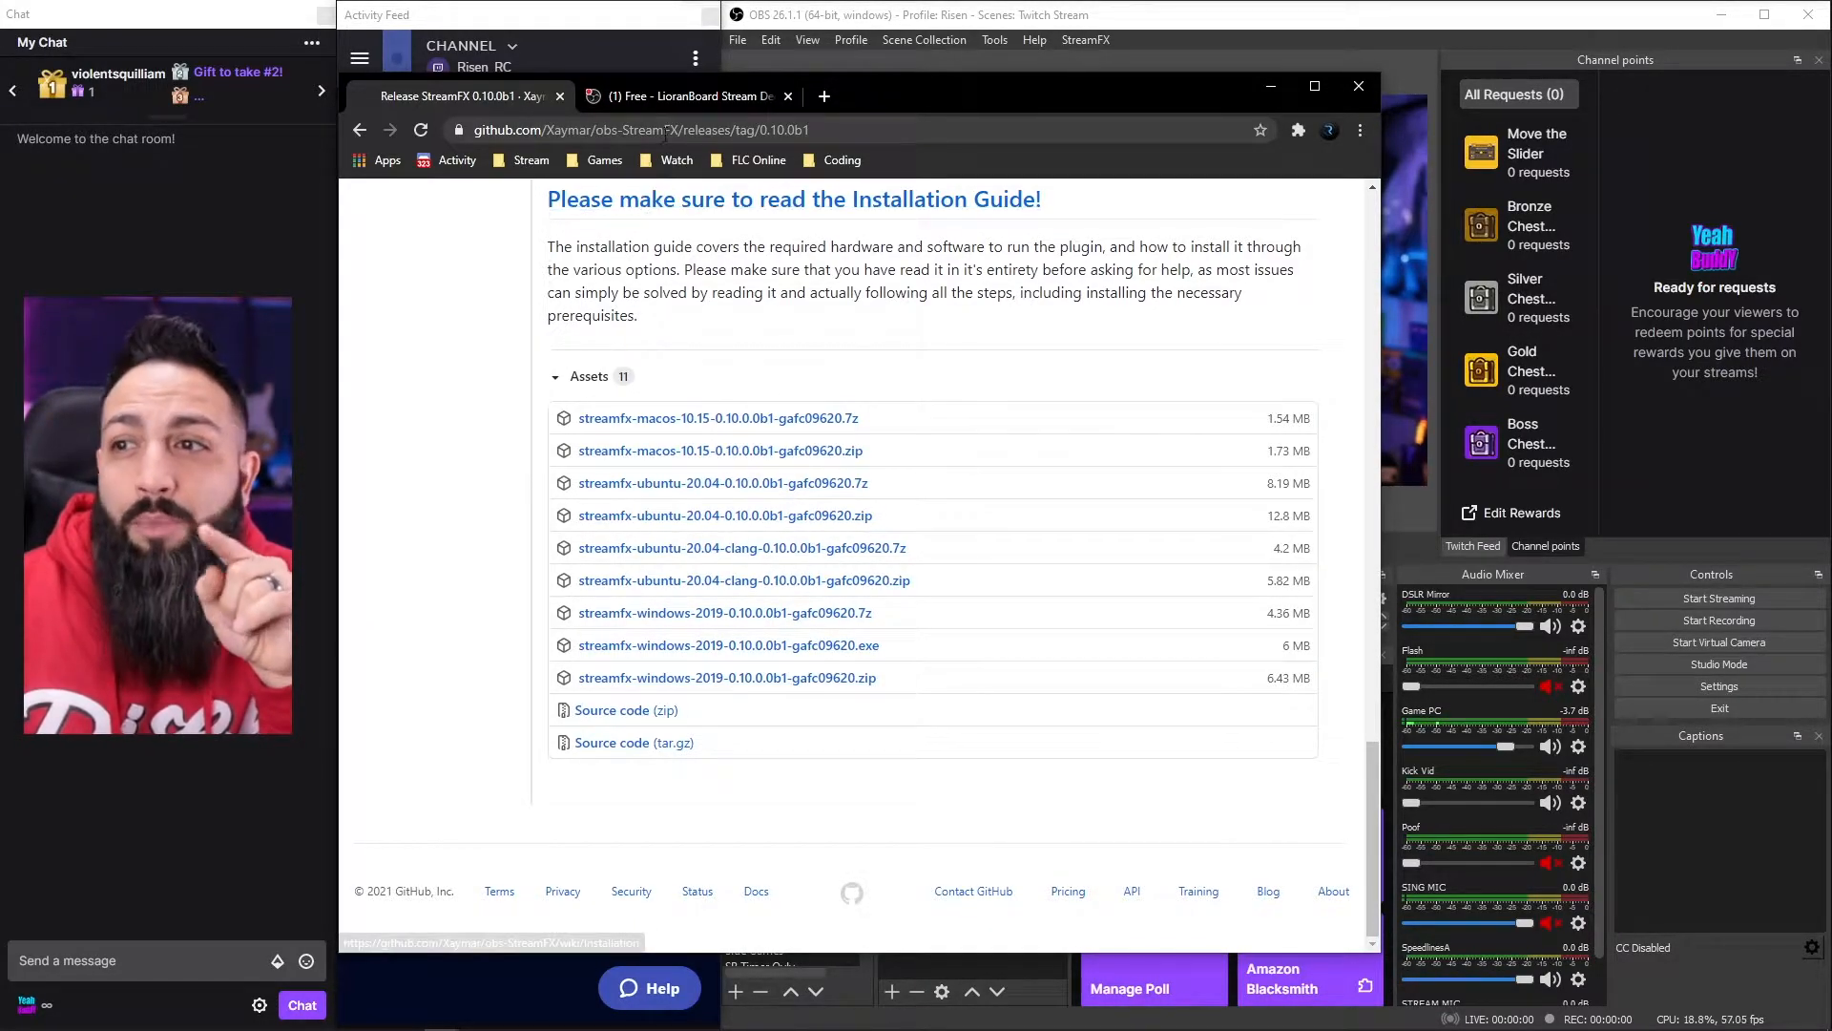
Step: Open the LioranBoard download page from its OBS forum resource, and return to OBS by minimizing the browser
{"action": "left_click", "coordinate": [689, 99]}
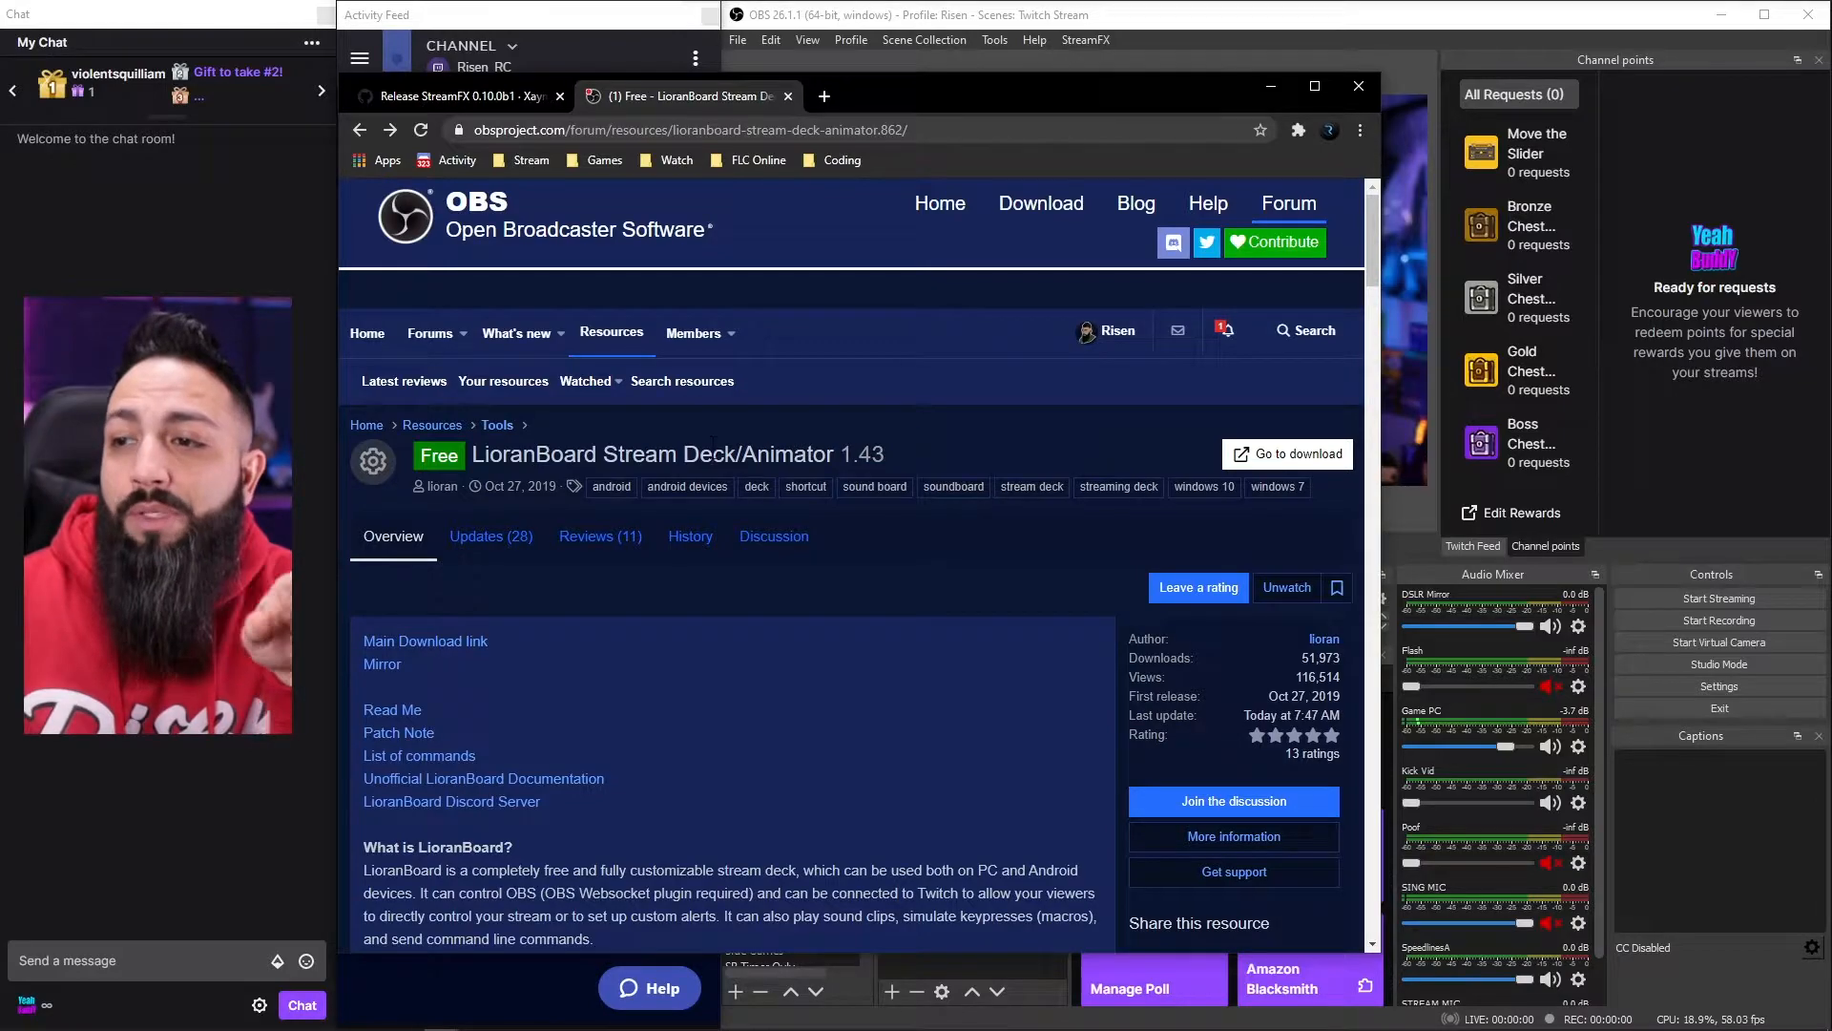
{"action": "left_click", "coordinate": [1270, 456]}
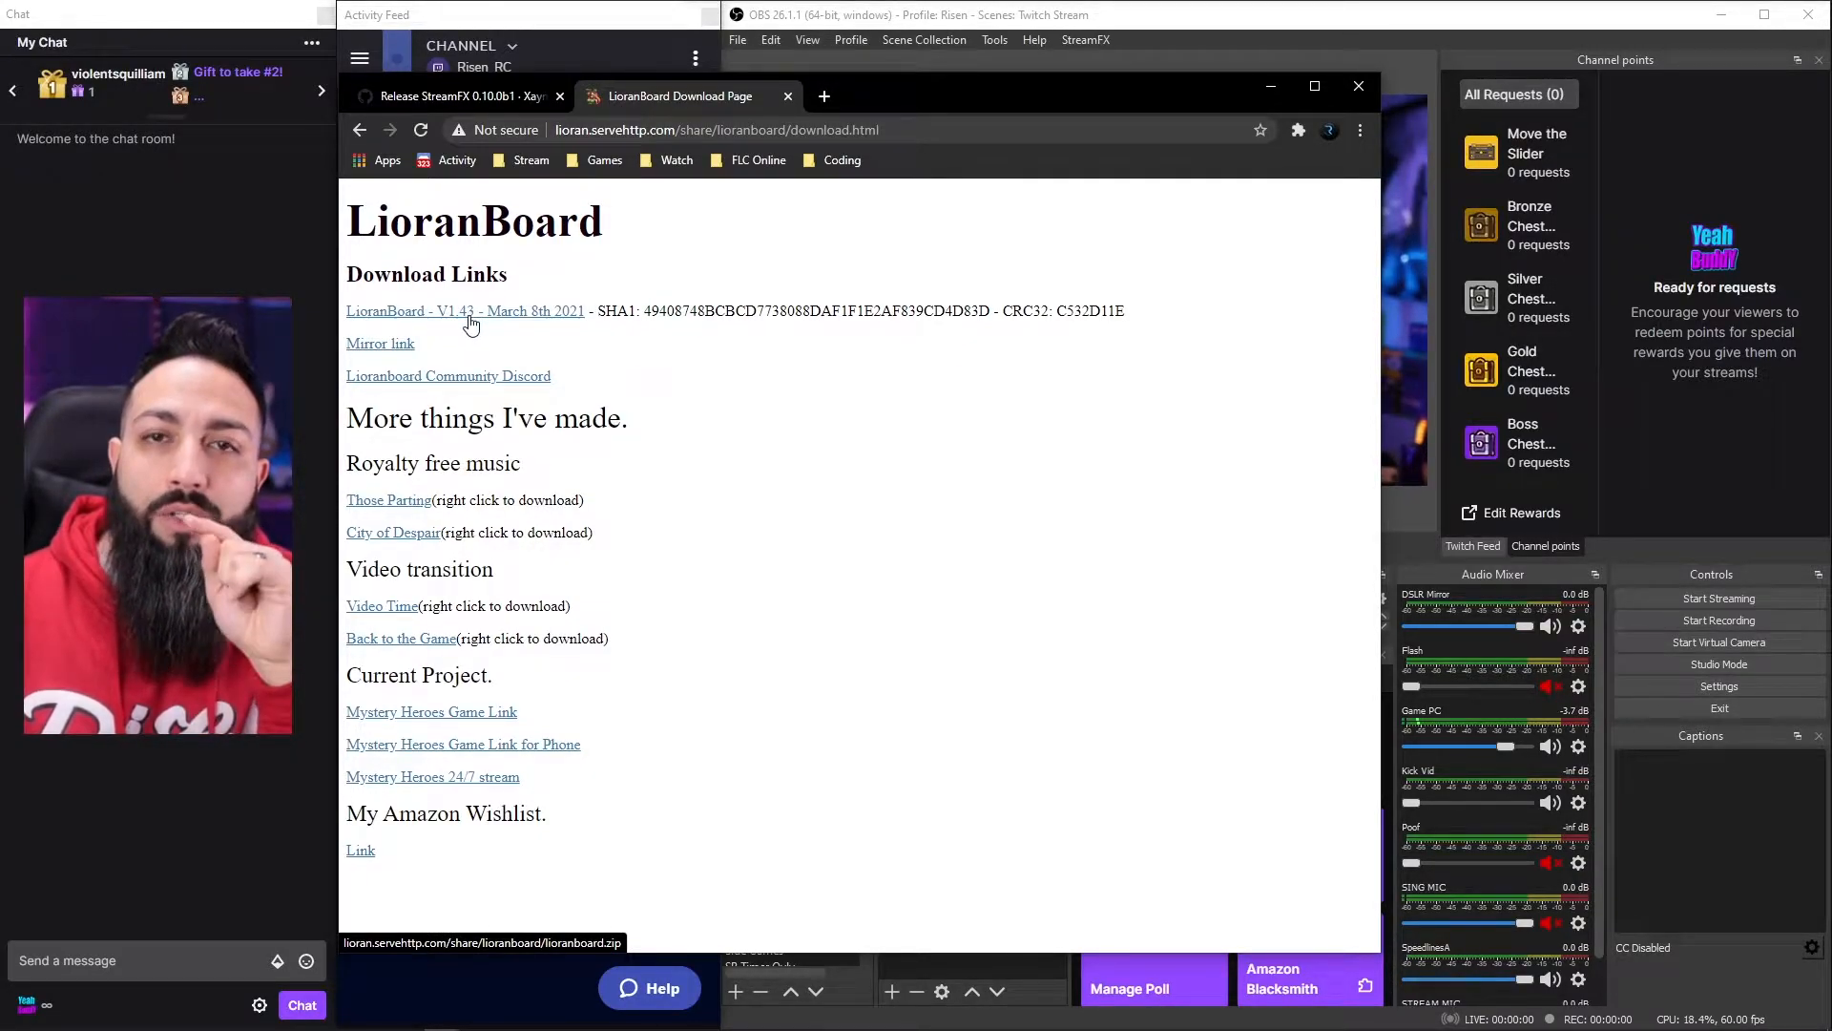
{"action": "left_click", "coordinate": [1270, 87]}
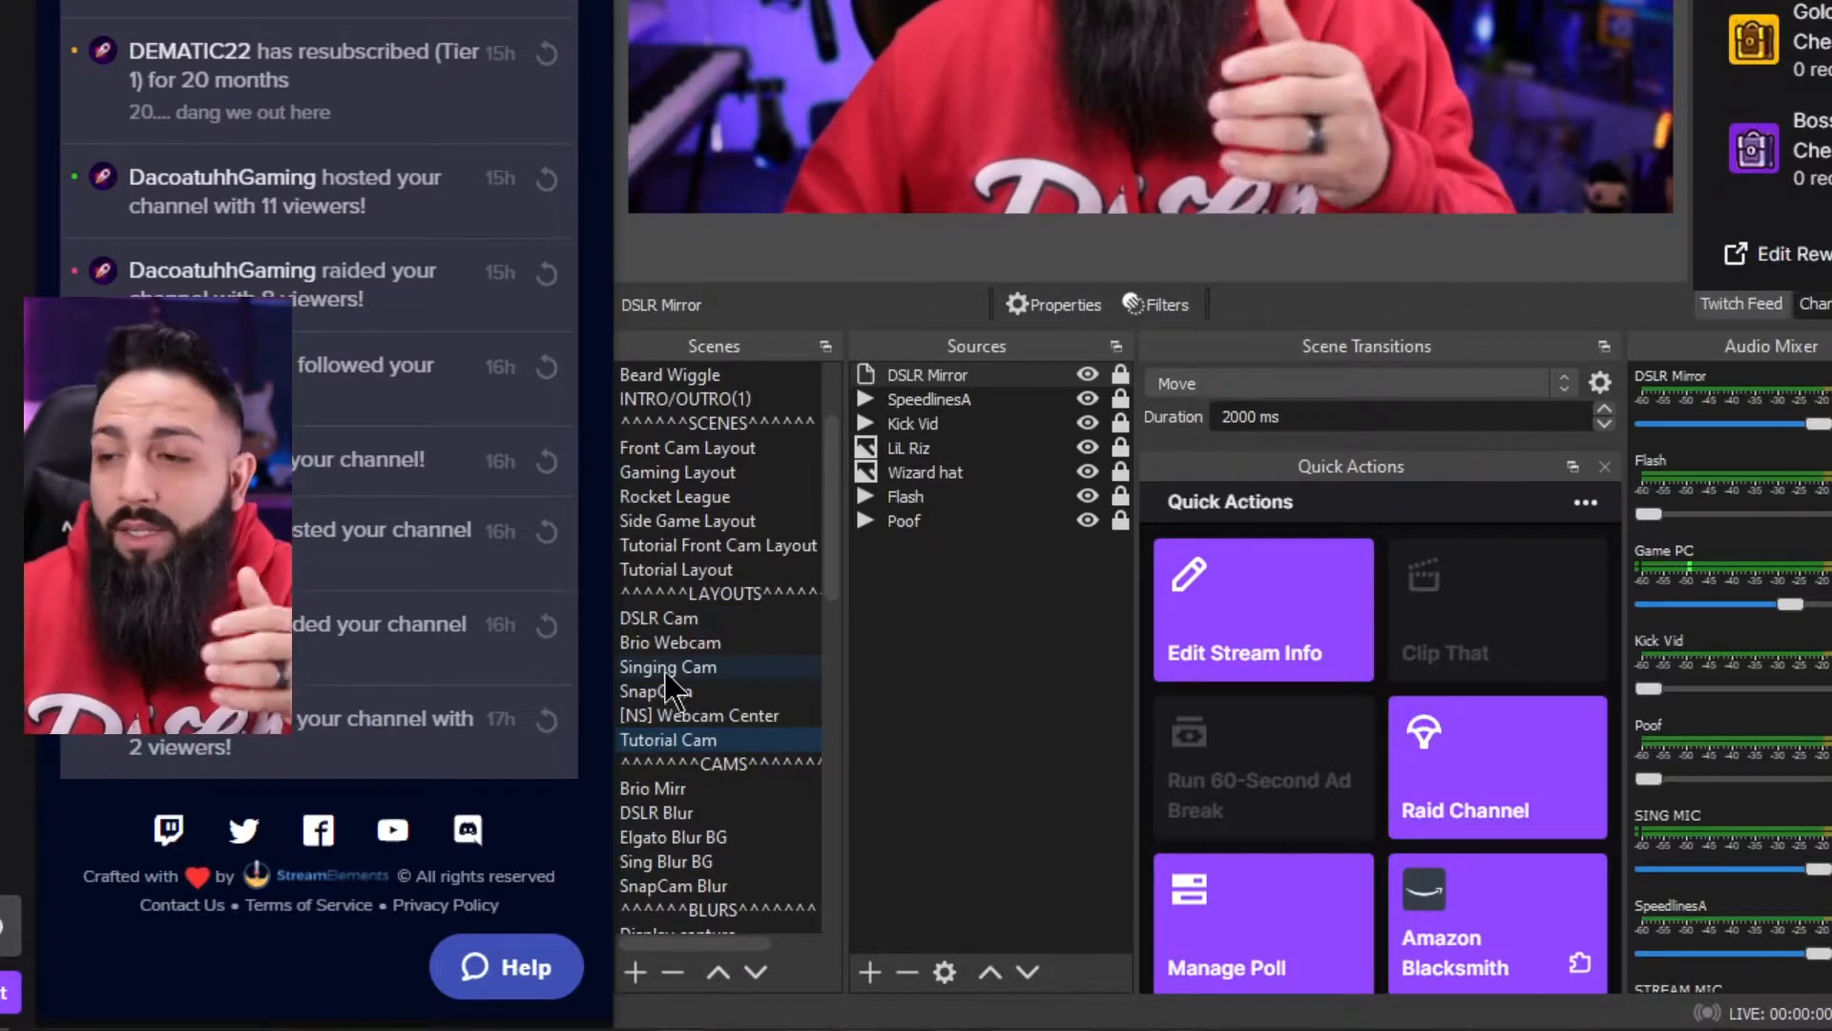
{"action": "scroll", "coordinate": [729, 694], "scroll_direction": "down", "scroll_amount": 3}
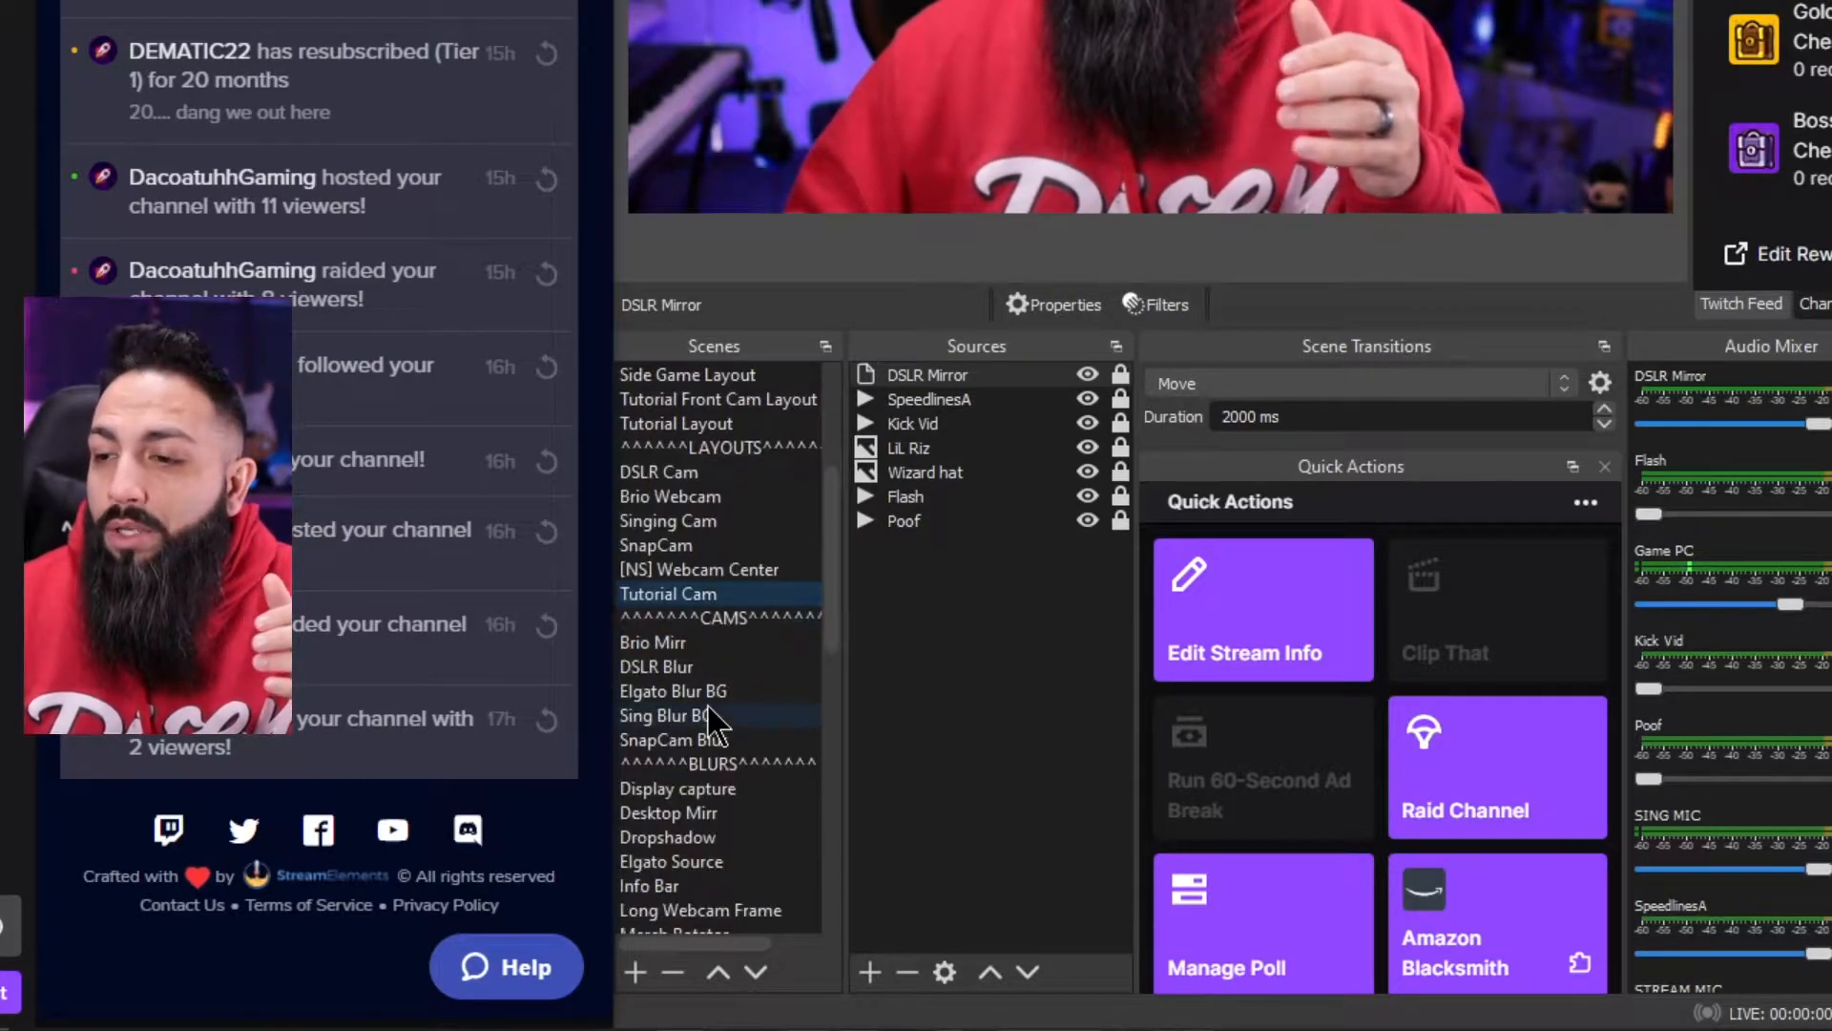
{"action": "left_click", "coordinate": [634, 972]}
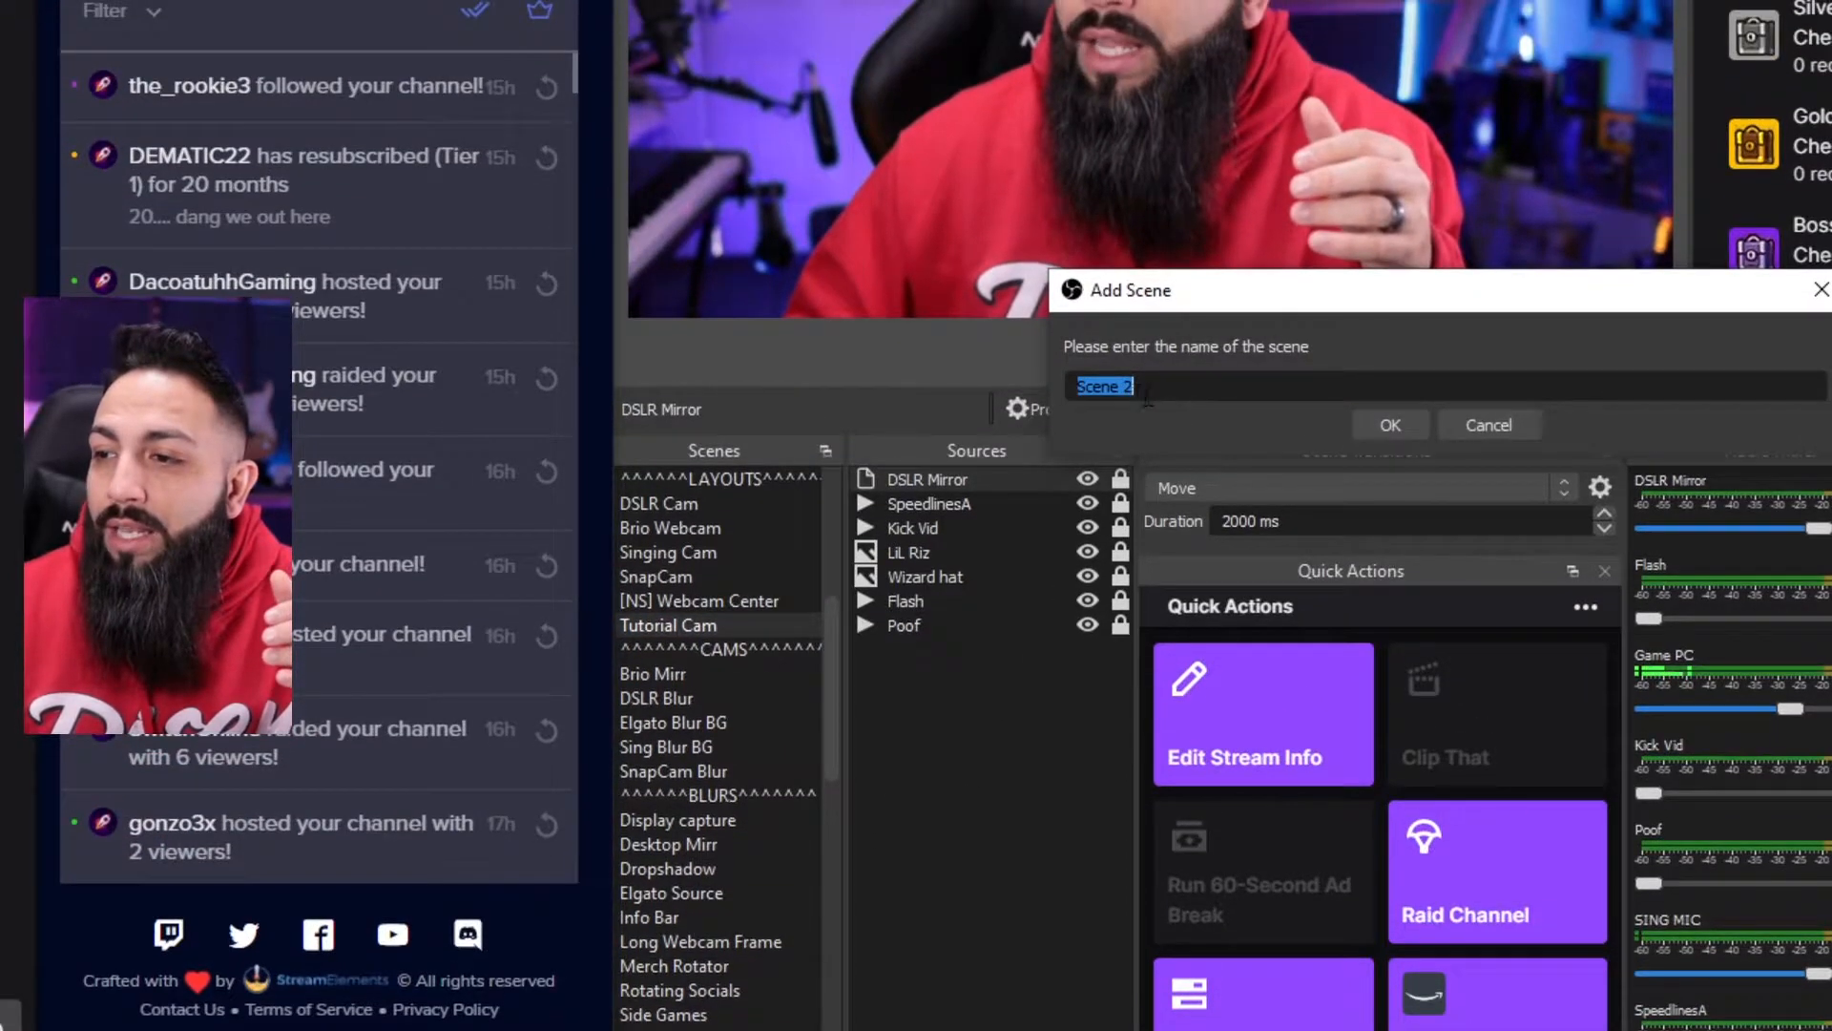
{"action": "left_click", "coordinate": [1457, 420]}
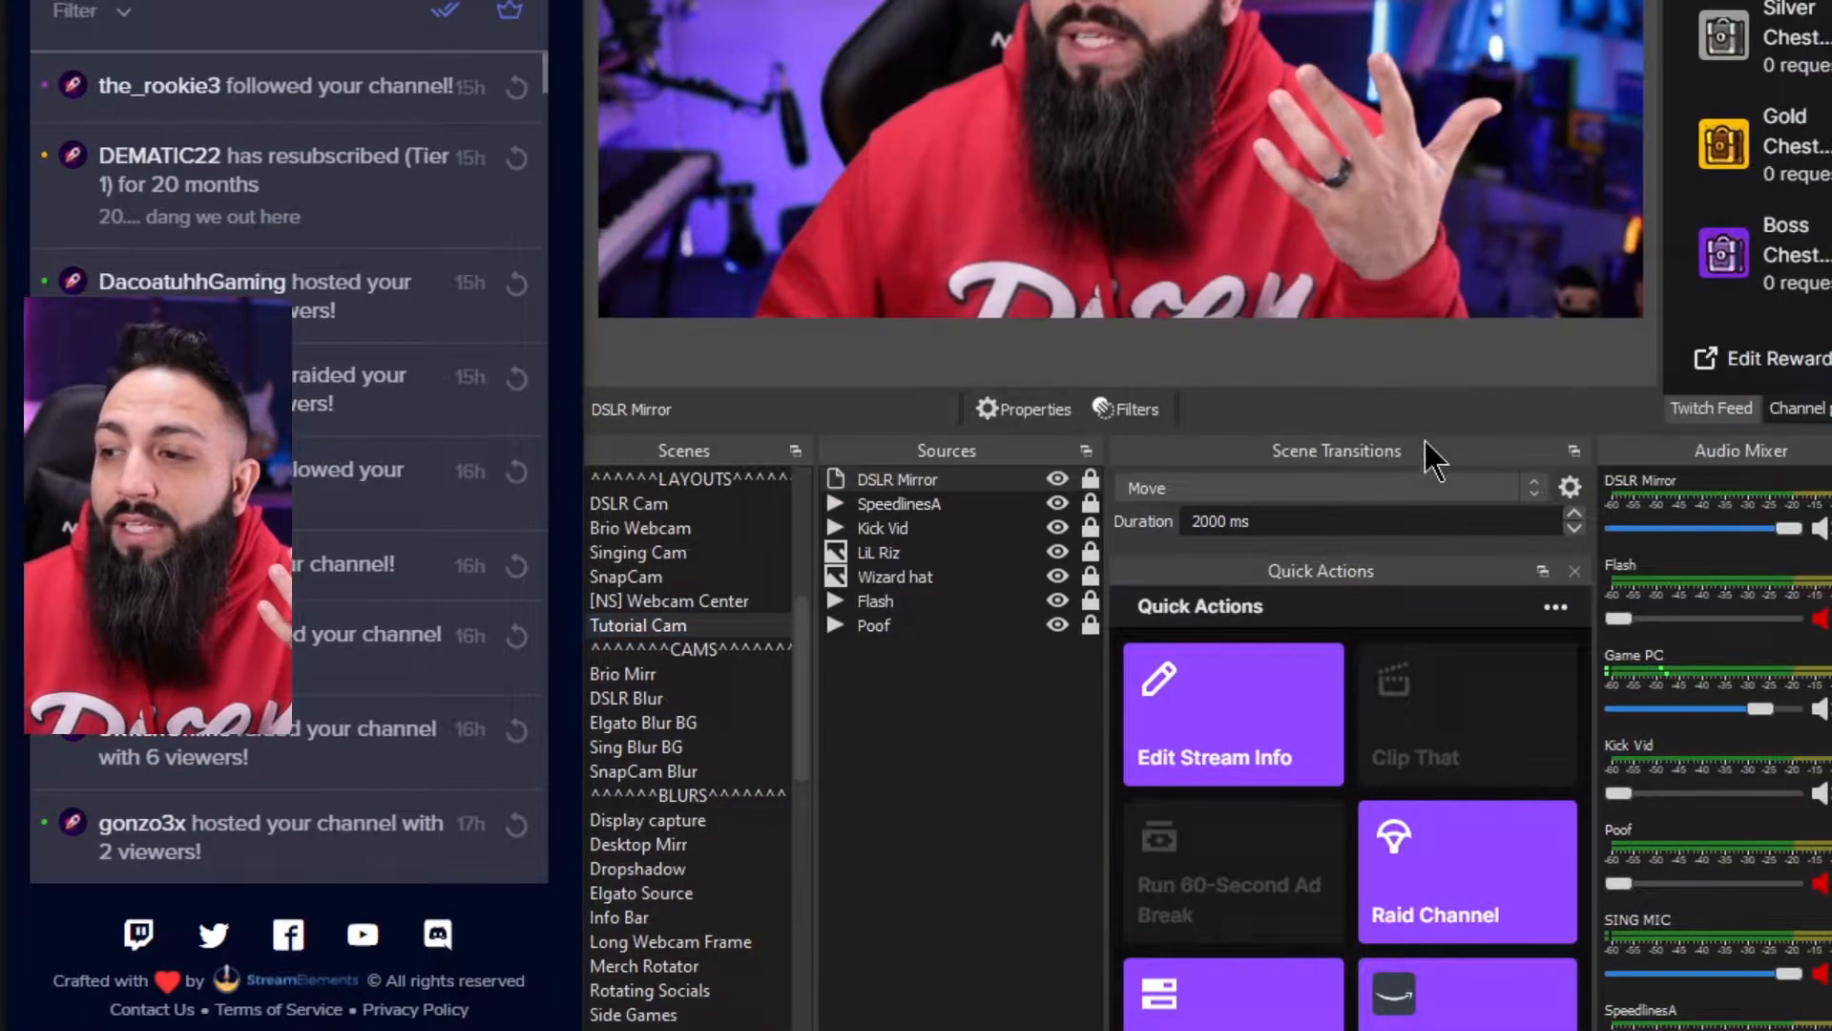
Step: Select the Freeze Face scene and view the source types that can be added, including Text (GDI+)
{"action": "scroll", "coordinate": [713, 736], "scroll_direction": "down", "scroll_amount": 3}
{"action": "scroll", "coordinate": [708, 744], "scroll_direction": "down", "scroll_amount": 2}
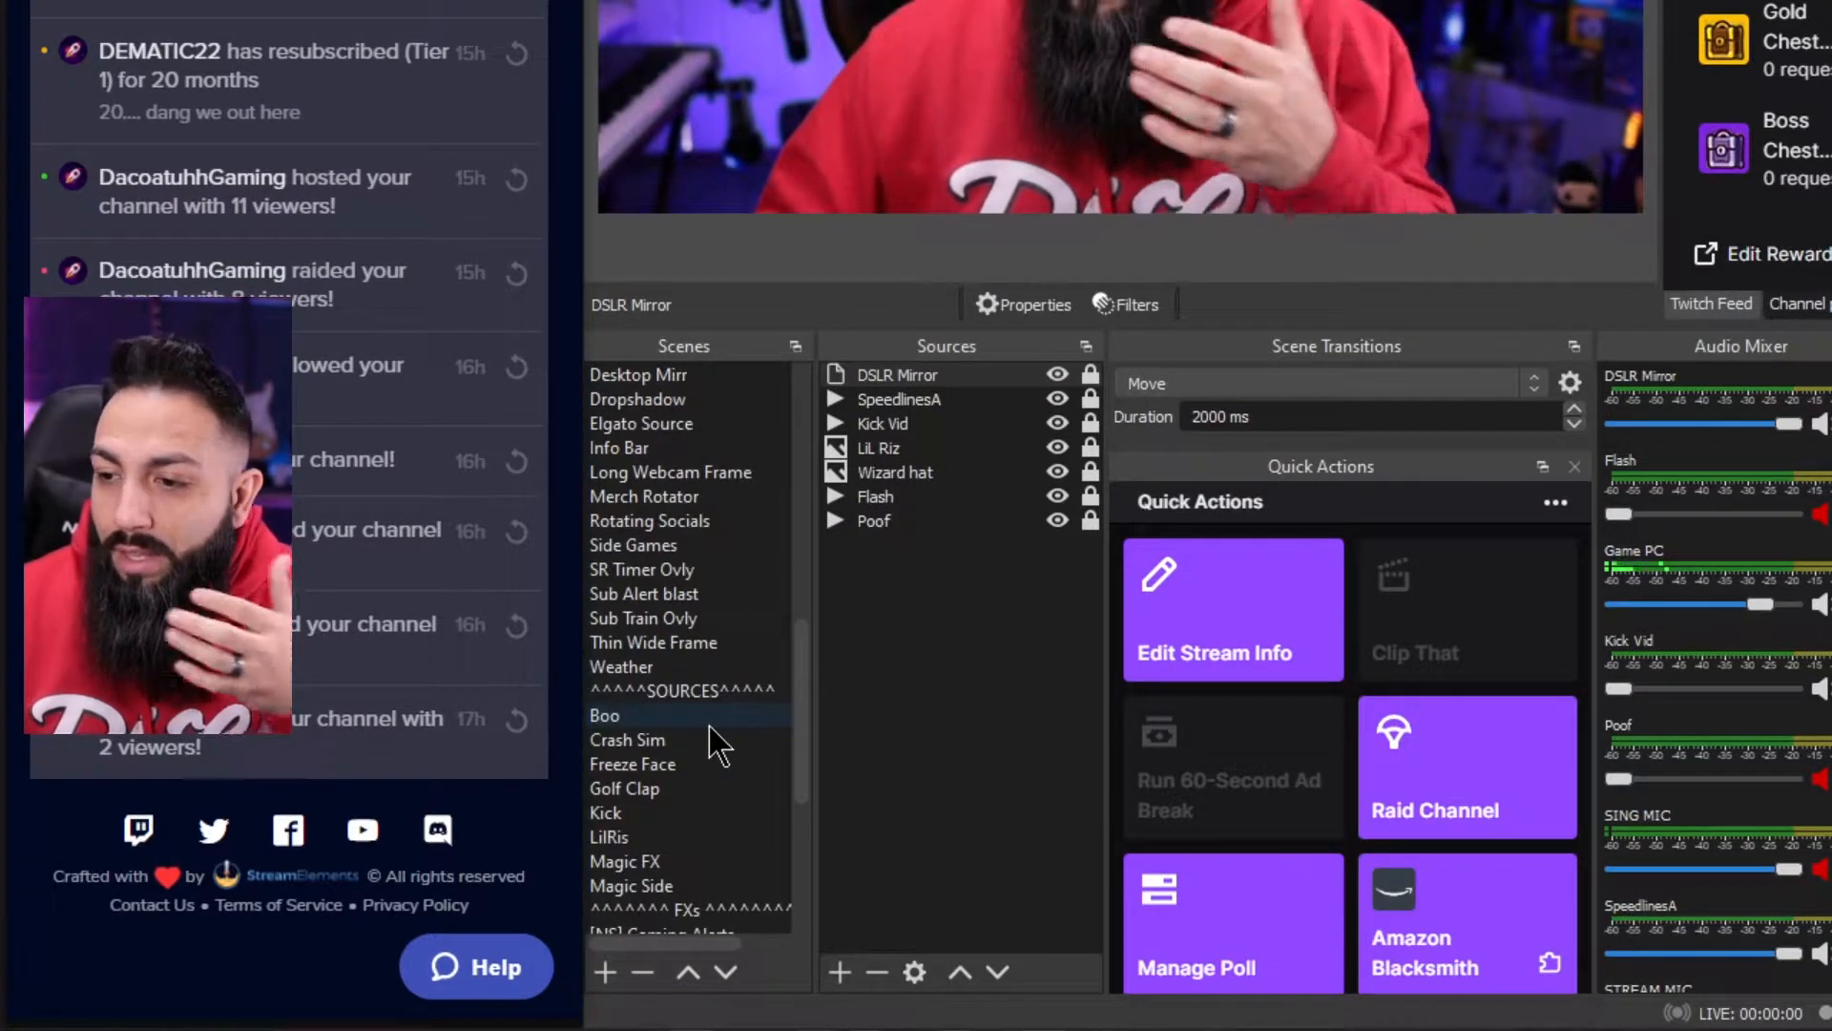
{"action": "left_click", "coordinate": [646, 763]}
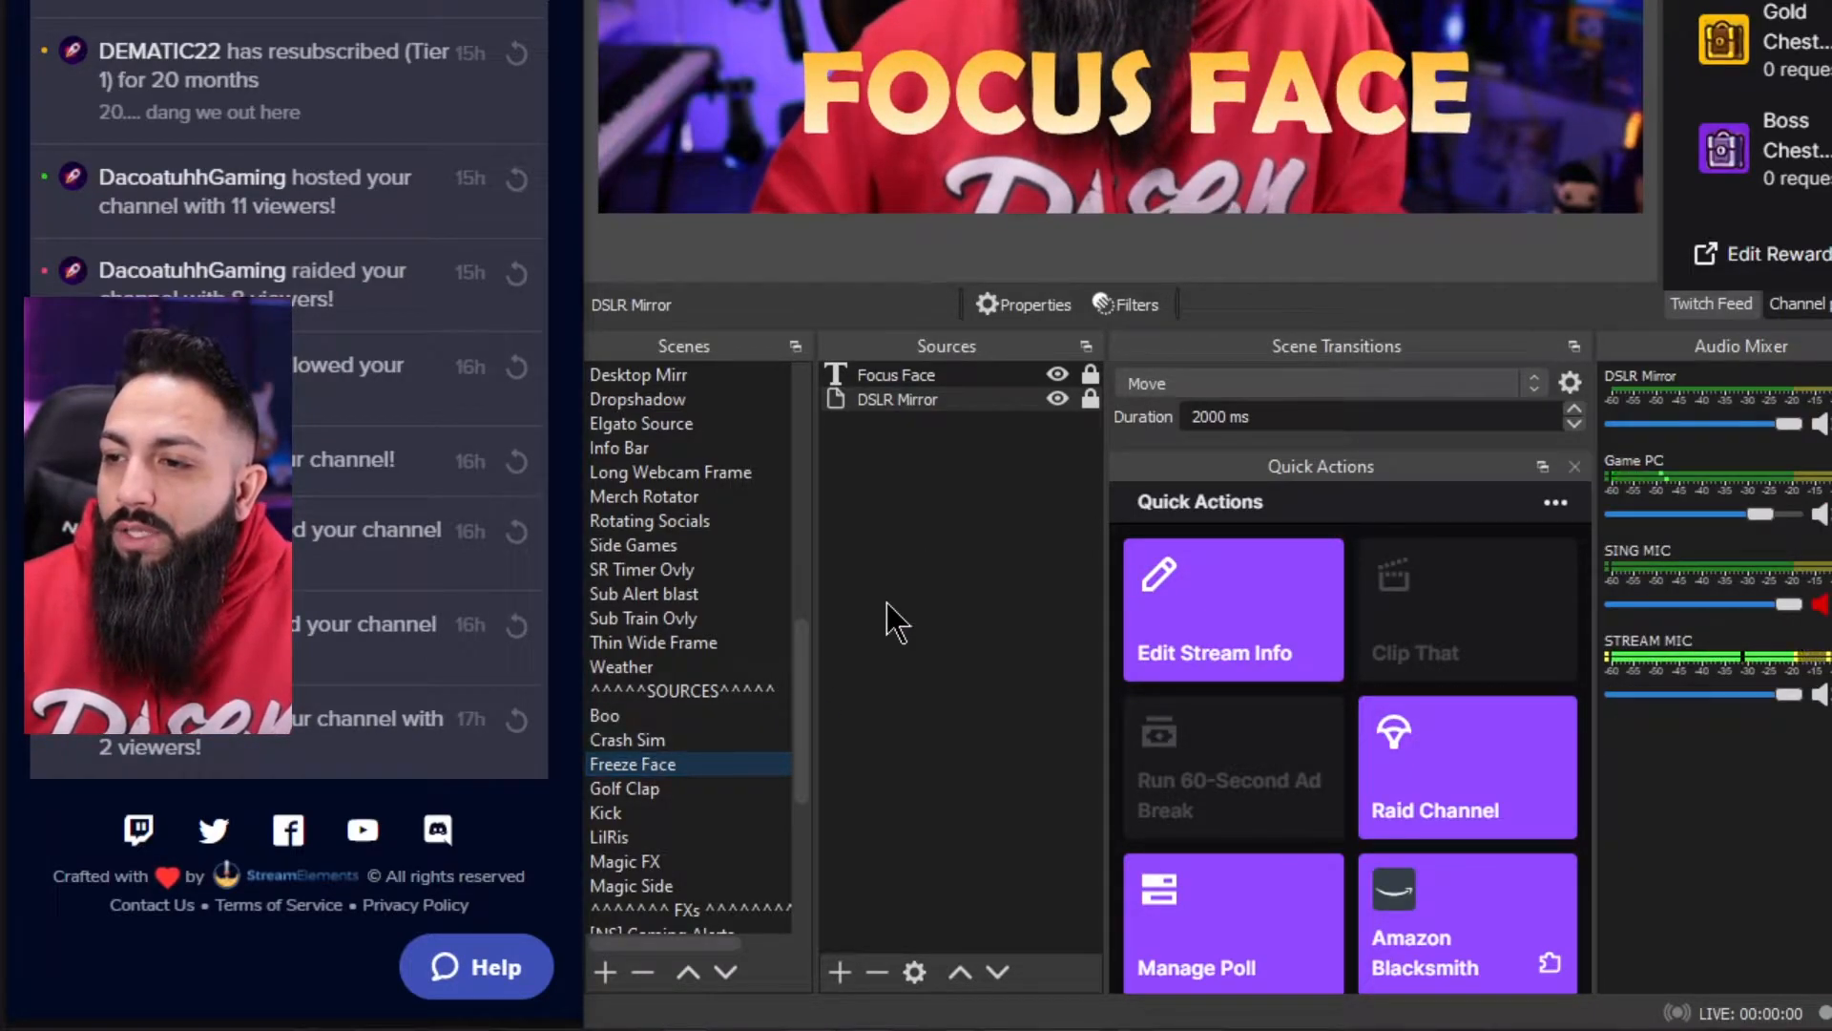
{"action": "left_click", "coordinate": [842, 972]}
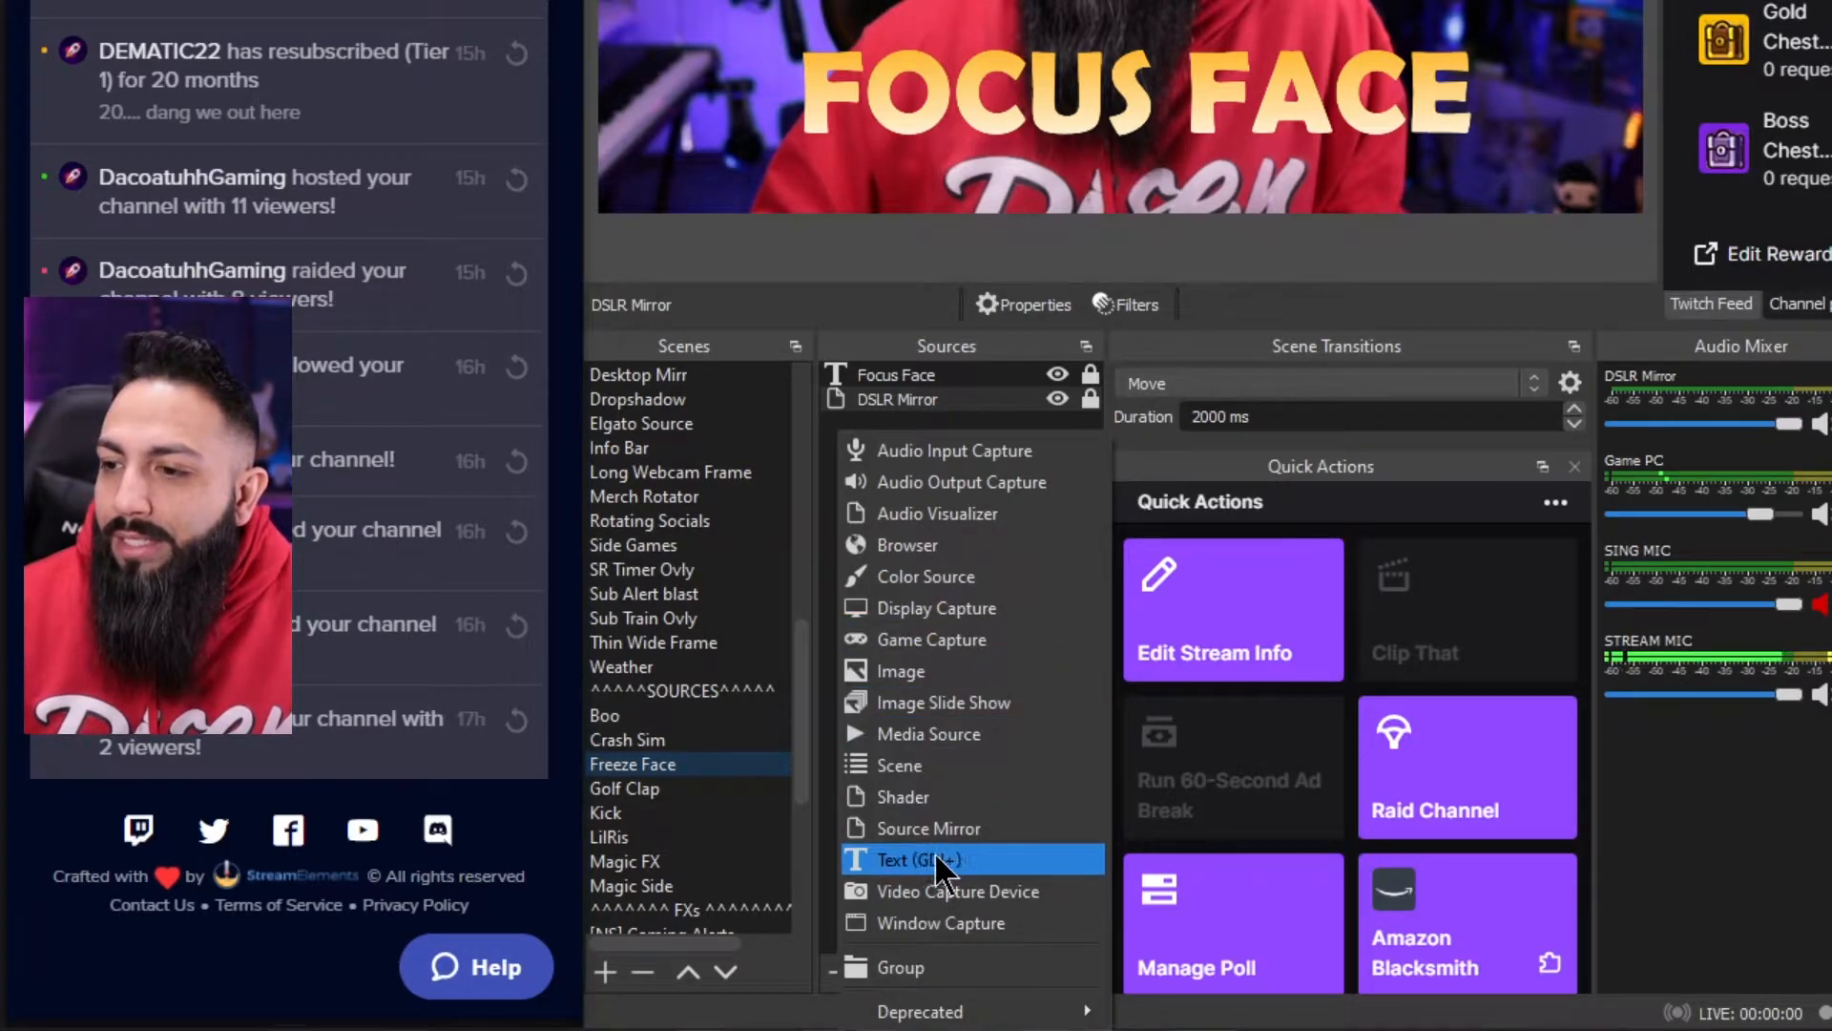
{"action": "left_click", "coordinate": [832, 785]}
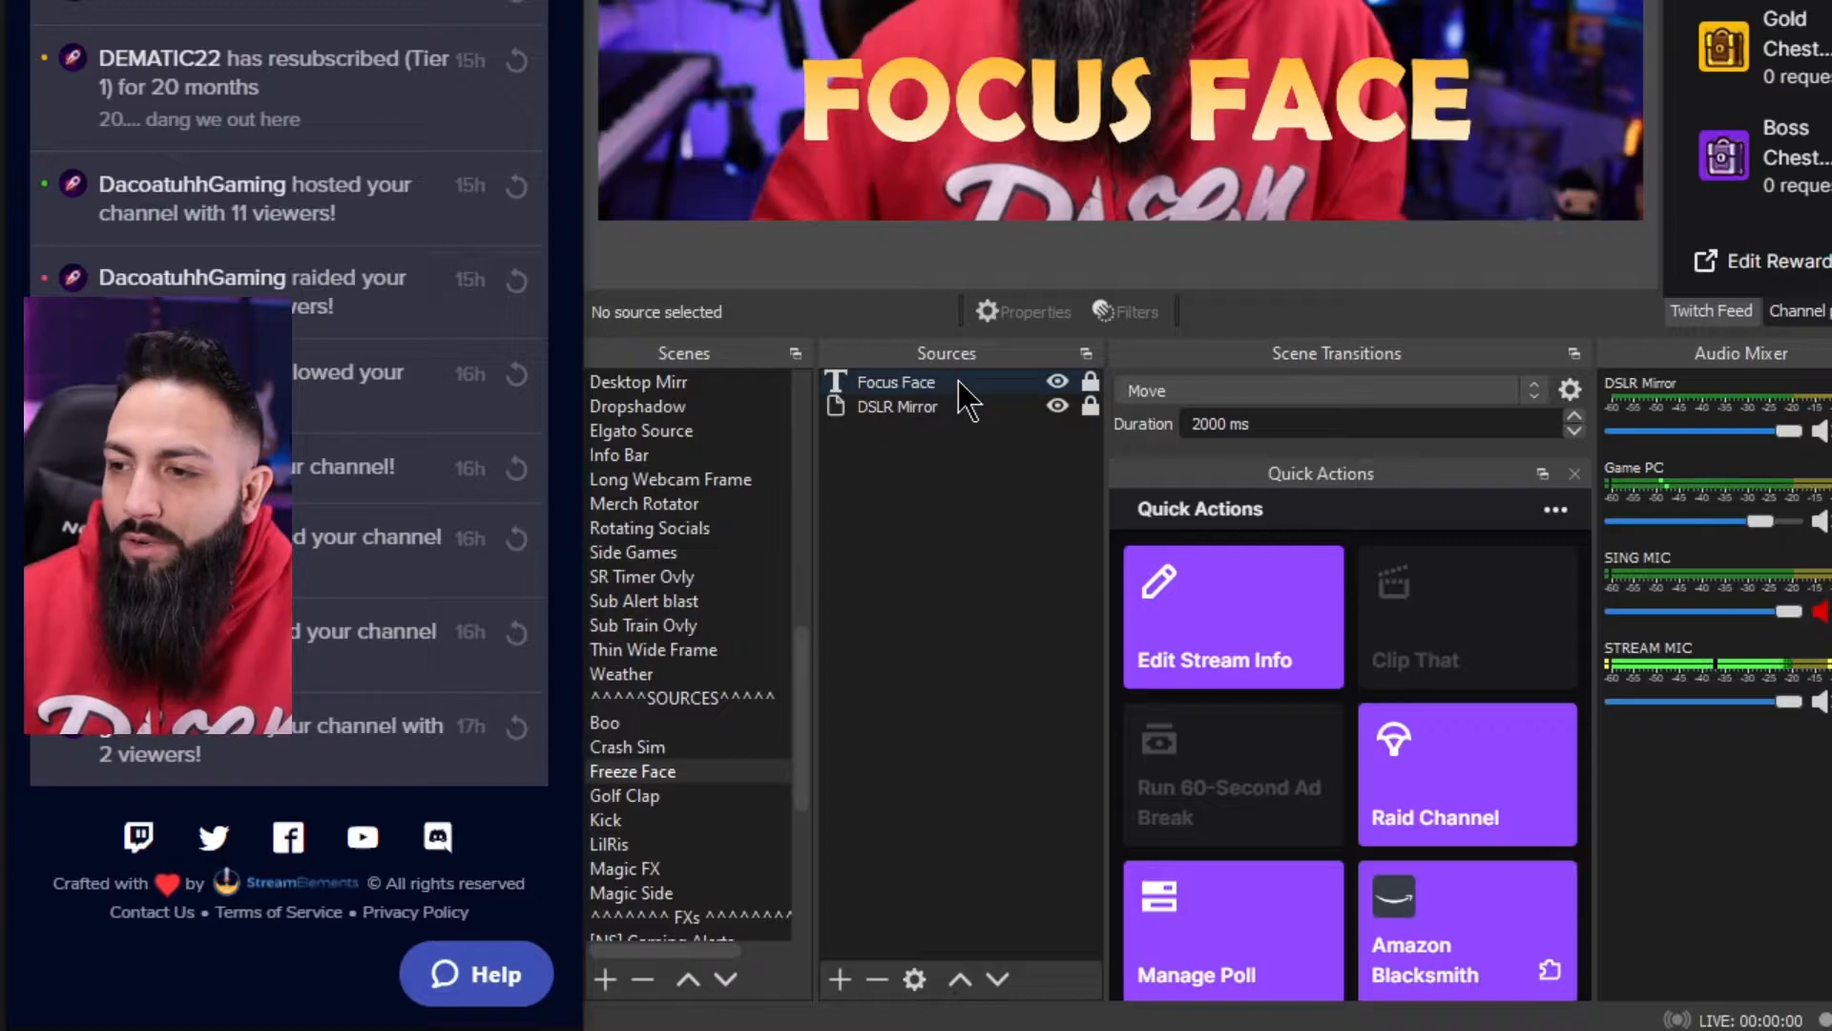
Step: Review the Focus Face text source's font, text, color and gradient properties
{"action": "left_click", "coordinate": [958, 381]}
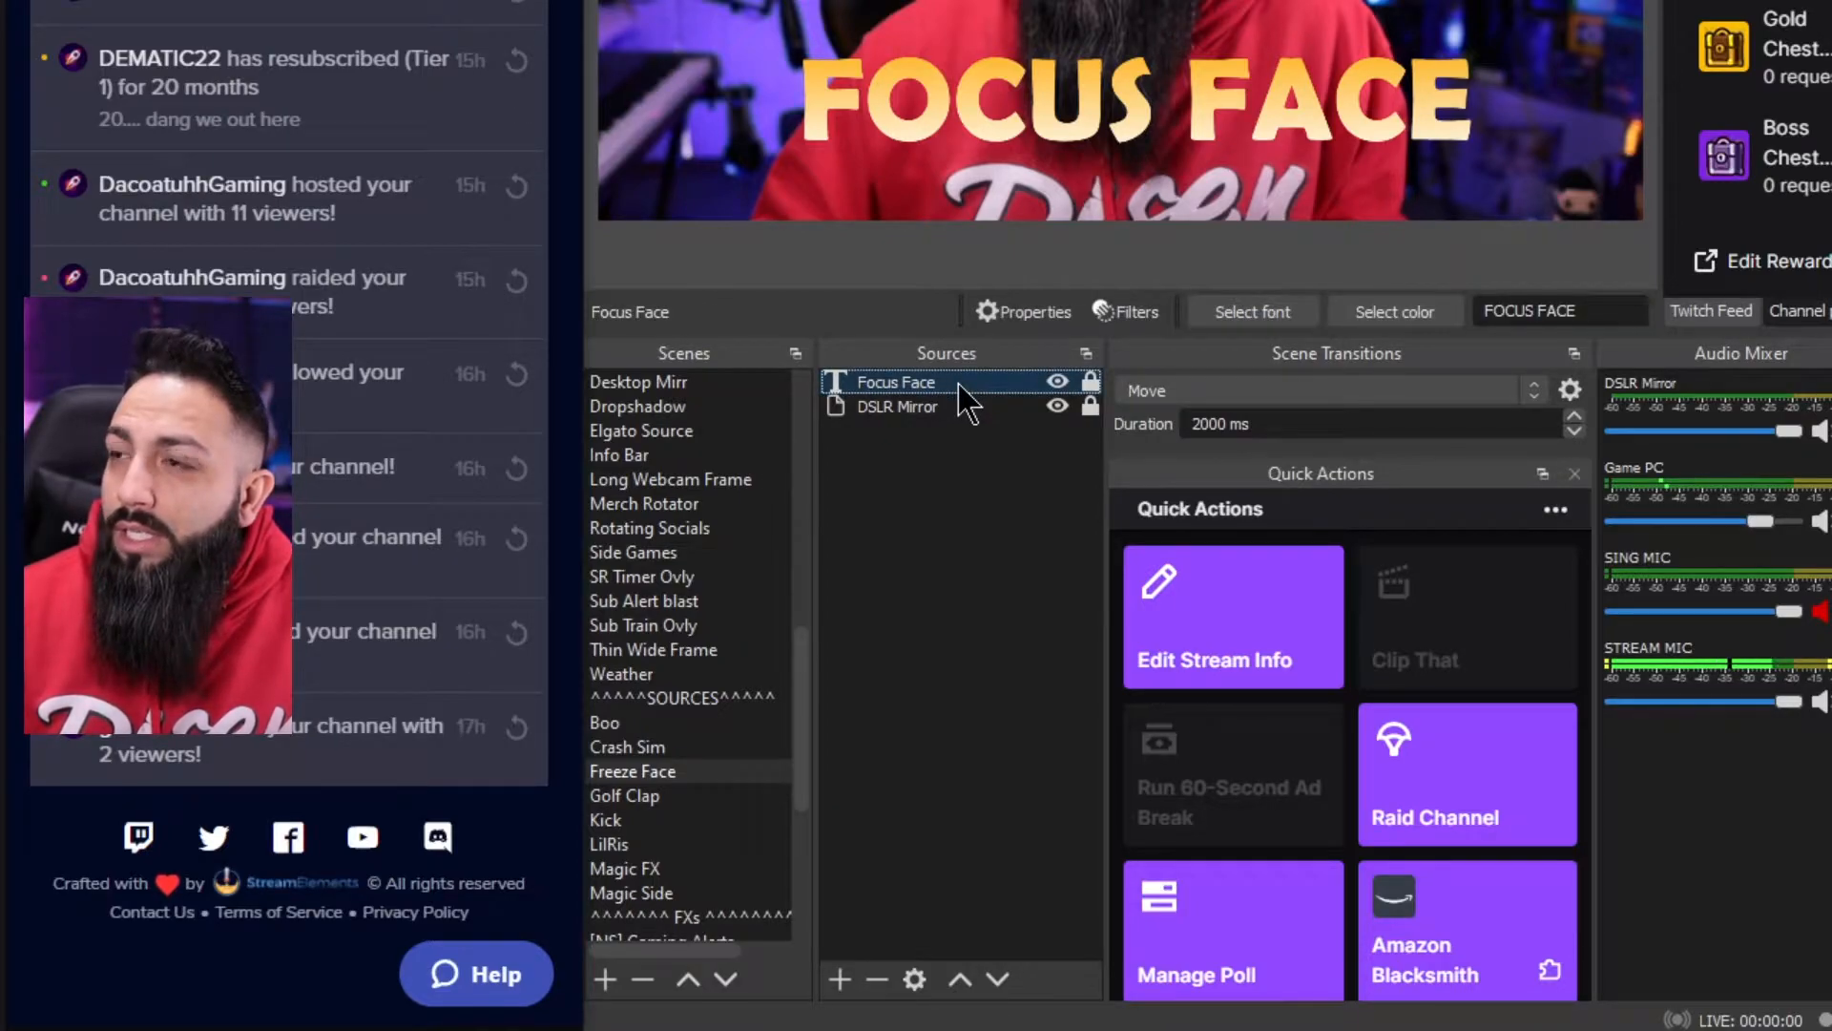
{"action": "double_click", "coordinate": [958, 384]}
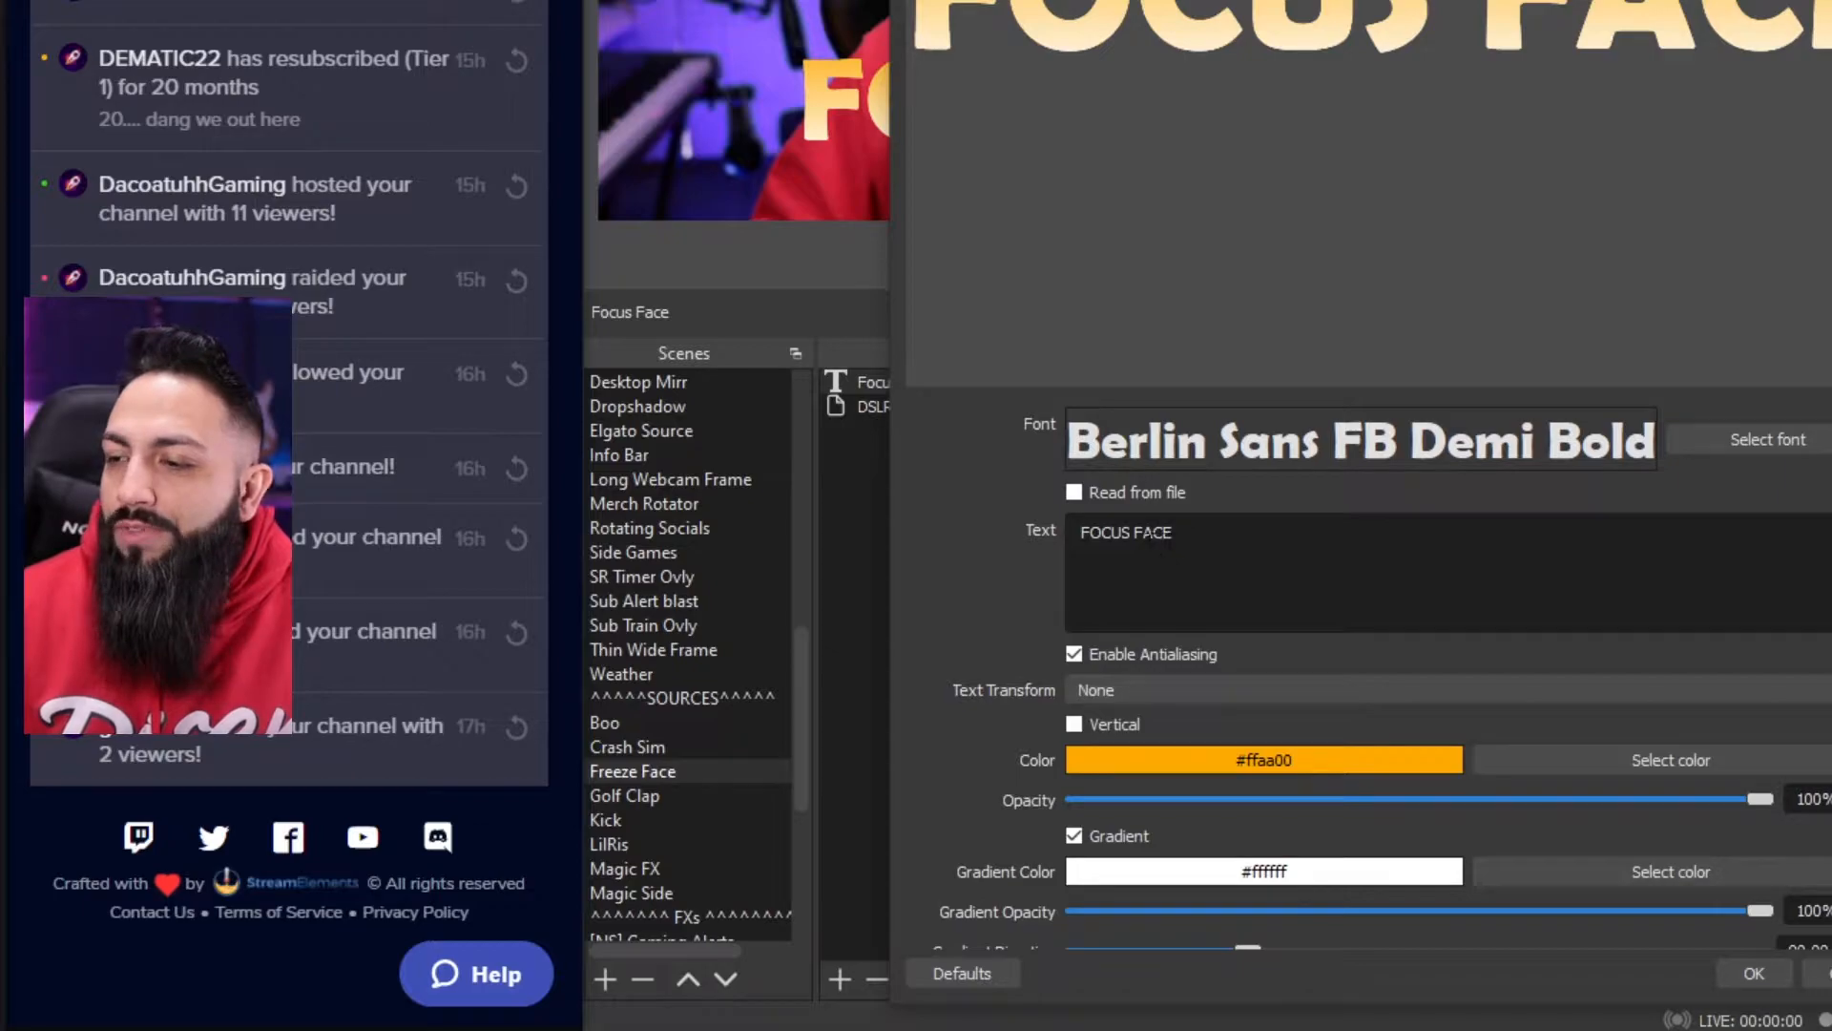
{"action": "scroll", "coordinate": [958, 758], "scroll_direction": "down", "scroll_amount": 2}
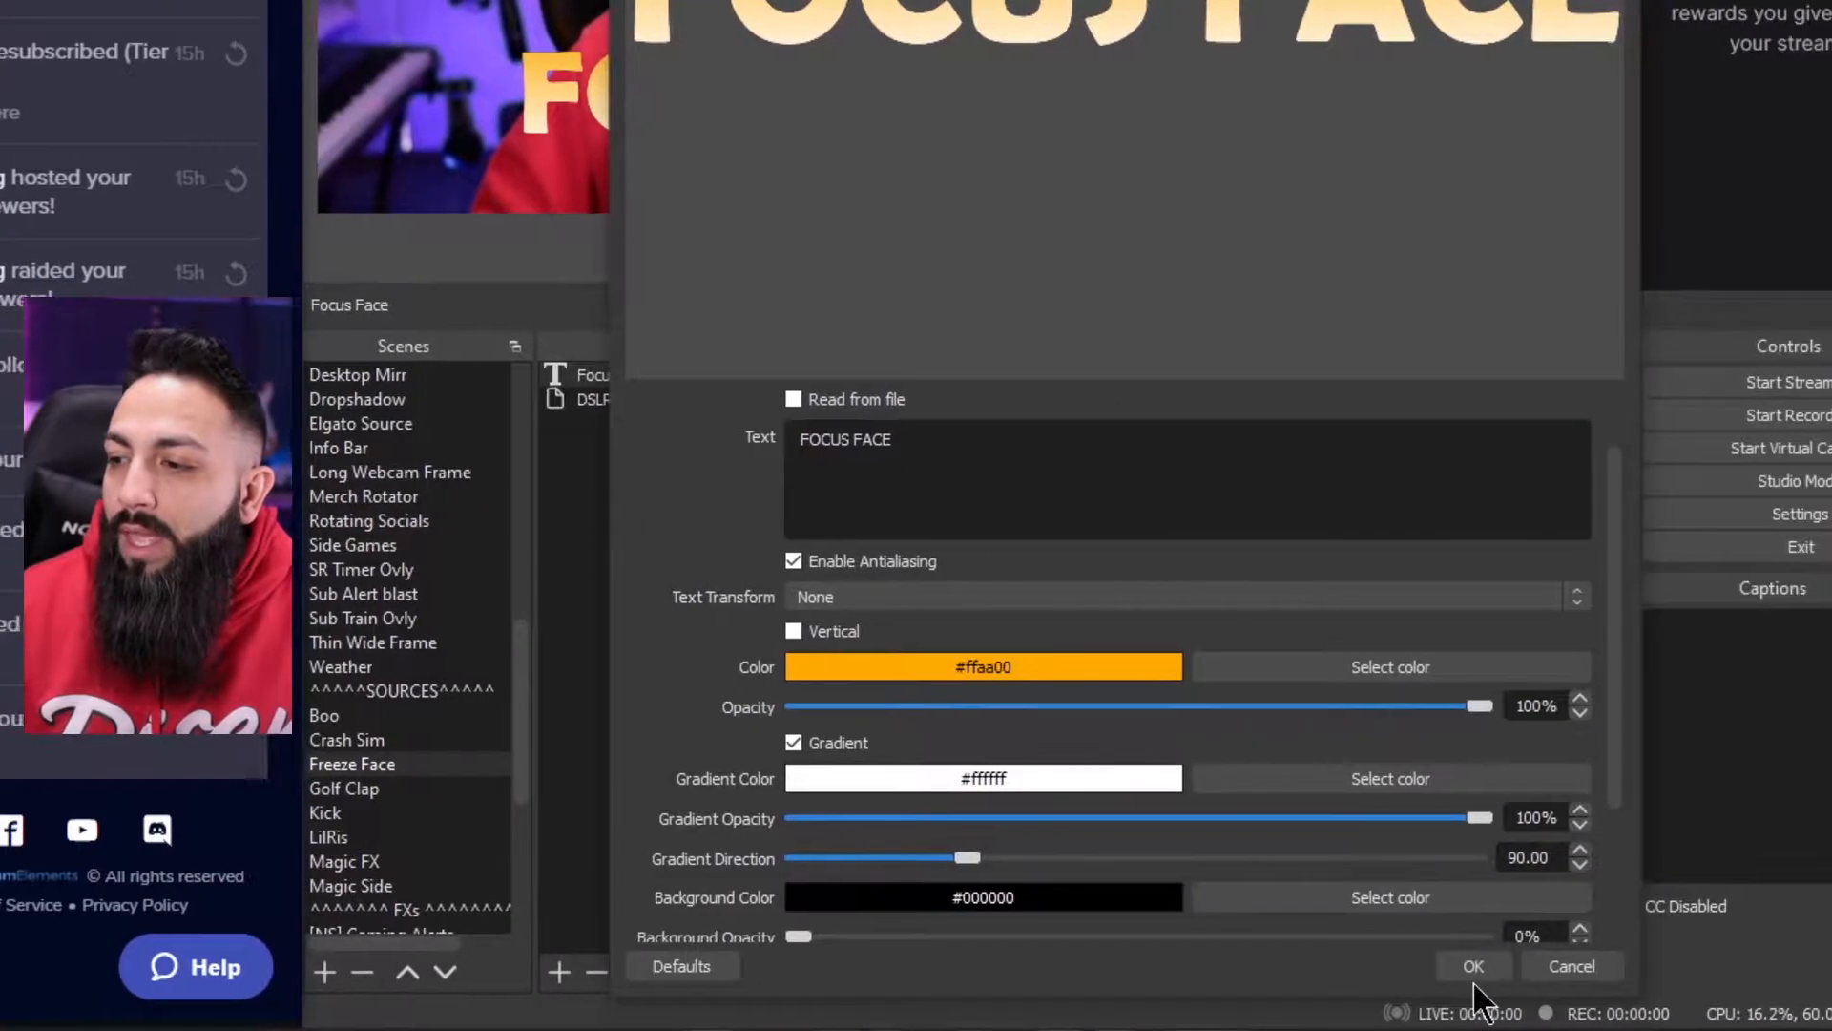
{"action": "left_click", "coordinate": [1460, 965]}
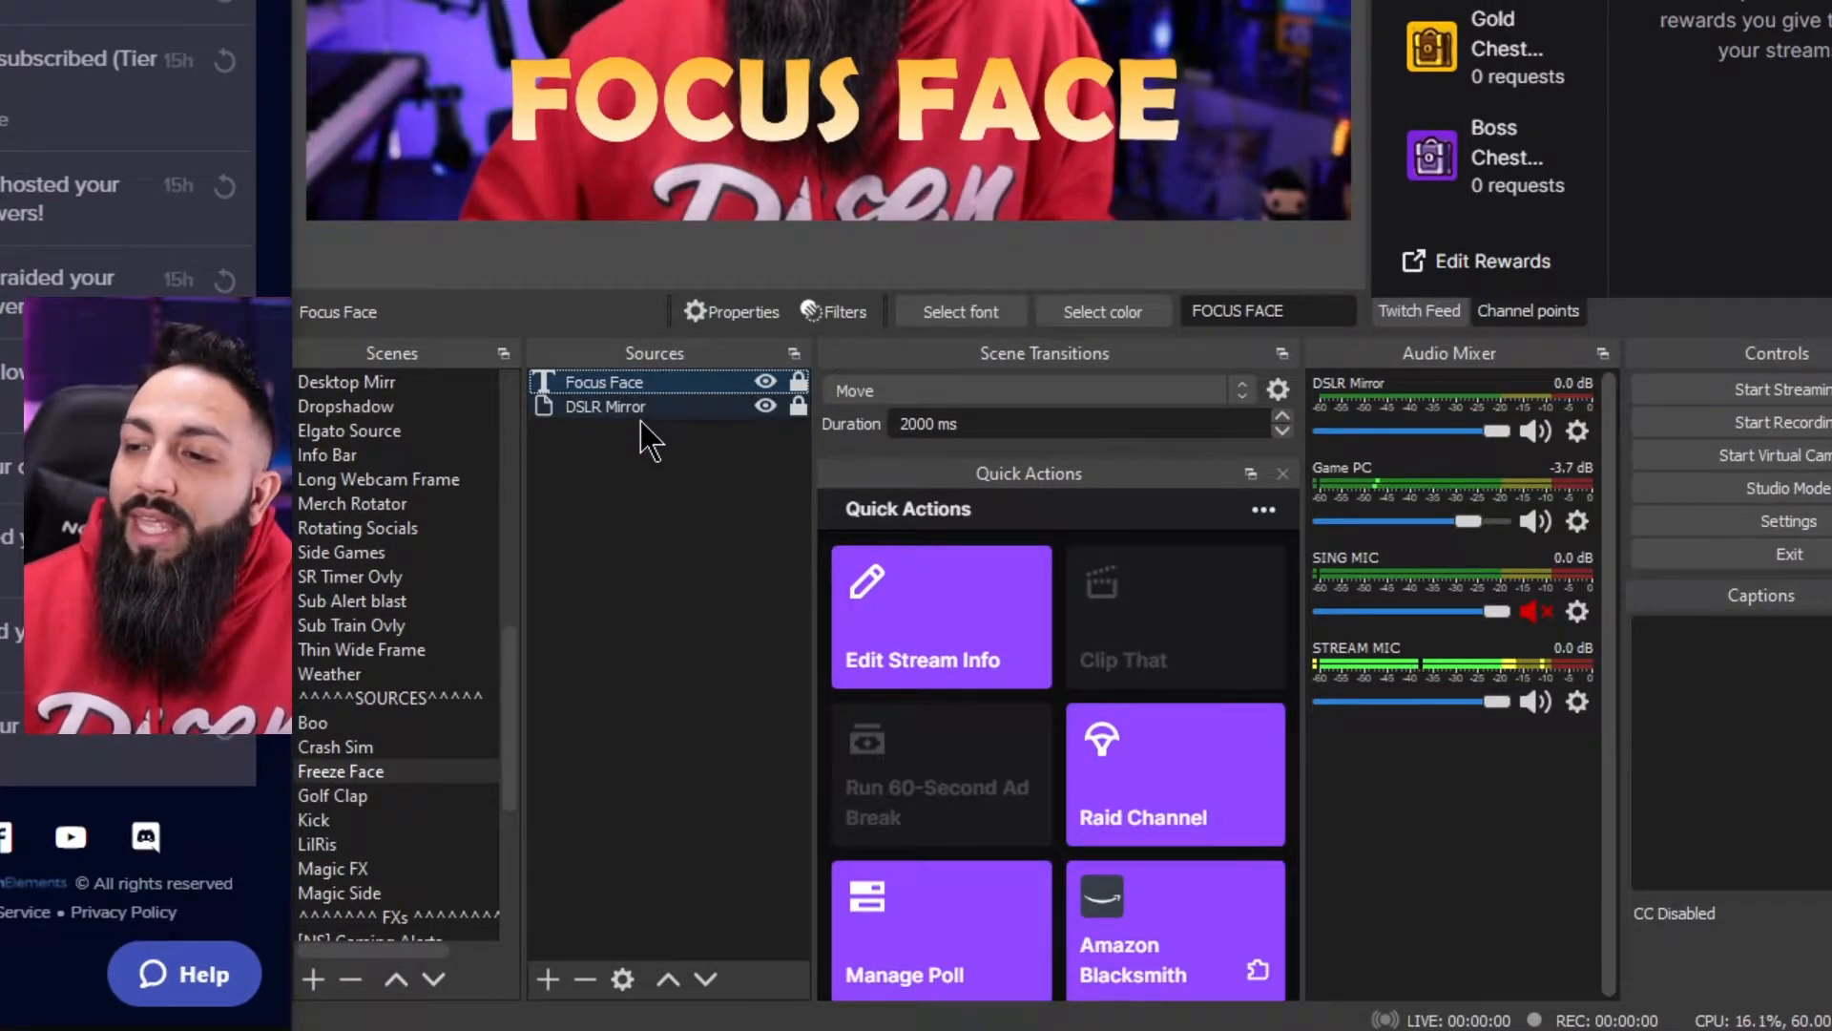
Step: View the Source Mirror entry among the source types, and review which source the DSLR Mirror is set to mirror
{"action": "left_click", "coordinate": [548, 973]}
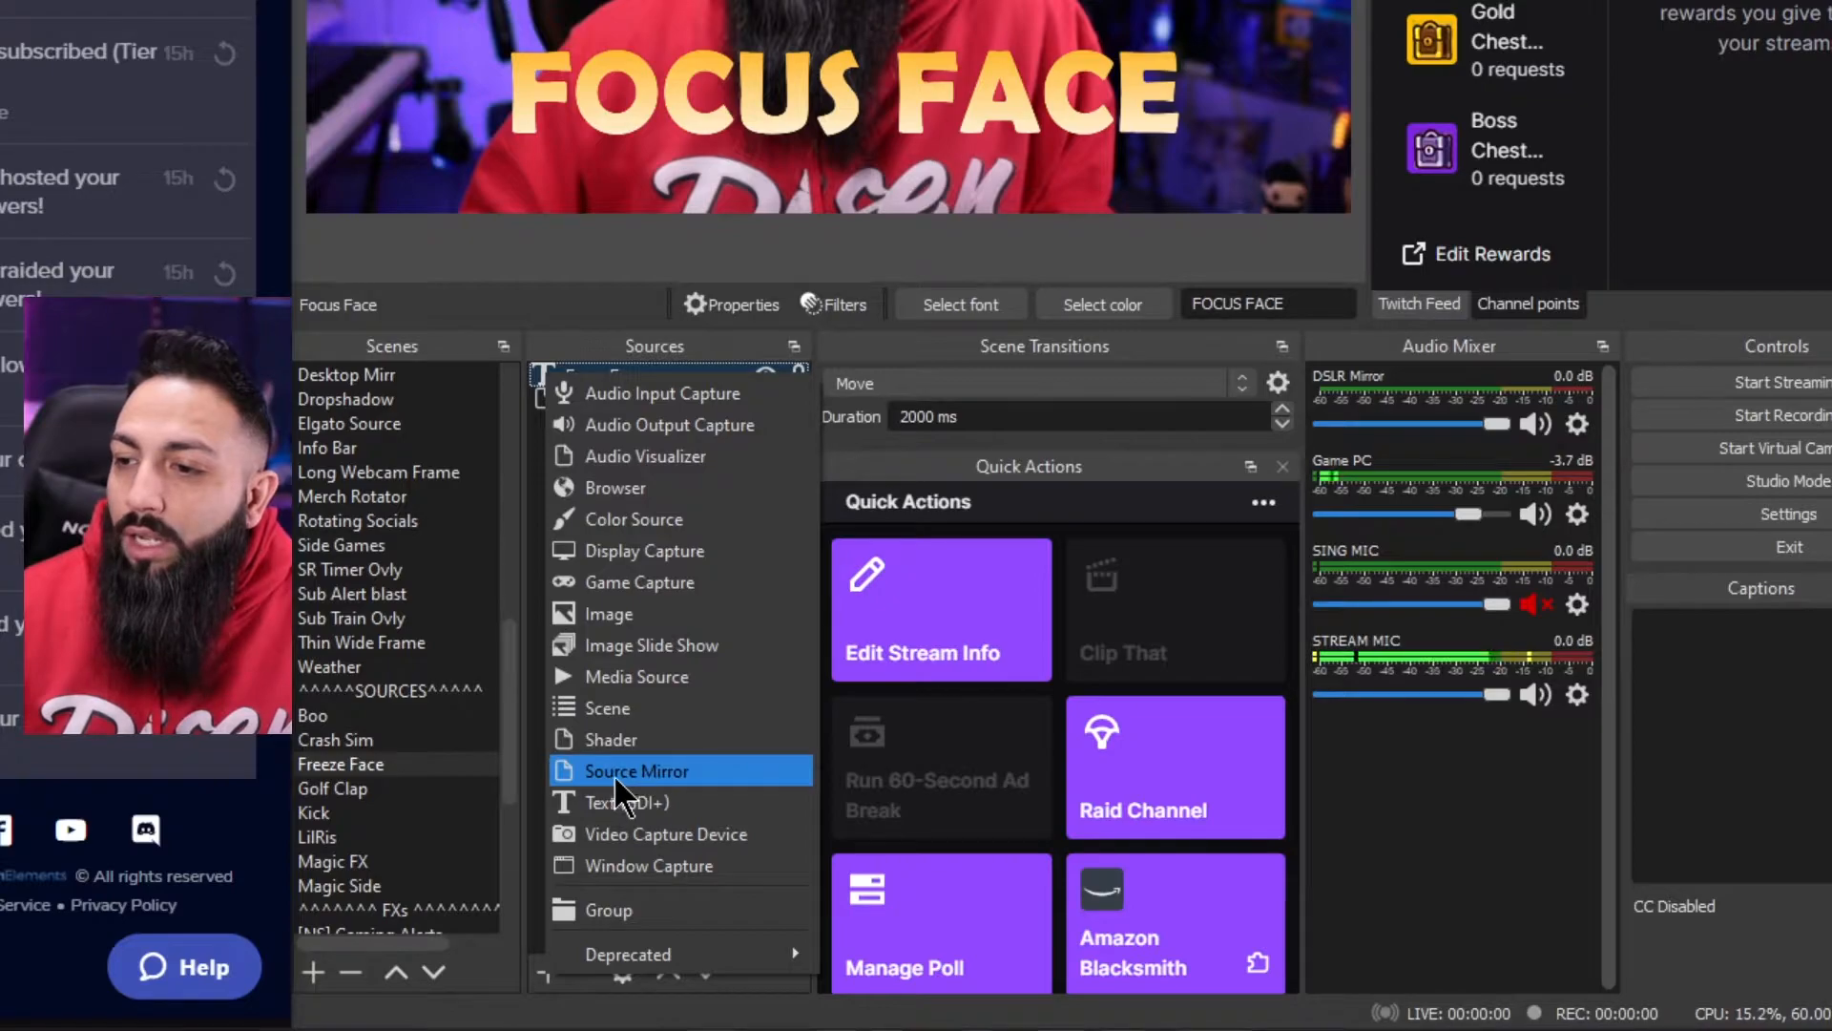
{"action": "left_click", "coordinate": [531, 815]}
{"action": "left_click", "coordinate": [661, 404]}
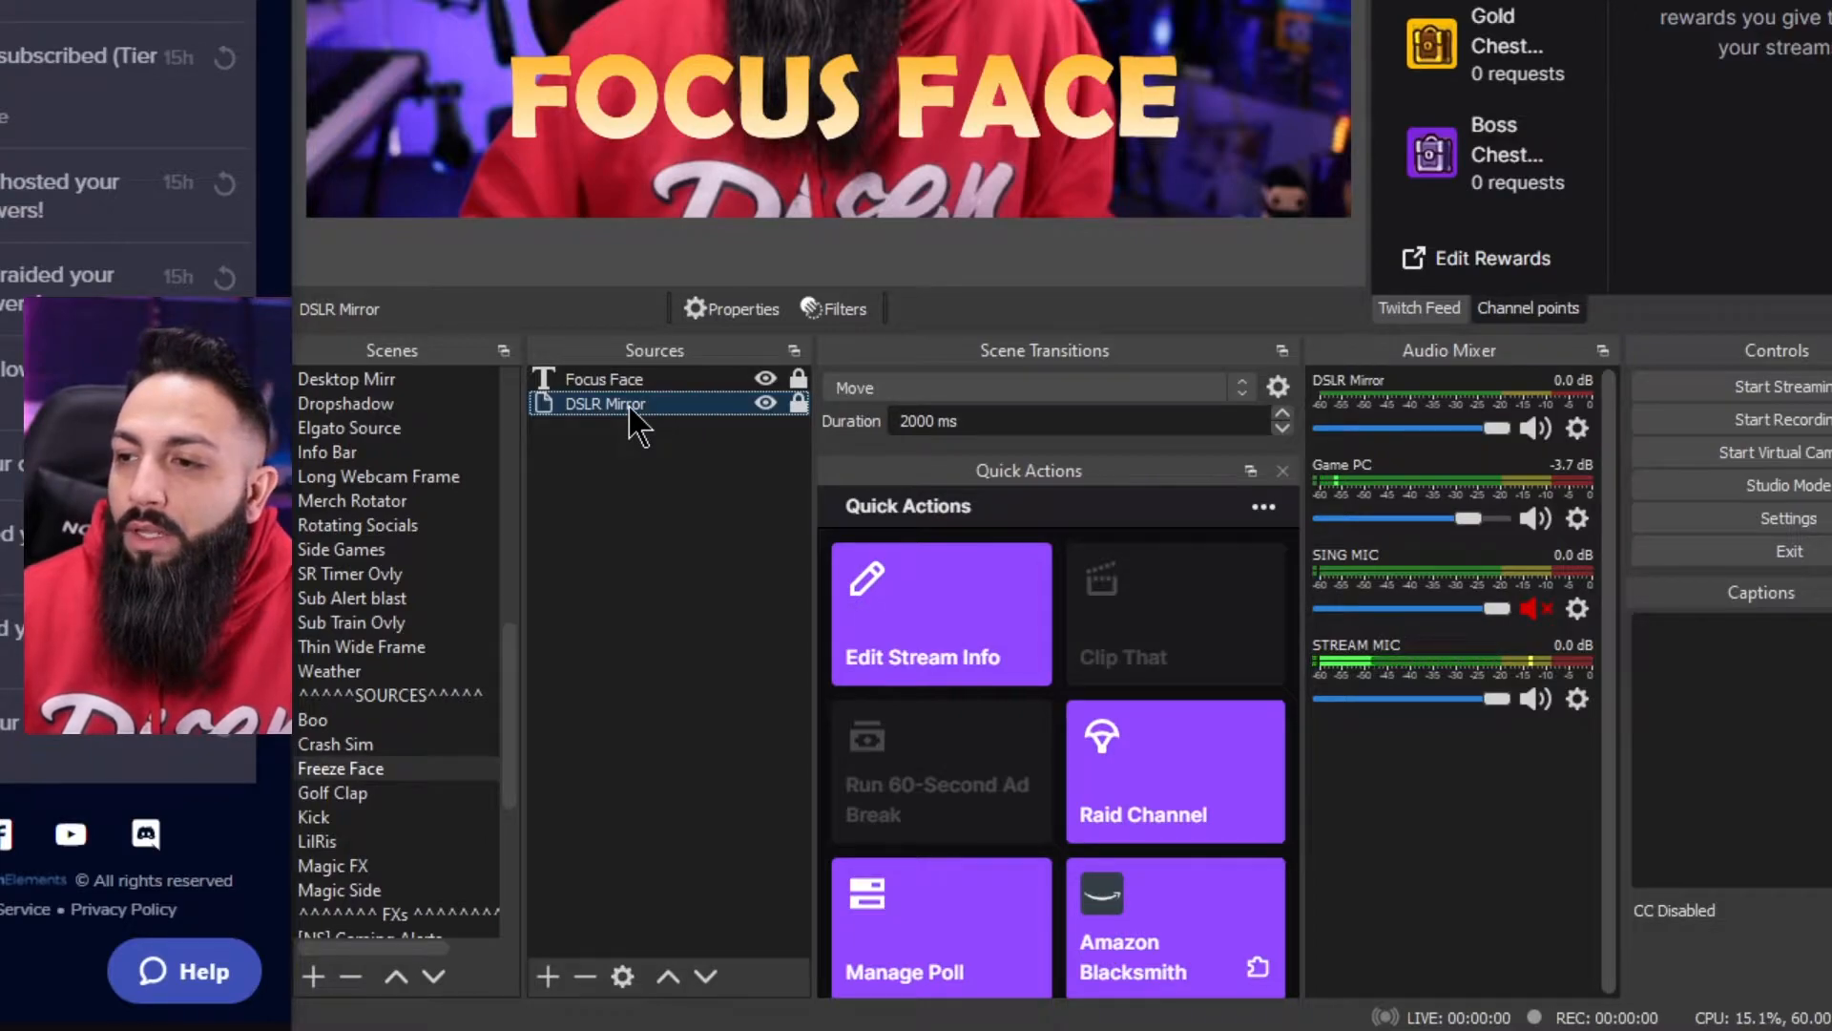
{"action": "double_click", "coordinate": [643, 409]}
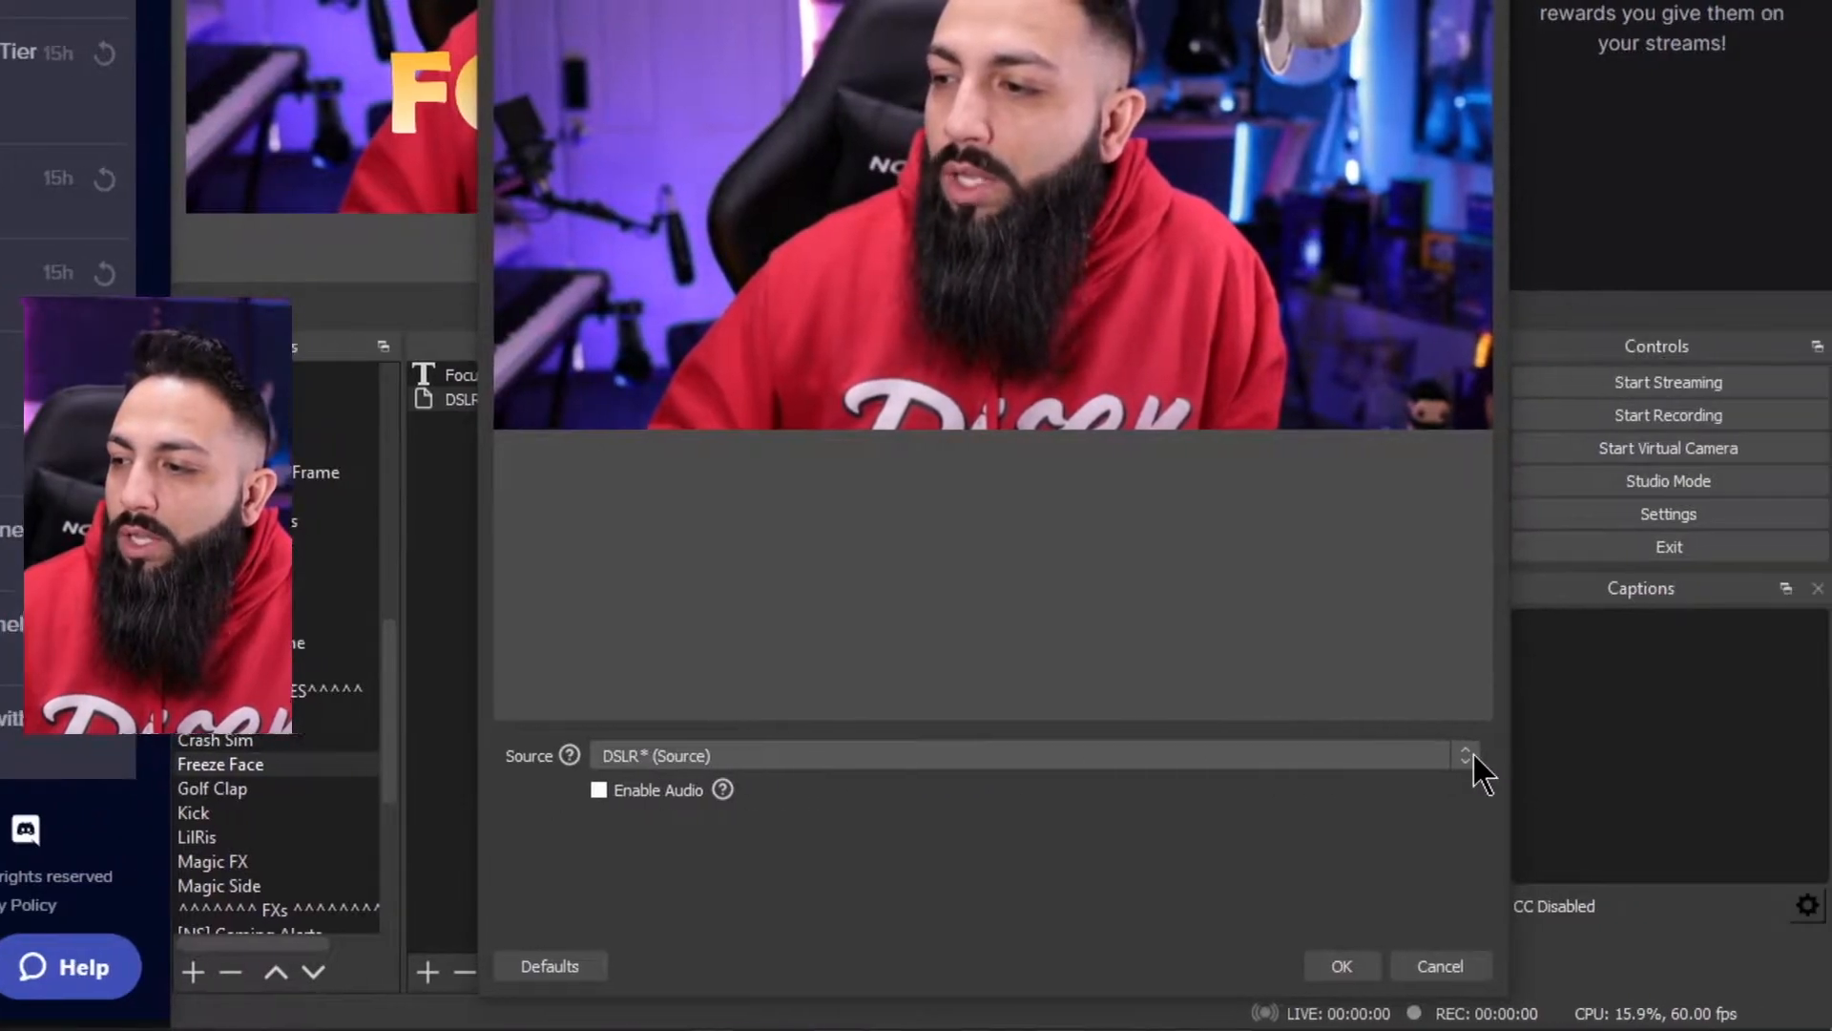
{"action": "left_click", "coordinate": [1465, 753]}
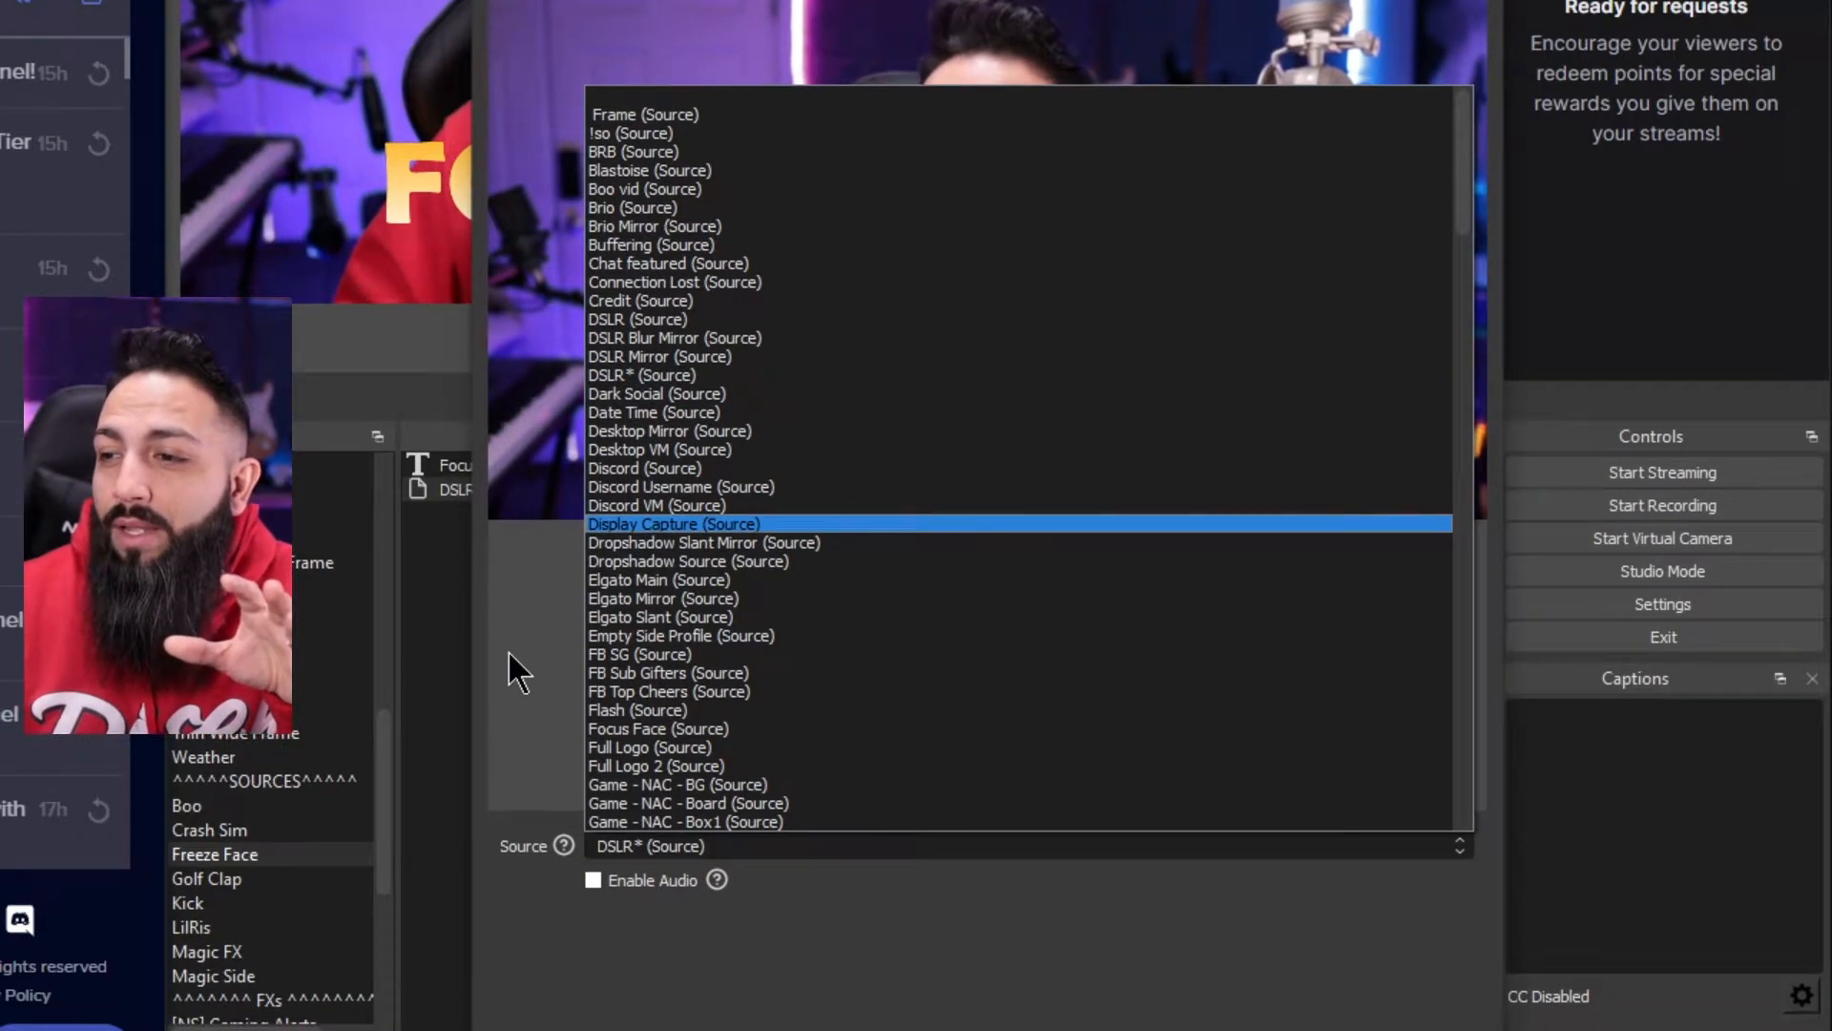
{"action": "left_click", "coordinate": [509, 652]}
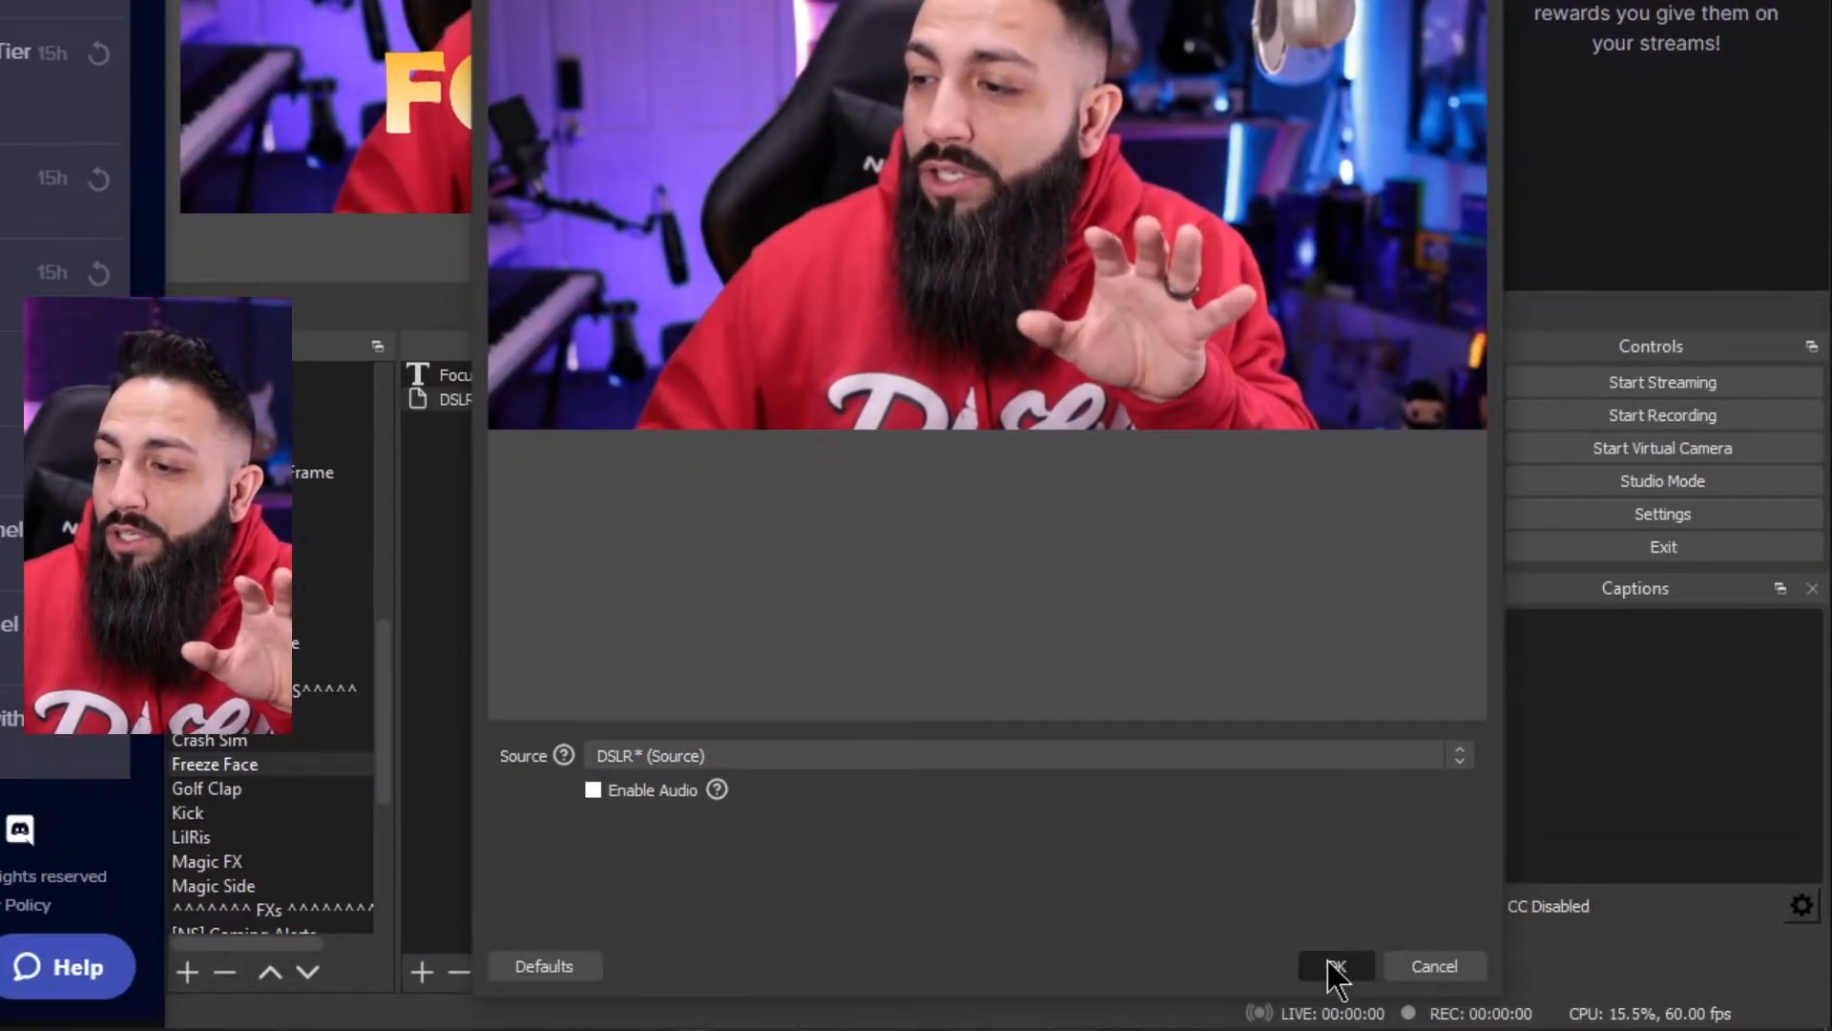
{"action": "left_click", "coordinate": [1327, 962]}
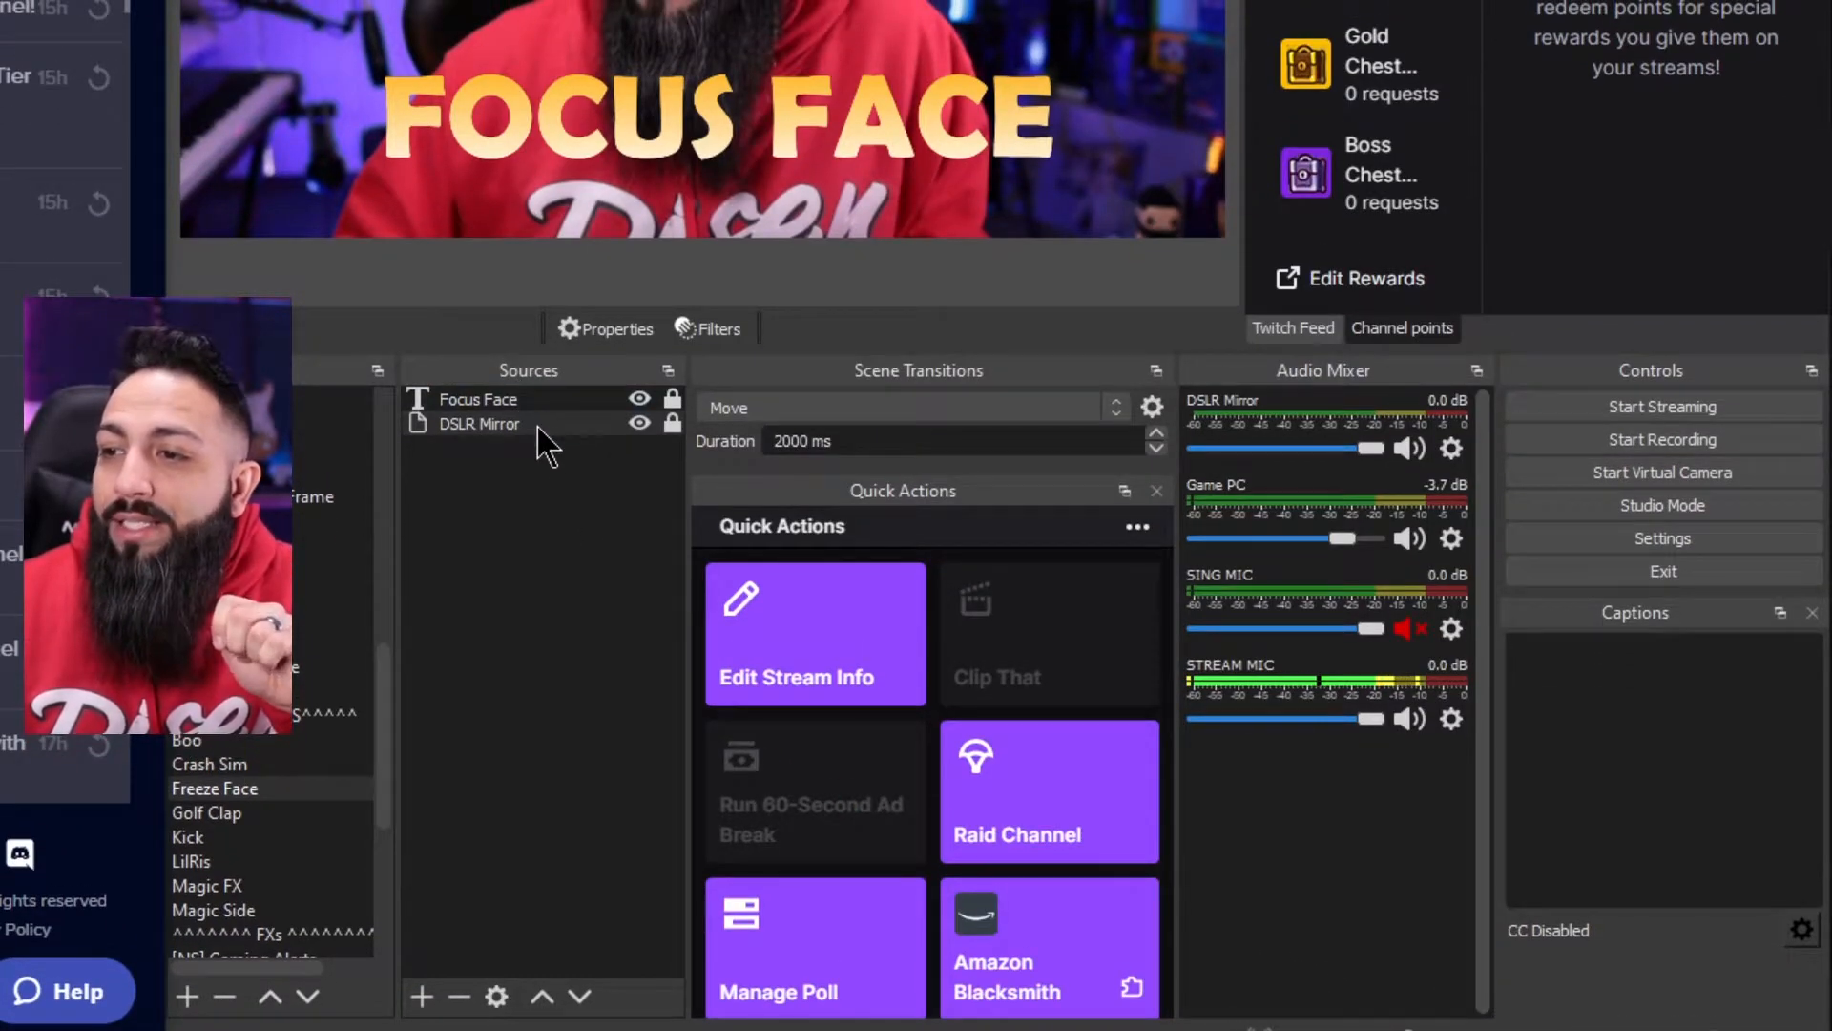
Step: Open the Freeze Face scene's filters and view the effect filter types that can be added
{"action": "left_click", "coordinate": [529, 396]}
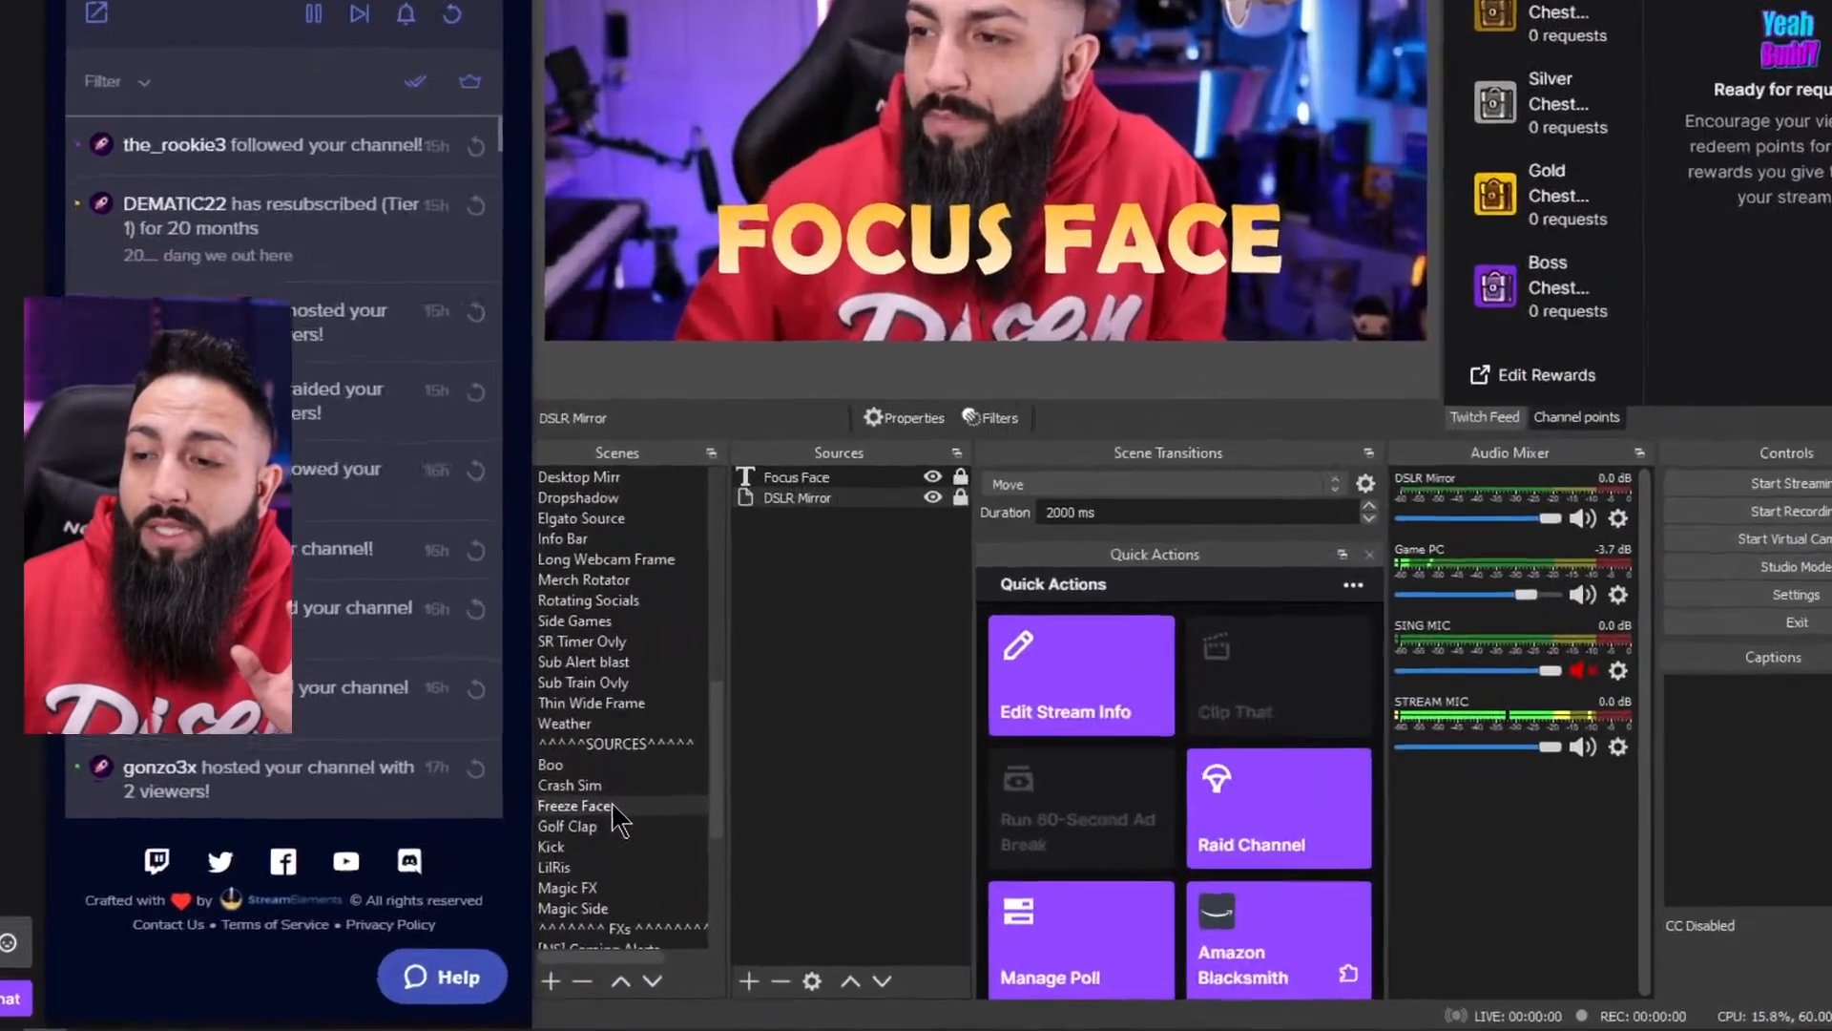
{"action": "right_click", "coordinate": [781, 854]}
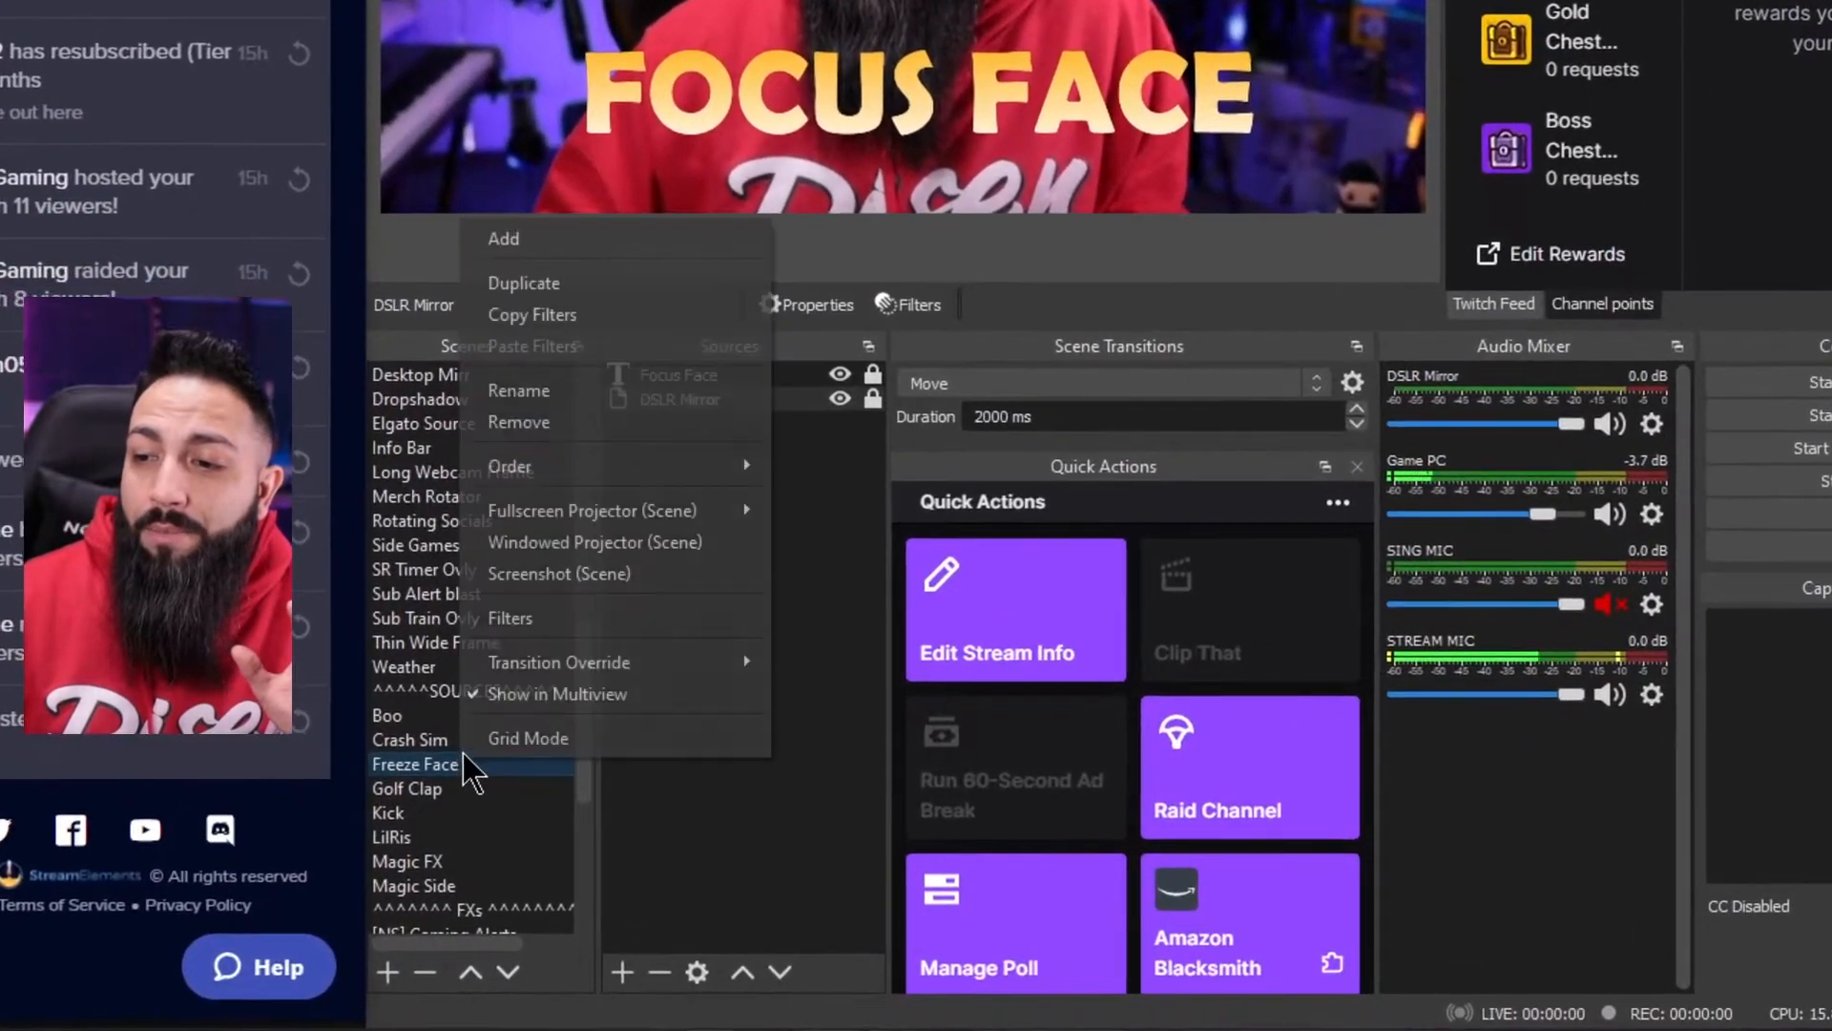
{"action": "left_click", "coordinate": [535, 616]}
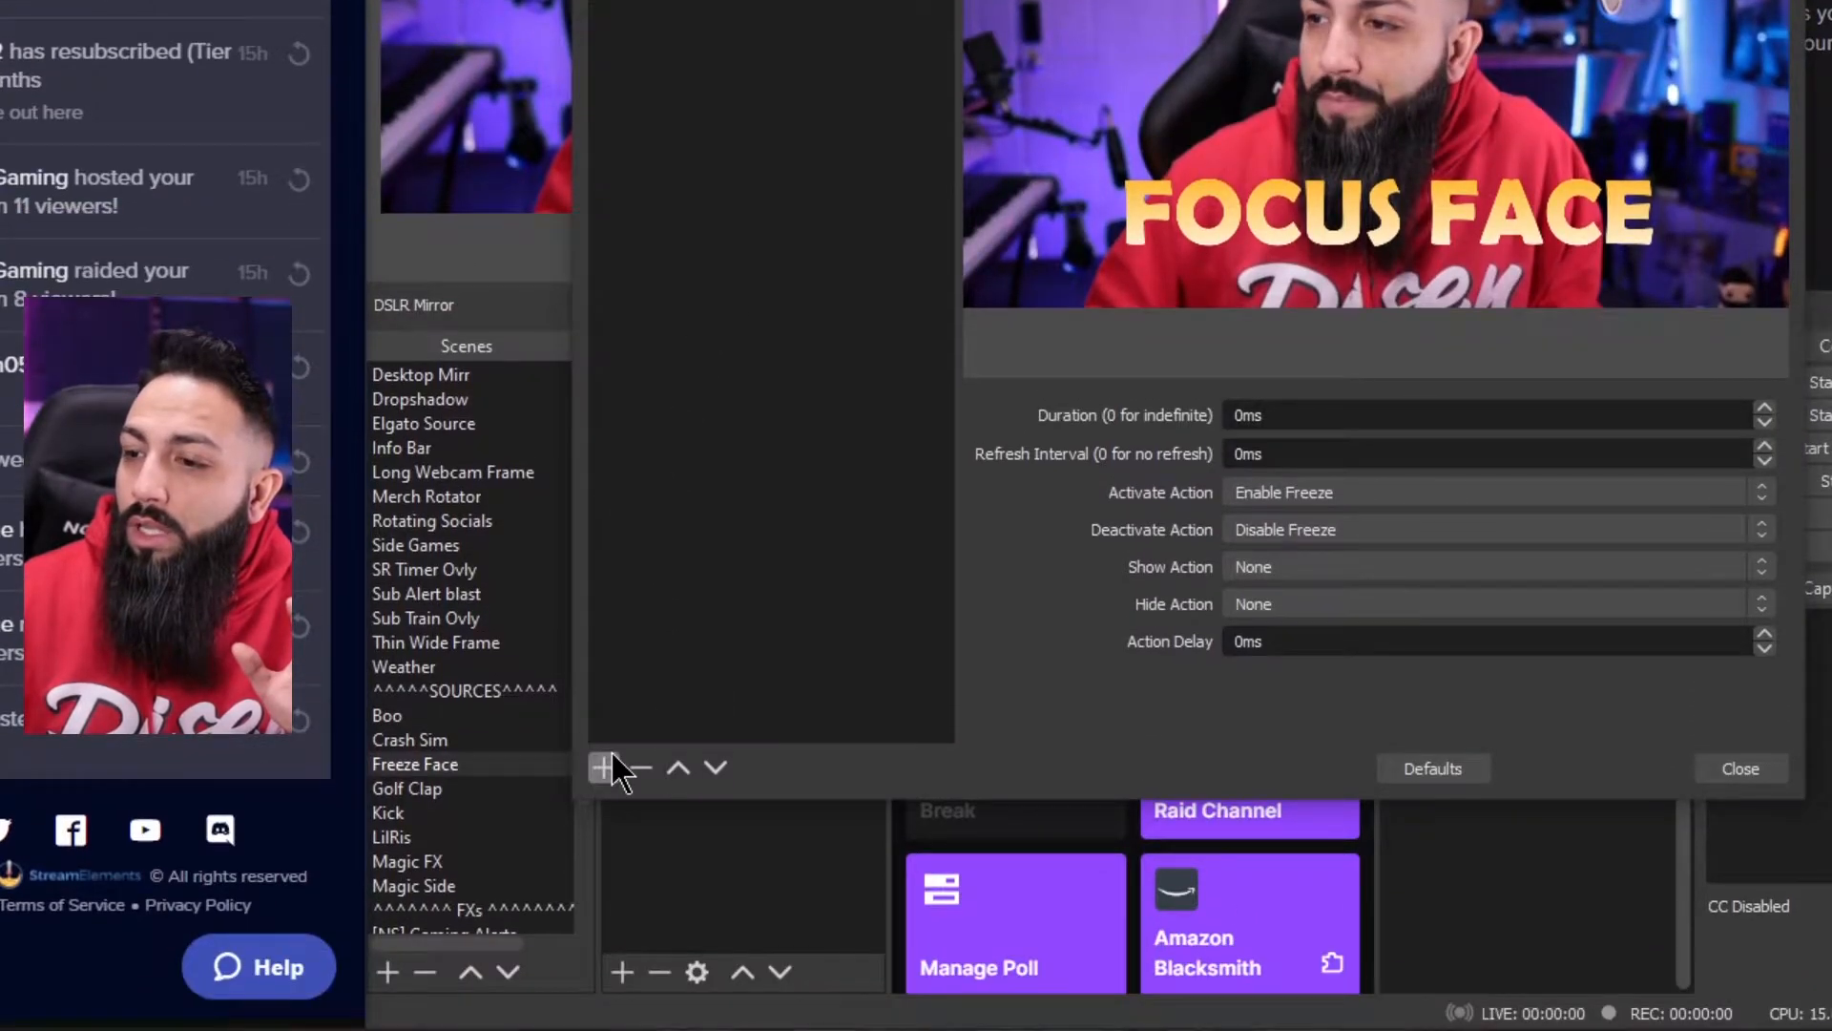
{"action": "left_click", "coordinate": [604, 829]}
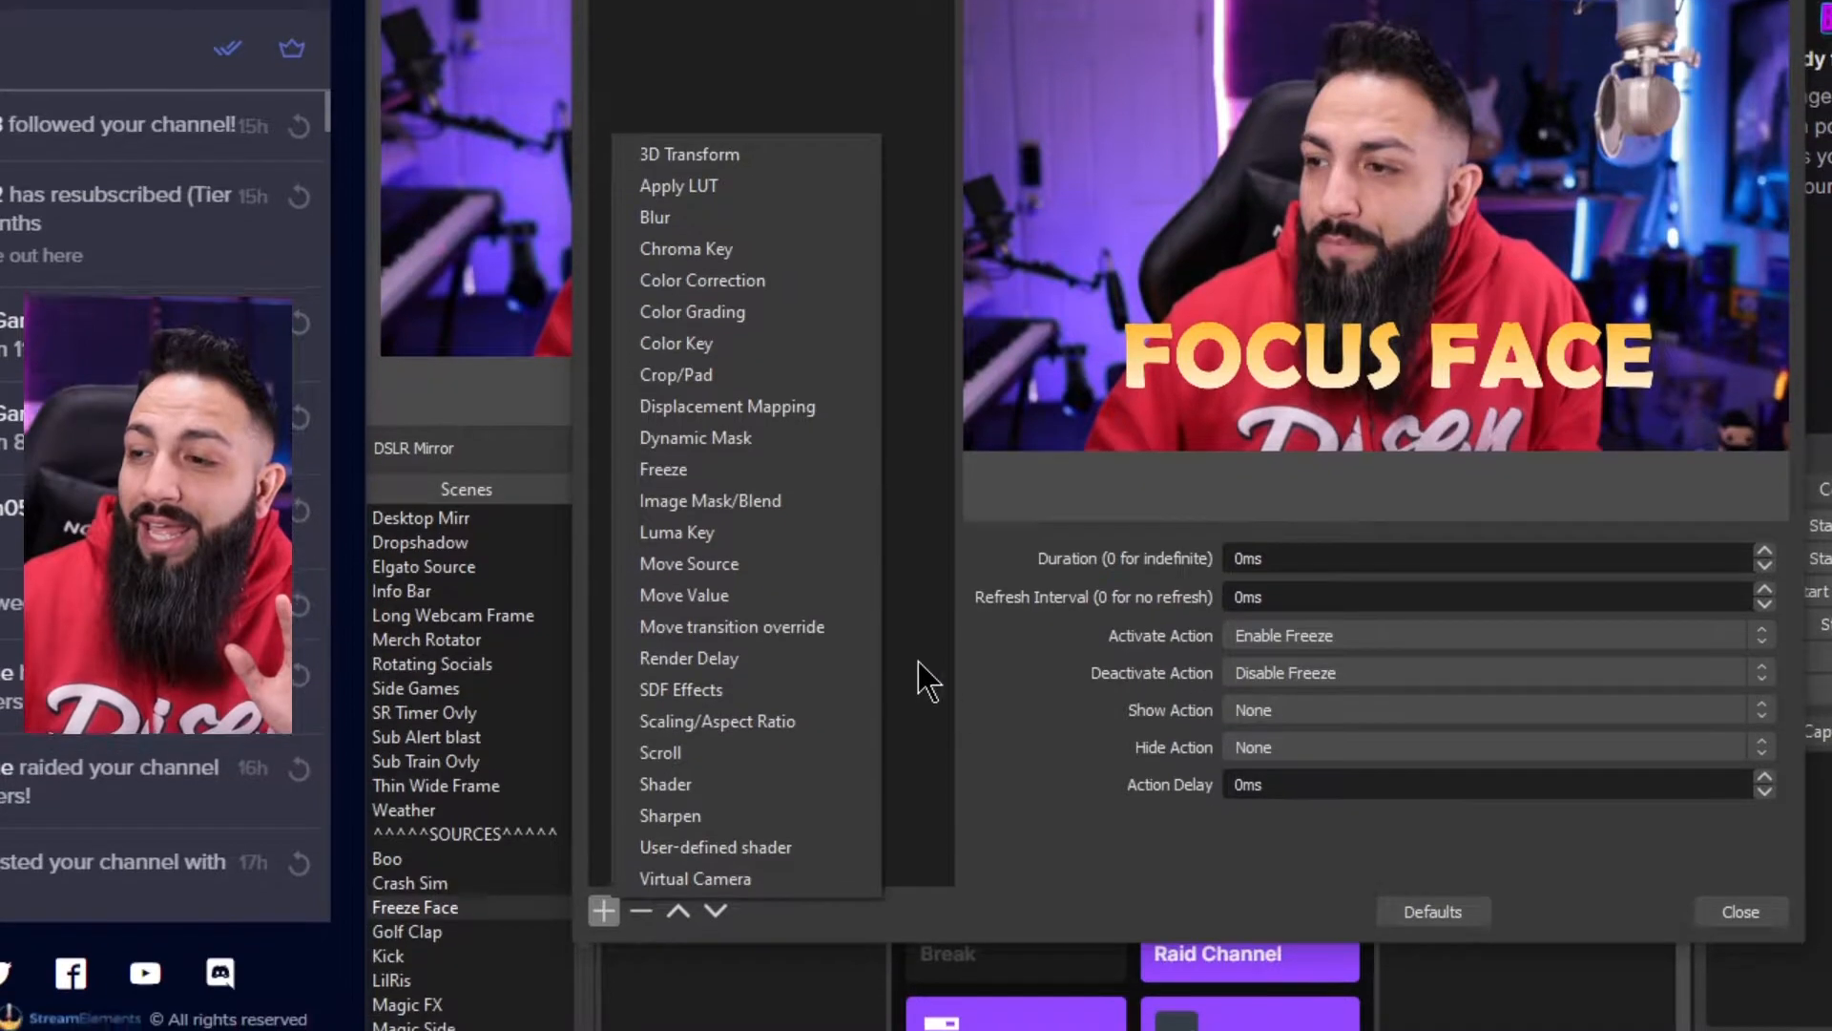
{"action": "left_click", "coordinate": [923, 703]}
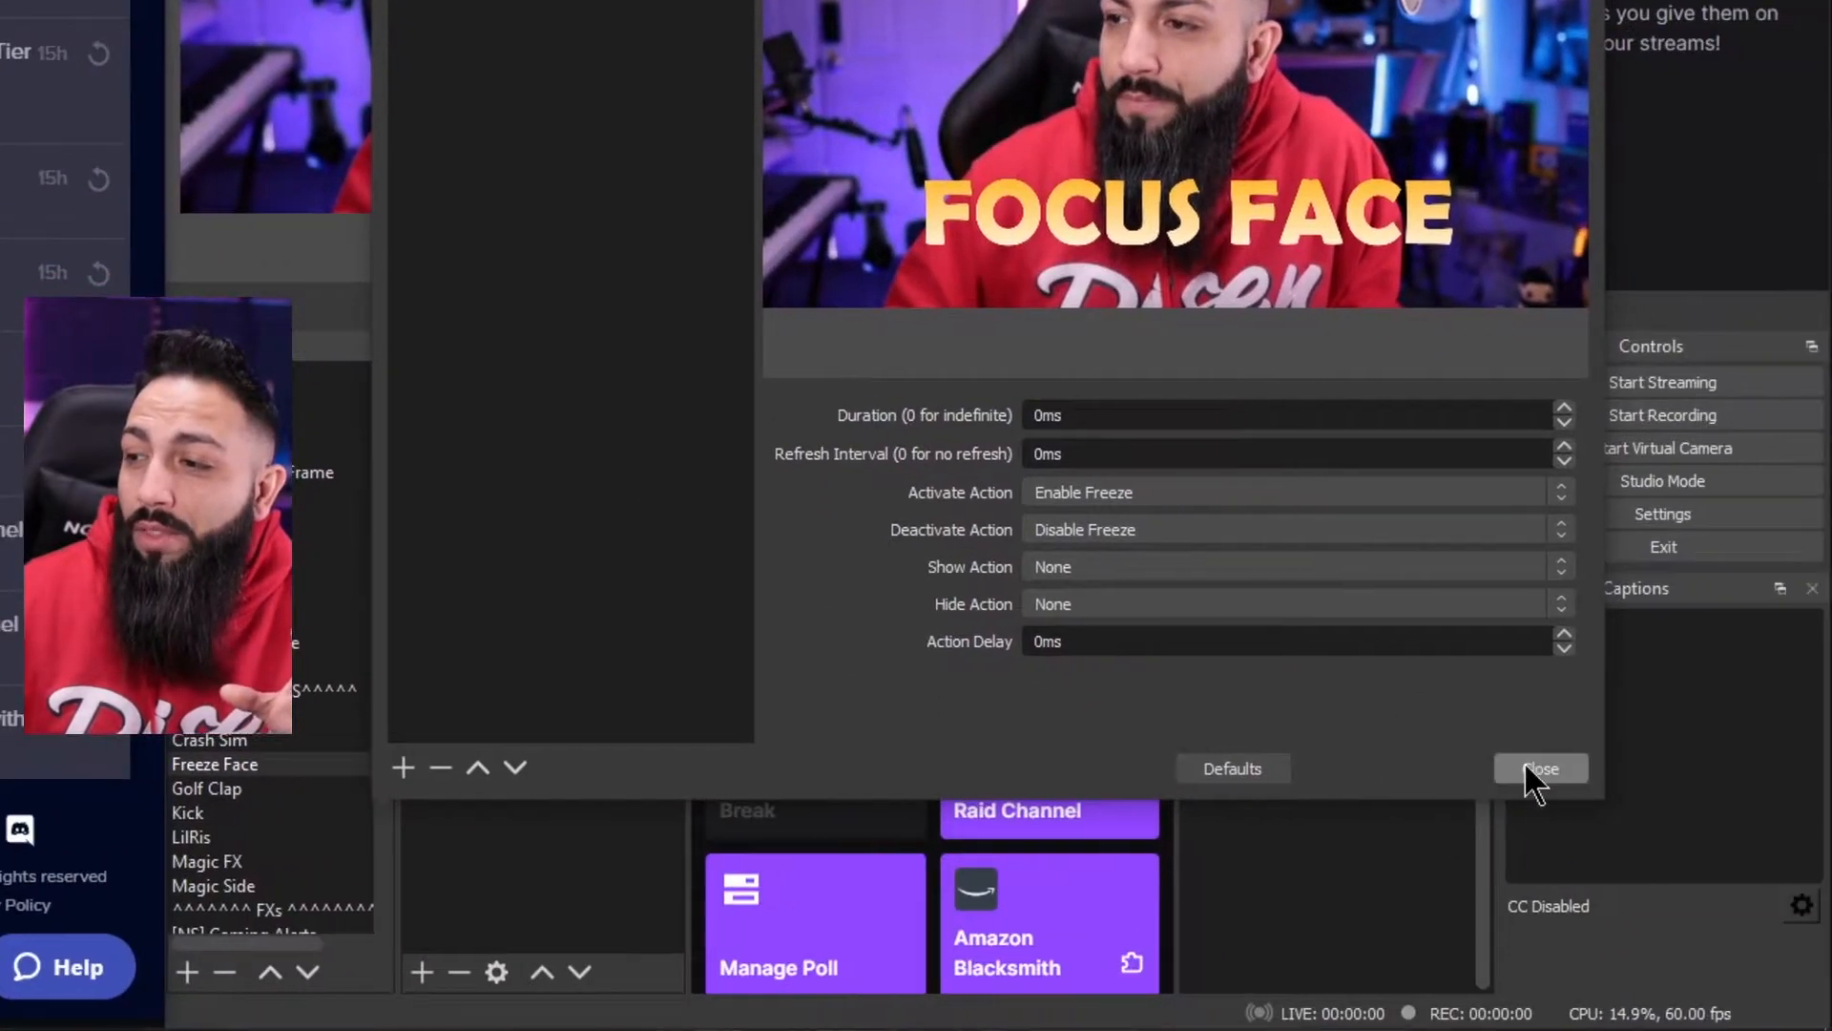
{"action": "left_click", "coordinate": [1527, 766]}
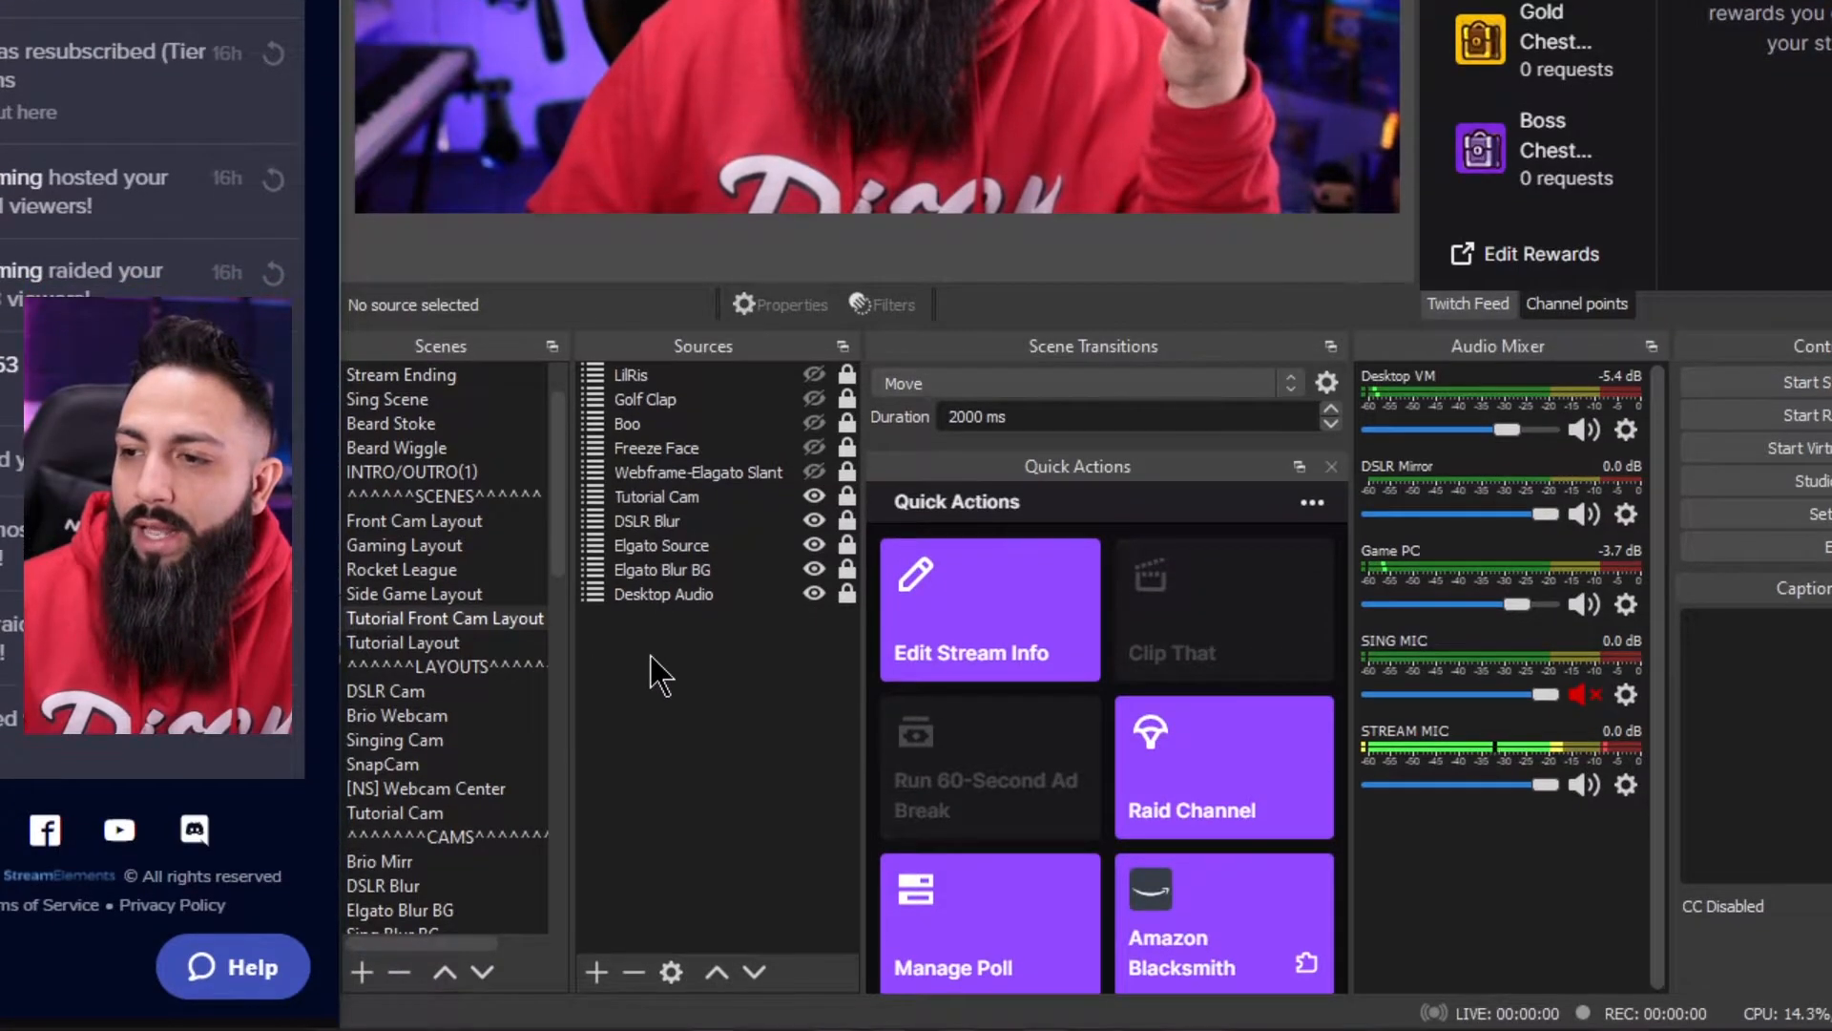
Step: Look for Freeze Face among the existing scenes that can be added as a source to Tutorial Front Cam Layout
{"action": "left_click", "coordinate": [595, 971]}
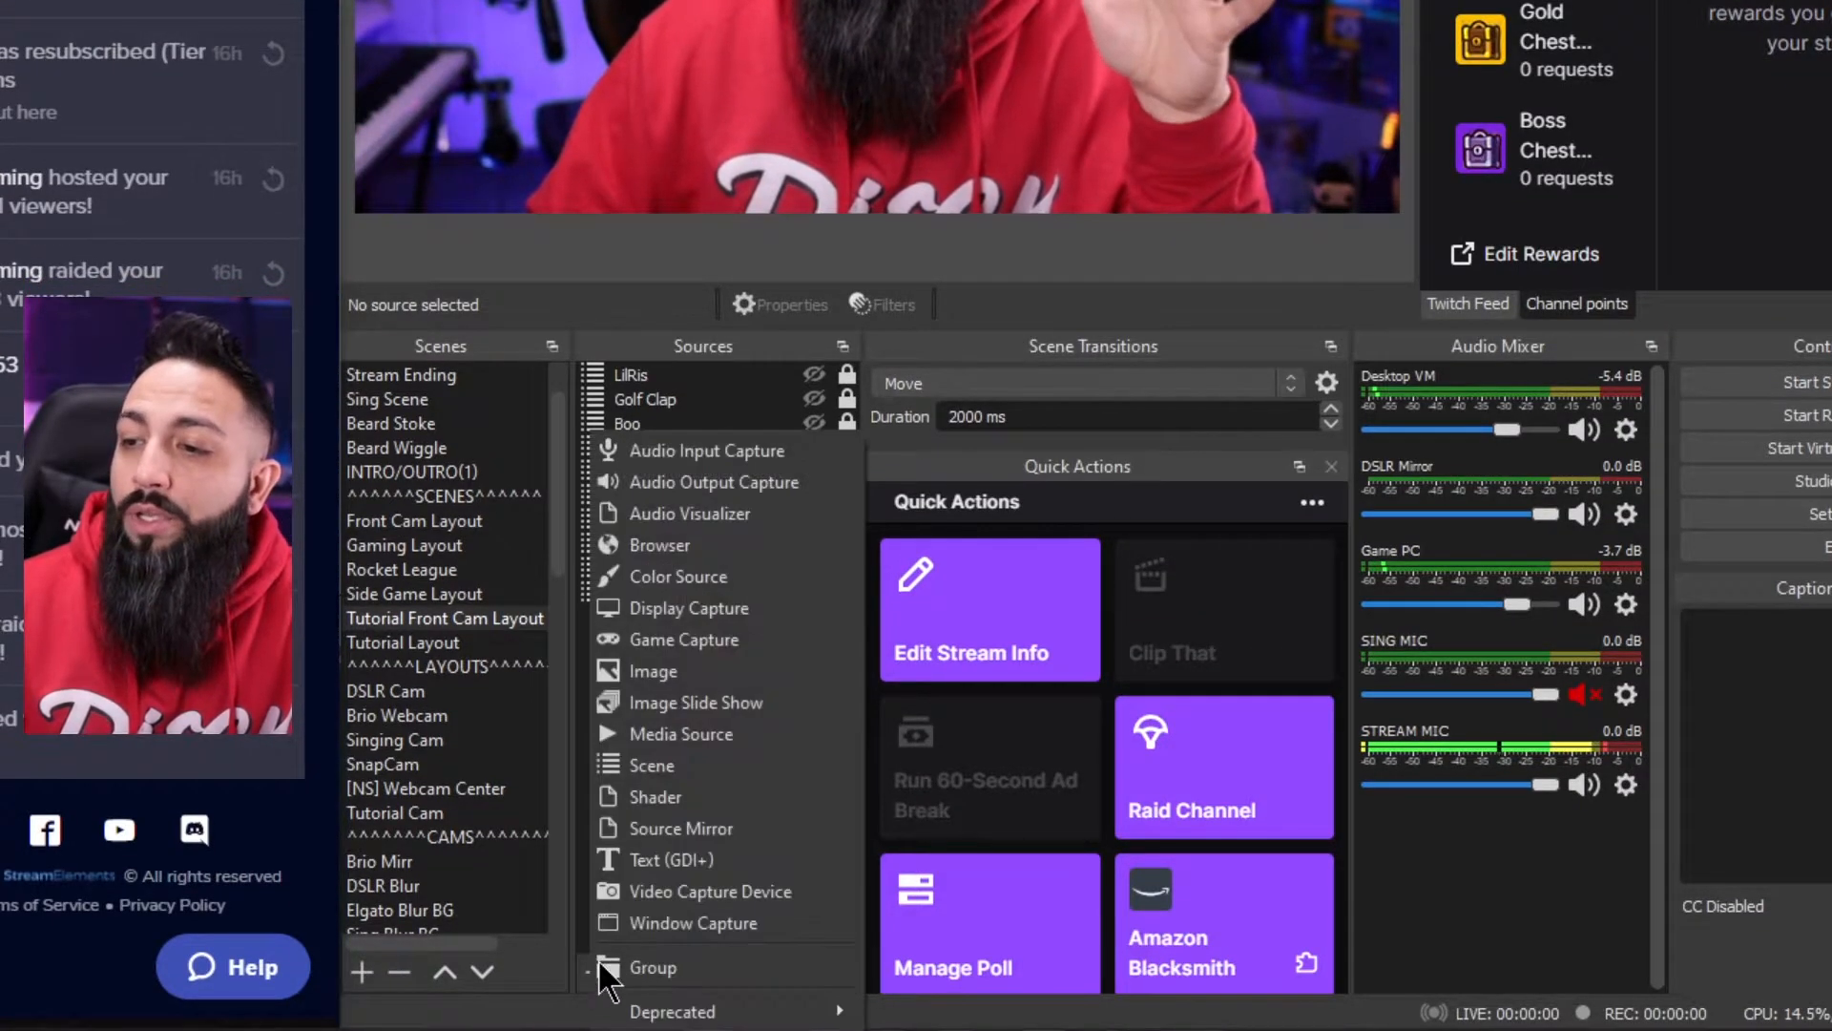
{"action": "left_click", "coordinate": [640, 765]}
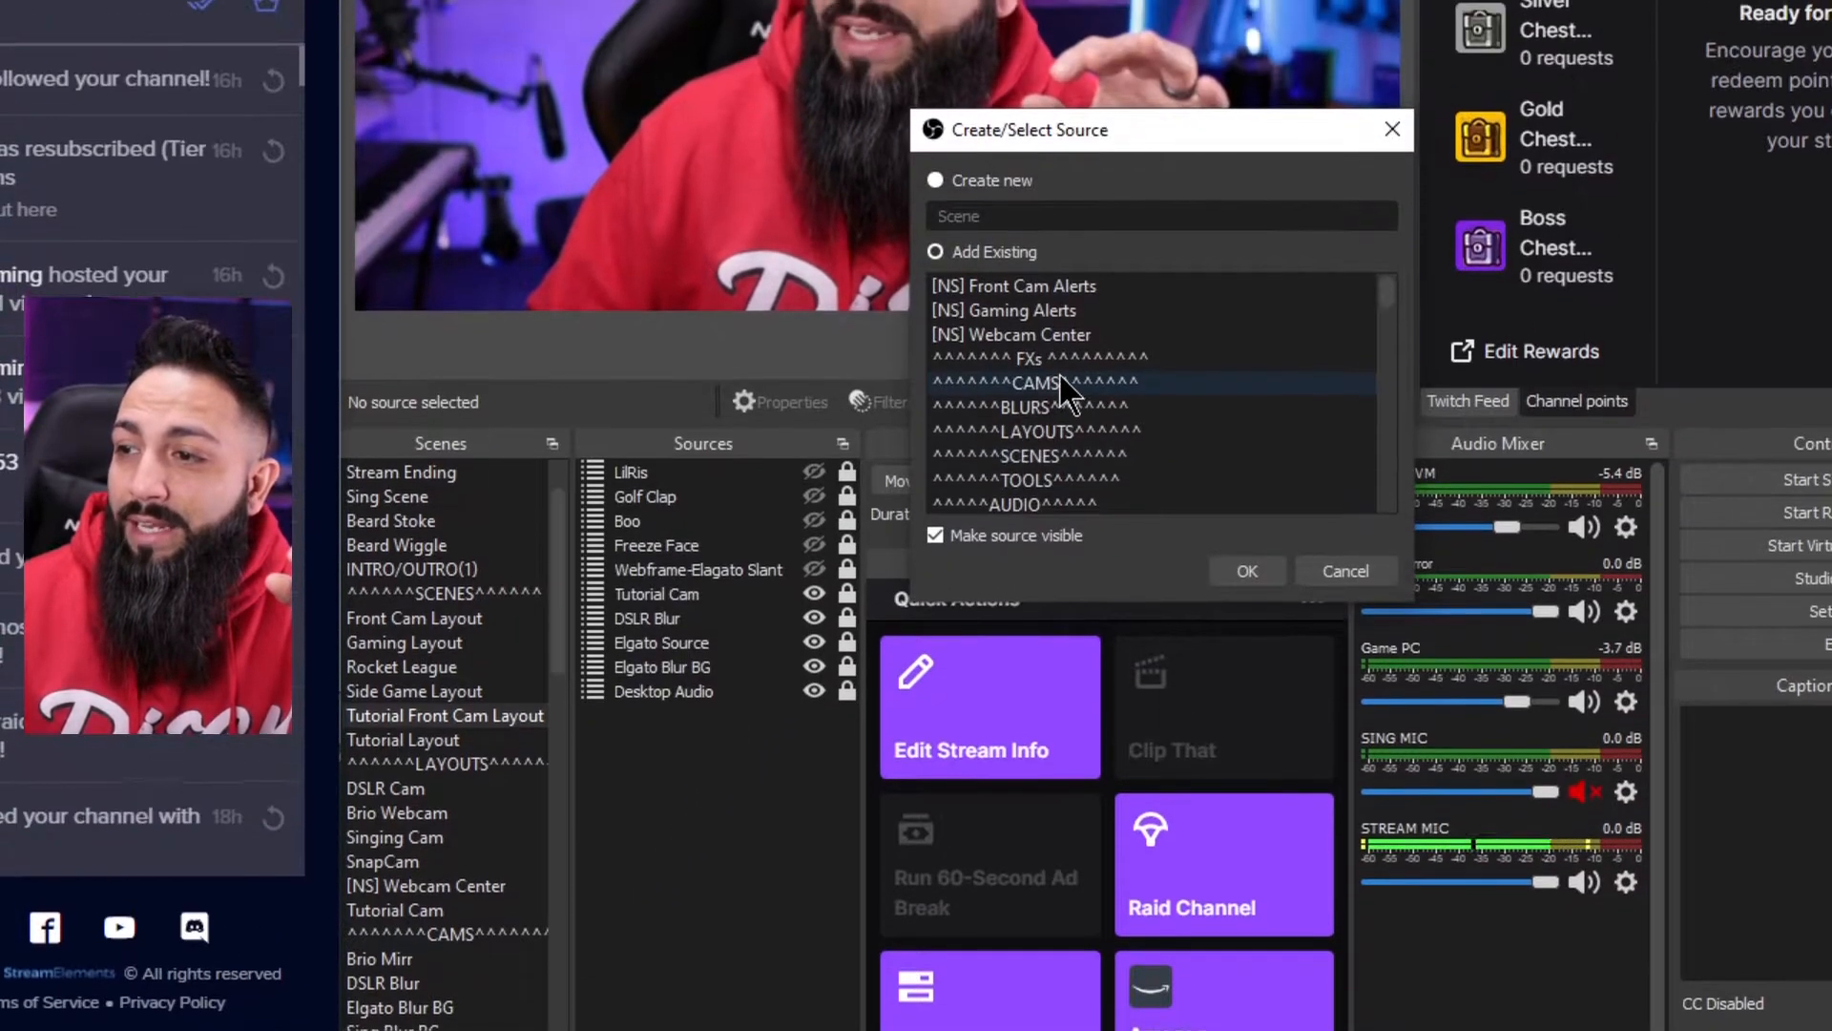
{"action": "scroll", "coordinate": [1049, 277], "scroll_direction": "down", "scroll_amount": 6}
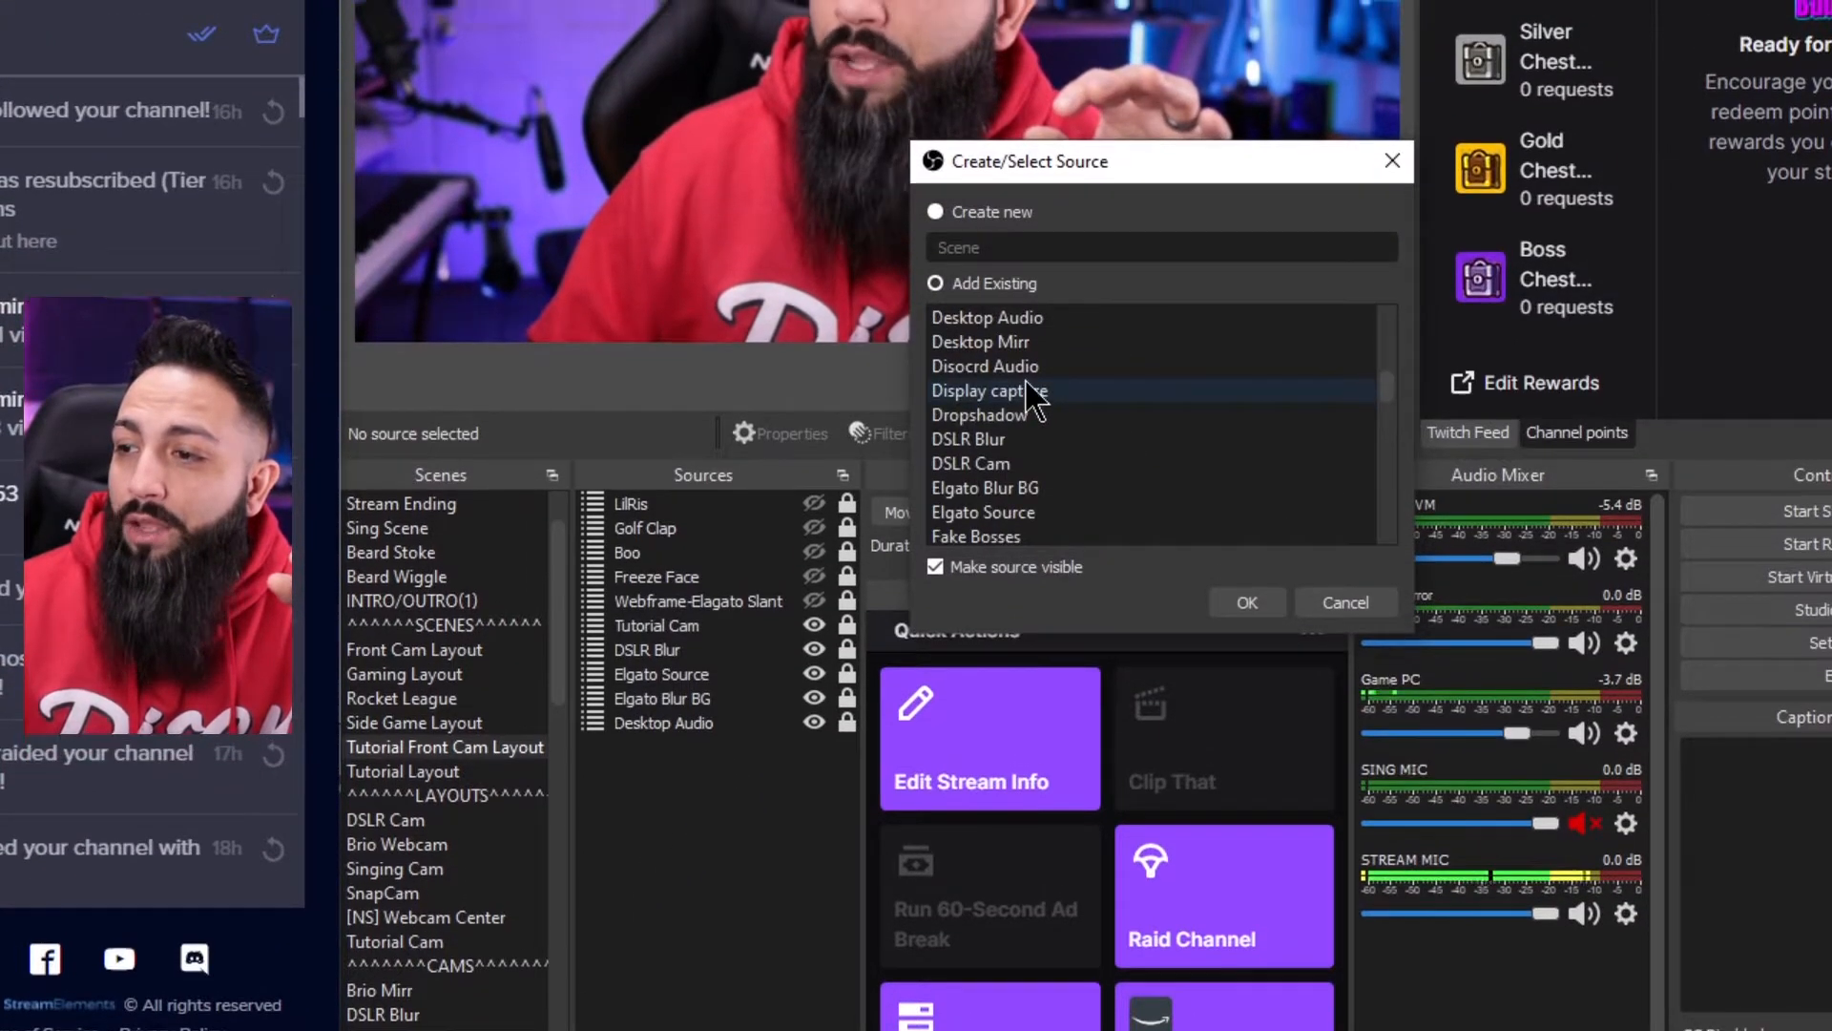
{"action": "scroll", "coordinate": [1016, 401], "scroll_direction": "down", "scroll_amount": 3}
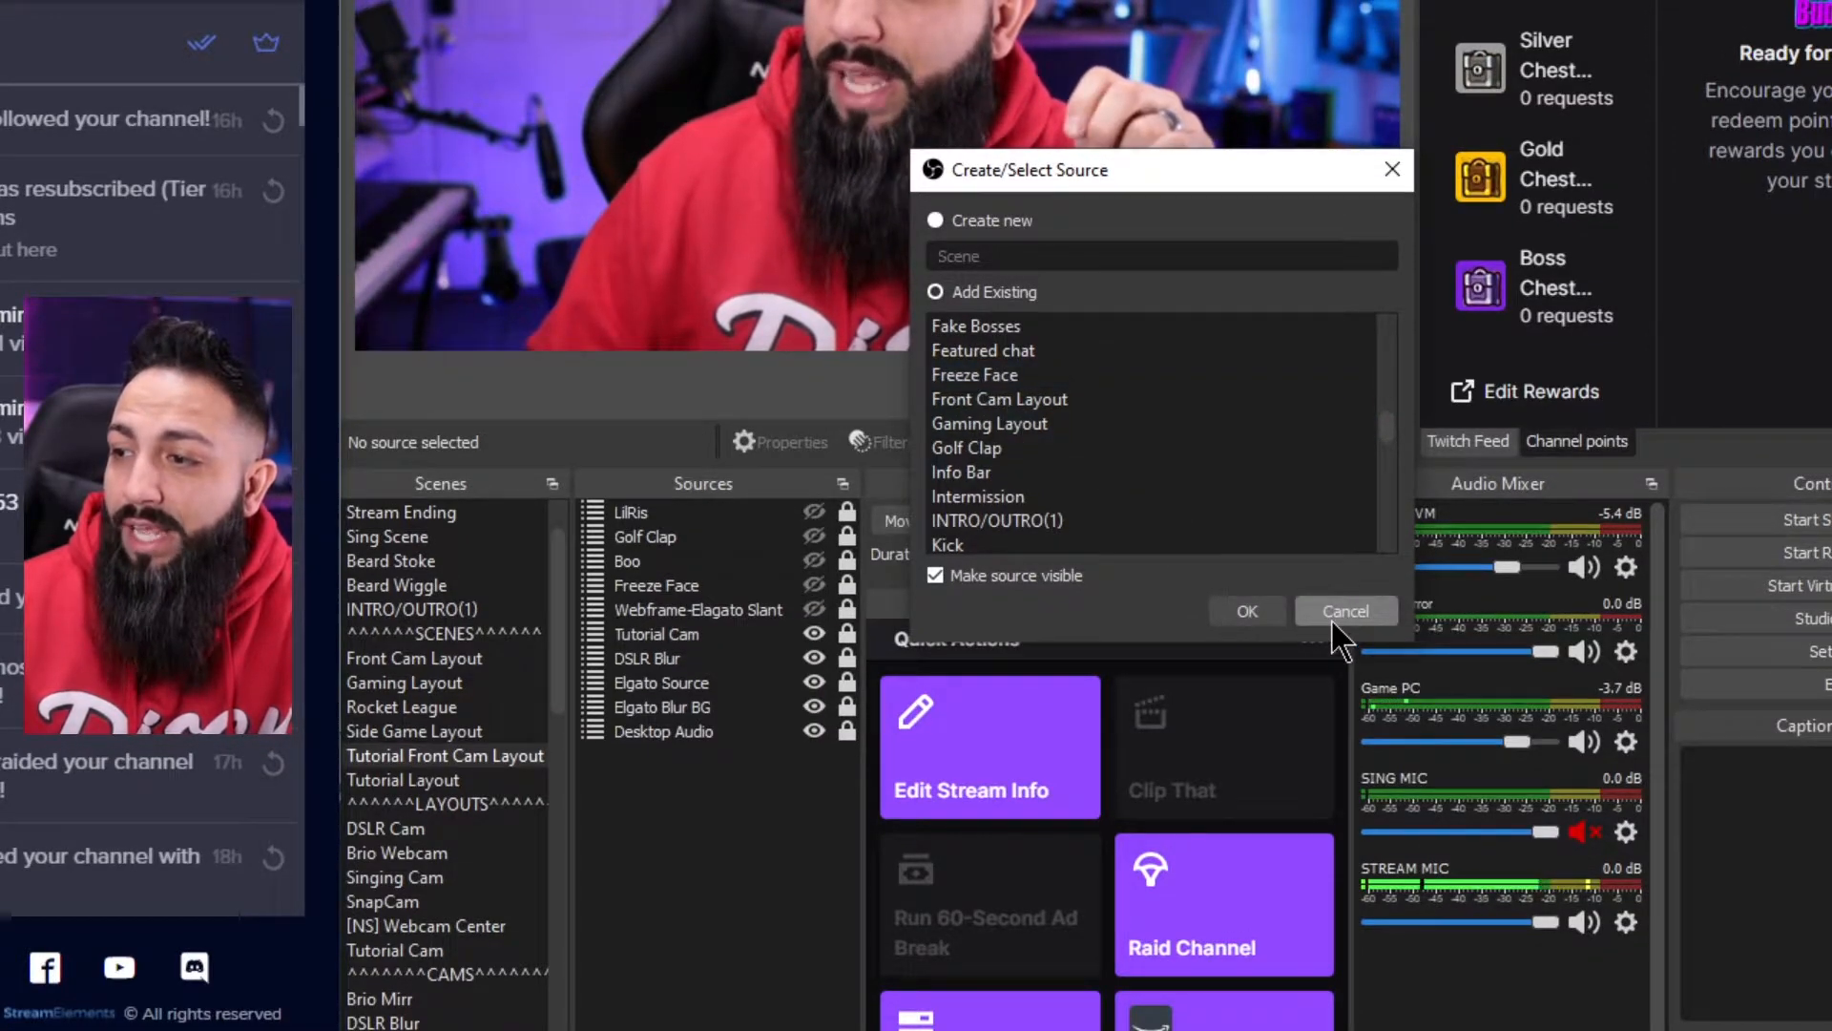
{"action": "left_click", "coordinate": [1336, 615]}
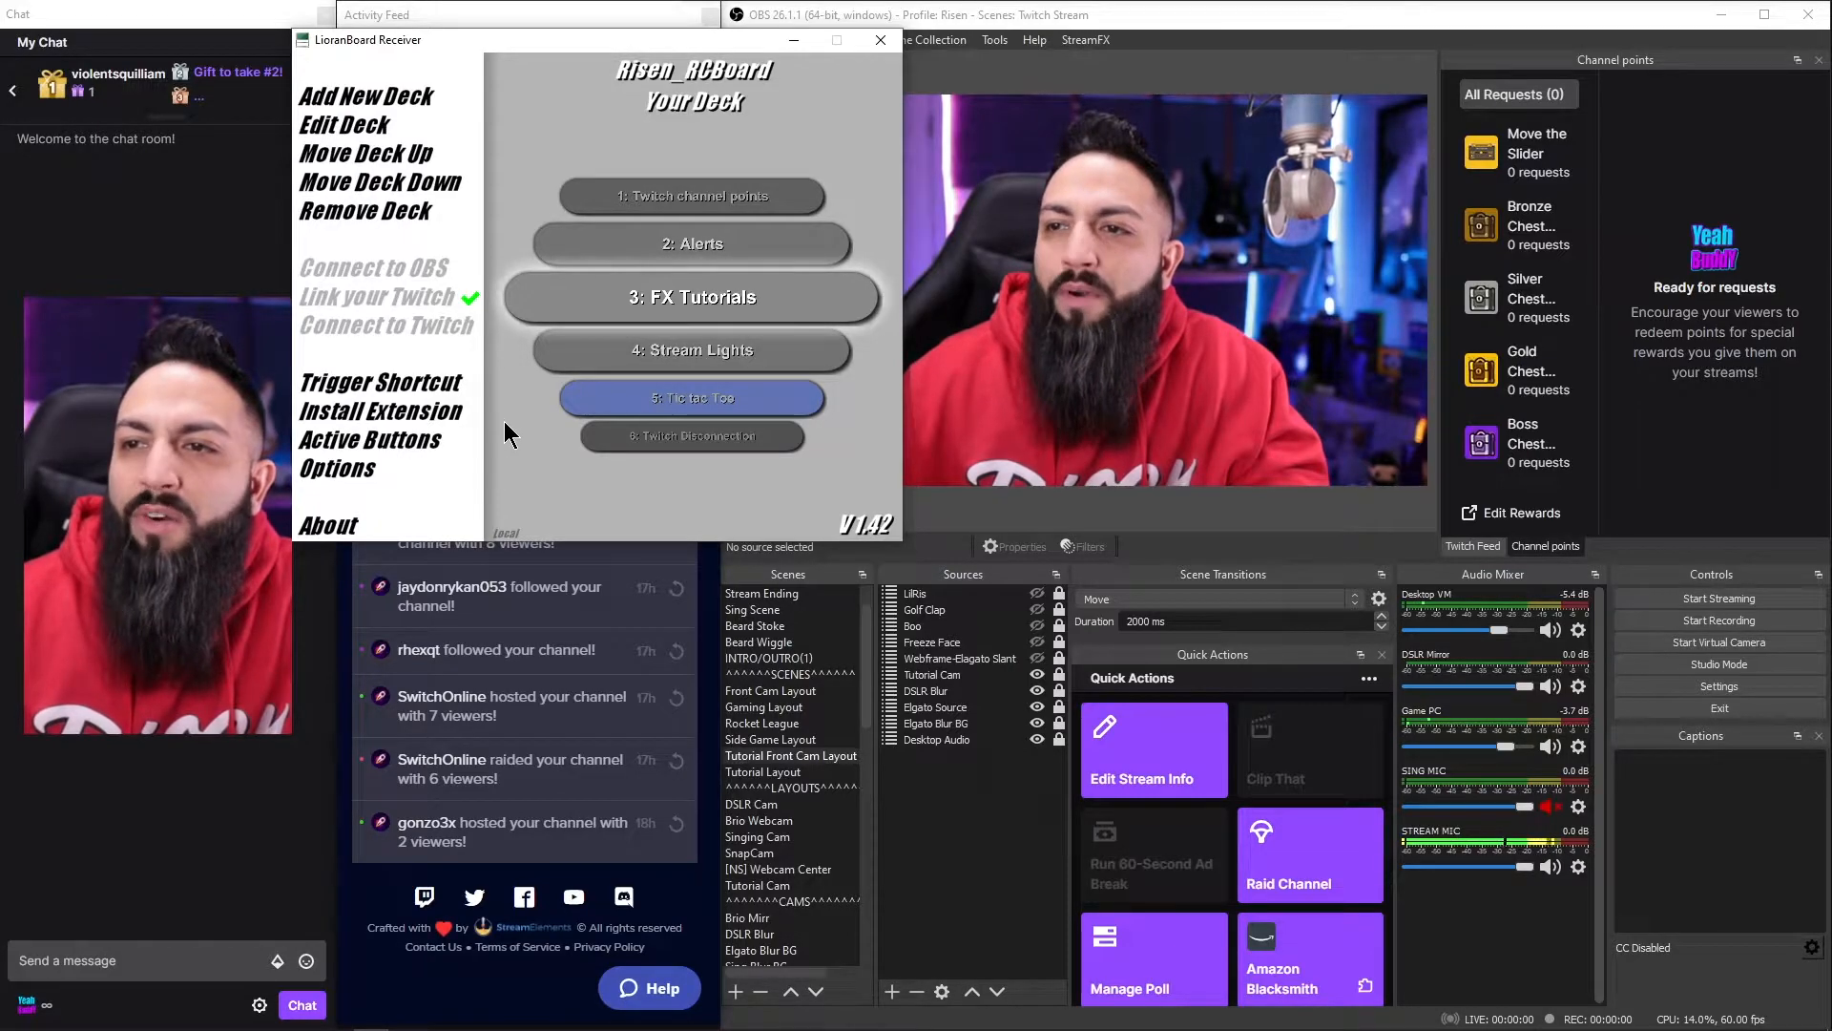
Step: Open the FX Tutorials deck for editing
{"action": "scroll", "coordinate": [610, 279], "scroll_direction": "up", "scroll_amount": 2}
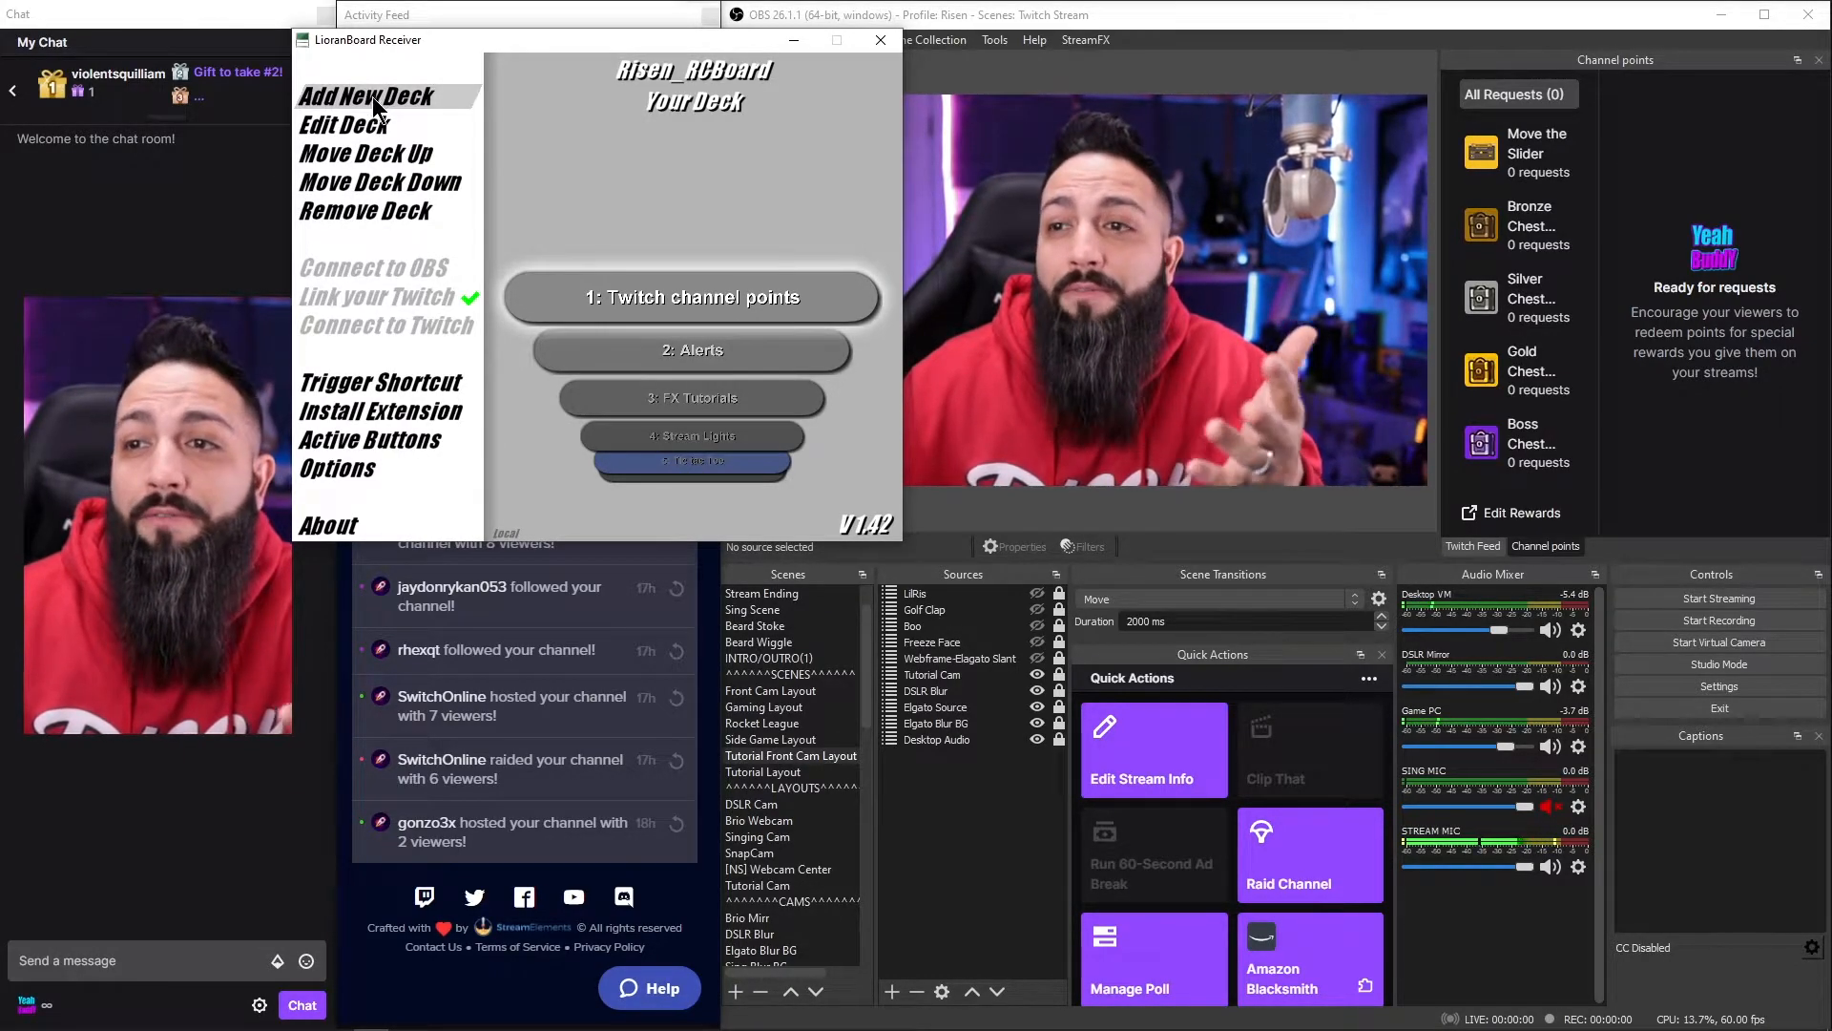
{"action": "scroll", "coordinate": [506, 179], "scroll_direction": "down", "scroll_amount": 1}
{"action": "scroll", "coordinate": [505, 179], "scroll_direction": "down", "scroll_amount": 2}
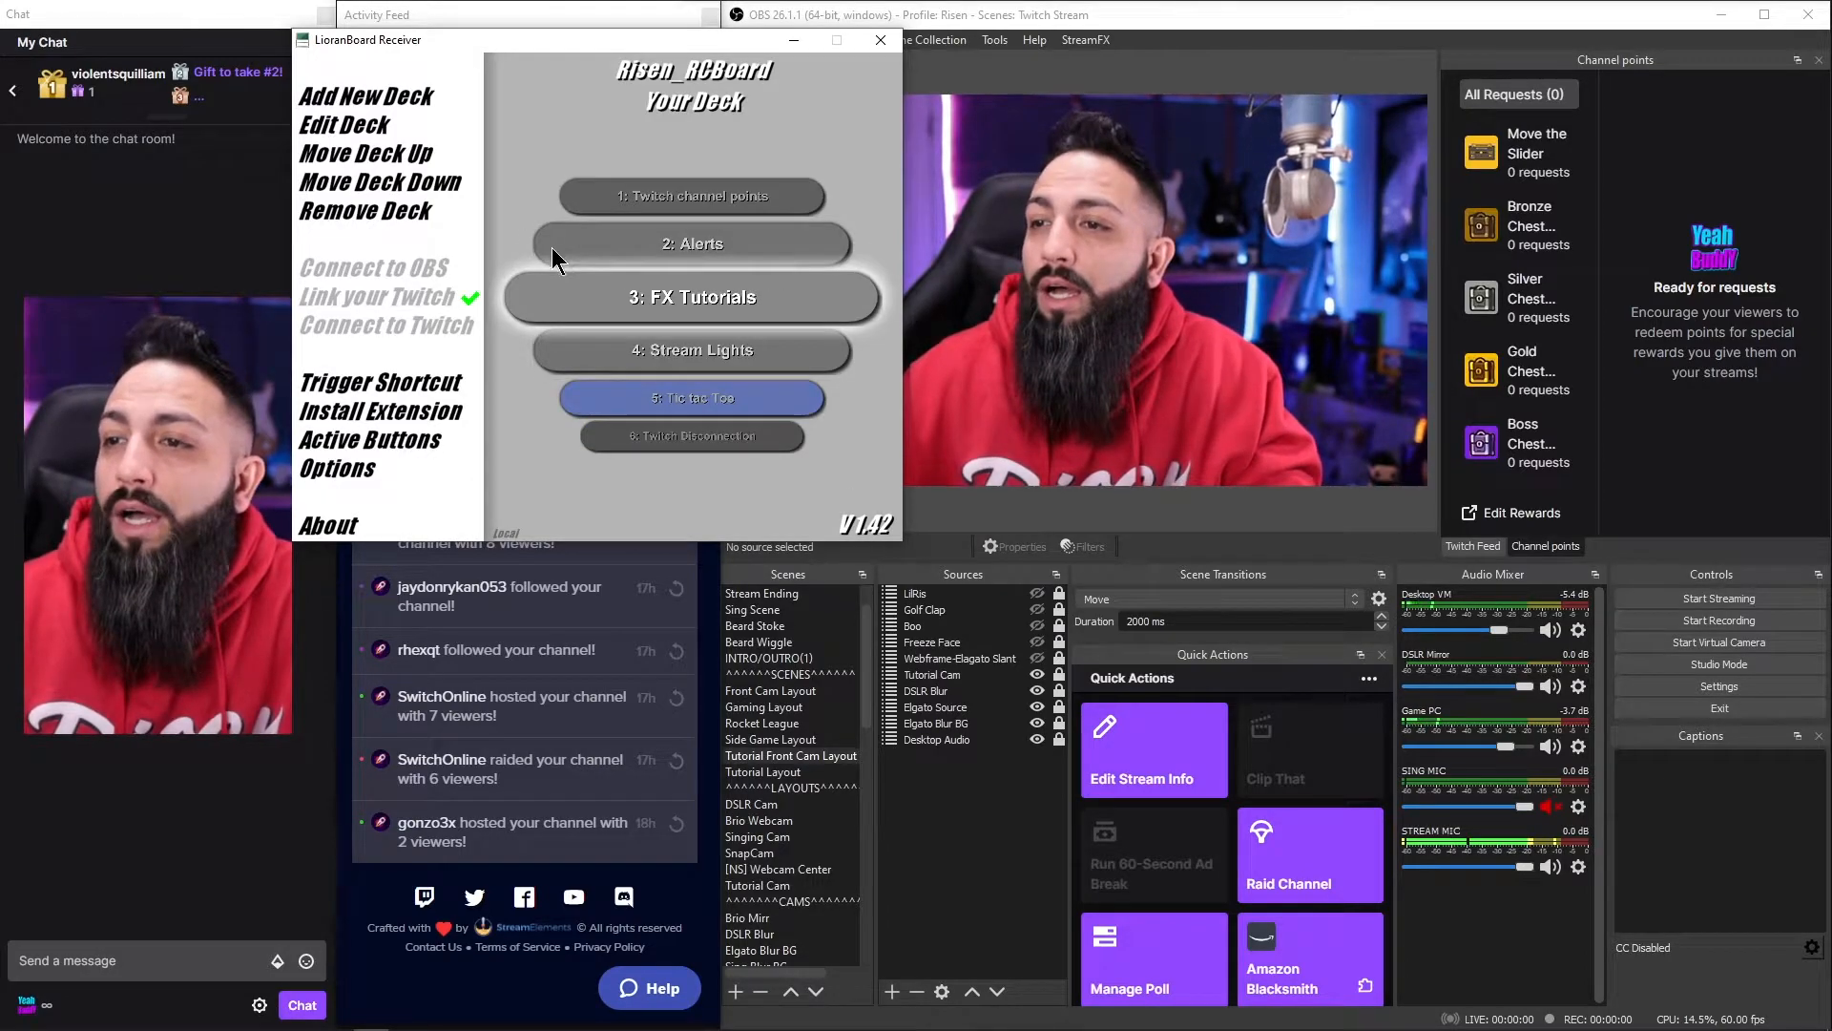
{"action": "scroll", "coordinate": [514, 255], "scroll_direction": "up", "scroll_amount": 1}
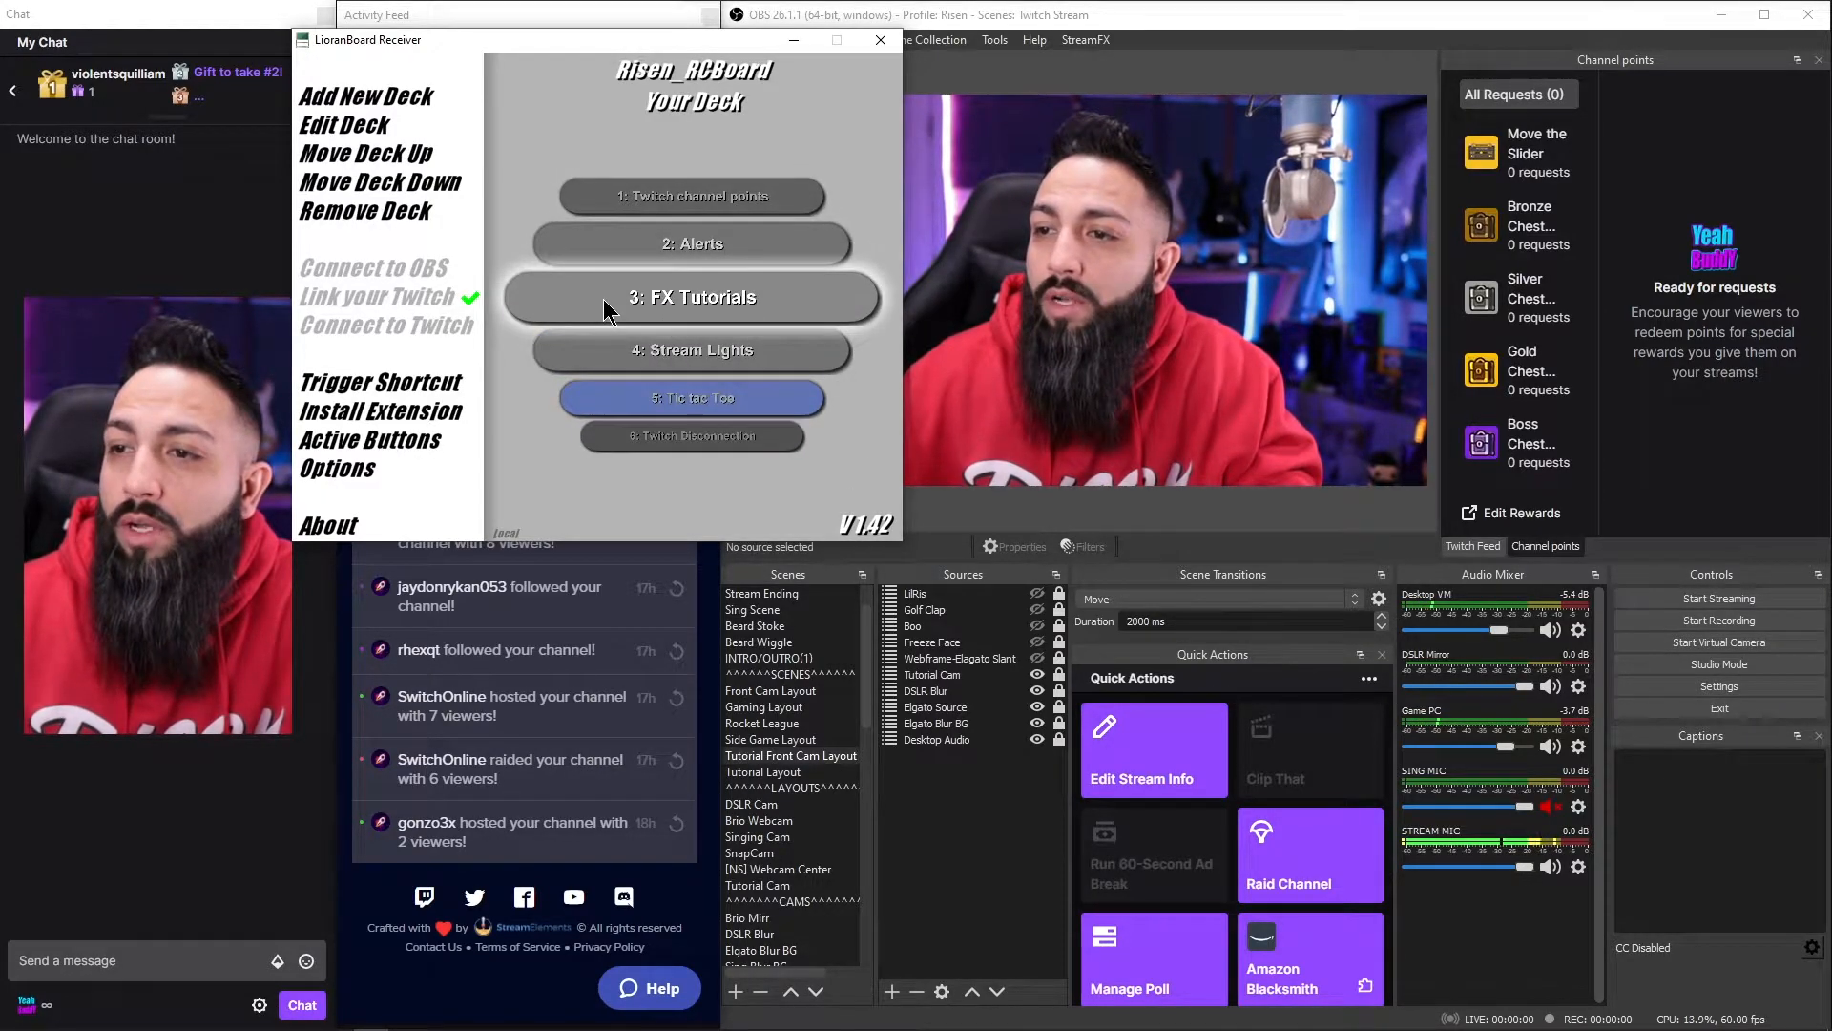
{"action": "left_click", "coordinate": [672, 302]}
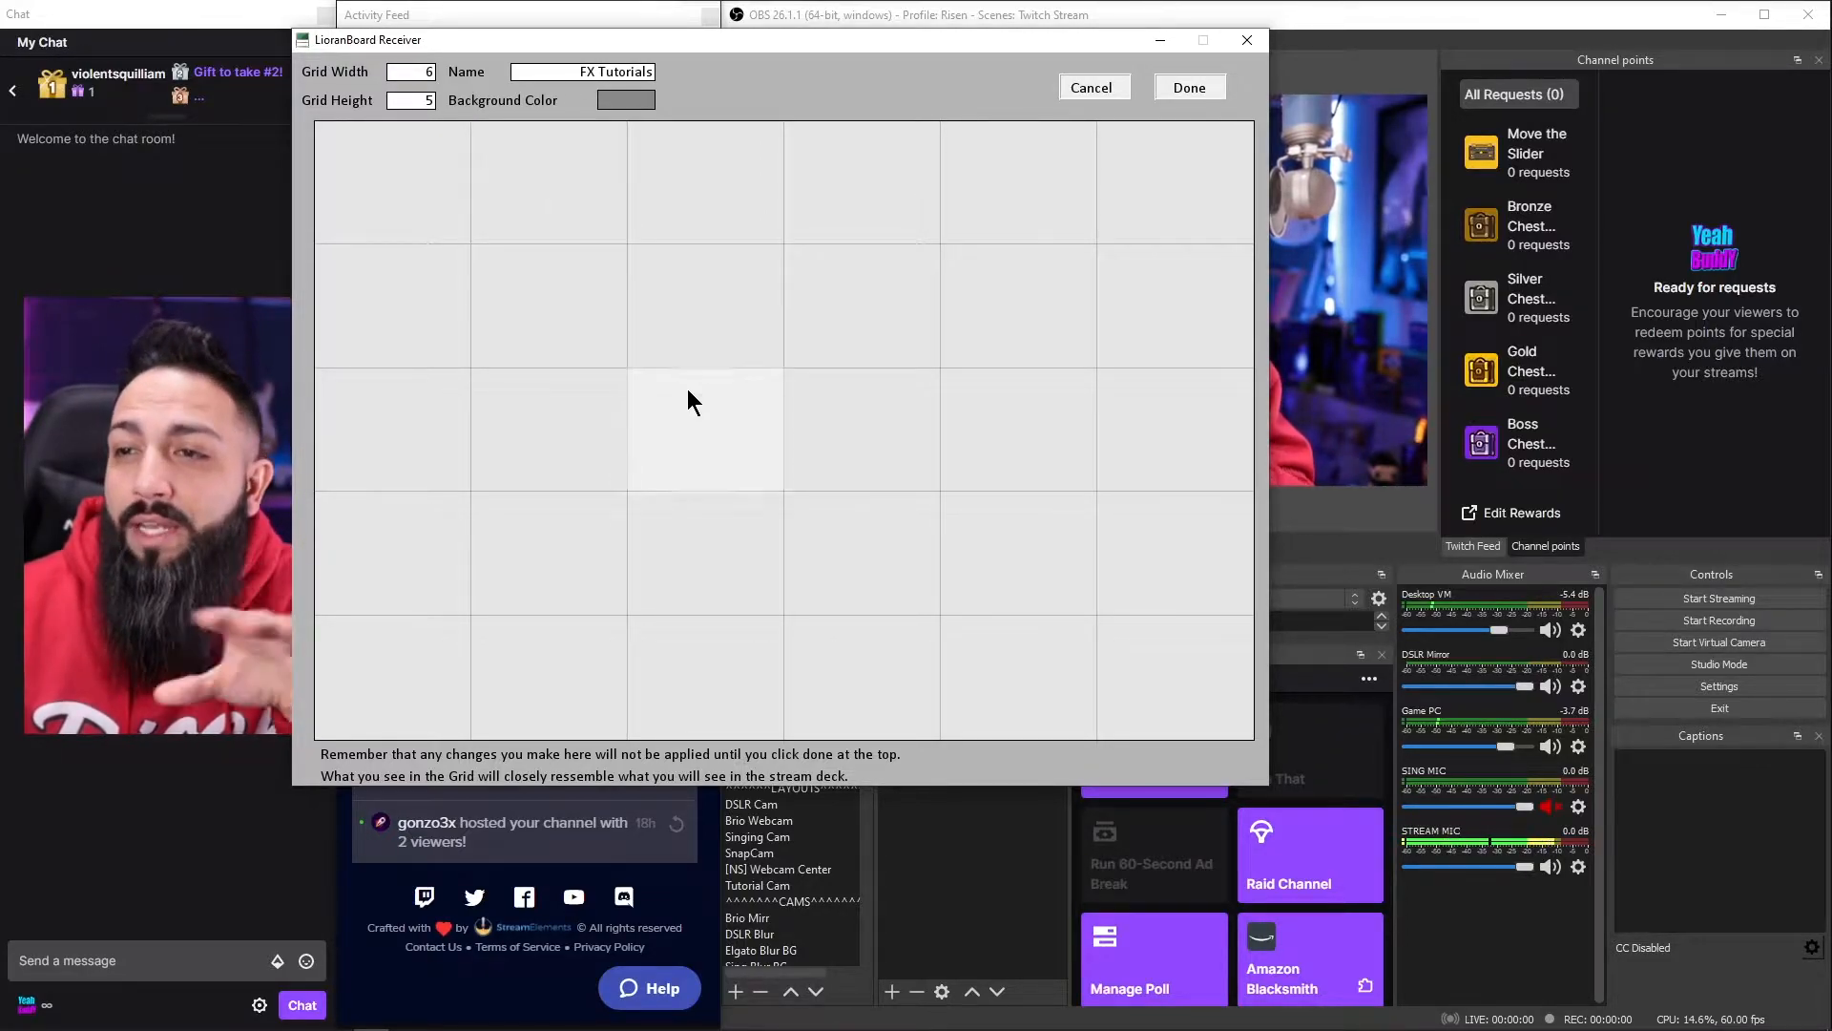
Step: Create a blank button named Freeze in the first cell of the FX Tutorials deck grid
{"action": "left_click", "coordinate": [394, 199]}
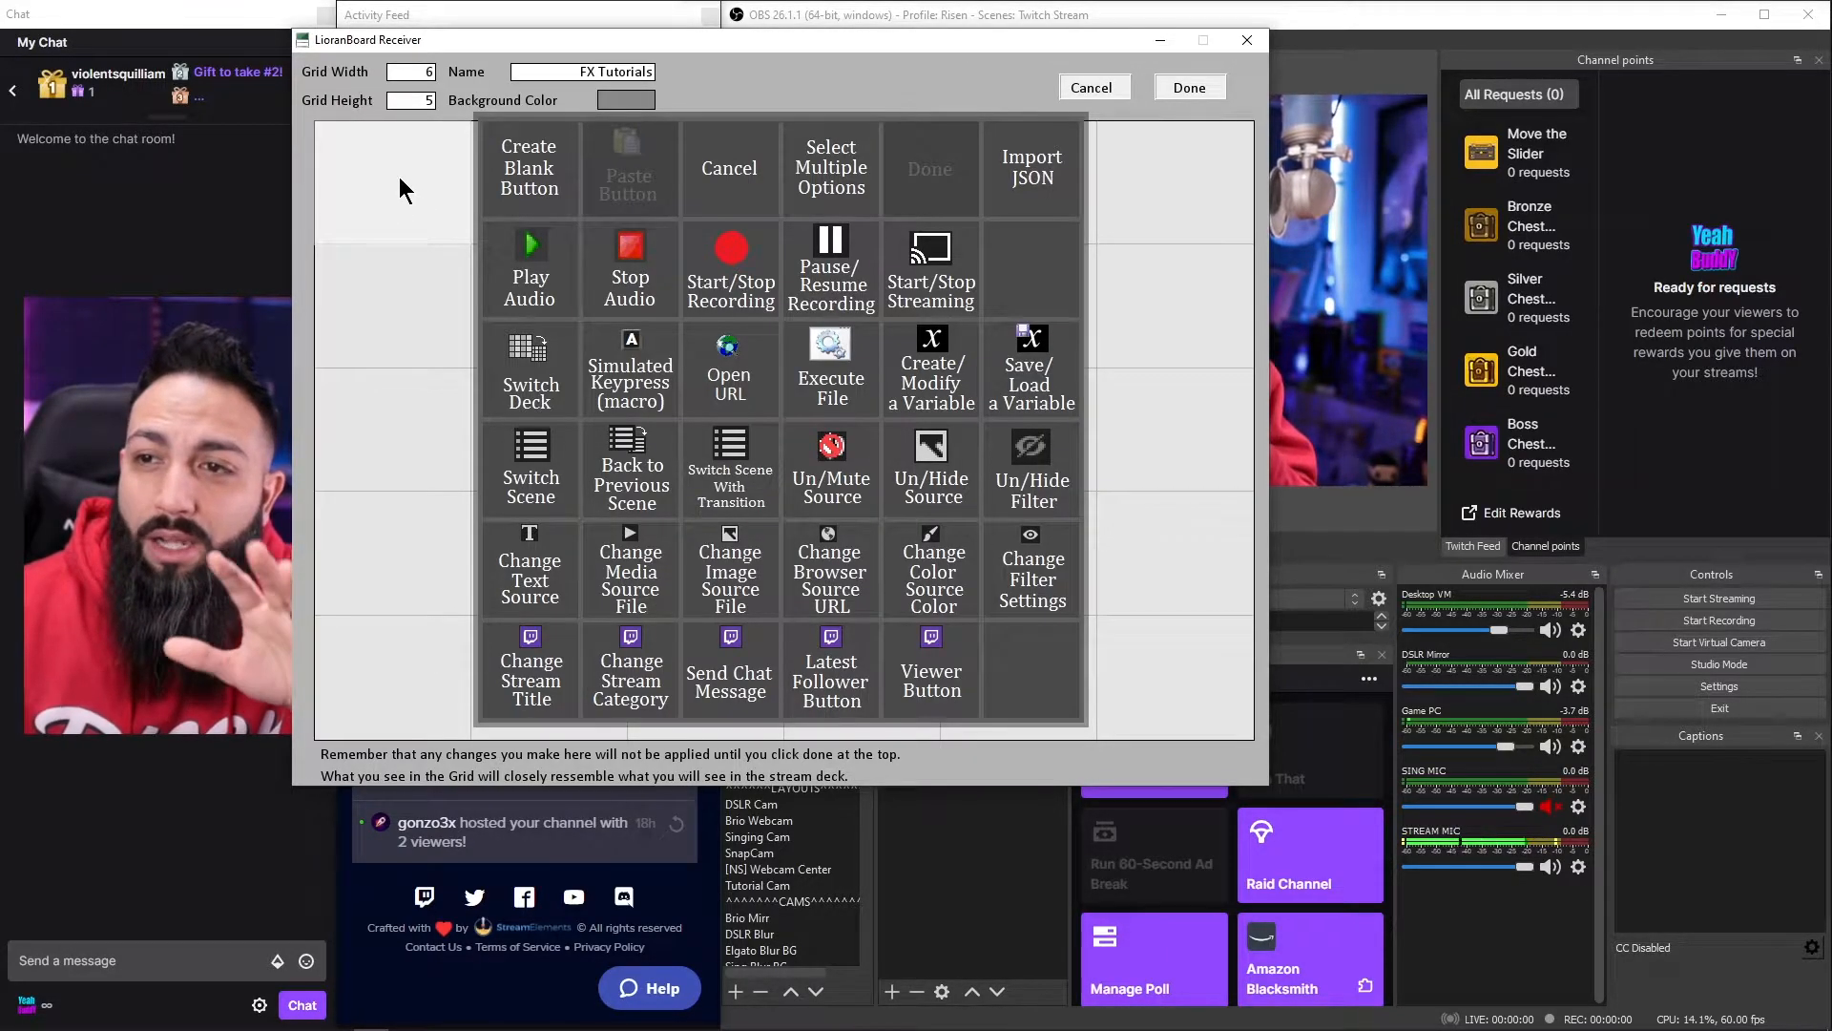
{"action": "left_click", "coordinate": [542, 186]}
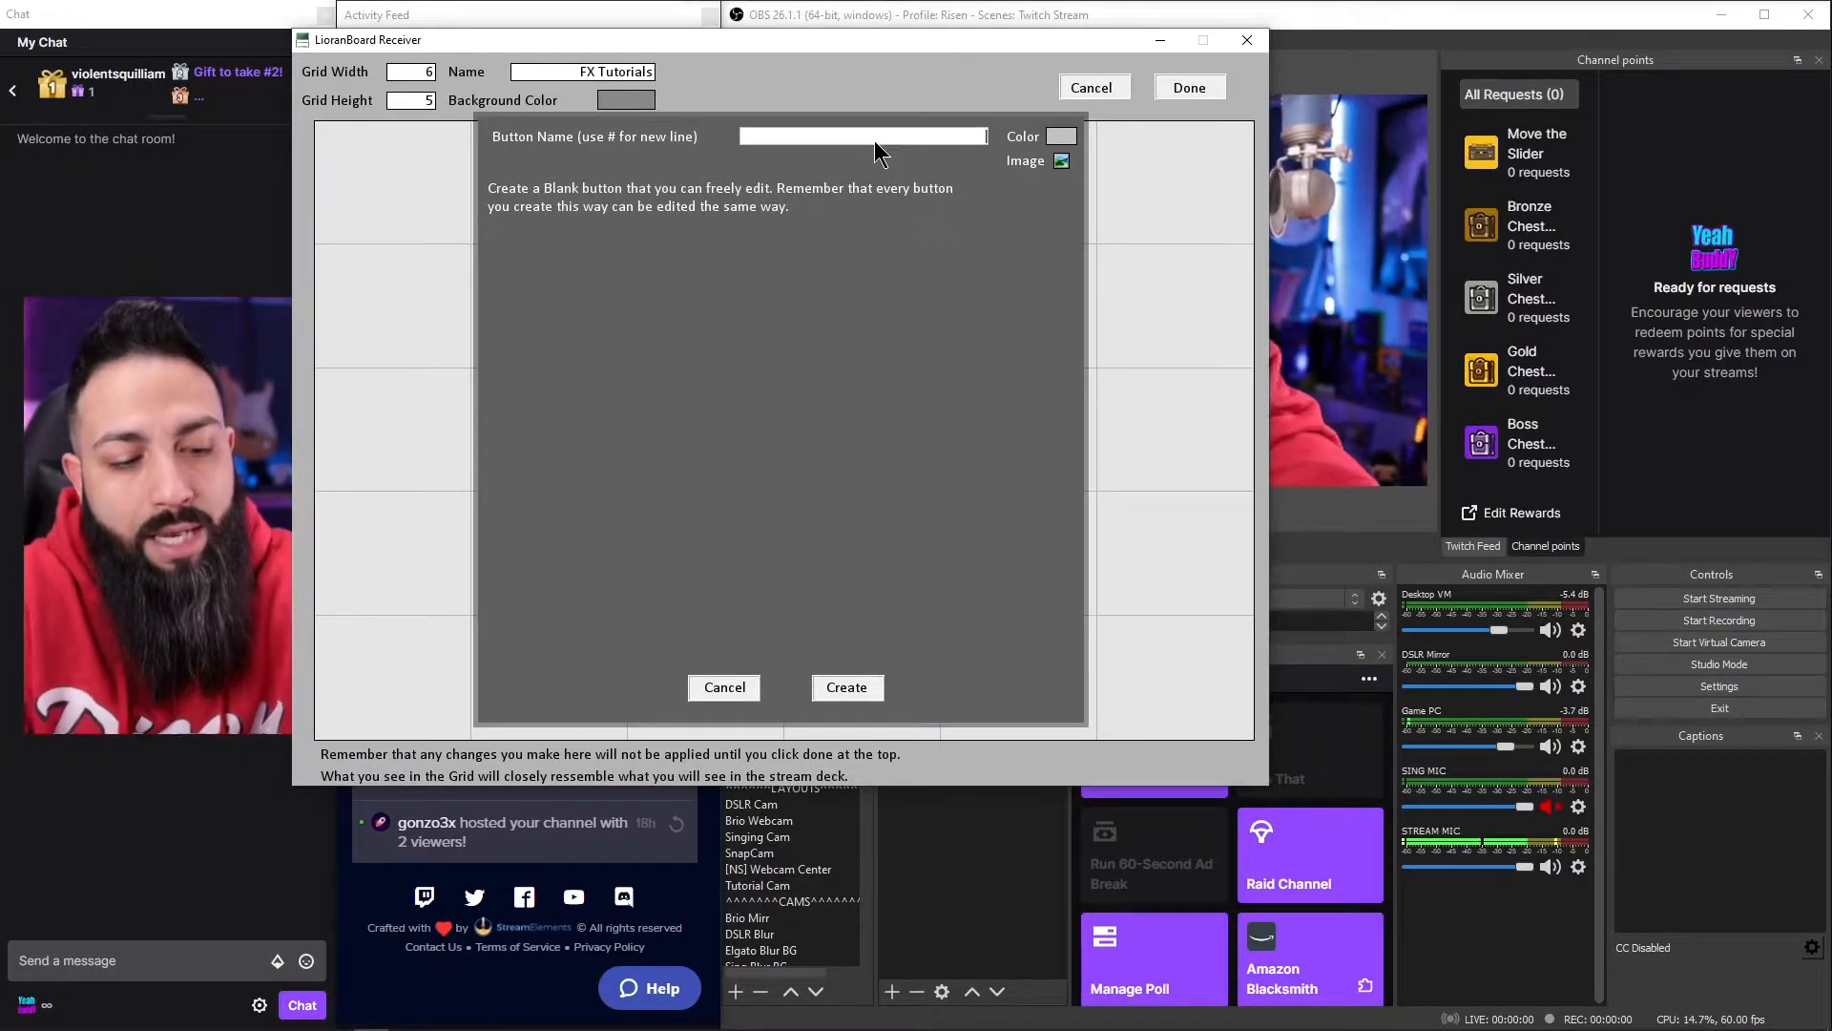
{"action": "type", "text": "Freez"}
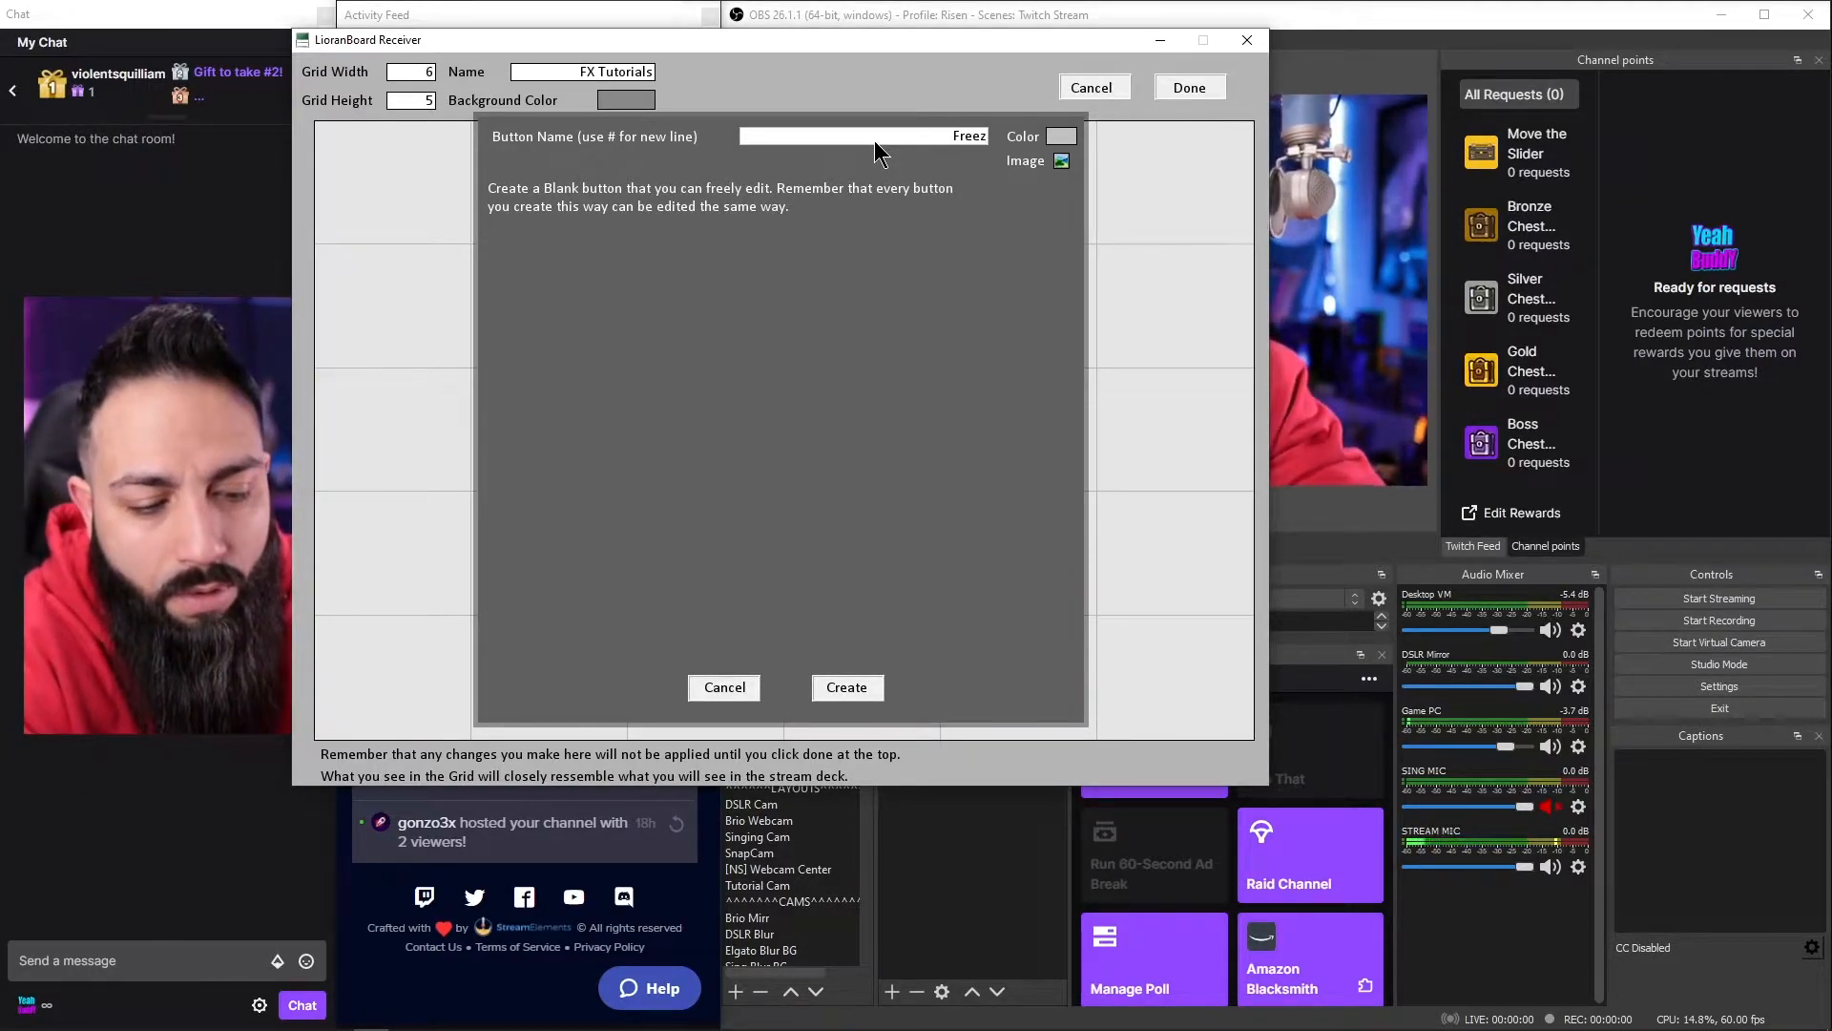
{"action": "type", "text": "e"}
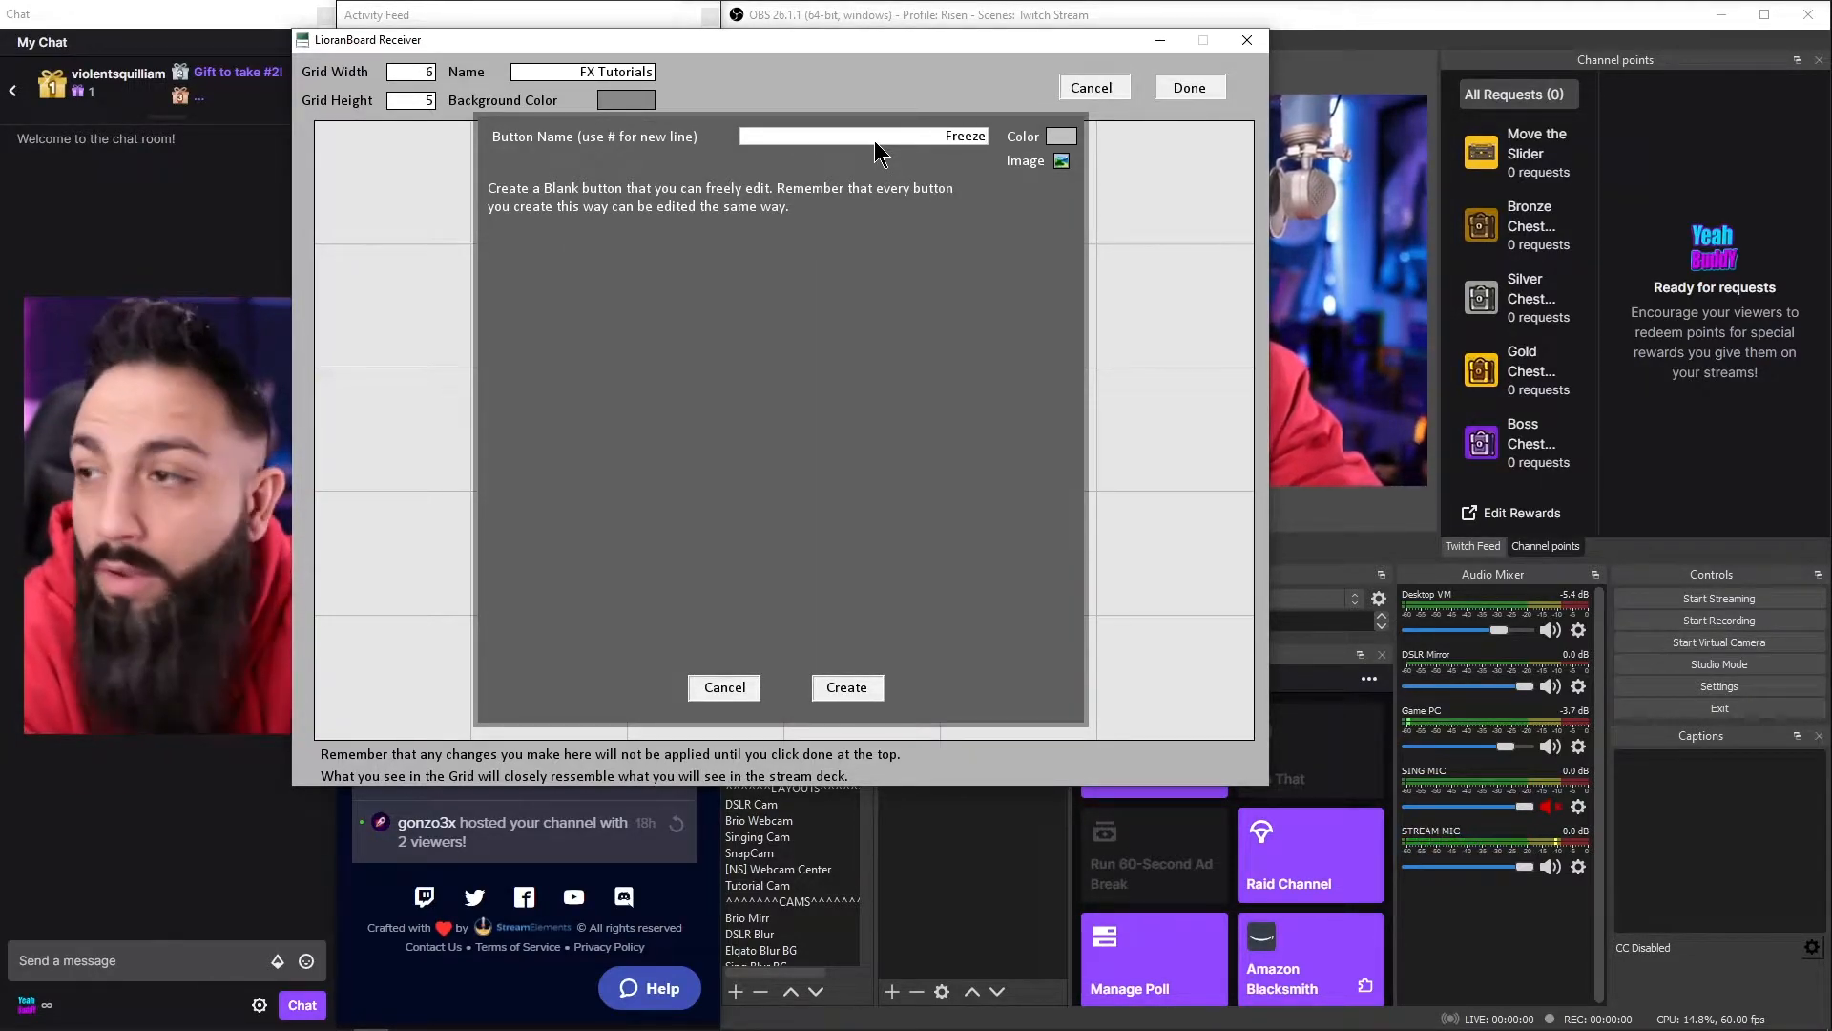
{"action": "left_click", "coordinate": [856, 687]}
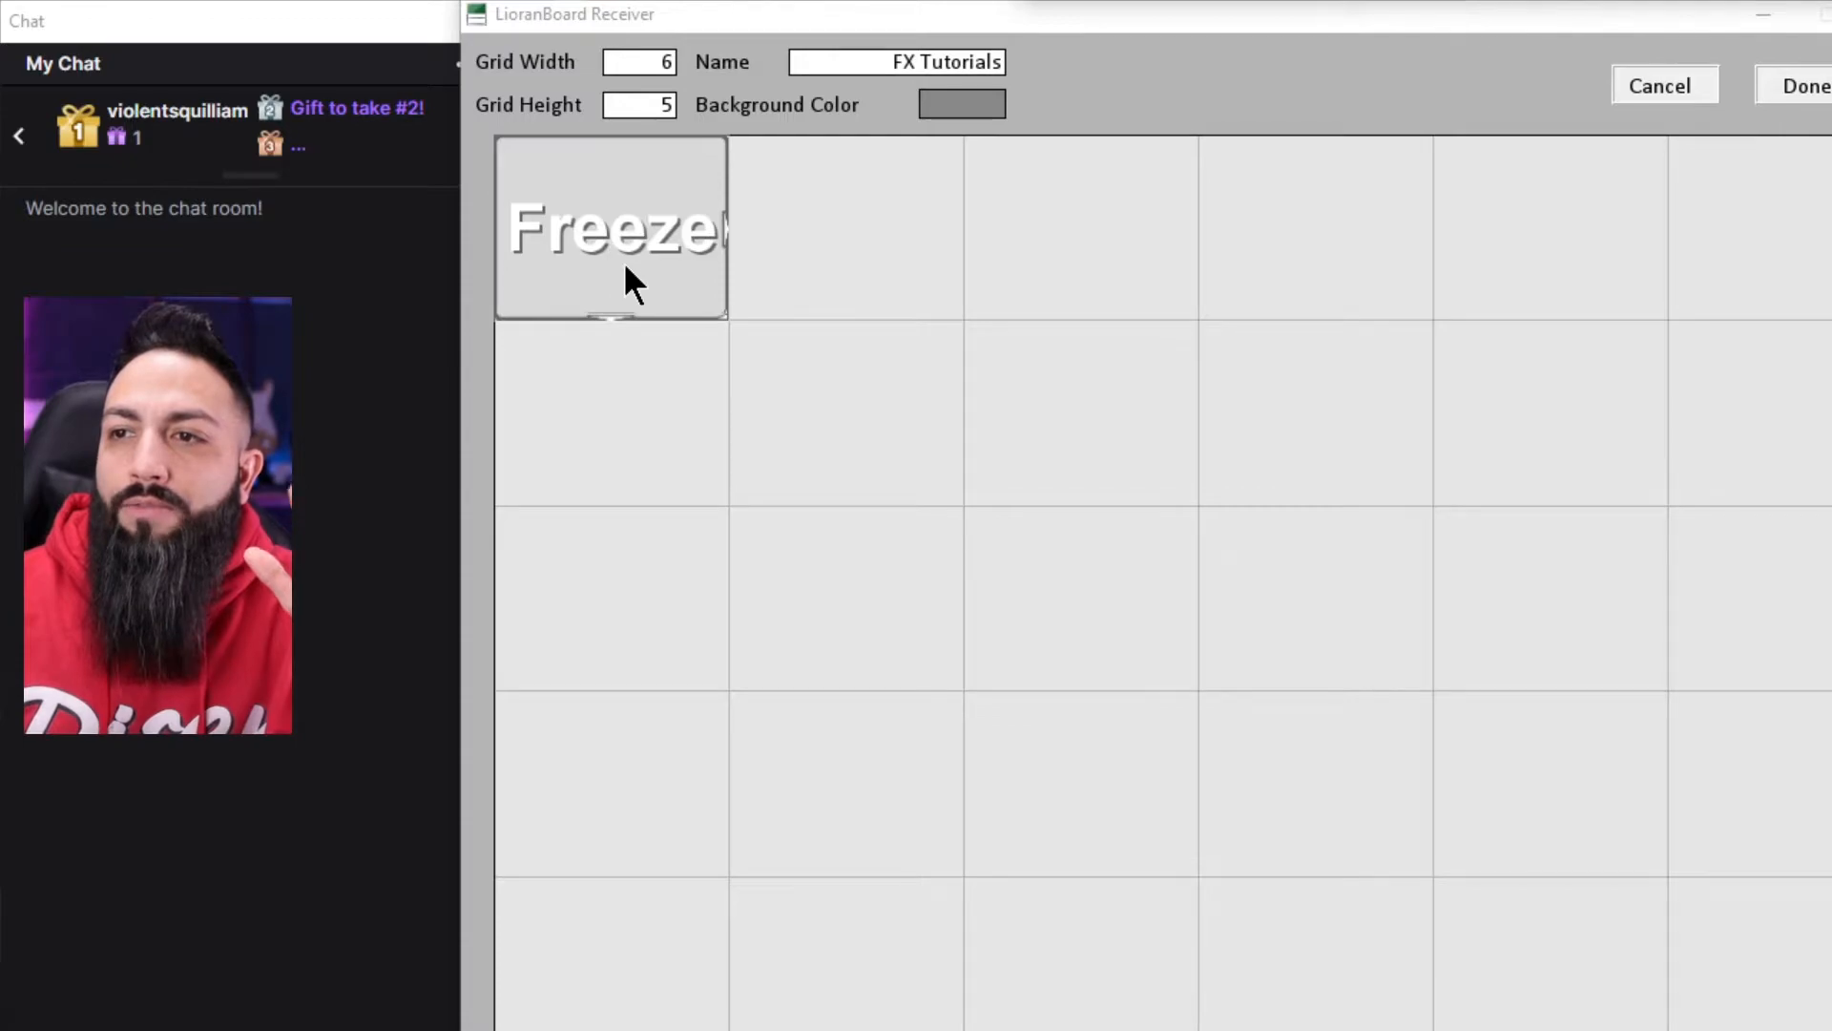
Step: Add a command to the Freeze button and set its action to Source Change Visibility
{"action": "right_click", "coordinate": [625, 269]}
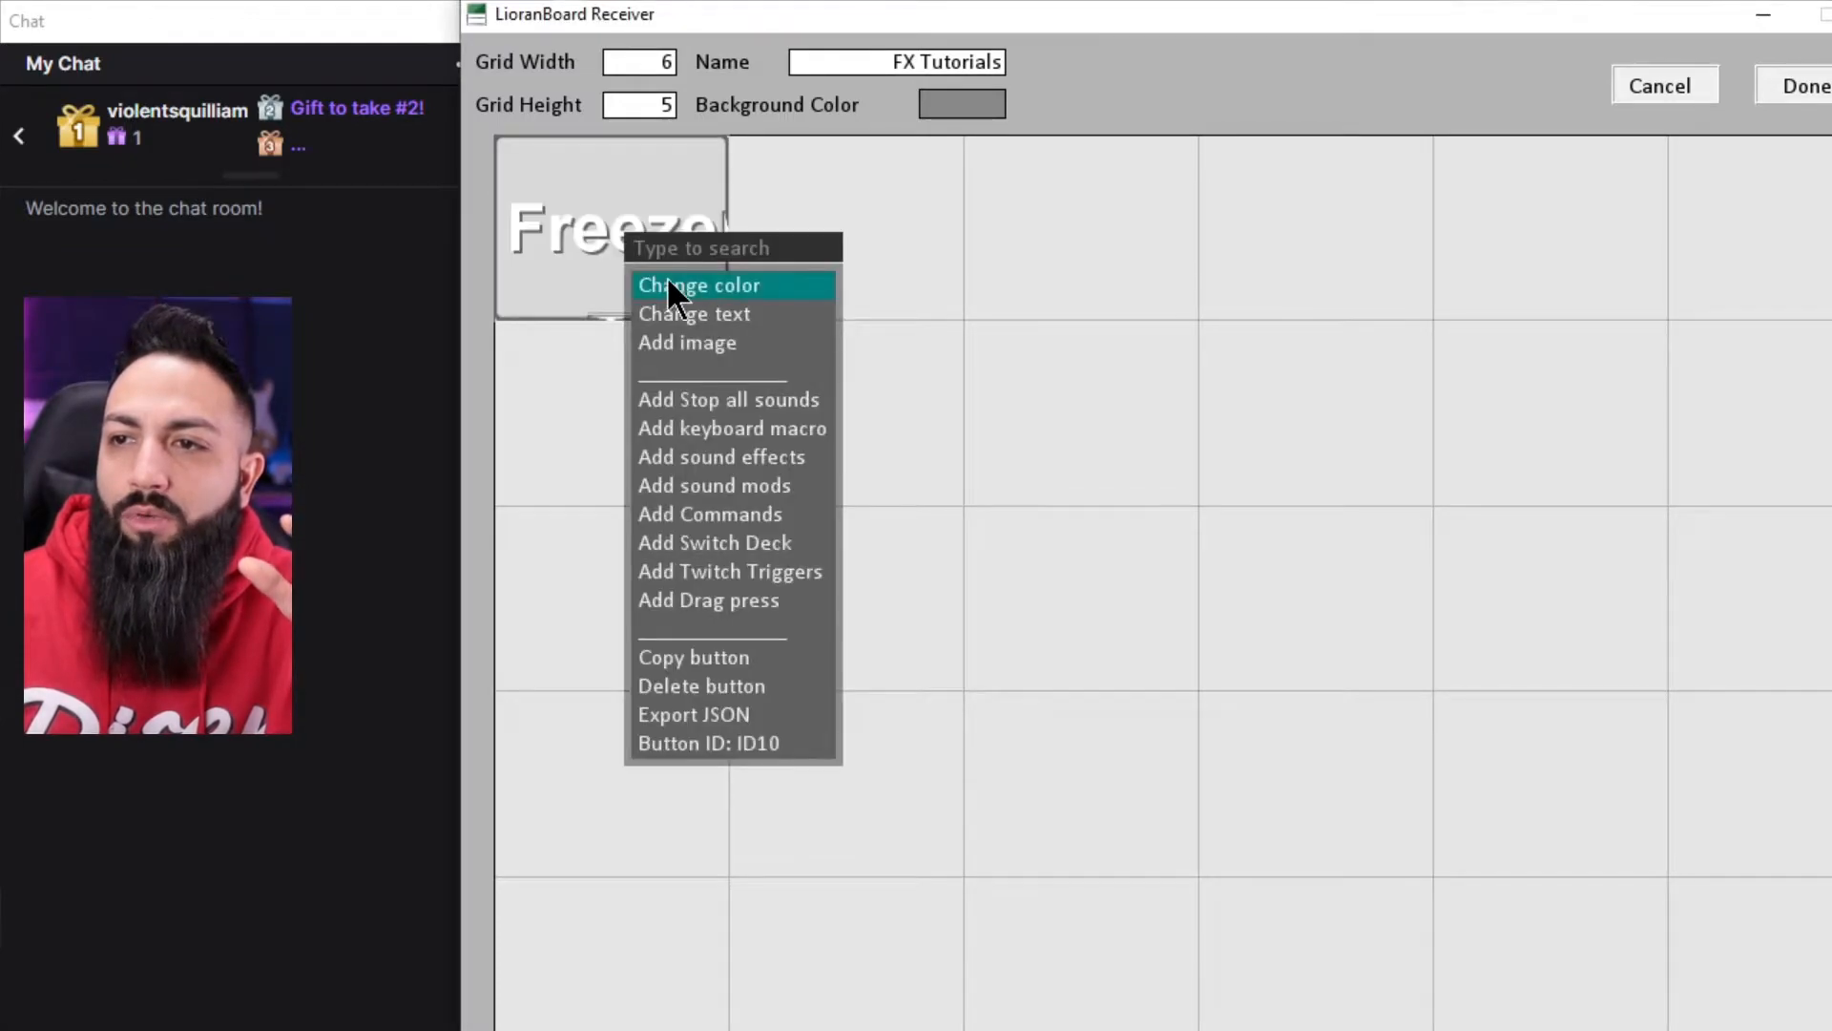
{"action": "left_click", "coordinate": [693, 506]}
{"action": "left_click", "coordinate": [1189, 342]}
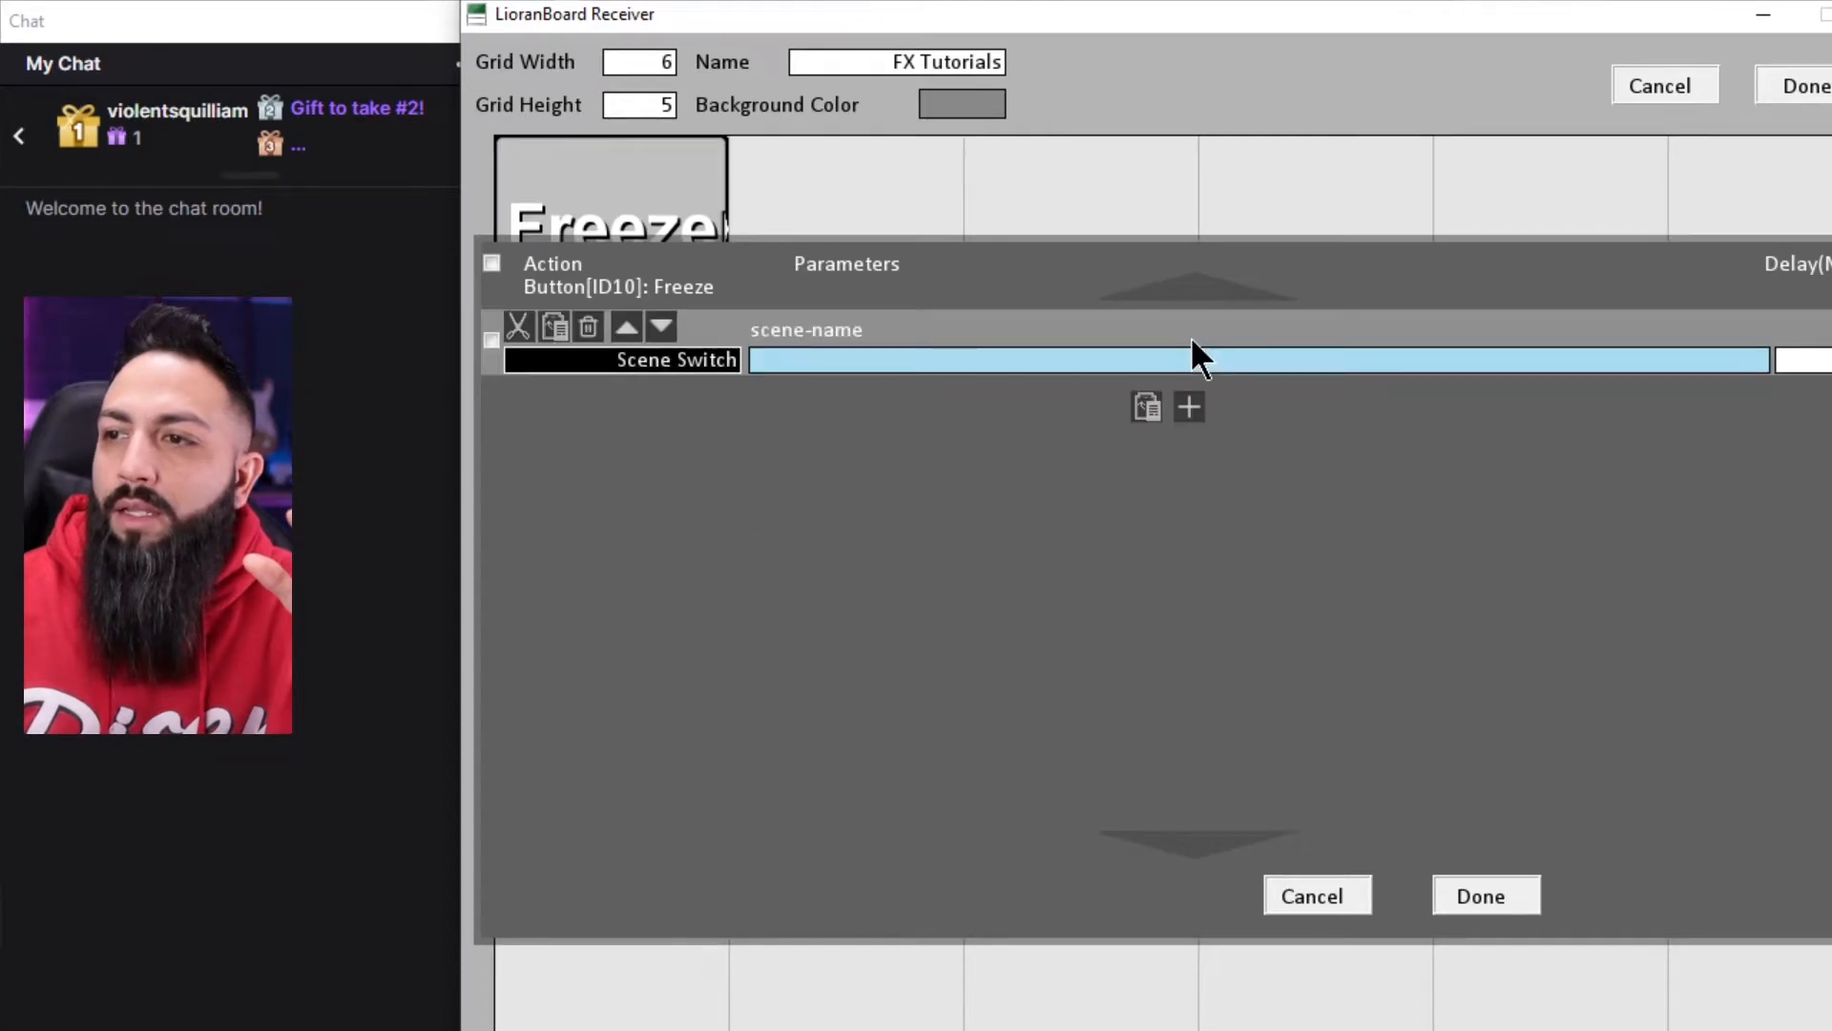
{"action": "left_click", "coordinate": [649, 360]}
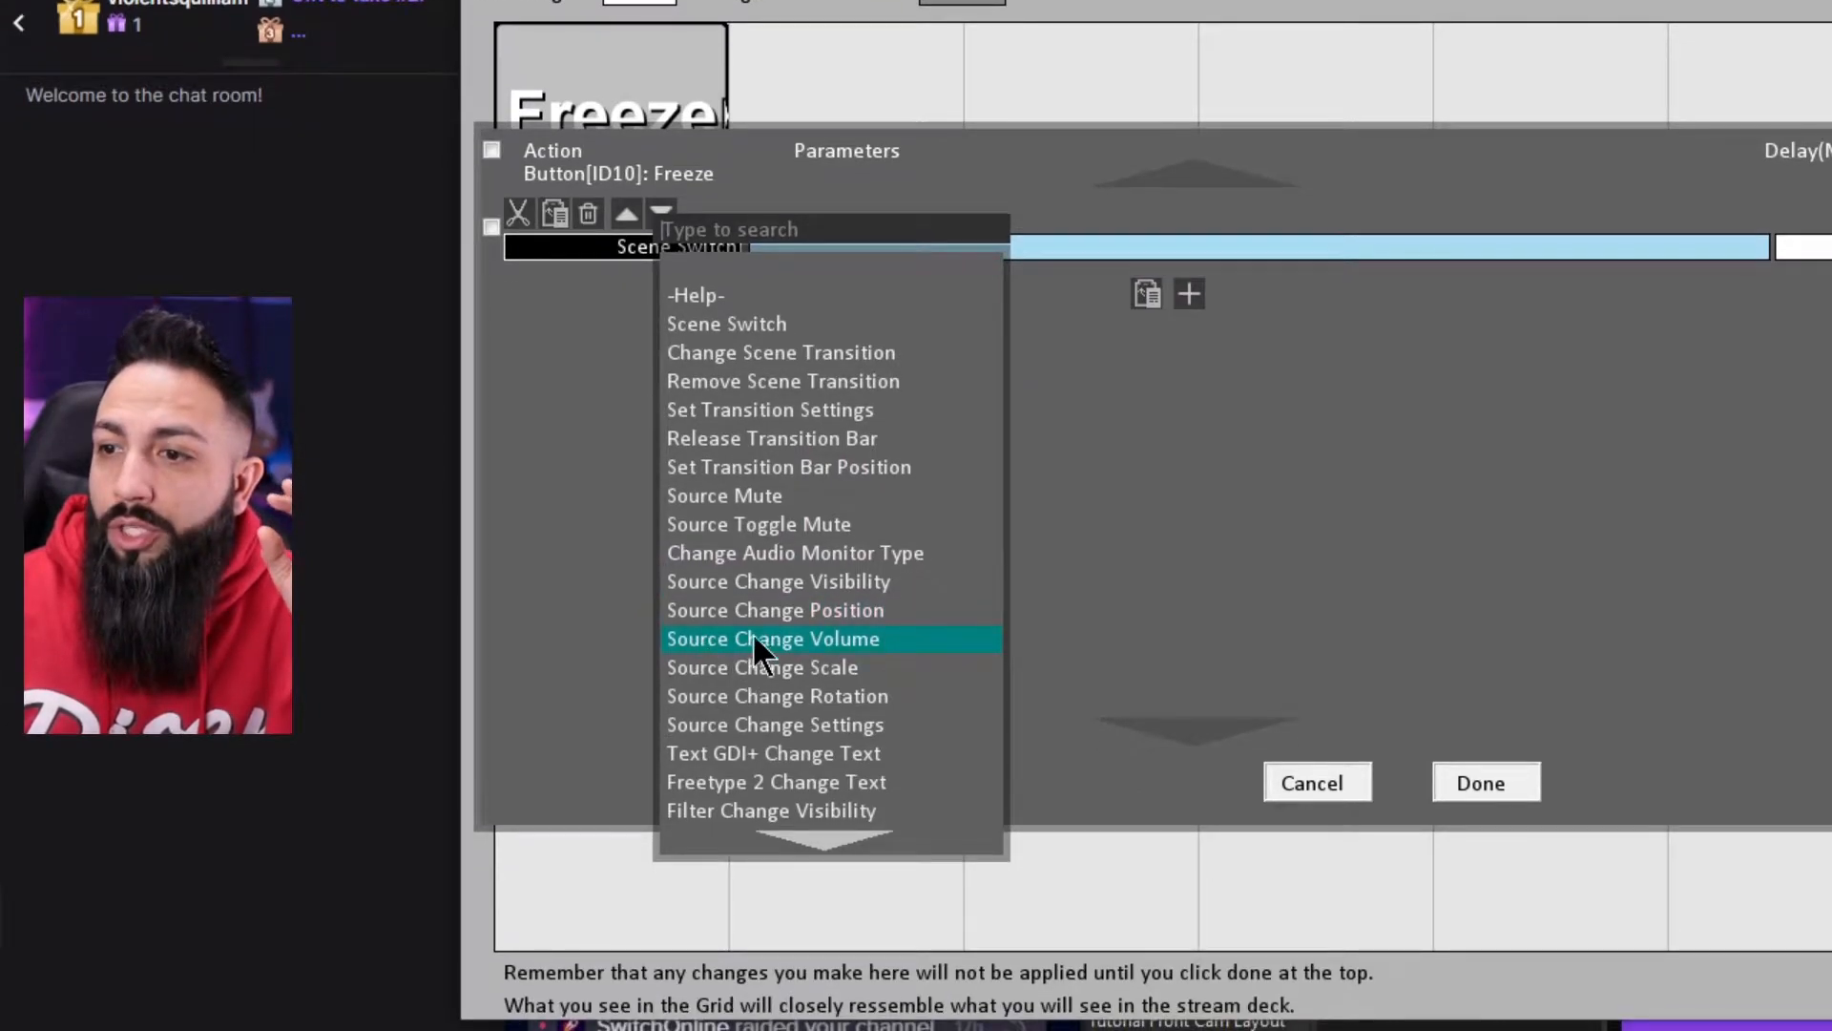
{"action": "left_click", "coordinate": [769, 580]}
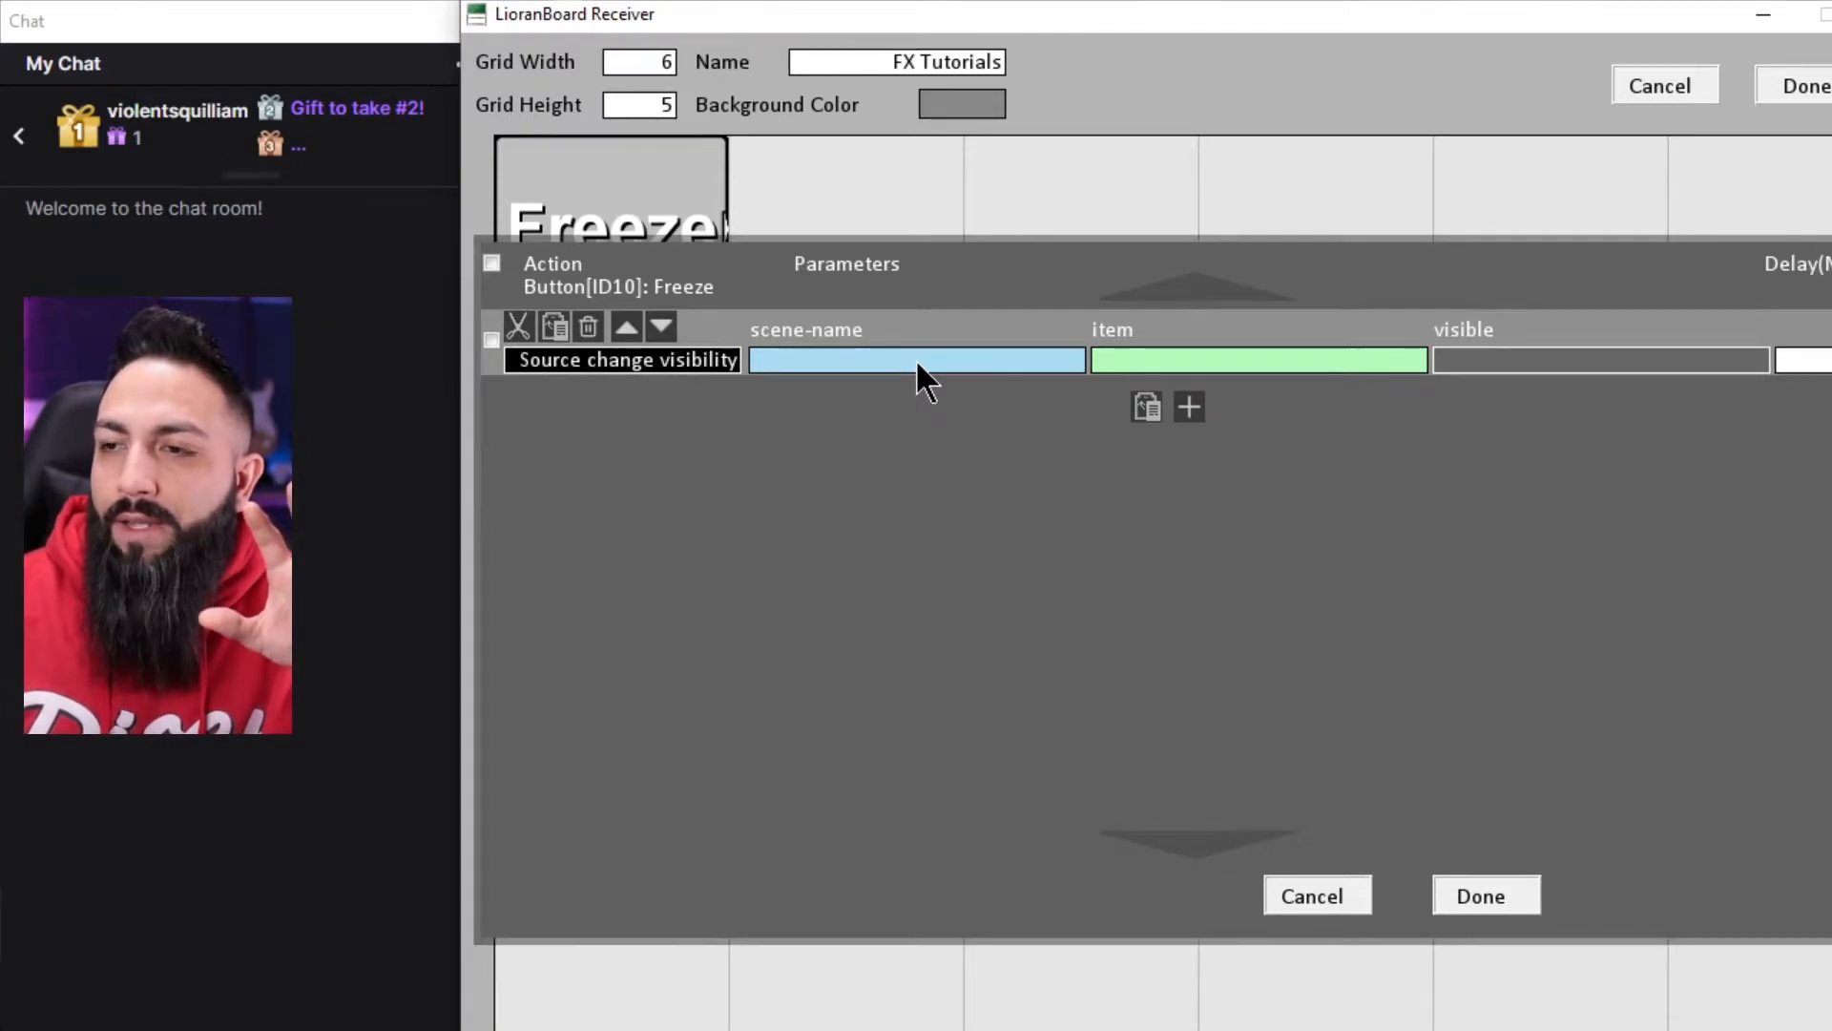
Step: Set the source visibility action's scene name to Tutorial Front Cam Layout
{"action": "left_click", "coordinate": [915, 359]}
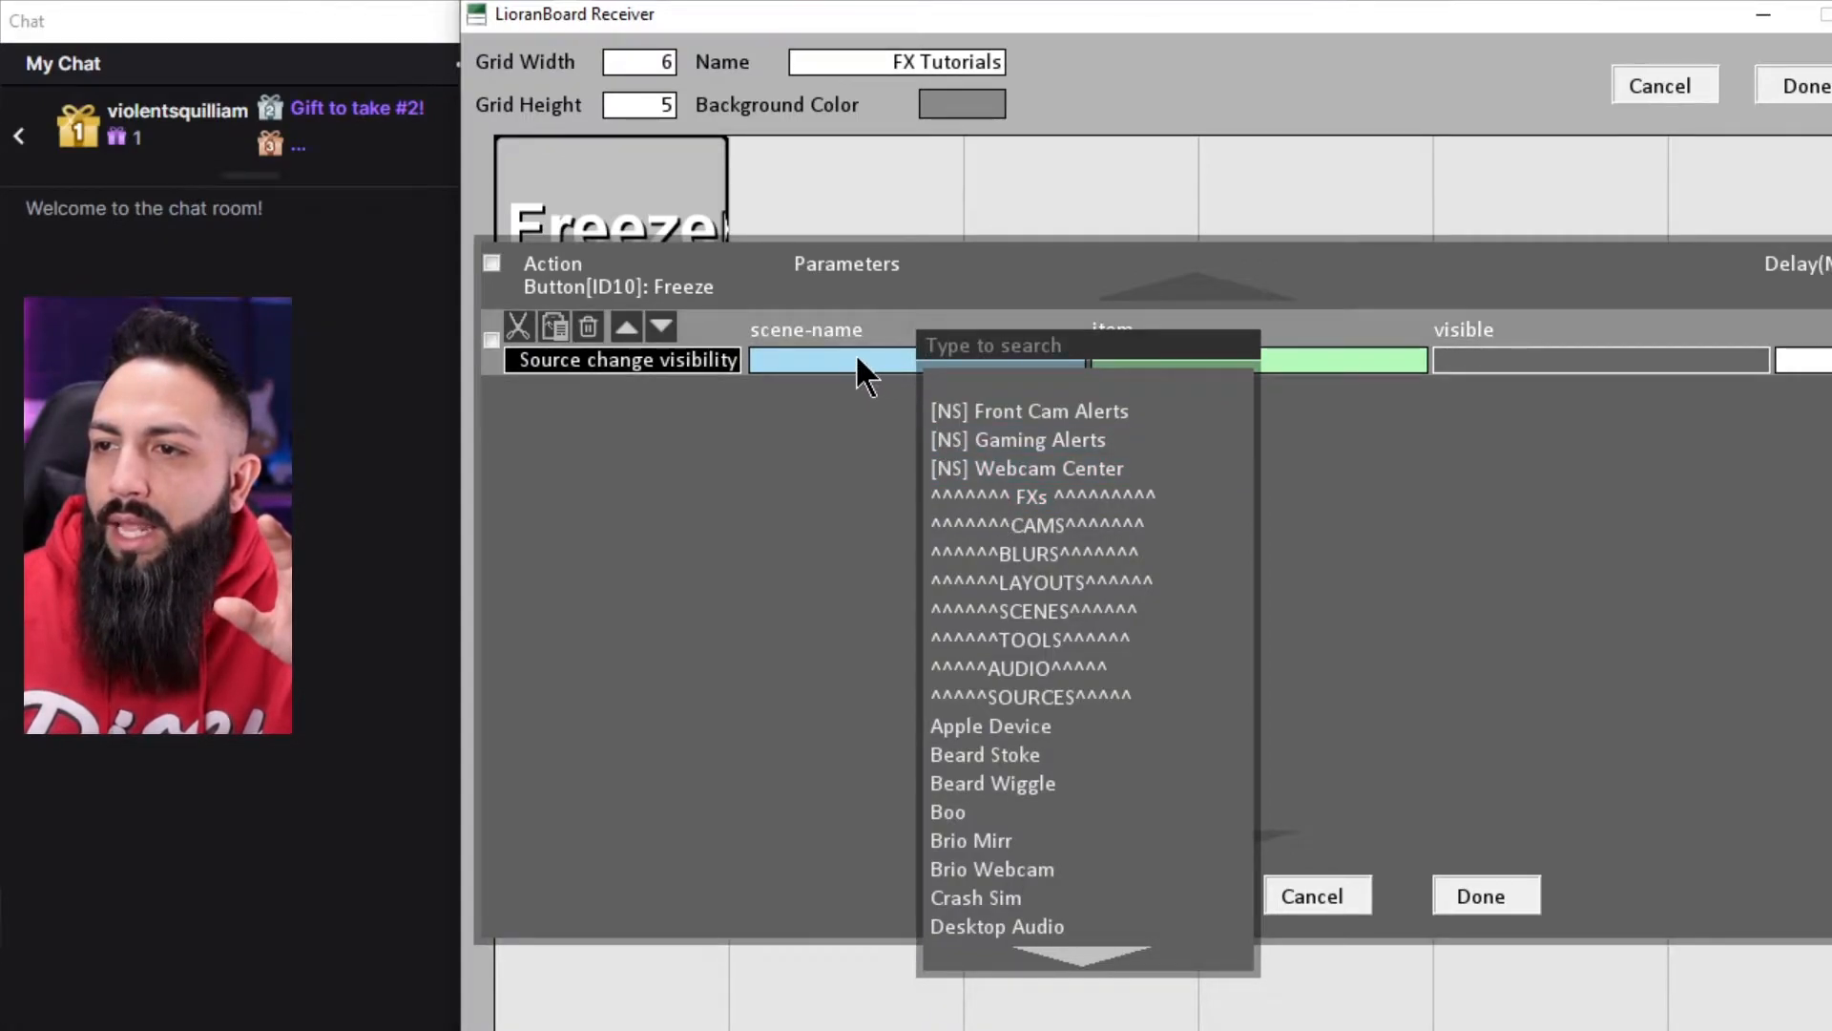
{"action": "scroll", "coordinate": [1050, 534], "scroll_direction": "down", "scroll_amount": 3}
{"action": "scroll", "coordinate": [1040, 582], "scroll_direction": "up", "scroll_amount": 3}
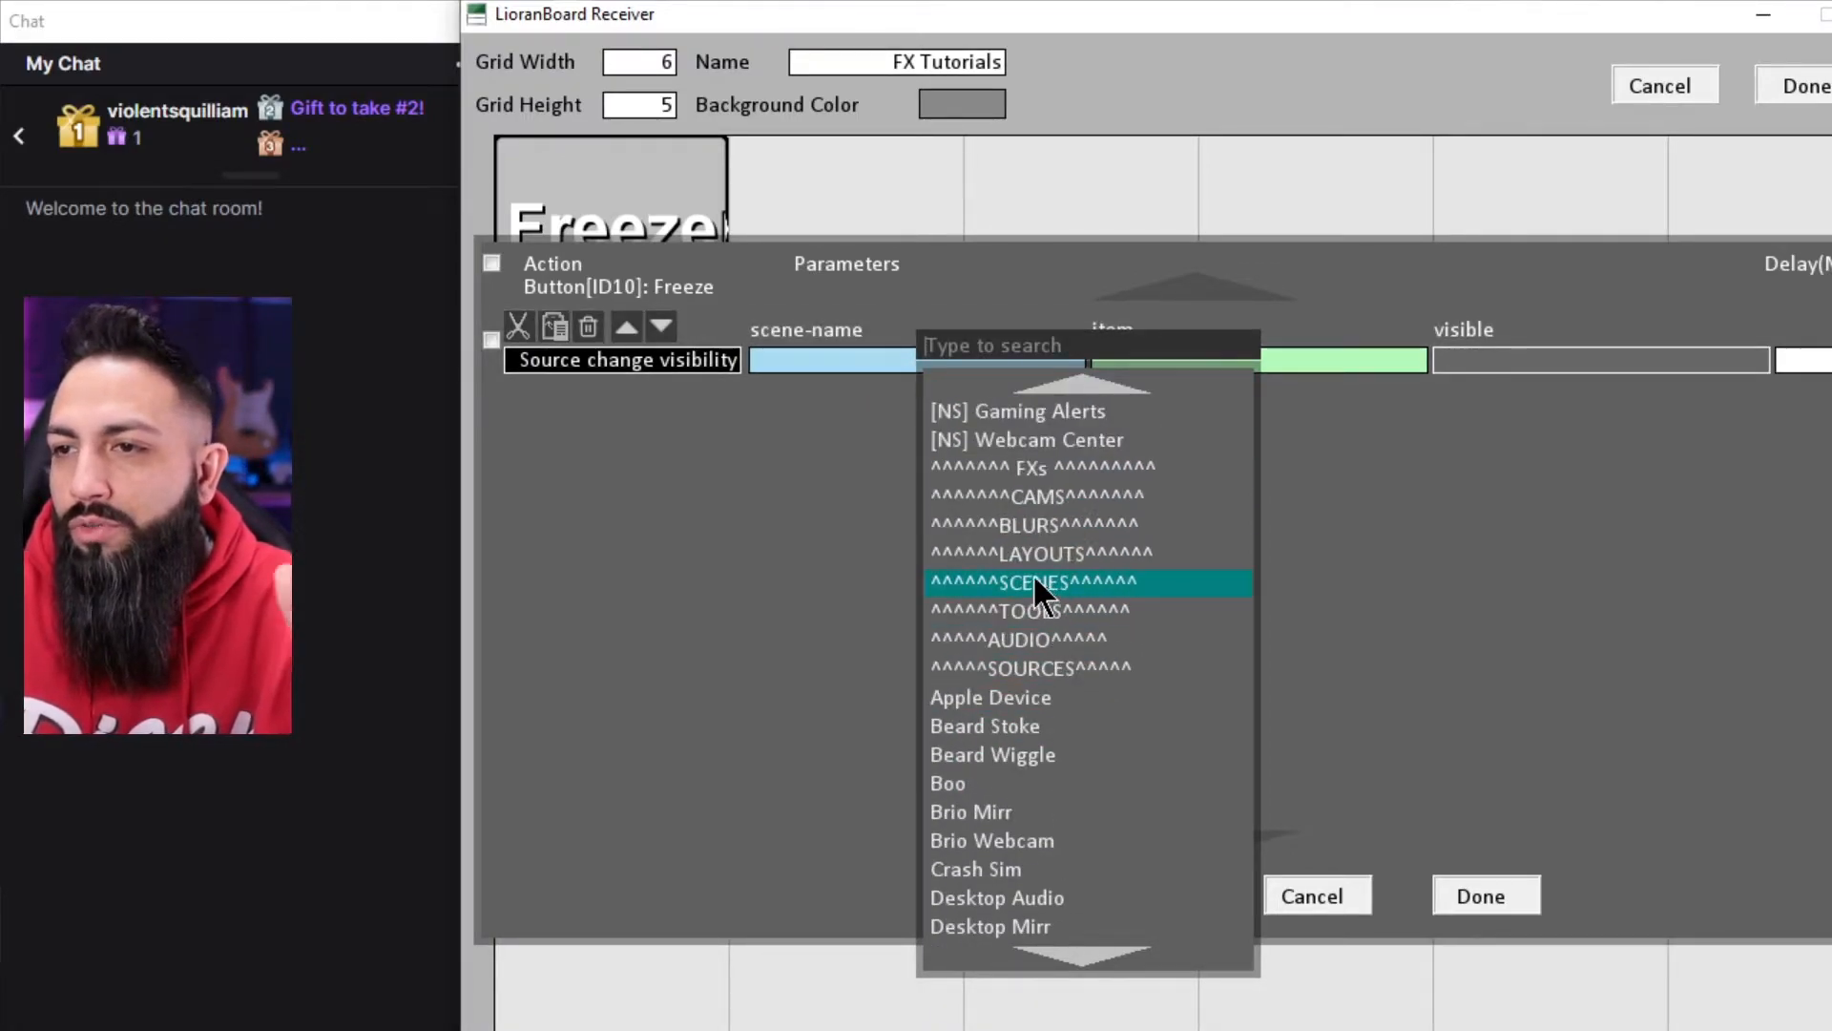
{"action": "type", "text": "tu"}
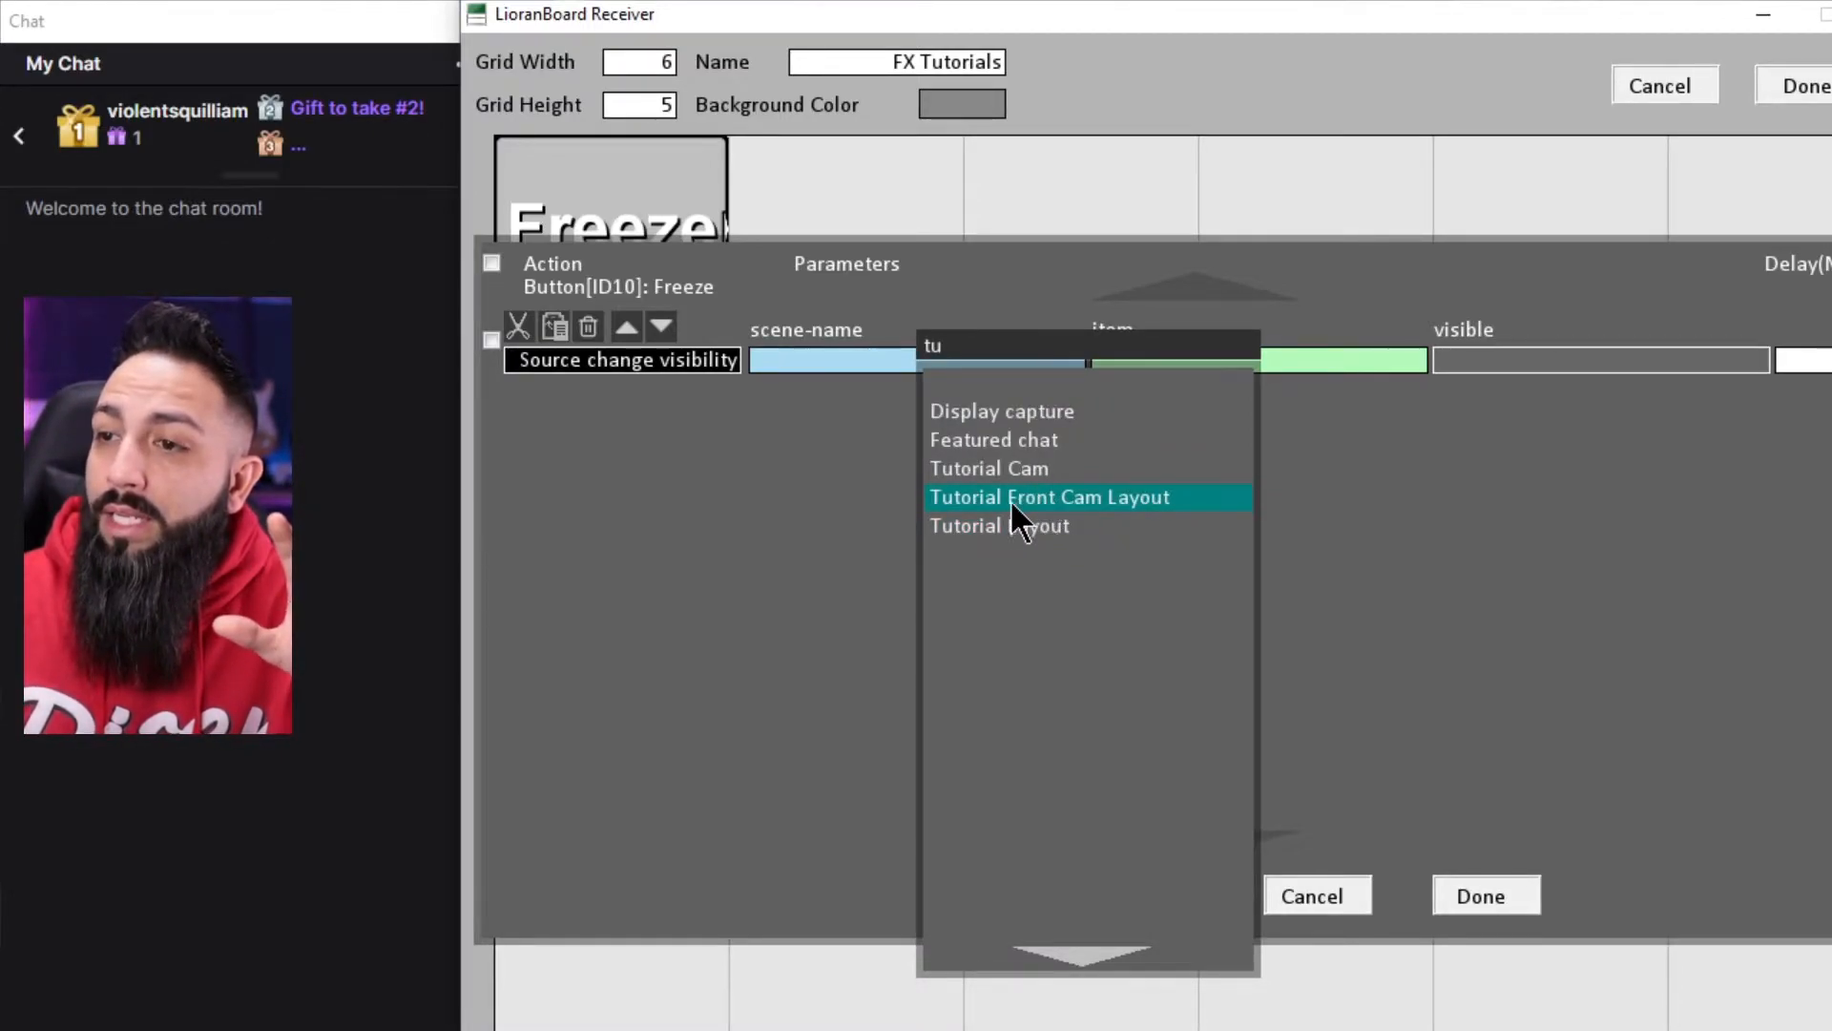
{"action": "left_click", "coordinate": [1038, 496]}
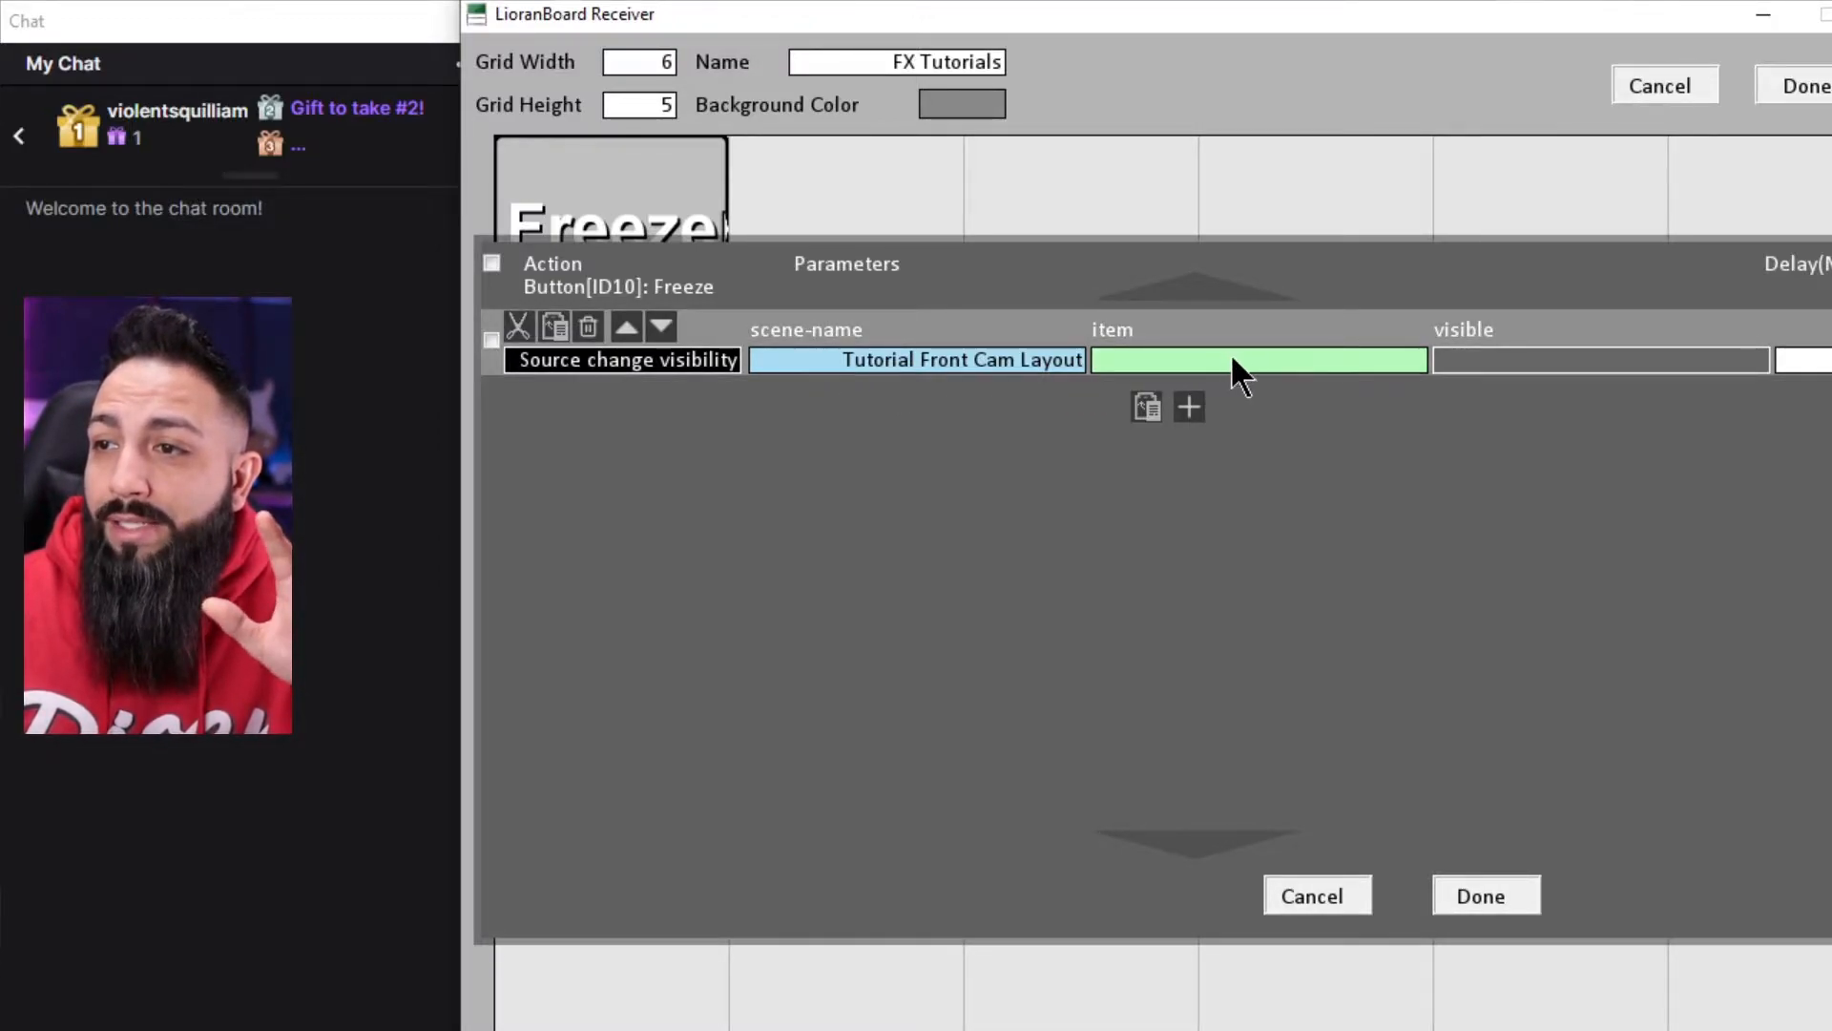
Step: Set the source visibility action's item to Freeze Face and its visible parameter to true
{"action": "left_click", "coordinate": [1263, 360]}
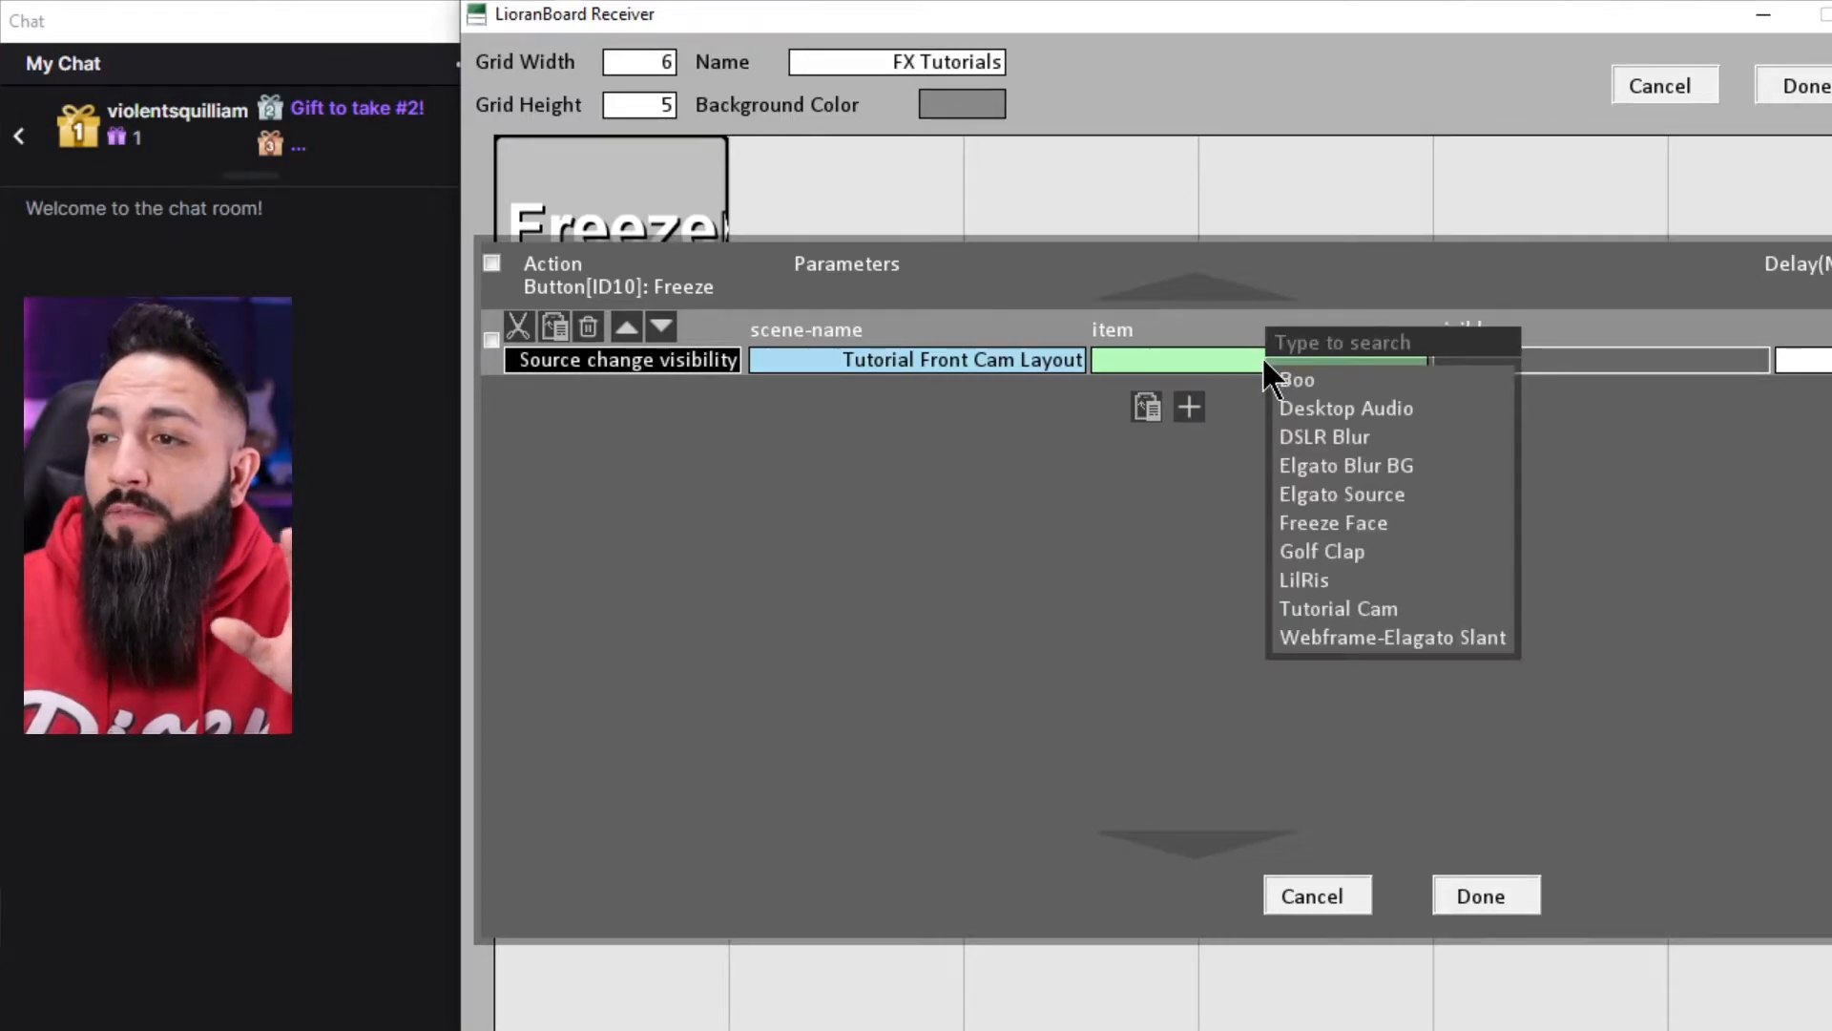
{"action": "left_click", "coordinate": [1326, 523]}
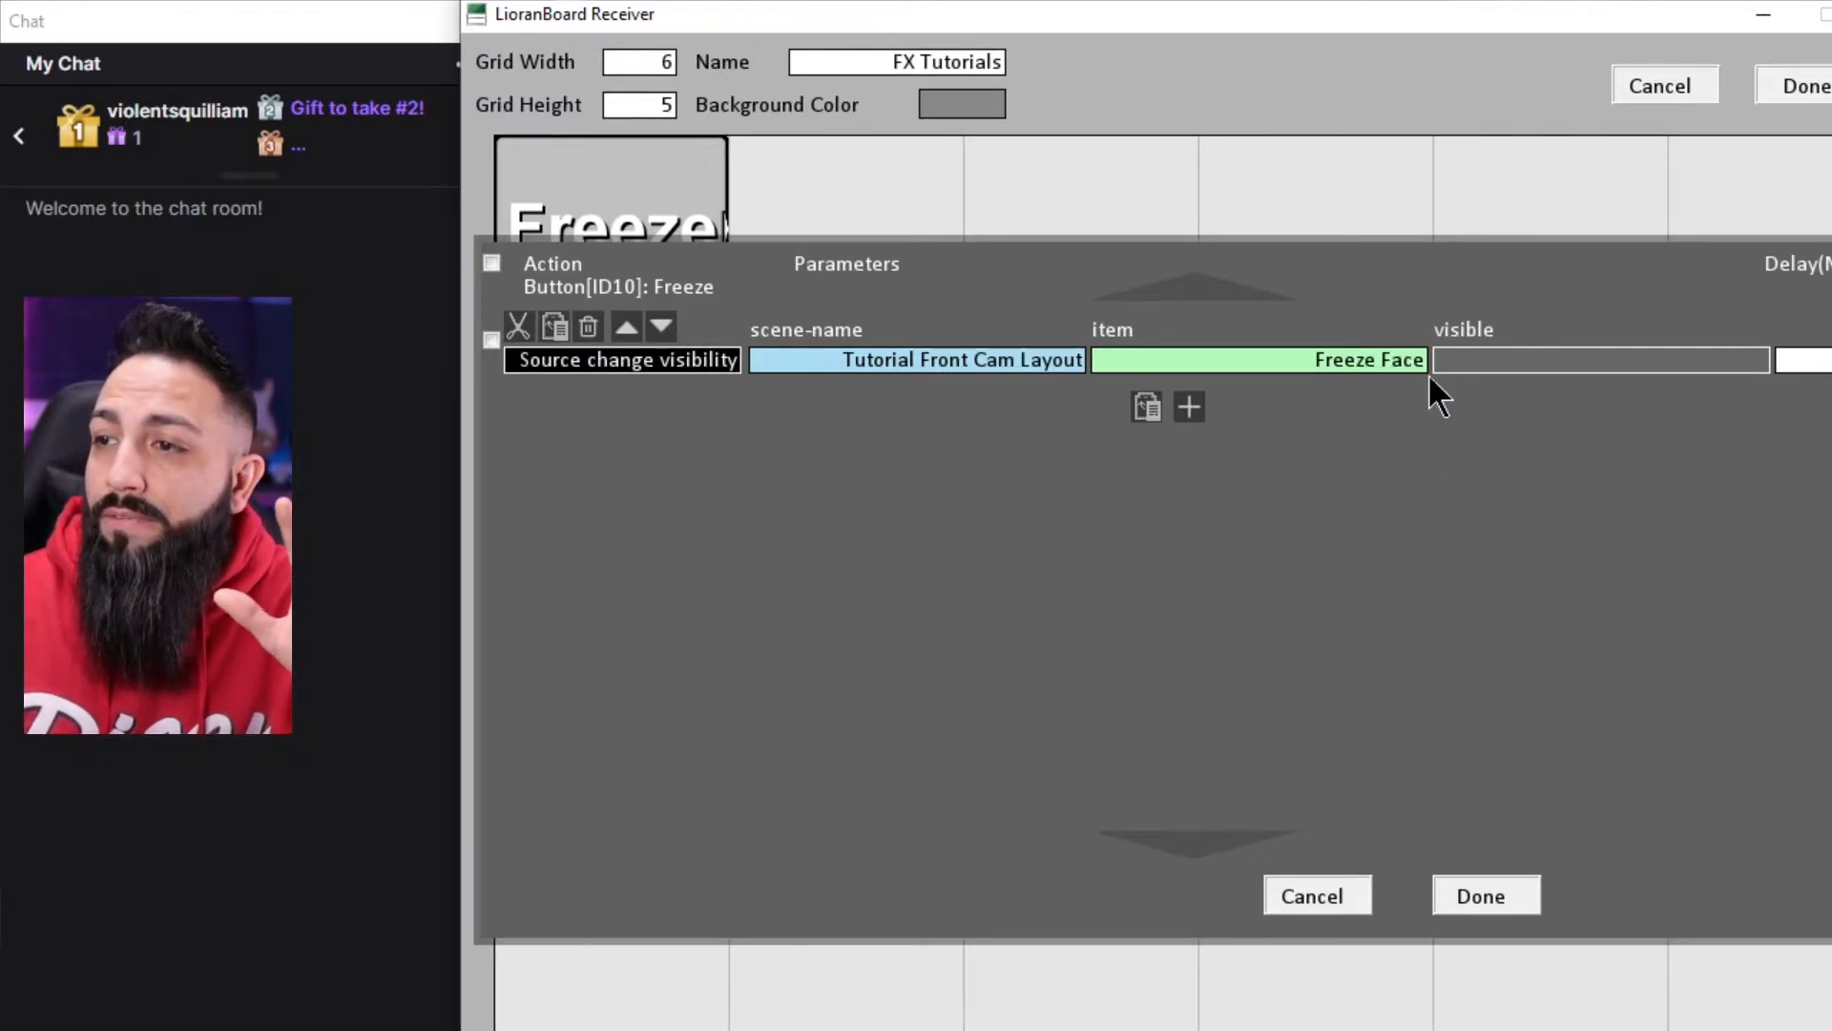
{"action": "left_click", "coordinate": [1570, 360]}
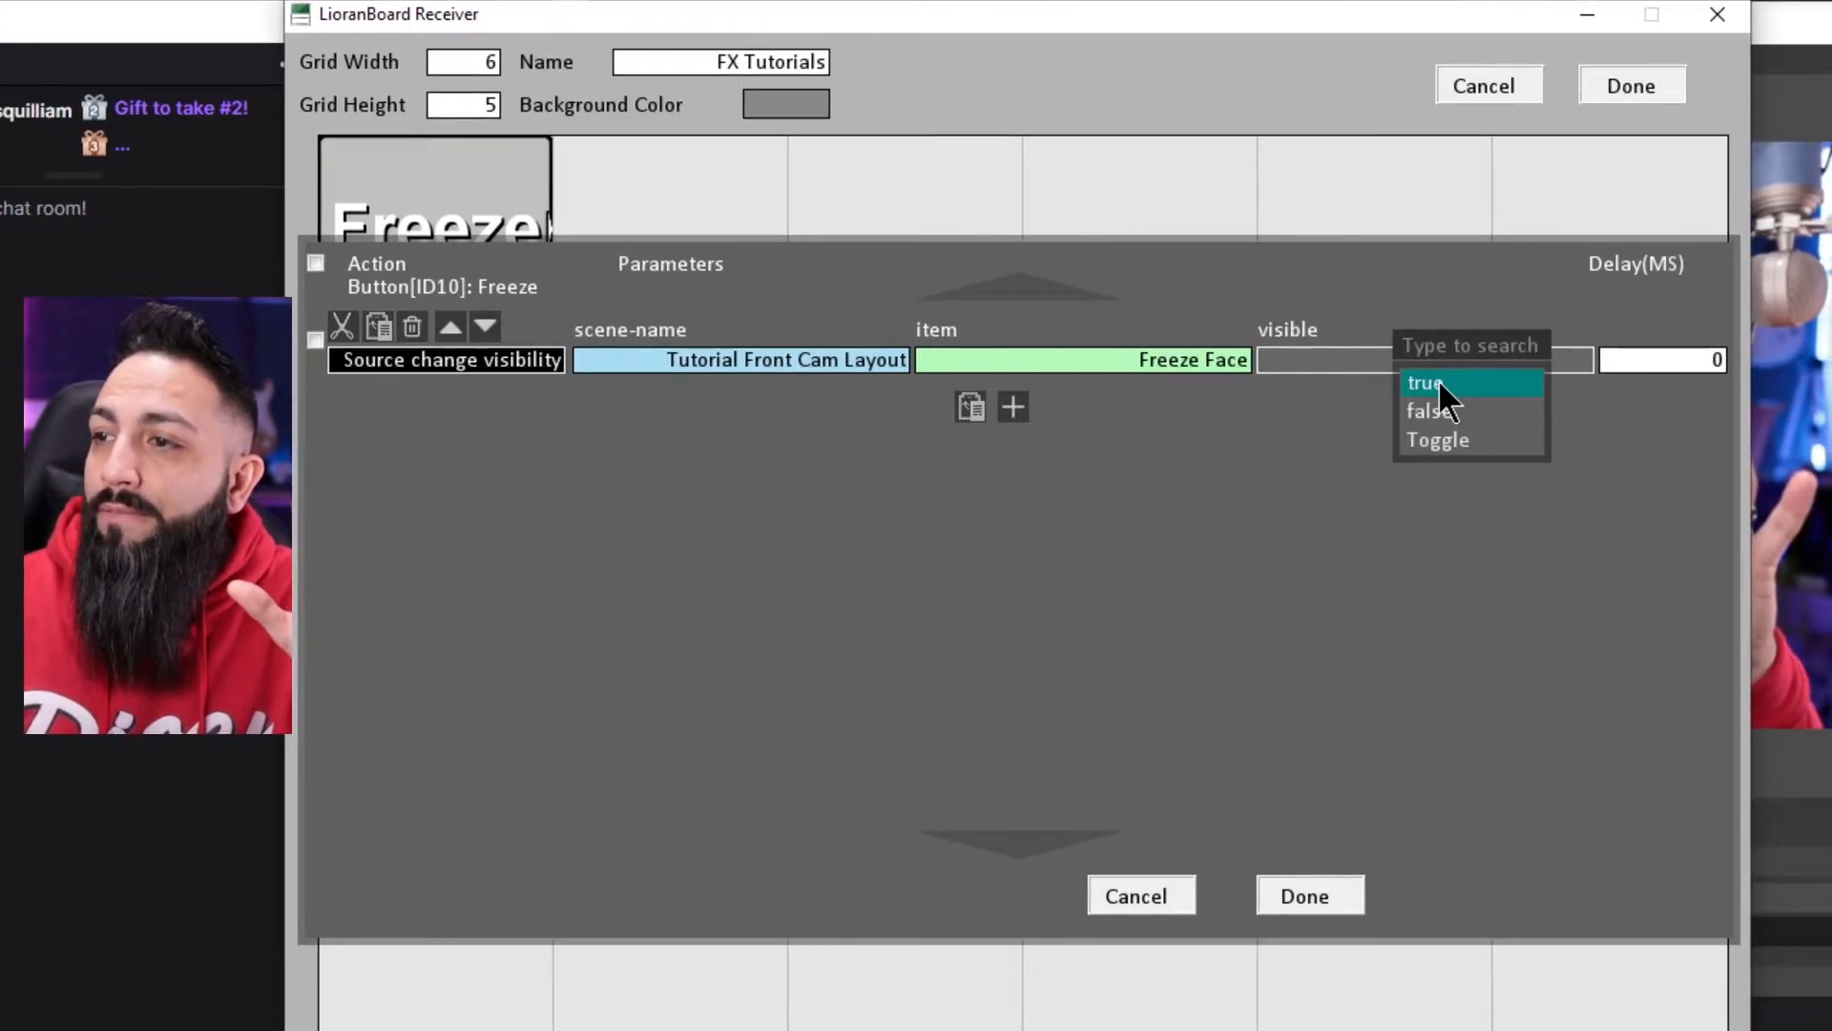
{"action": "left_click", "coordinate": [1439, 382]}
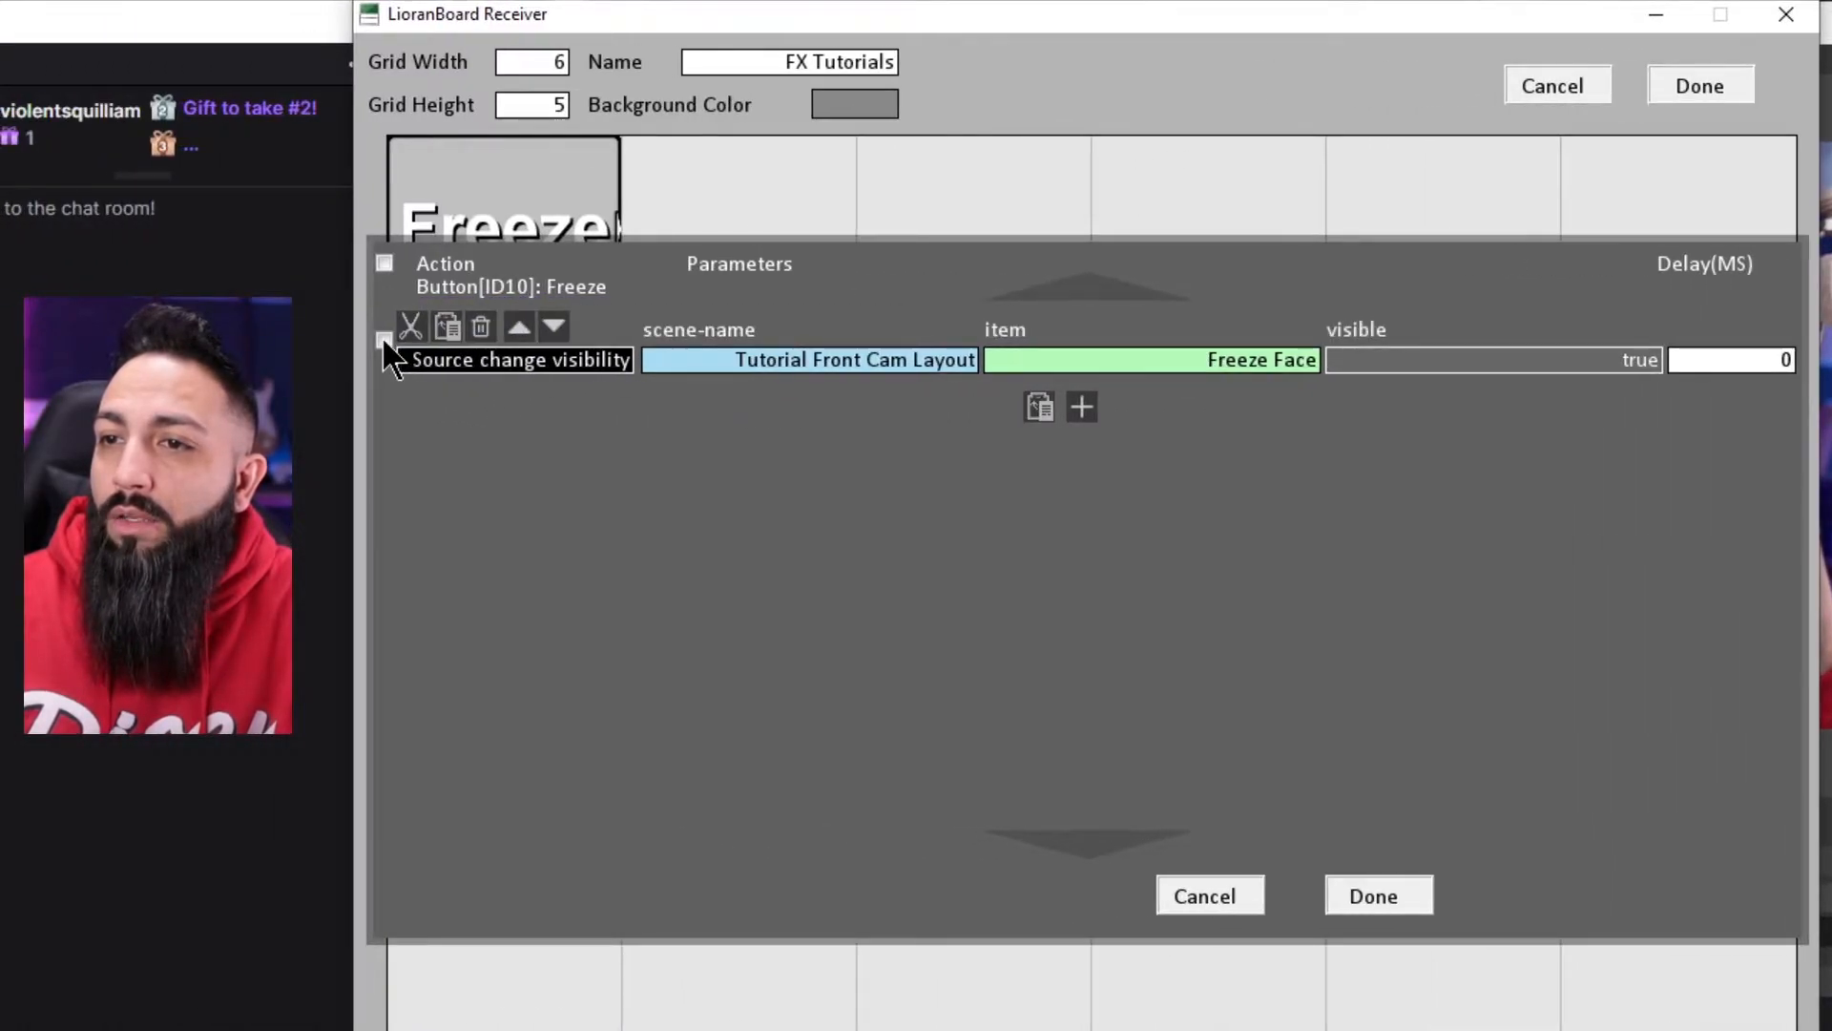
Step: Duplicate the source visibility action and change the copy to Filter Change Visibility
{"action": "left_click", "coordinate": [384, 340]}
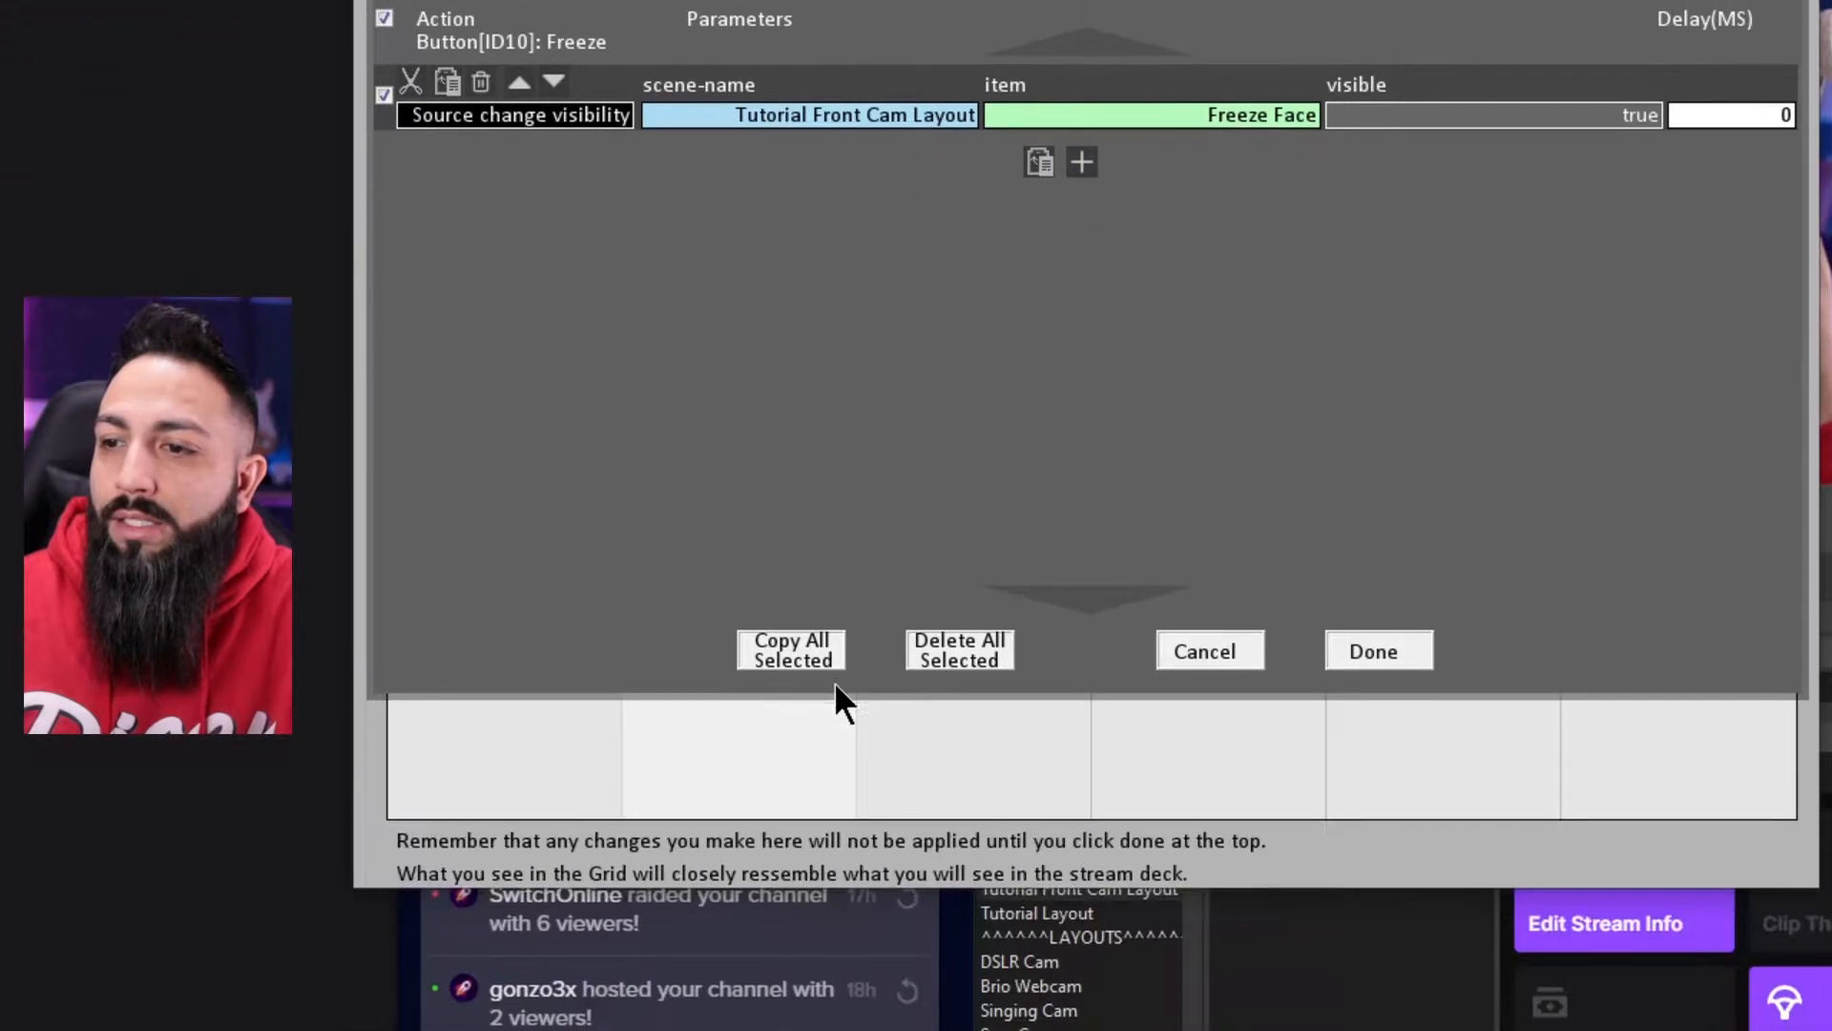
{"action": "left_click", "coordinate": [826, 904]}
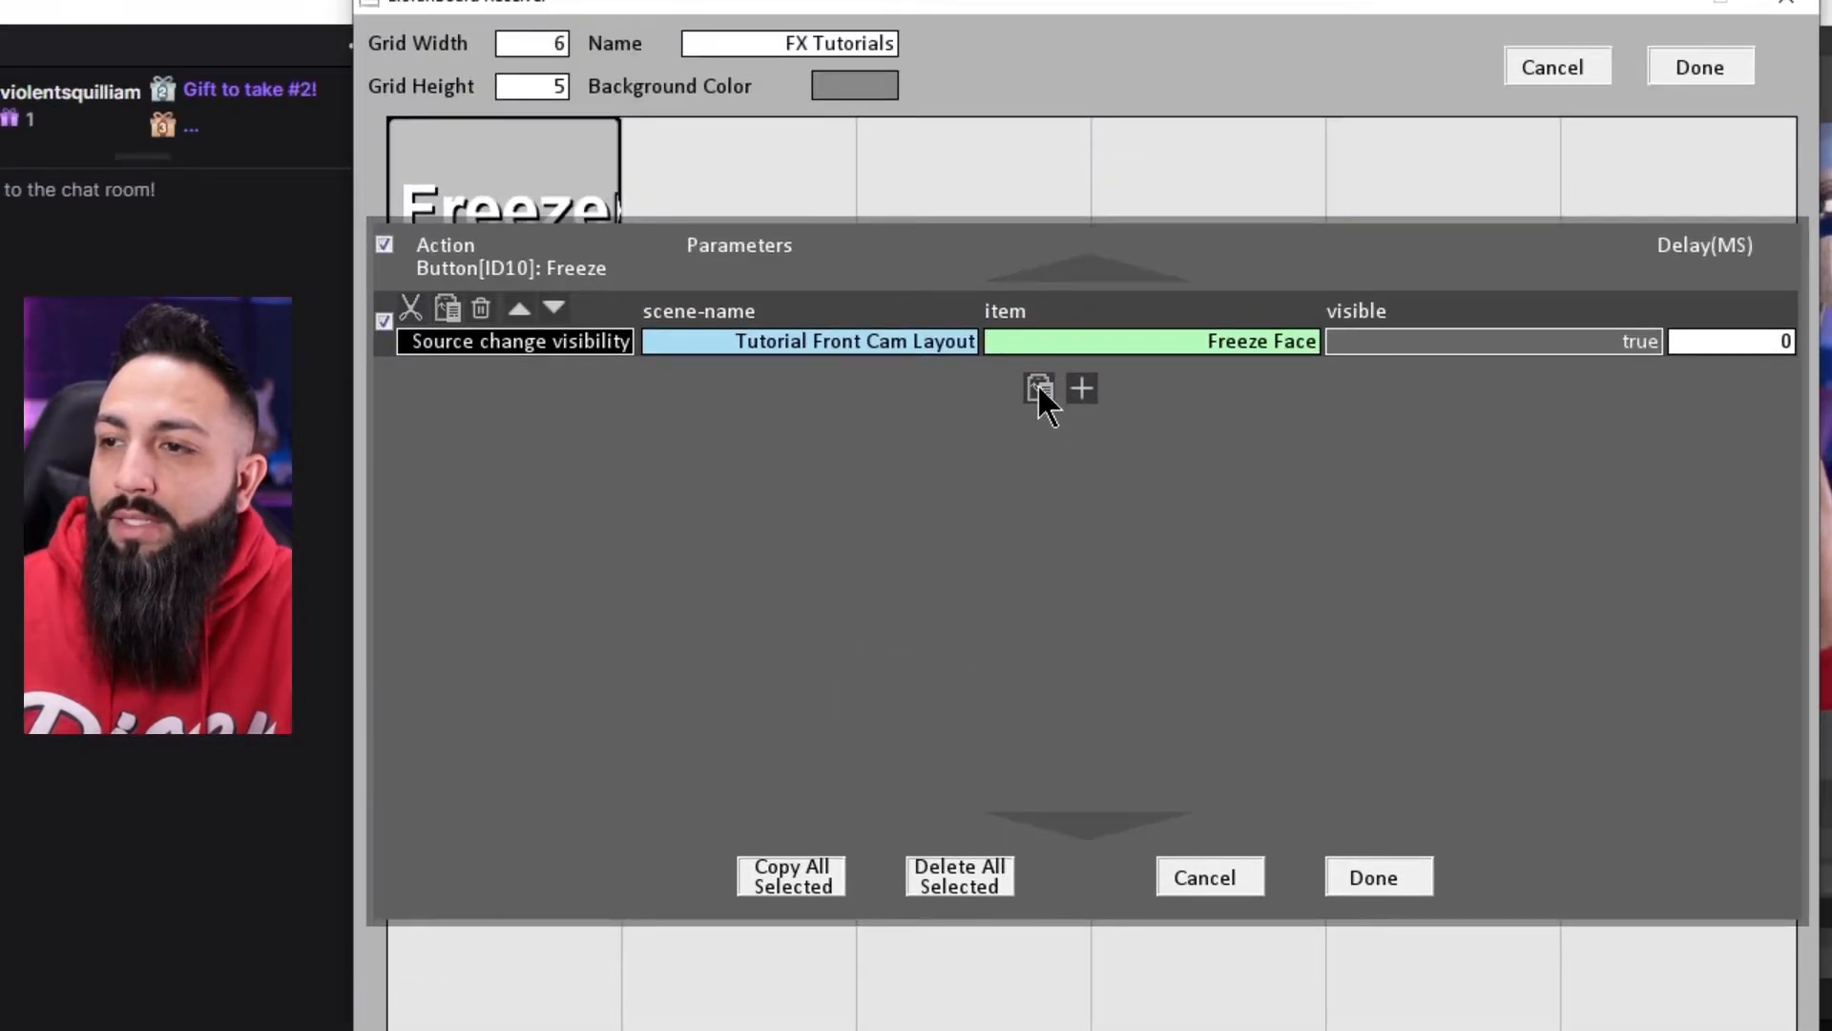
{"action": "left_click", "coordinate": [1041, 408]}
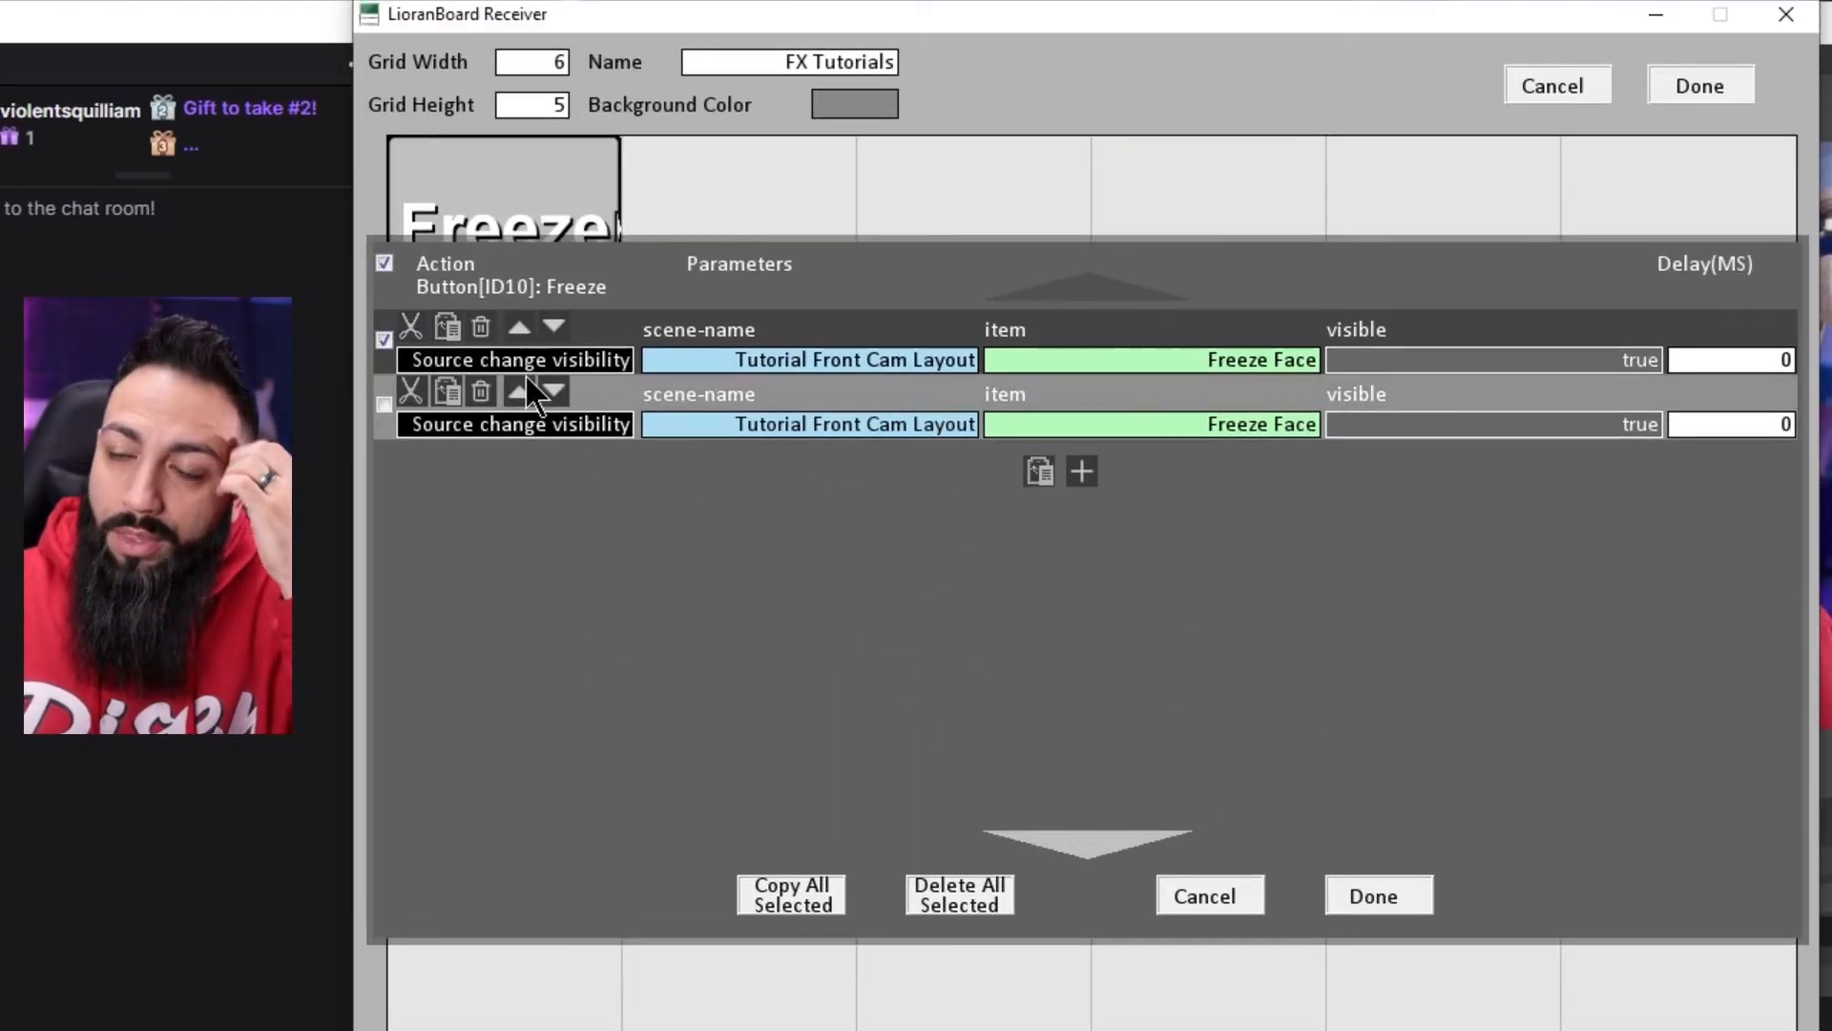
{"action": "left_click", "coordinate": [521, 423]}
{"action": "scroll", "coordinate": [649, 658], "scroll_direction": "down", "scroll_amount": 1}
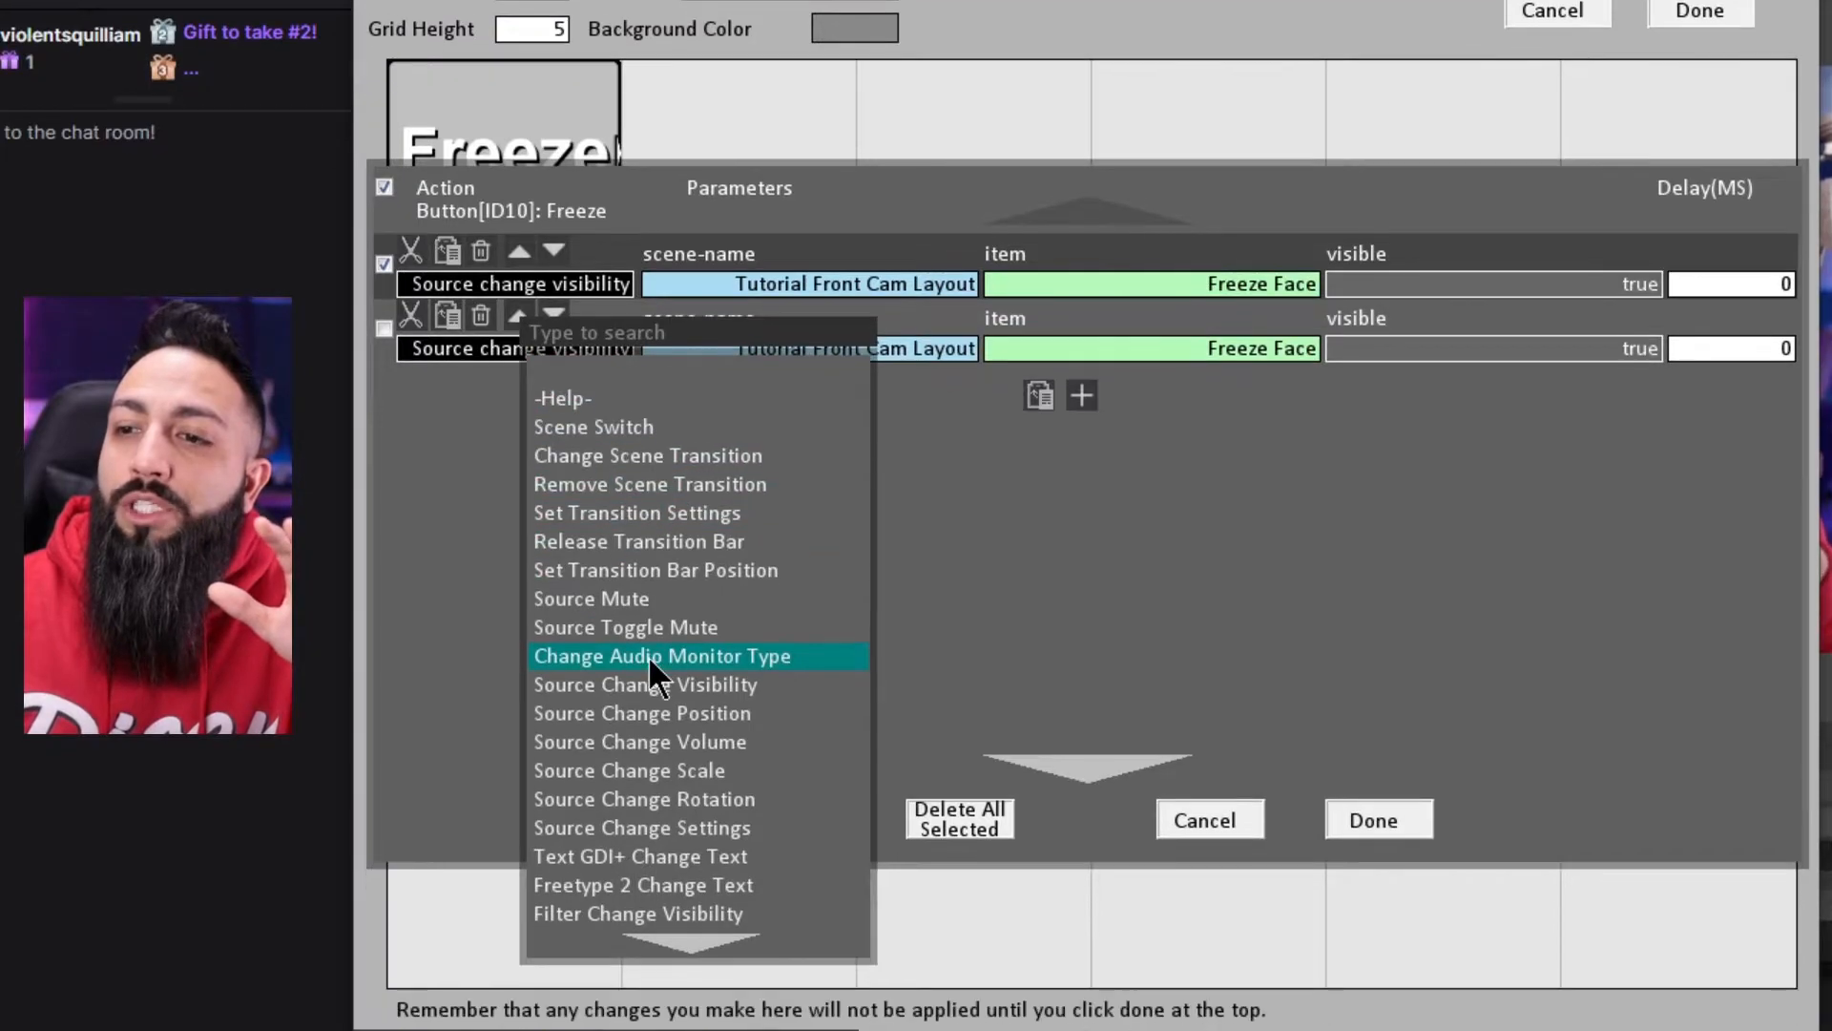
{"action": "scroll", "coordinate": [648, 649], "scroll_direction": "down", "scroll_amount": 1}
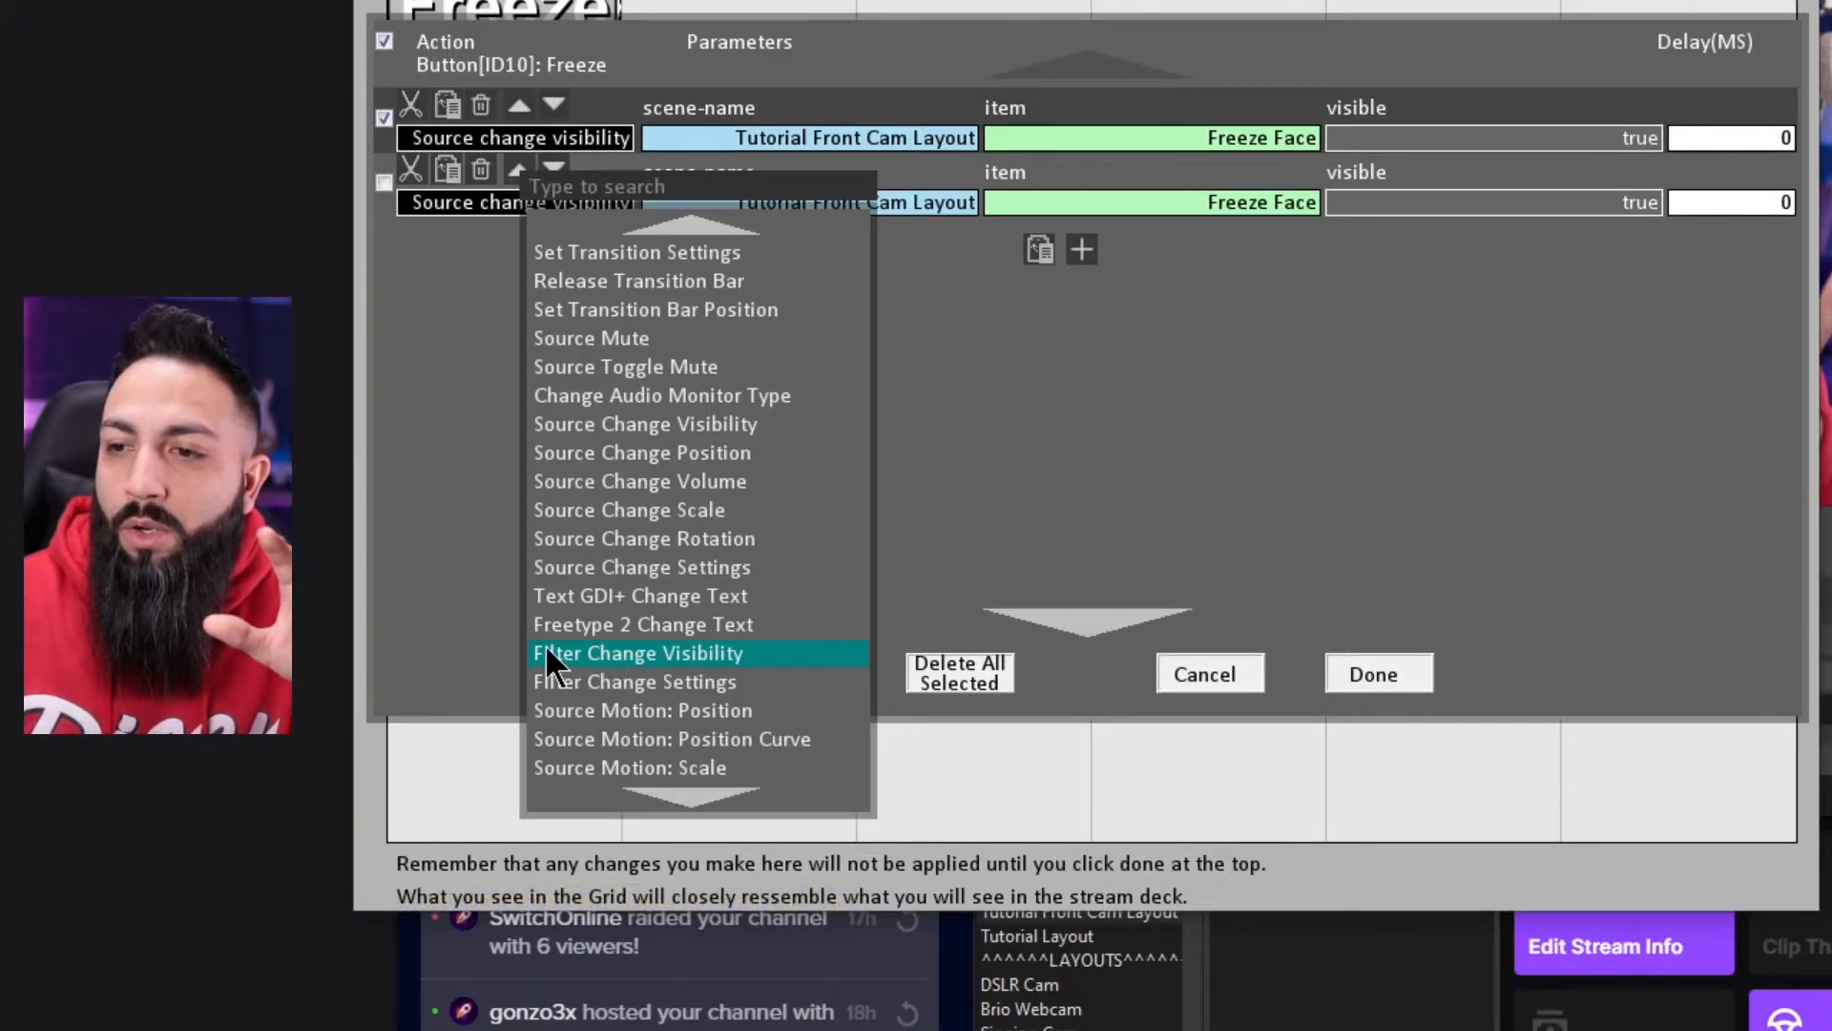
{"action": "left_click", "coordinate": [622, 649]}
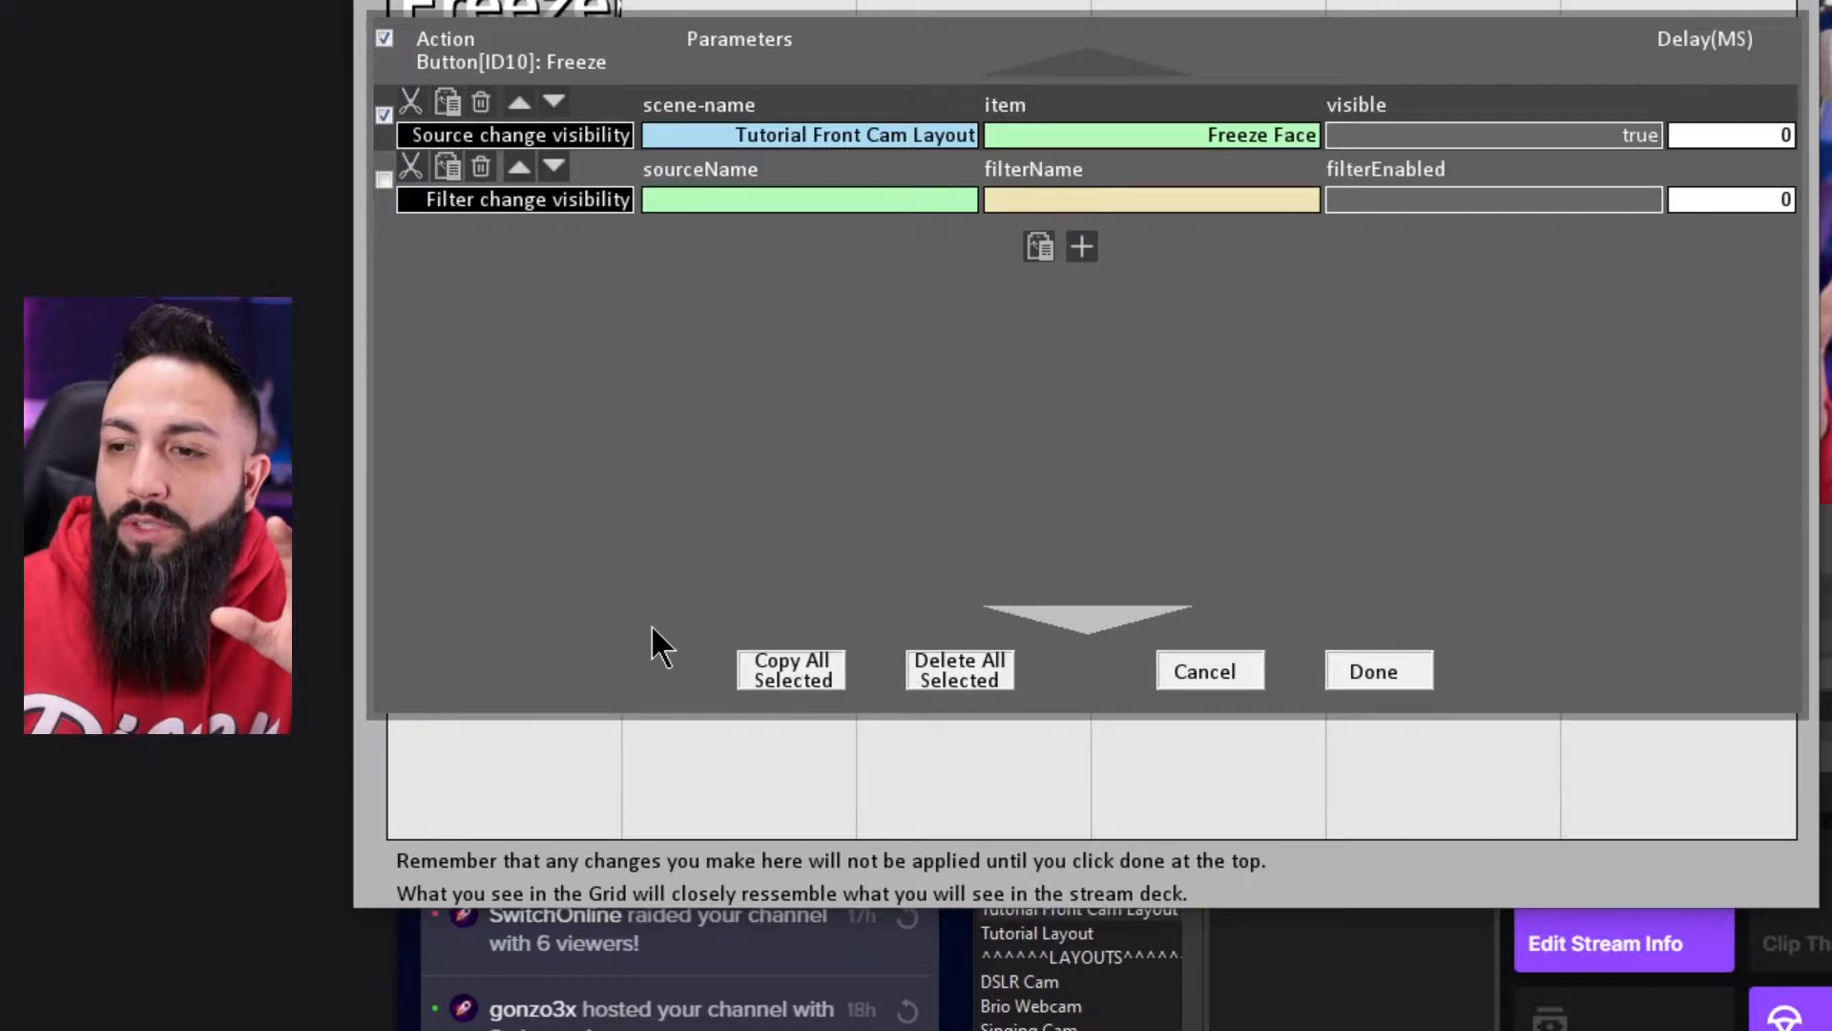
Step: Set the filter visibility action's source name to DSLR Mirror
{"action": "left_click", "coordinate": [856, 199]}
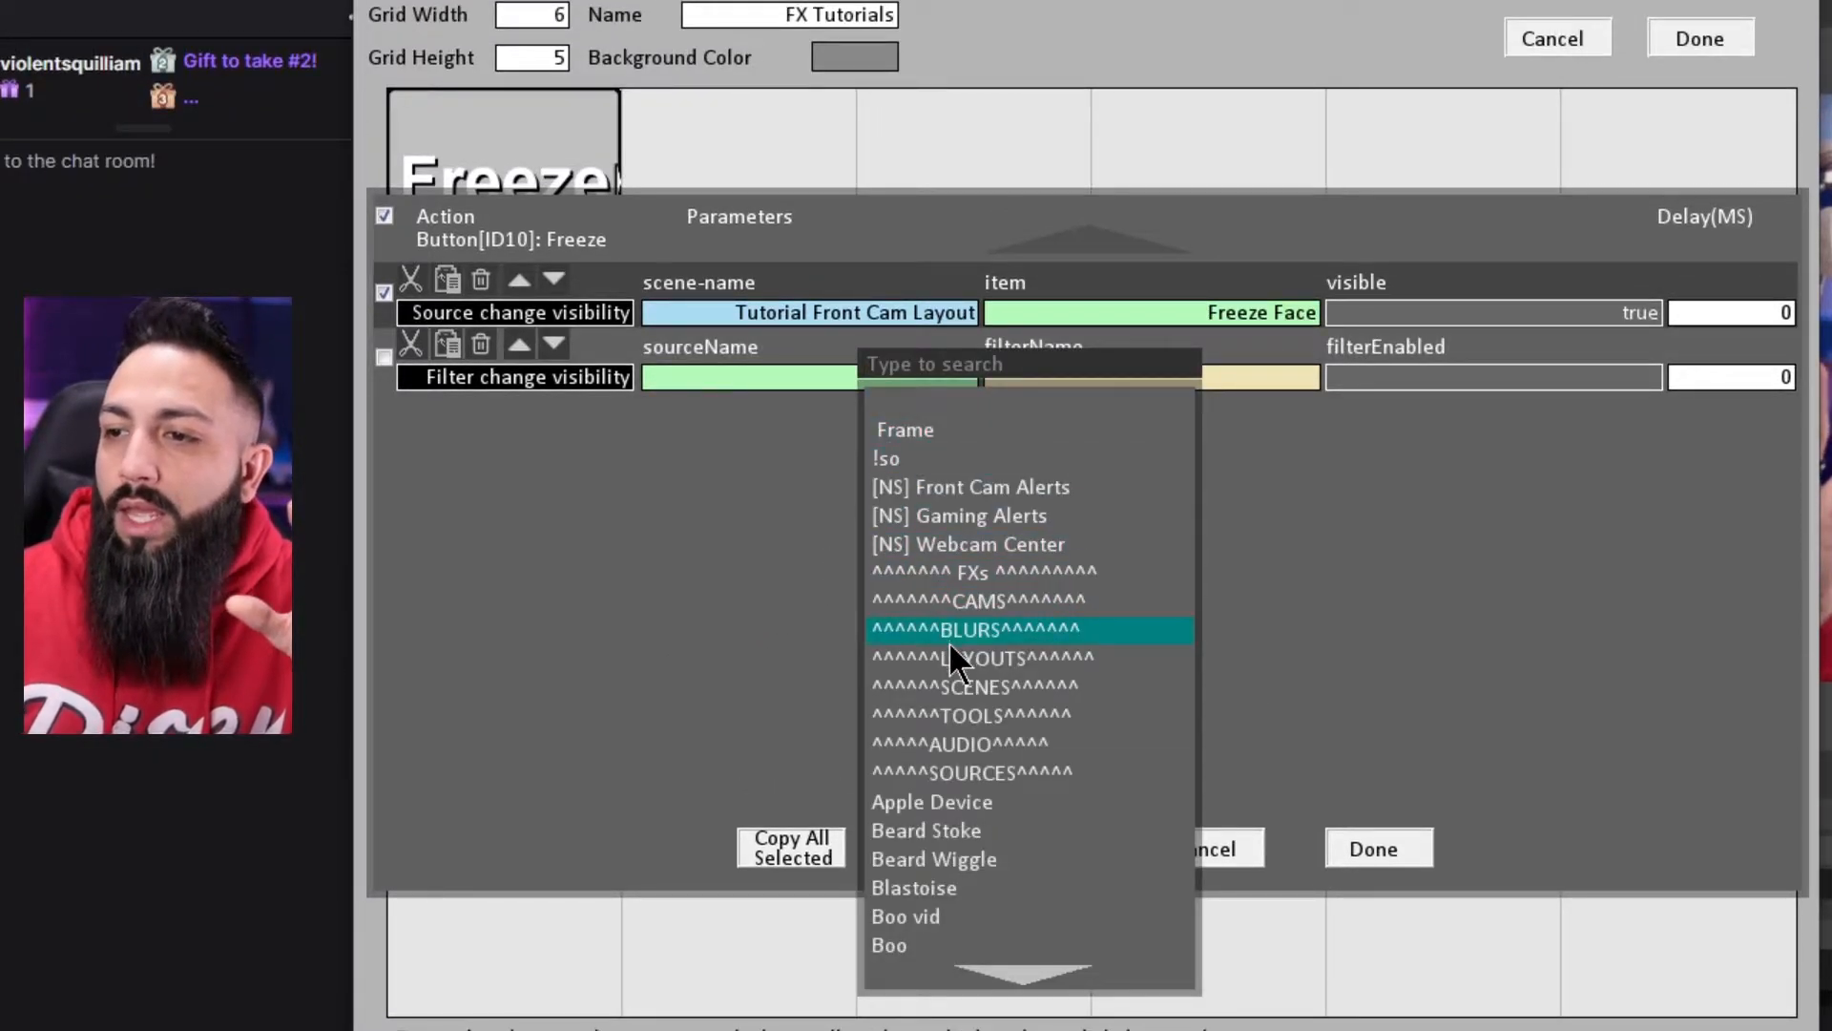
{"action": "scroll", "coordinate": [969, 624], "scroll_direction": "down", "scroll_amount": 1}
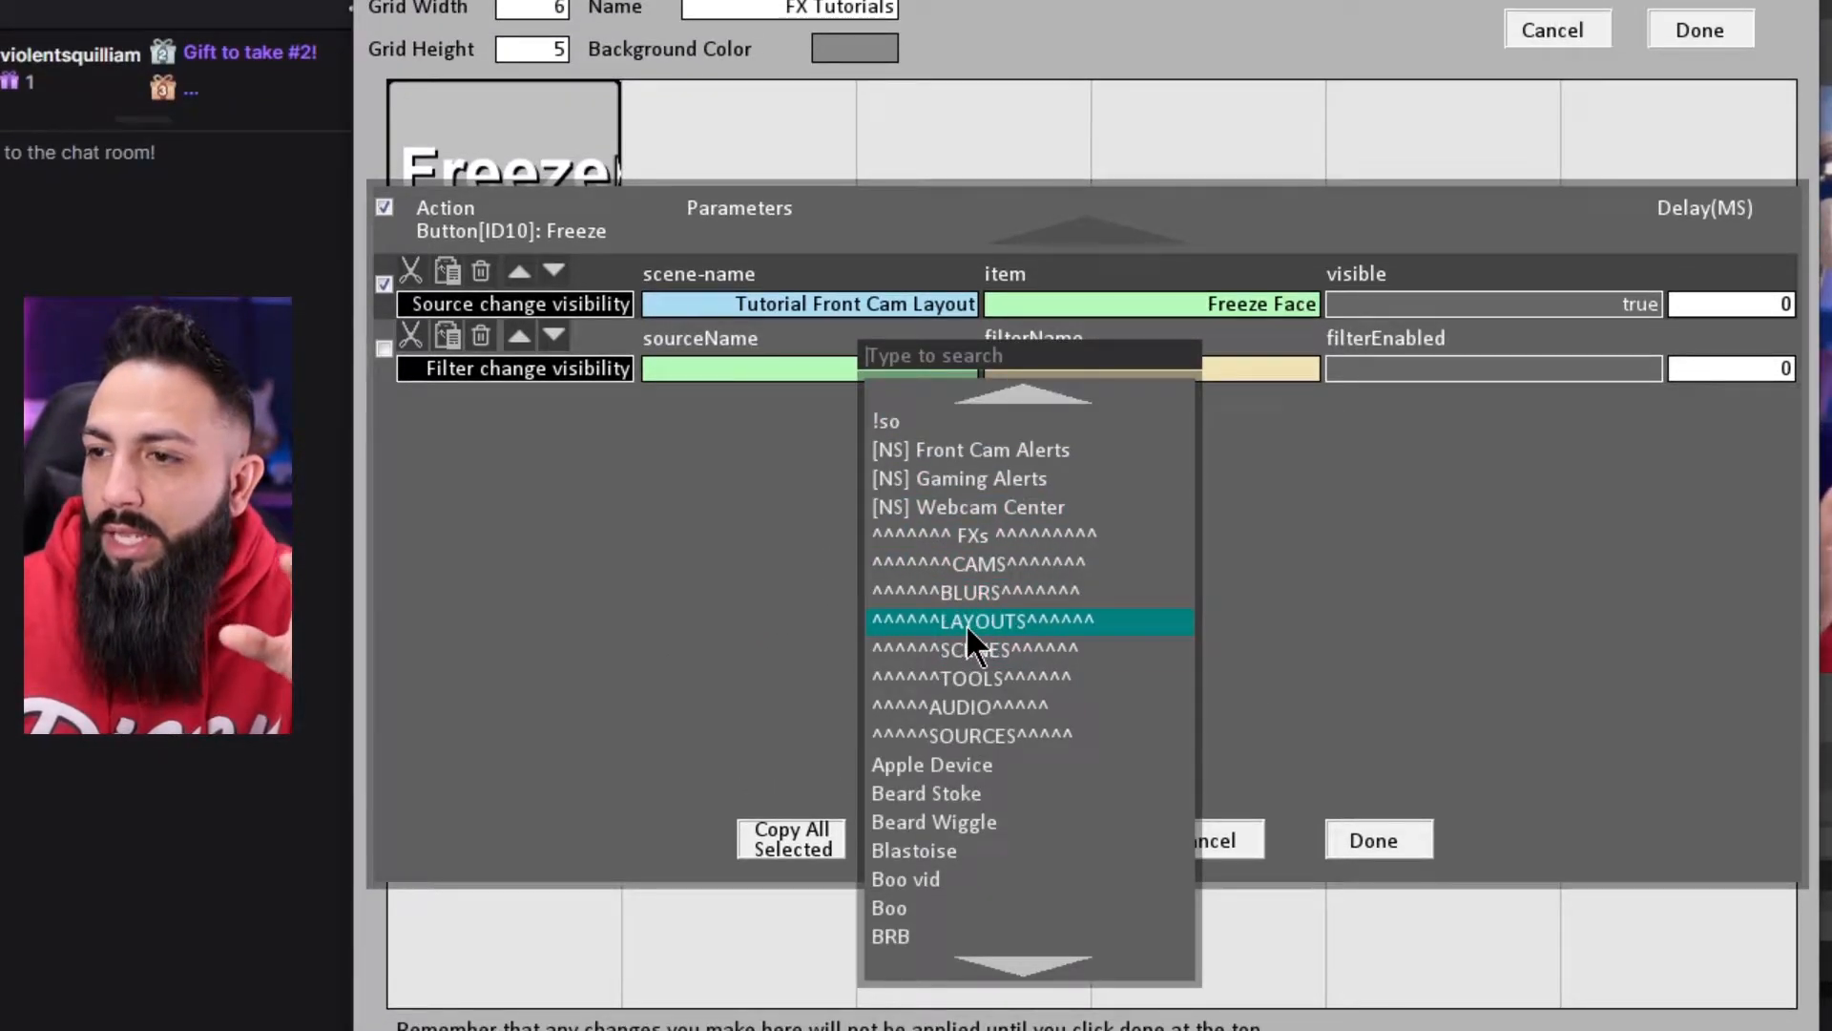
{"action": "scroll", "coordinate": [965, 624], "scroll_direction": "down", "scroll_amount": 1}
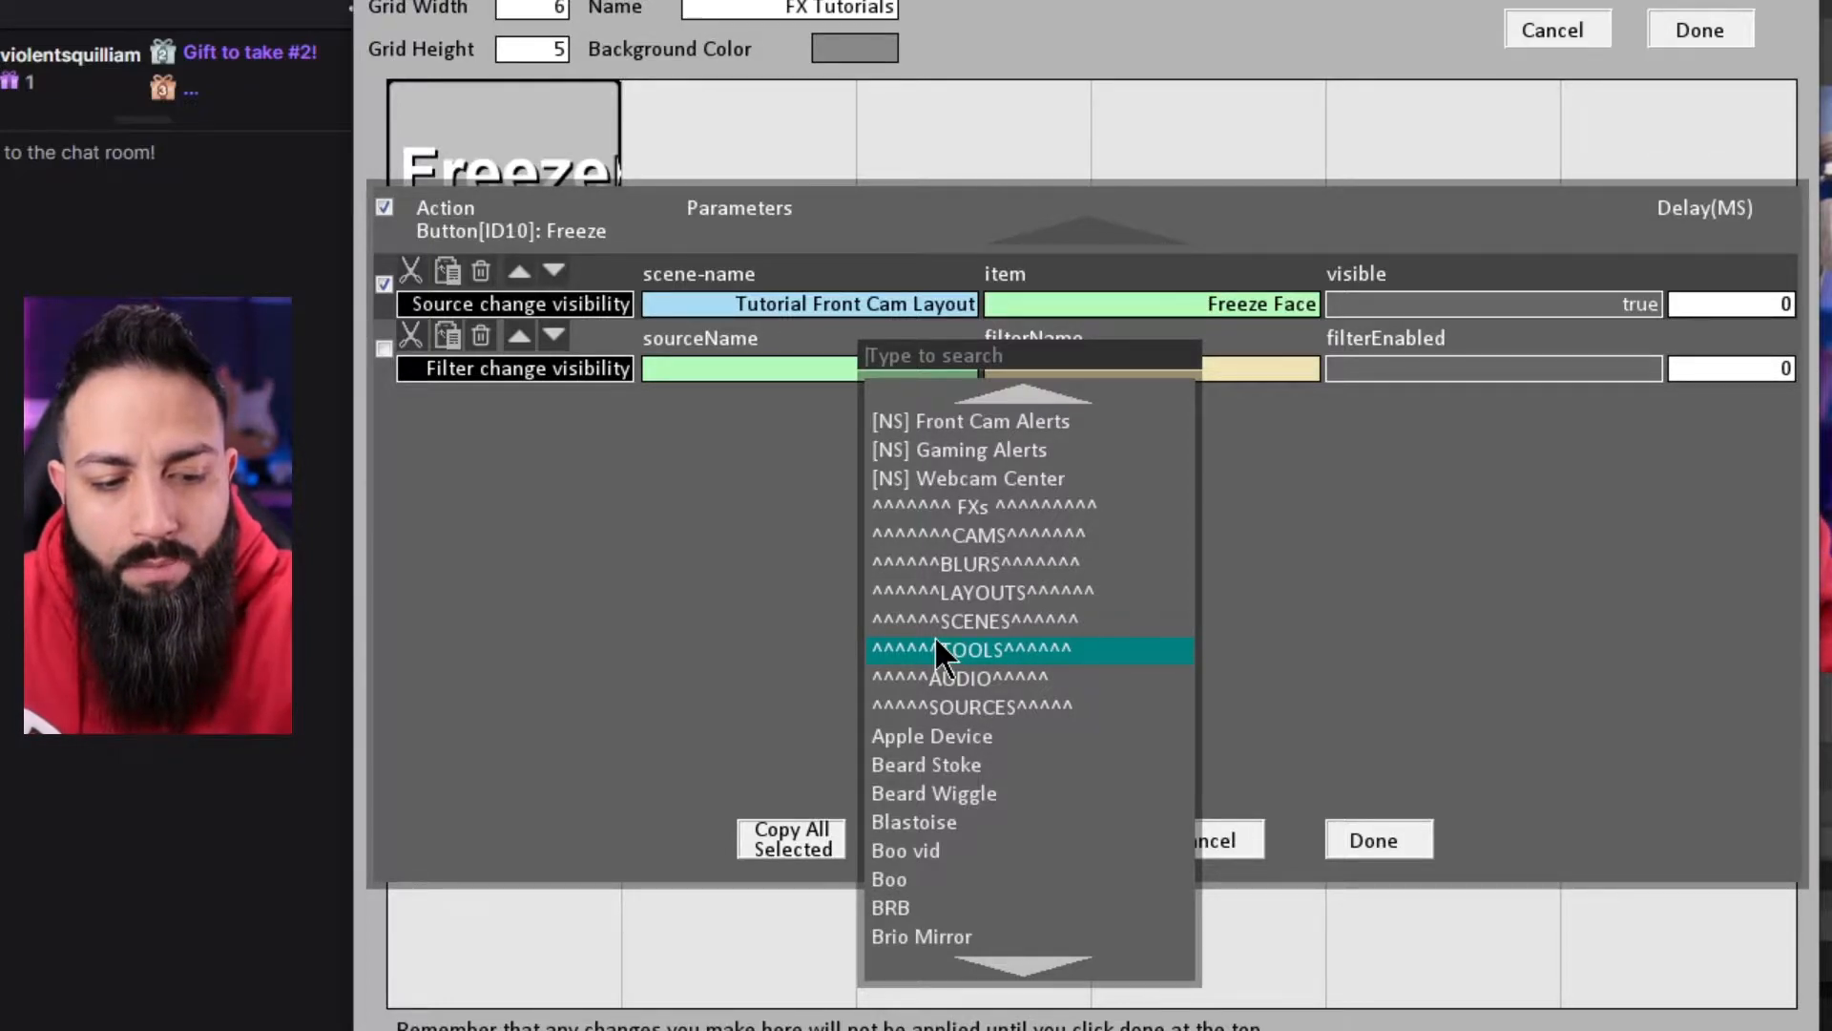
{"action": "type", "text": "ds"}
{"action": "left_click", "coordinate": [962, 506]}
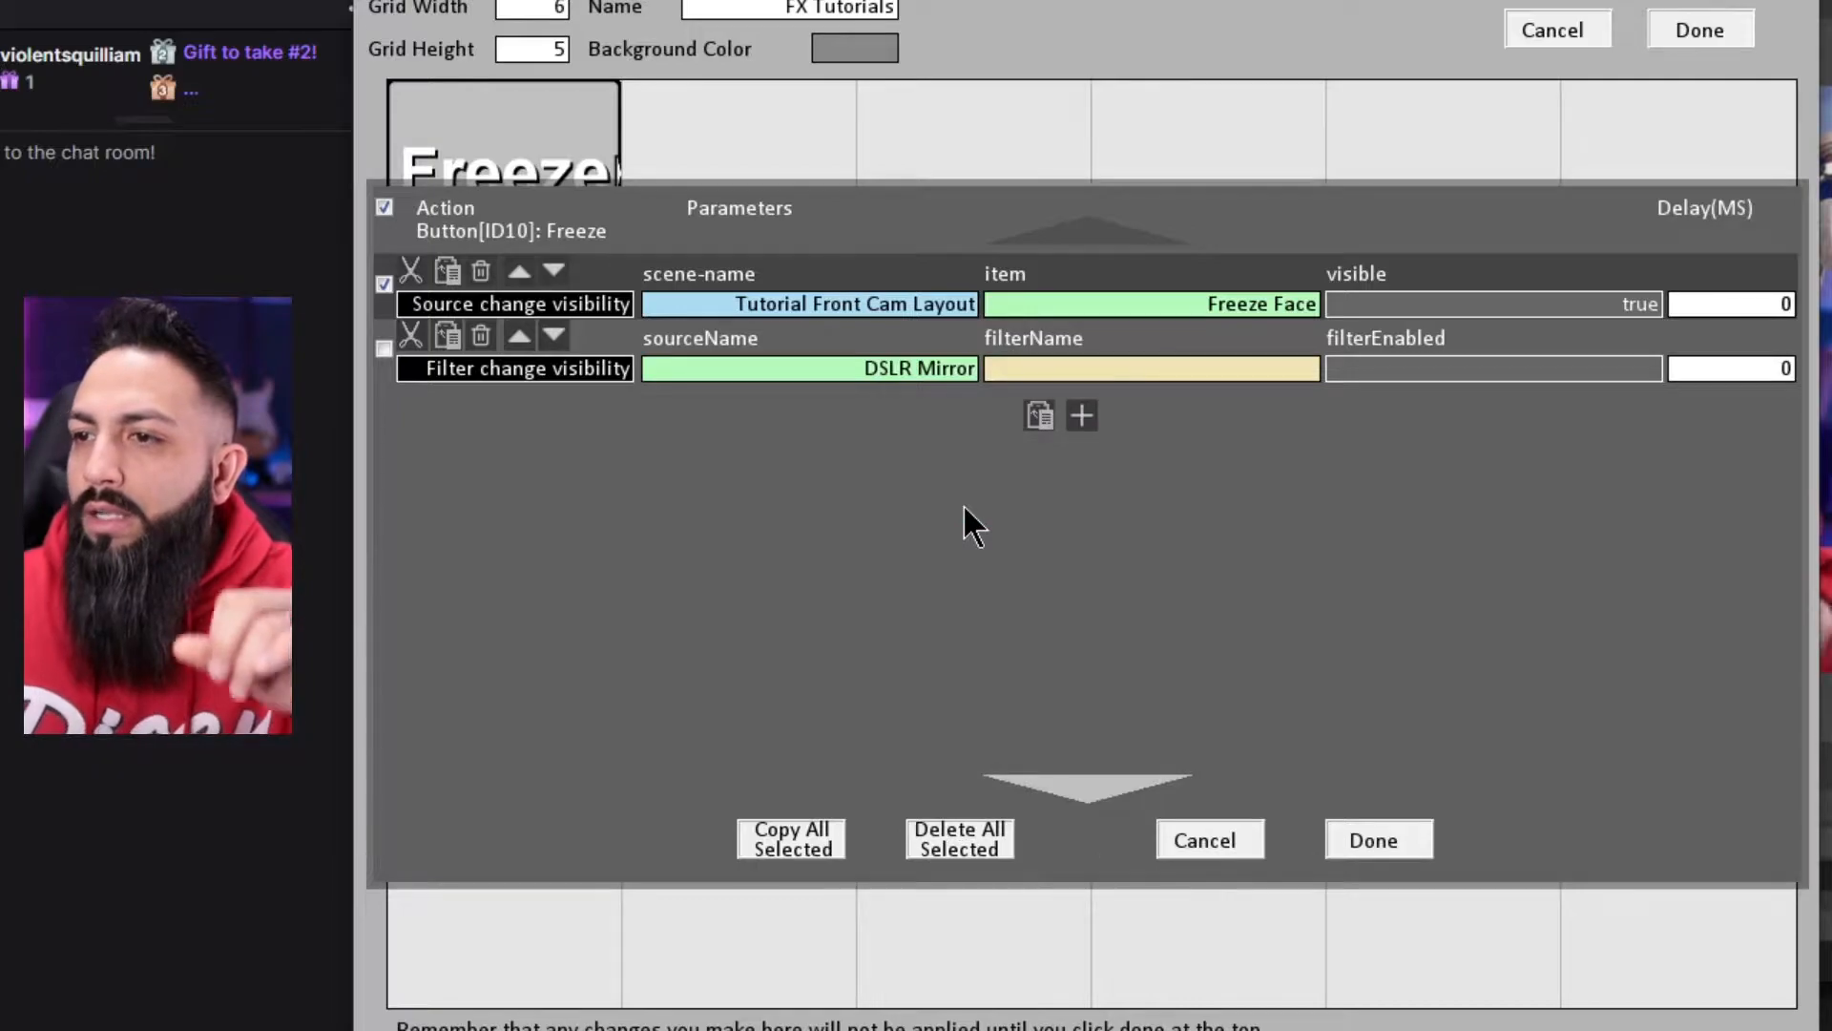
Step: Set the filter visibility action's filter name to Color Correction and its filterEnabled parameter to true, keeping the delay at 0
{"action": "left_click", "coordinate": [1203, 370]}
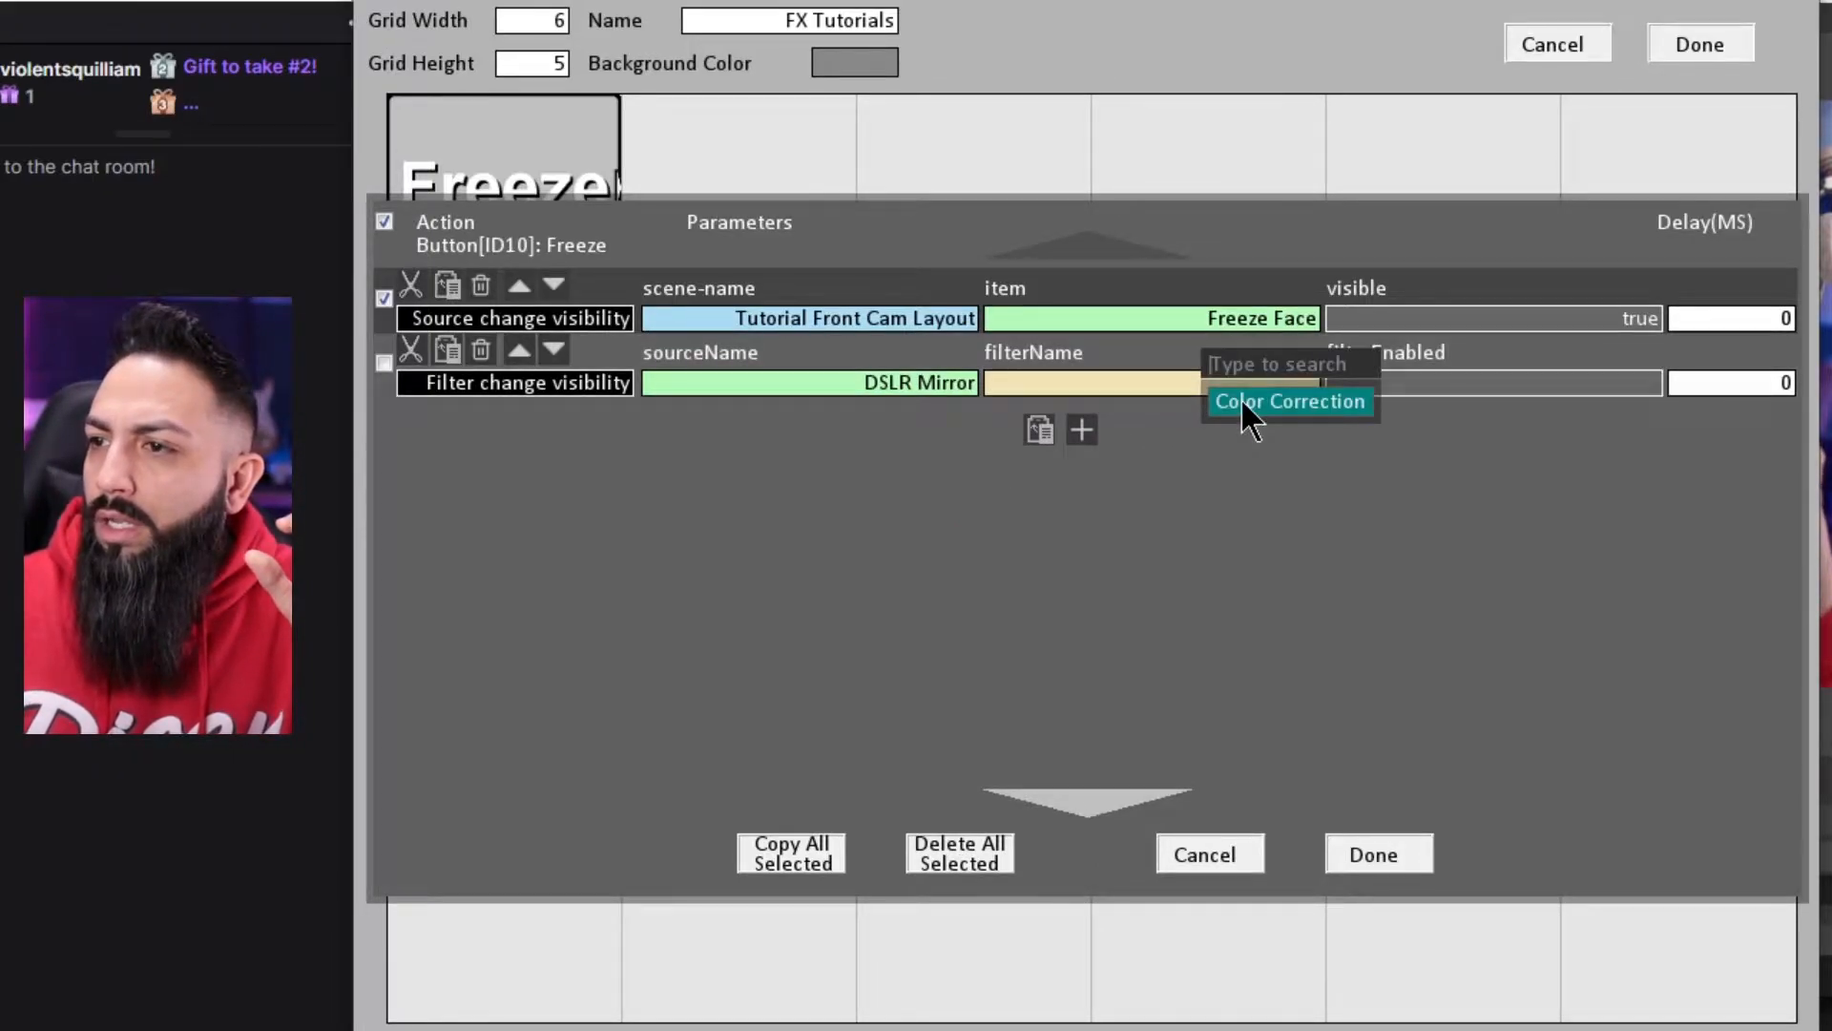
{"action": "left_click", "coordinate": [1244, 401]}
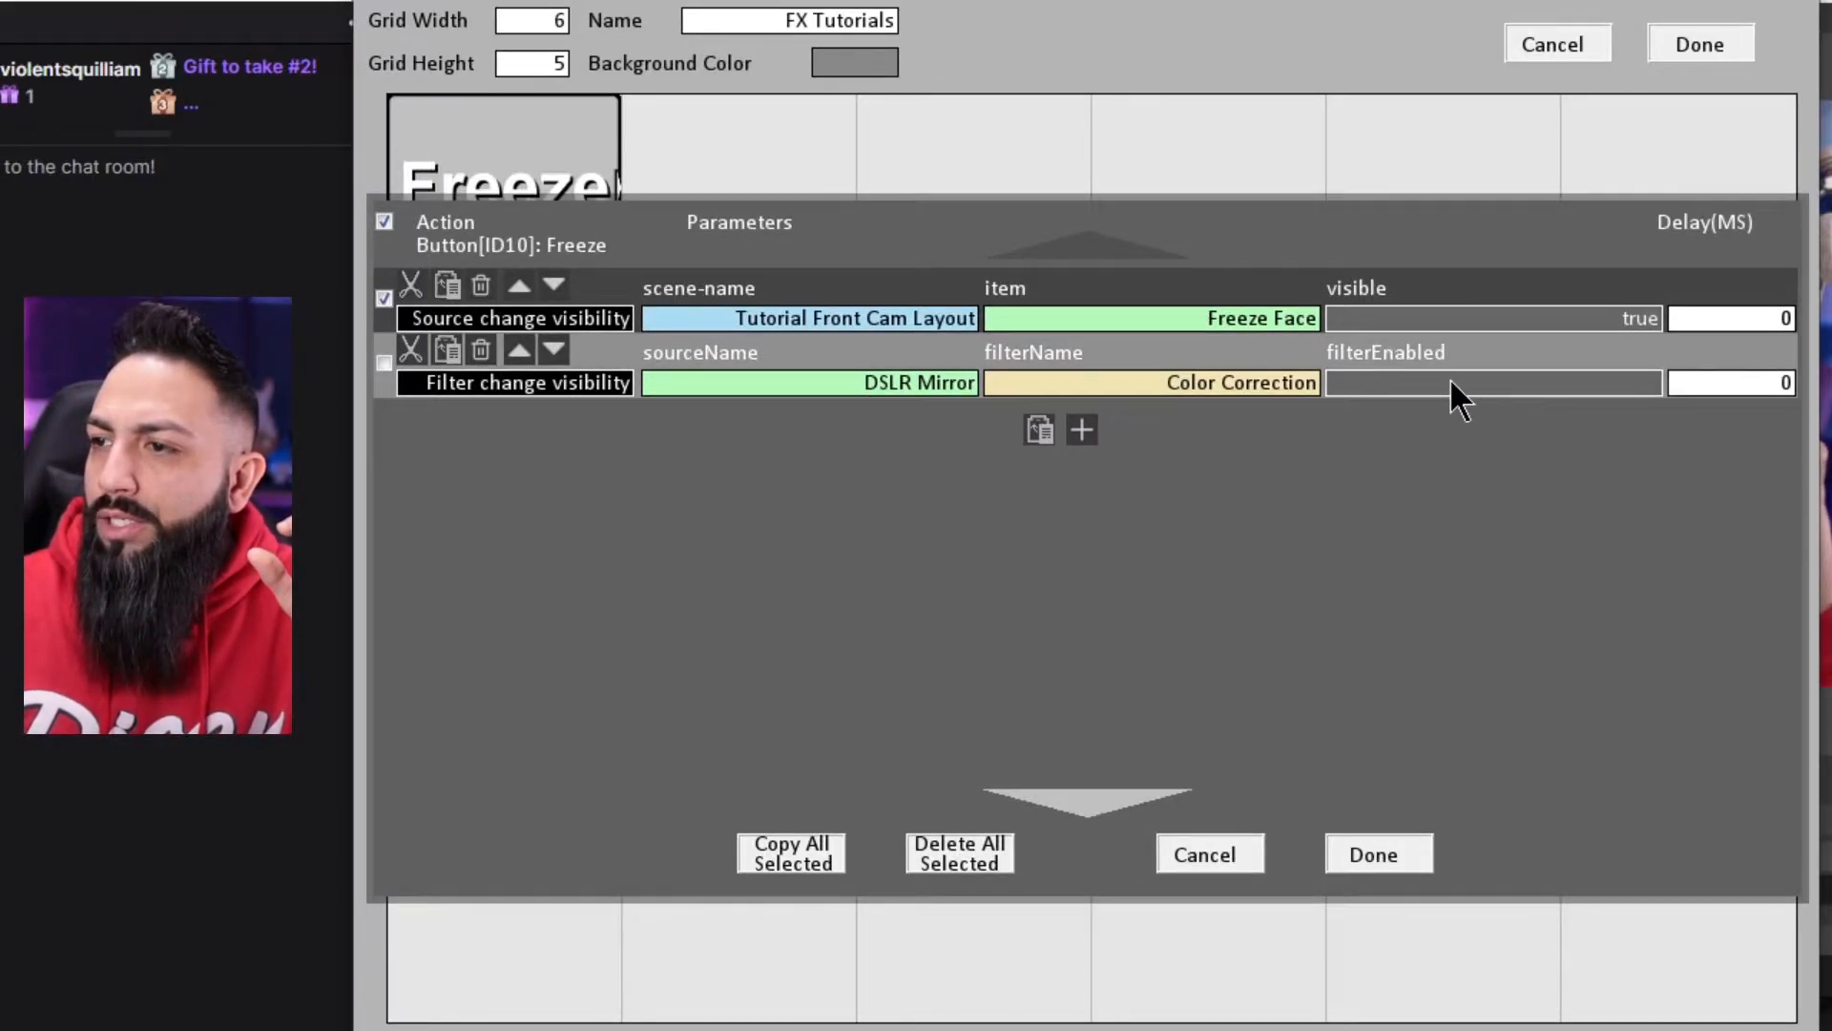
{"action": "left_click", "coordinate": [1515, 375]}
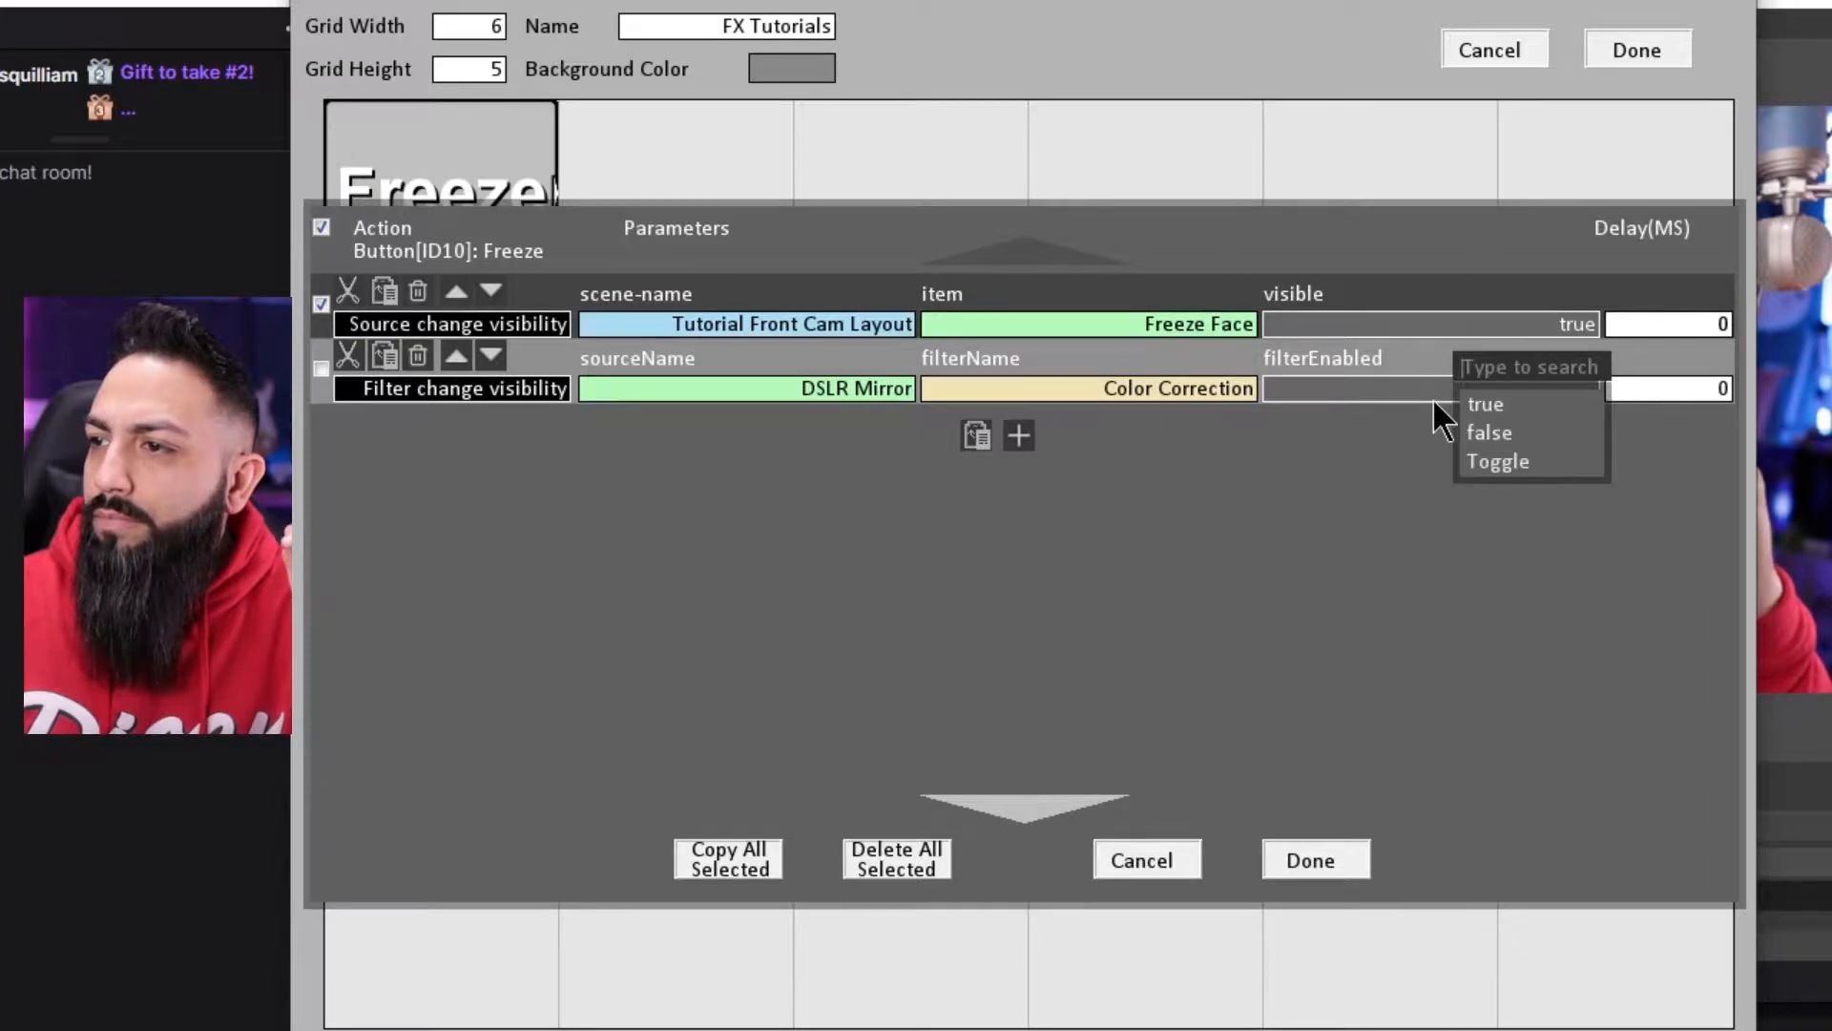
{"action": "left_click", "coordinate": [1483, 405]}
{"action": "left_click", "coordinate": [1481, 392]}
{"action": "type", "text": "1"}
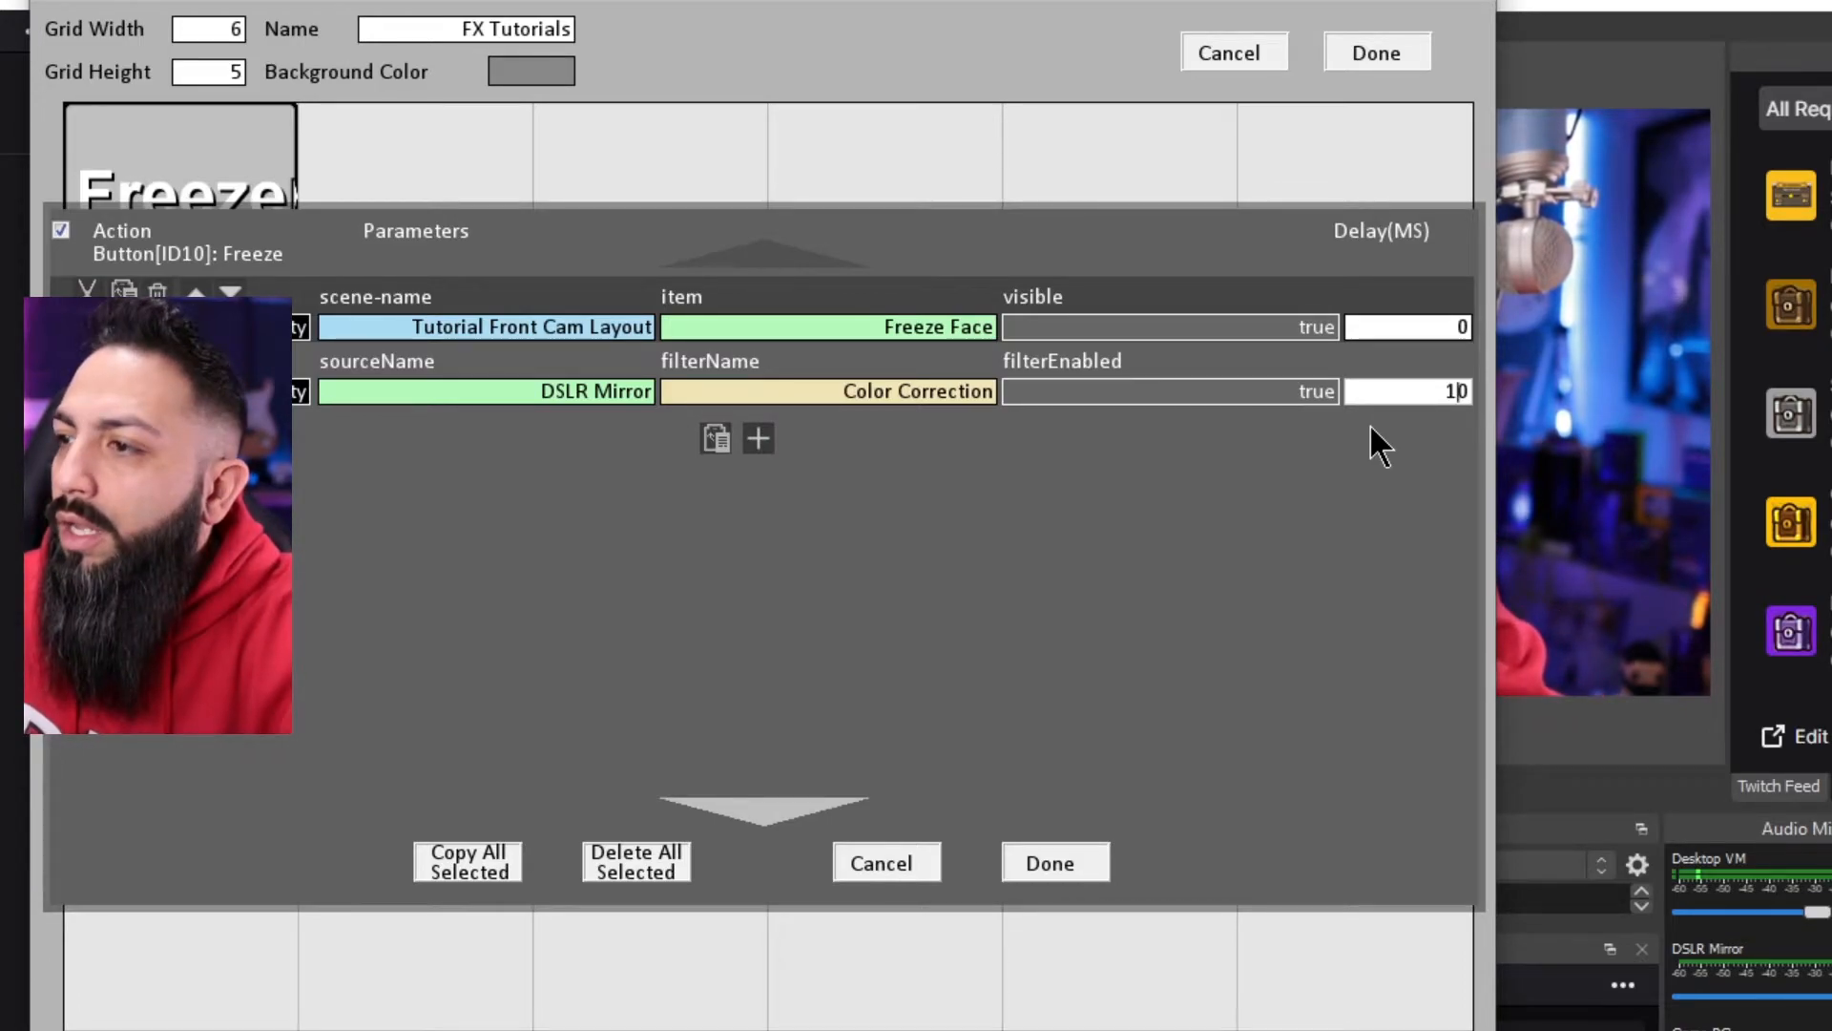
{"action": "key", "text": "BackSpace"}
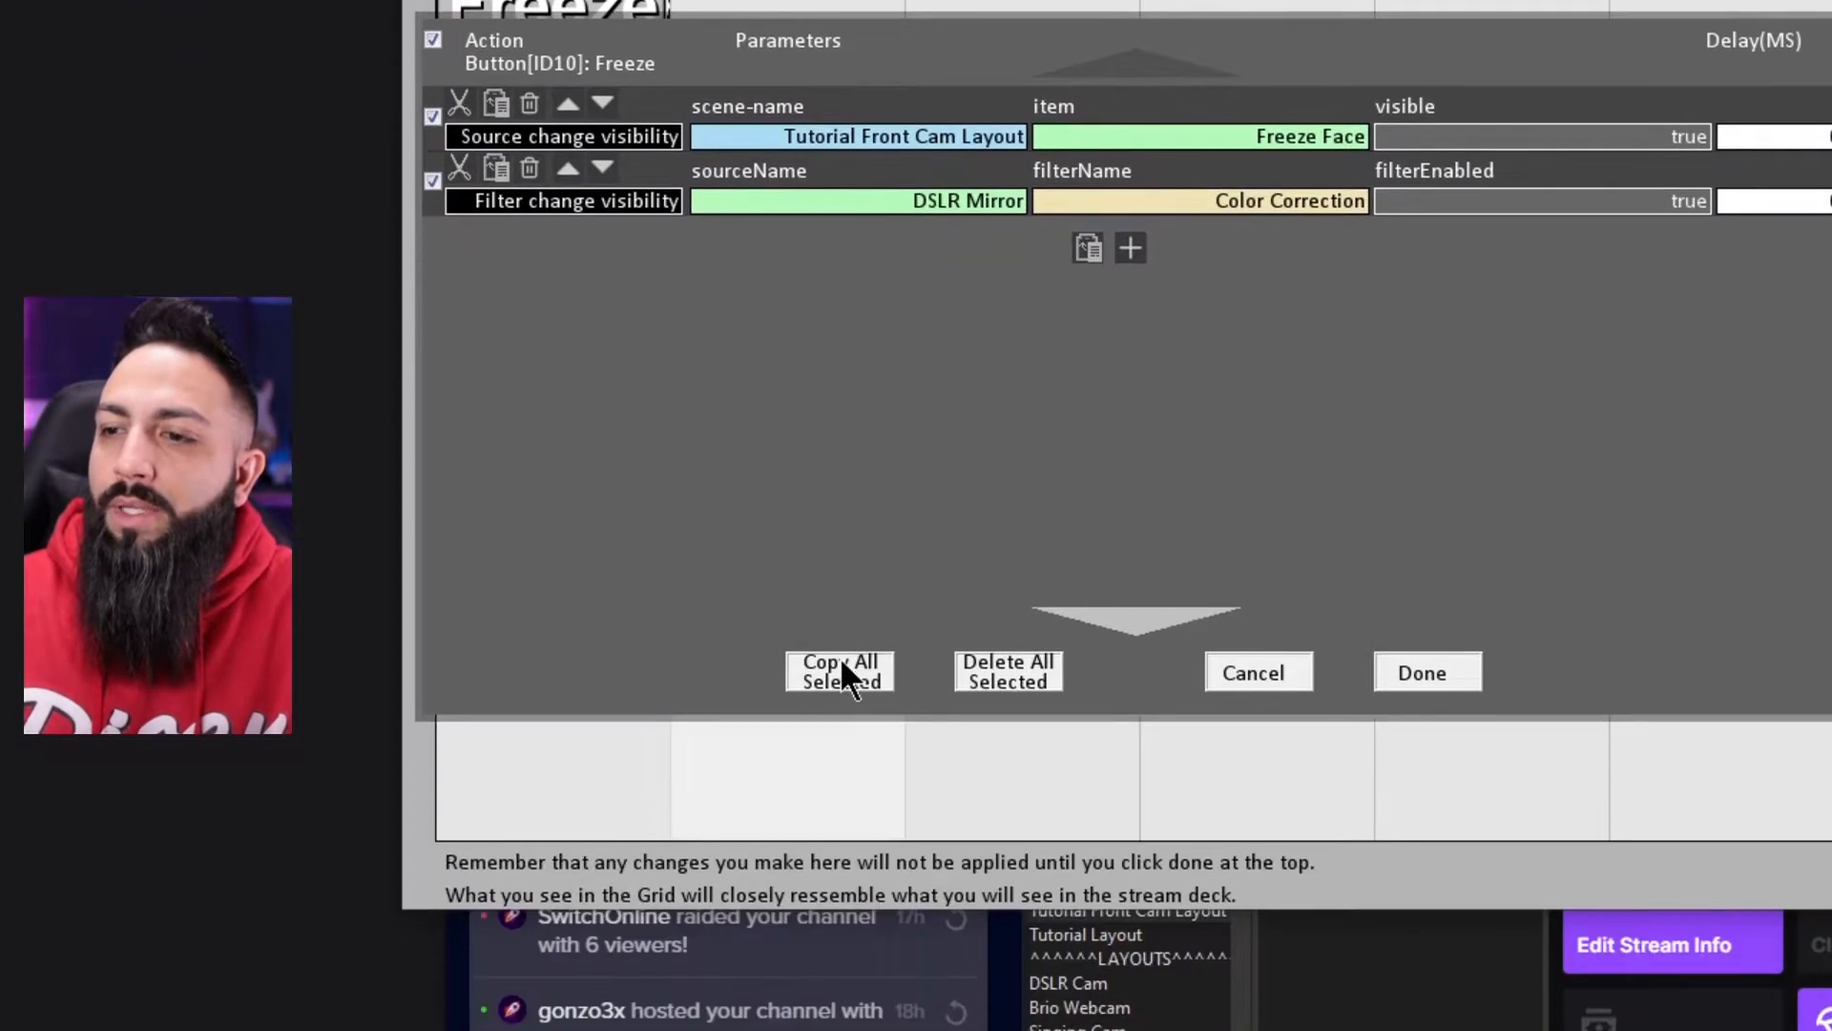
Step: Duplicate both visibility actions and set the copies' visible and filterEnabled parameters to false
{"action": "left_click", "coordinate": [840, 895]}
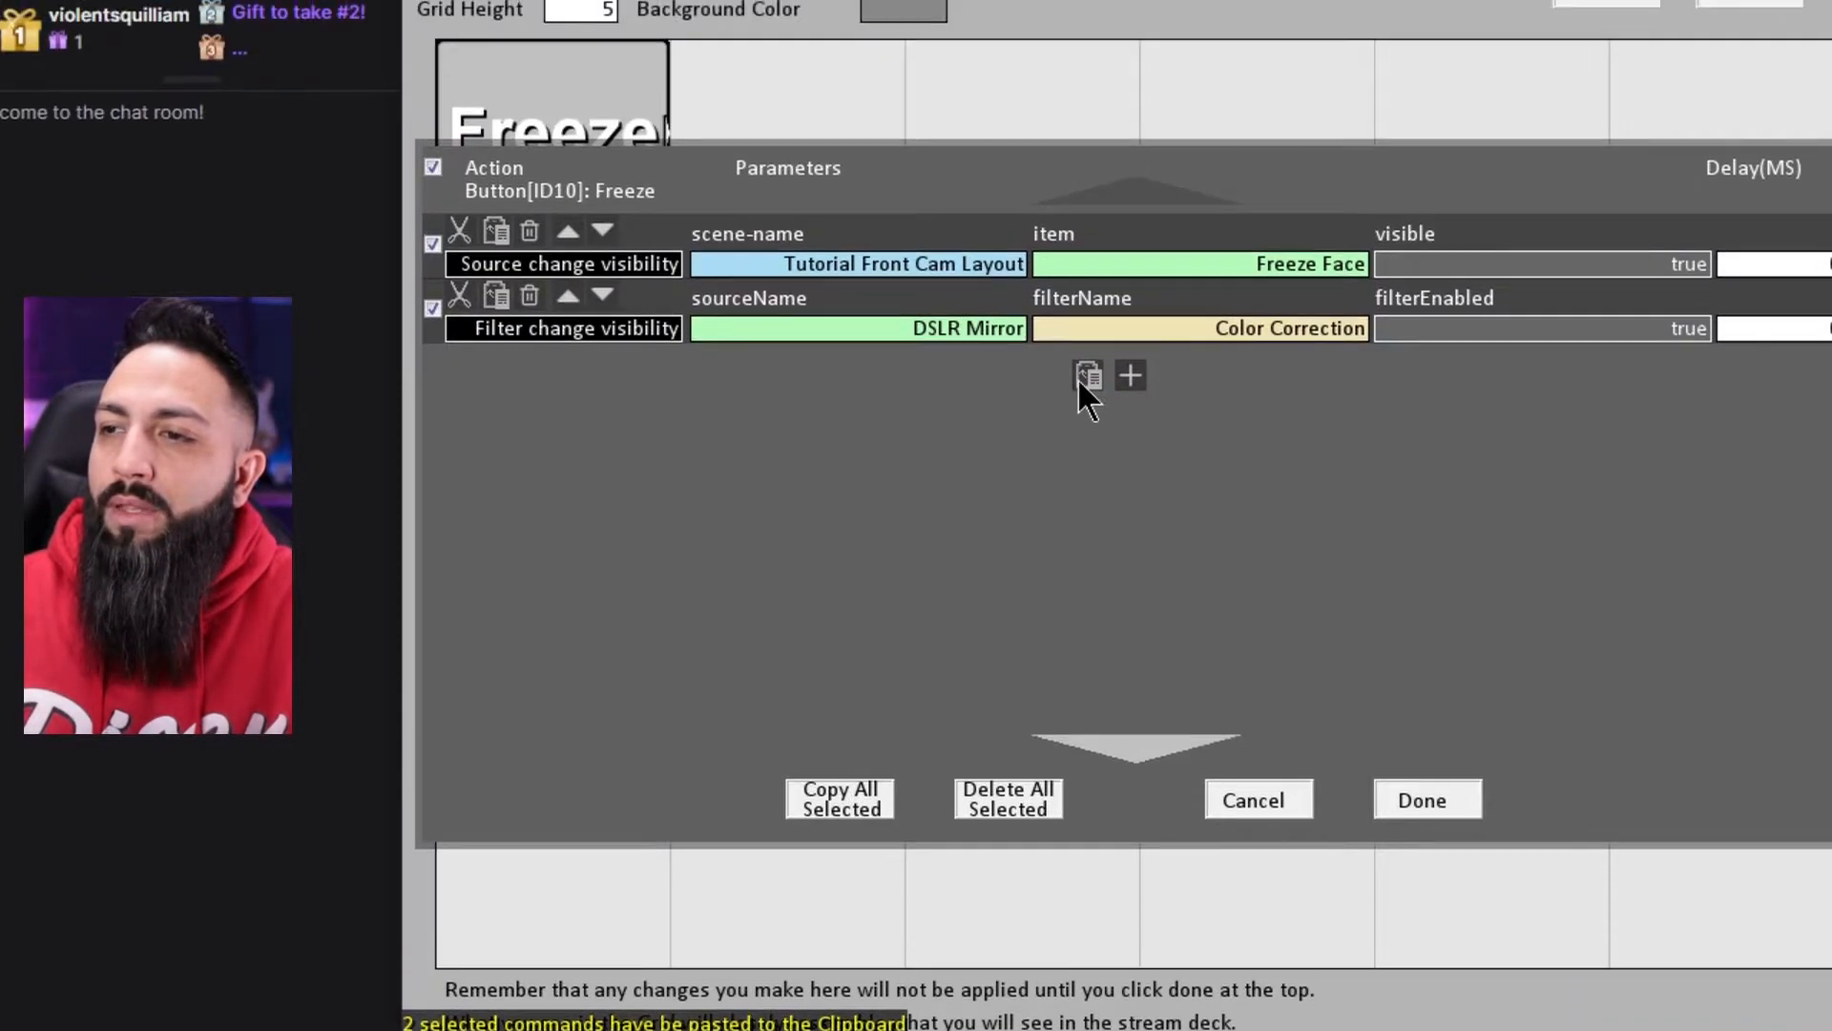
{"action": "left_click", "coordinate": [1088, 471]}
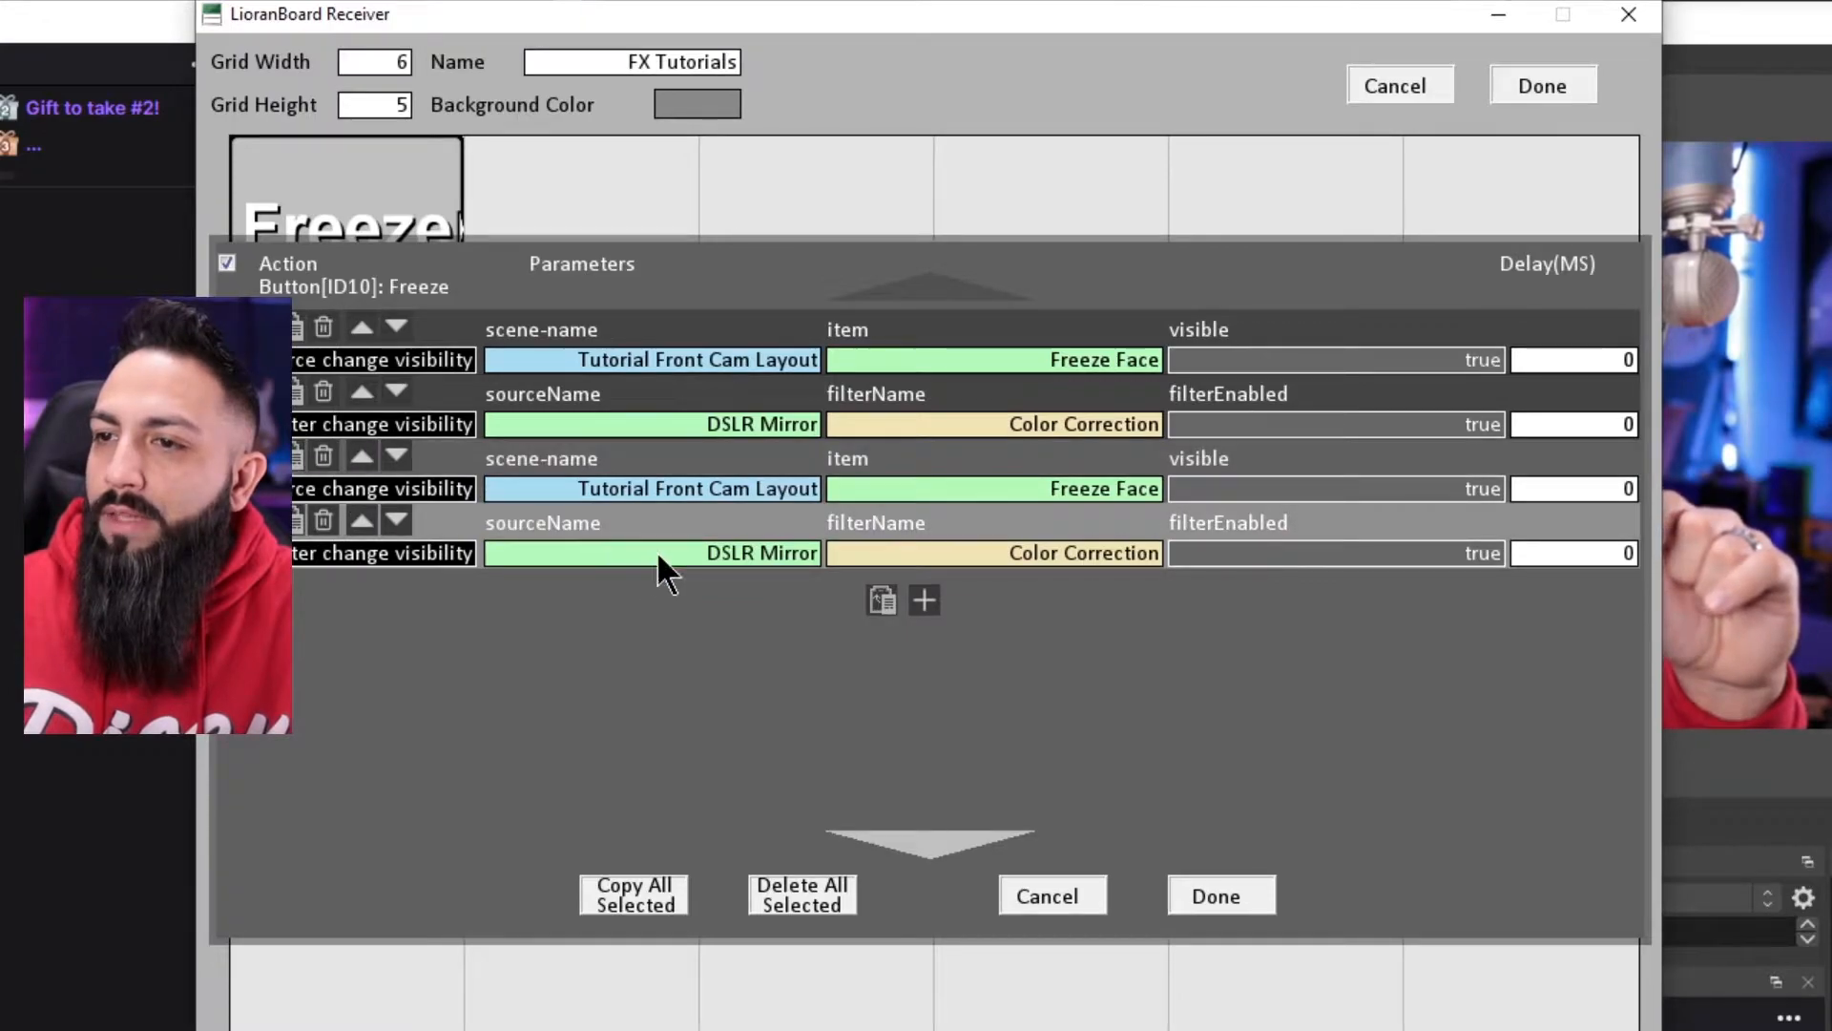
{"action": "left_click", "coordinate": [1450, 489]}
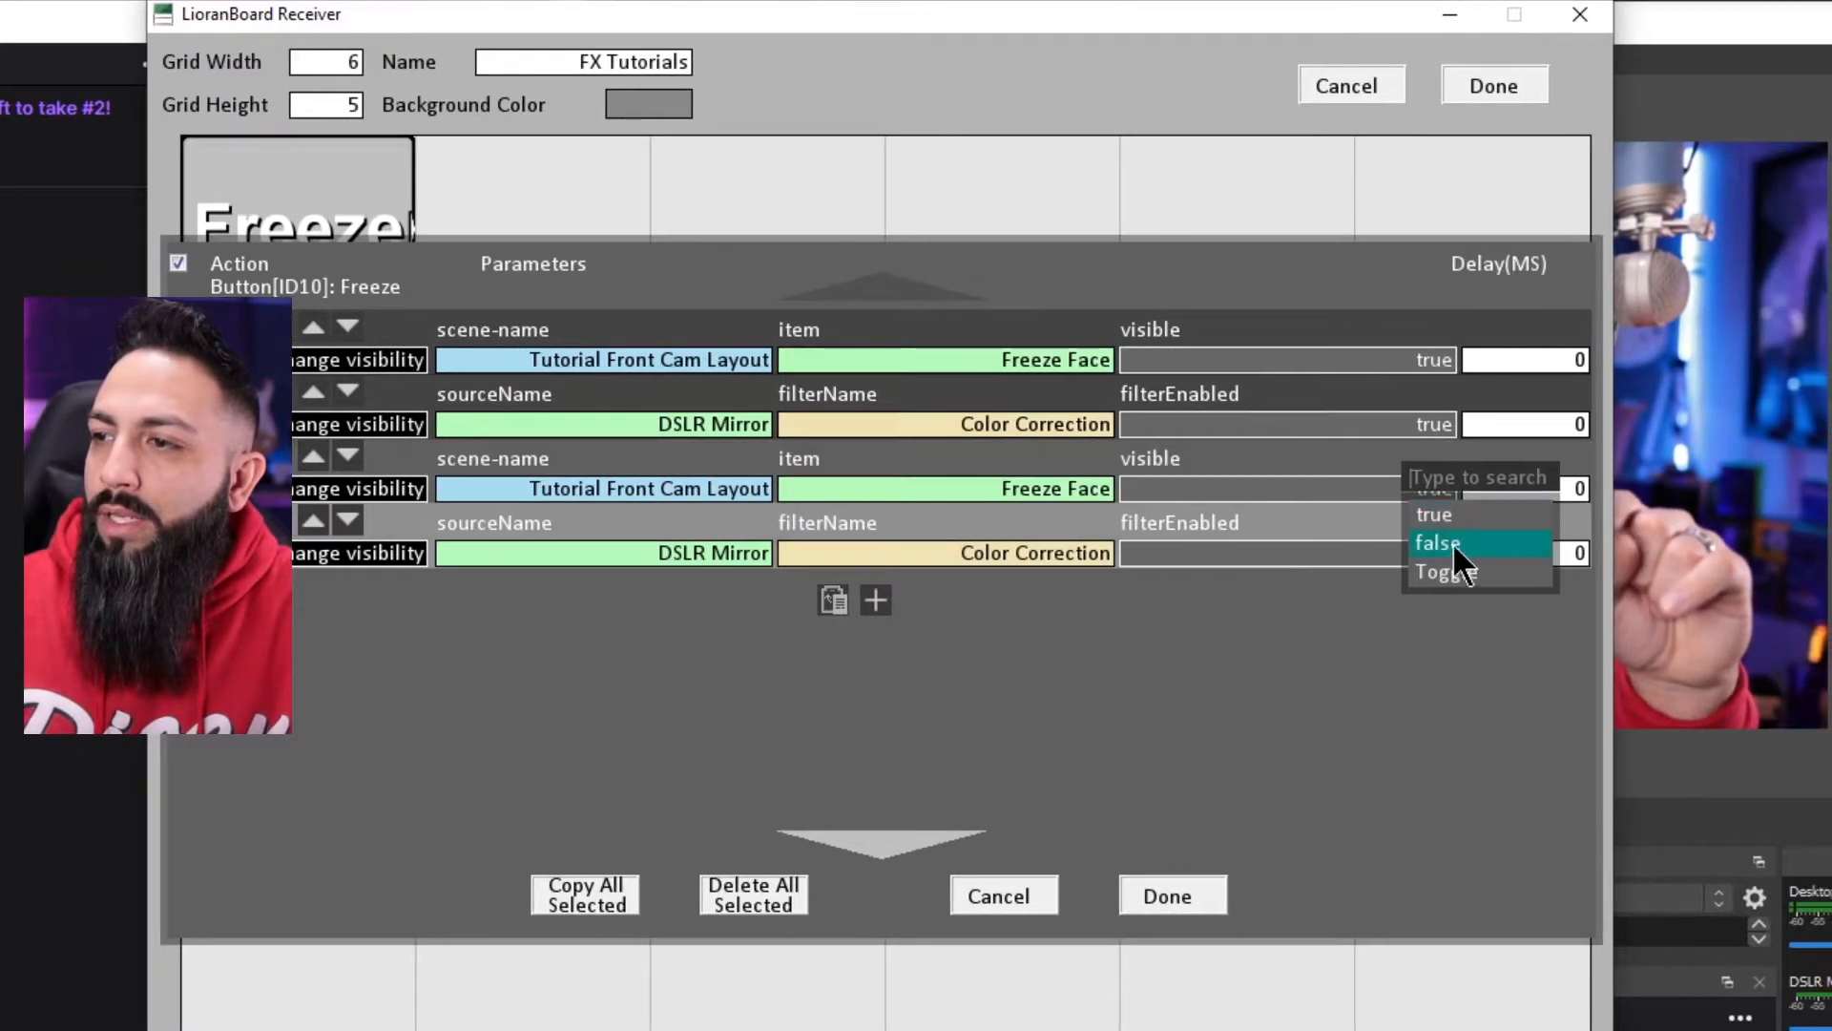
{"action": "left_click", "coordinate": [1452, 545]}
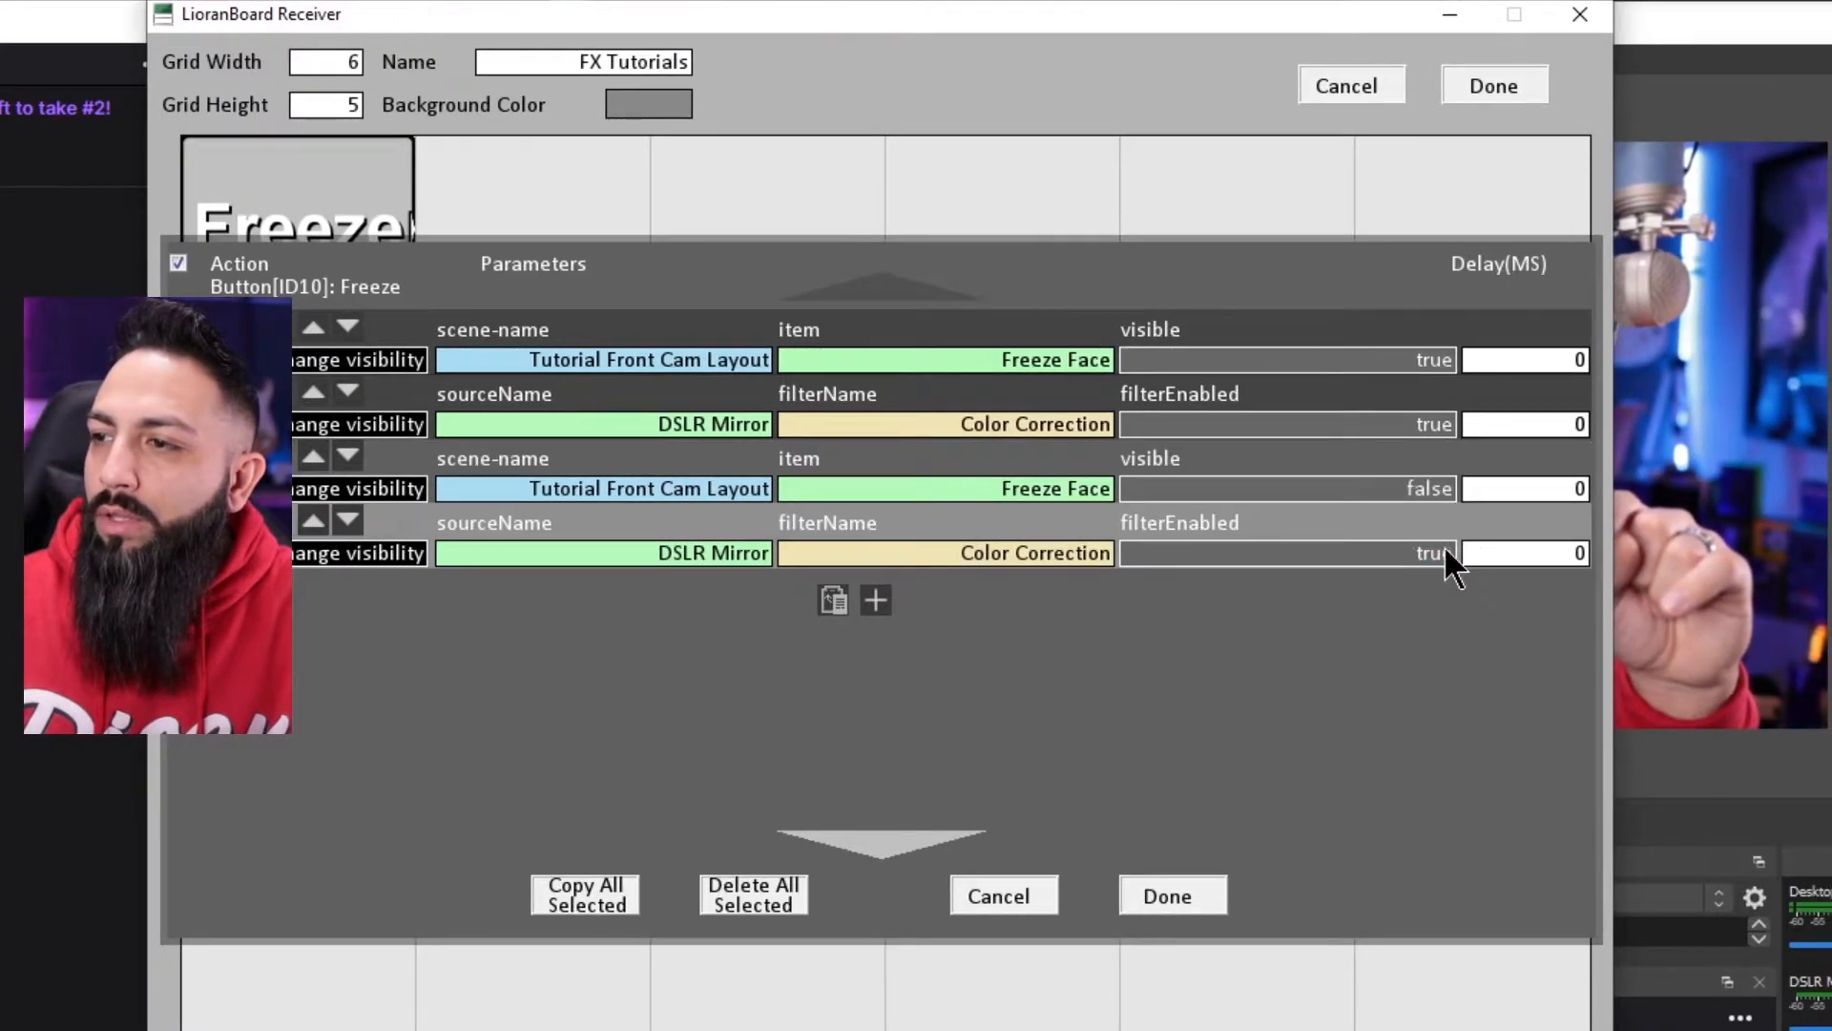
{"action": "left_click", "coordinate": [1413, 553]}
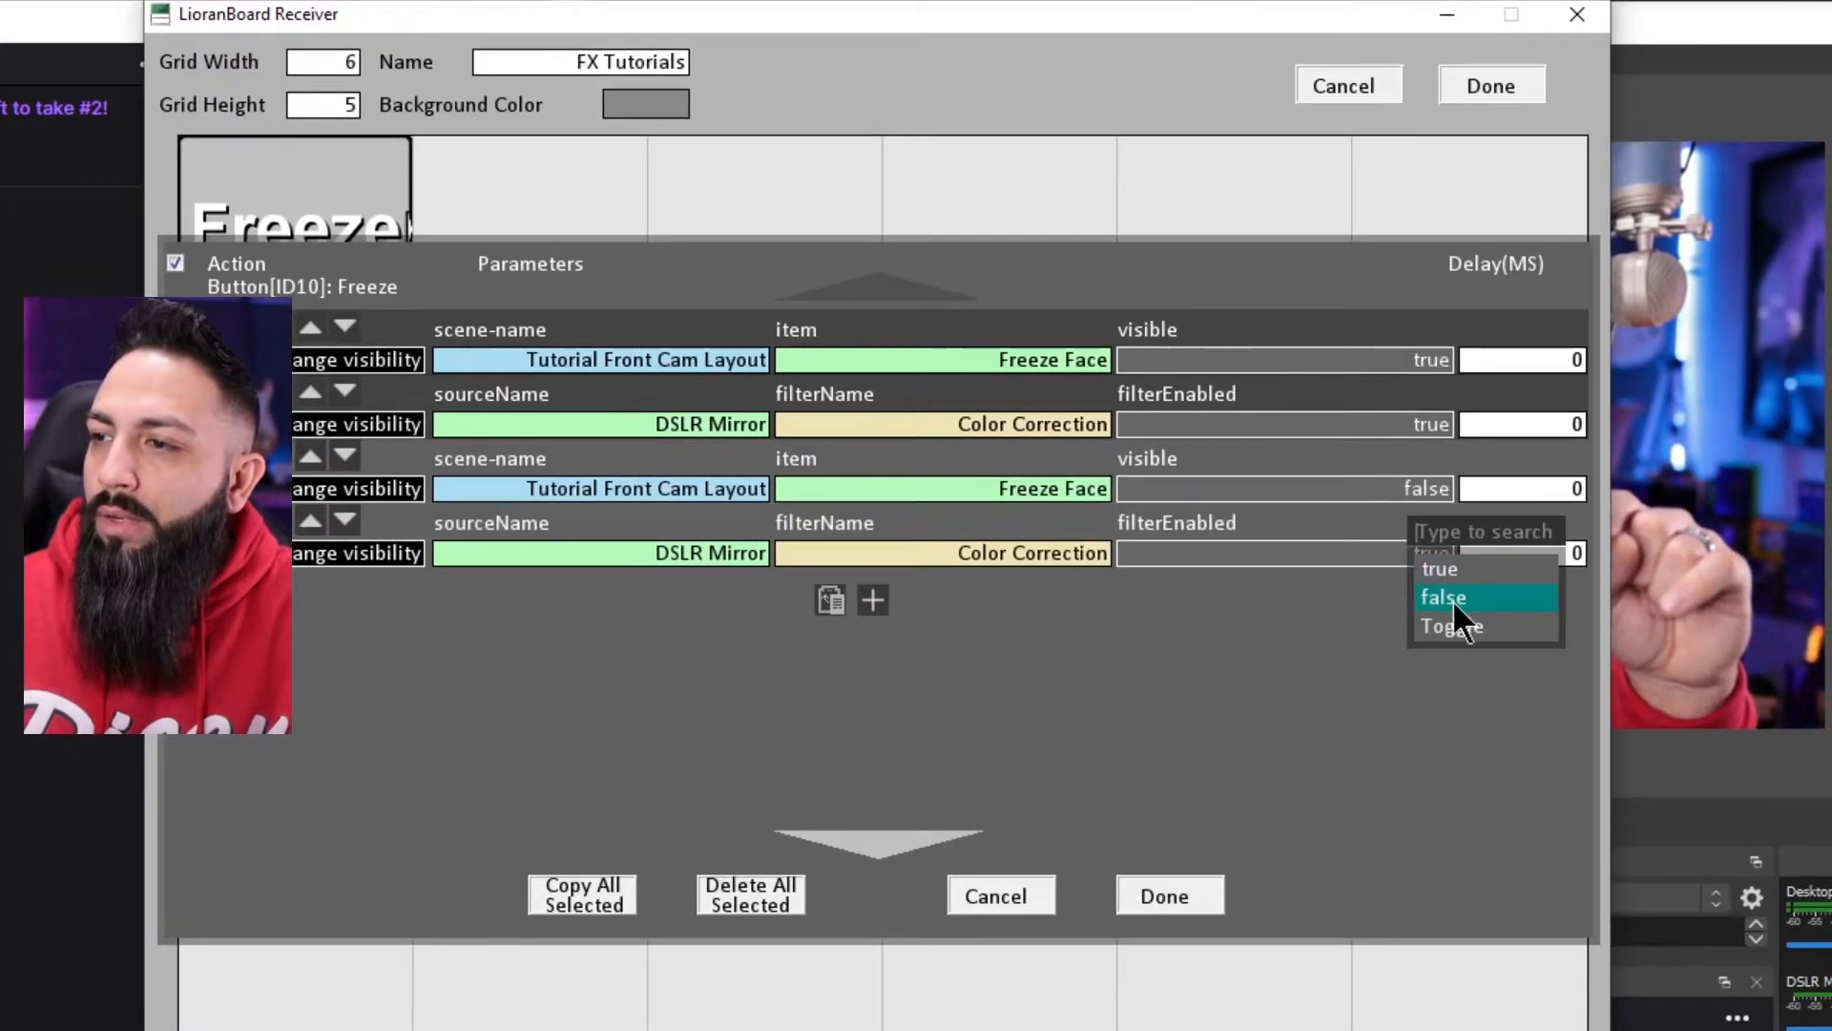
{"action": "left_click", "coordinate": [1446, 597]}
Step: Give both deactivating actions a 10000 ms delay and save the button's commands and the deck
{"action": "left_click", "coordinate": [1492, 489]}
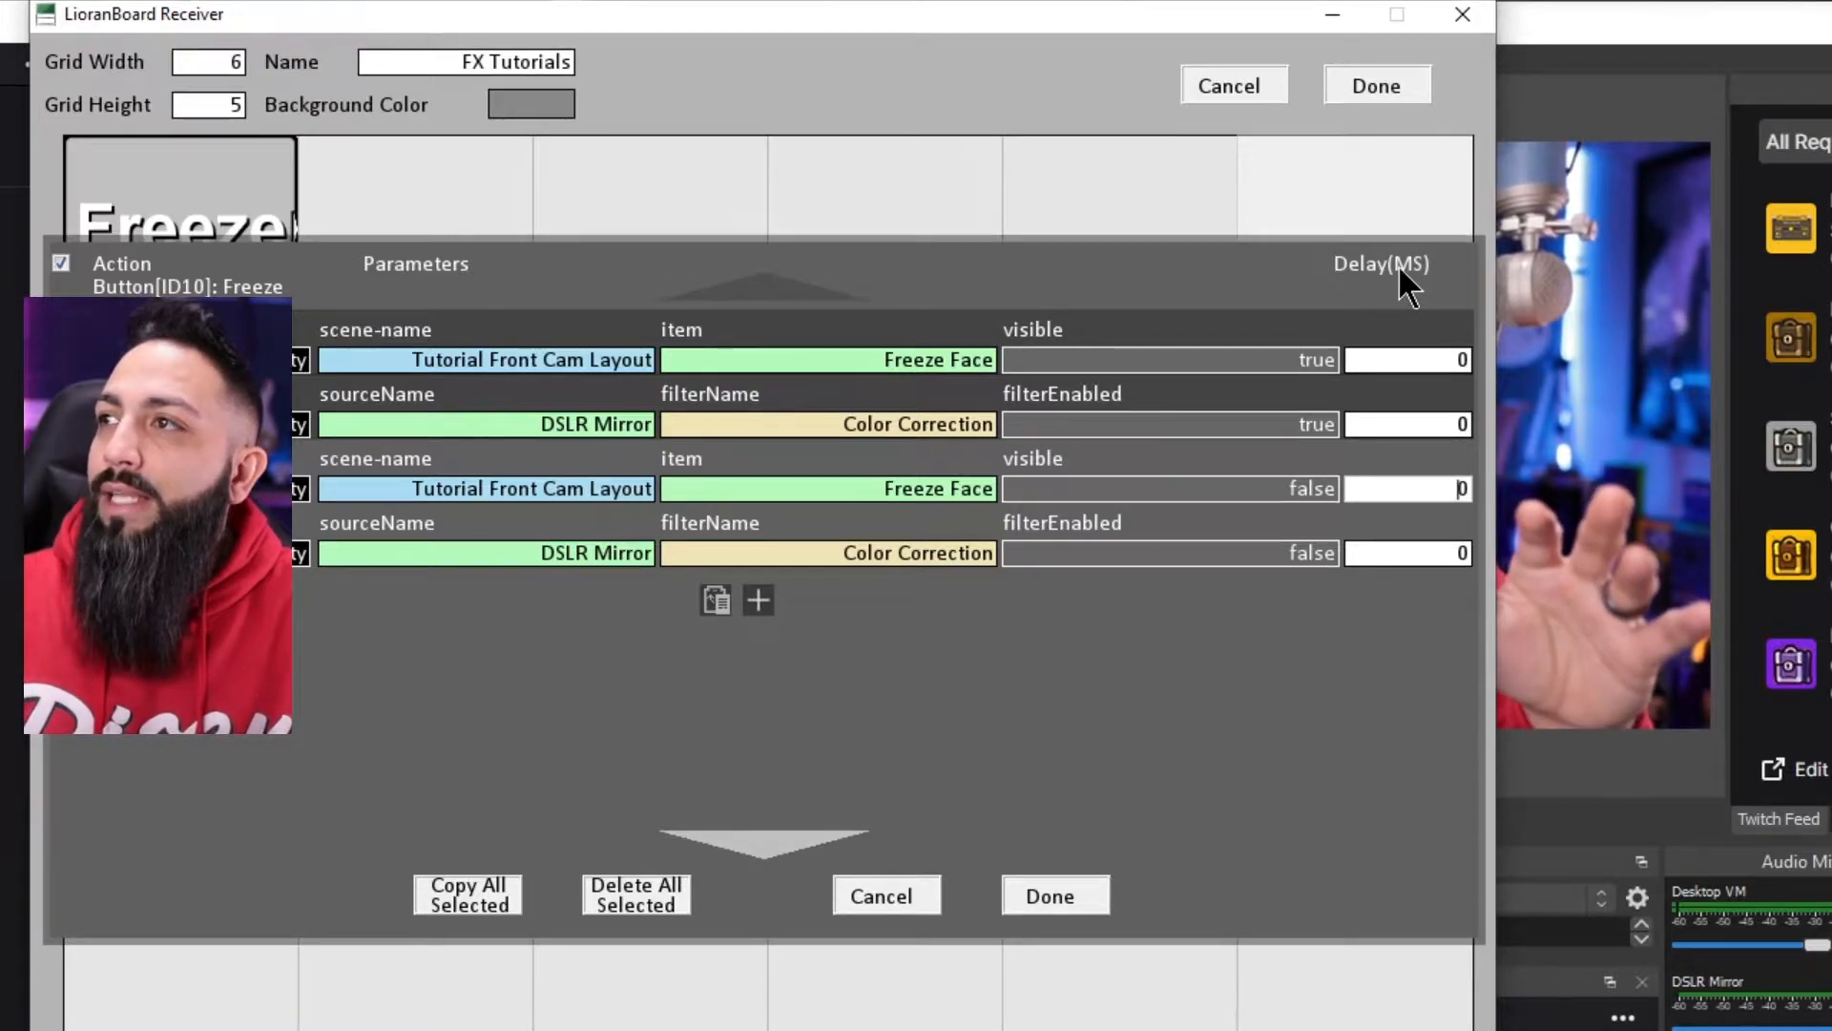
{"action": "type", "text": "10000"}
{"action": "left_click", "coordinate": [1443, 552]}
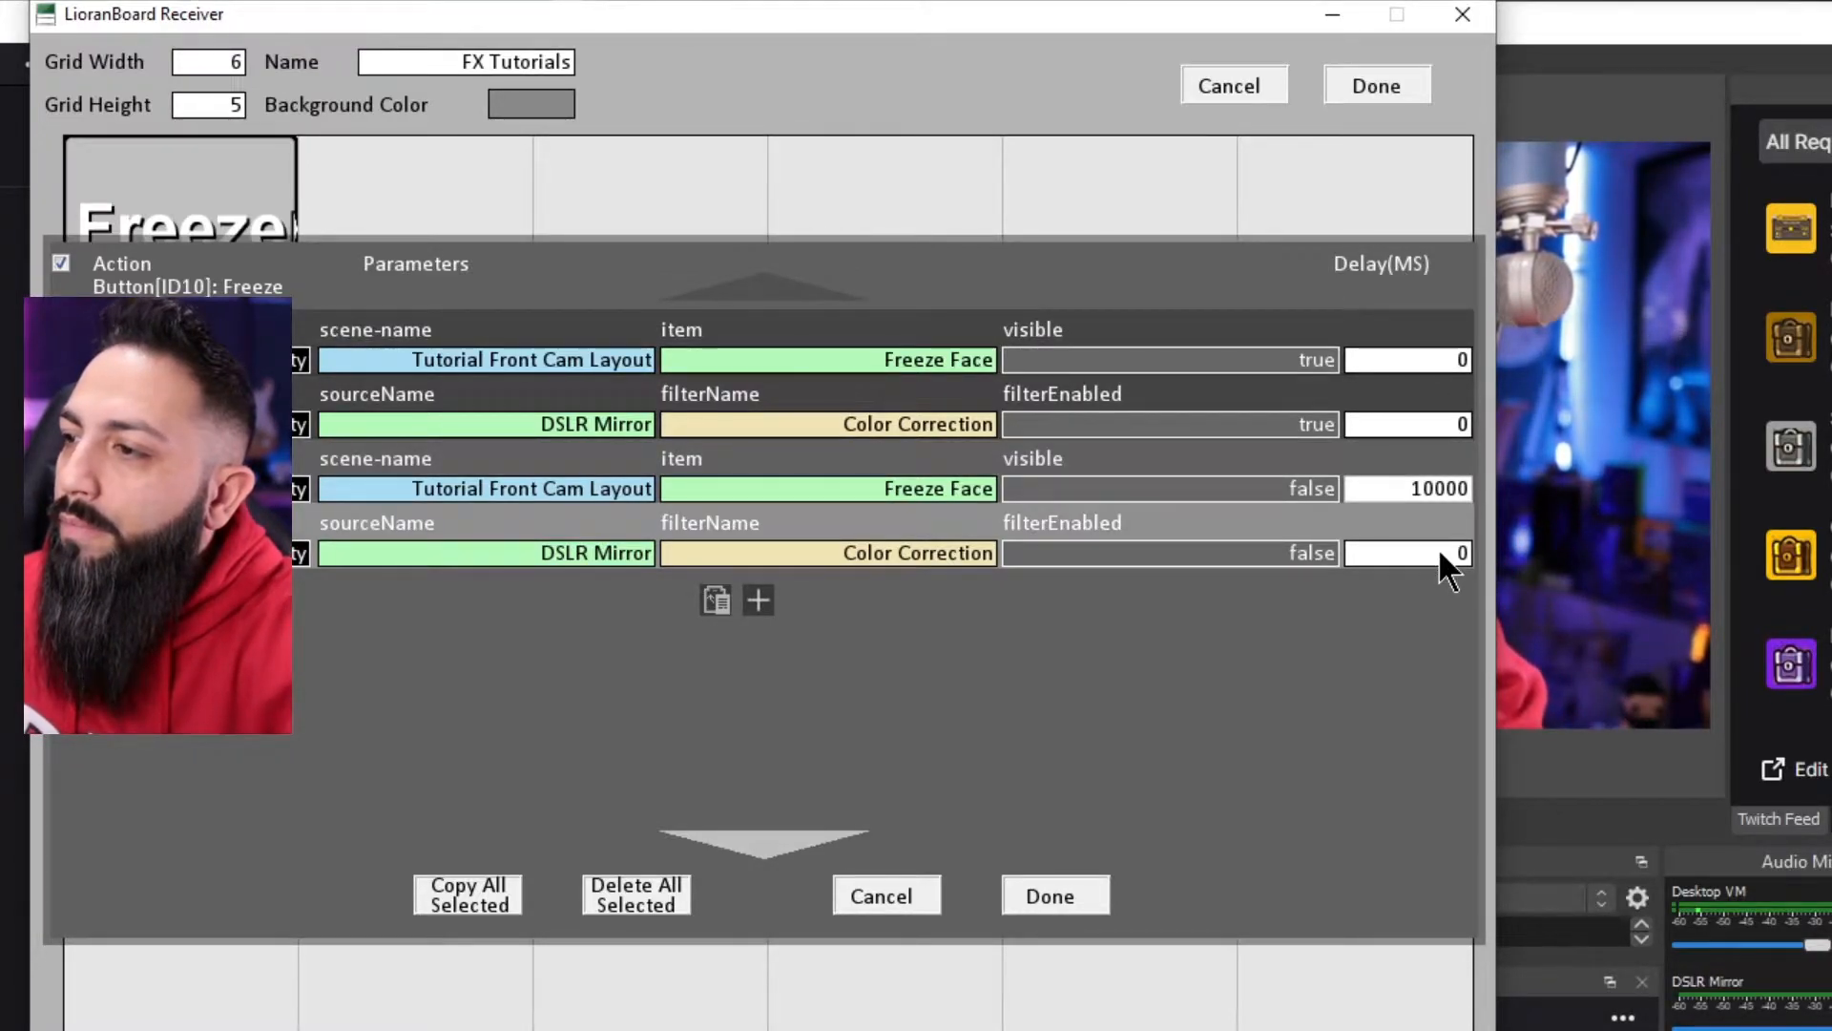
{"action": "type", "text": "10000"}
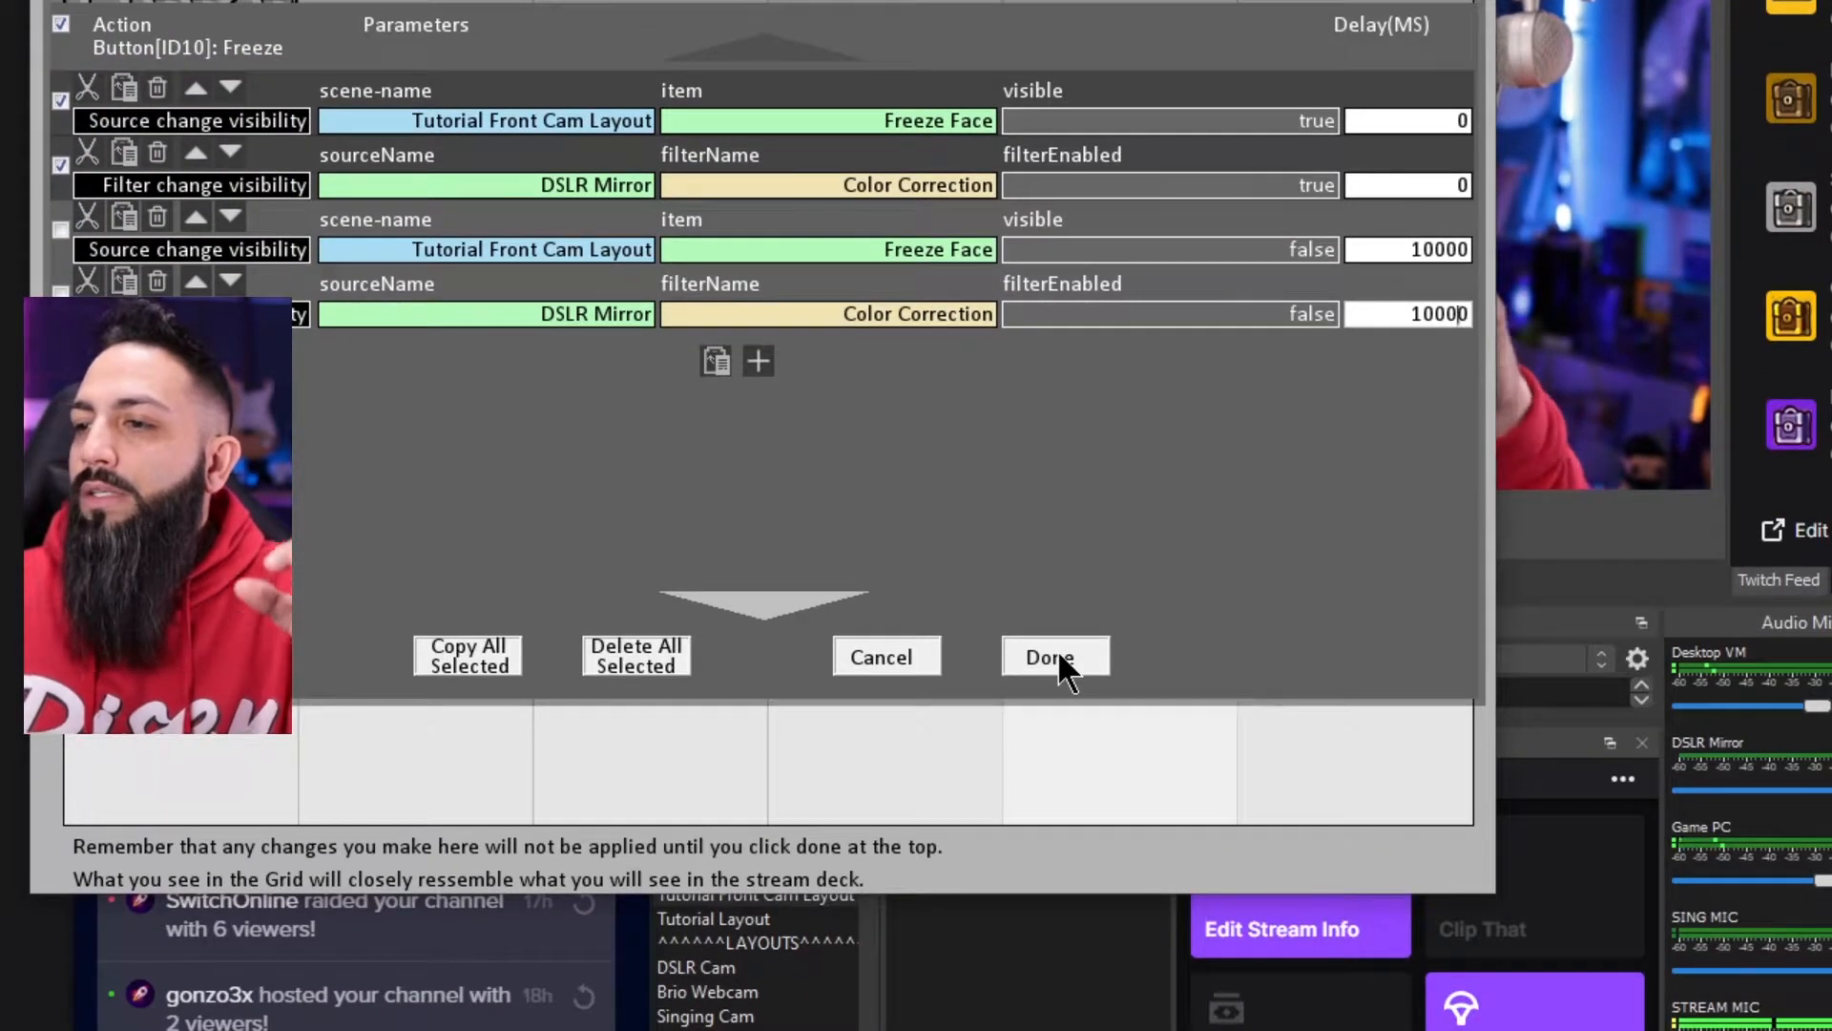
{"action": "left_click", "coordinate": [1057, 650]}
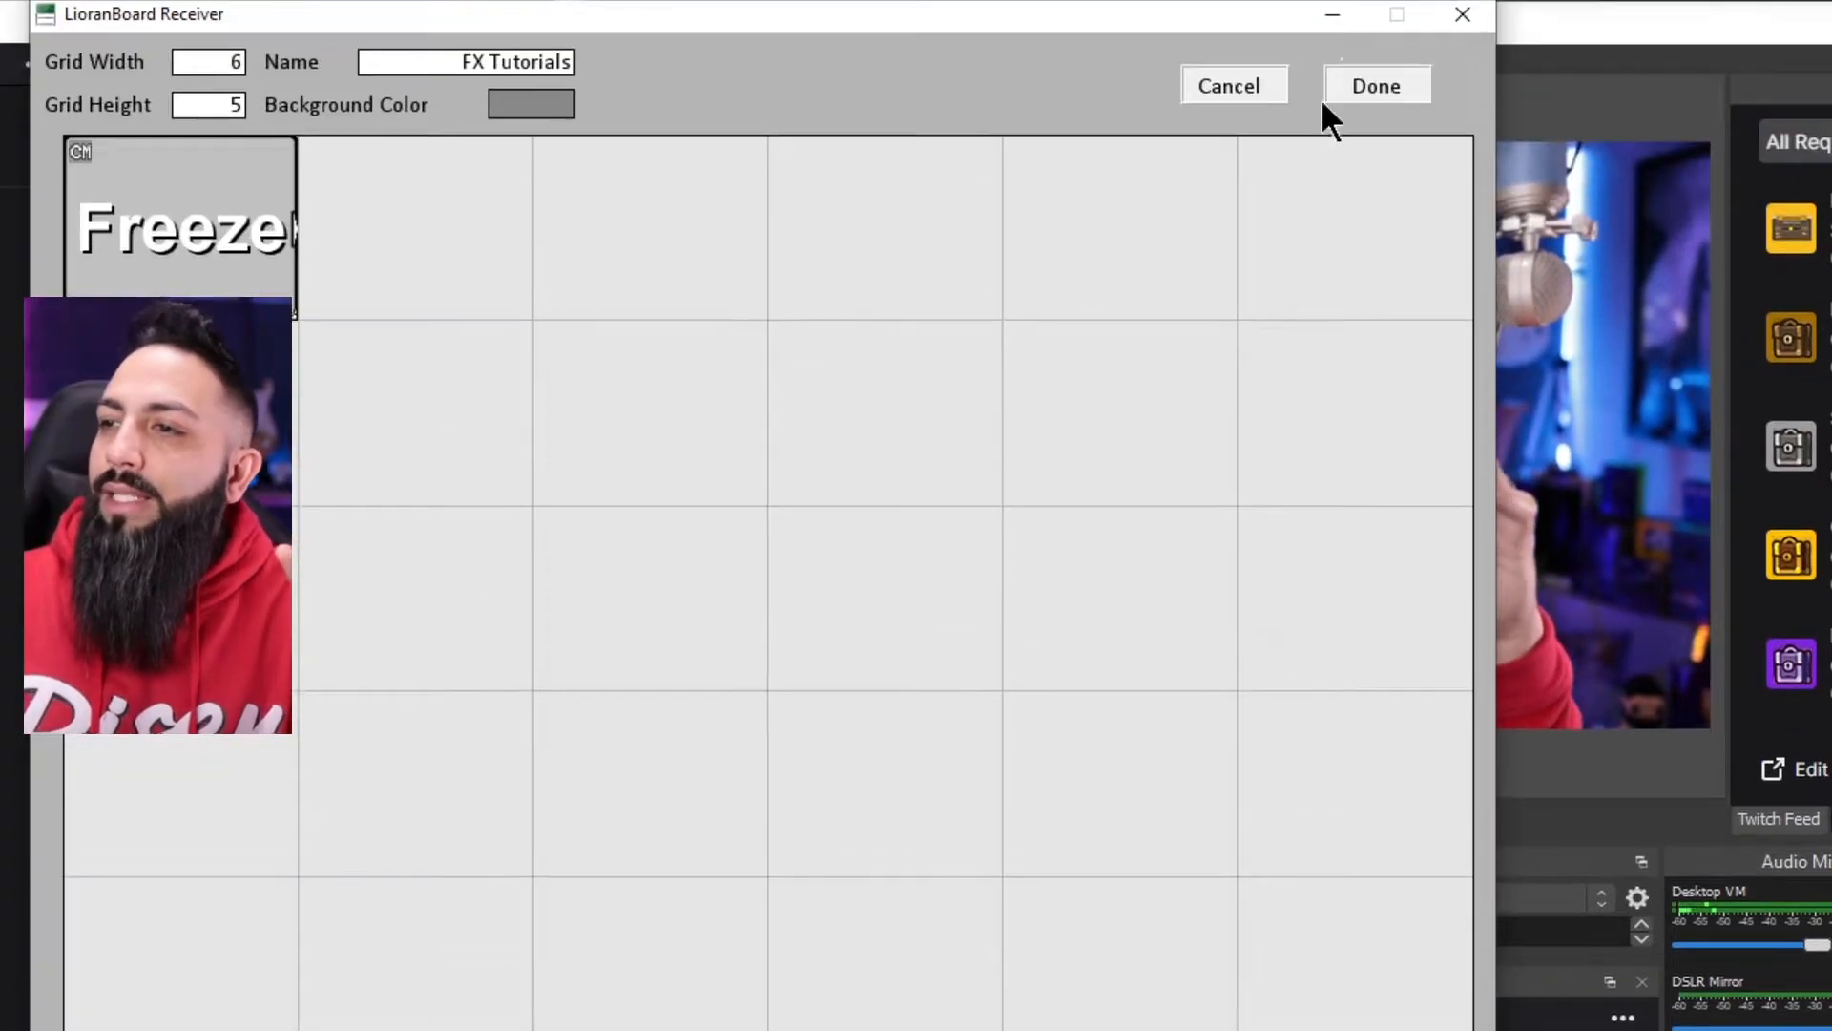
{"action": "left_click", "coordinate": [1378, 80]}
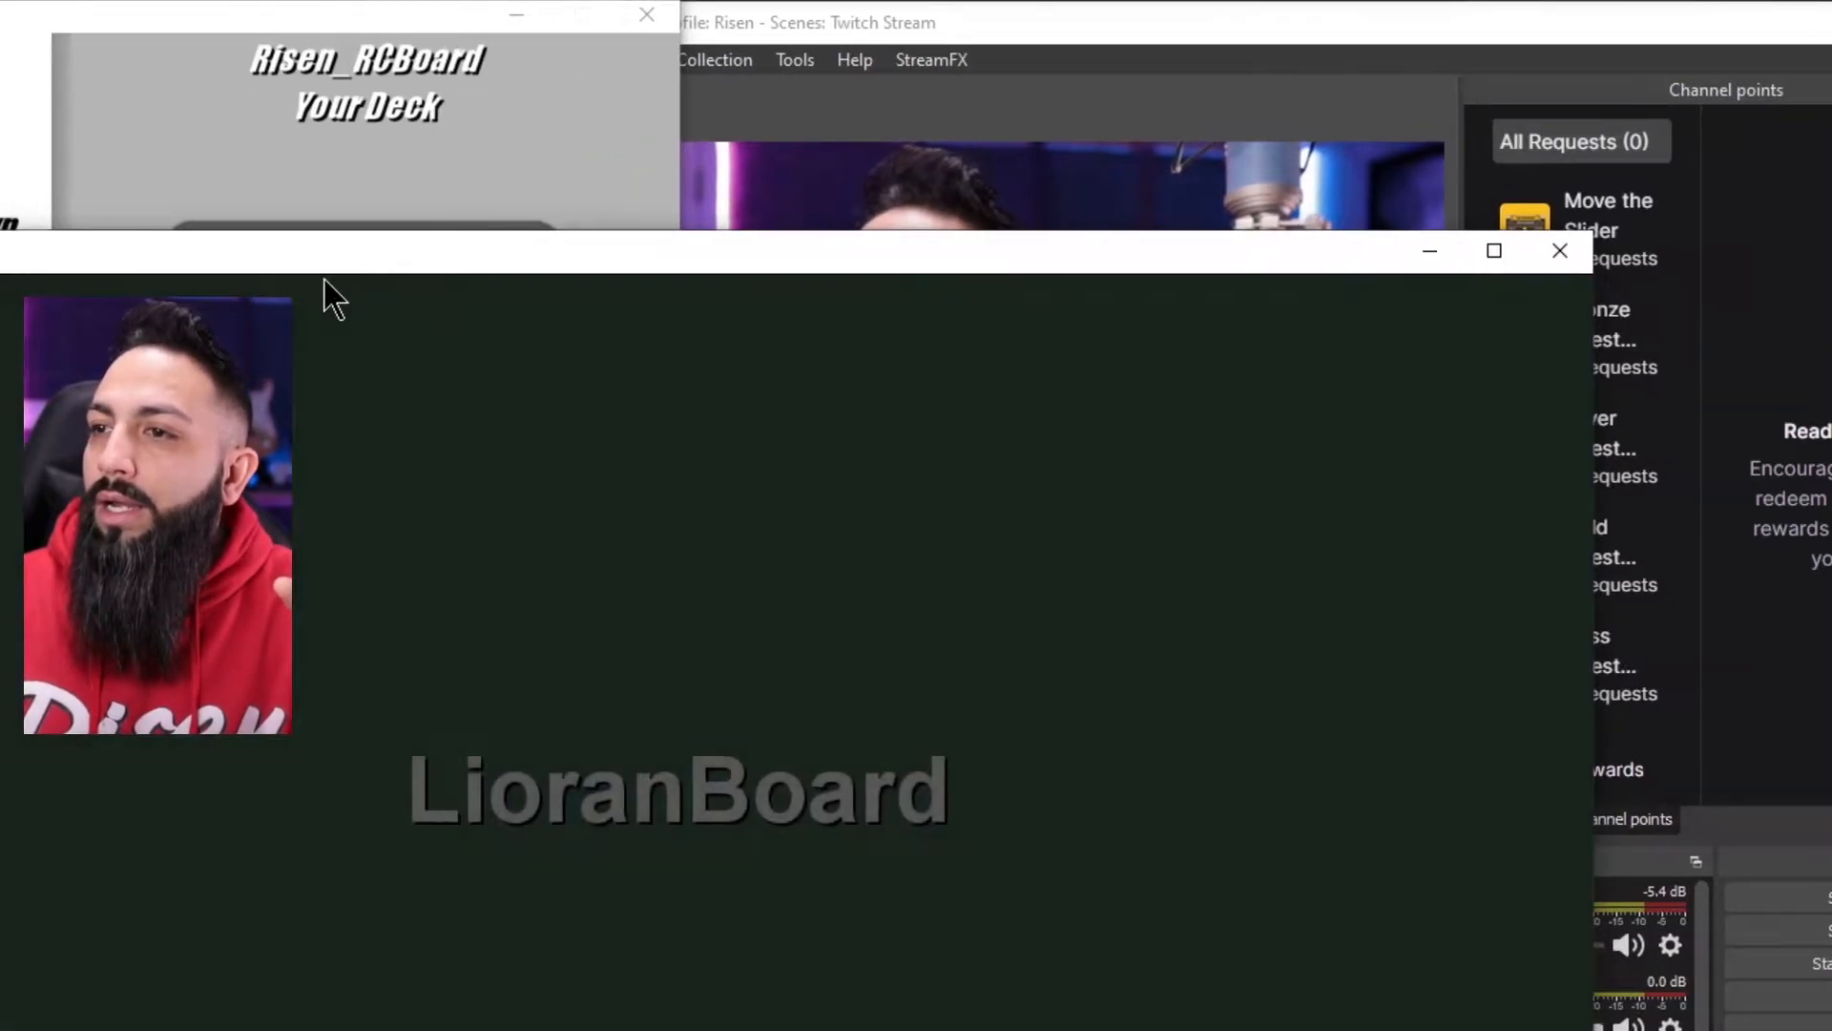
Step: Connect the LioranBoard Stream Deck to deck 3 and trigger its Freeze button
{"action": "left_click_drag", "start_coordinate": [391, 232], "coordinate": [983, 517]}
{"action": "left_click_drag", "start_coordinate": [1494, 535], "coordinate": [1827, 744]}
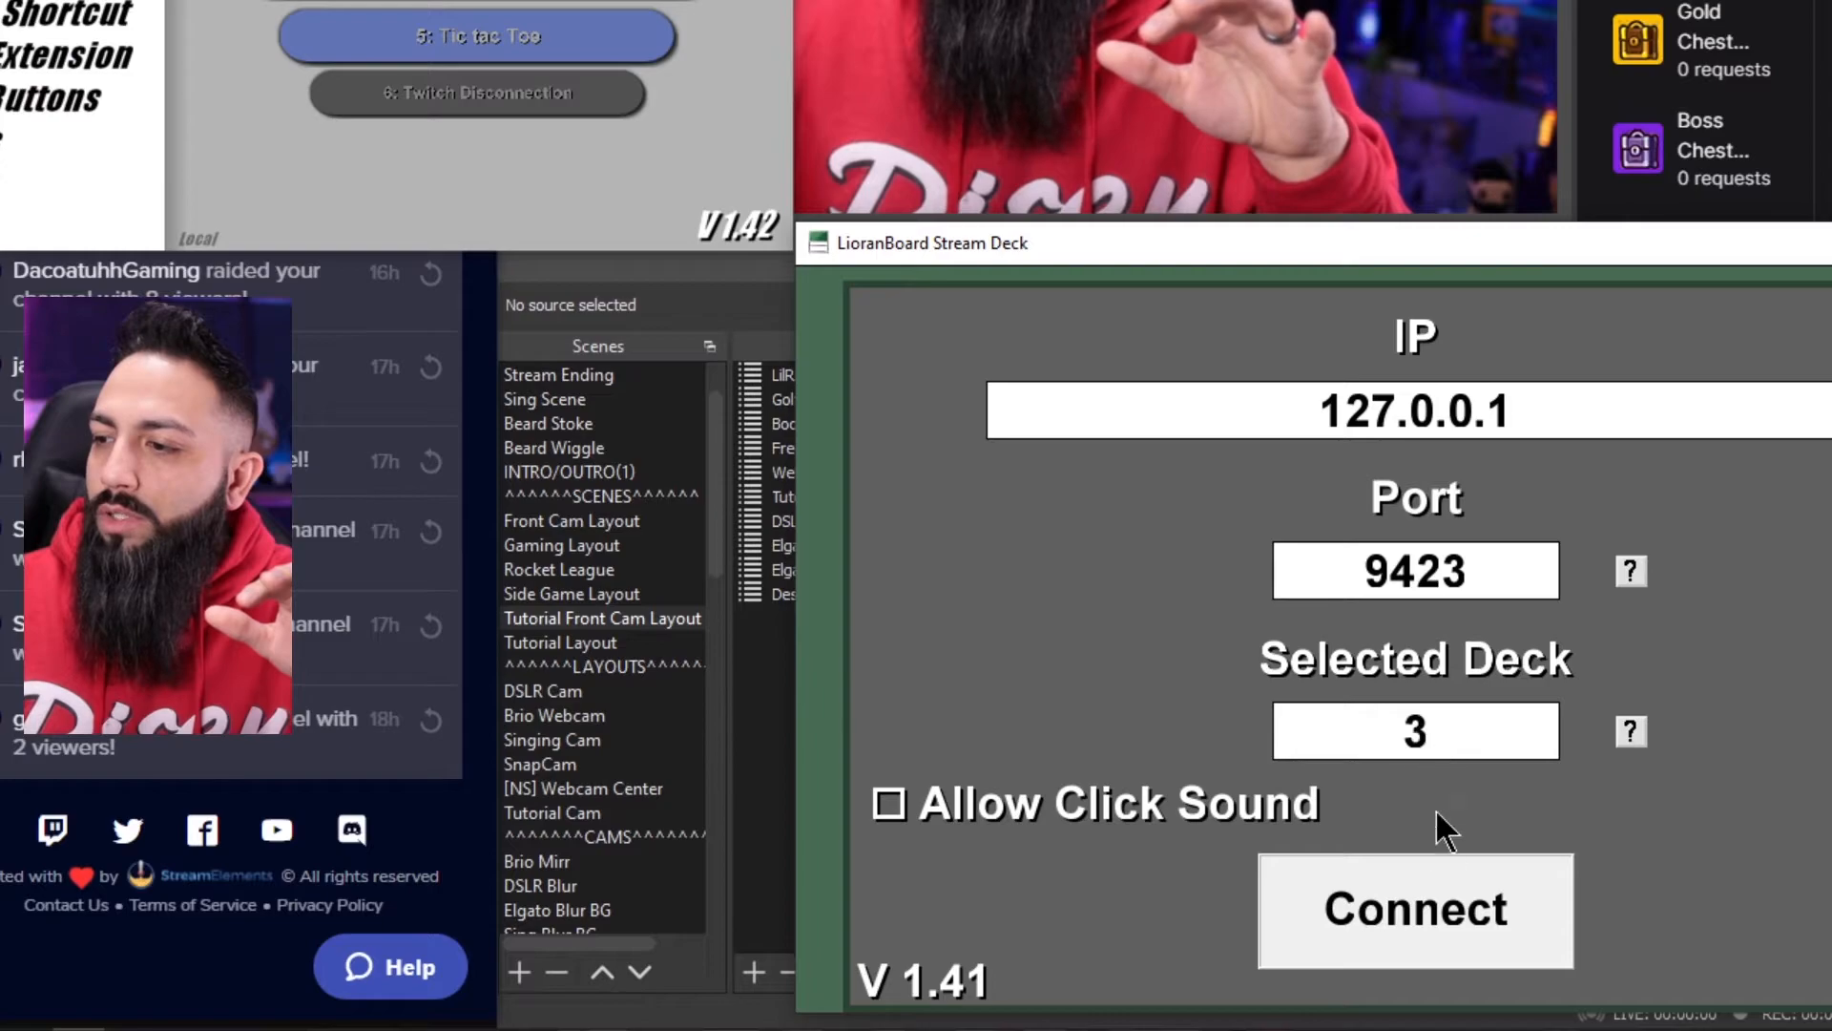
{"action": "left_click", "coordinate": [1412, 906]}
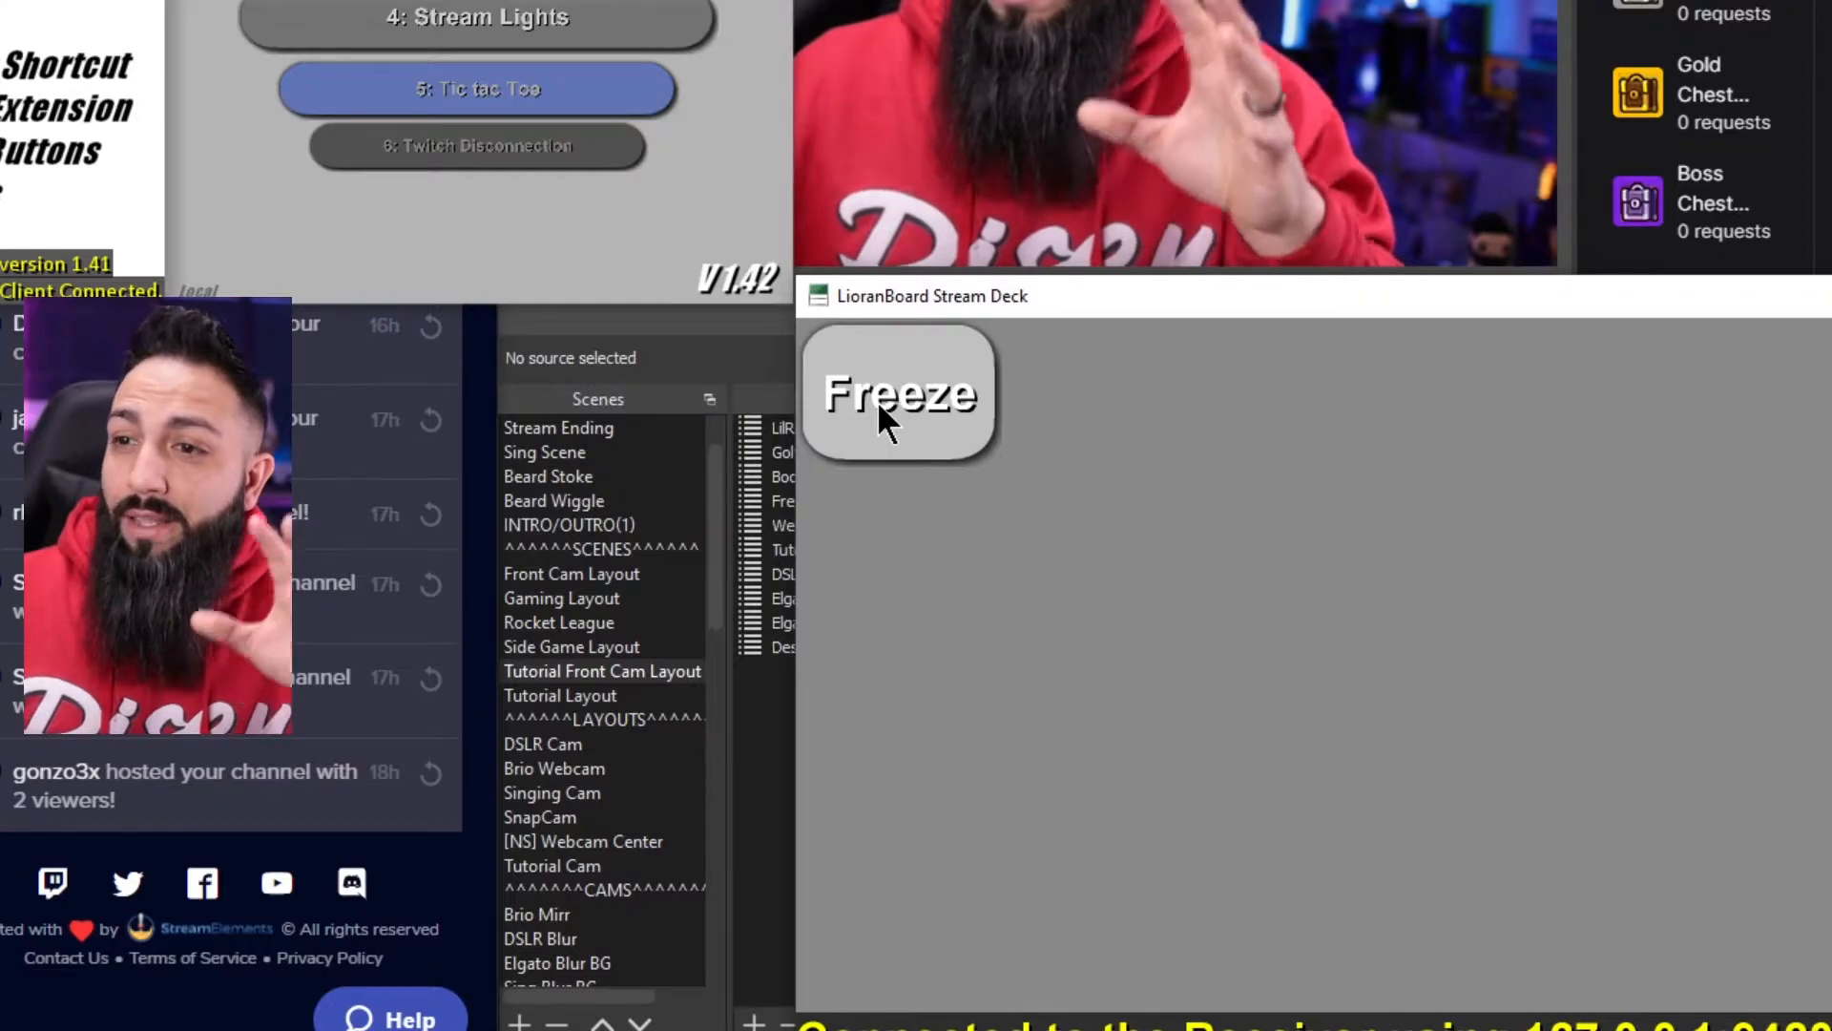
{"action": "left_click", "coordinate": [878, 400]}
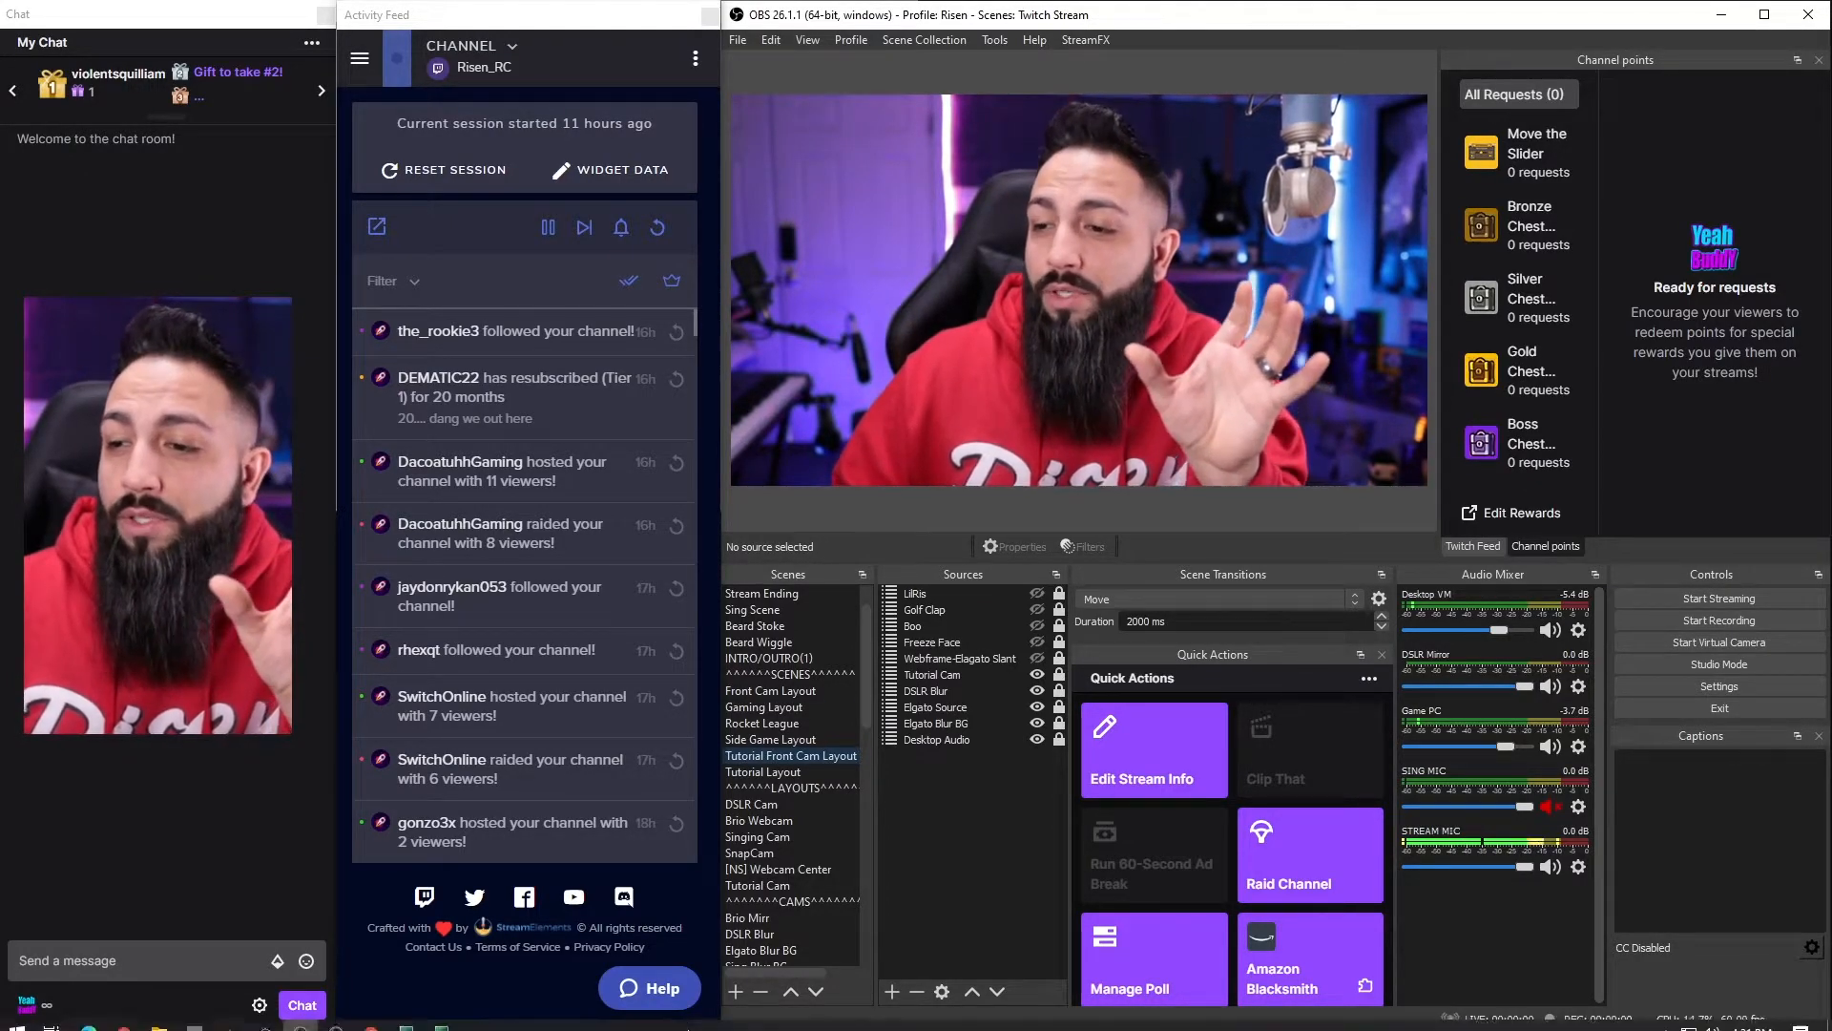
Step: Return to the LioranBoard Receiver and add a new sound effect entry to the Freeze button
{"action": "left_click", "coordinate": [408, 1017]}
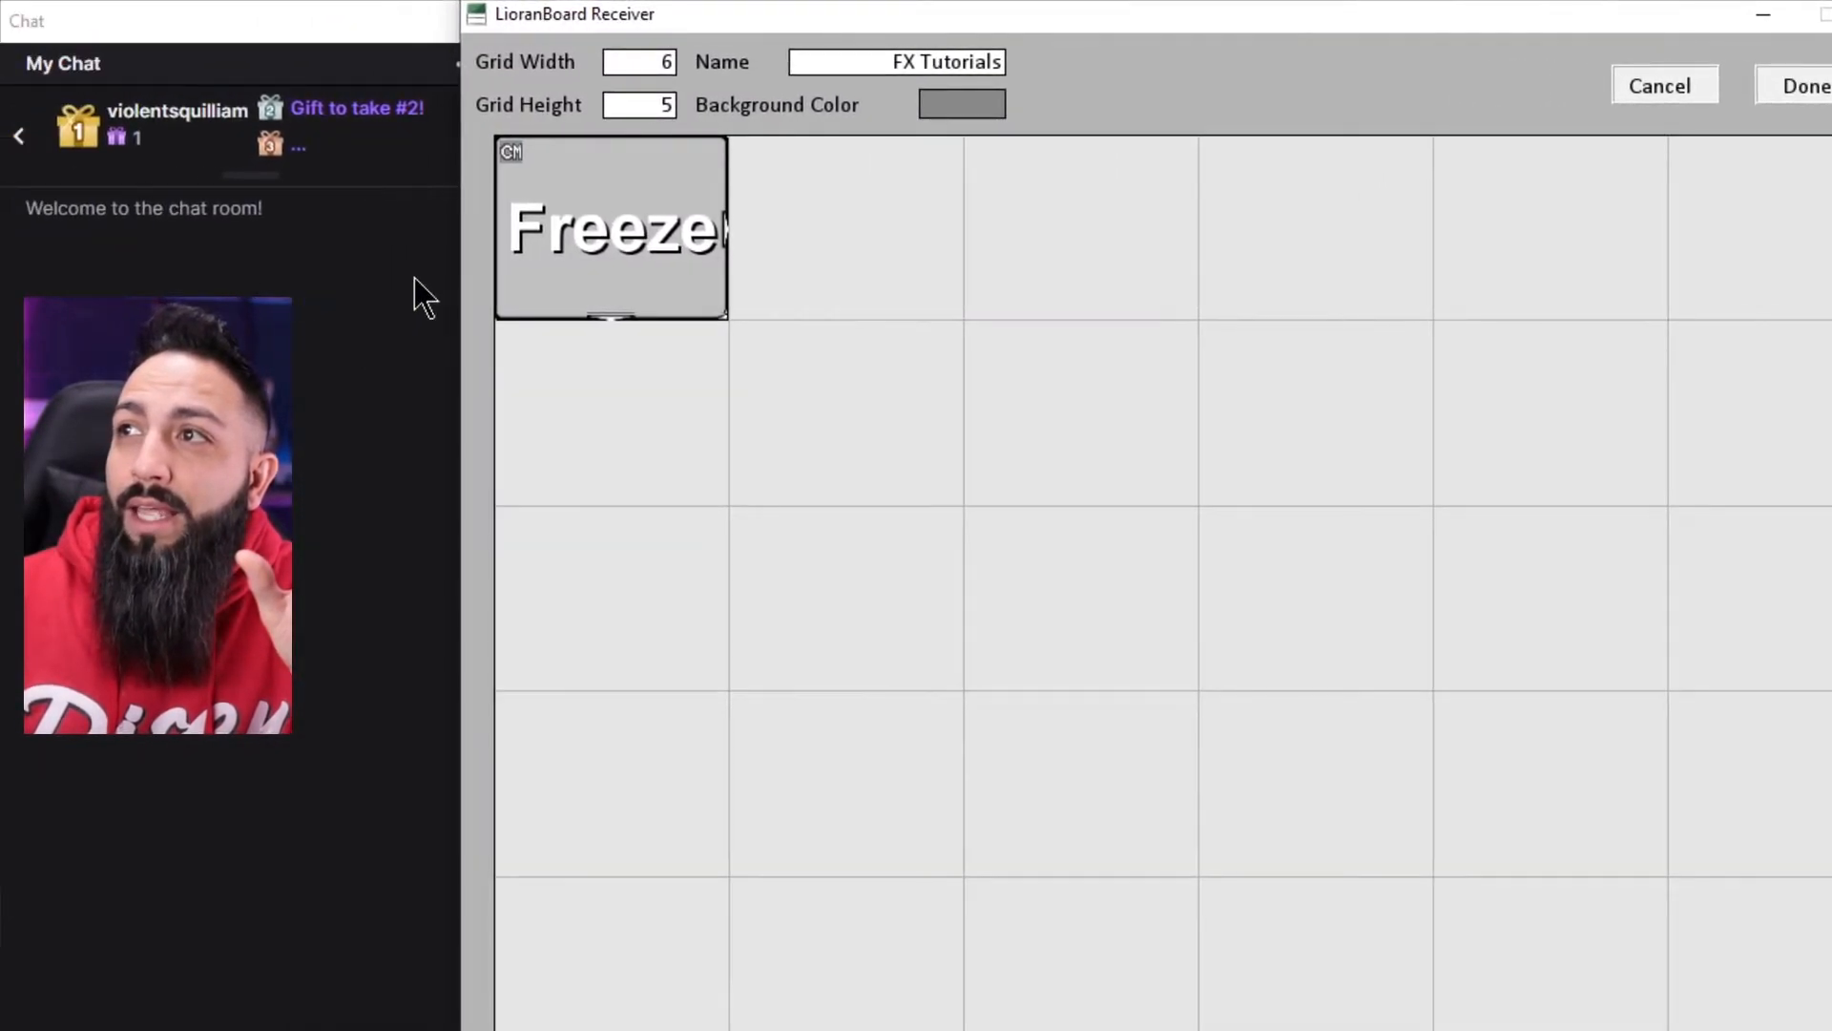
{"action": "right_click", "coordinate": [563, 261]}
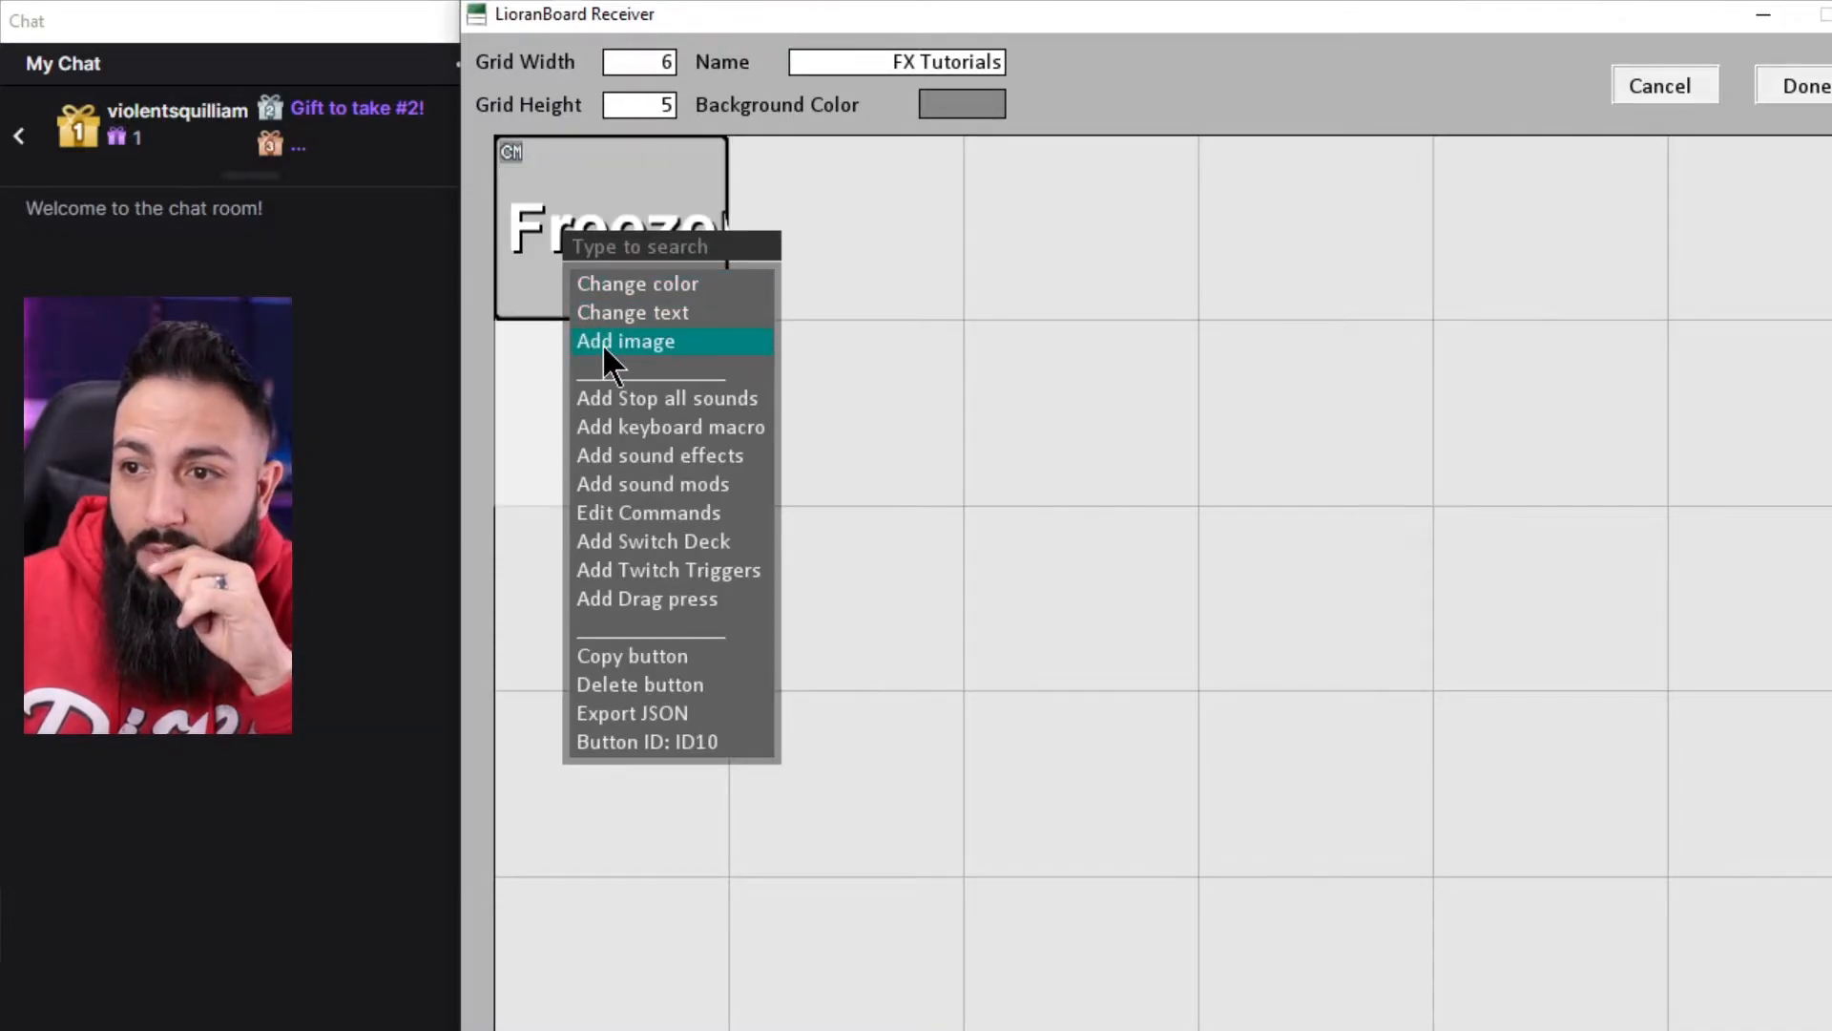
{"action": "left_click", "coordinate": [654, 452]}
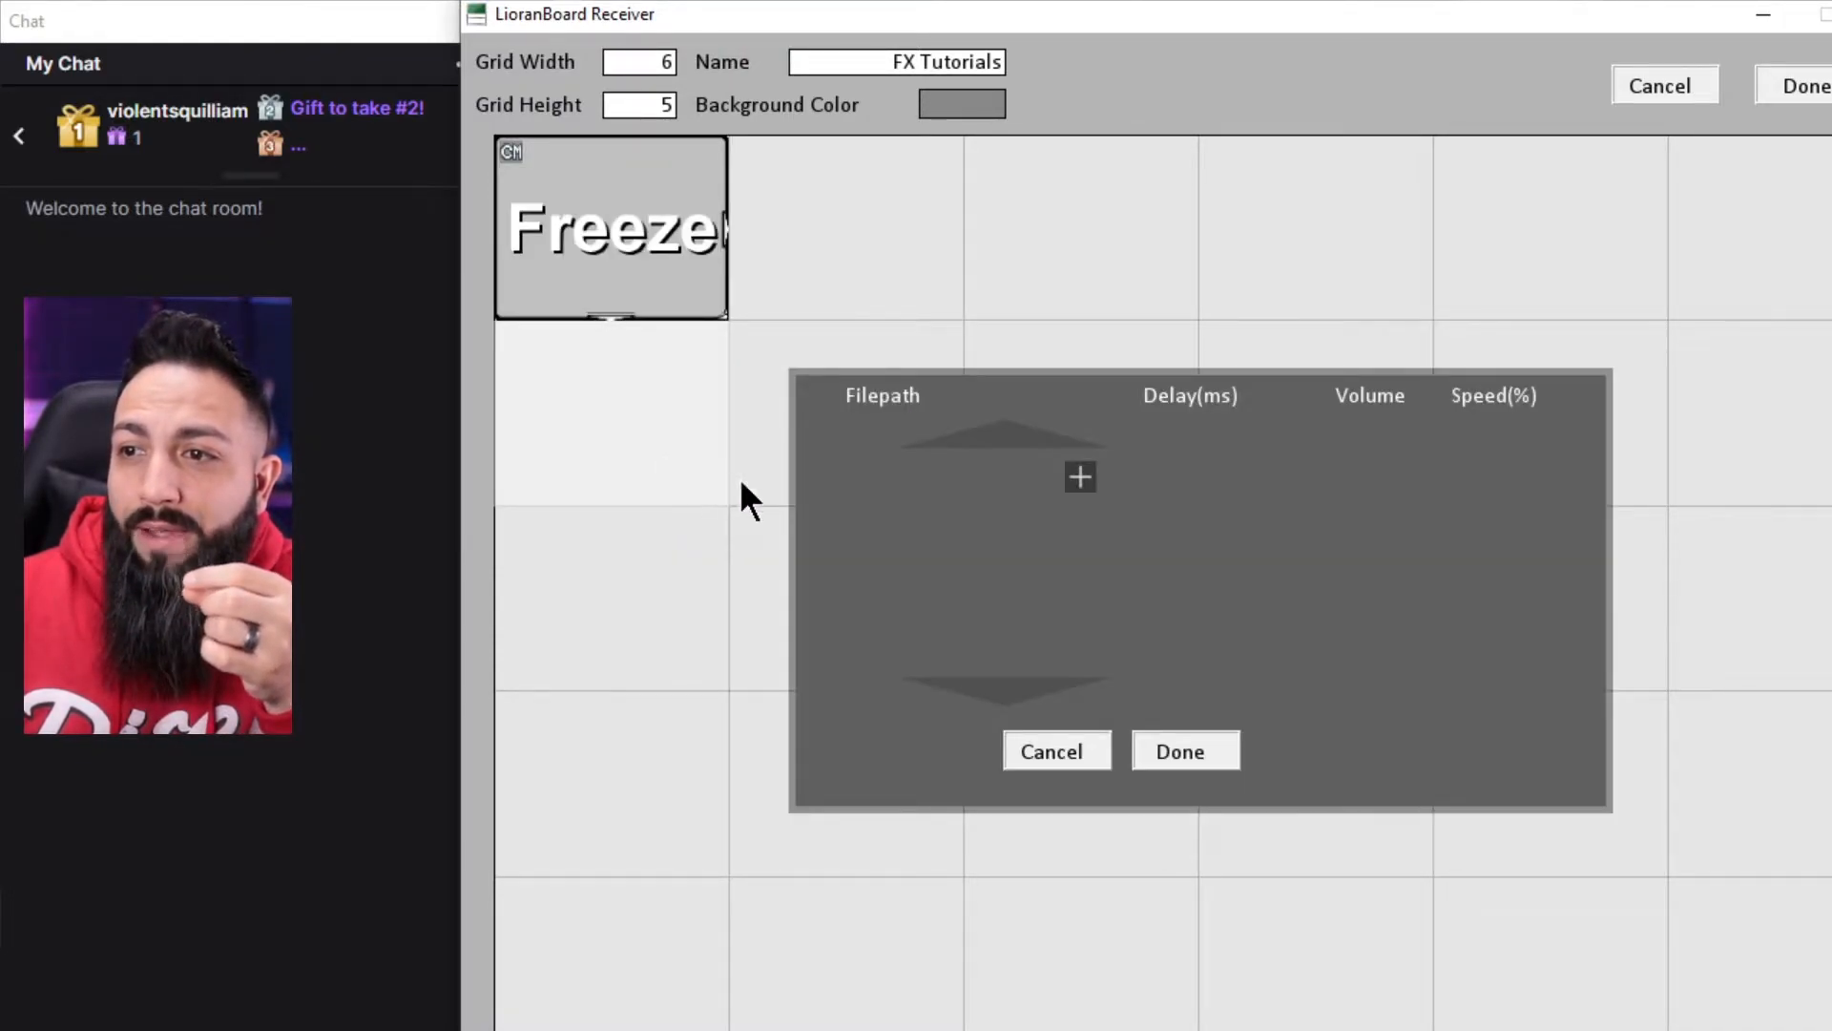
{"action": "left_click", "coordinate": [1080, 477]}
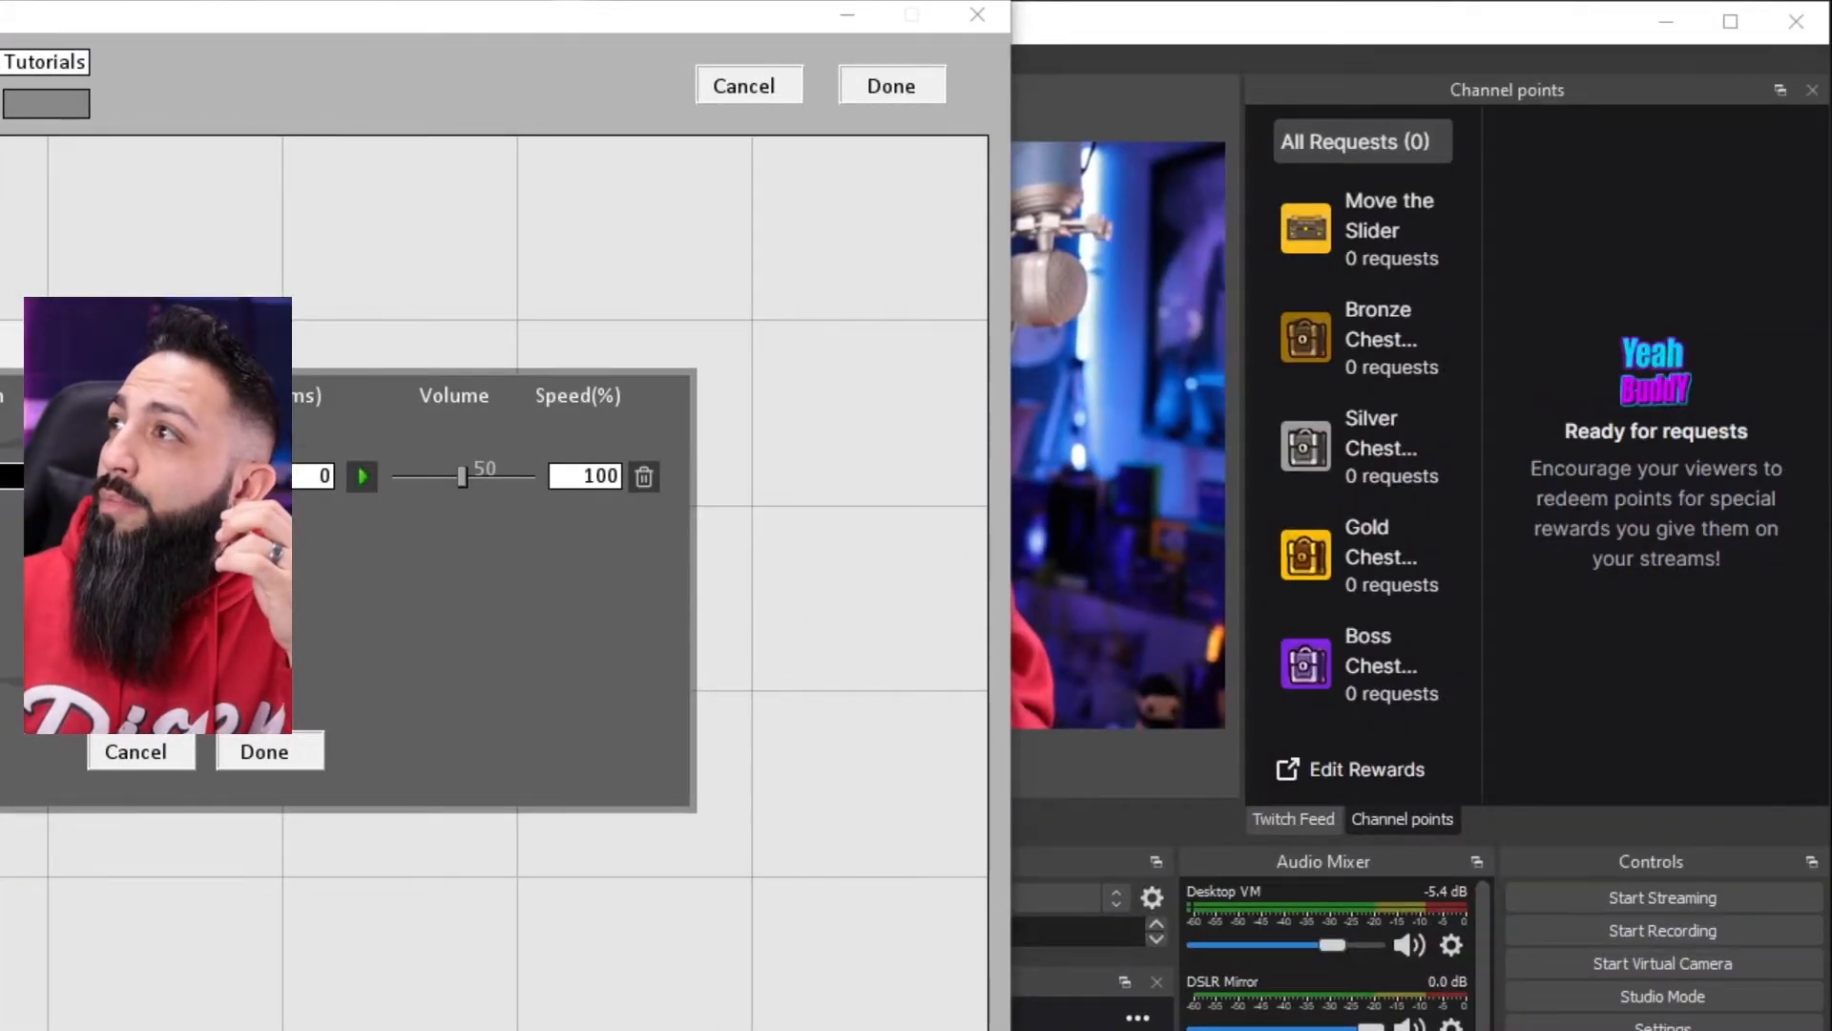
Step: Load Fluffy duck short.ogg from the Game Sounds folder on the Games (F:) drive as the sound effect
{"action": "left_click_drag", "start_coordinate": [973, 2], "coordinate": [466, 387]}
{"action": "scroll", "coordinate": [287, 782], "scroll_direction": "down", "scroll_amount": 1}
{"action": "left_click", "coordinate": [387, 579]}
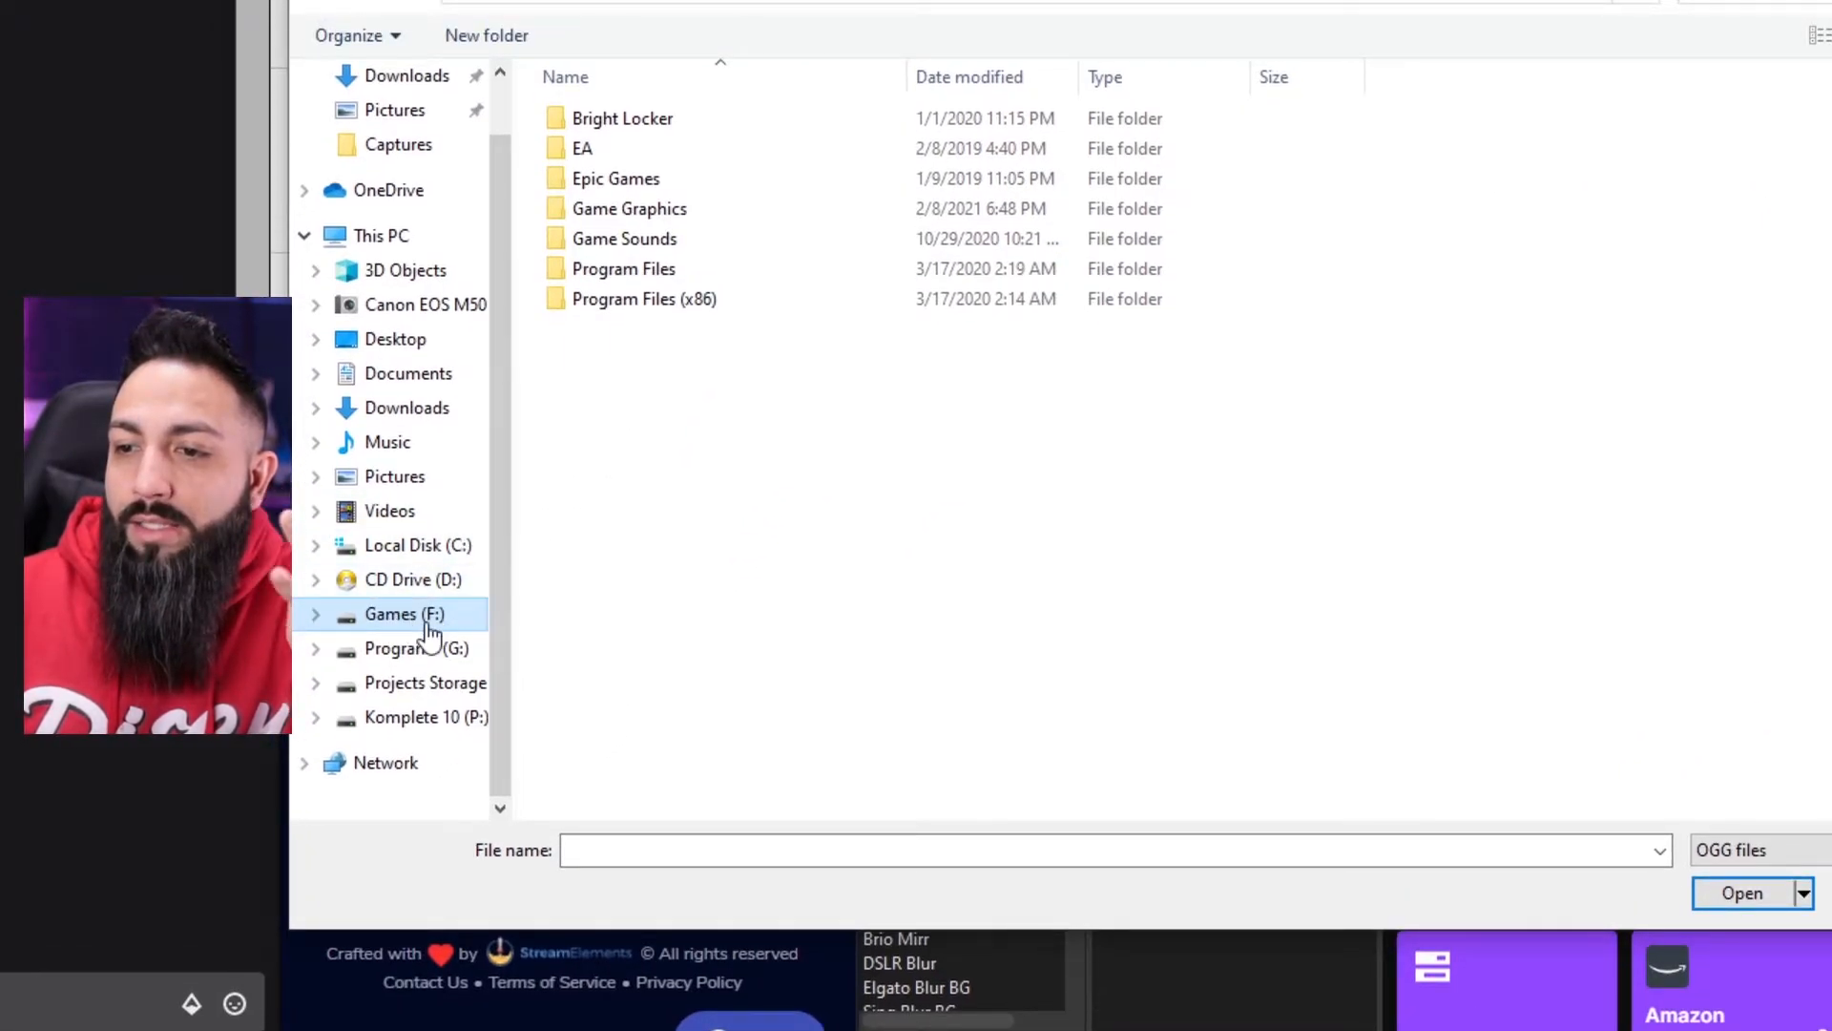
{"action": "left_click", "coordinate": [620, 237]}
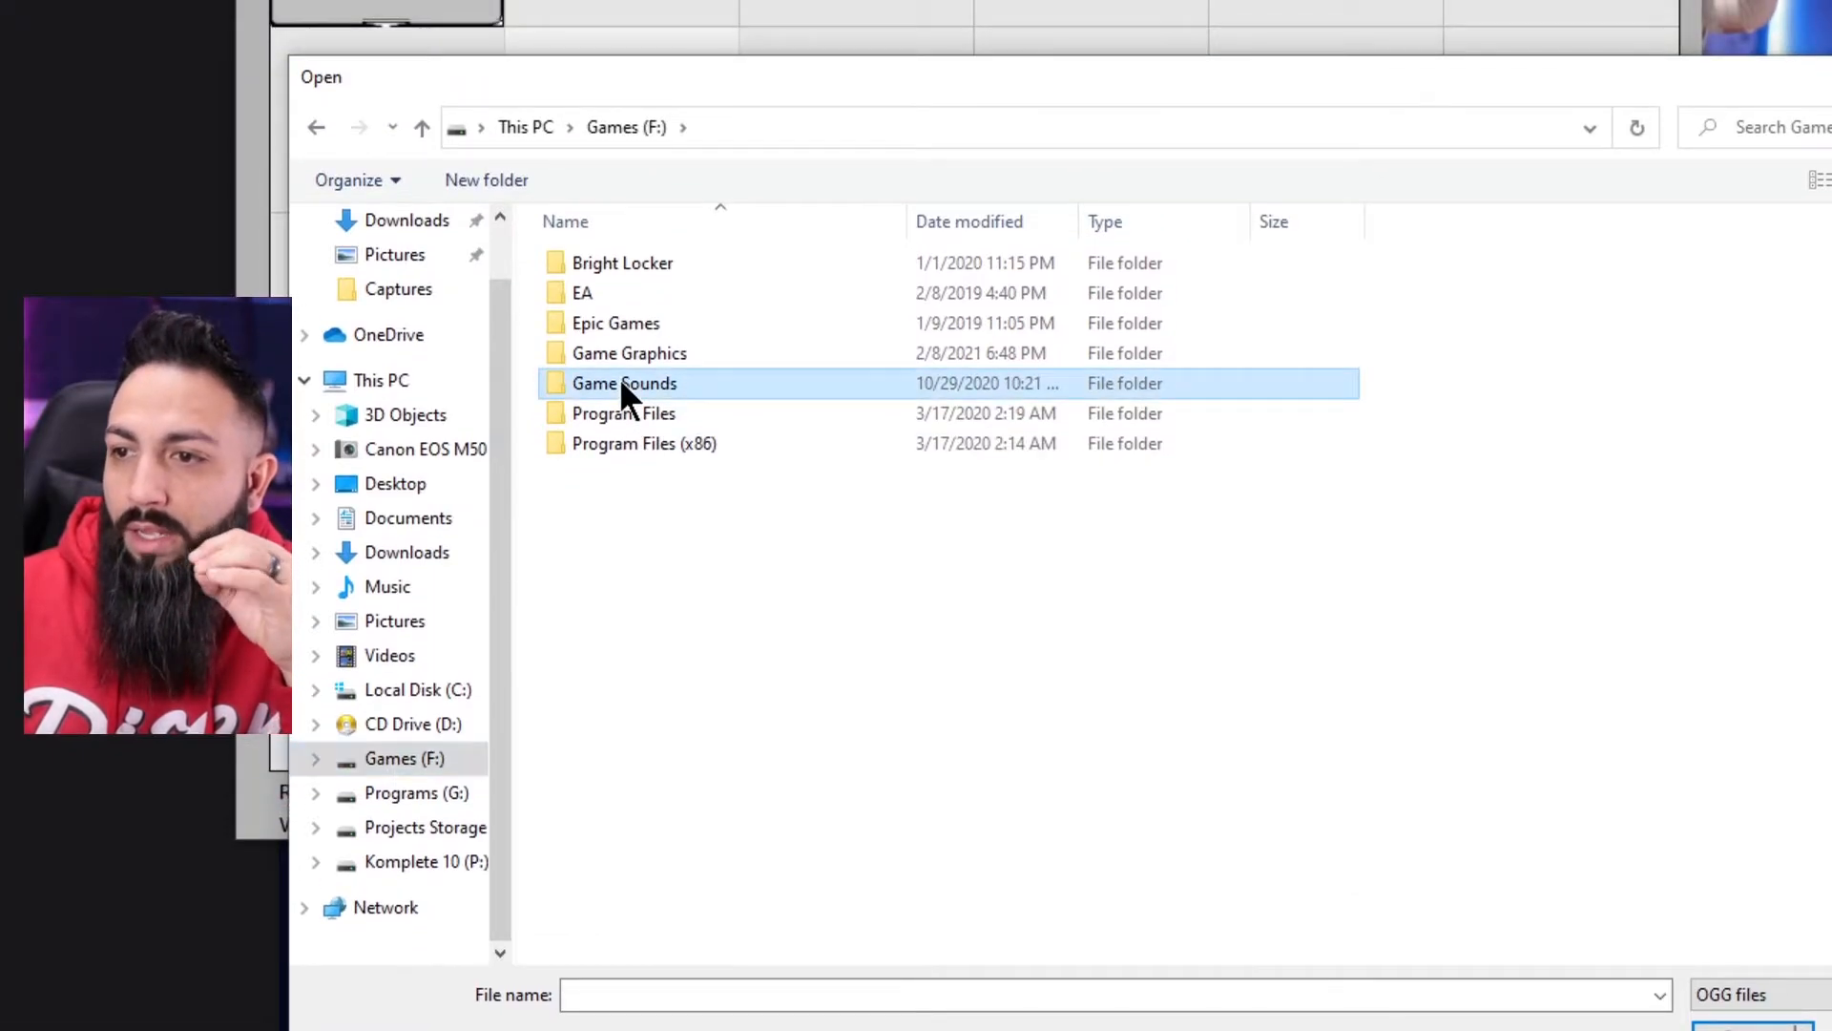
{"action": "left_click", "coordinate": [621, 378]}
{"action": "double_click", "coordinate": [759, 381]}
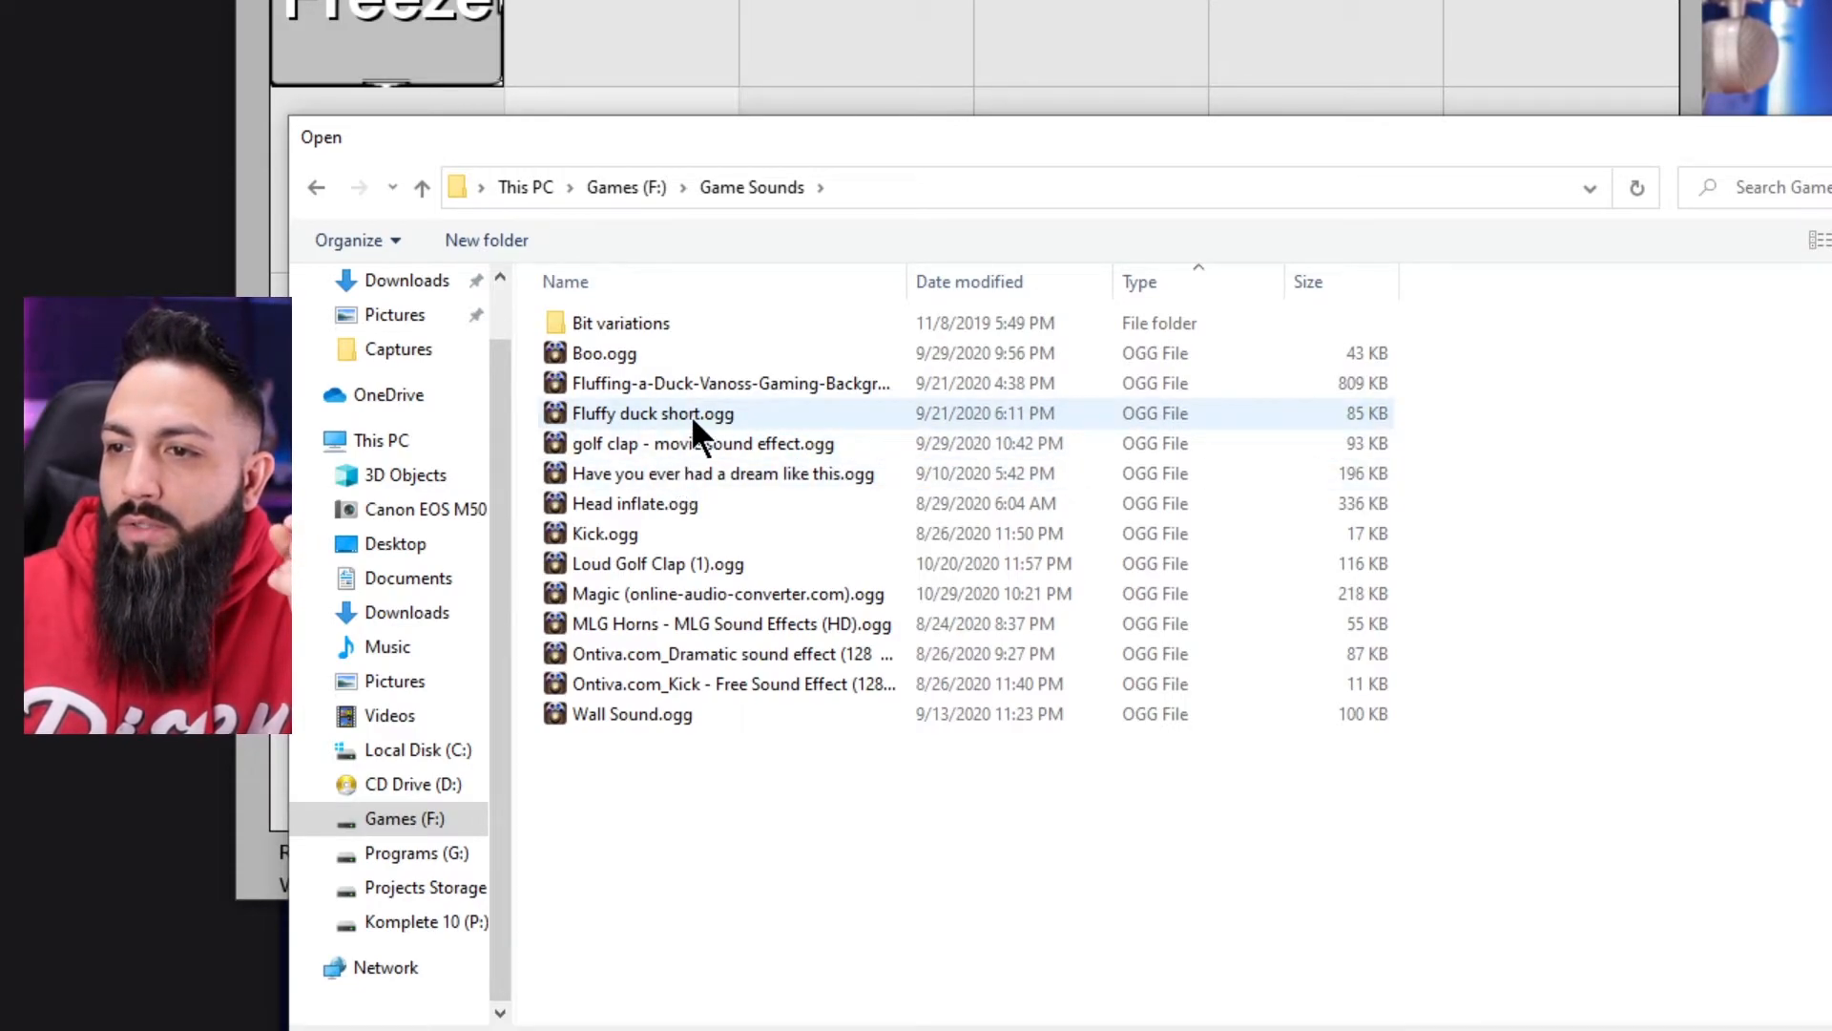
{"action": "left_click", "coordinate": [716, 413]}
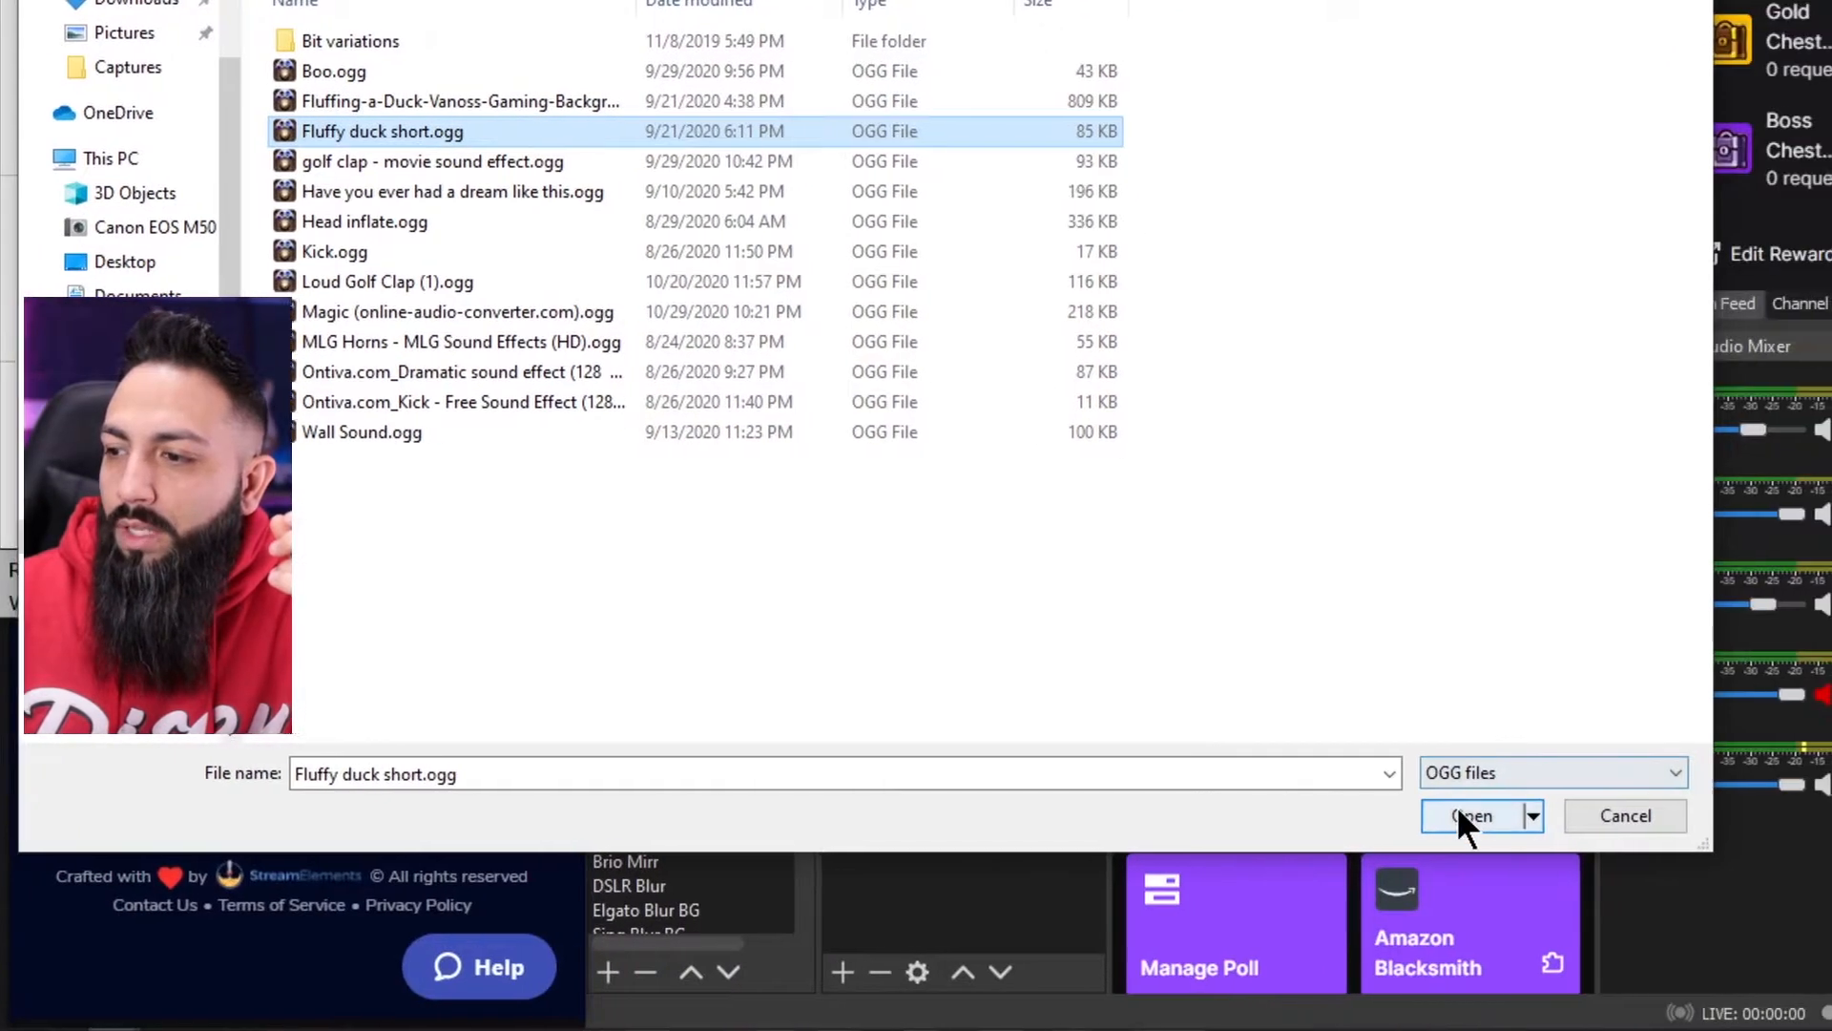
{"action": "left_click", "coordinate": [1475, 814]}
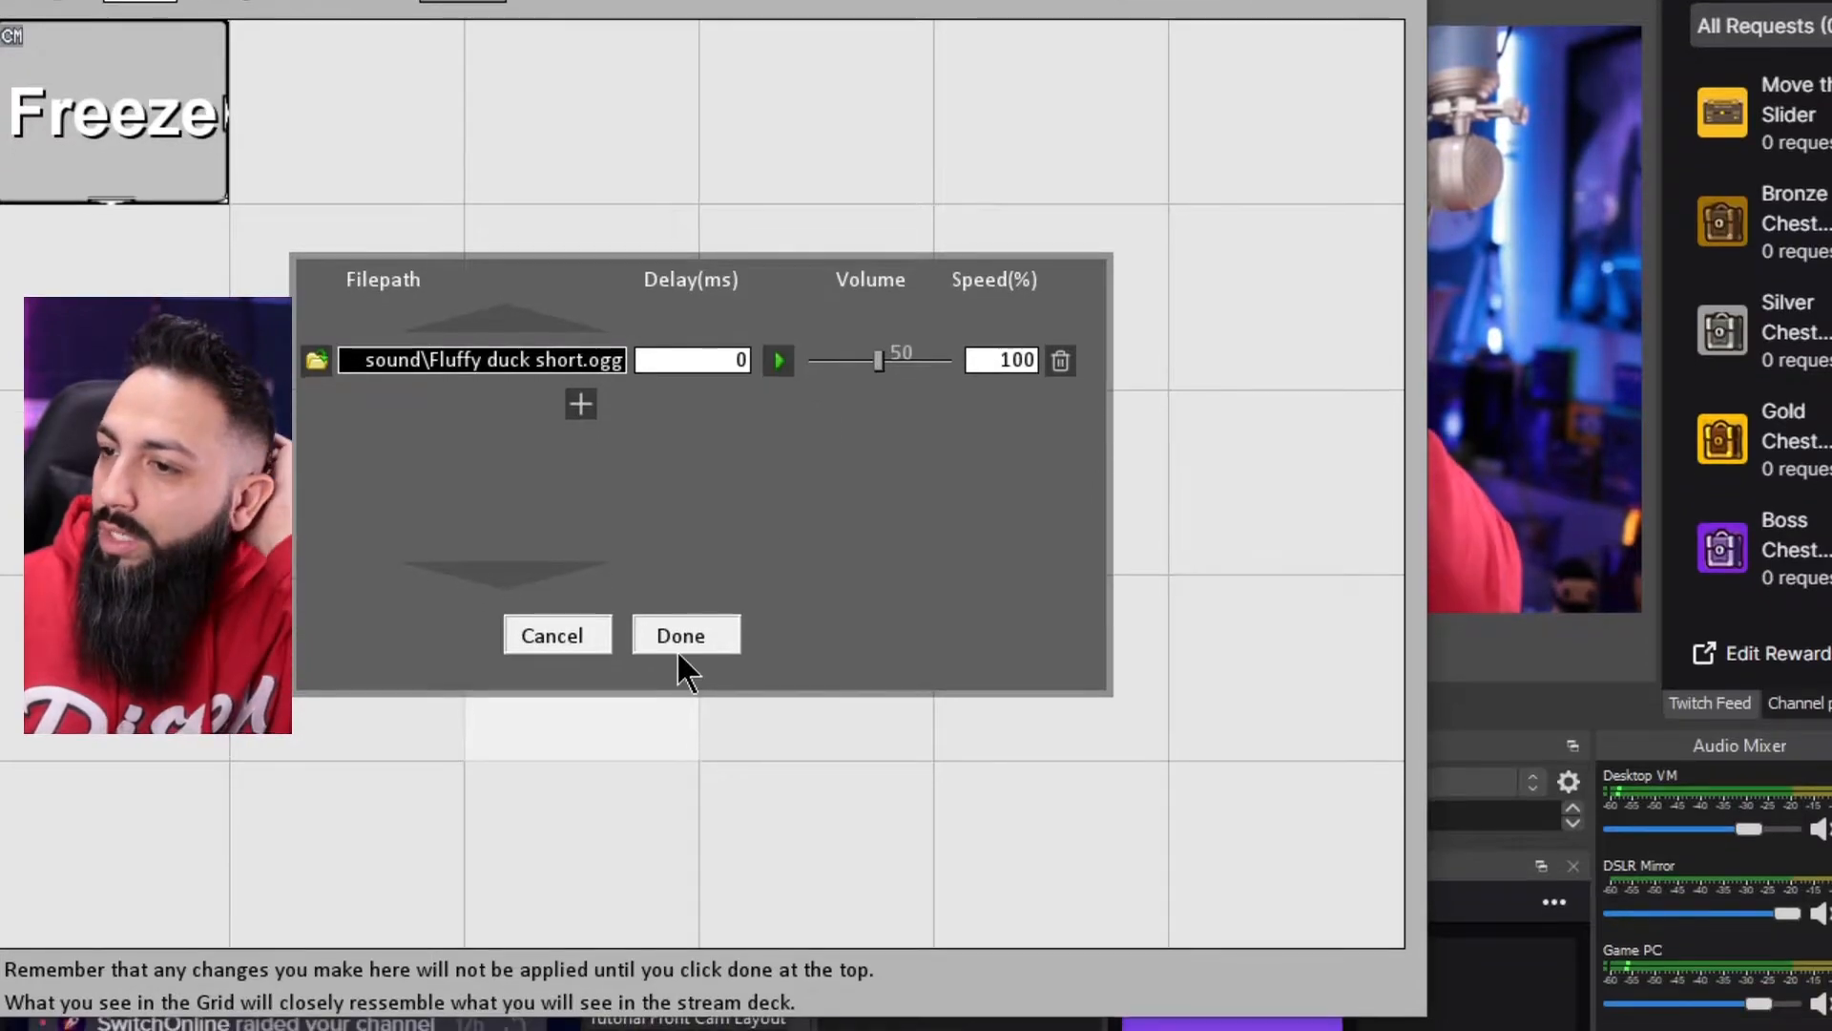
Step: Save the sound effect and the deck, and trigger the Freeze button from the LioranBoard Stream Deck
{"action": "left_click", "coordinate": [680, 658]}
{"action": "left_click", "coordinate": [1308, 86]}
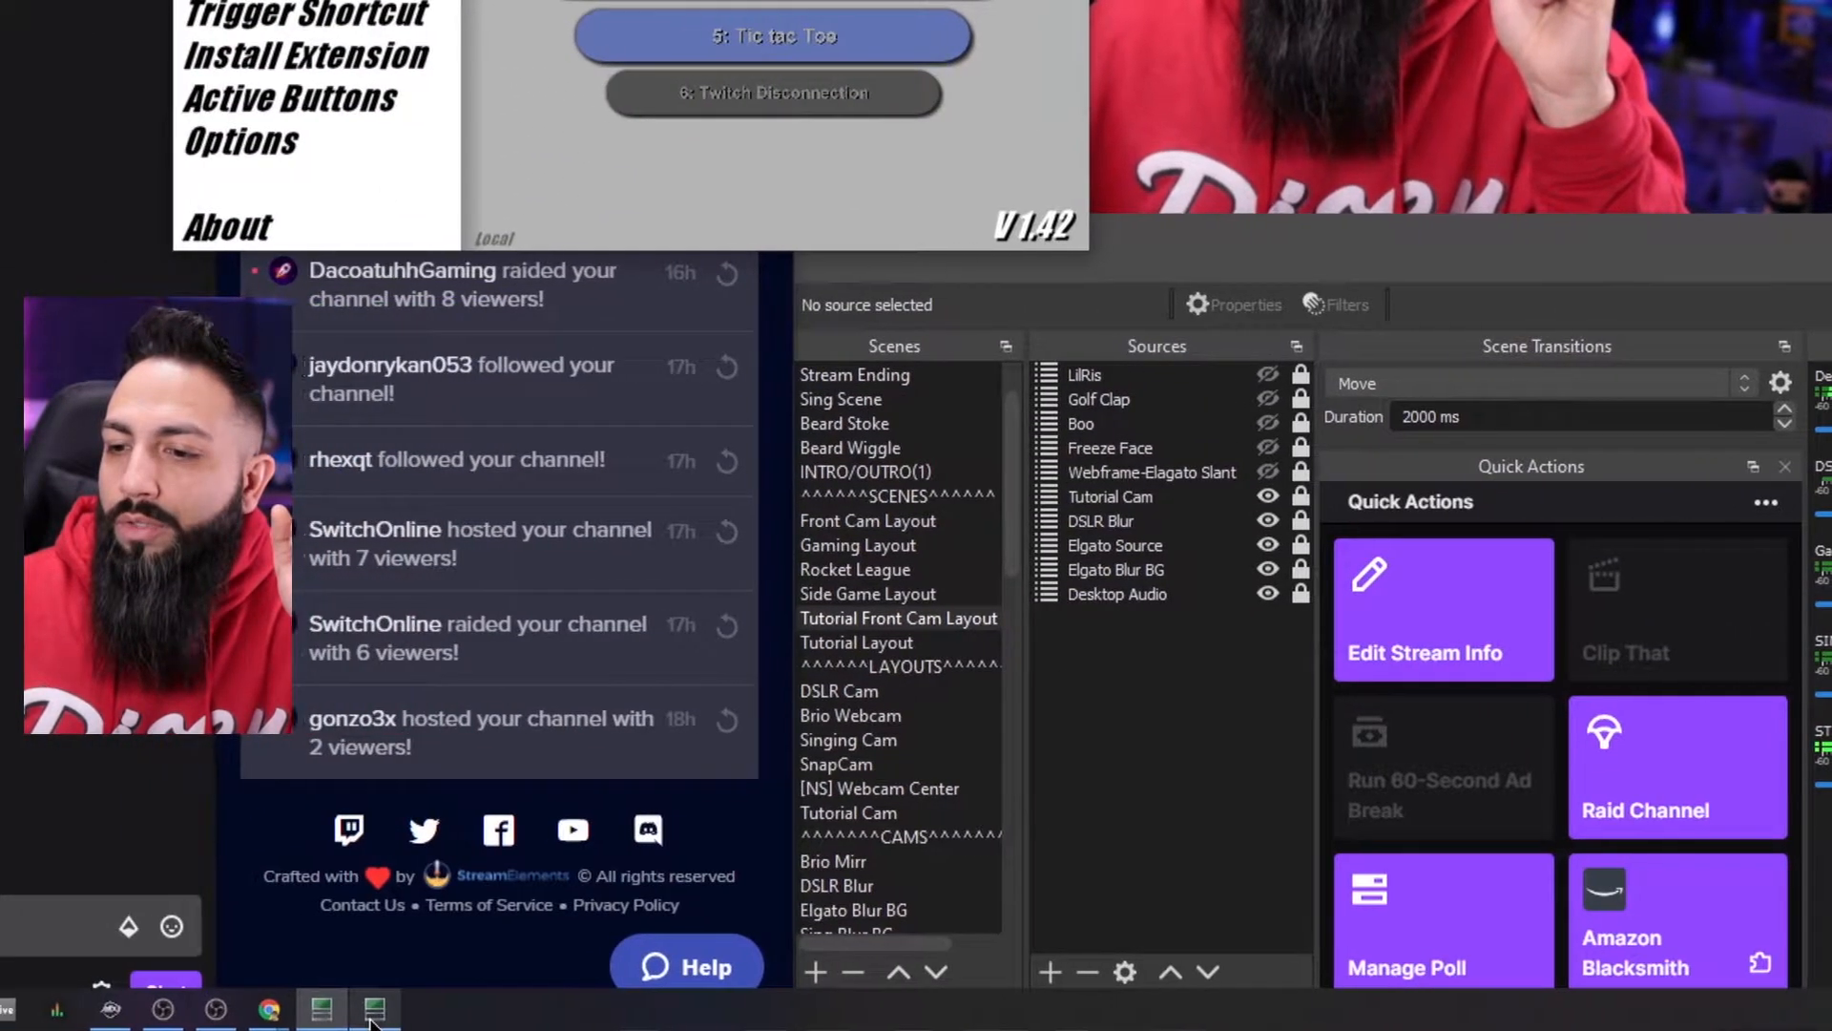
{"action": "left_click", "coordinate": [383, 1009]}
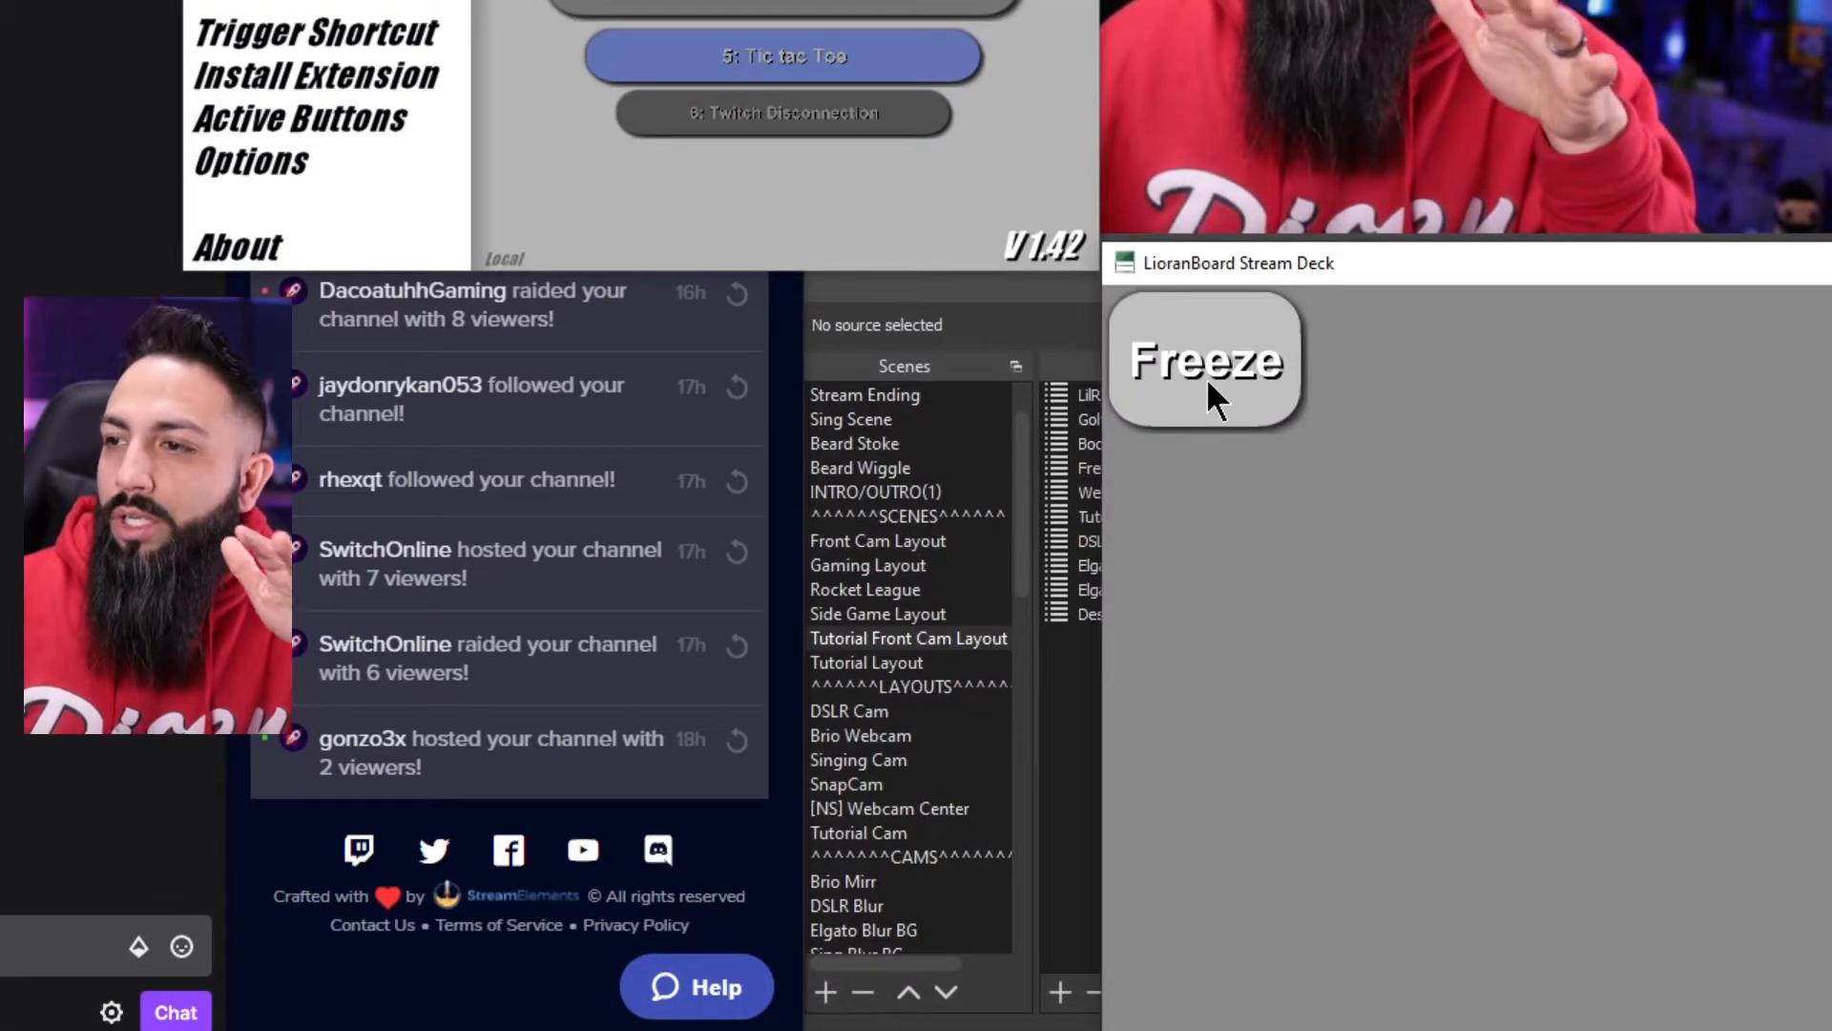
{"action": "left_click", "coordinate": [1207, 361]}
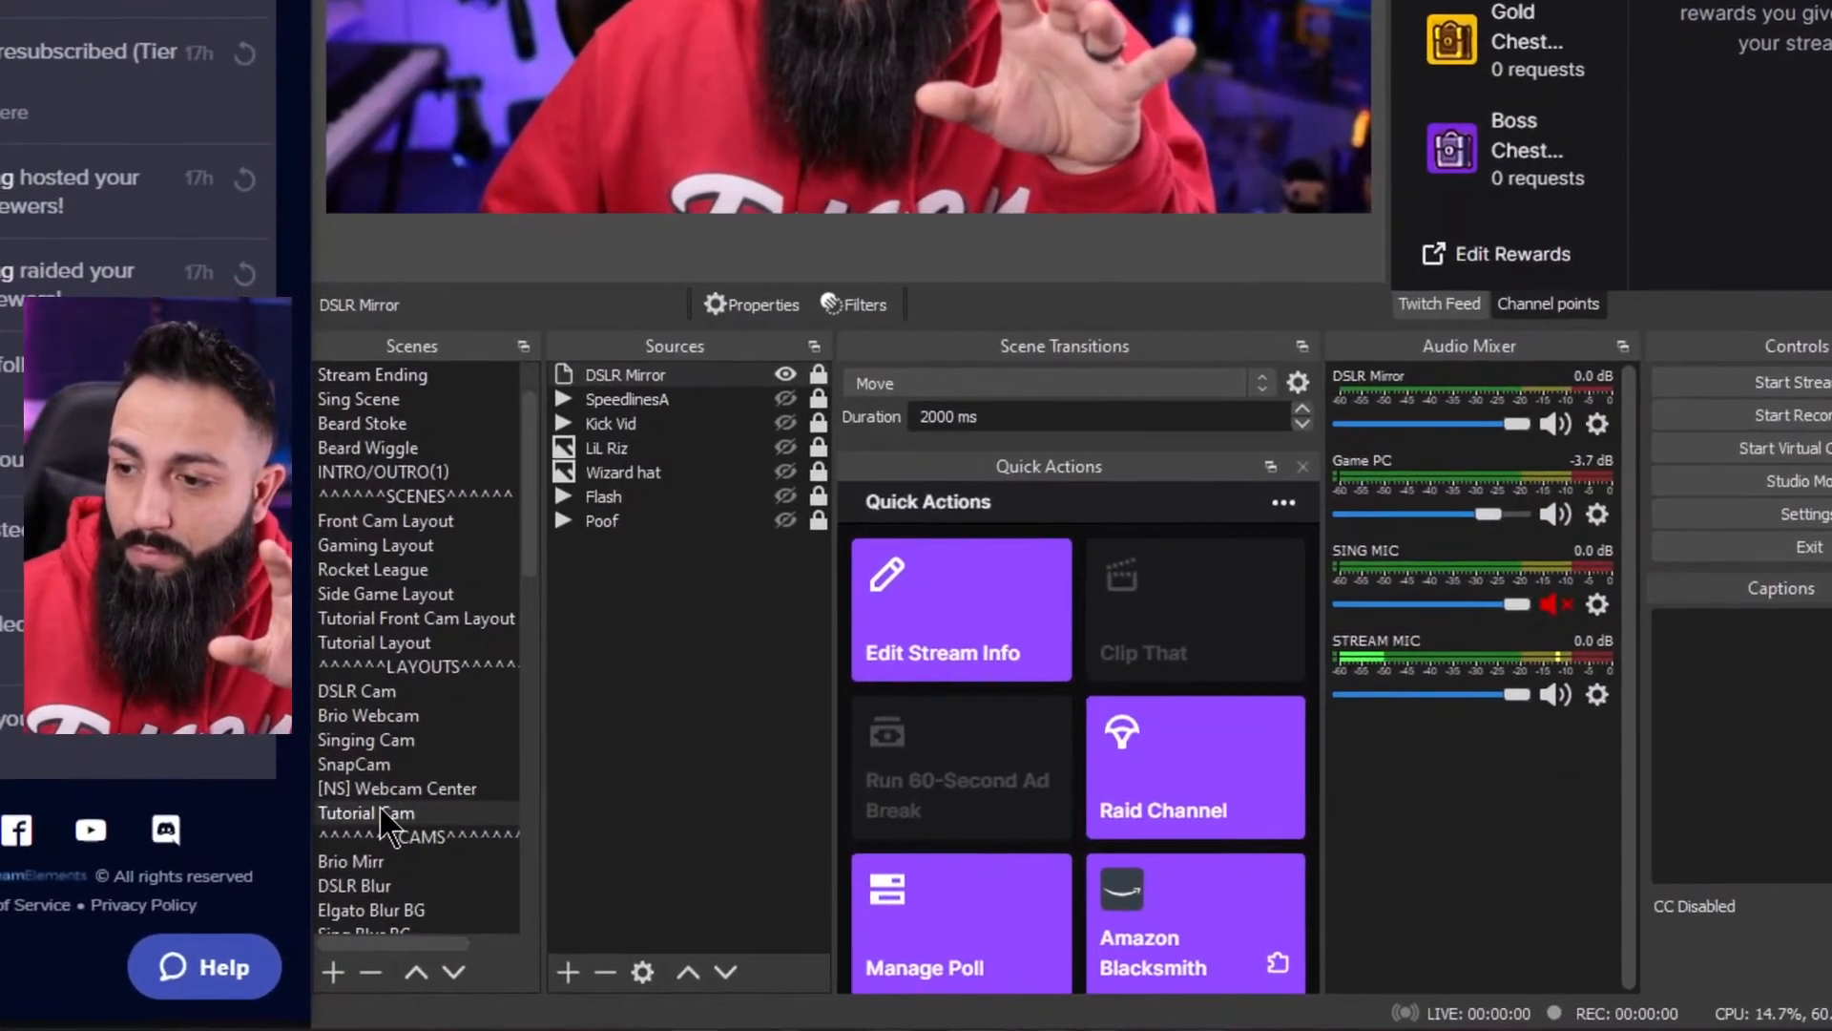
Step: Switch to OBS, open the Tutorial Cam scene's filters, and view the available effect filters and the Front 3D Transform filter's settings
{"action": "right_click", "coordinate": [777, 884]}
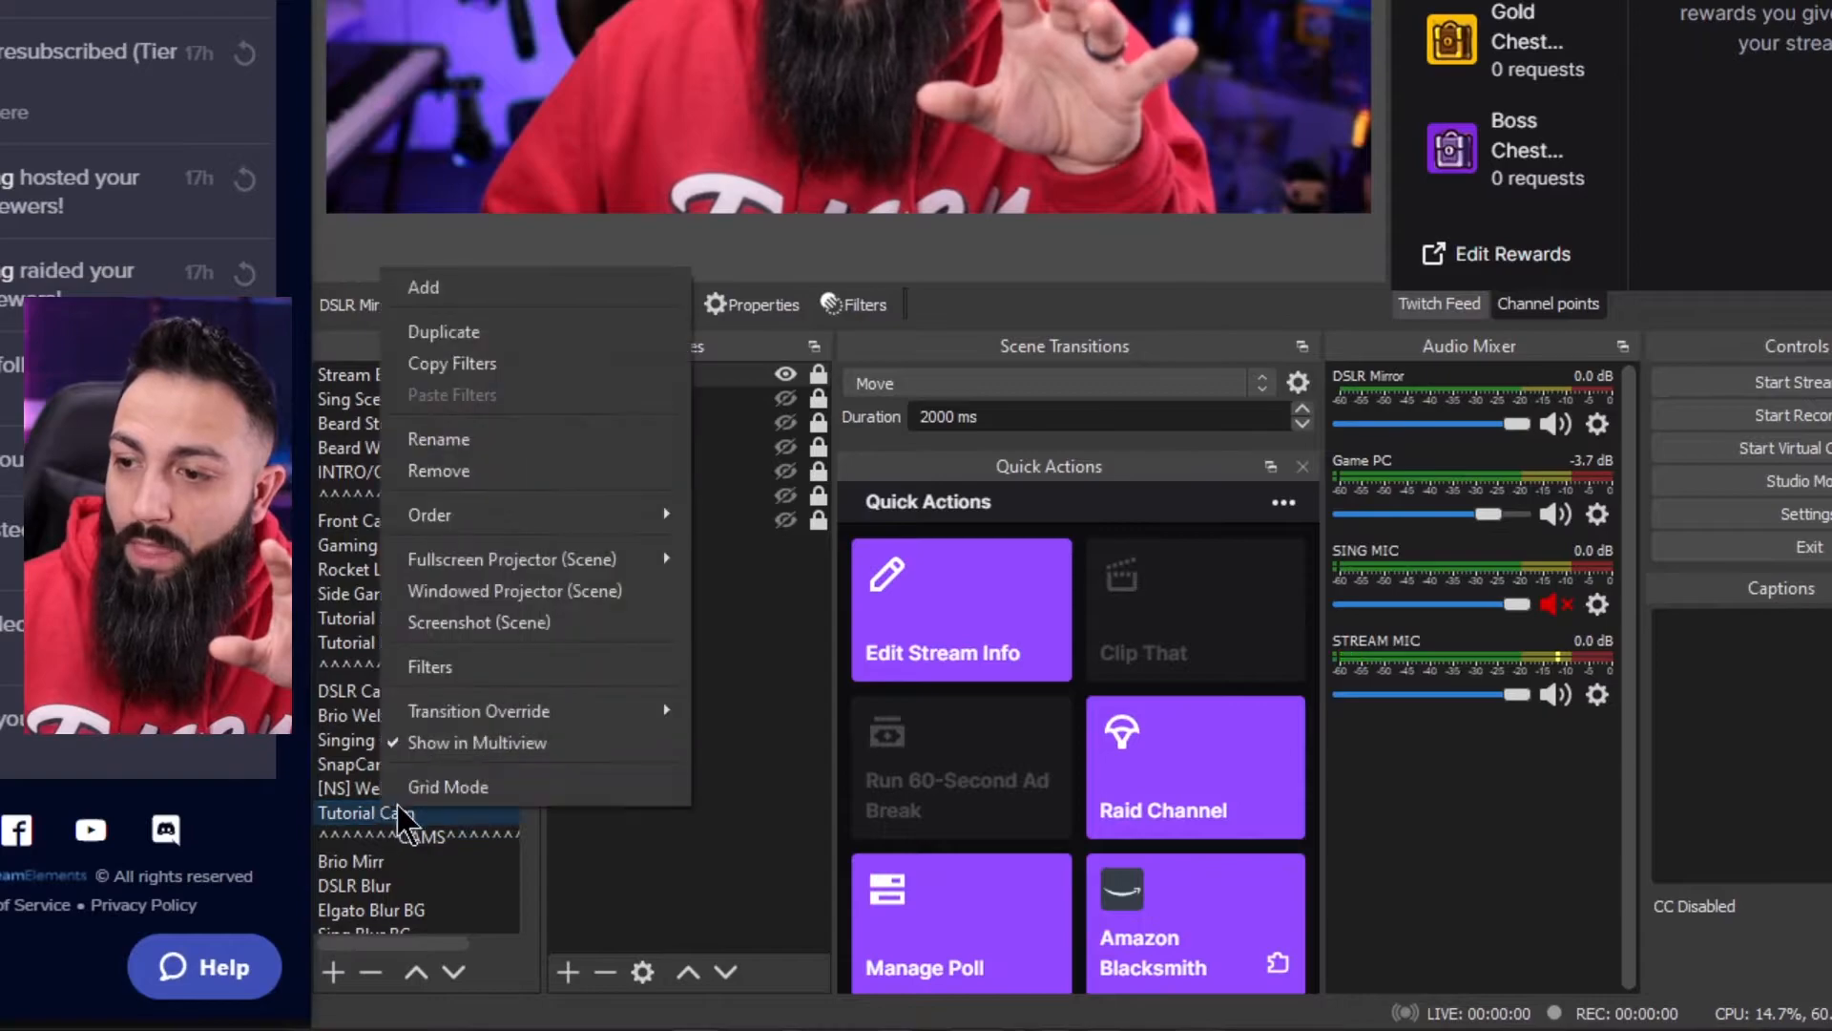
{"action": "left_click", "coordinate": [448, 666]}
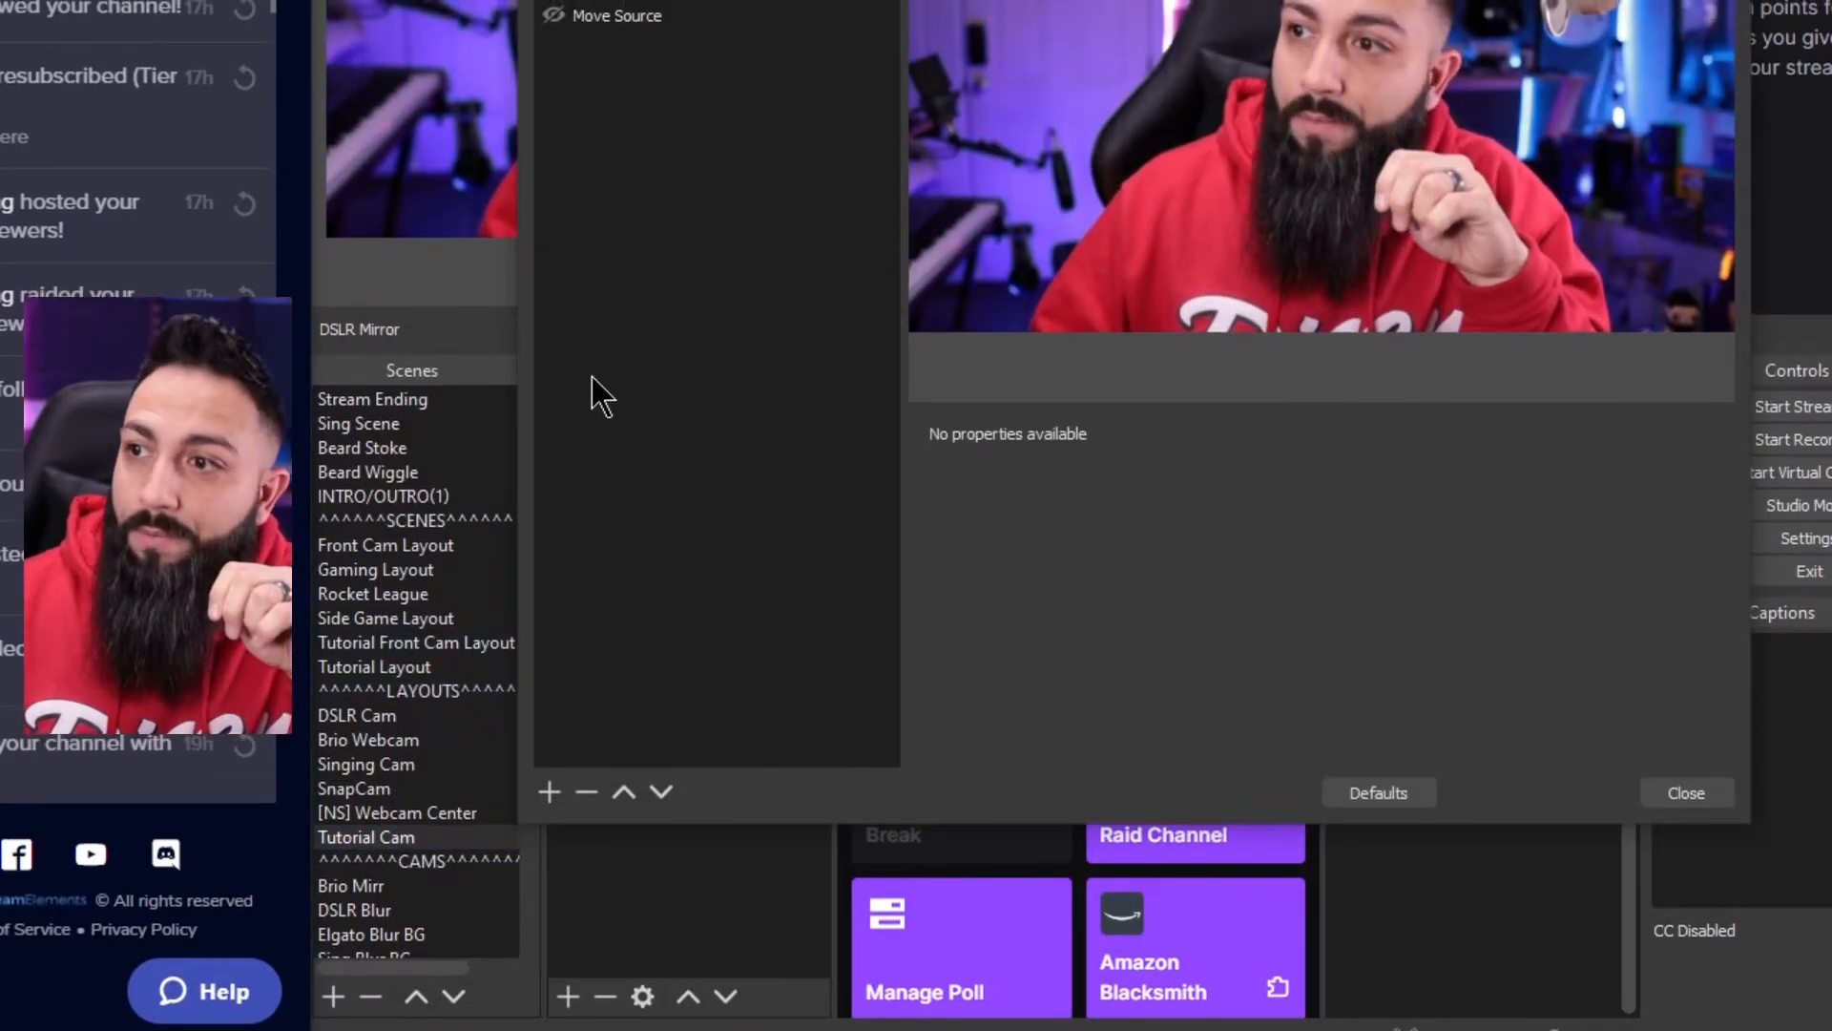
{"action": "left_click", "coordinate": [549, 768]}
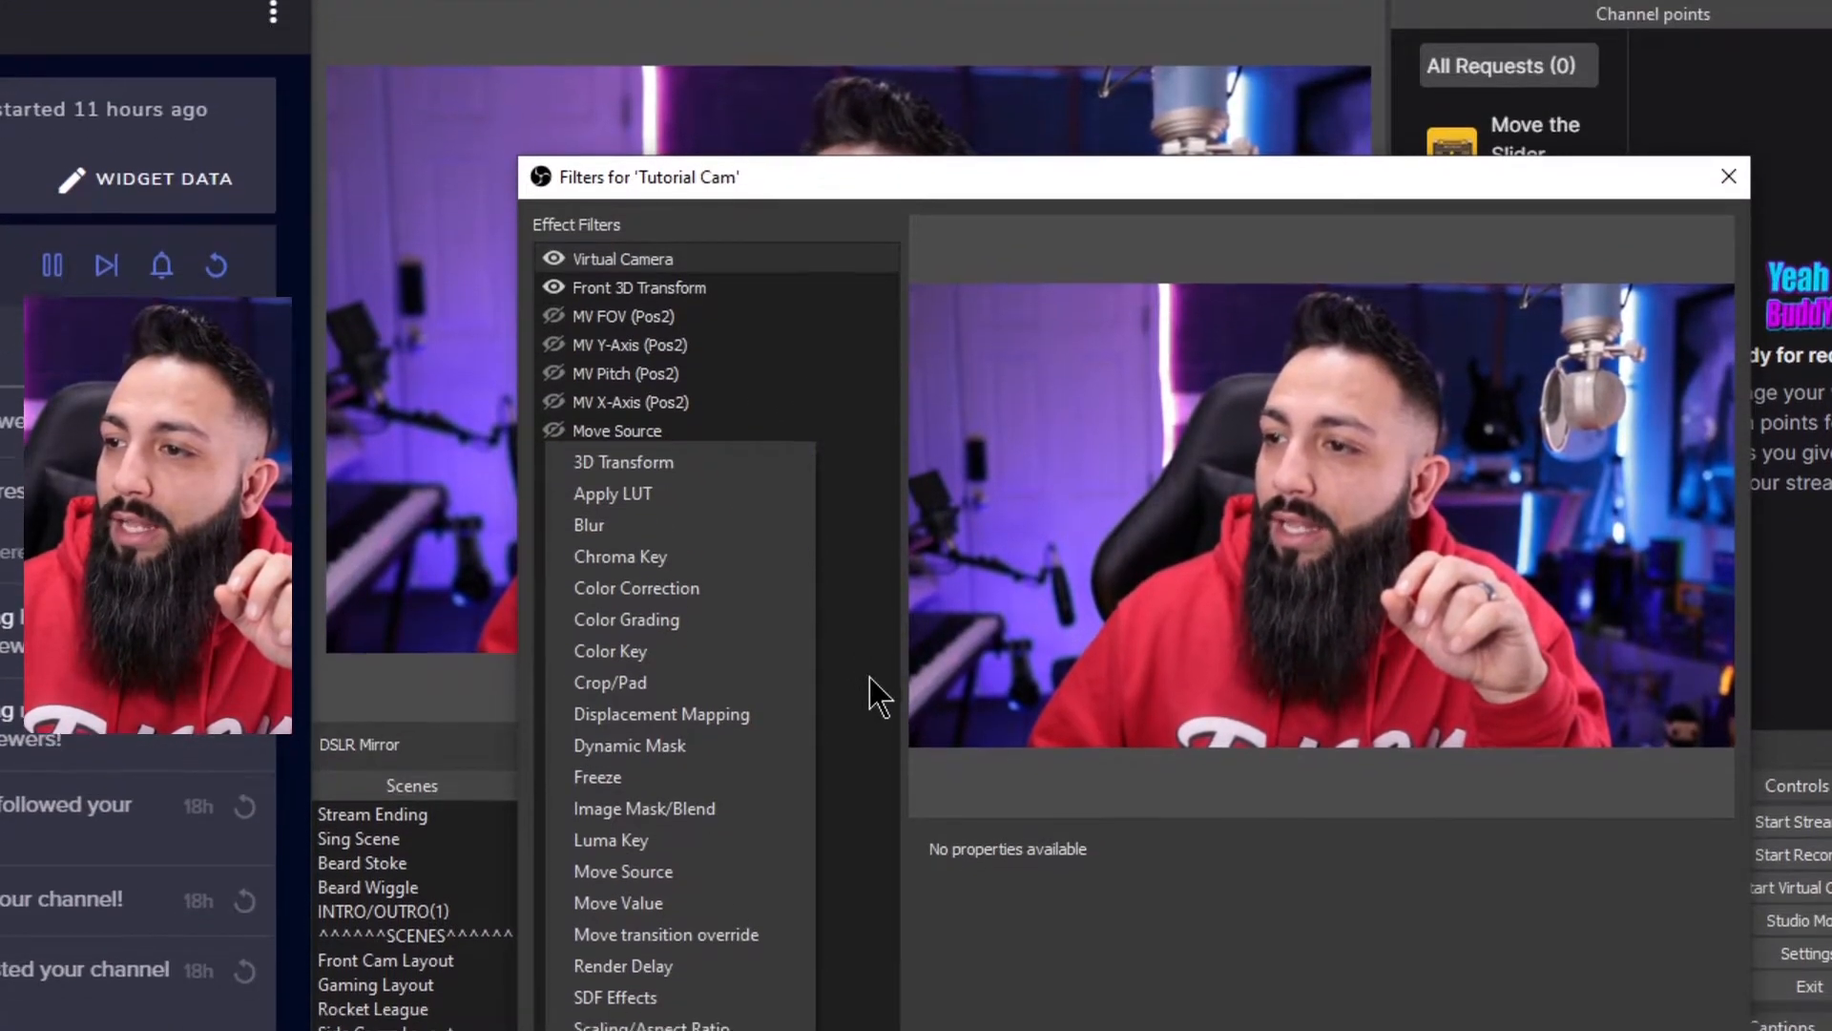
{"action": "left_click", "coordinate": [866, 686]}
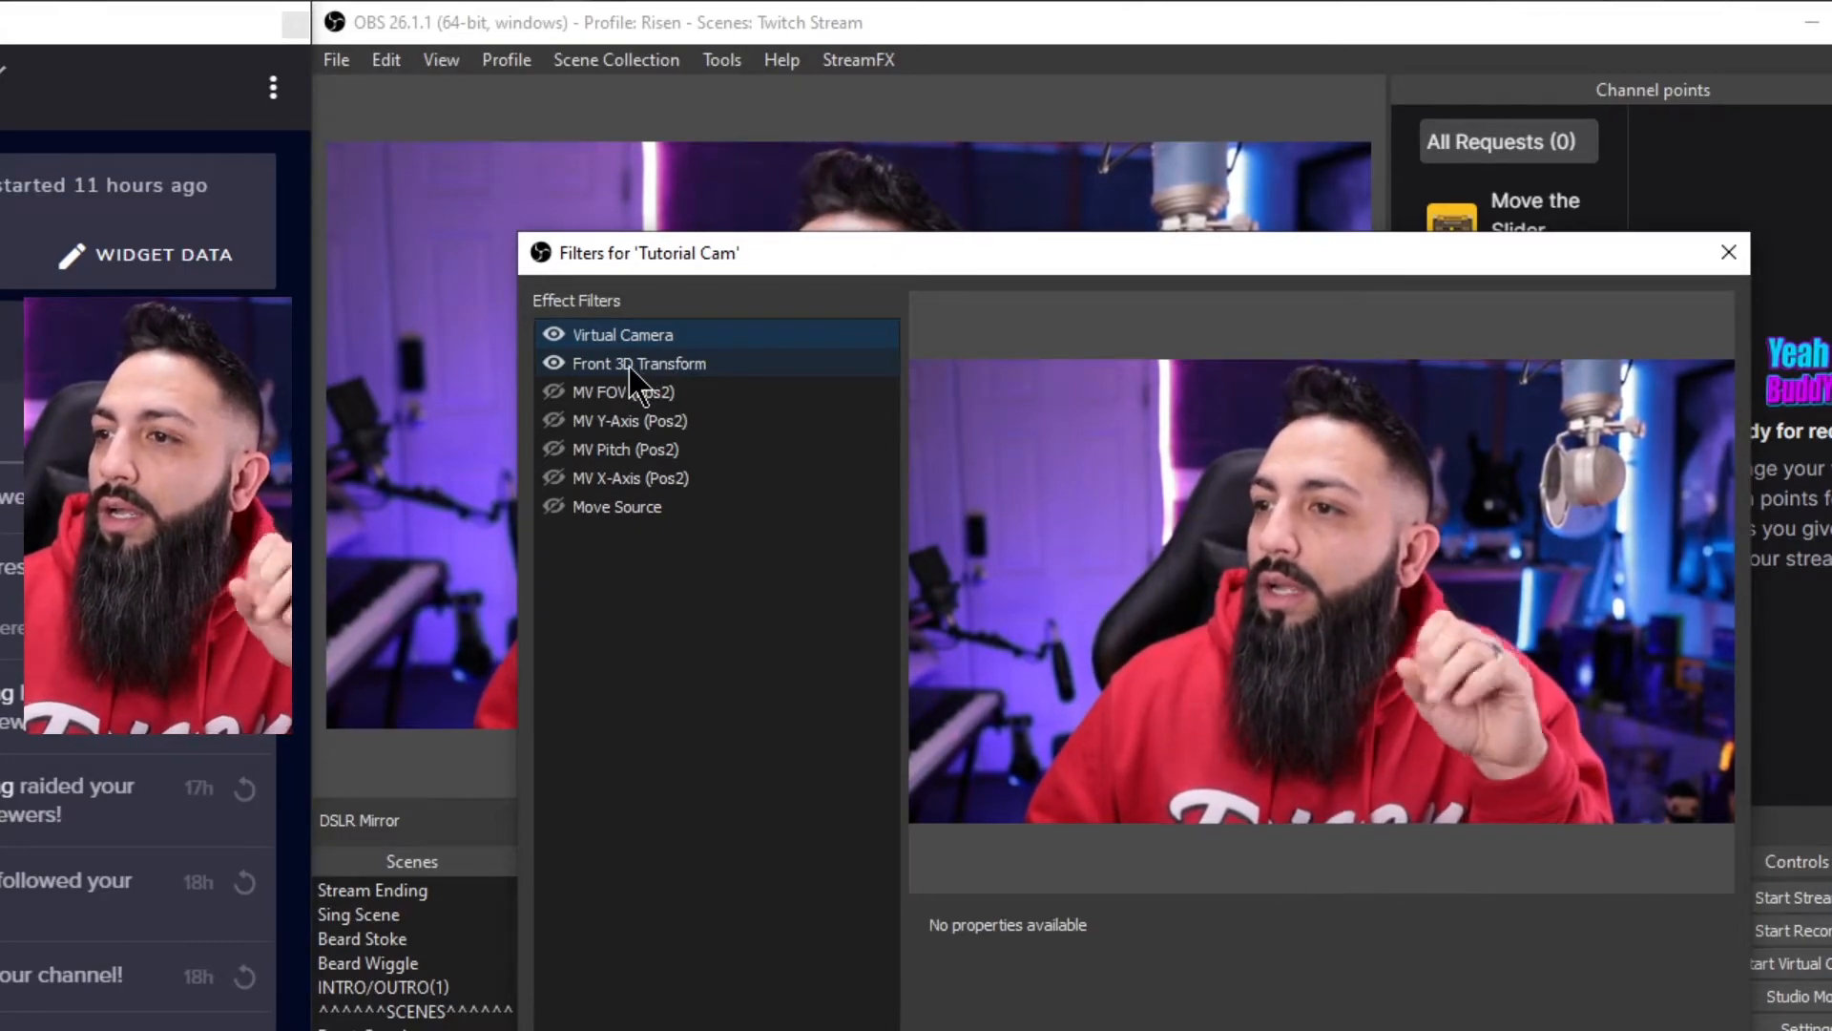
{"action": "left_click", "coordinate": [631, 369]}
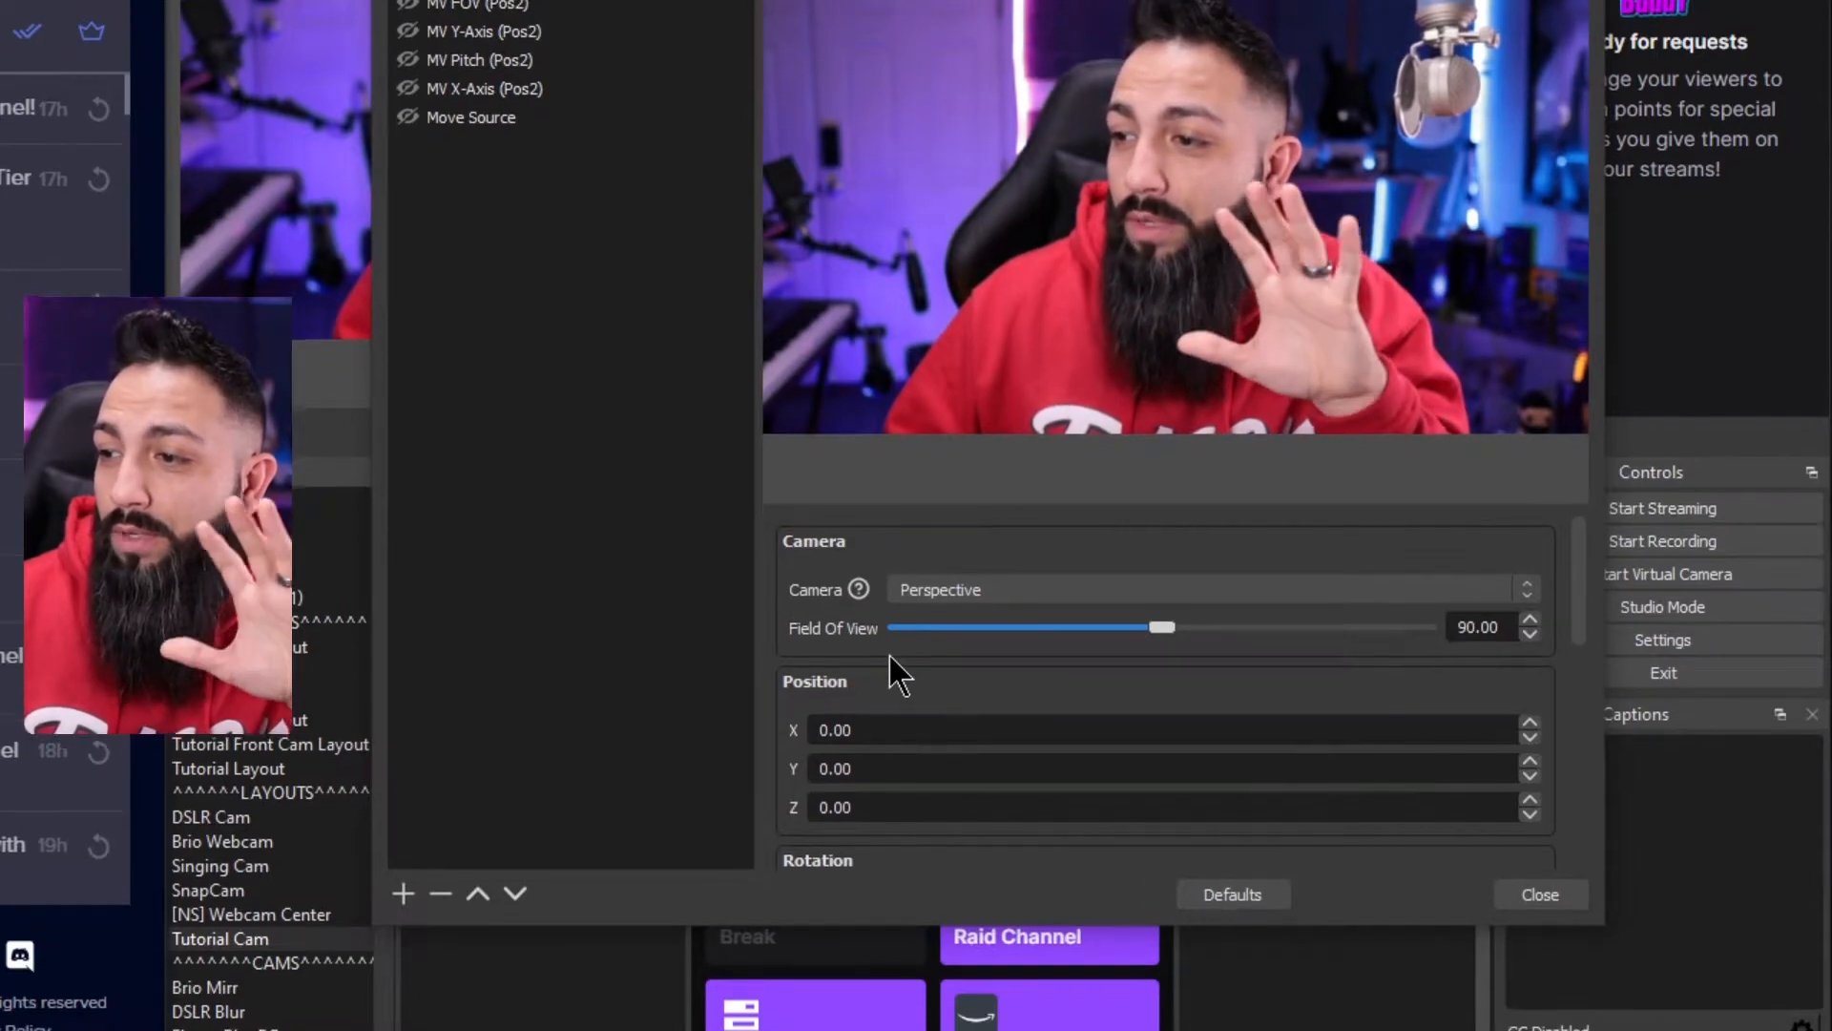
Step: Review the Front 3D Transform filter's camera, position, rotation and scale settings, and the effect filter types that can be added
{"action": "scroll", "coordinate": [769, 697], "scroll_direction": "down", "scroll_amount": 3}
{"action": "scroll", "coordinate": [769, 652], "scroll_direction": "down", "scroll_amount": 3}
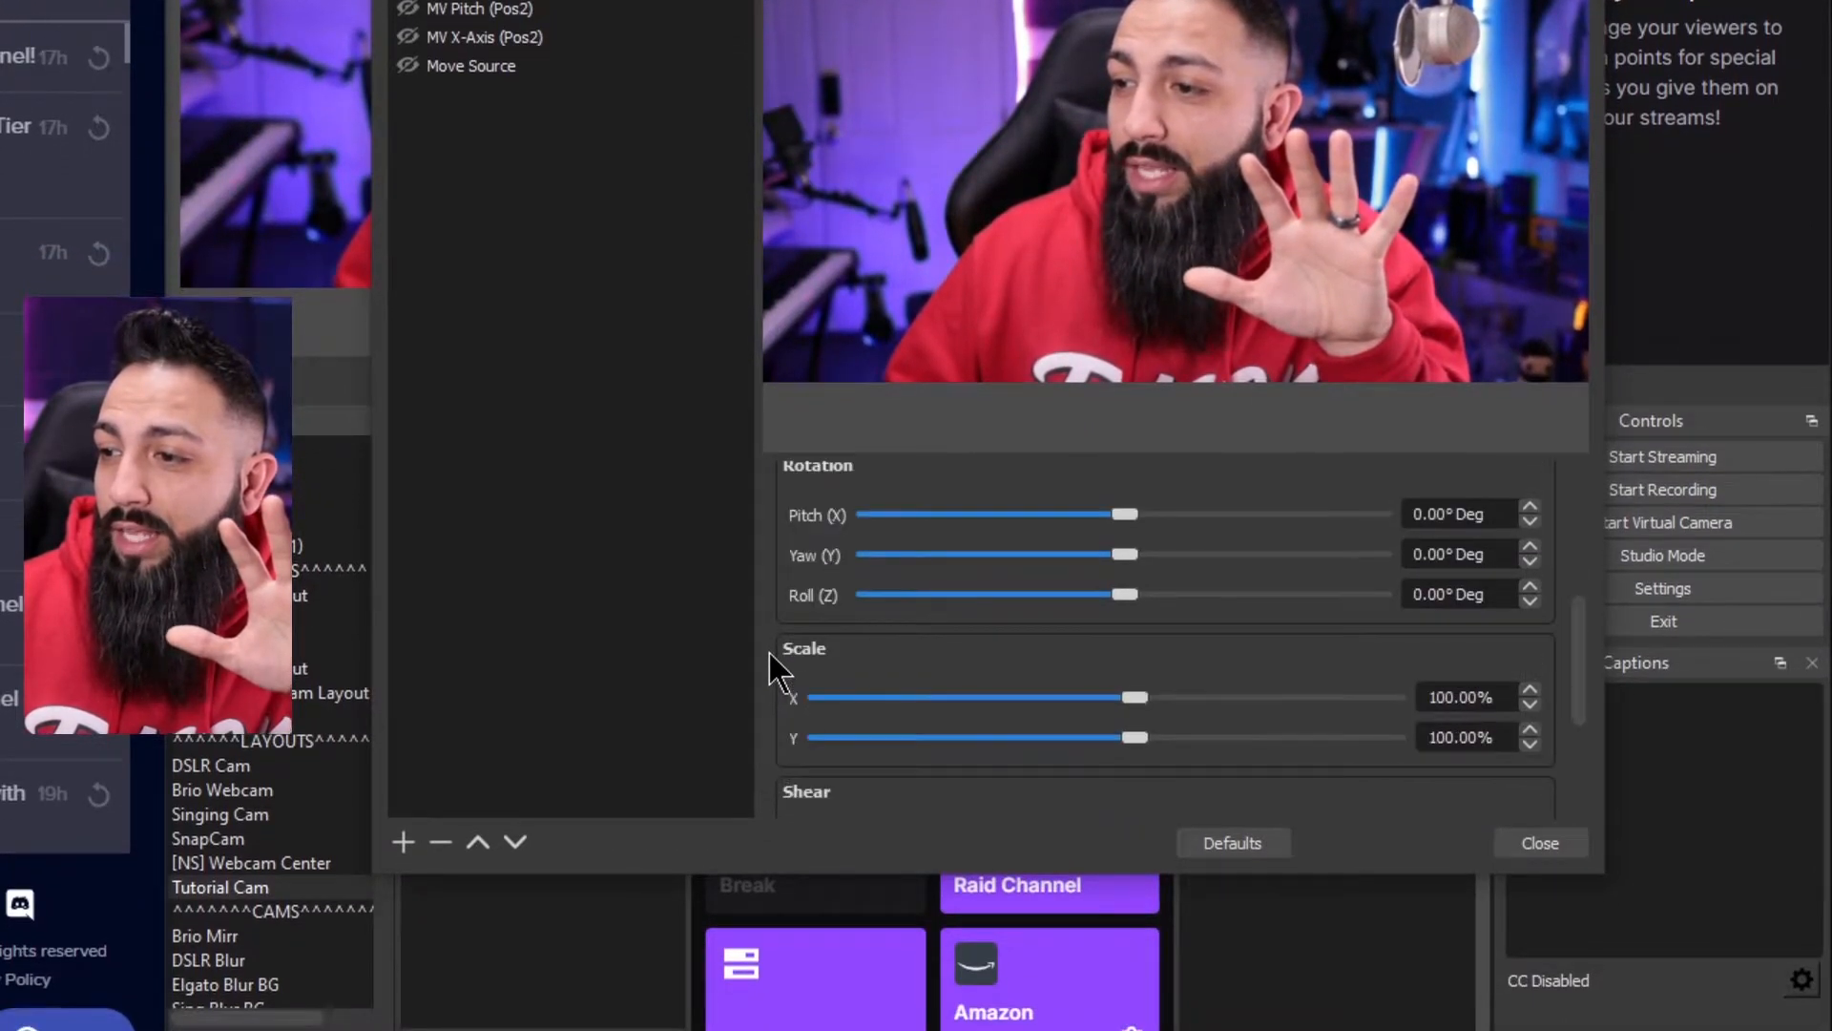
{"action": "scroll", "coordinate": [765, 518], "scroll_direction": "up", "scroll_amount": 6}
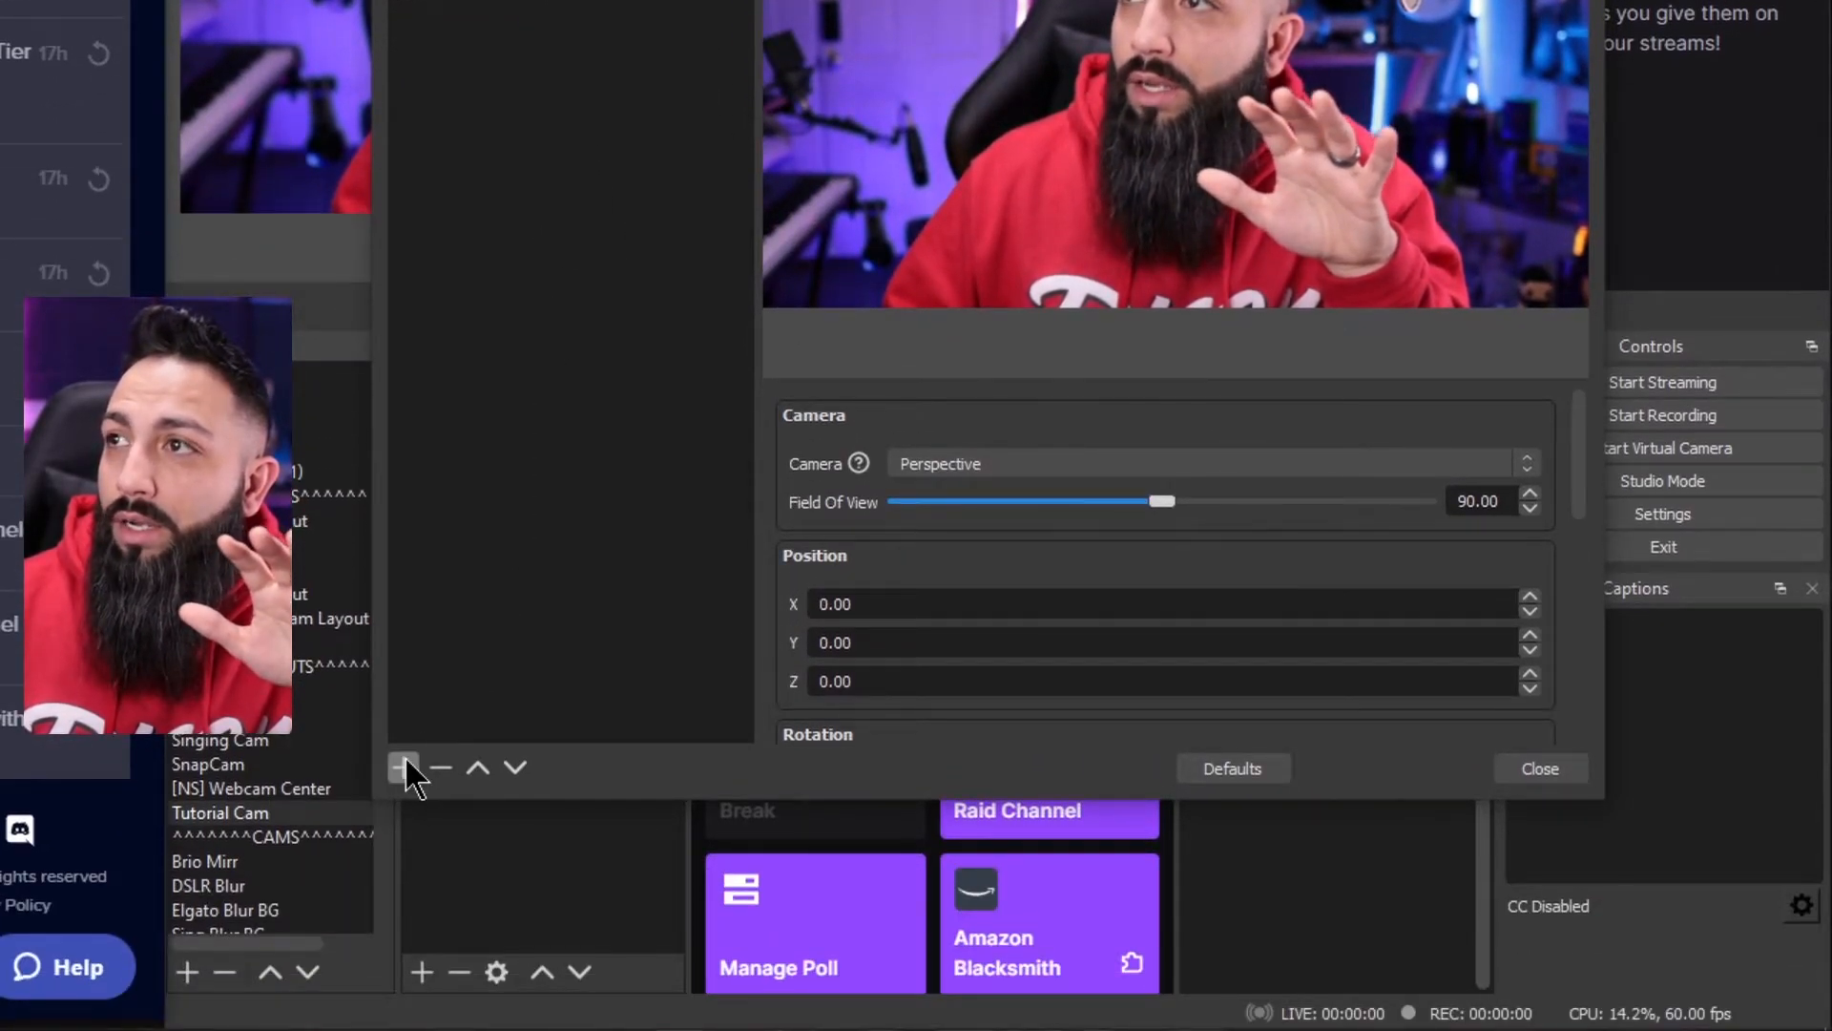
{"action": "left_click", "coordinate": [402, 767]}
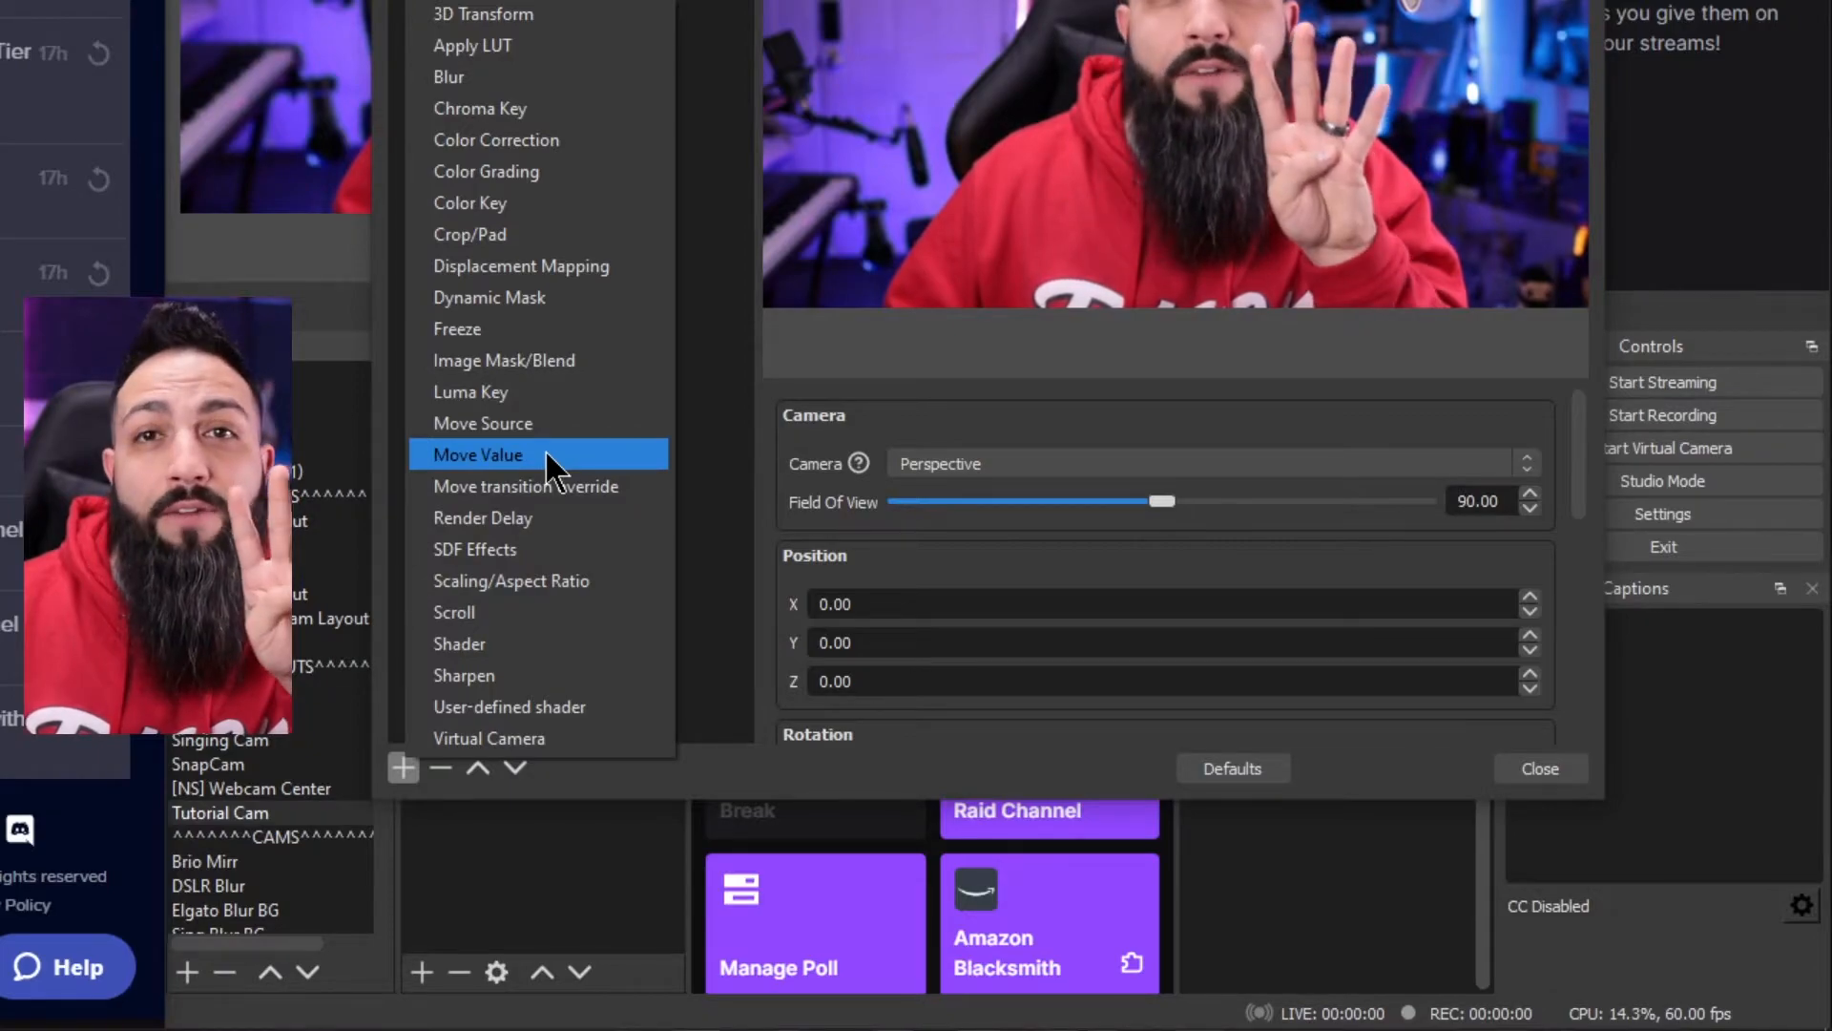
{"action": "left_click", "coordinate": [719, 466]}
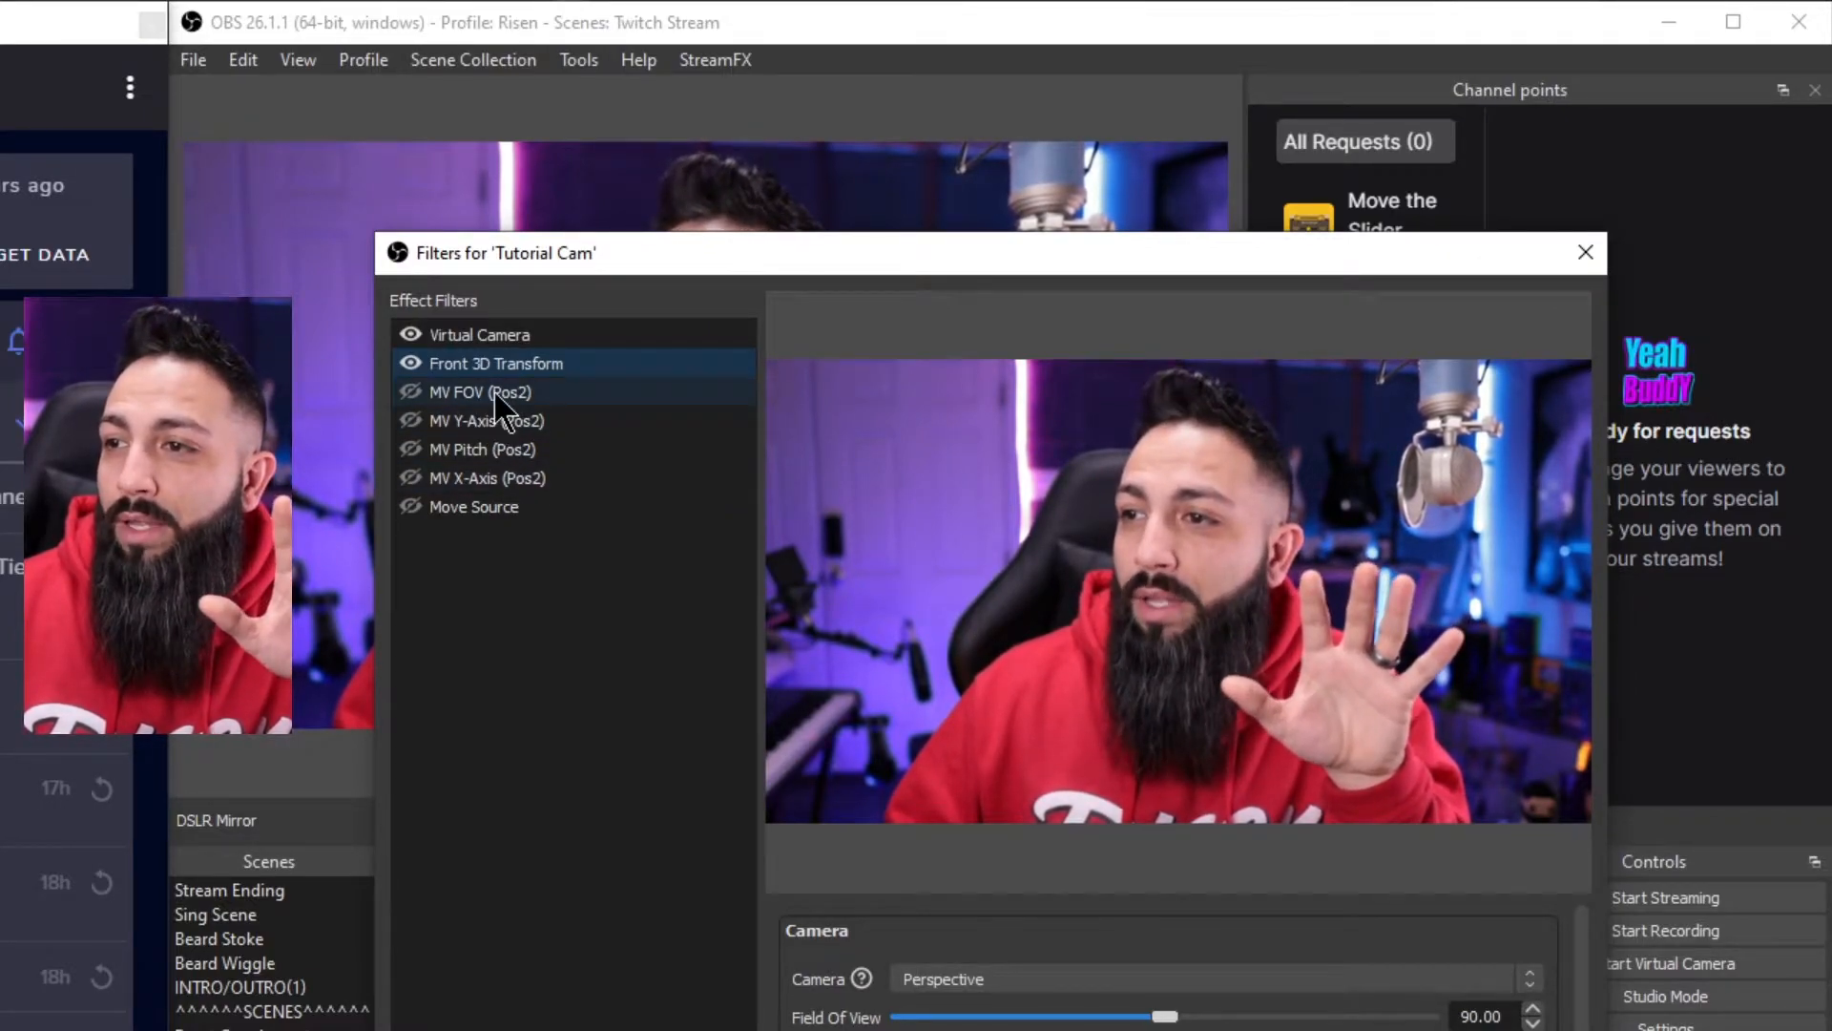
Step: Configure the MV FOV (Pos2) filter to target Front 3D Transform's Field Of View setting with a value of 62.62
{"action": "left_click", "coordinate": [563, 394]}
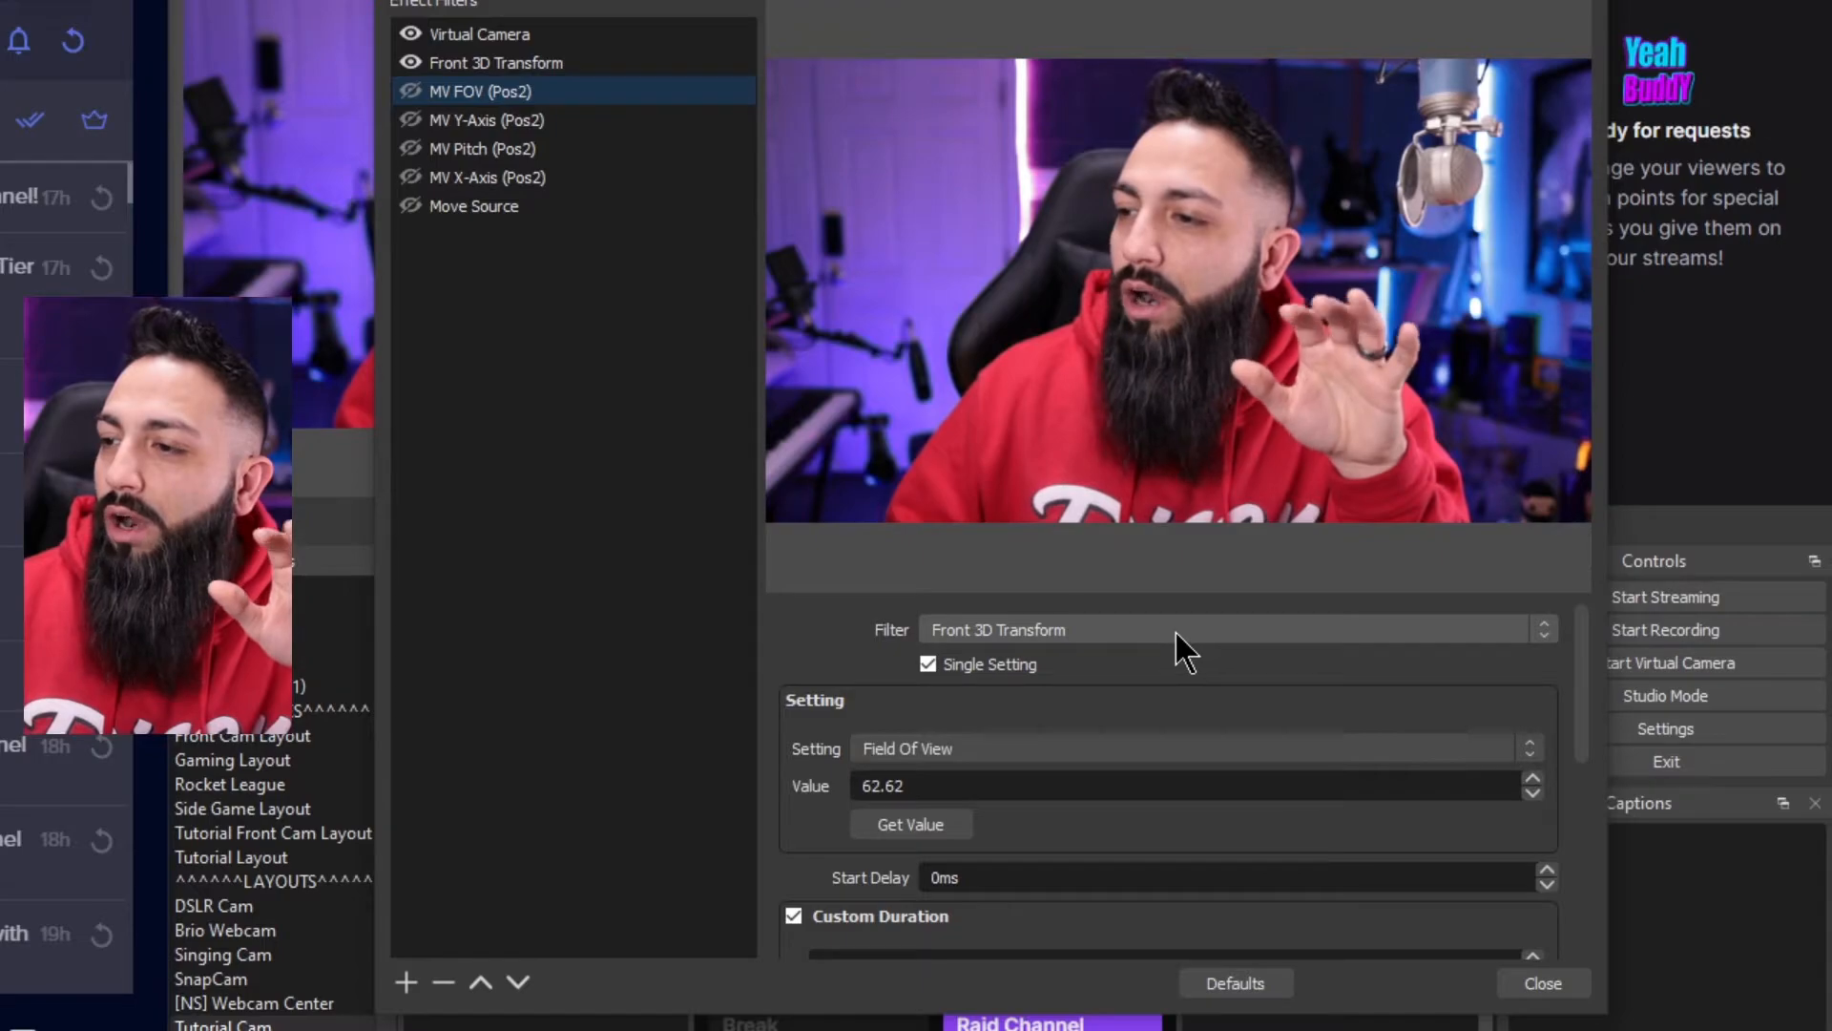
{"action": "scroll", "coordinate": [1546, 629], "scroll_direction": "up", "scroll_amount": 1}
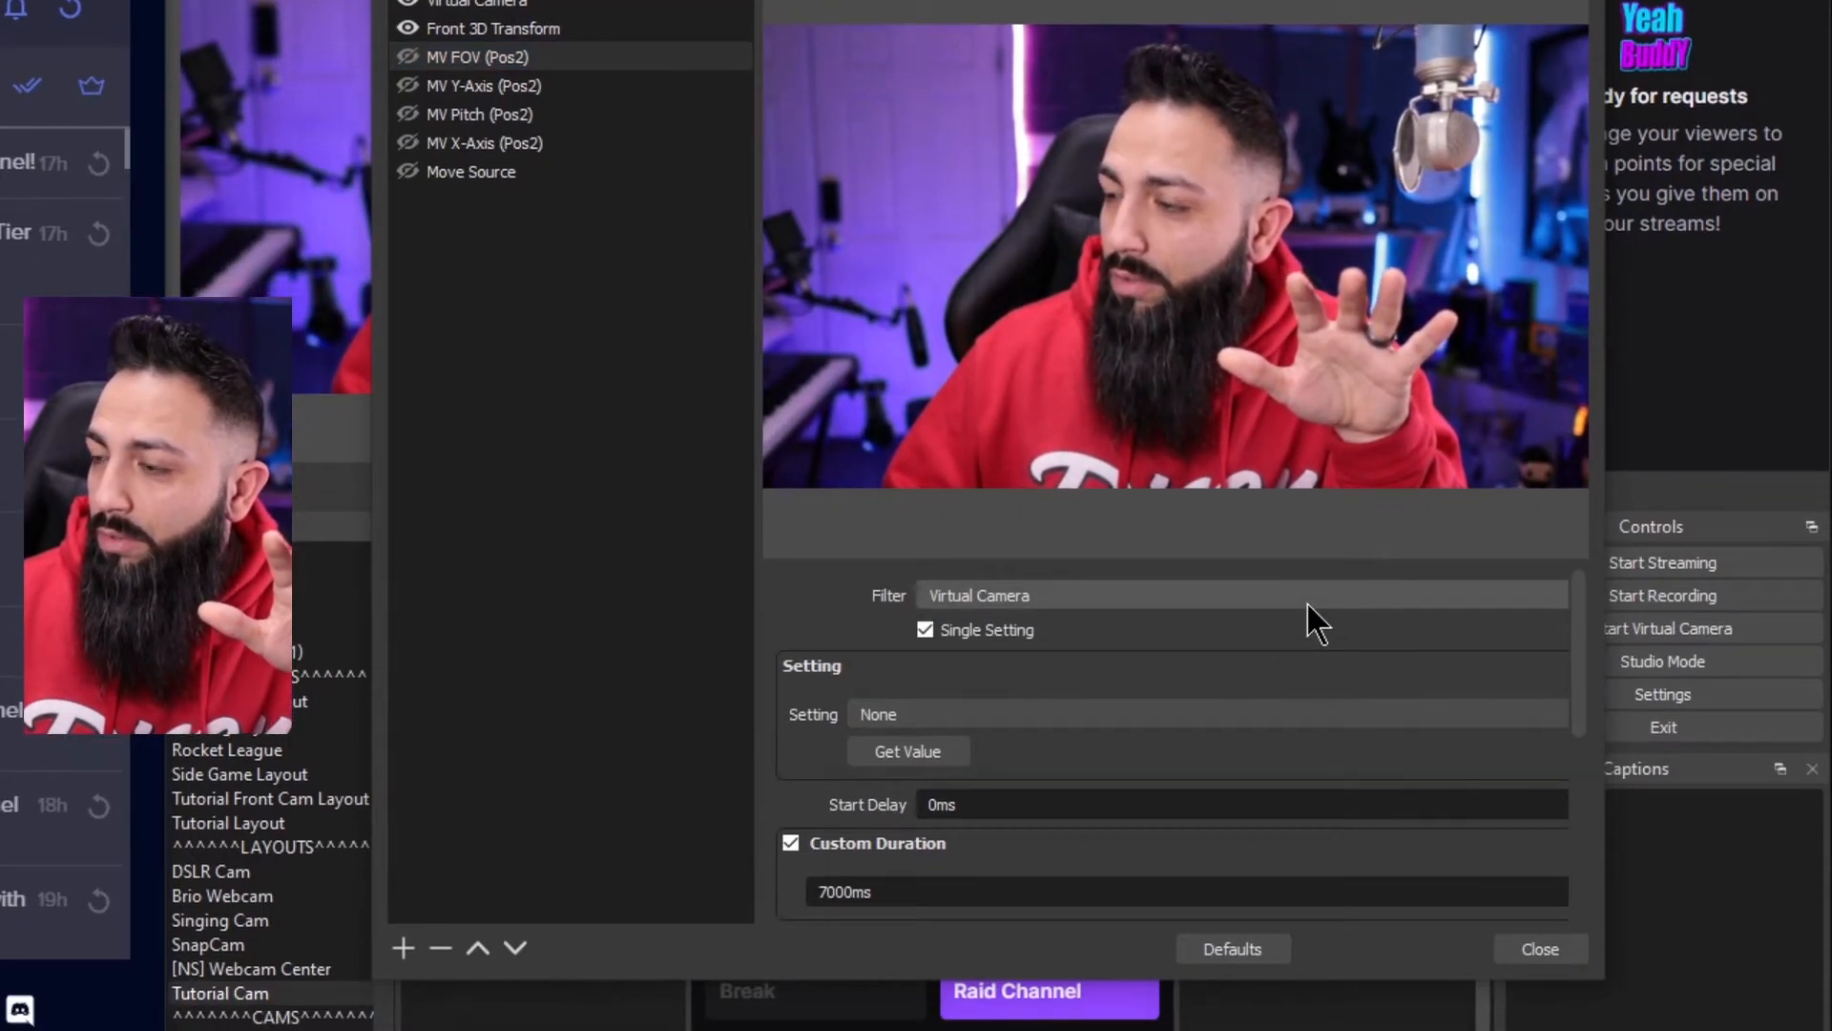
{"action": "left_click", "coordinate": [1307, 632]}
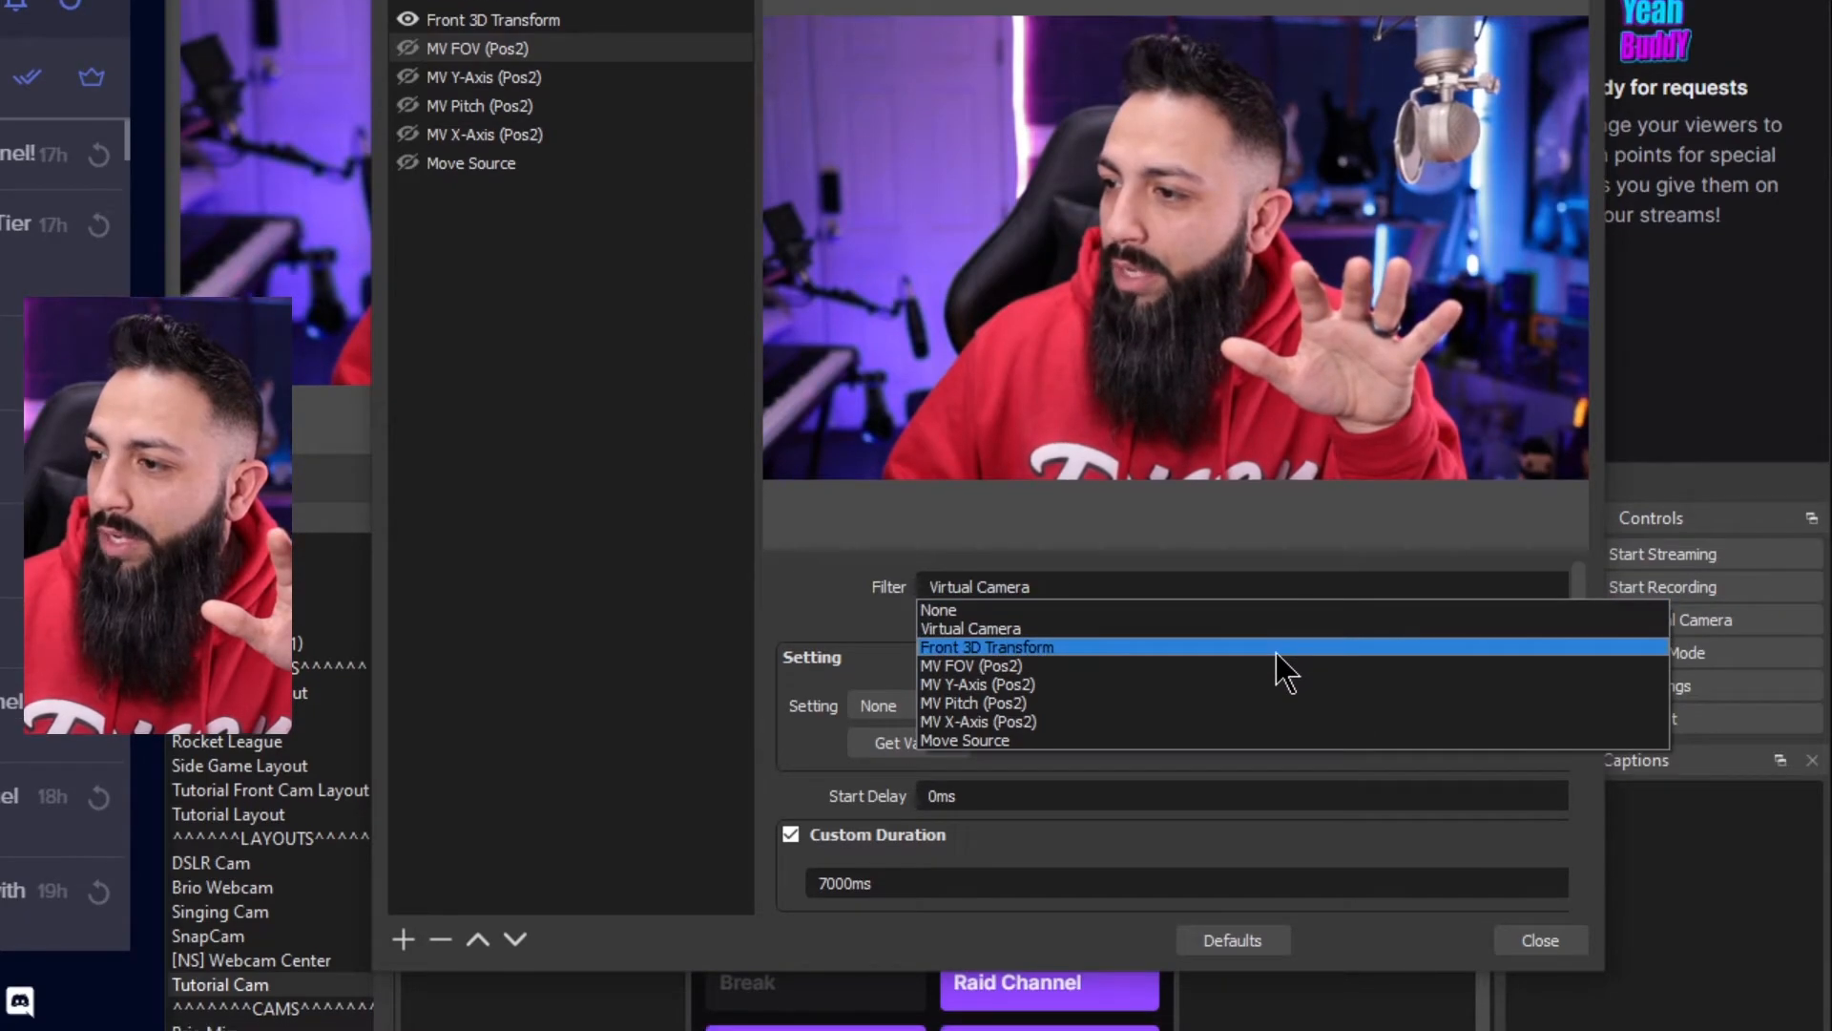
{"action": "left_click", "coordinate": [1275, 659]}
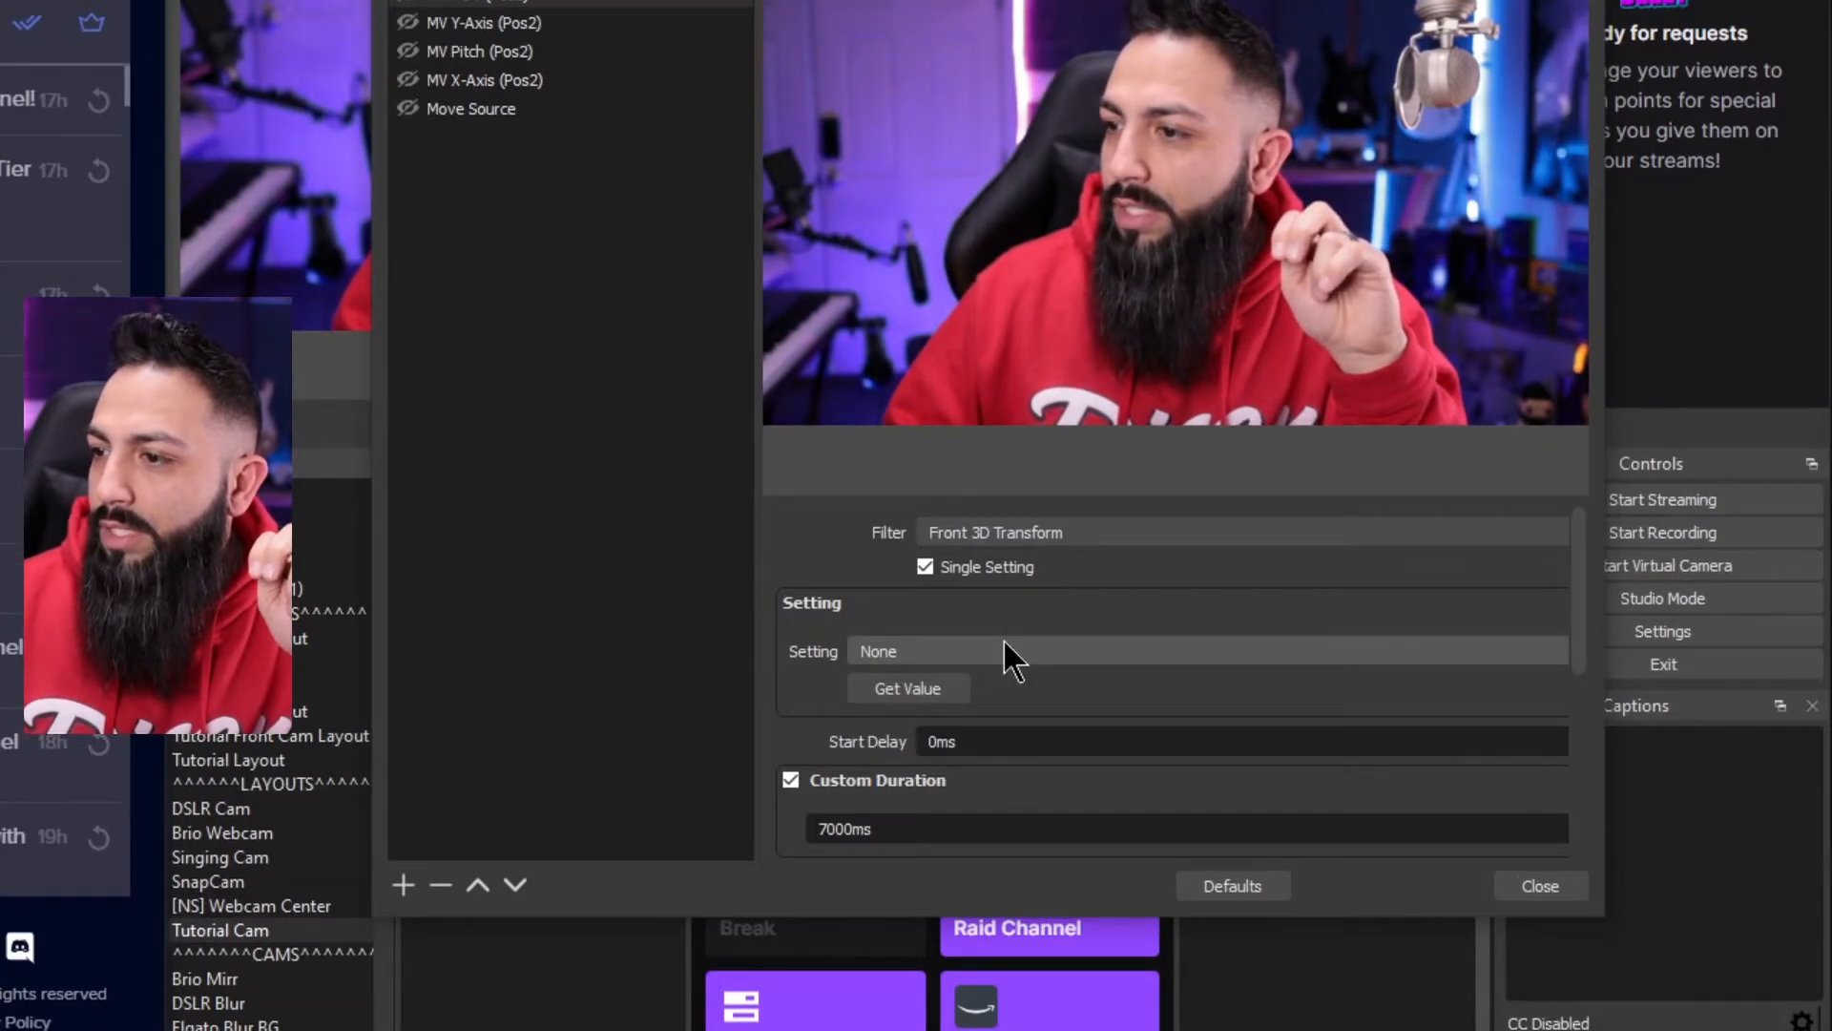
{"action": "left_click", "coordinate": [1003, 651]}
{"action": "left_click", "coordinate": [1016, 681]}
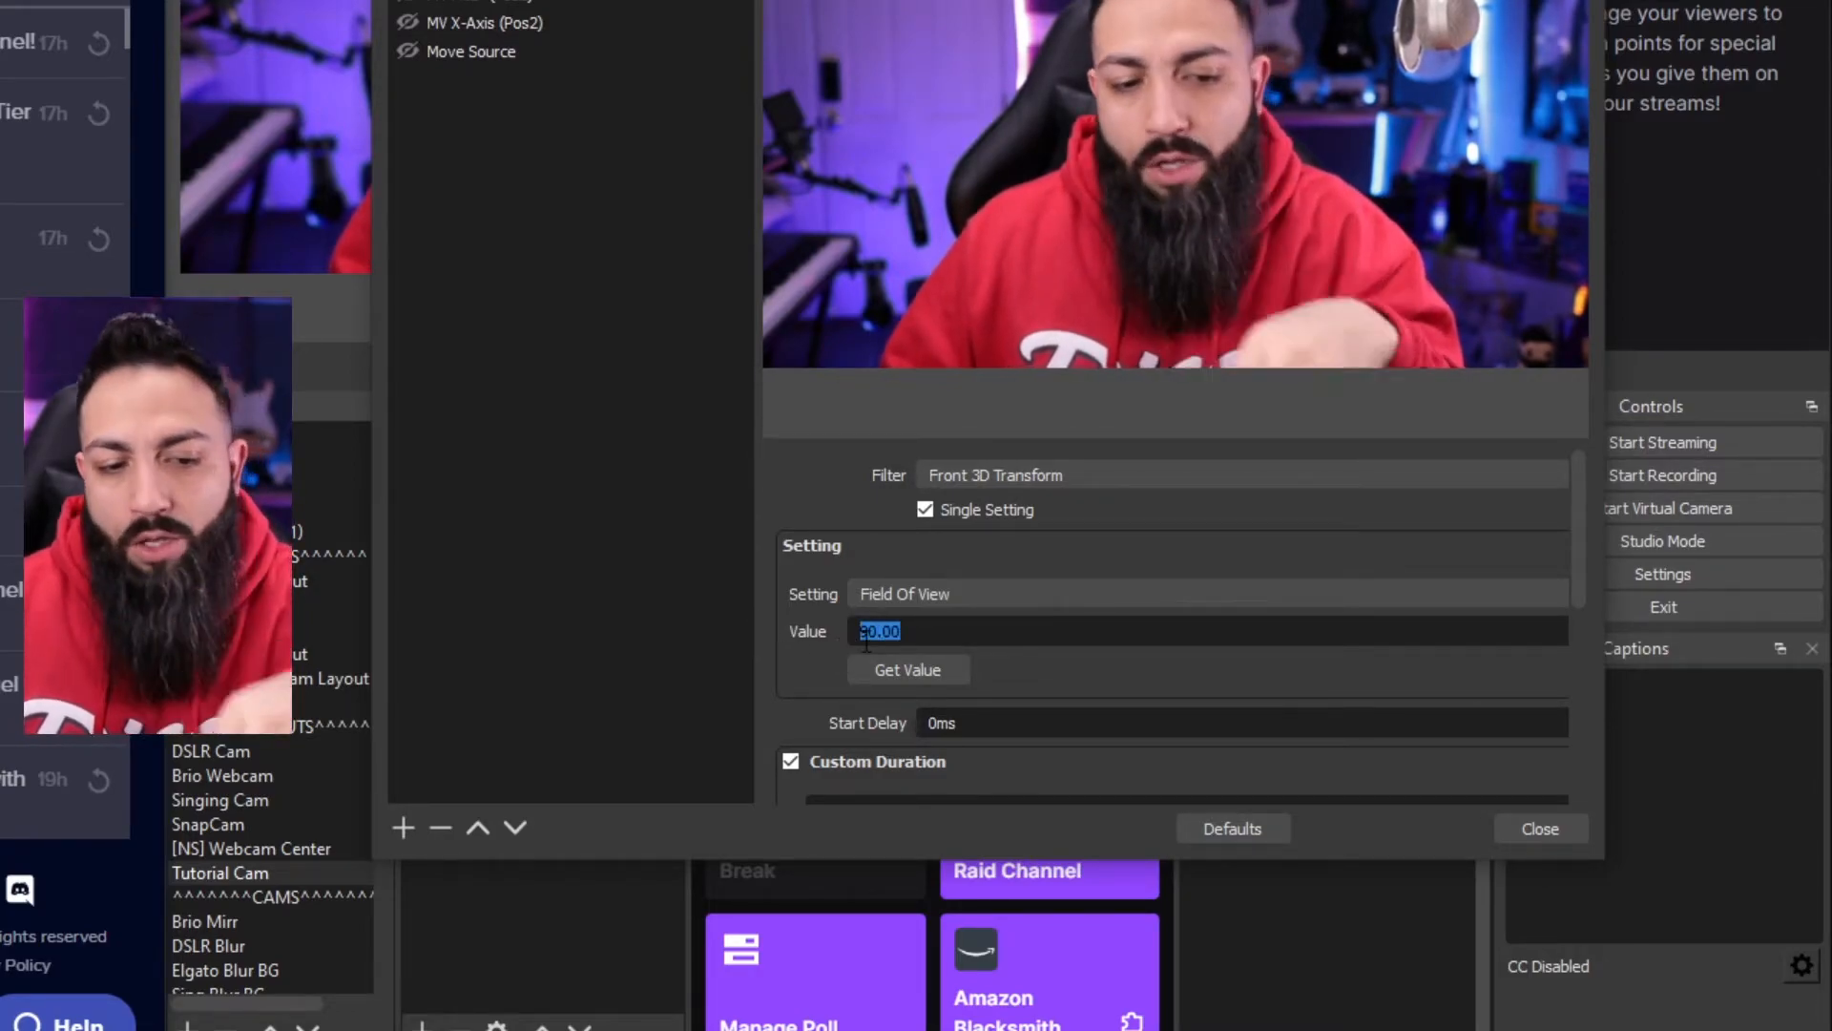
{"action": "type", "text": "62"}
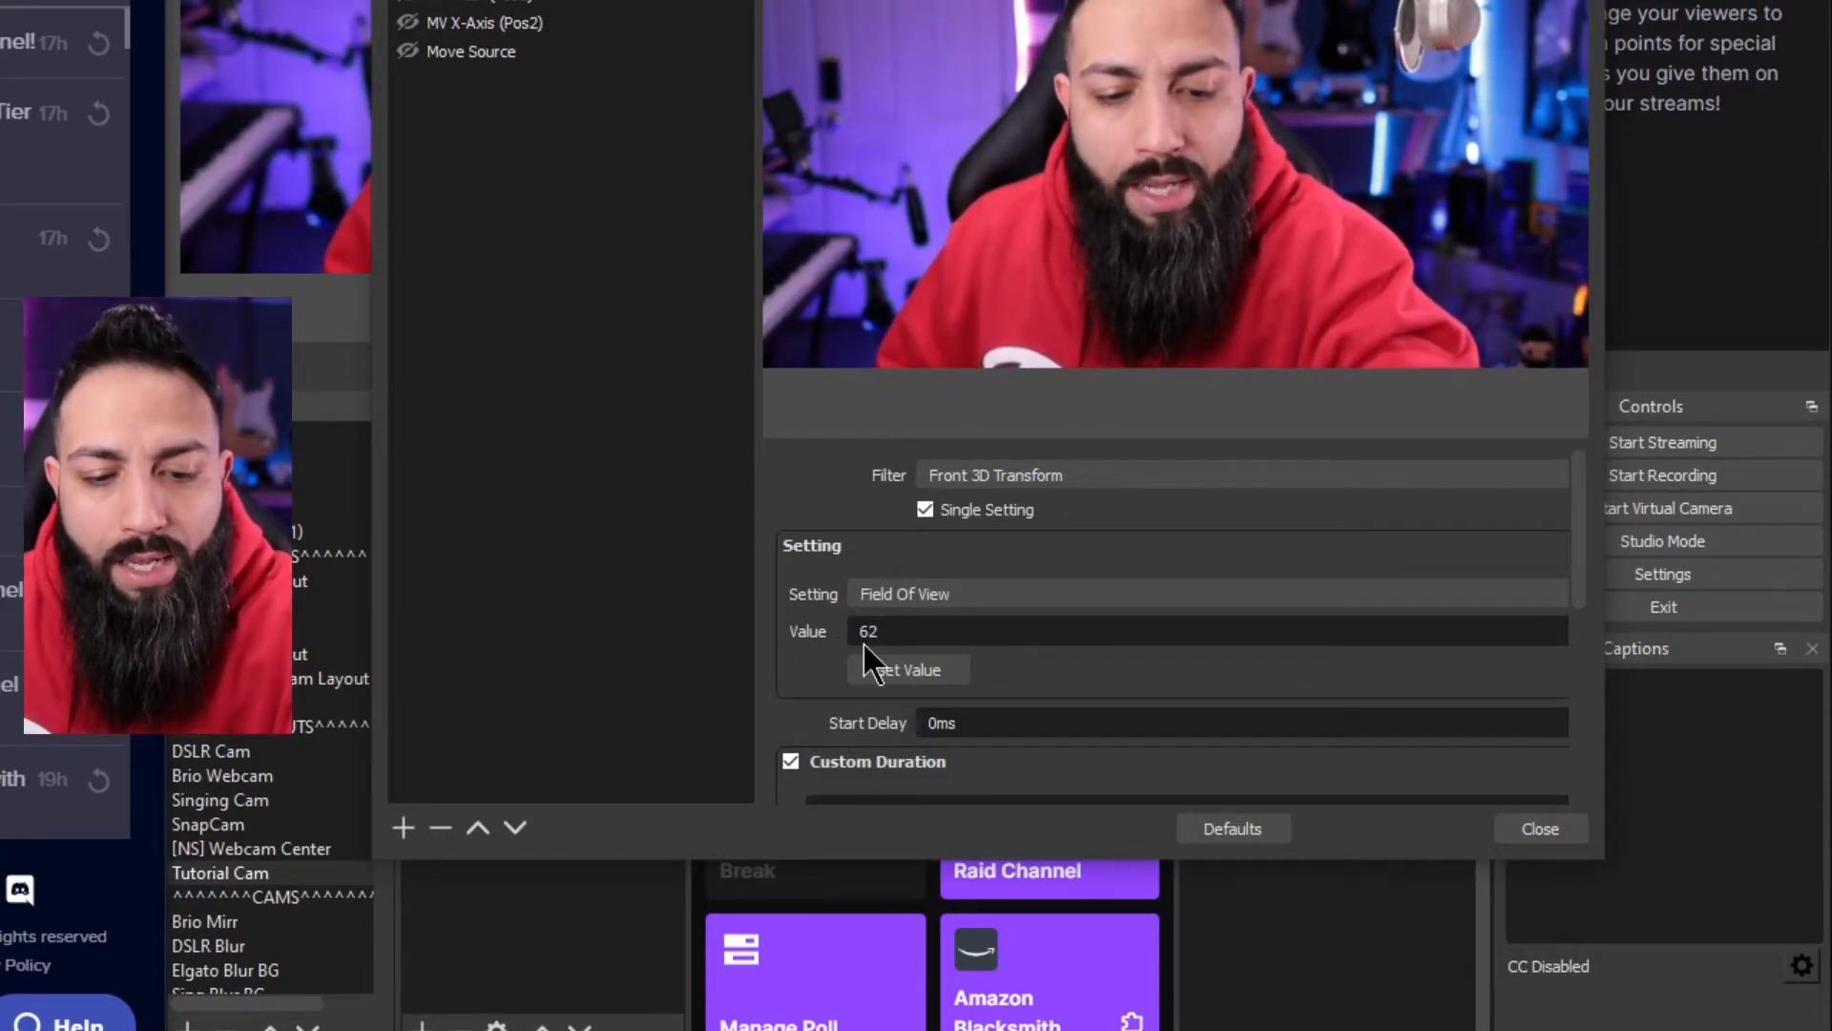
{"action": "type", "text": ".62"}
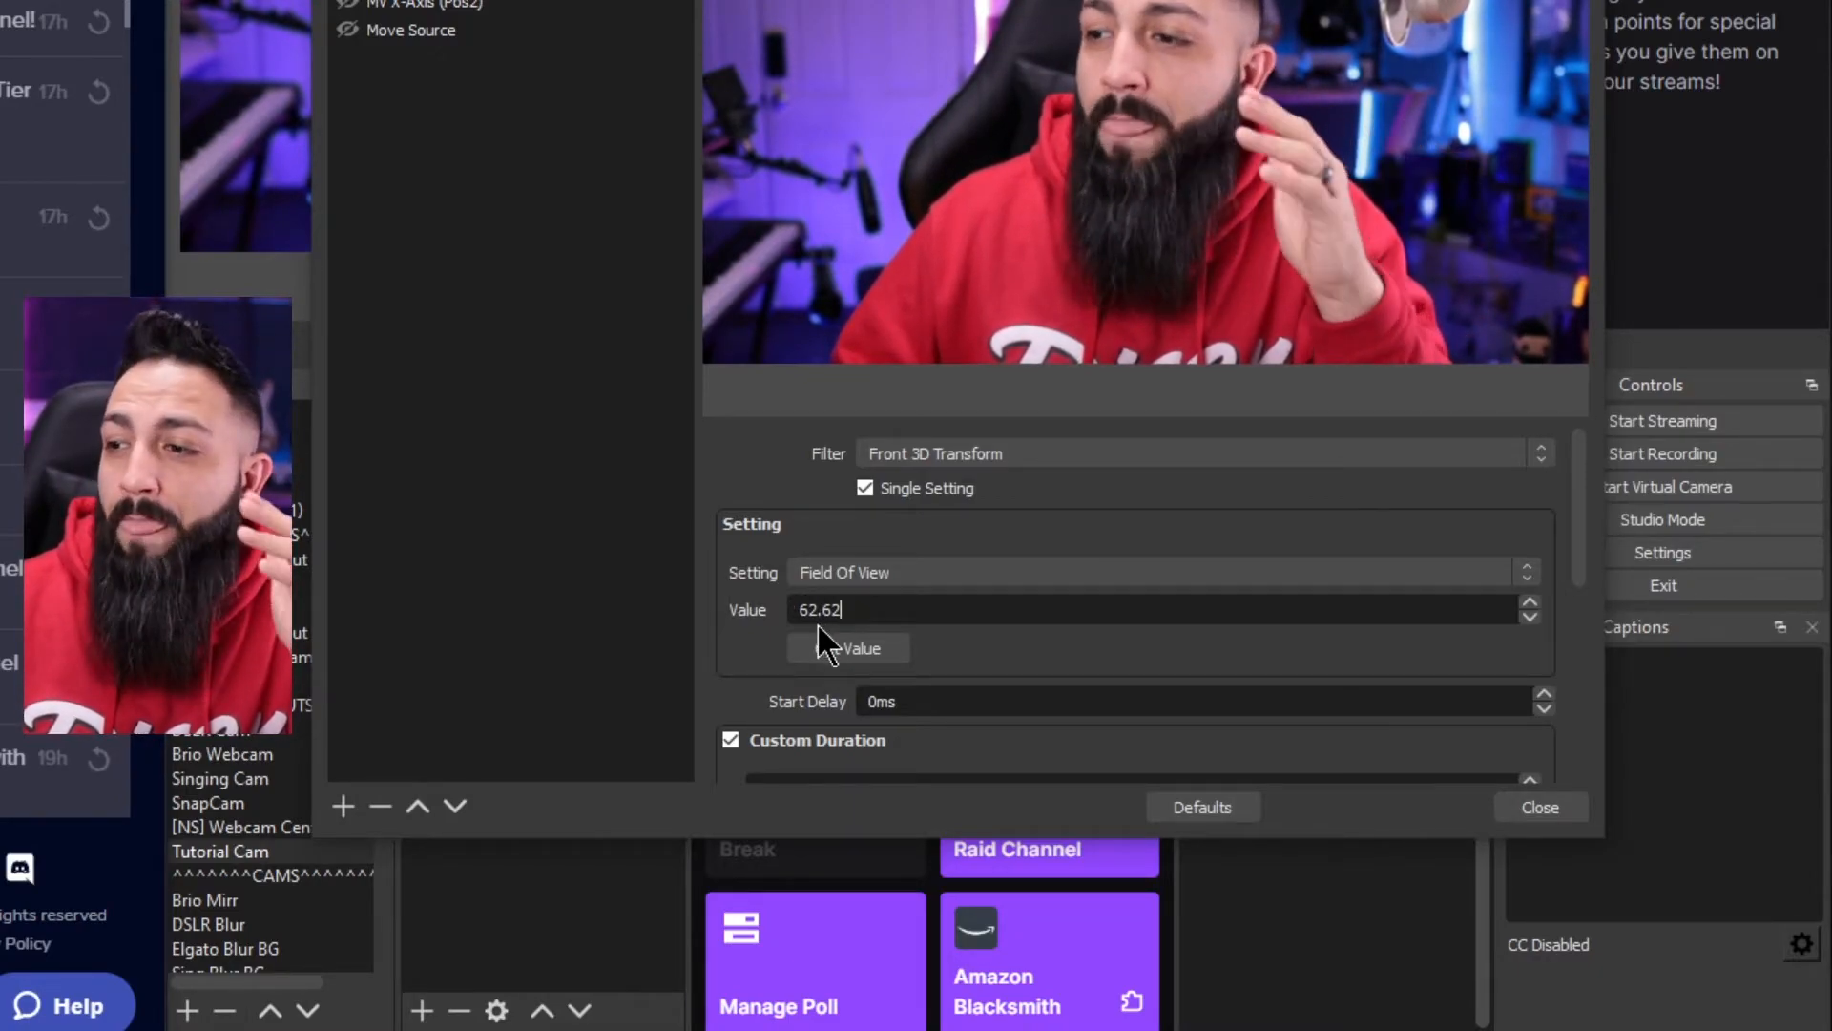
Step: Review the MV FOV (Pos2) filter's custom duration, delays, easing, triggers and next-move options
{"action": "scroll", "coordinate": [708, 651], "scroll_direction": "down", "scroll_amount": 2}
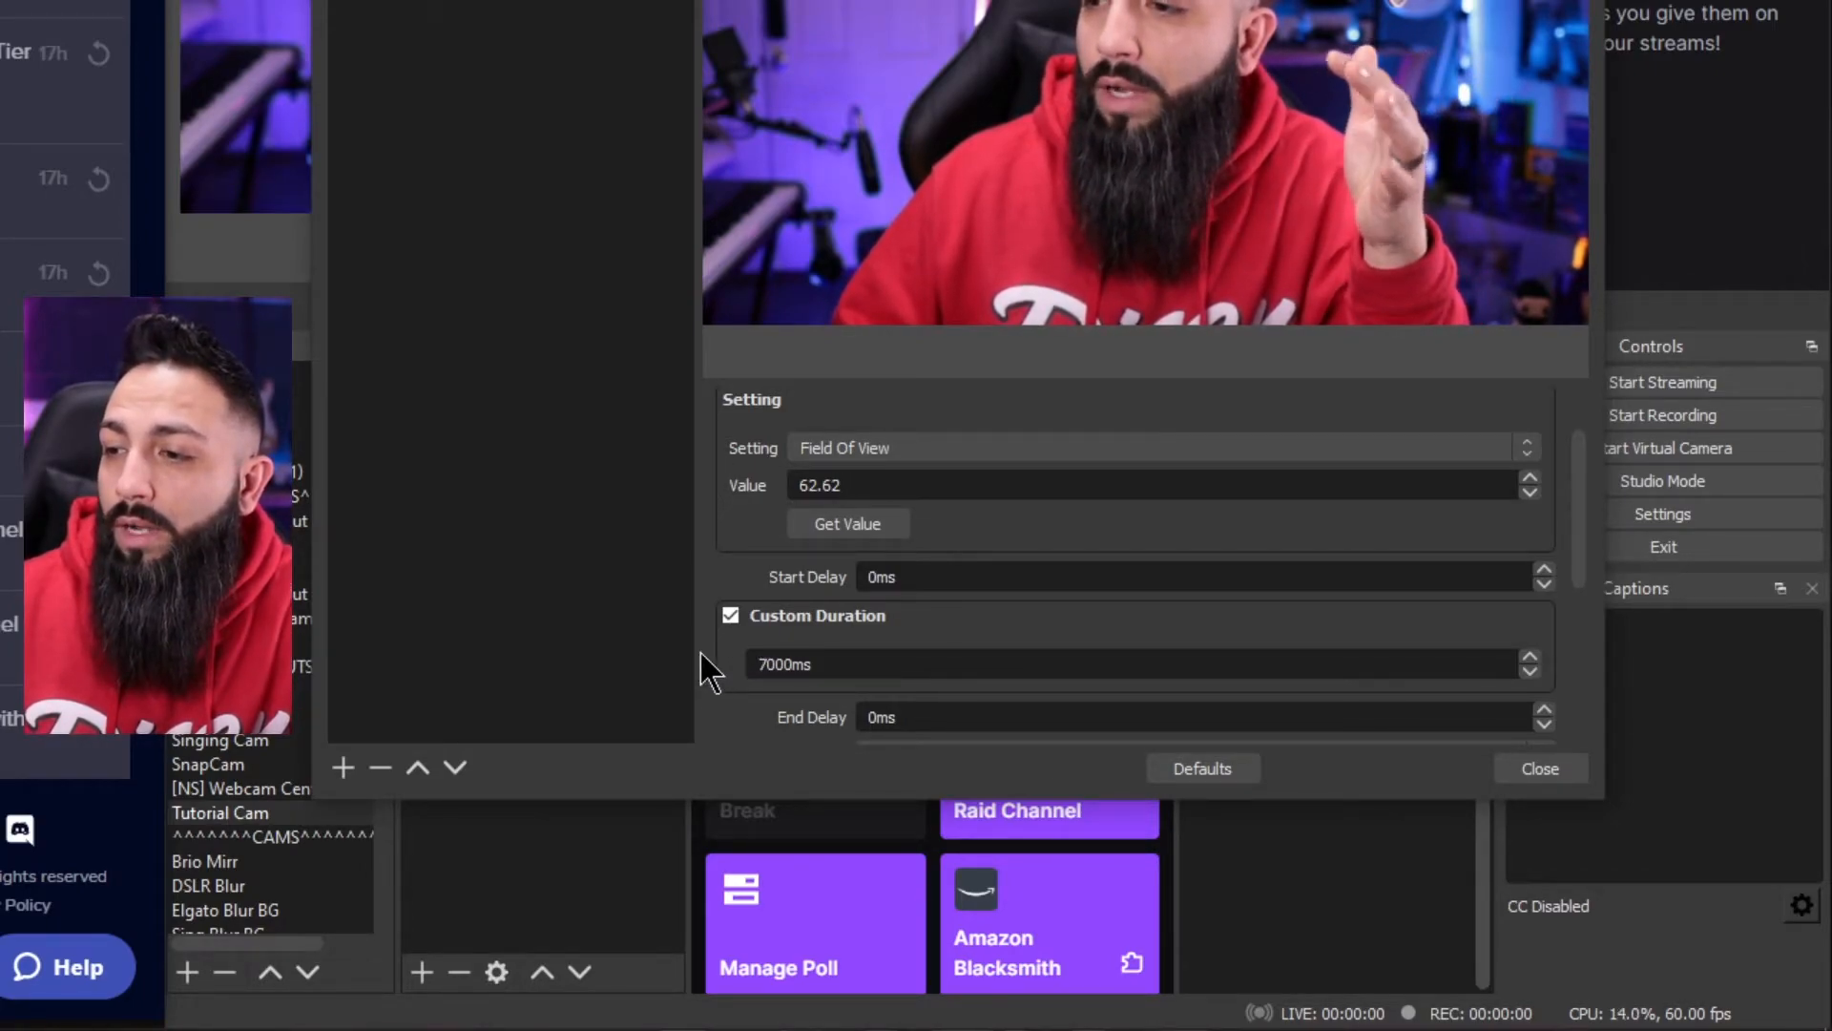
{"action": "scroll", "coordinate": [715, 658], "scroll_direction": "down", "scroll_amount": 3}
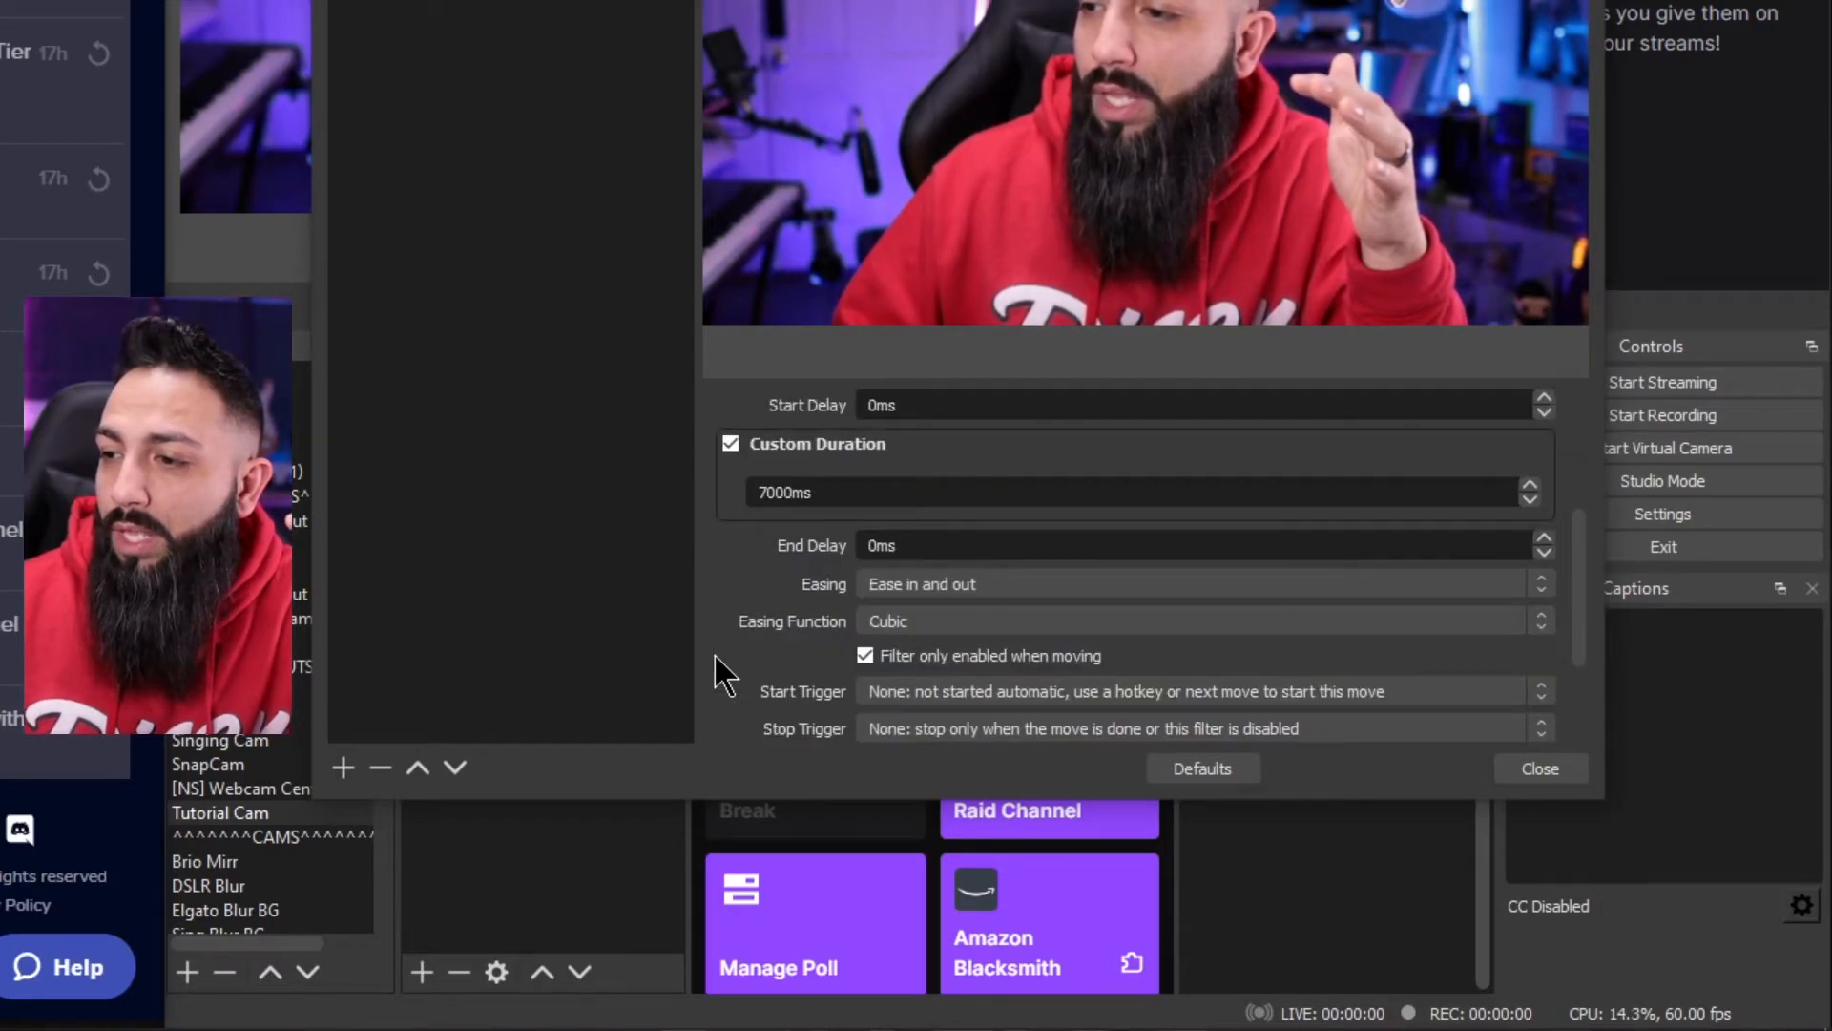
{"action": "scroll", "coordinate": [703, 649], "scroll_direction": "down", "scroll_amount": 1}
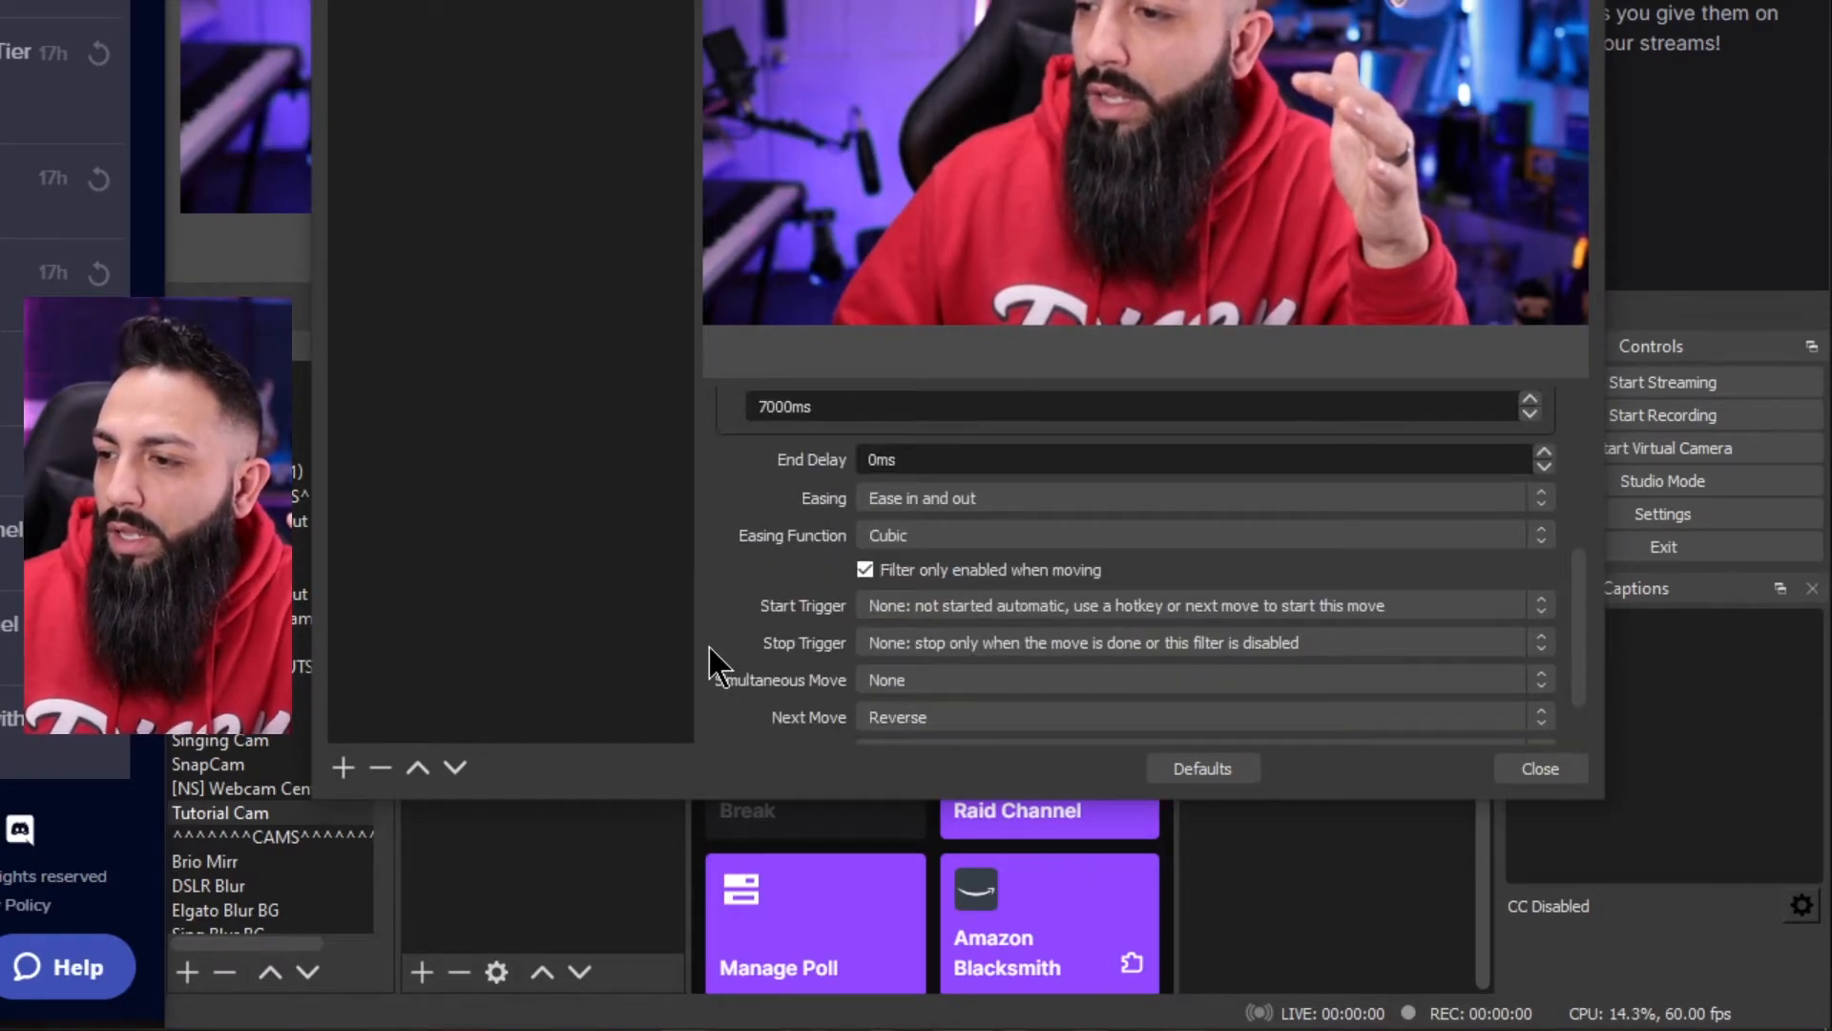
{"action": "scroll", "coordinate": [708, 644], "scroll_direction": "down", "scroll_amount": 1}
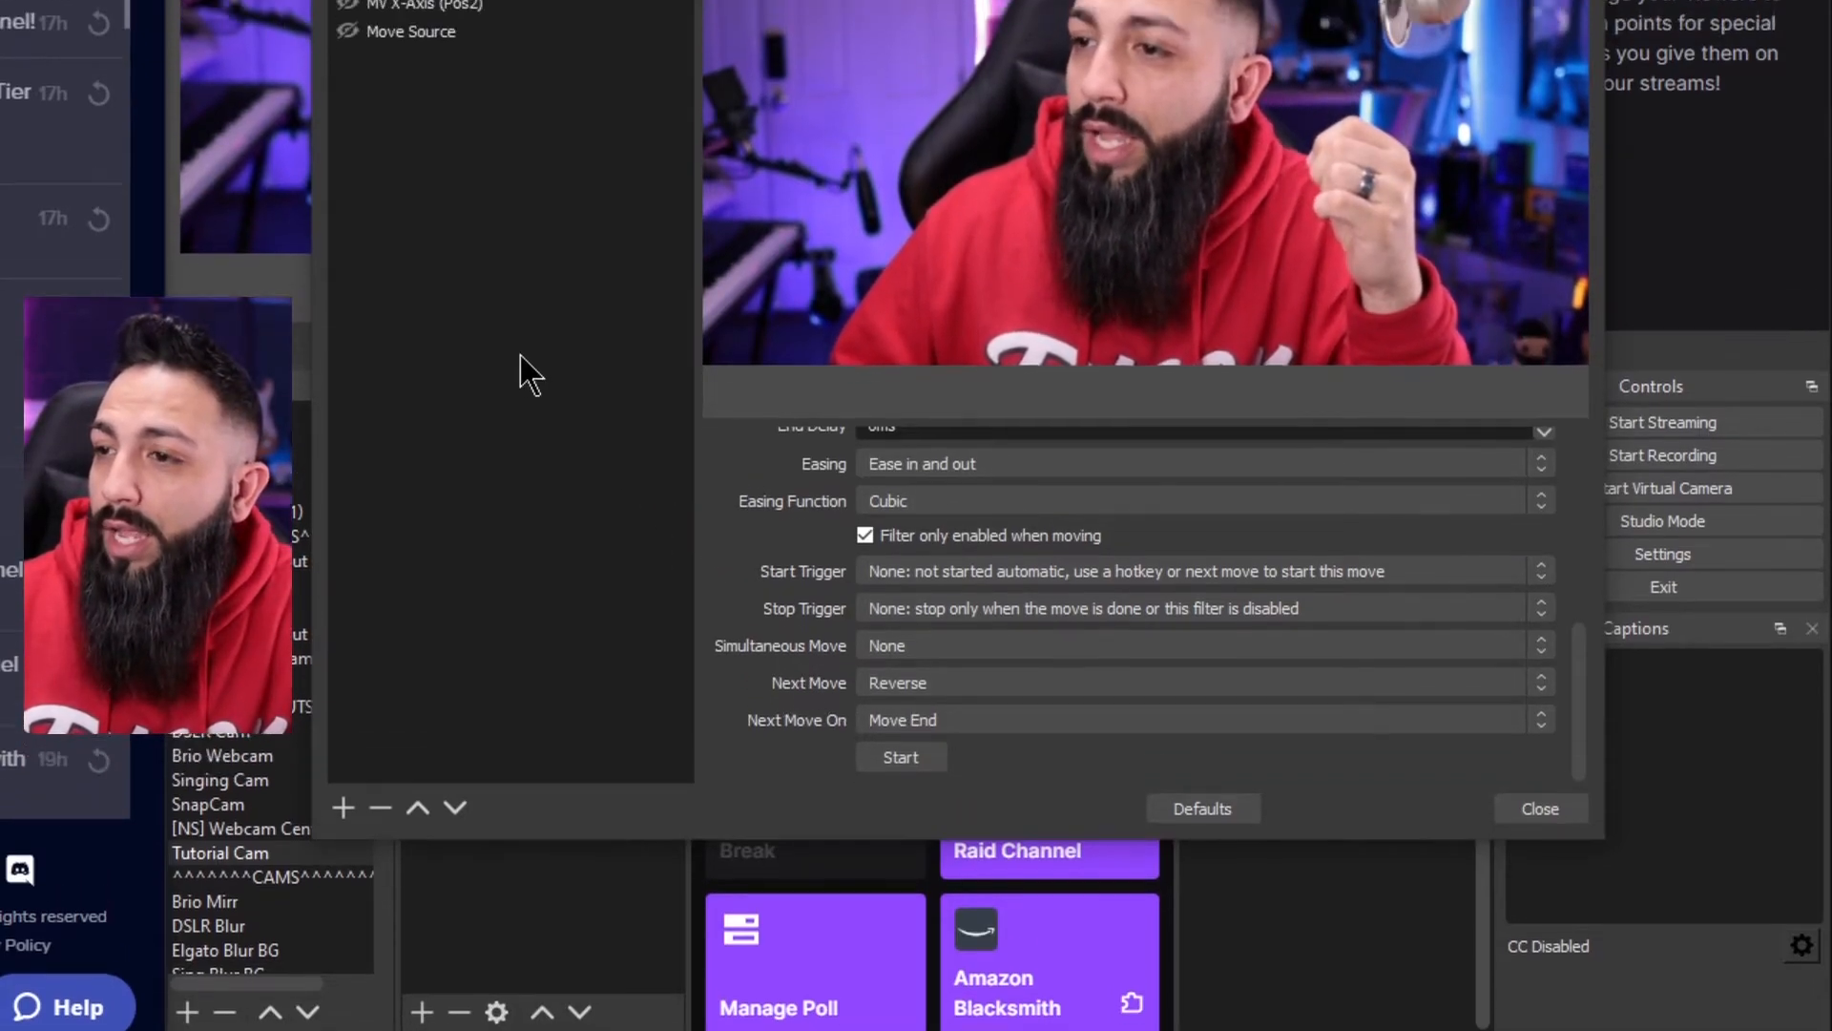
Step: Examine the MV Y-Axis (Pos2) filter's target setting, value, duration and easing options, including the available transform settings
{"action": "left_click", "coordinate": [506, 220]}
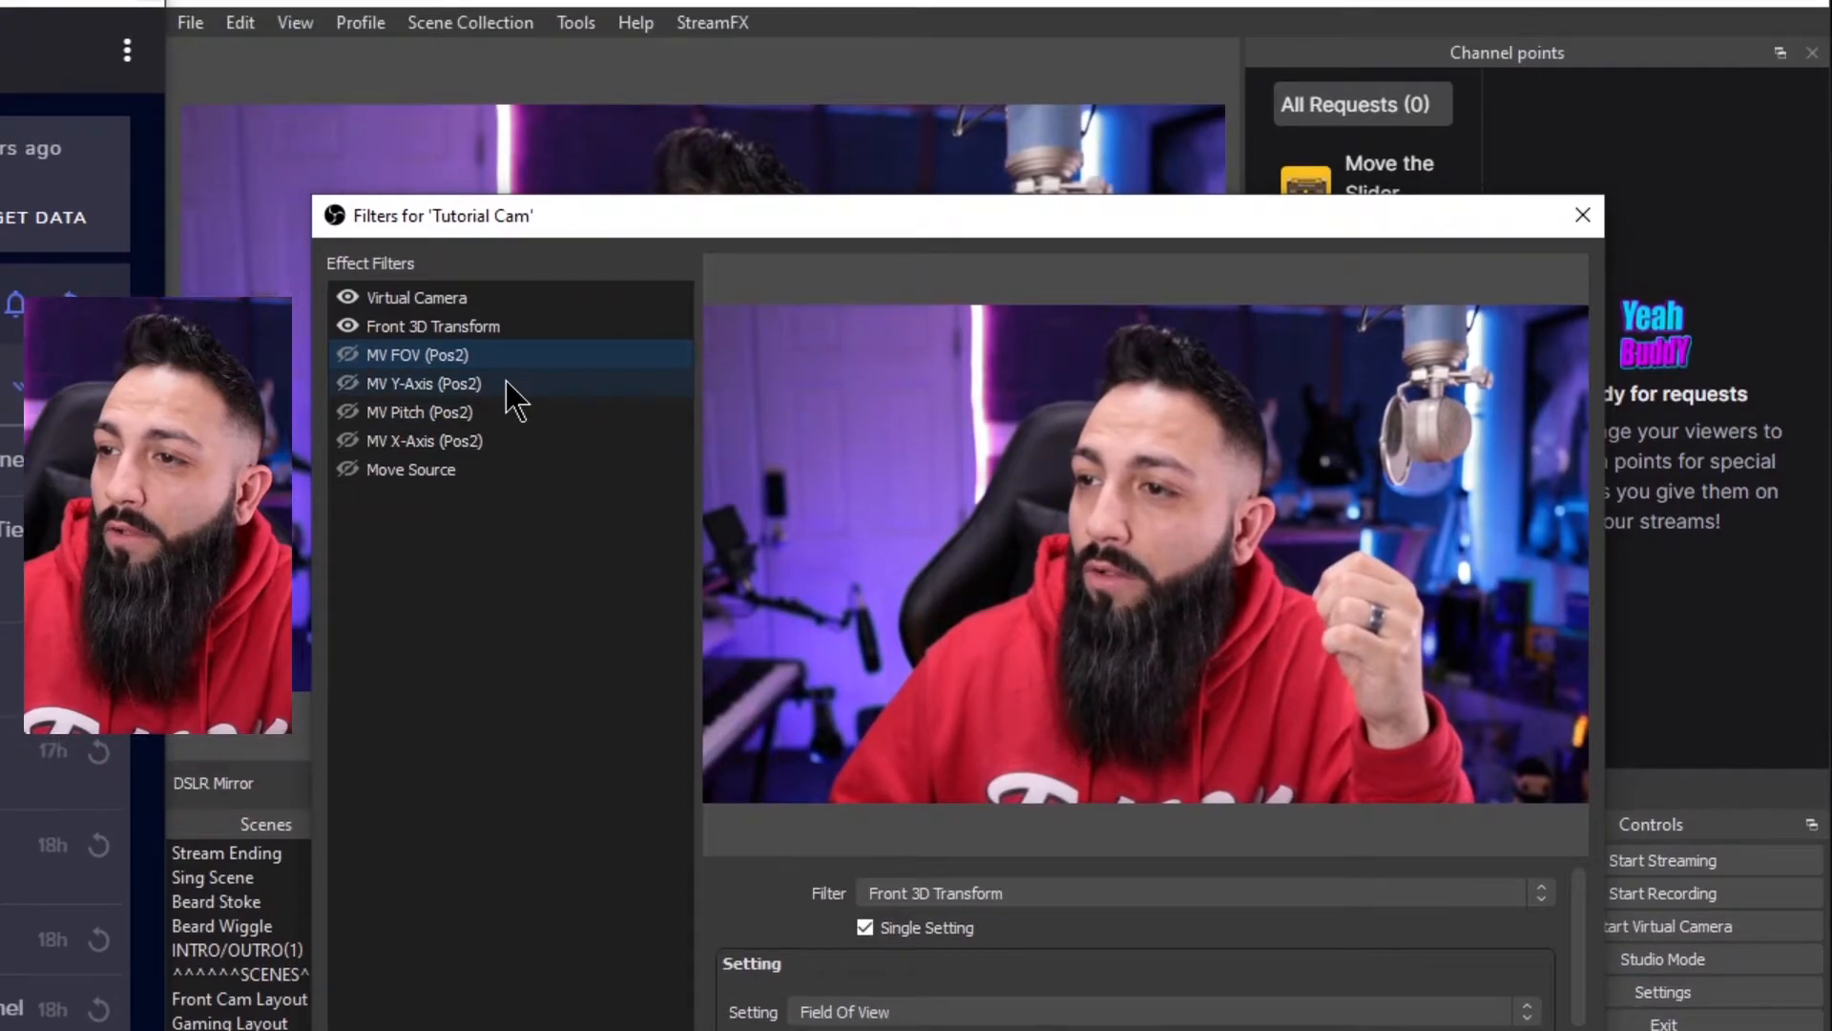
{"action": "left_click", "coordinate": [503, 358]}
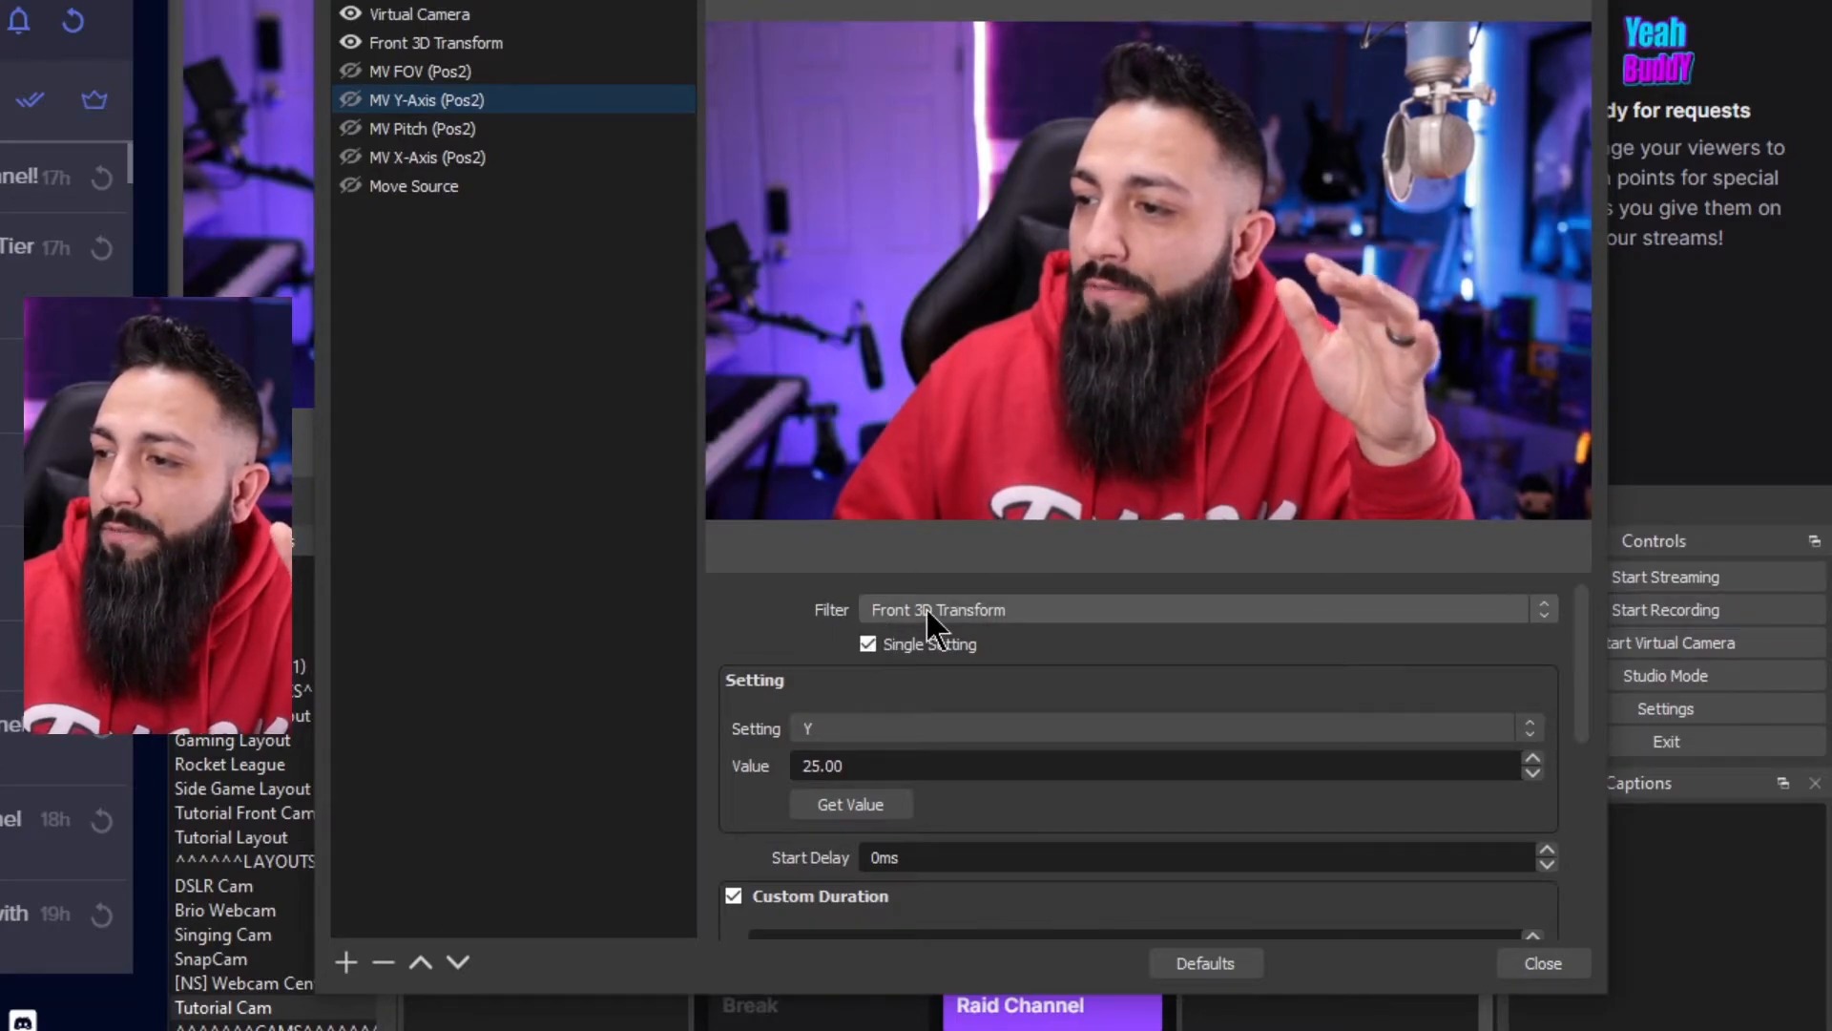
{"action": "scroll", "coordinate": [714, 694], "scroll_direction": "down", "scroll_amount": 1}
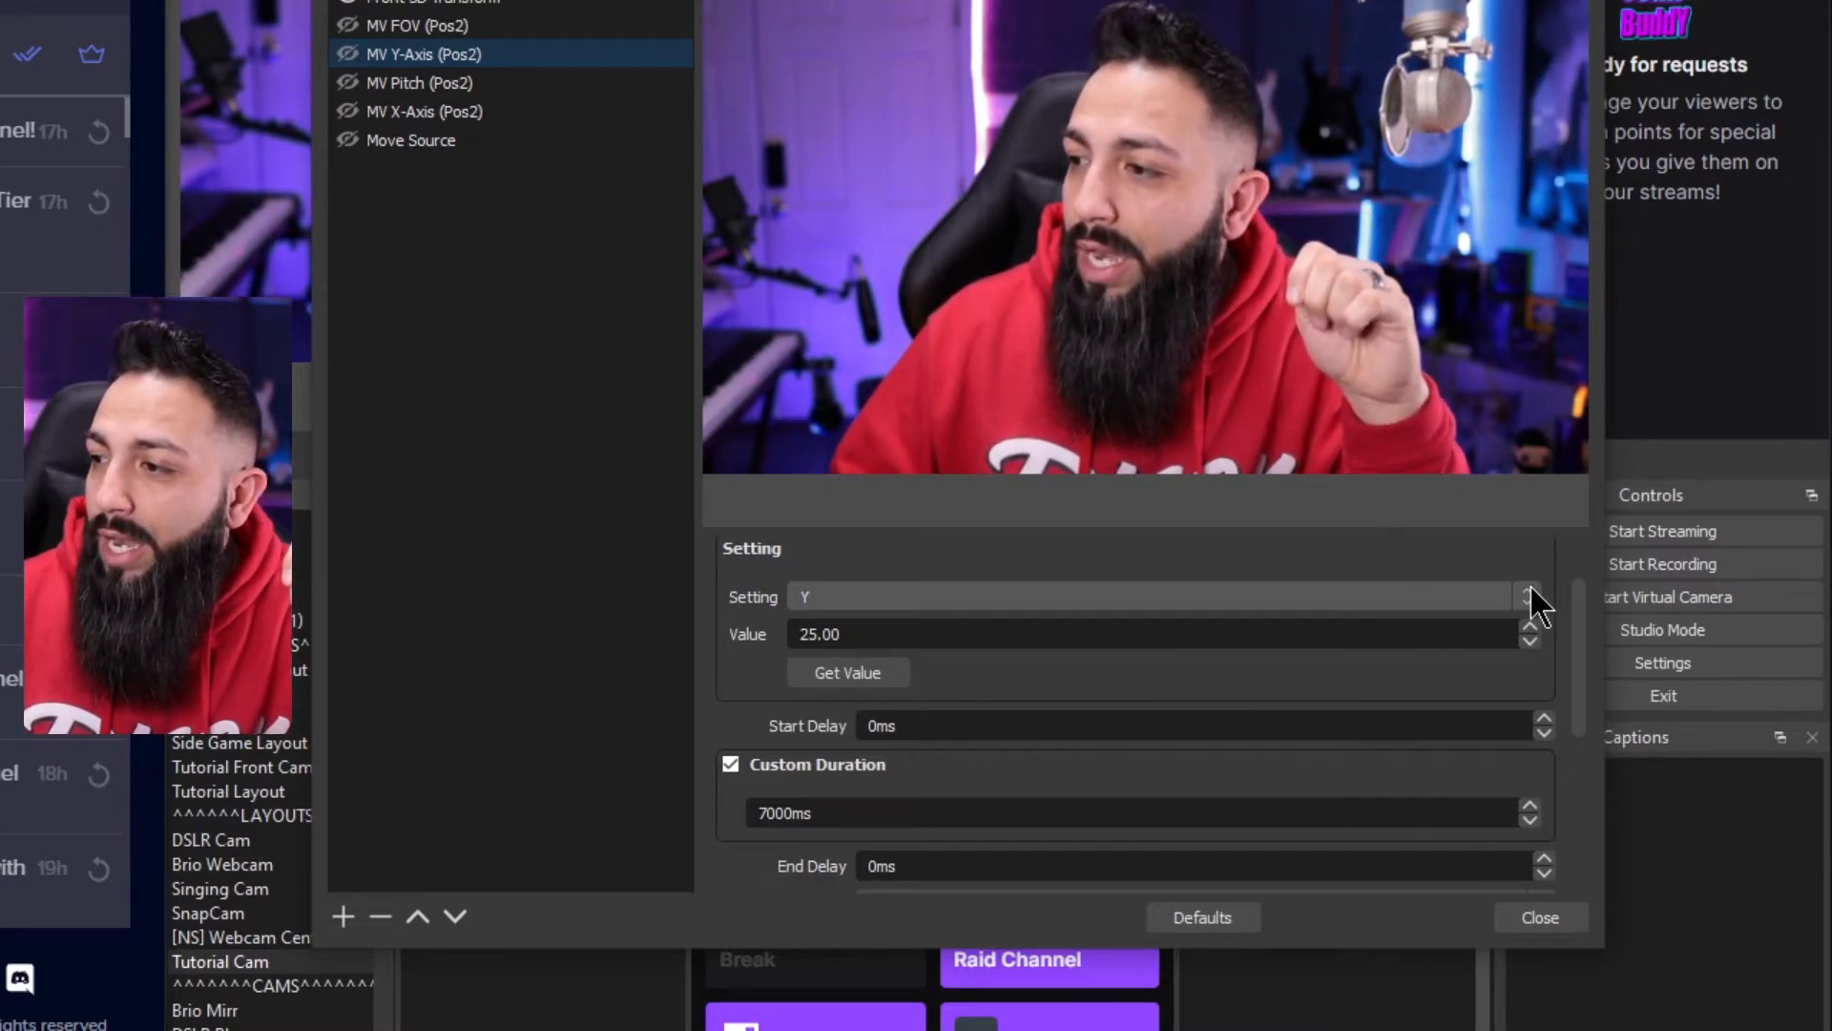
{"action": "left_click", "coordinate": [1530, 593]}
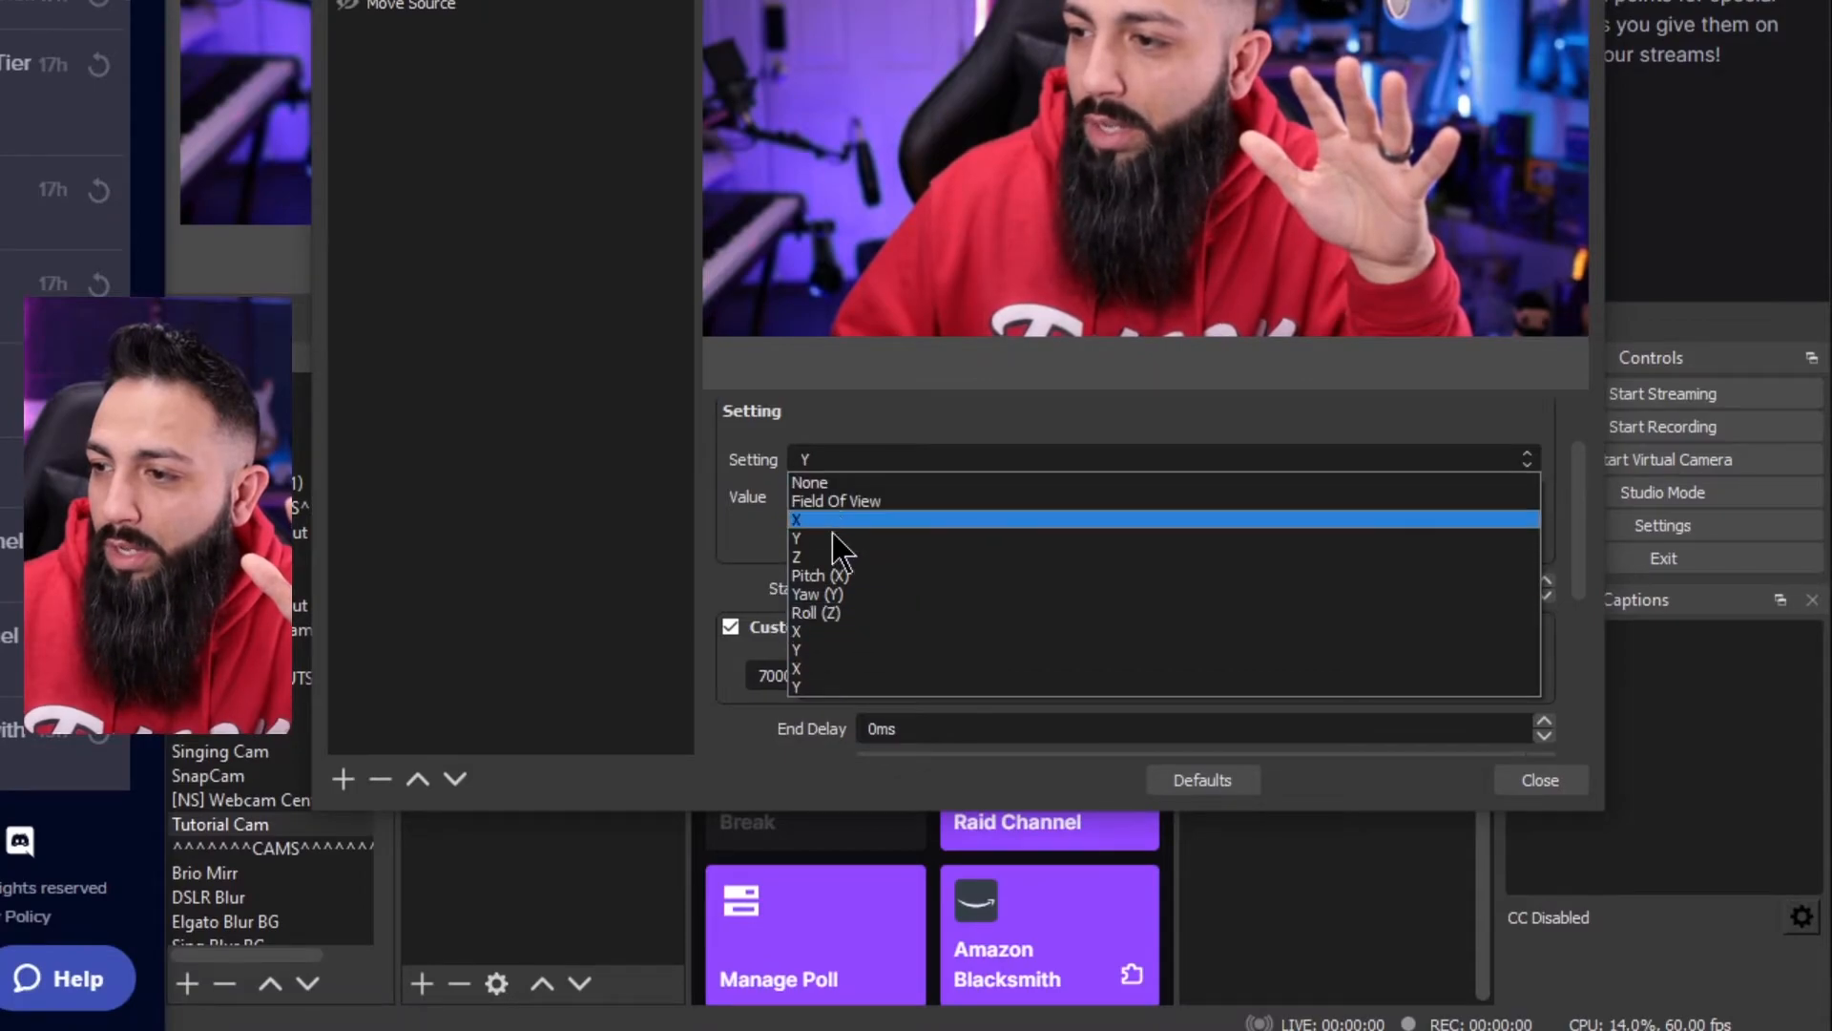
{"action": "left_click", "coordinate": [711, 536]}
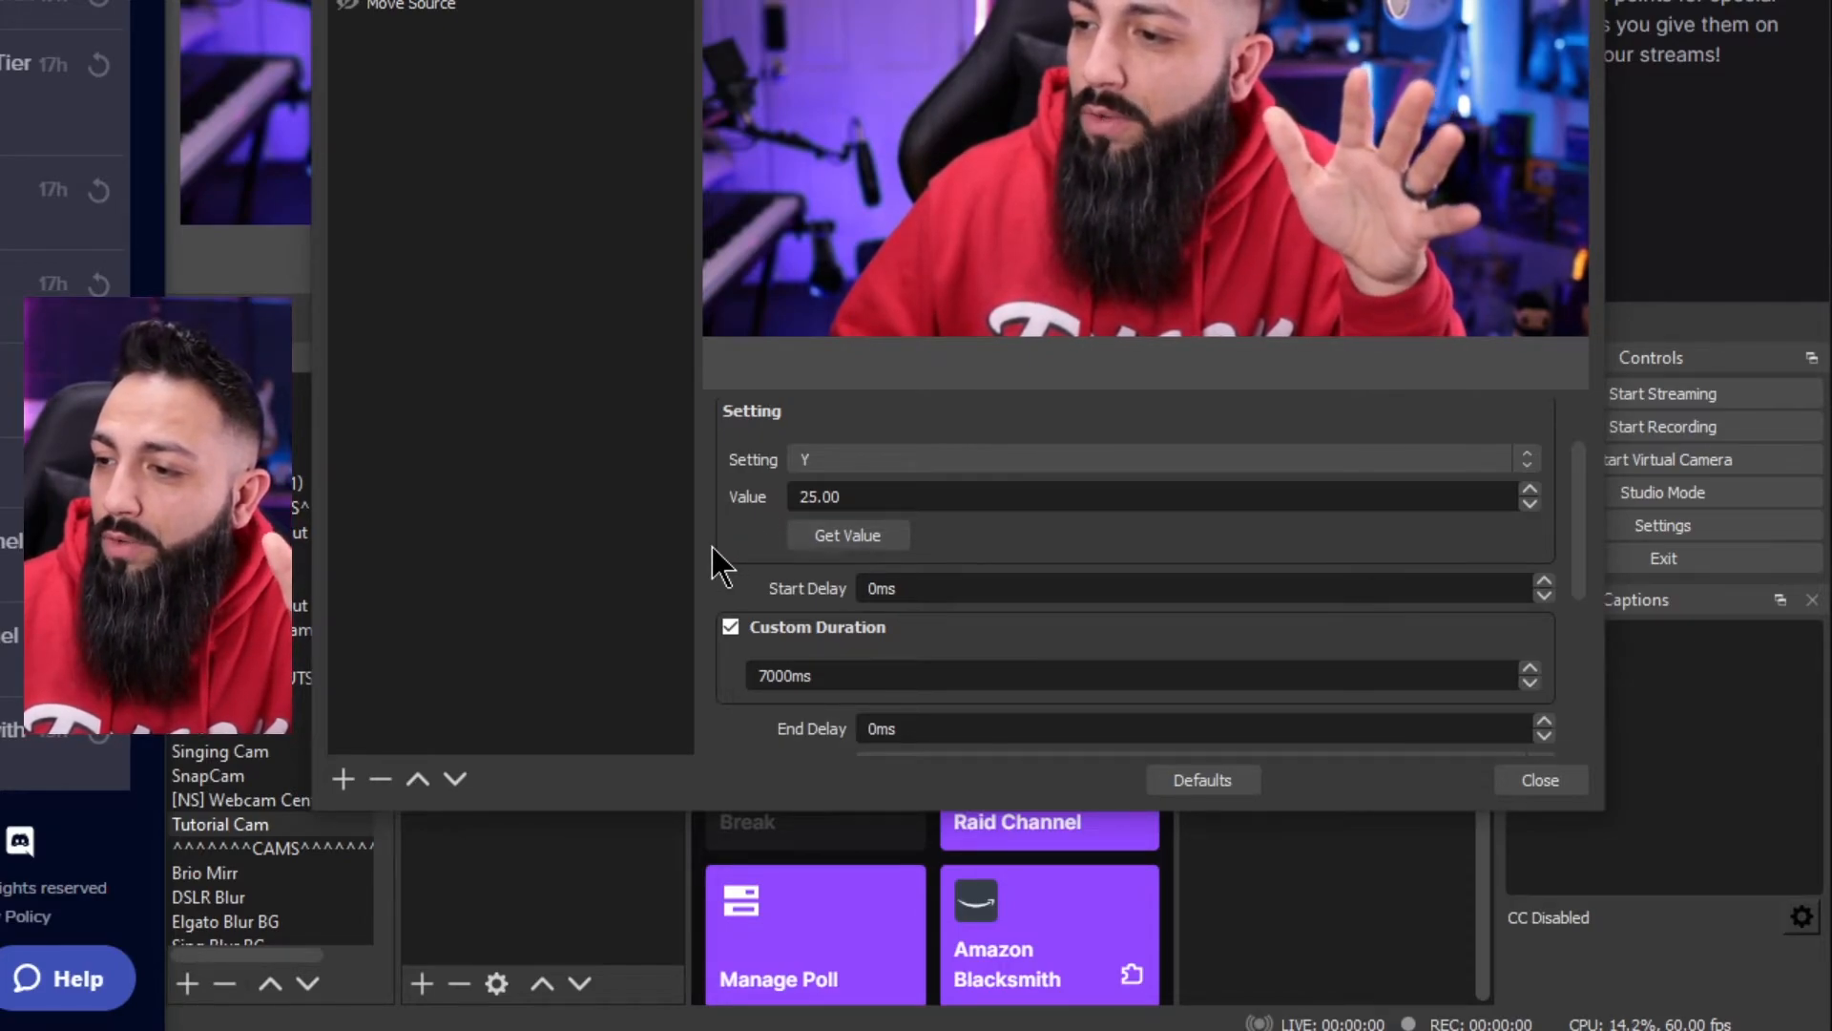
{"action": "scroll", "coordinate": [720, 563], "scroll_direction": "down", "scroll_amount": 2}
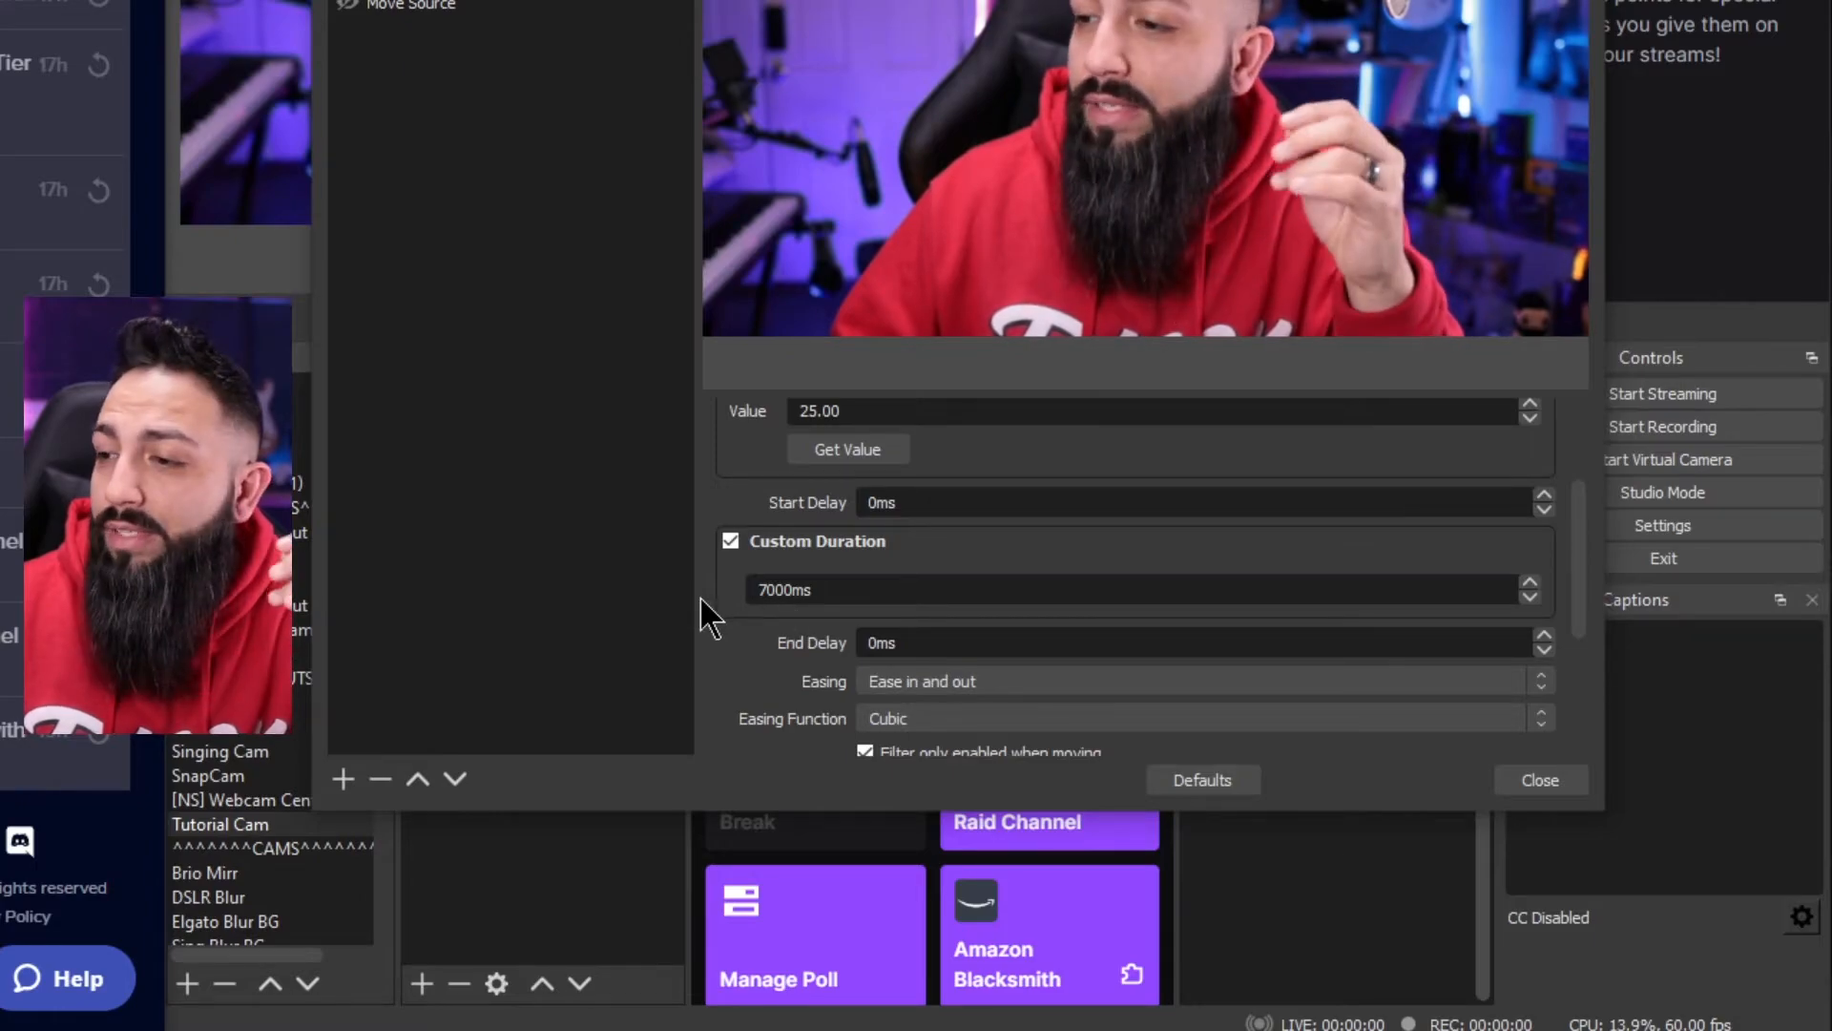
{"action": "scroll", "coordinate": [703, 601], "scroll_direction": "down", "scroll_amount": 2}
{"action": "scroll", "coordinate": [703, 601], "scroll_direction": "down", "scroll_amount": 2}
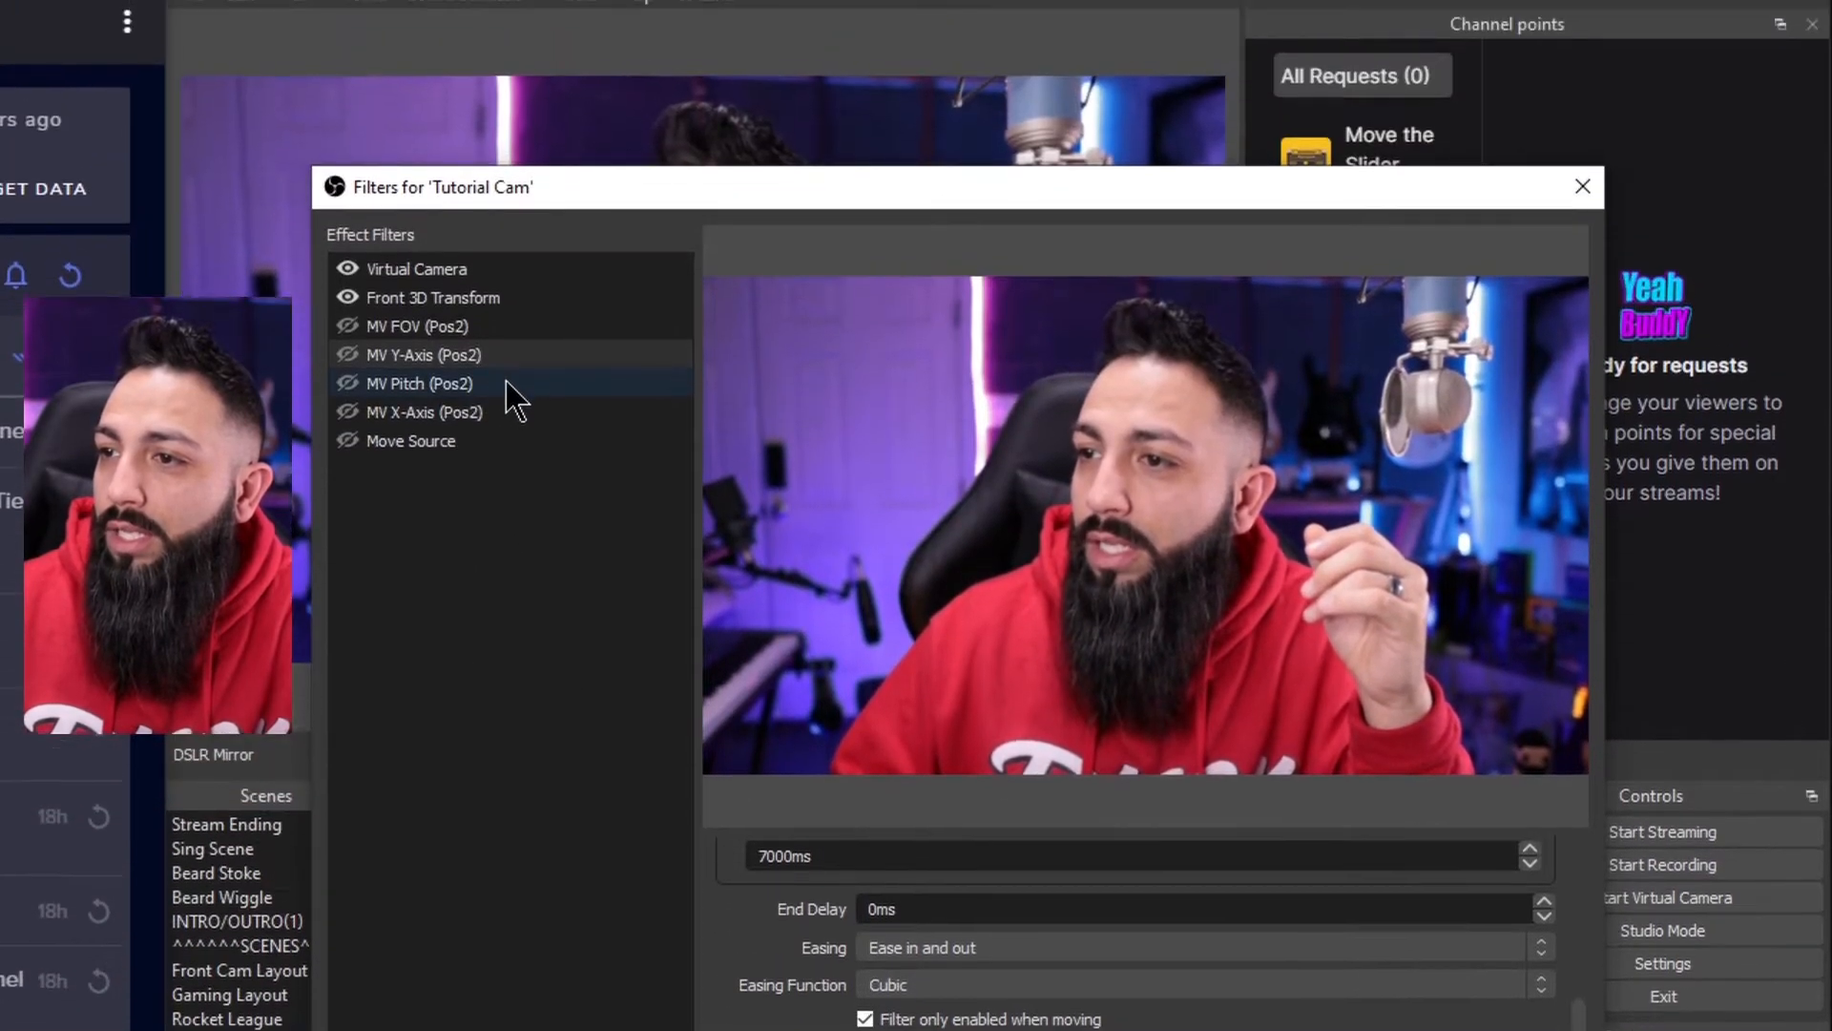
Step: Examine the MV Pitch (Pos2) filter's target setting, value, duration, easing and trigger options
{"action": "left_click", "coordinate": [505, 383]}
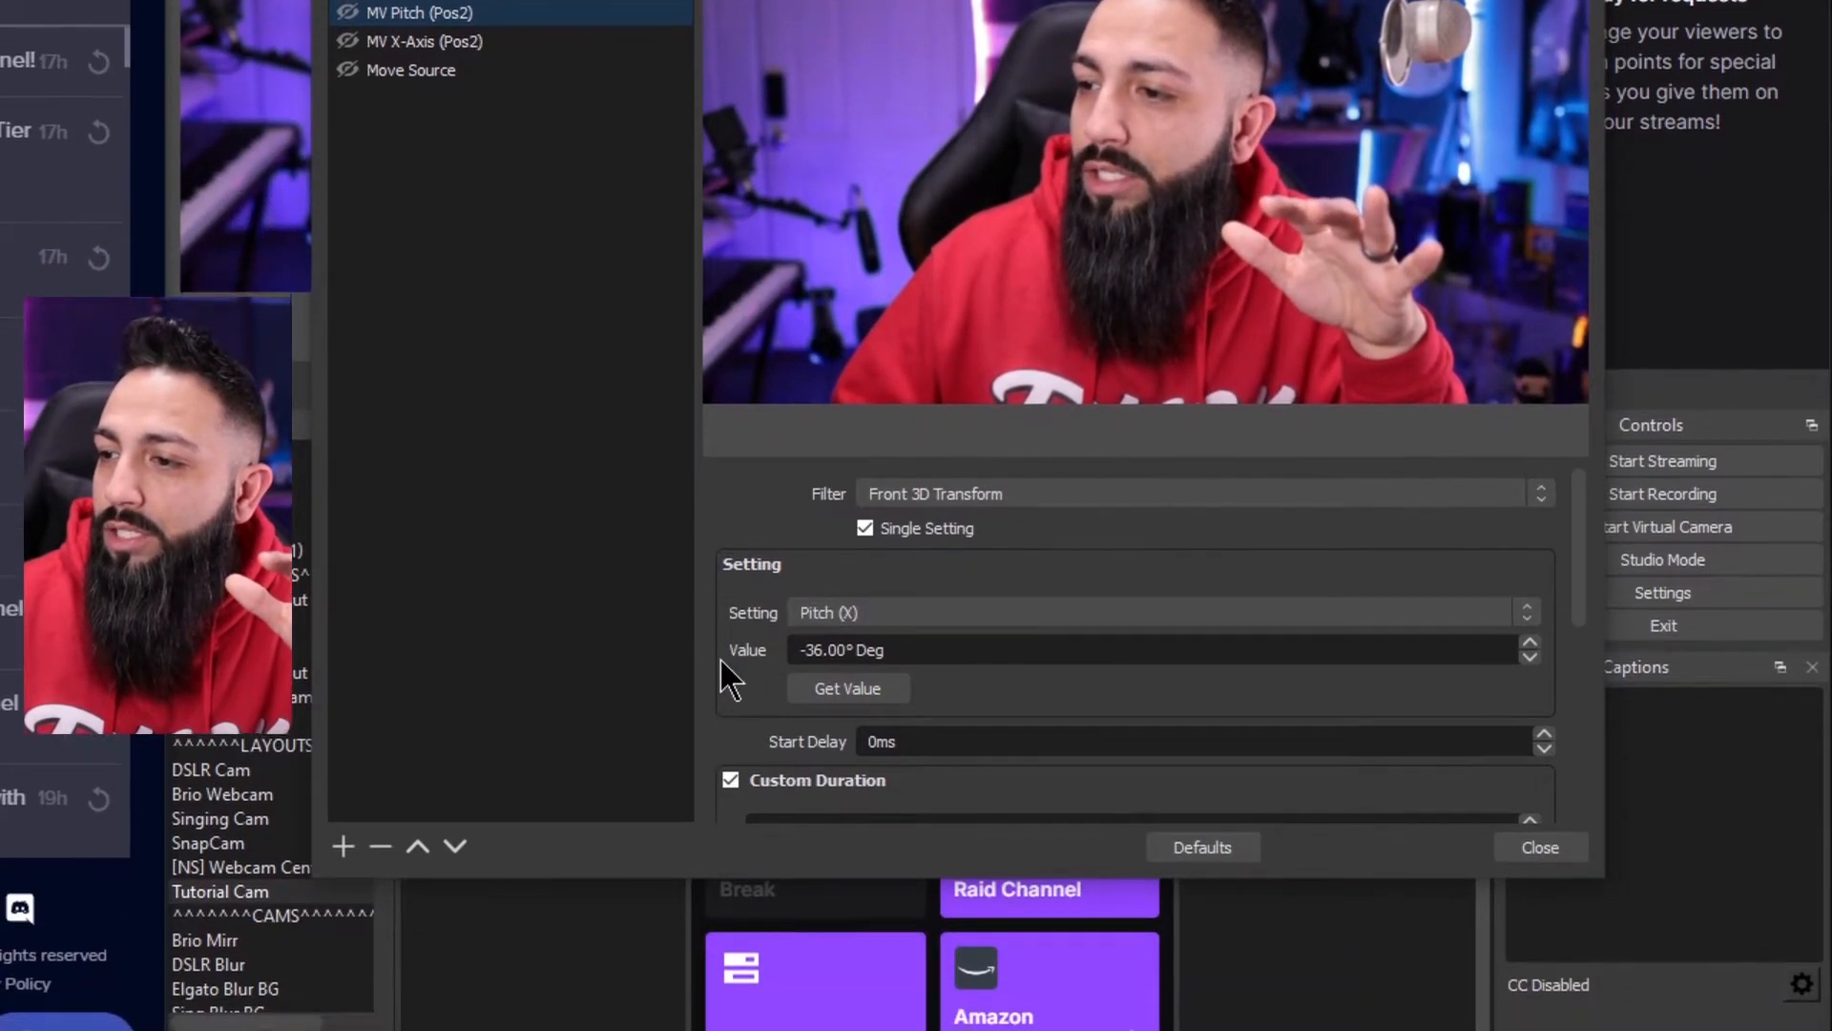
{"action": "scroll", "coordinate": [706, 659], "scroll_direction": "down", "scroll_amount": 2}
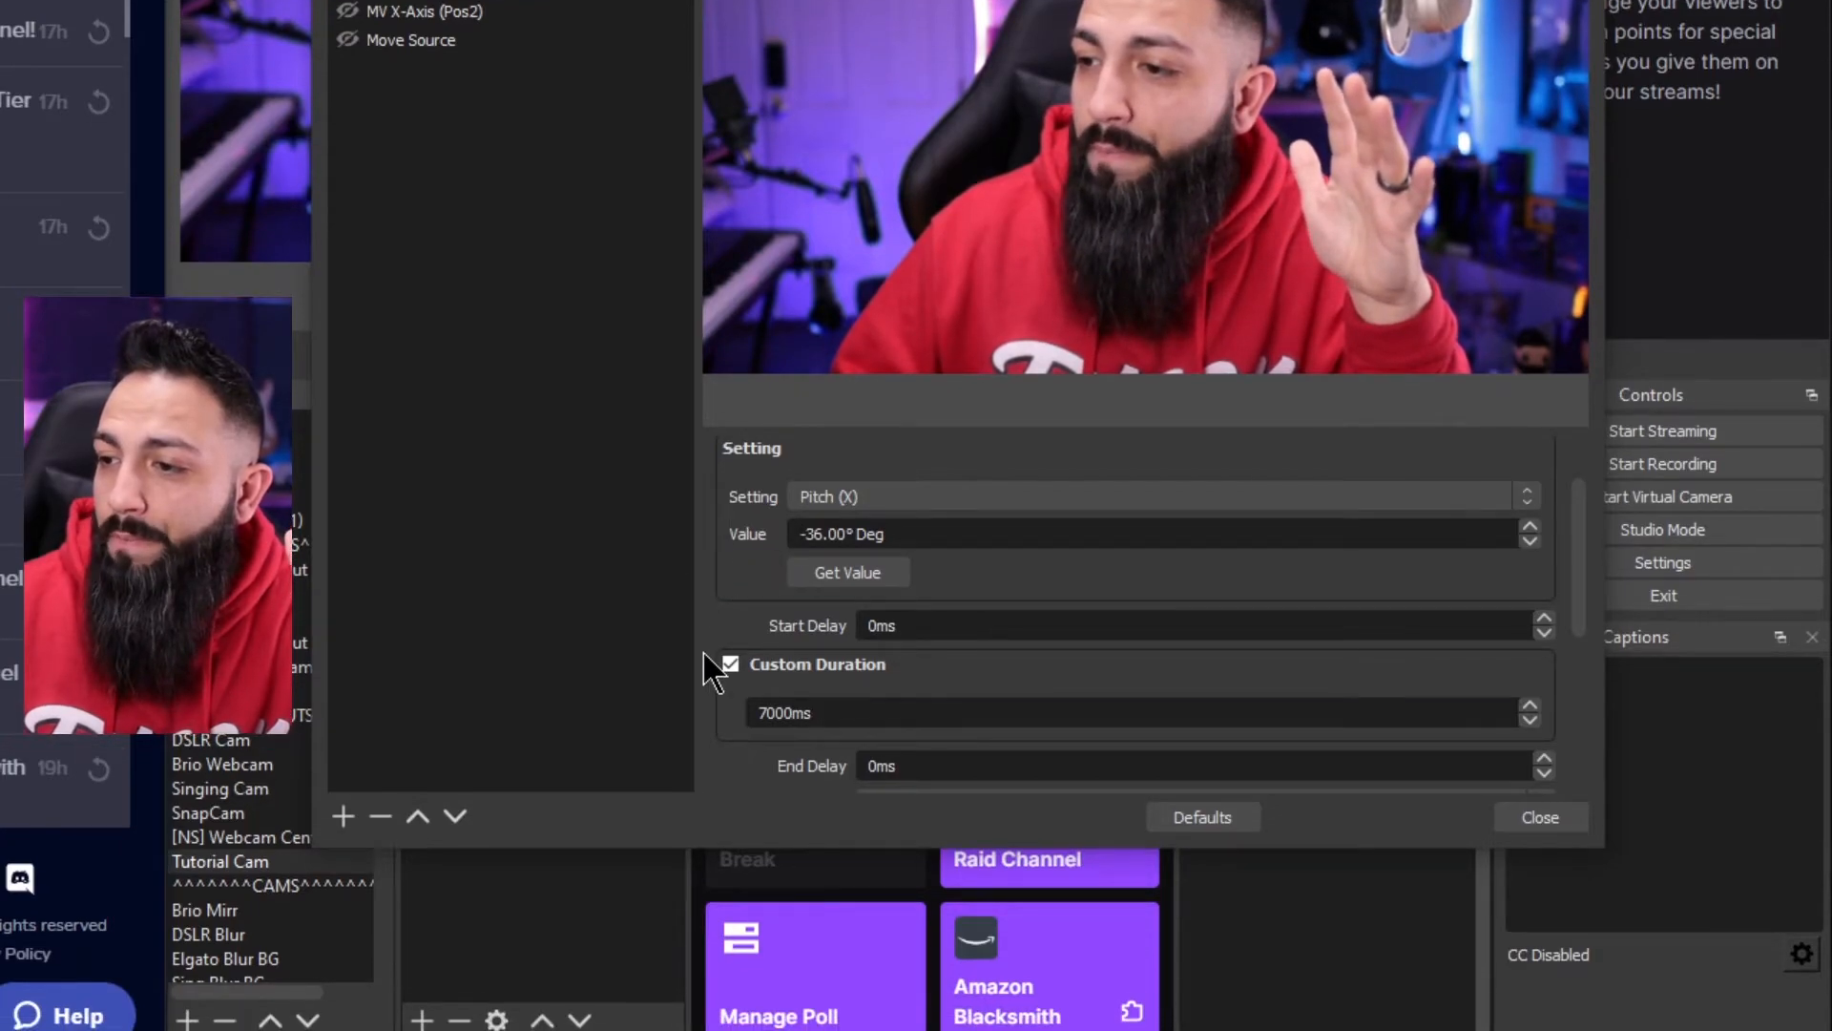
{"action": "scroll", "coordinate": [714, 706], "scroll_direction": "down", "scroll_amount": 2}
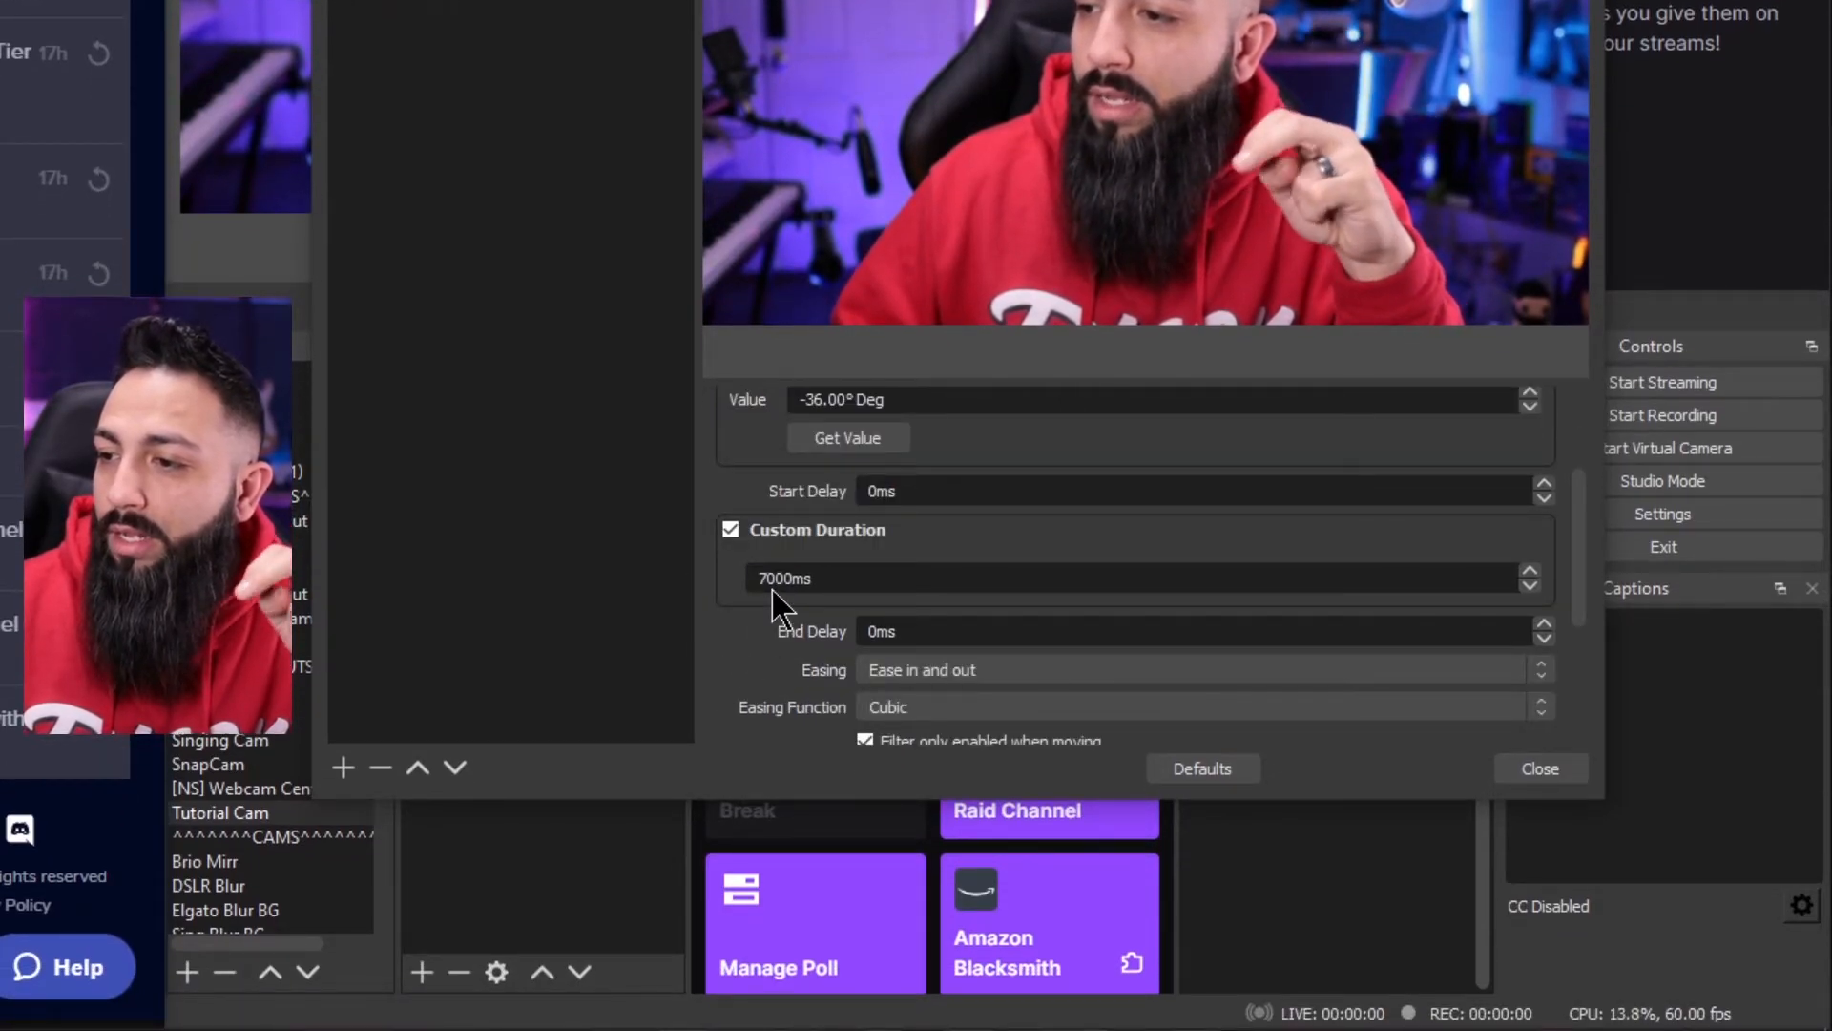
{"action": "scroll", "coordinate": [725, 601], "scroll_direction": "down", "scroll_amount": 2}
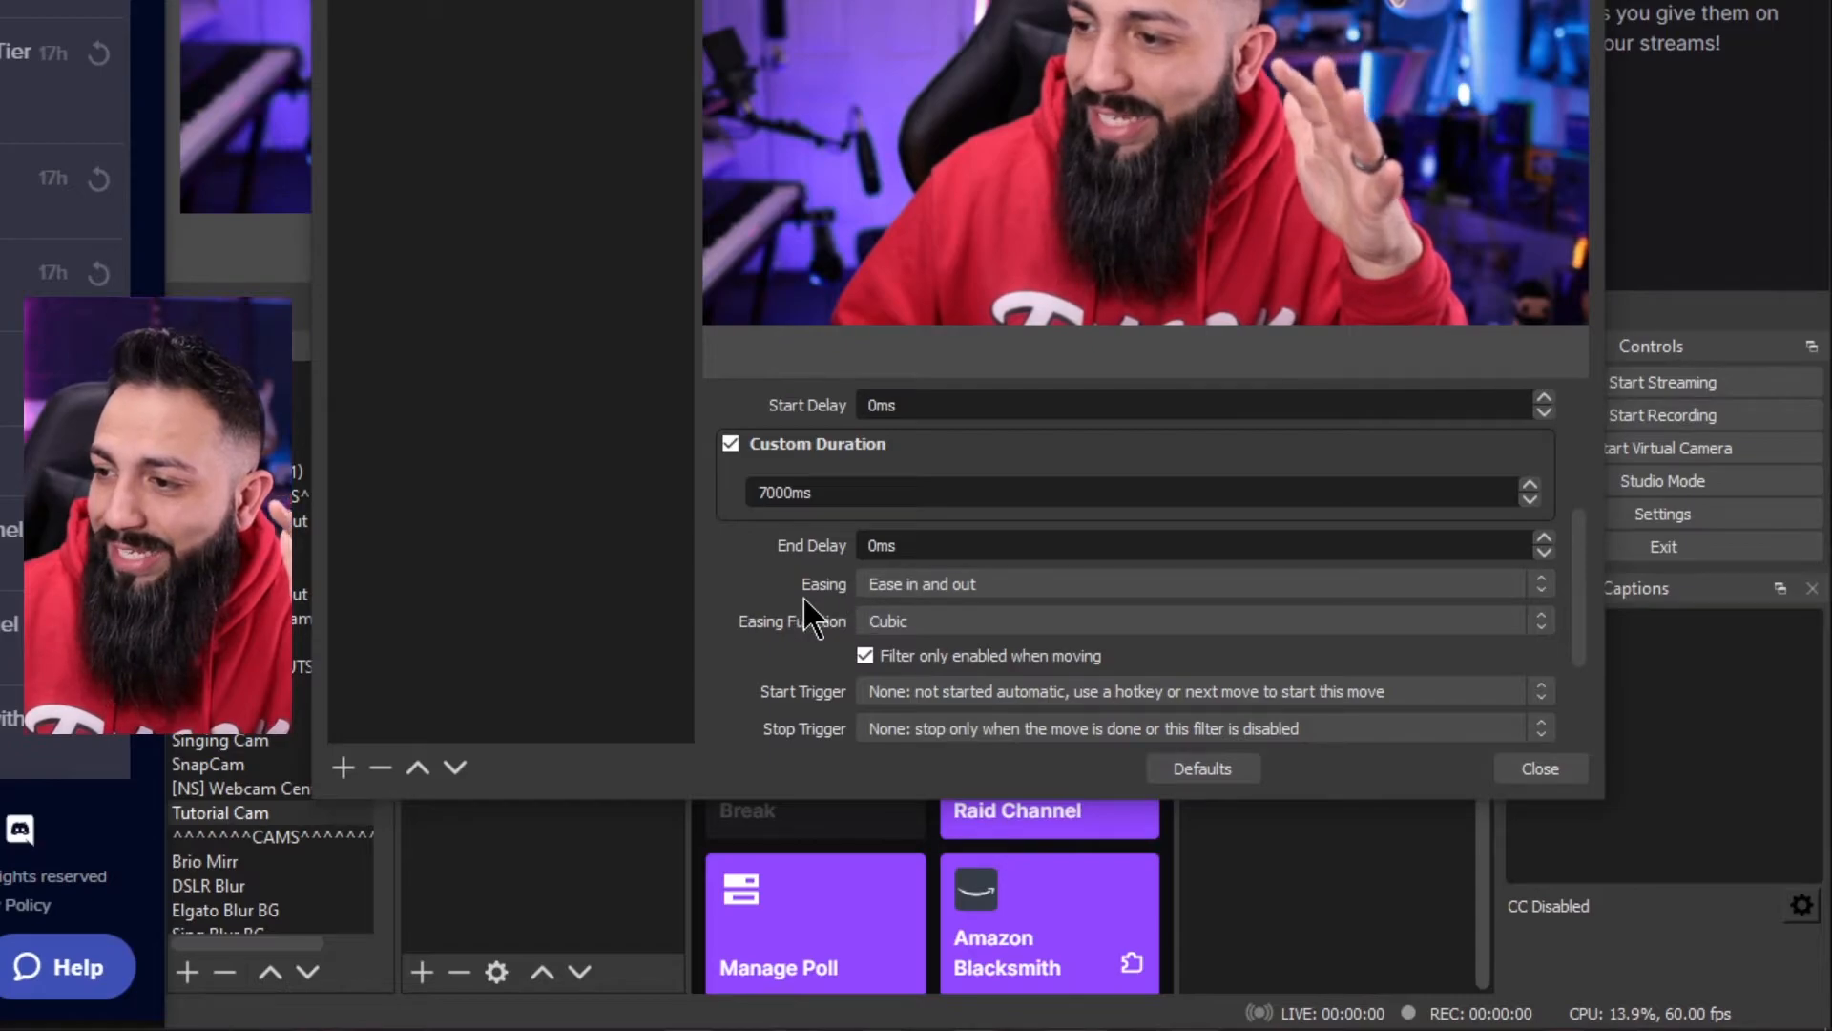
{"action": "scroll", "coordinate": [706, 636], "scroll_direction": "down", "scroll_amount": 4}
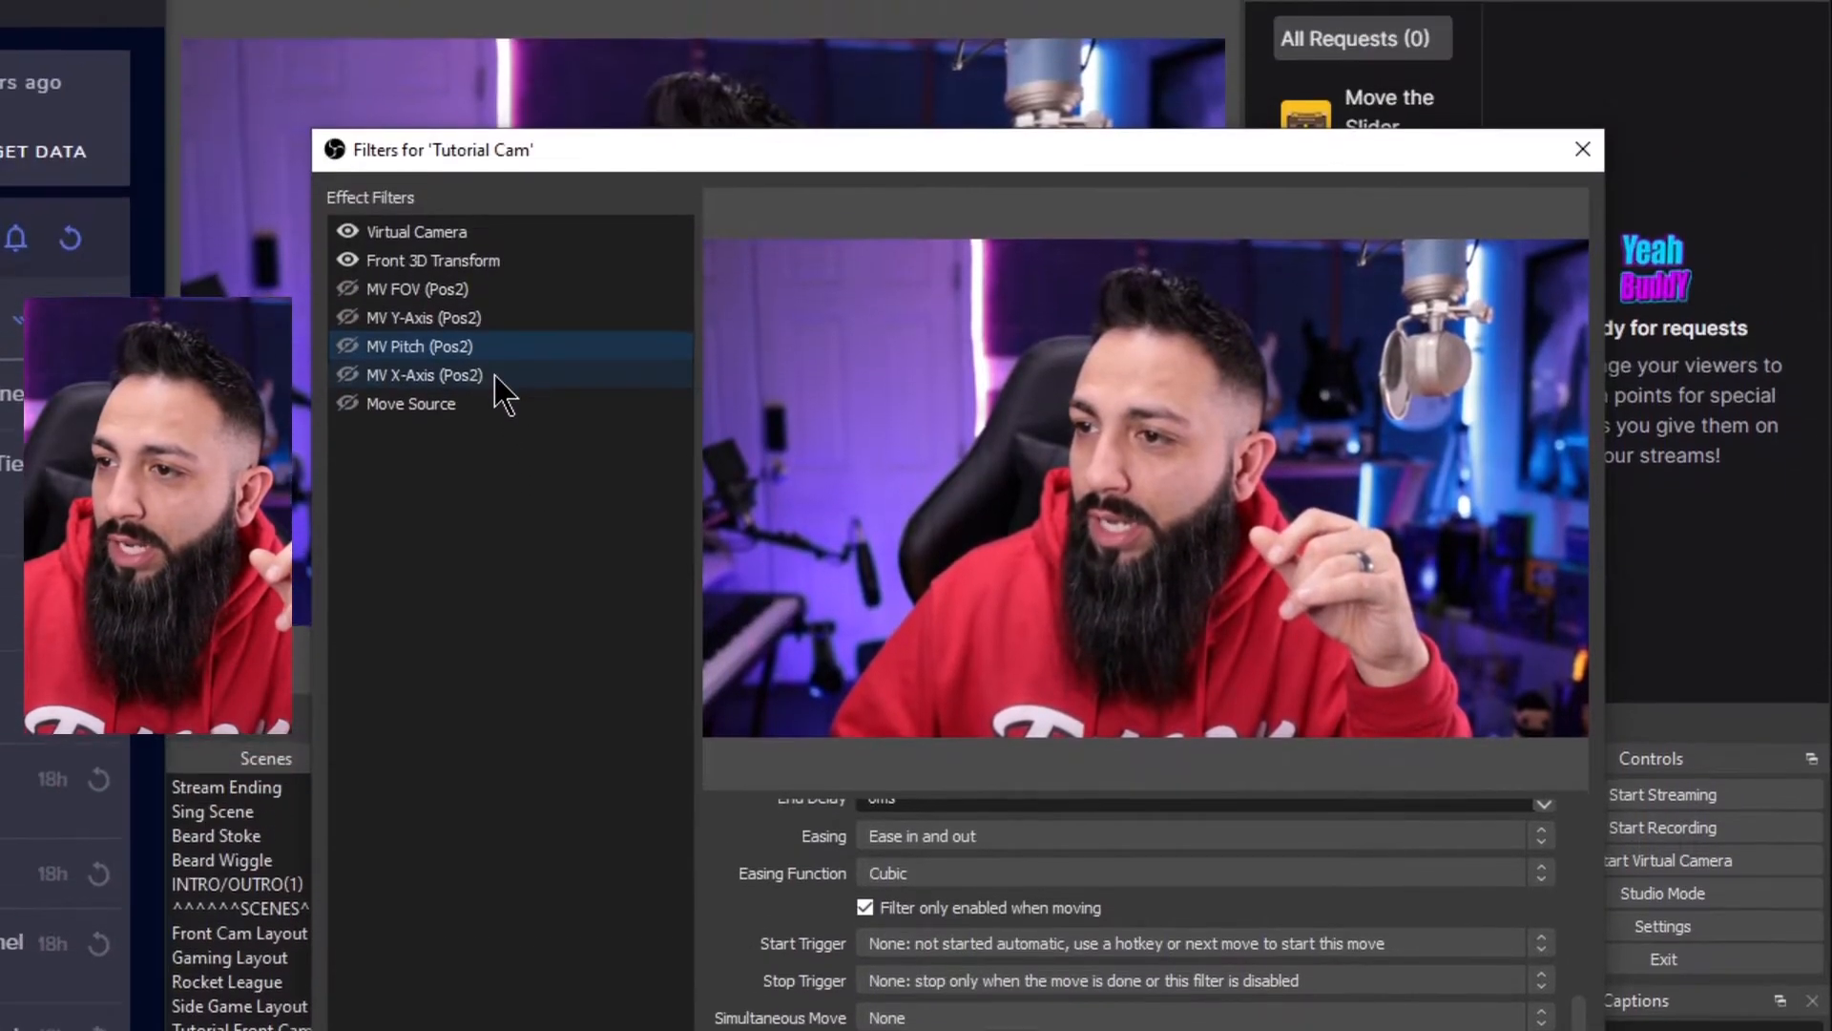
Step: Examine the MV X-Axis (Pos2) filter's target setting among the available transform settings, plus its value, duration and easing options
{"action": "left_click", "coordinate": [494, 381]}
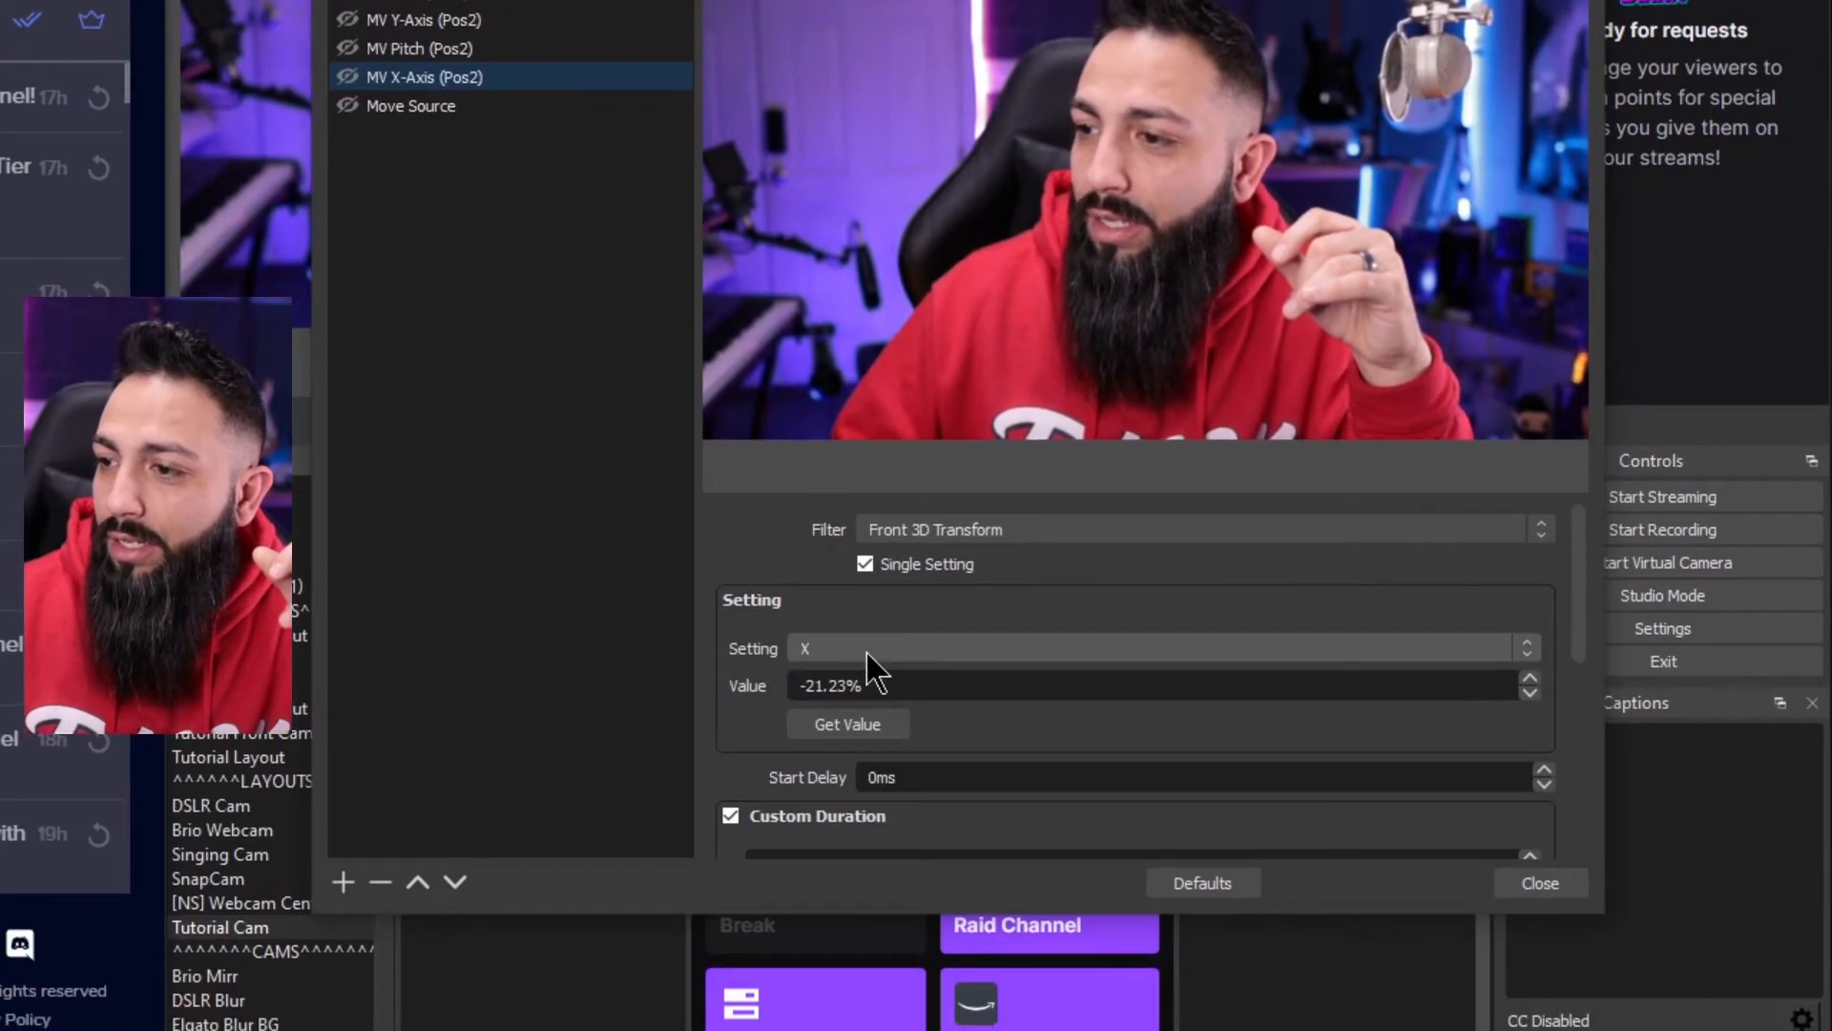
{"action": "left_click", "coordinate": [867, 649]}
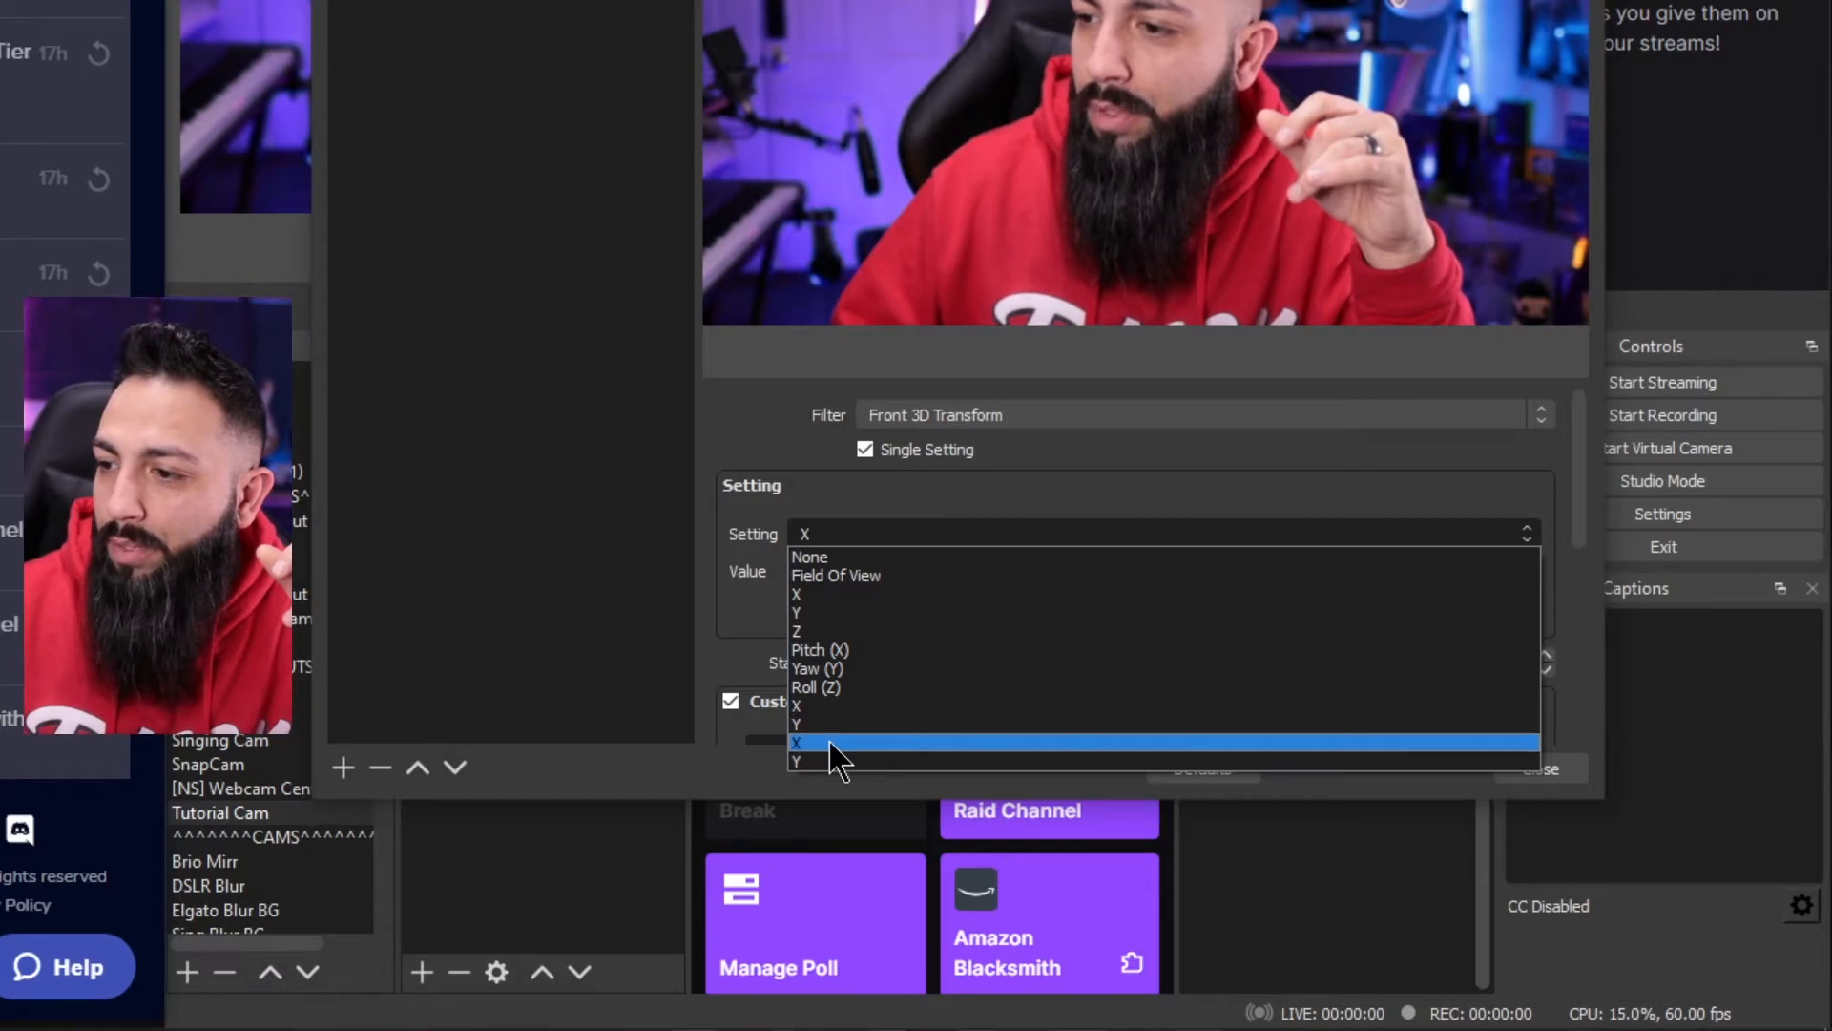
{"action": "left_click", "coordinate": [700, 559]}
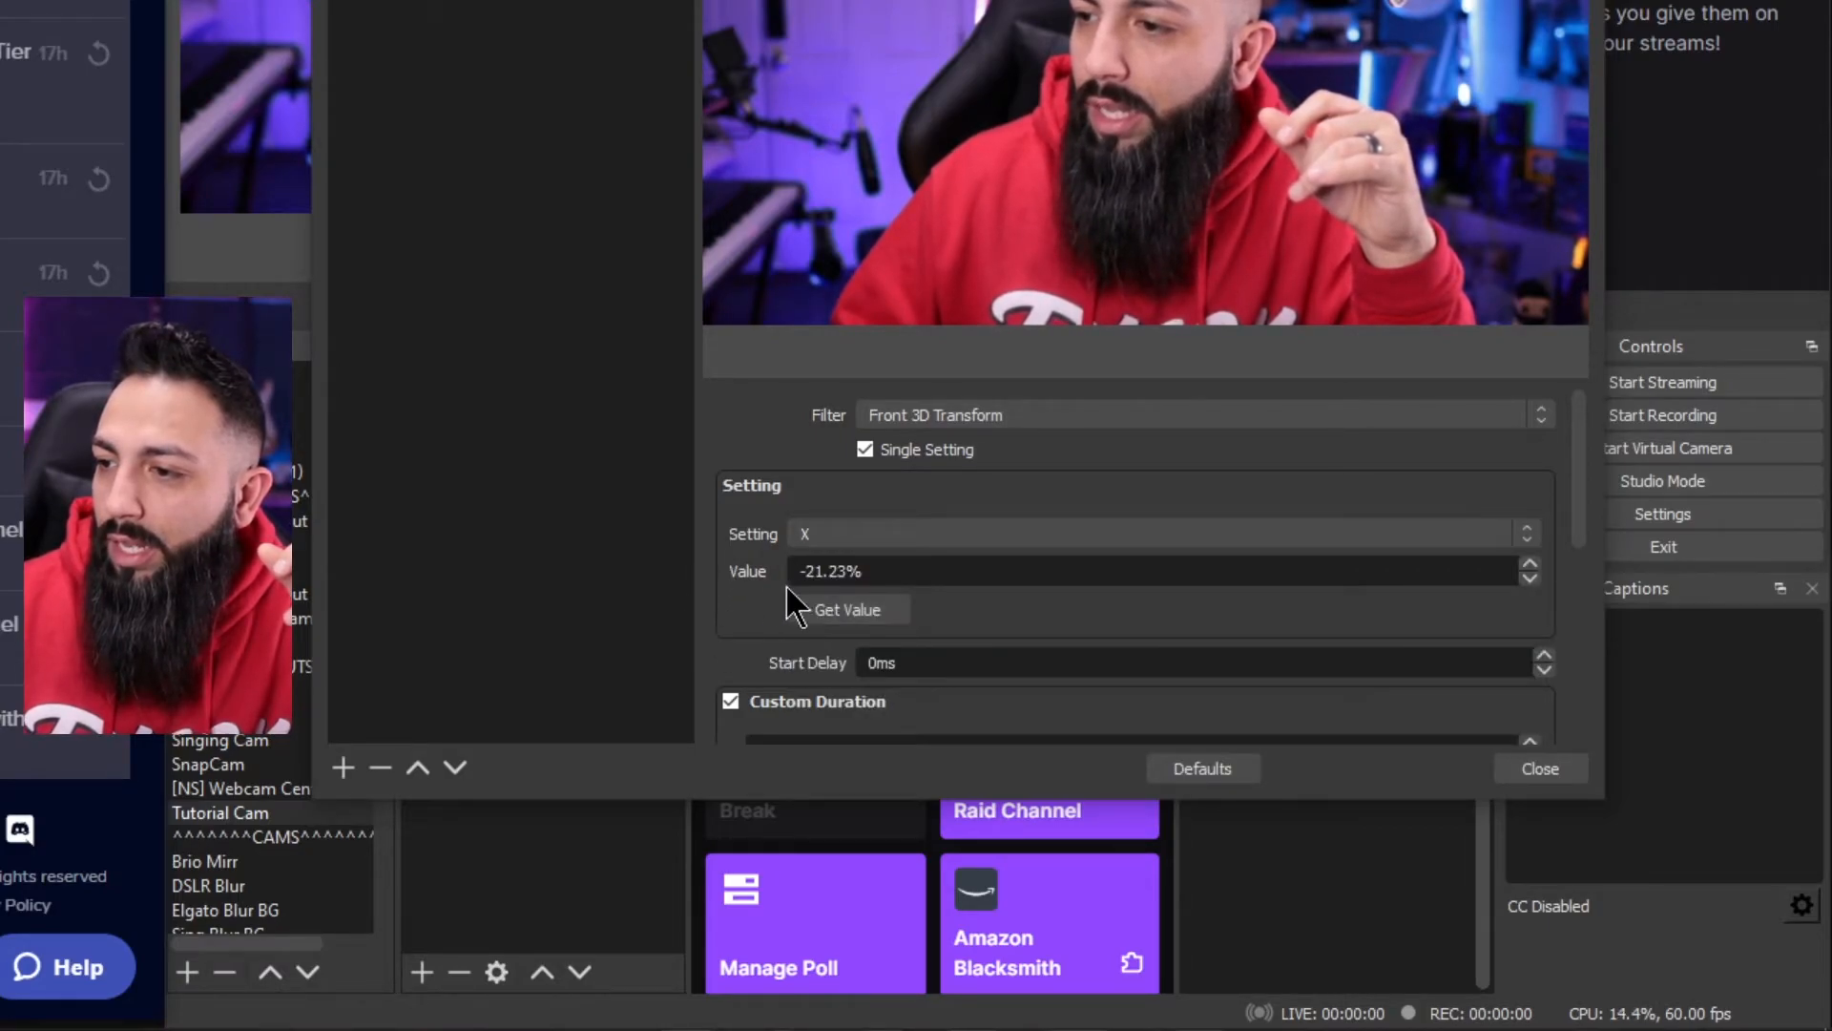
{"action": "scroll", "coordinate": [716, 649], "scroll_direction": "down", "scroll_amount": 3}
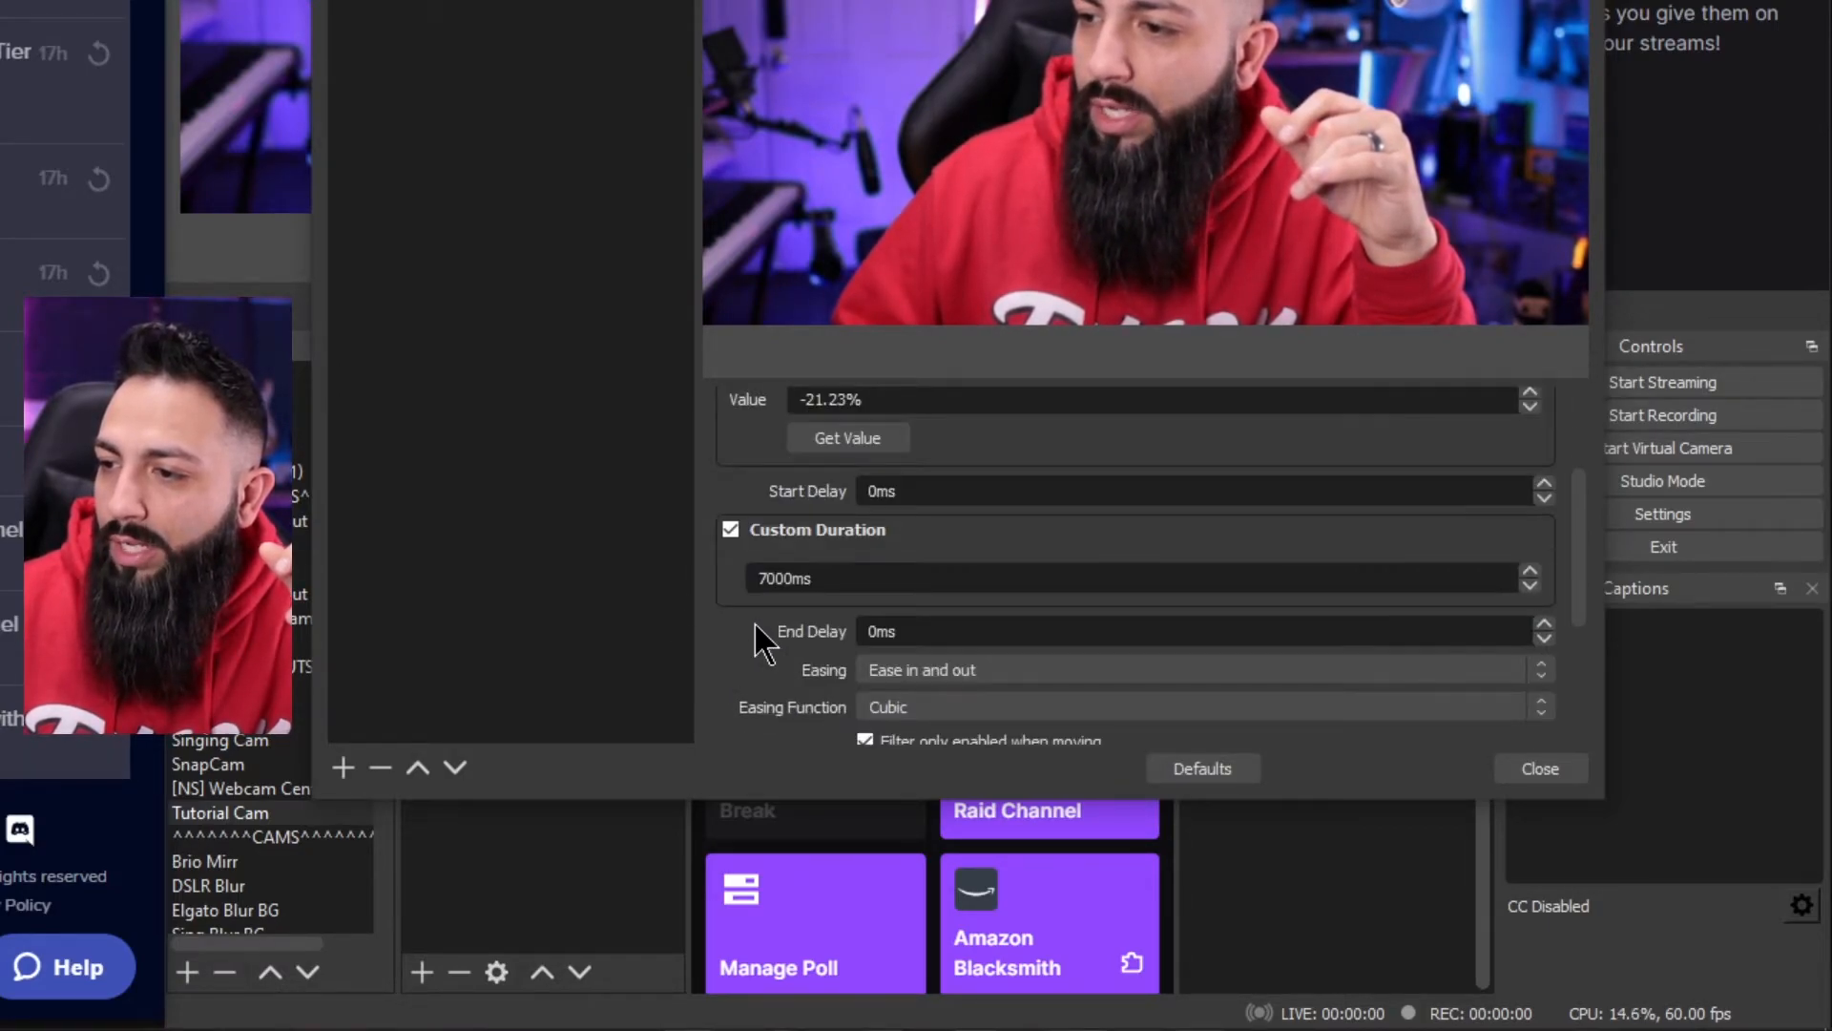
{"action": "scroll", "coordinate": [723, 611], "scroll_direction": "down", "scroll_amount": 3}
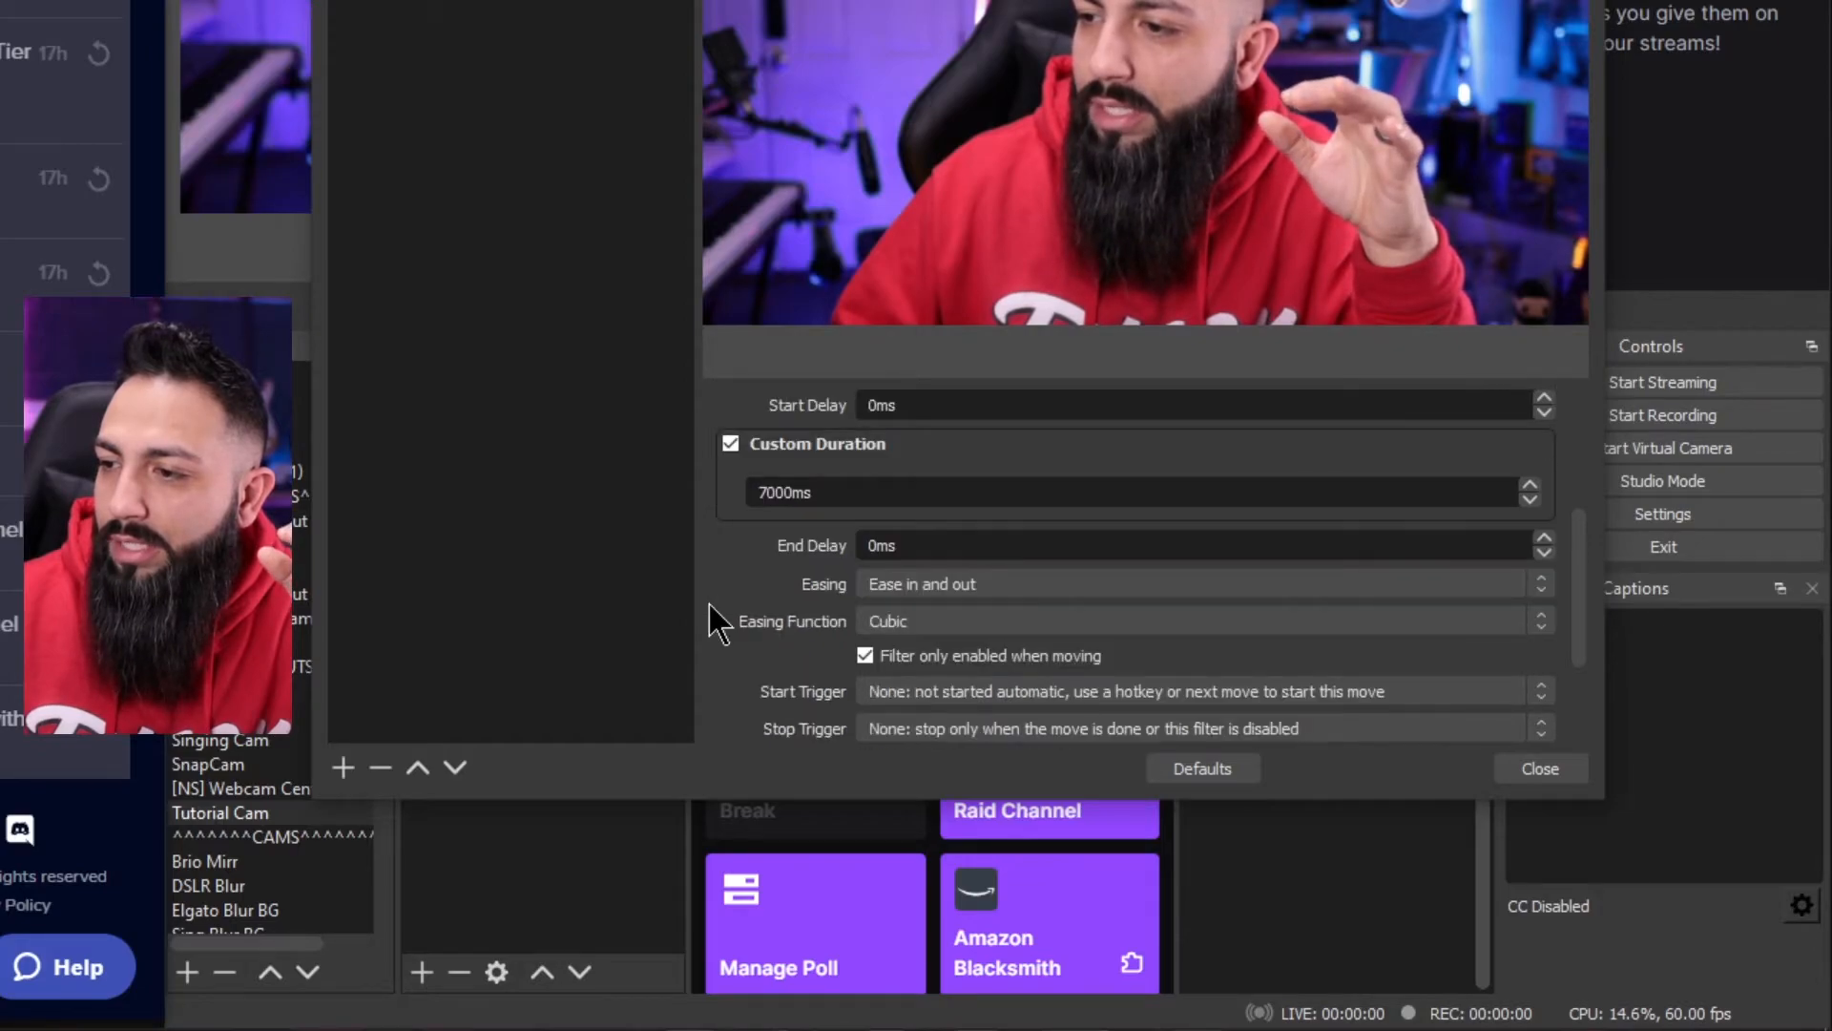
{"action": "scroll", "coordinate": [855, 644], "scroll_direction": "up", "scroll_amount": 2}
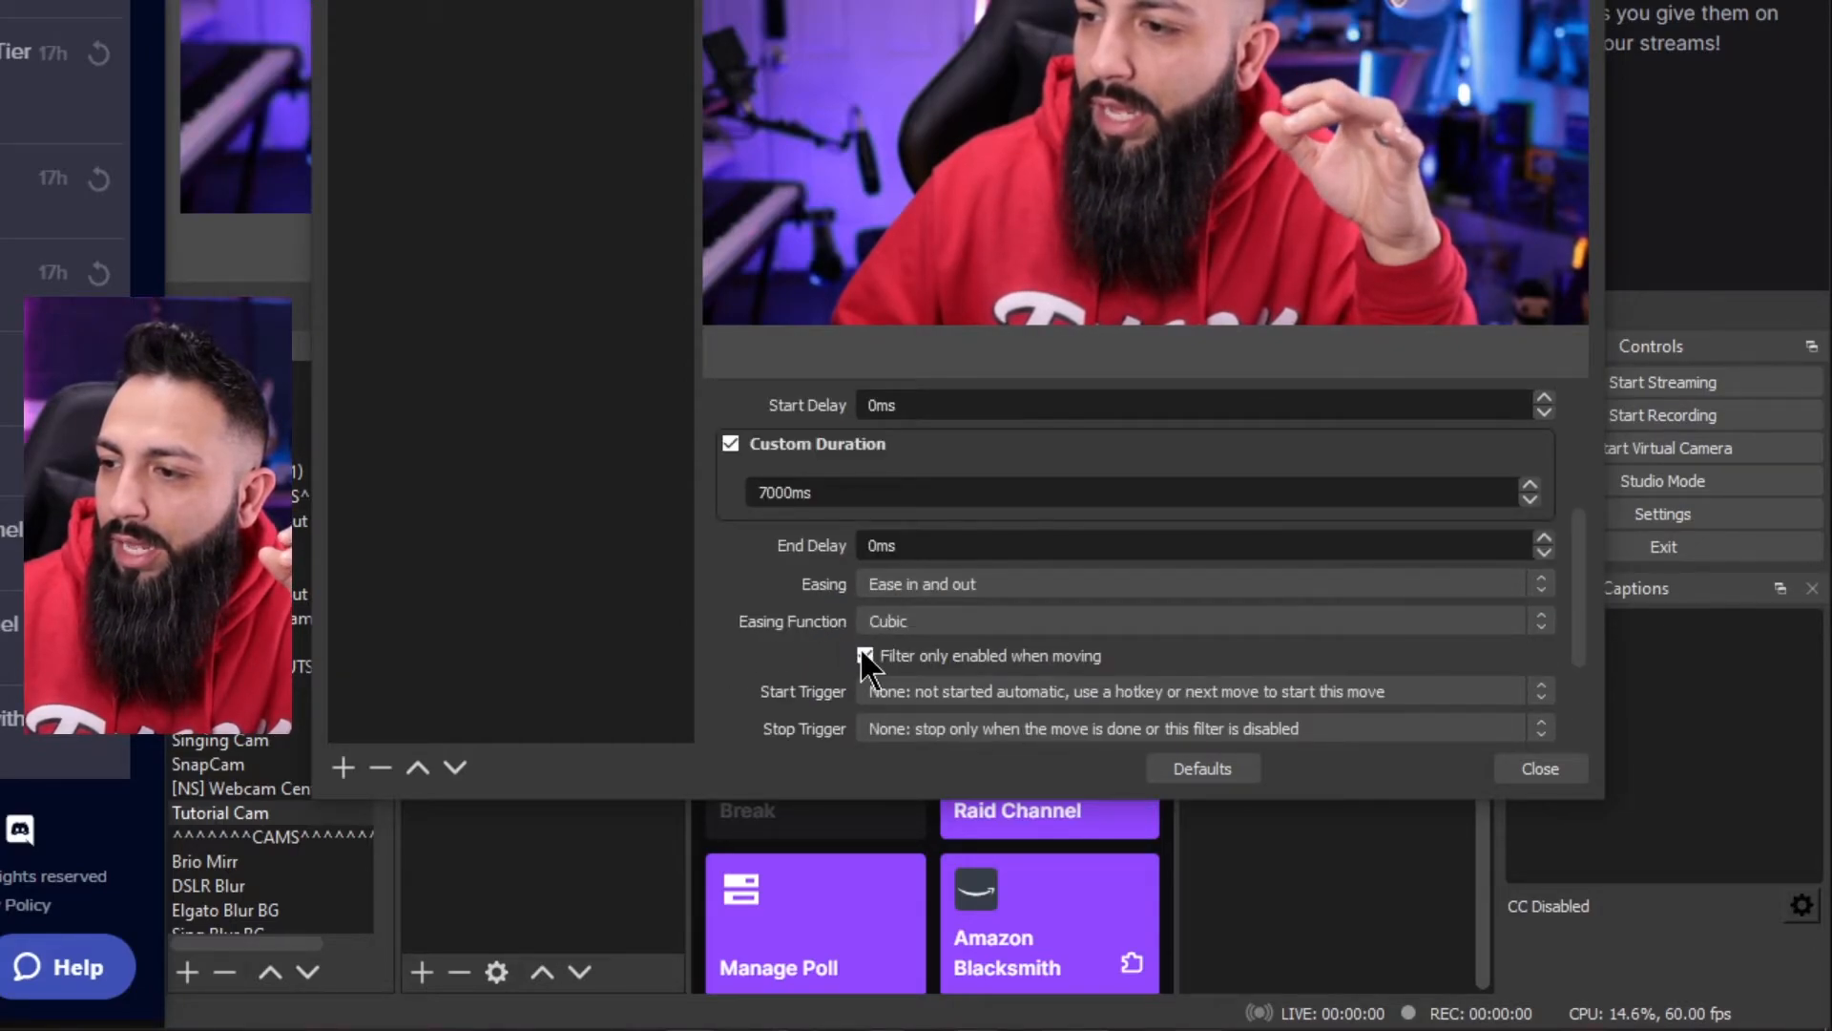
{"action": "scroll", "coordinate": [742, 650], "scroll_direction": "down", "scroll_amount": 3}
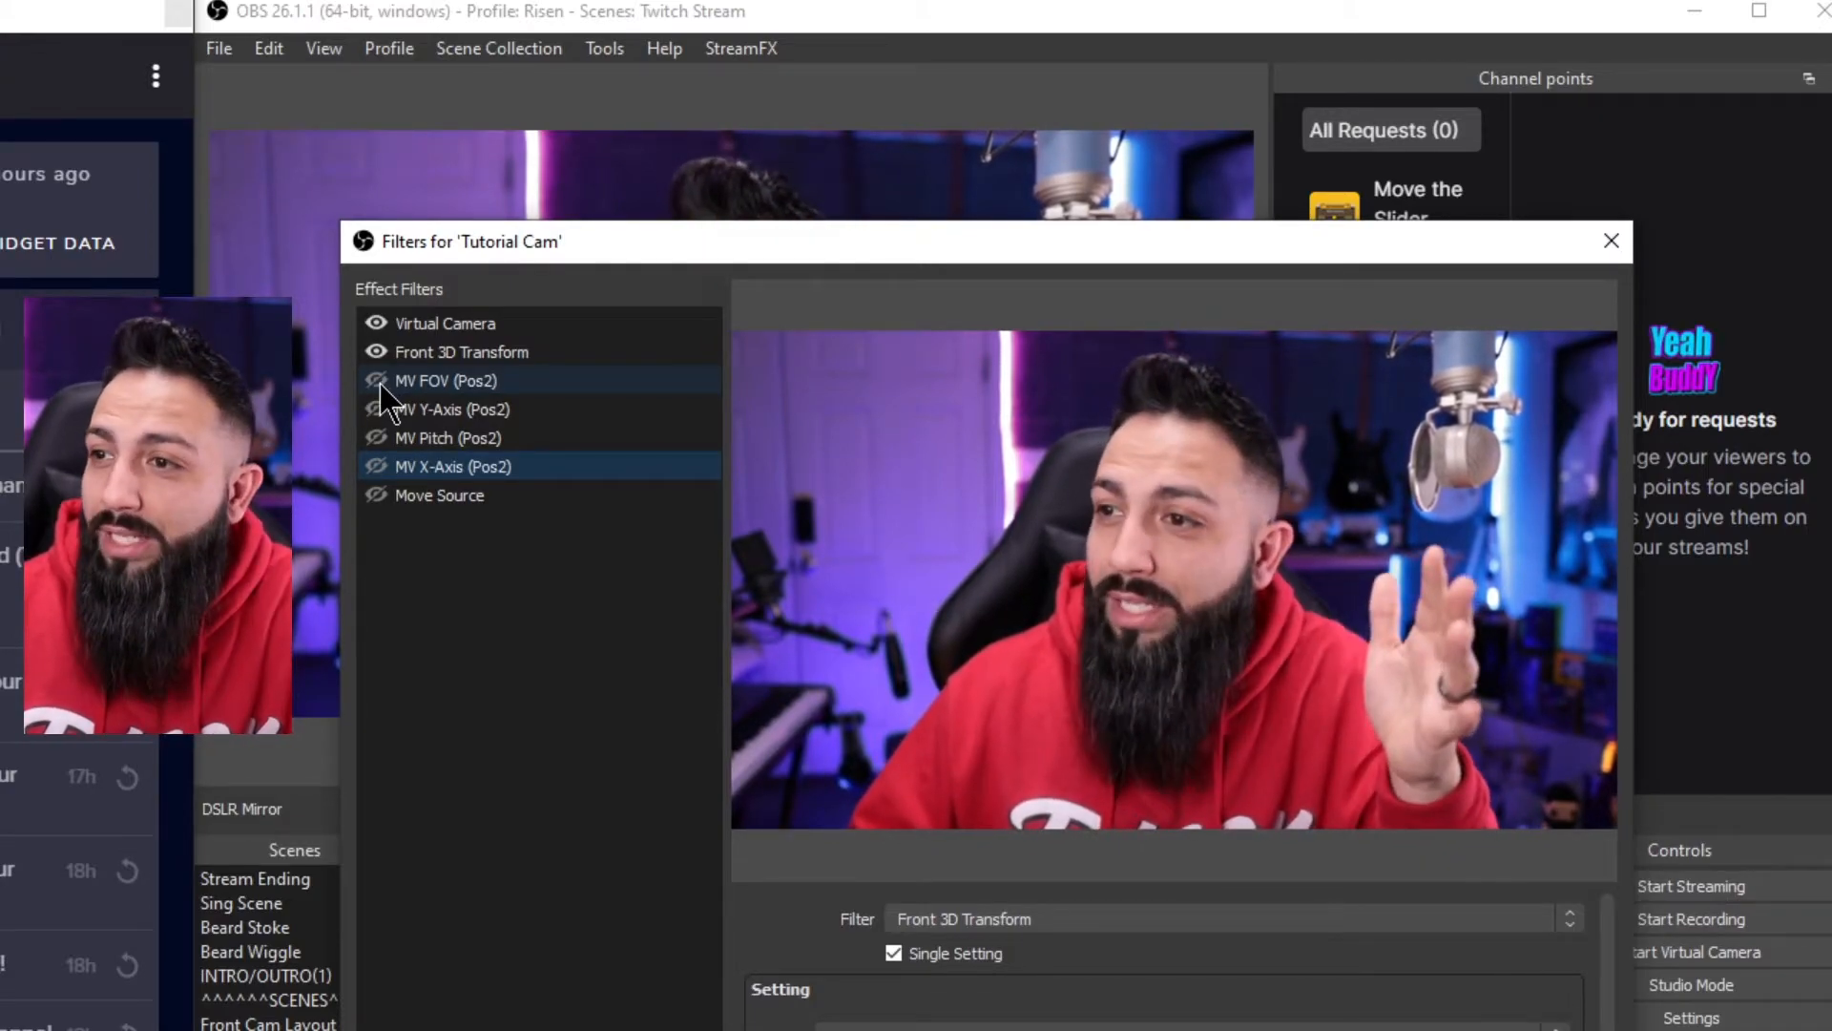
Step: Enable the MV FOV, MV Y-Axis, MV Pitch and MV X-Axis (Pos2) filters on Tutorial Cam
{"action": "left_click", "coordinate": [376, 381]}
{"action": "left_click", "coordinate": [377, 409]}
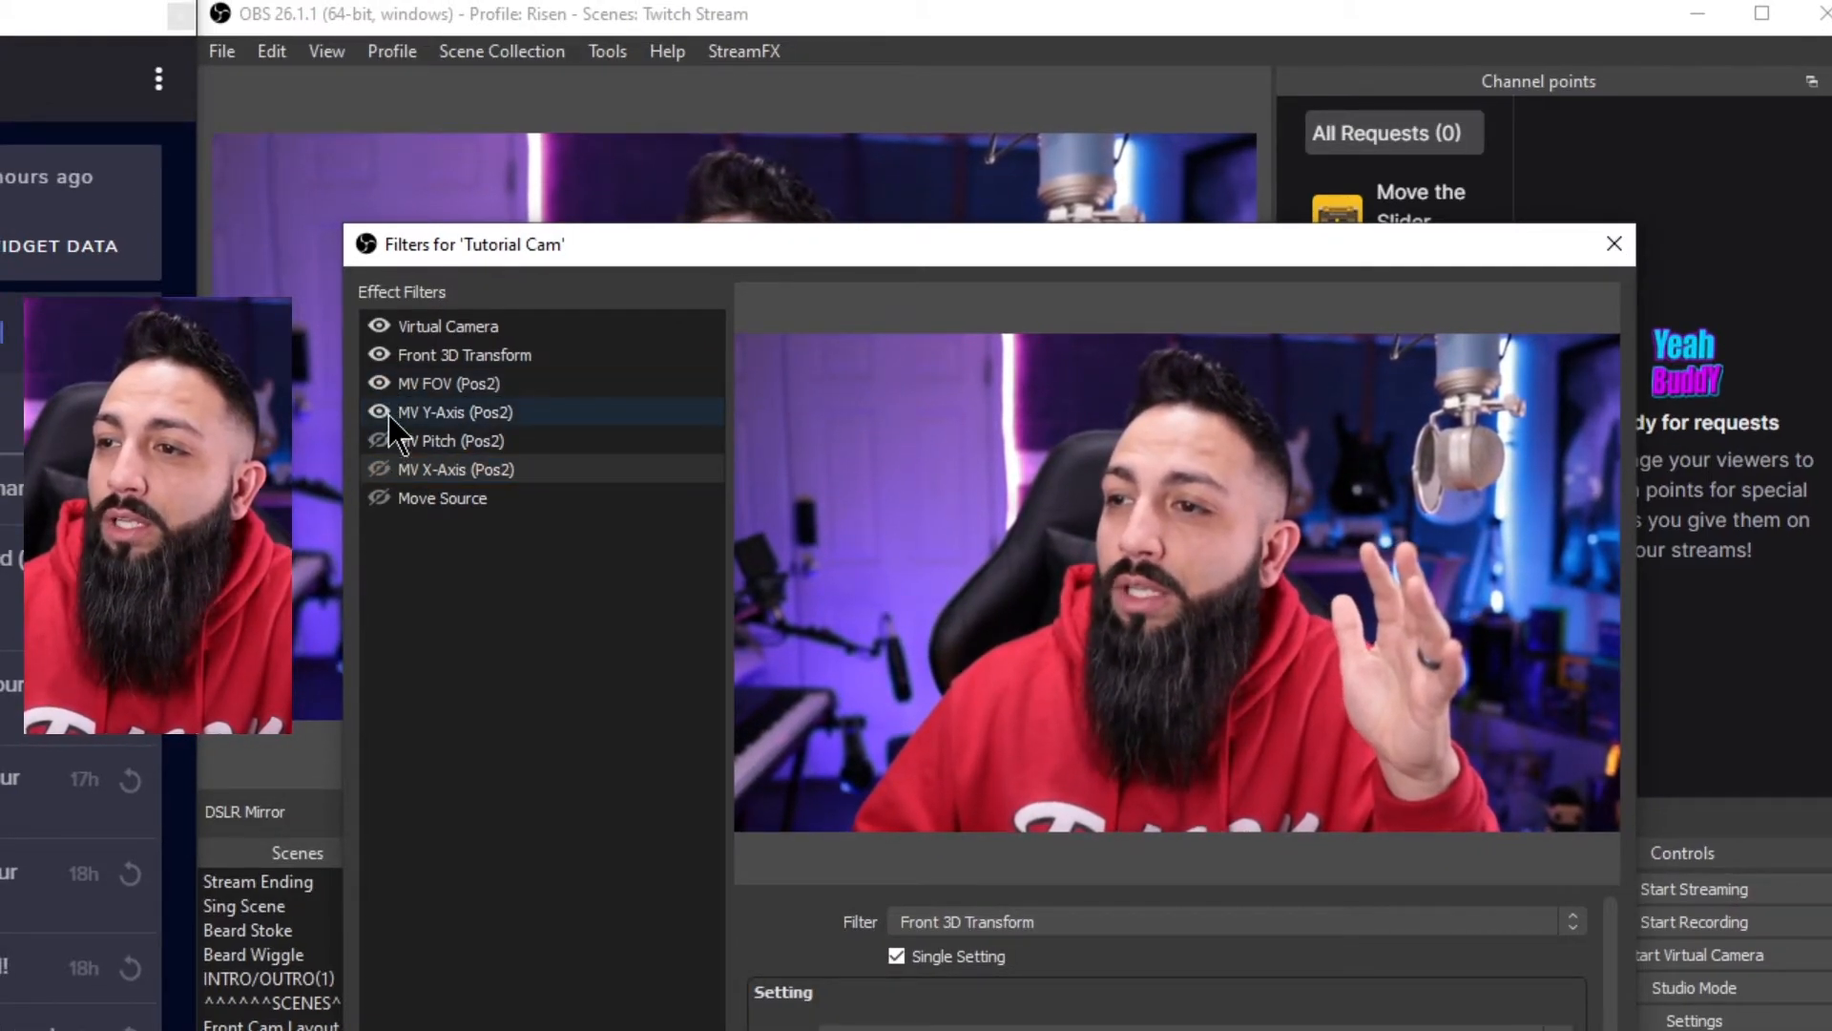
{"action": "left_click", "coordinate": [379, 440]}
{"action": "left_click", "coordinate": [380, 469]}
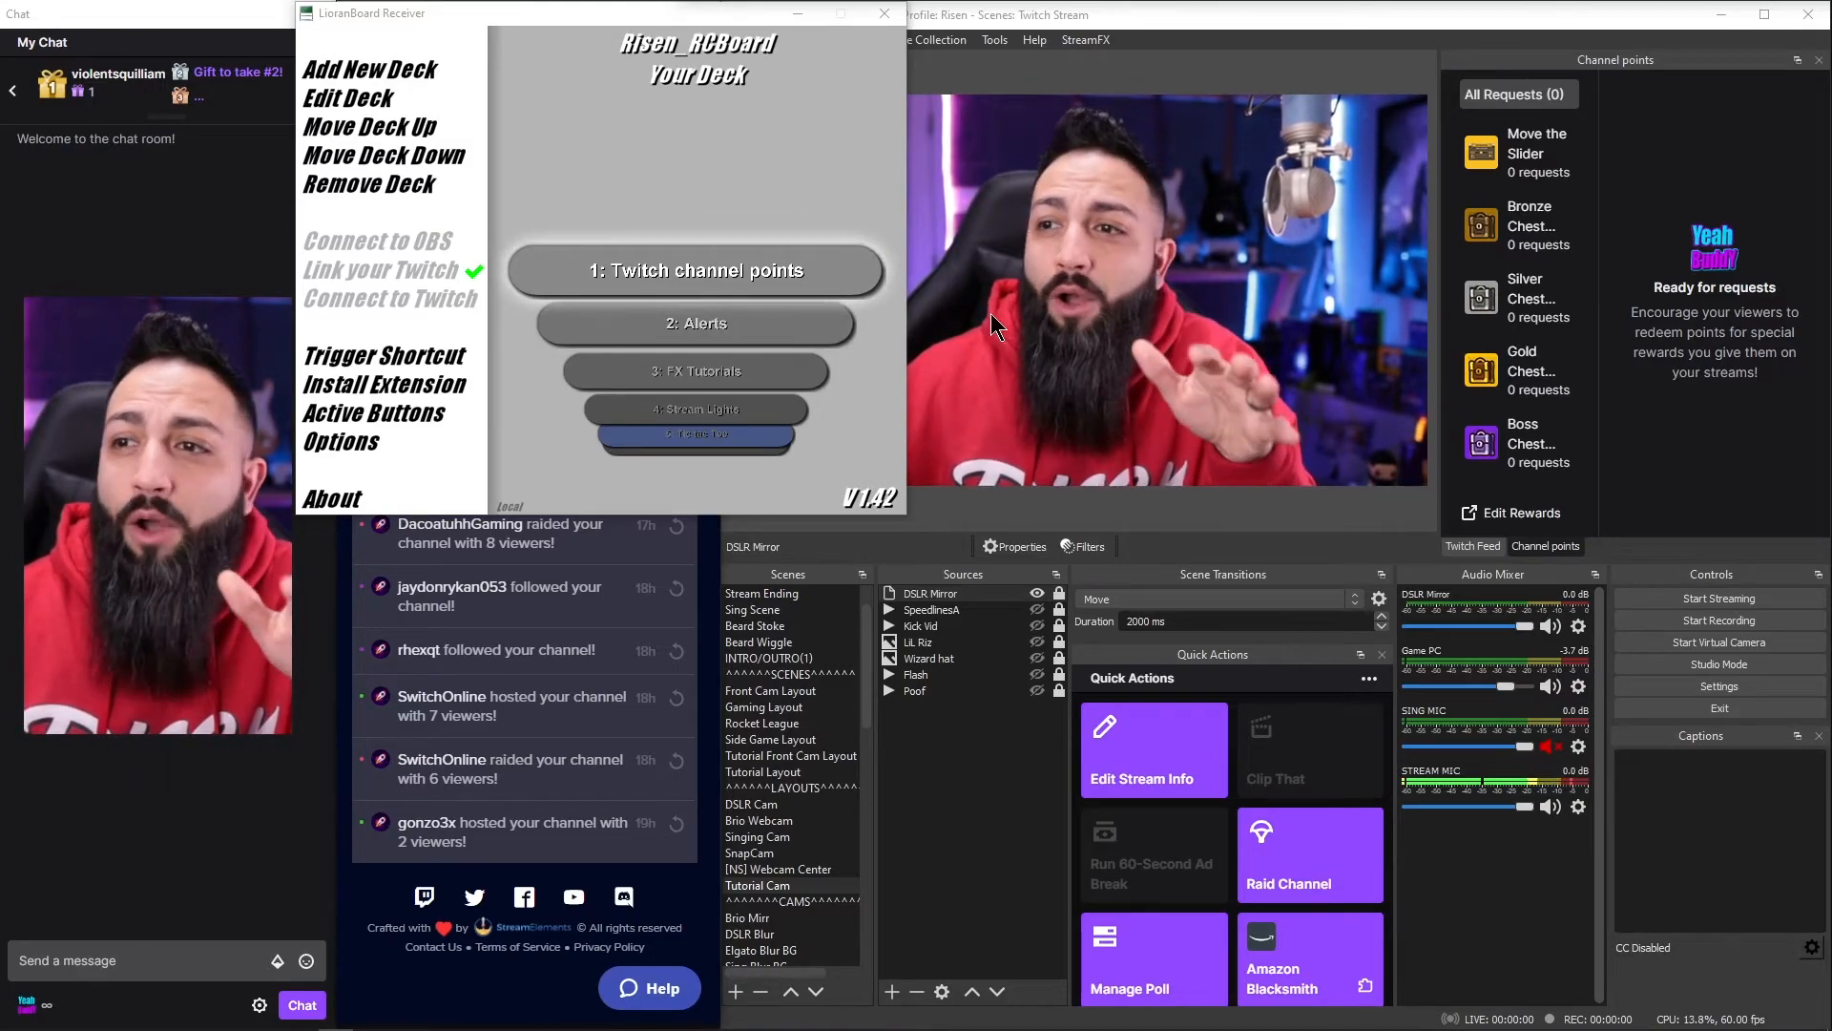
Step: Switch to LioranBoard Receiver and open the FX Tutorials deck for editing
{"action": "scroll", "coordinate": [687, 301], "scroll_direction": "down", "scroll_amount": 1}
{"action": "scroll", "coordinate": [687, 303], "scroll_direction": "down", "scroll_amount": 2}
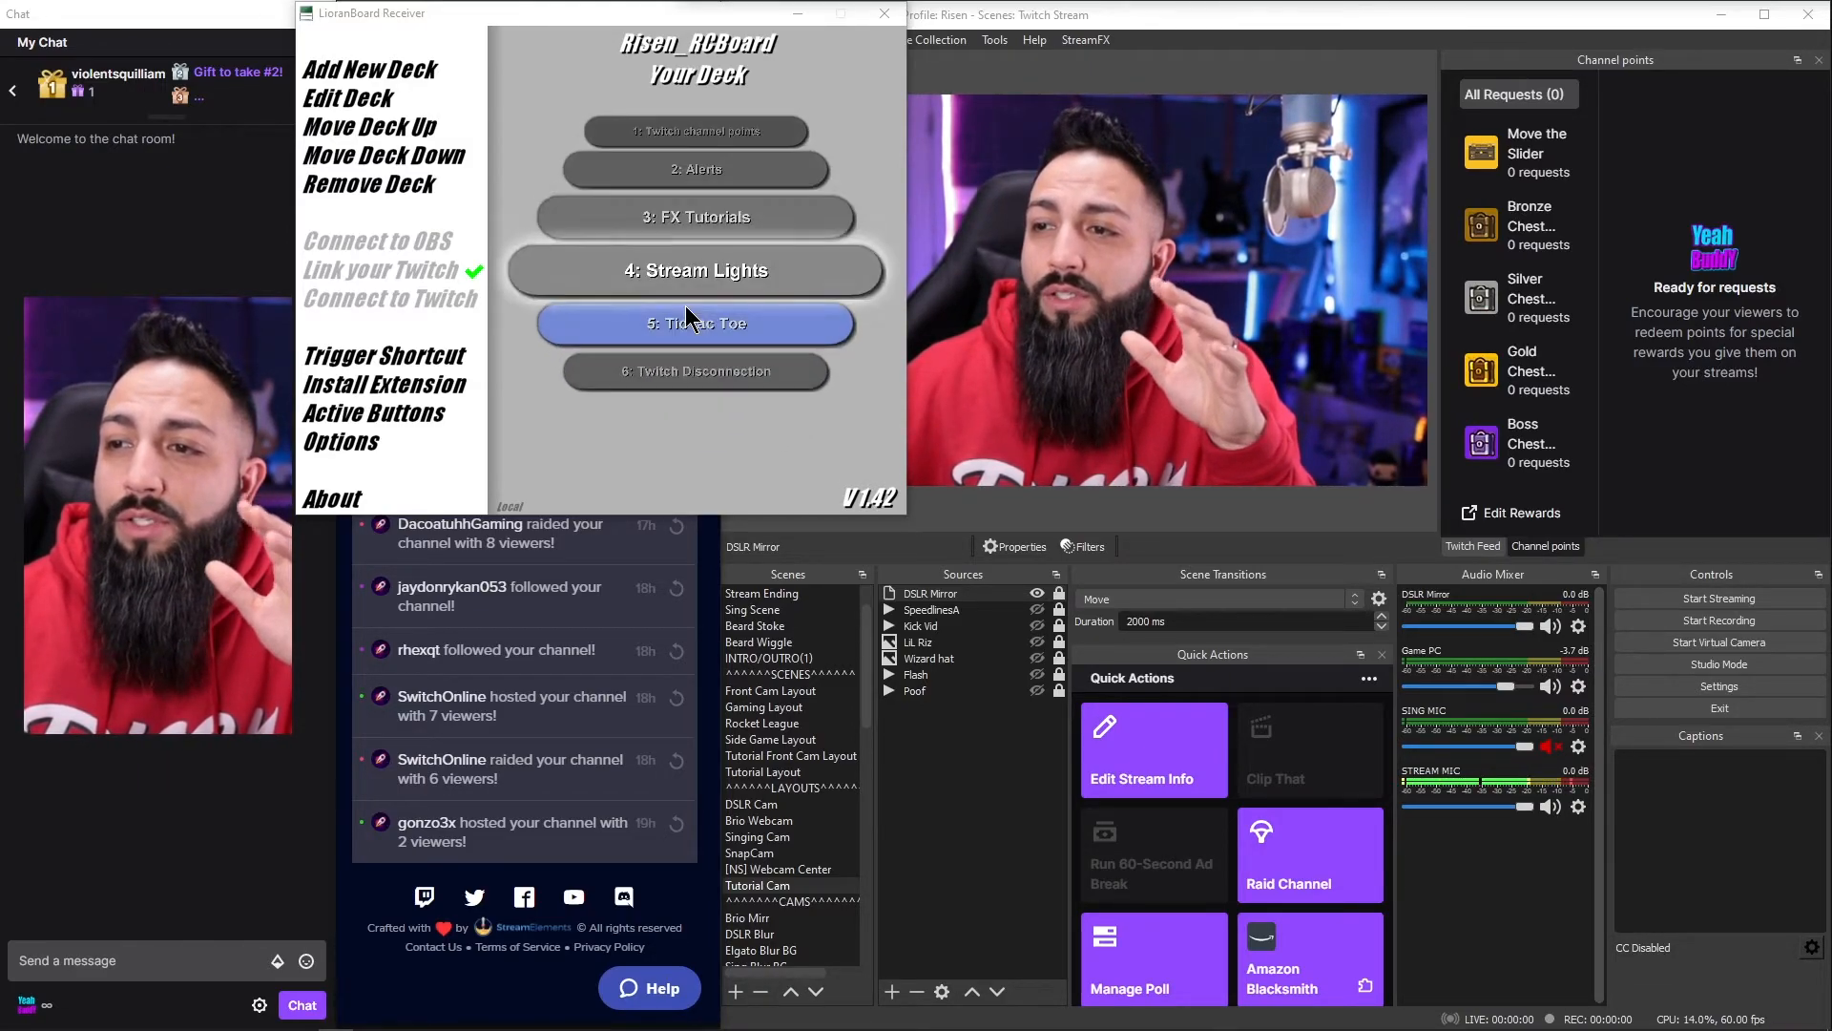
{"action": "scroll", "coordinate": [675, 292], "scroll_direction": "up", "scroll_amount": 1}
{"action": "scroll", "coordinate": [675, 295], "scroll_direction": "down", "scroll_amount": 1}
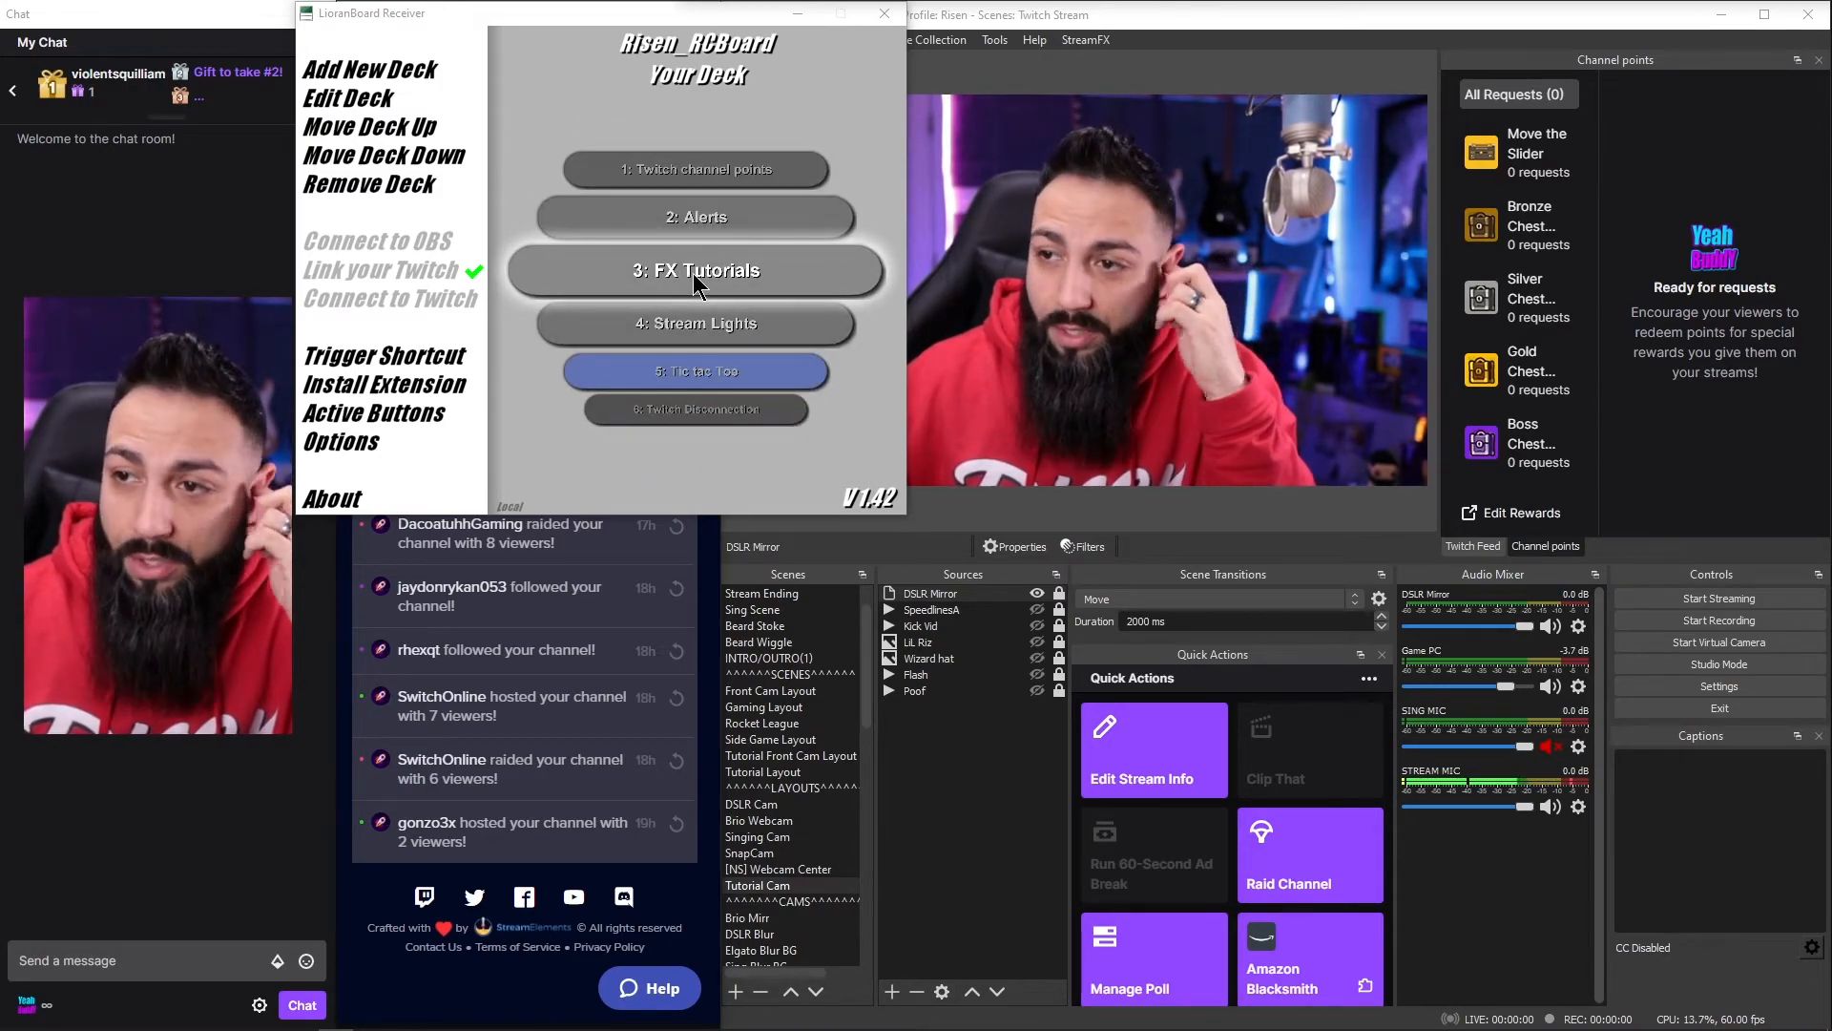
{"action": "left_click", "coordinate": [695, 274]}
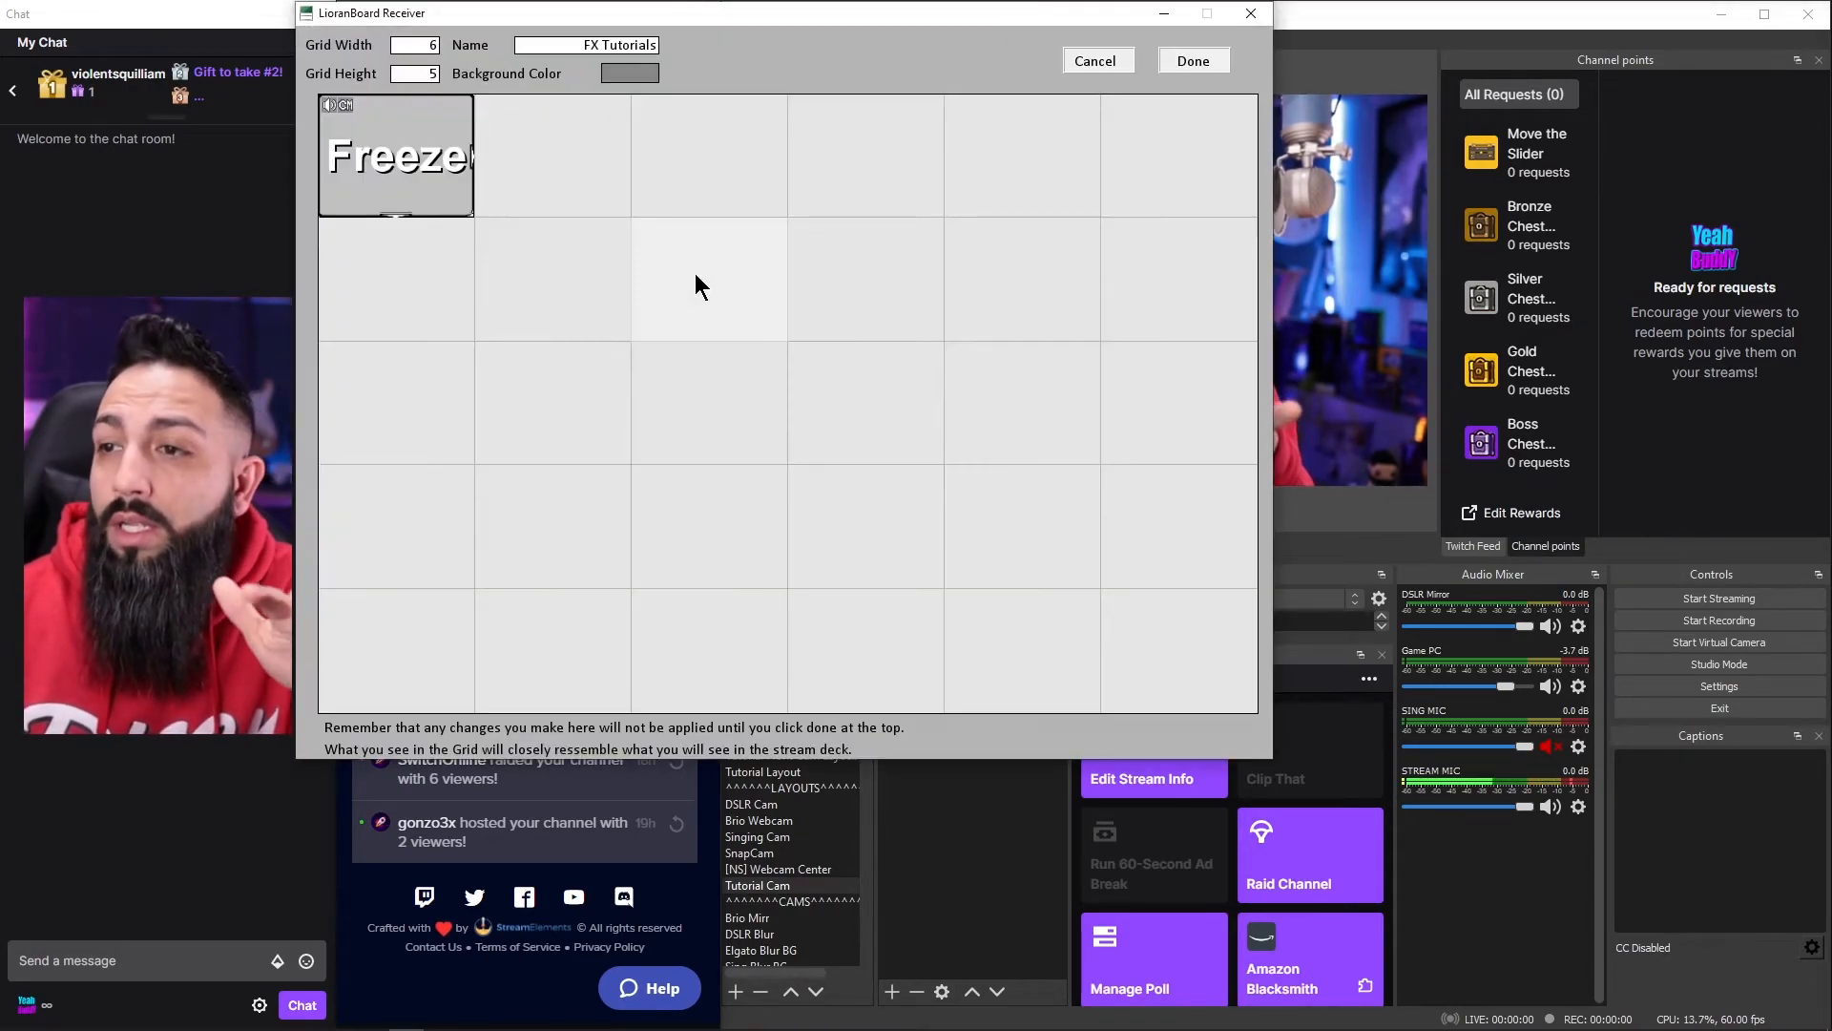
Step: Create a blank button named Big Brain in the grid cell beside the Freeze button
{"action": "left_click", "coordinate": [544, 164]}
{"action": "left_click", "coordinate": [542, 161]}
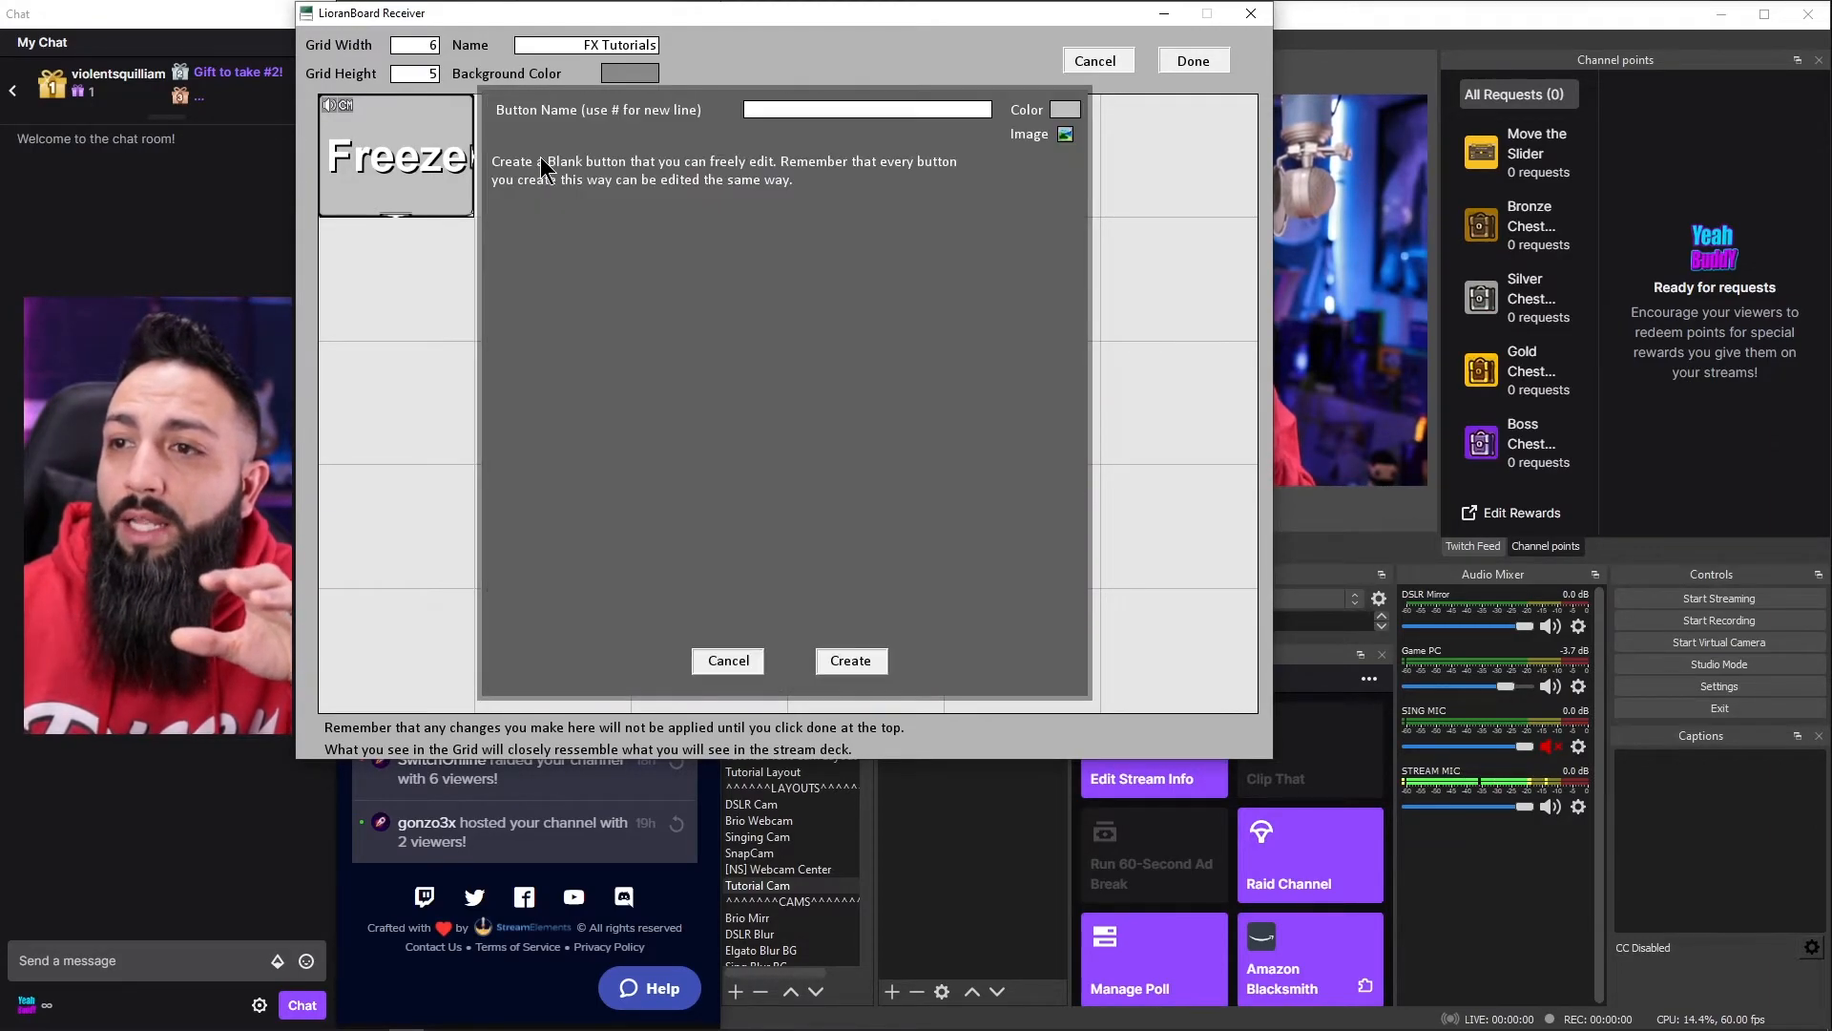
{"action": "left_click", "coordinate": [794, 111]}
{"action": "type", "text": "Bi"}
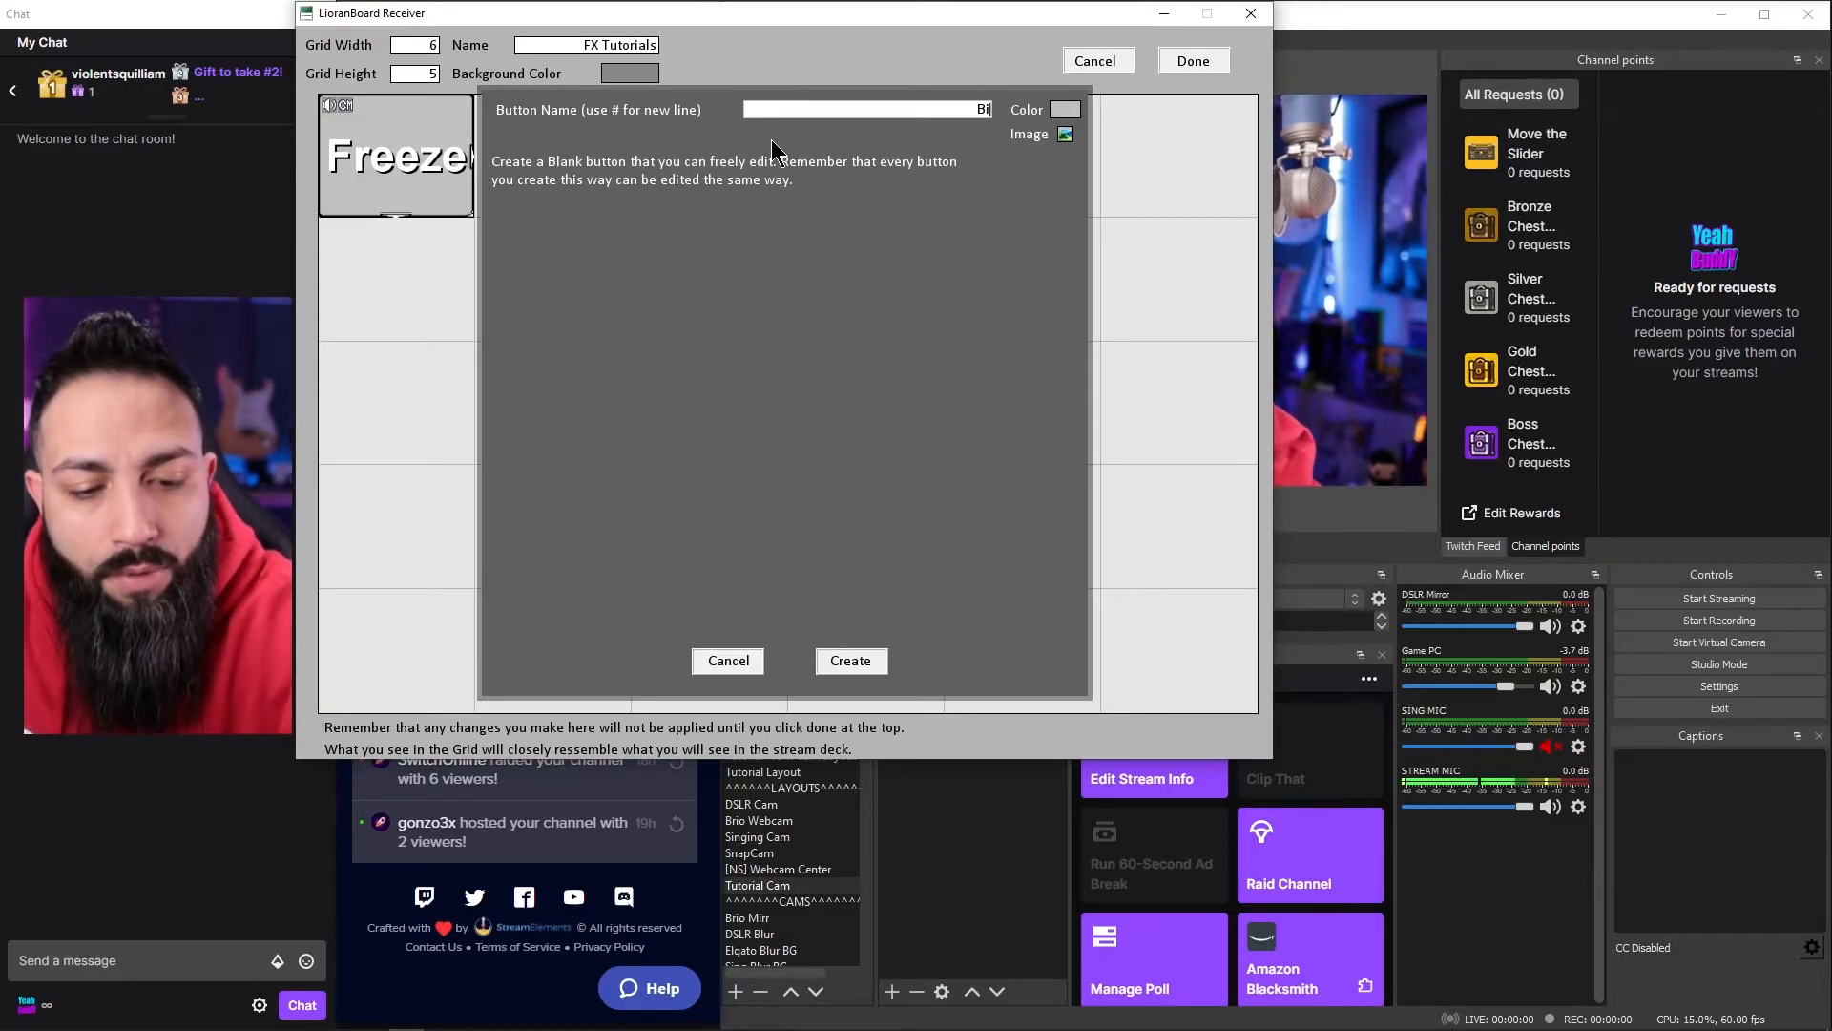
{"action": "type", "text": "g Brain"}
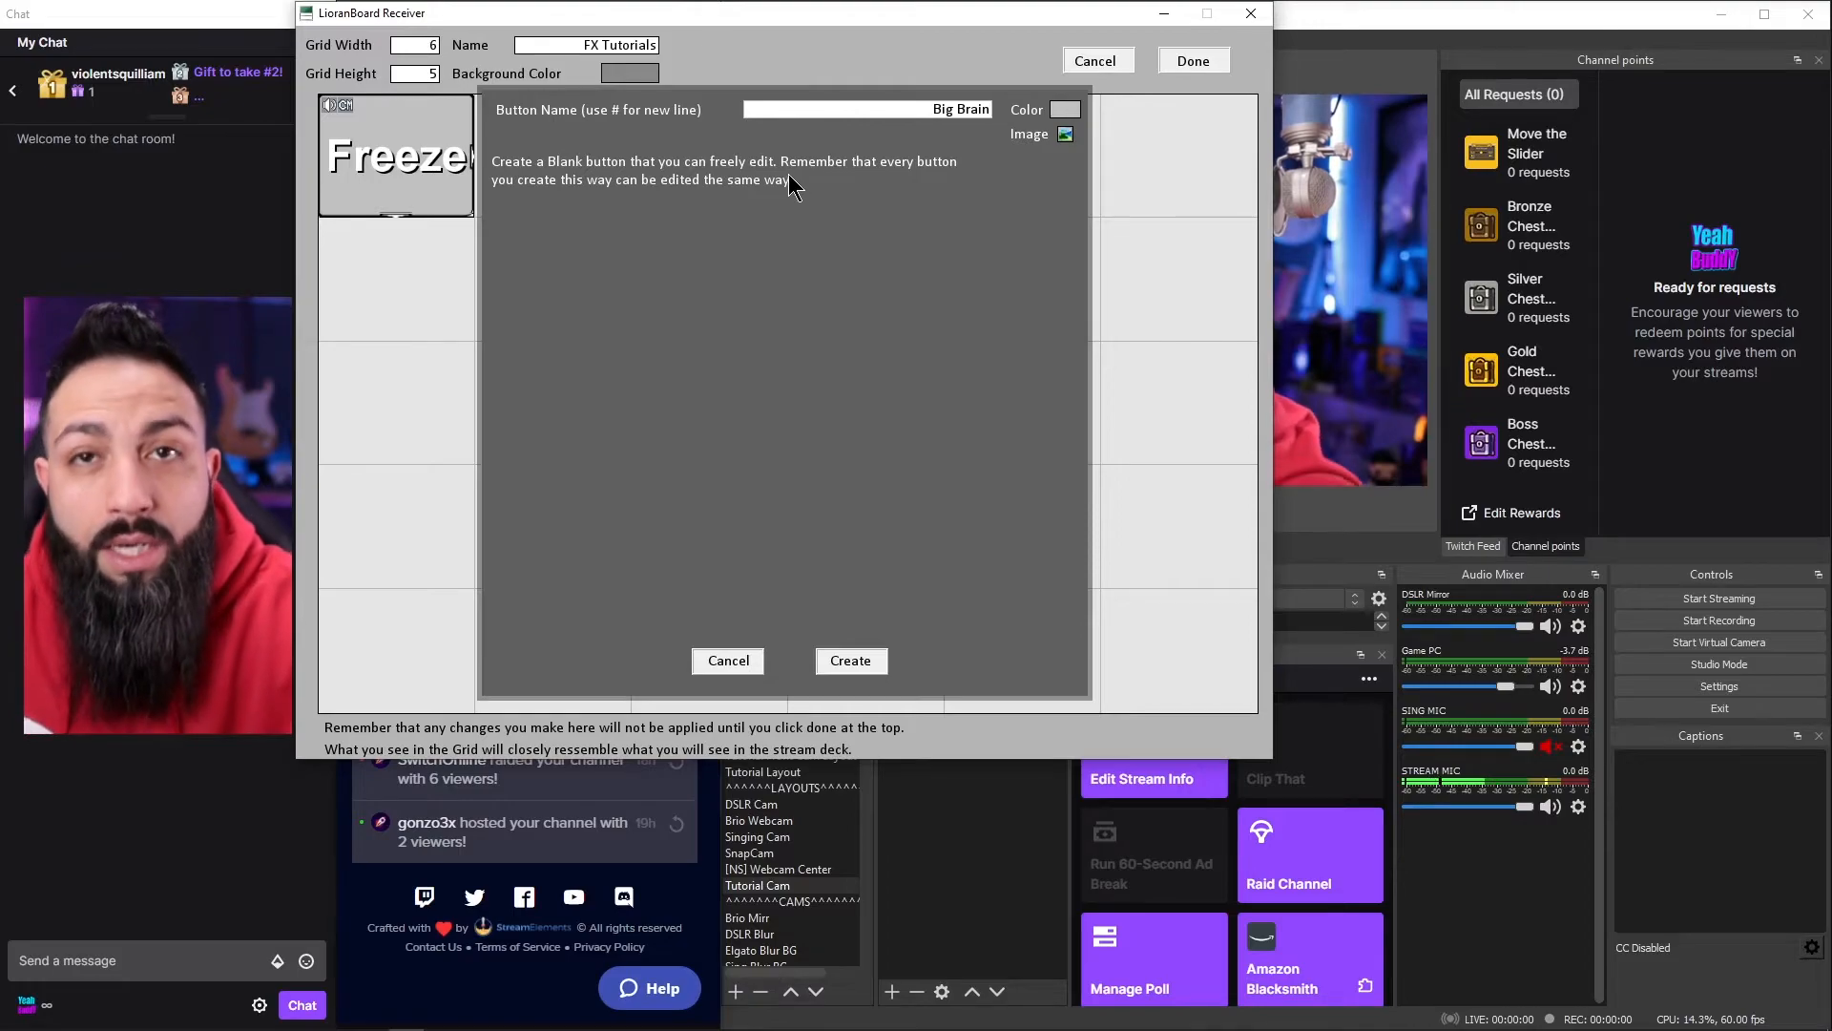
{"action": "left_click", "coordinate": [850, 662]}
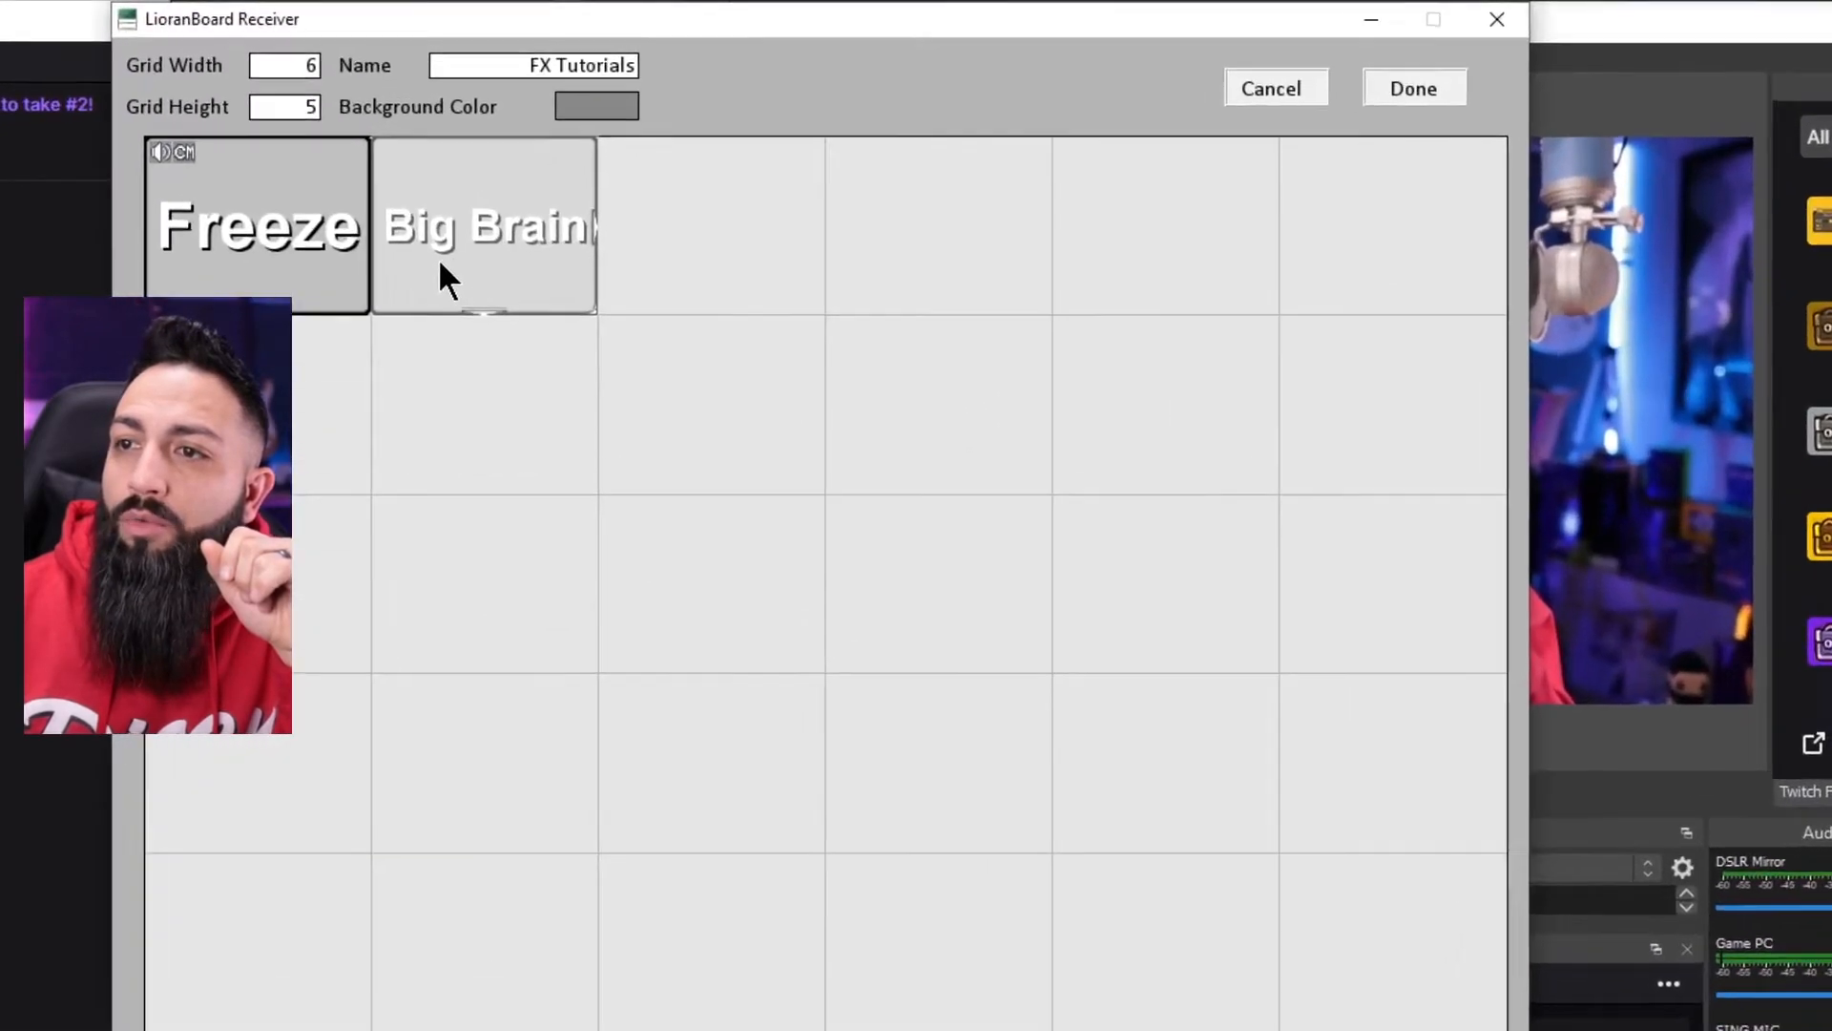
Step: Add a command to the Big Brain button and set its action to Filter Change Visibility
{"action": "right_click", "coordinate": [546, 262]}
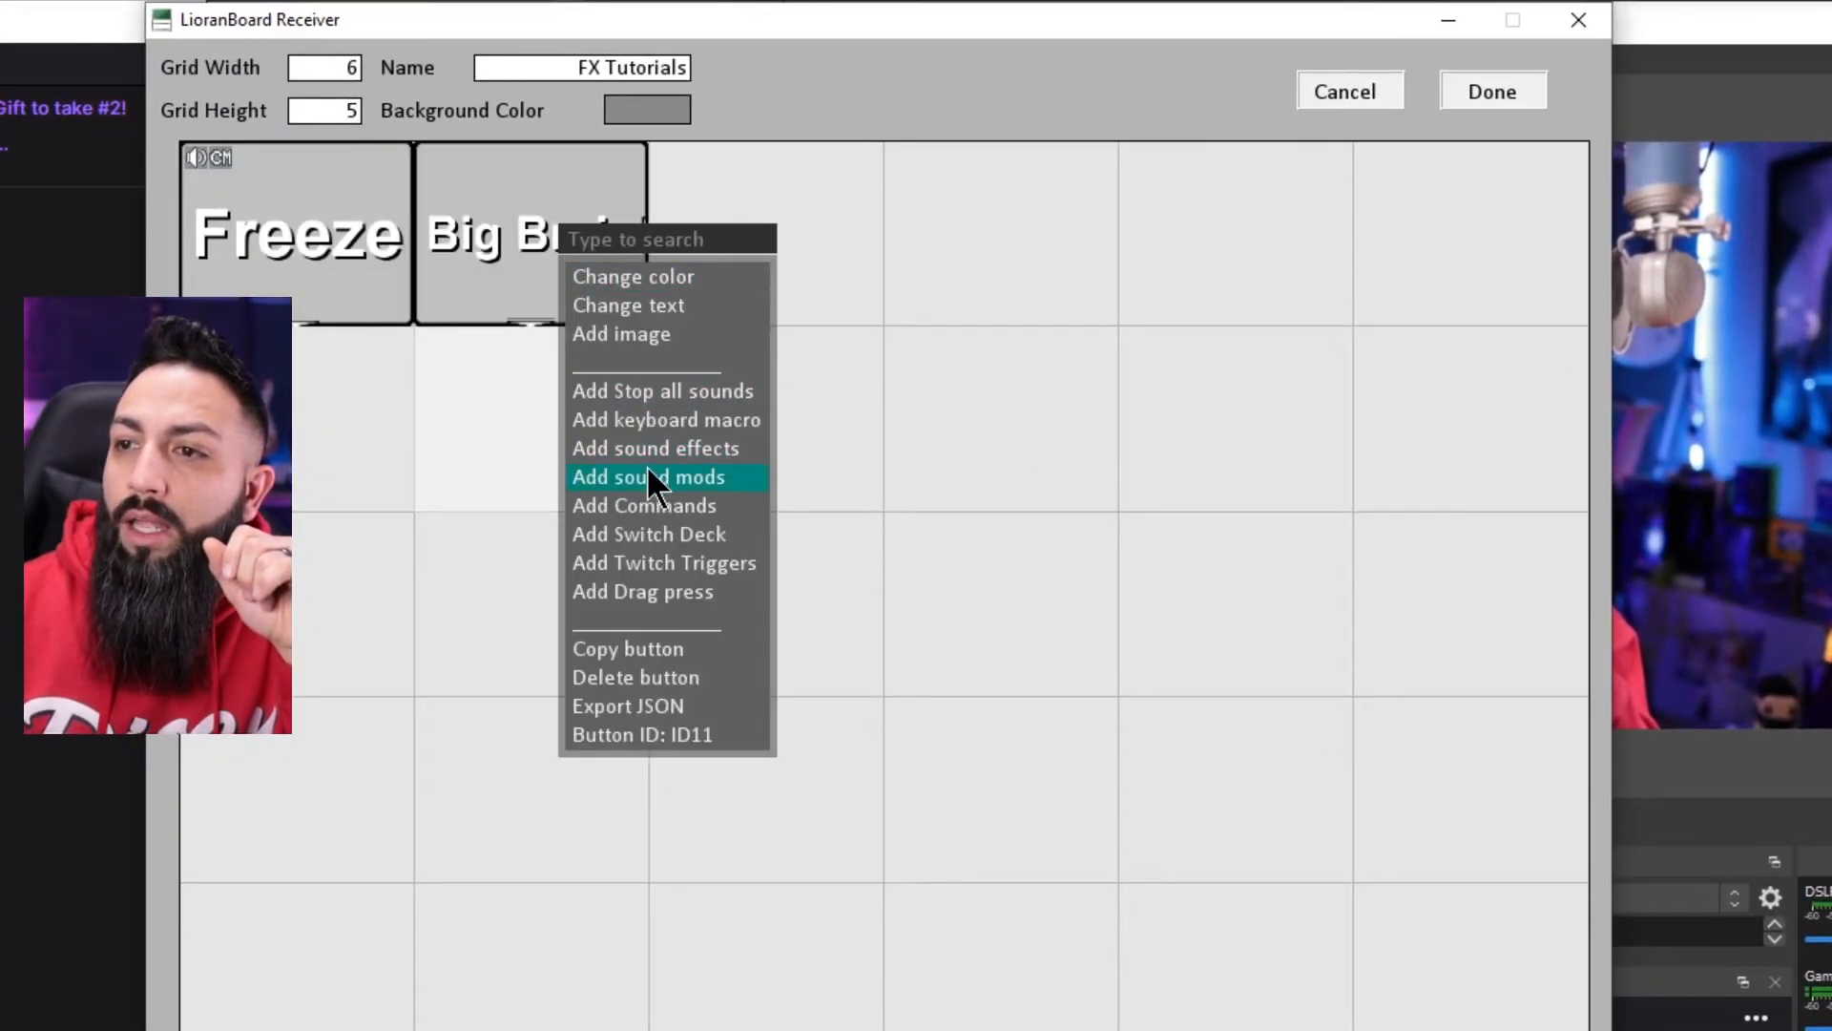
{"action": "left_click", "coordinate": [652, 518]}
{"action": "left_click", "coordinate": [876, 350]}
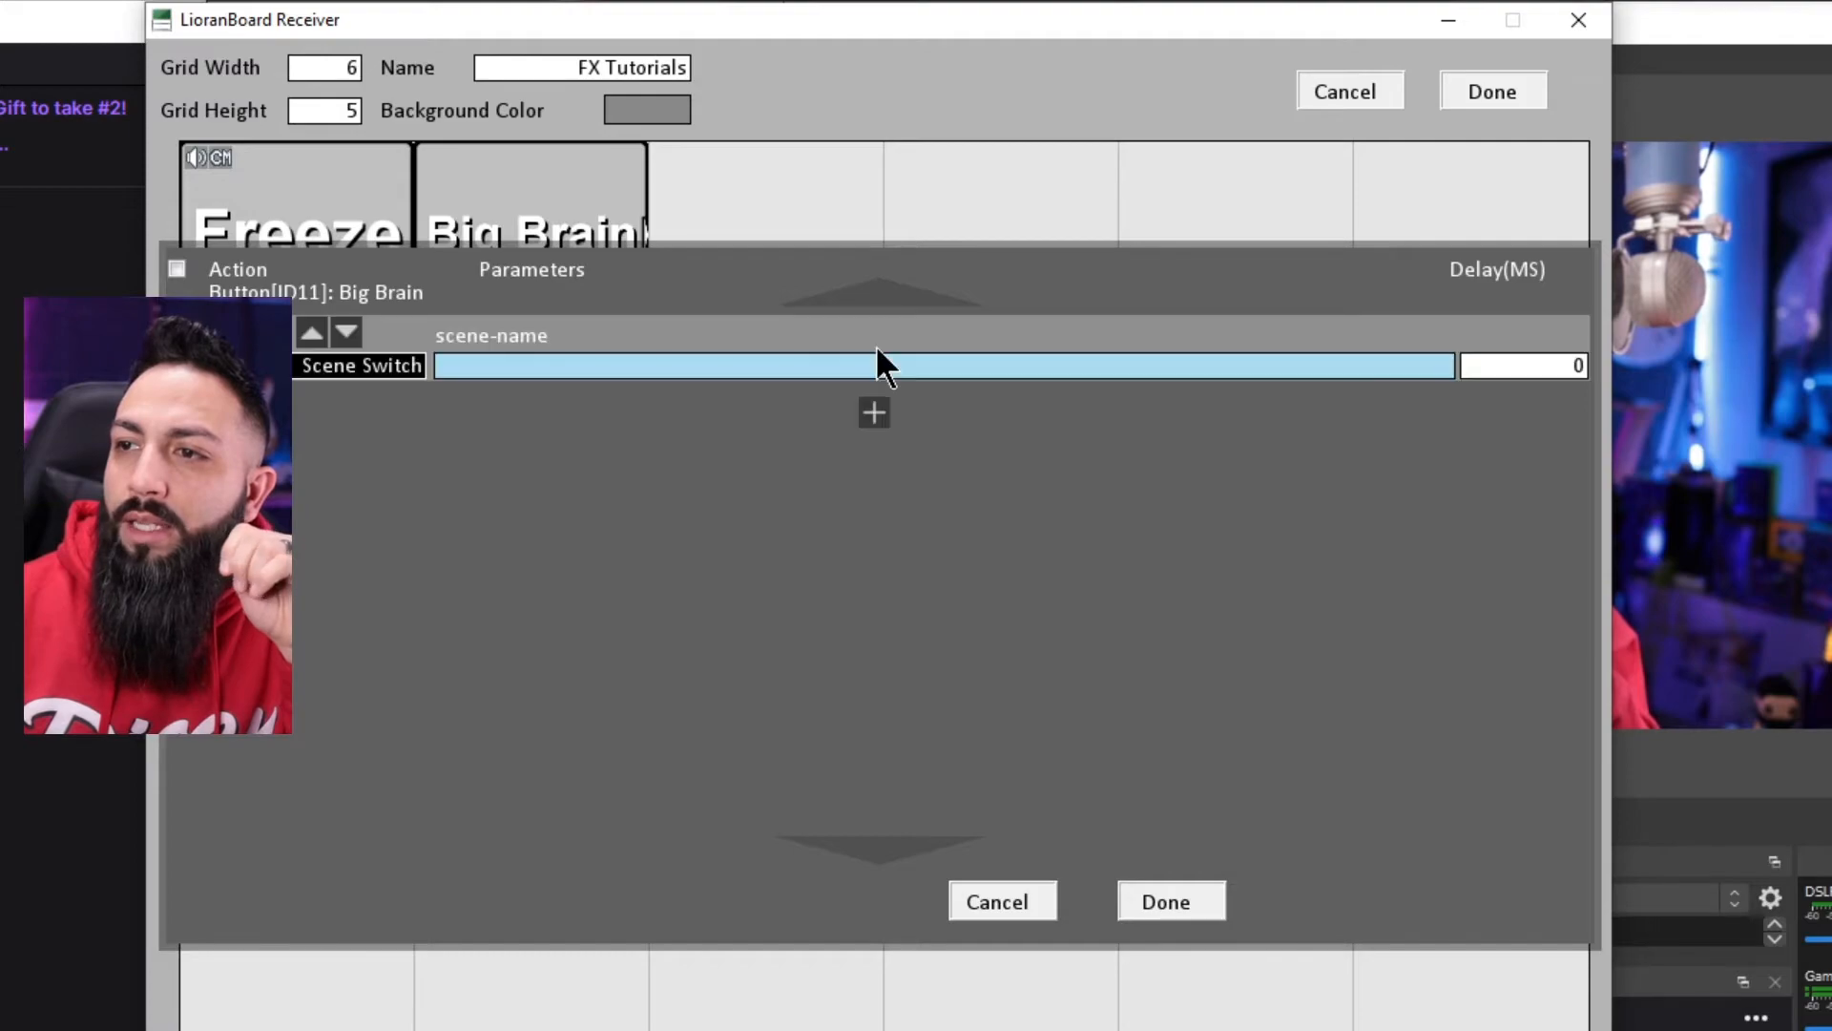
{"action": "left_click", "coordinate": [334, 366]}
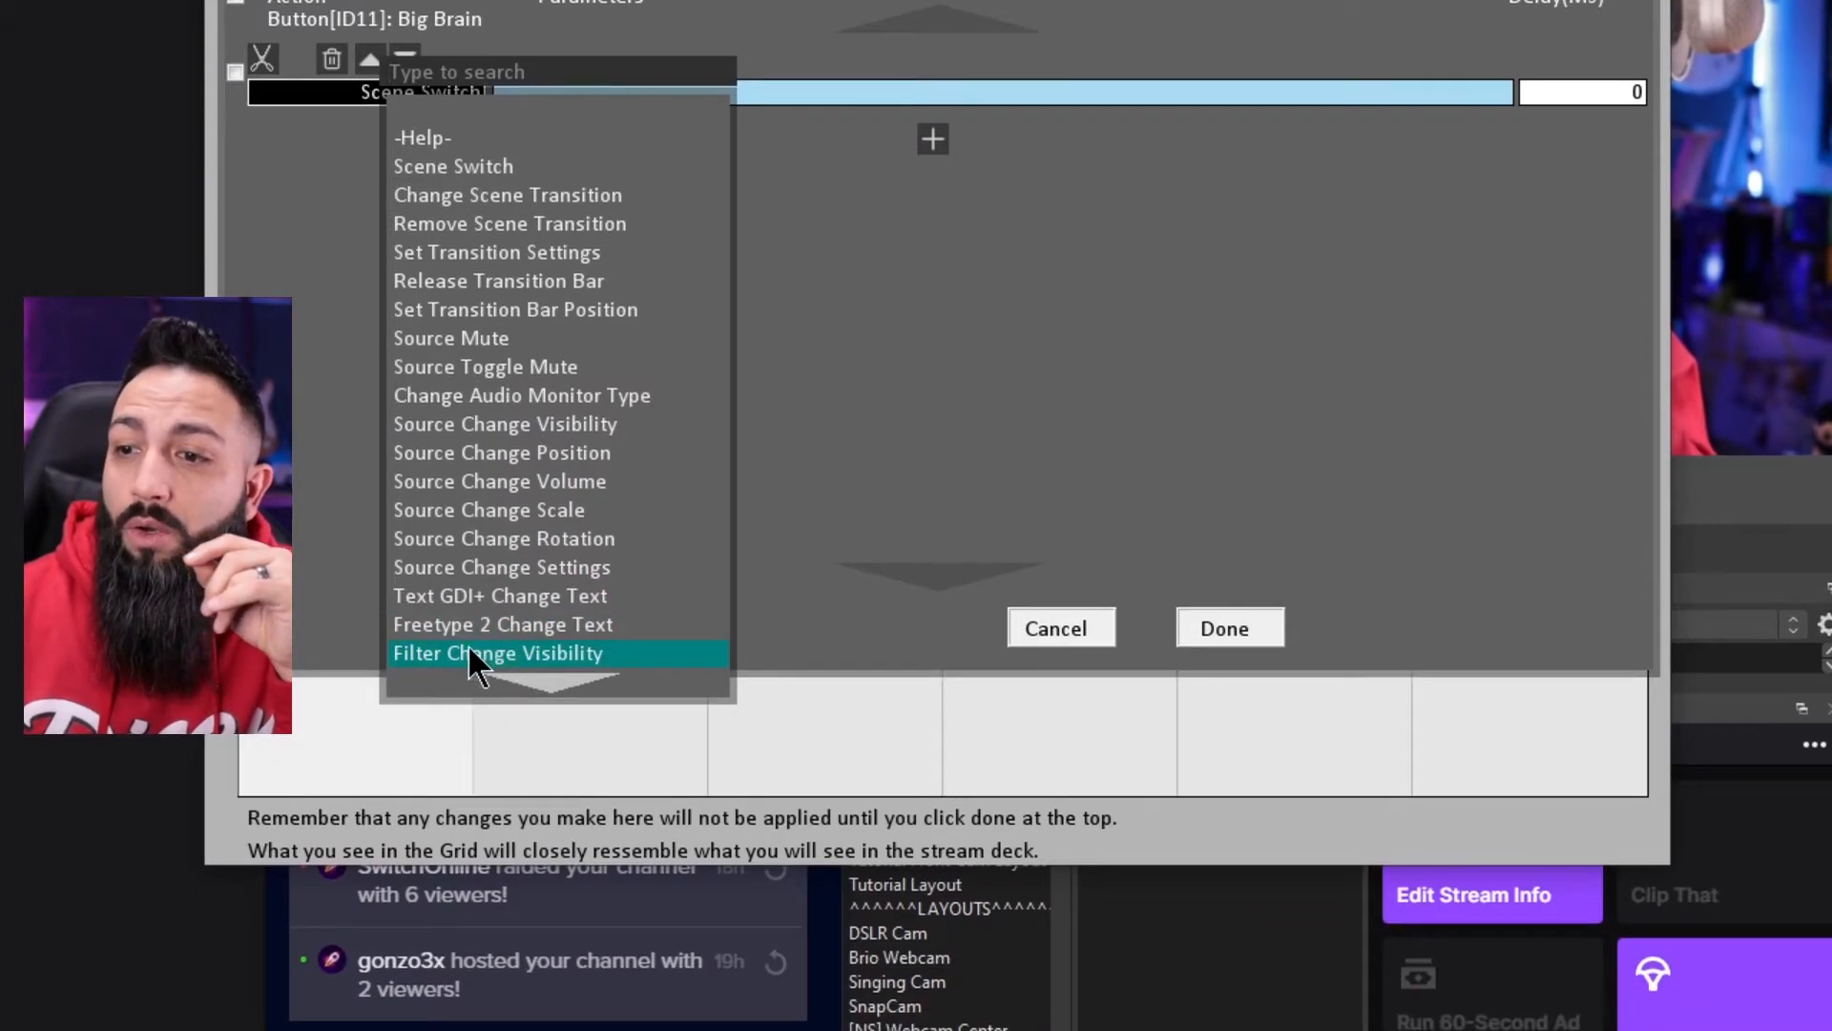
{"action": "left_click", "coordinate": [482, 809]}
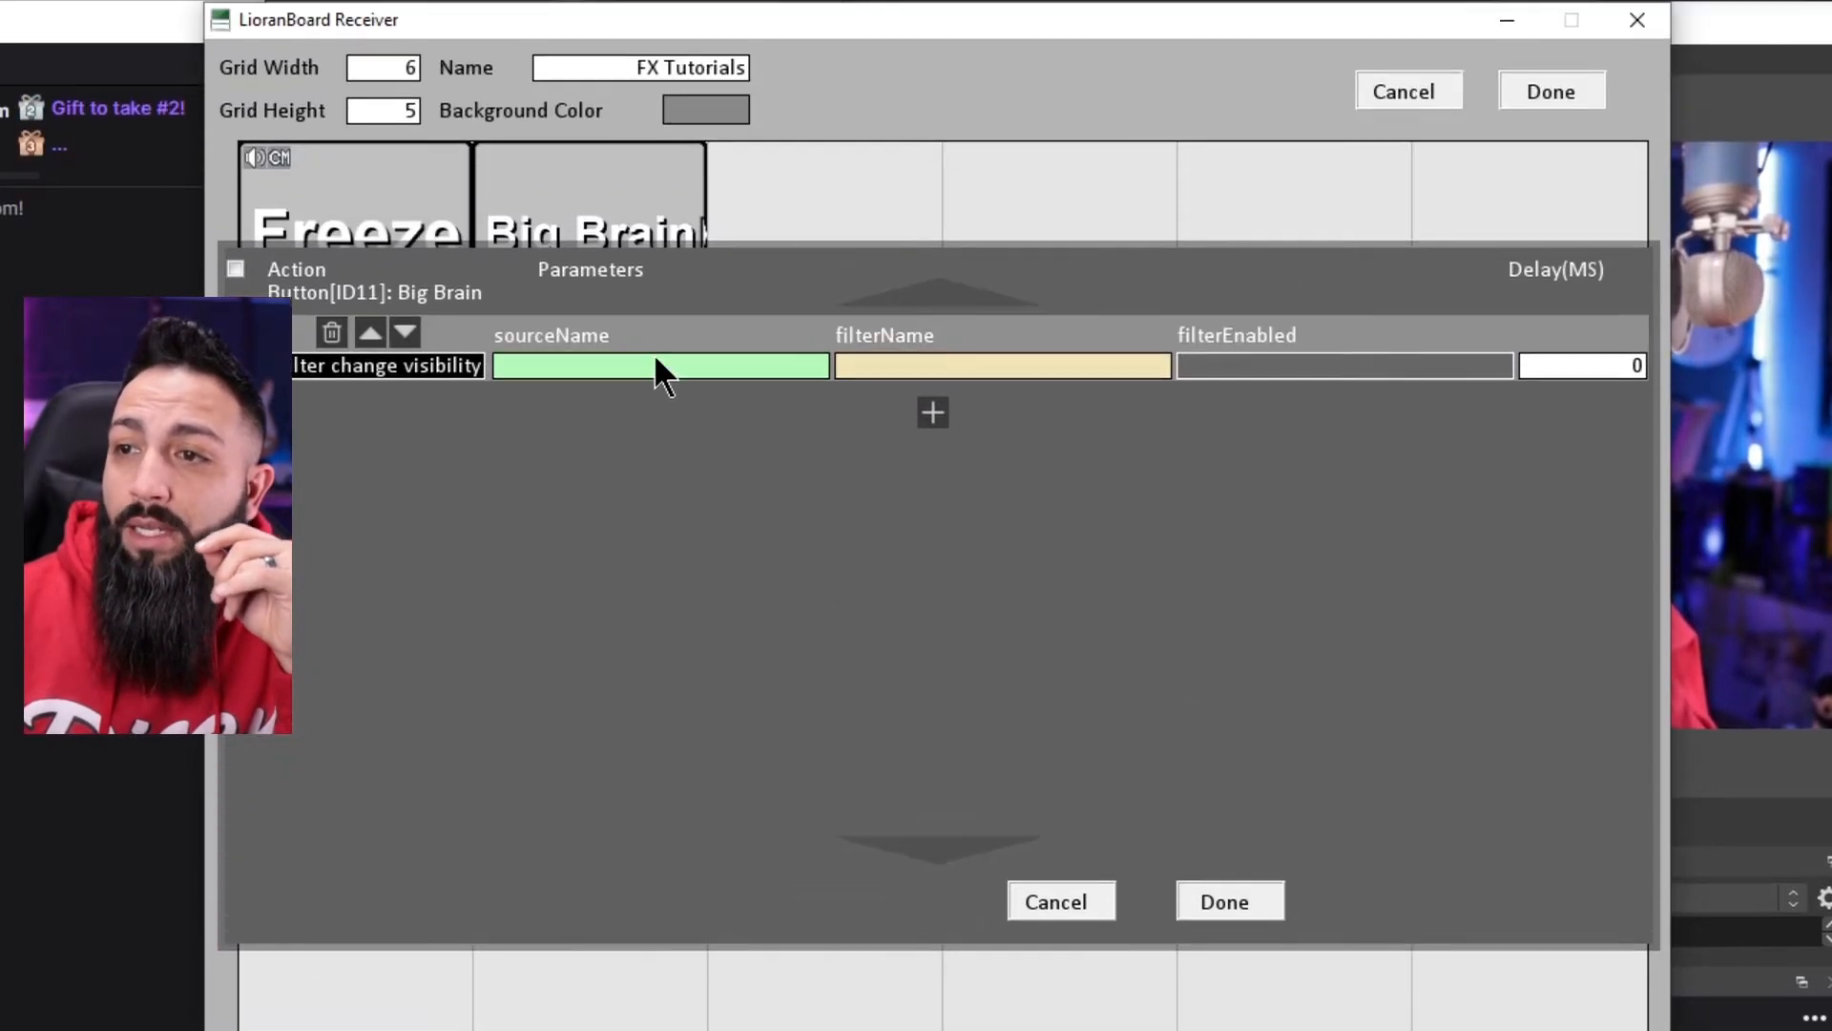
Step: Set the command's source to Tutorial Cam, its filter to MV FOV (Pos2) and filterEnabled to true
{"action": "left_click", "coordinate": [657, 93]}
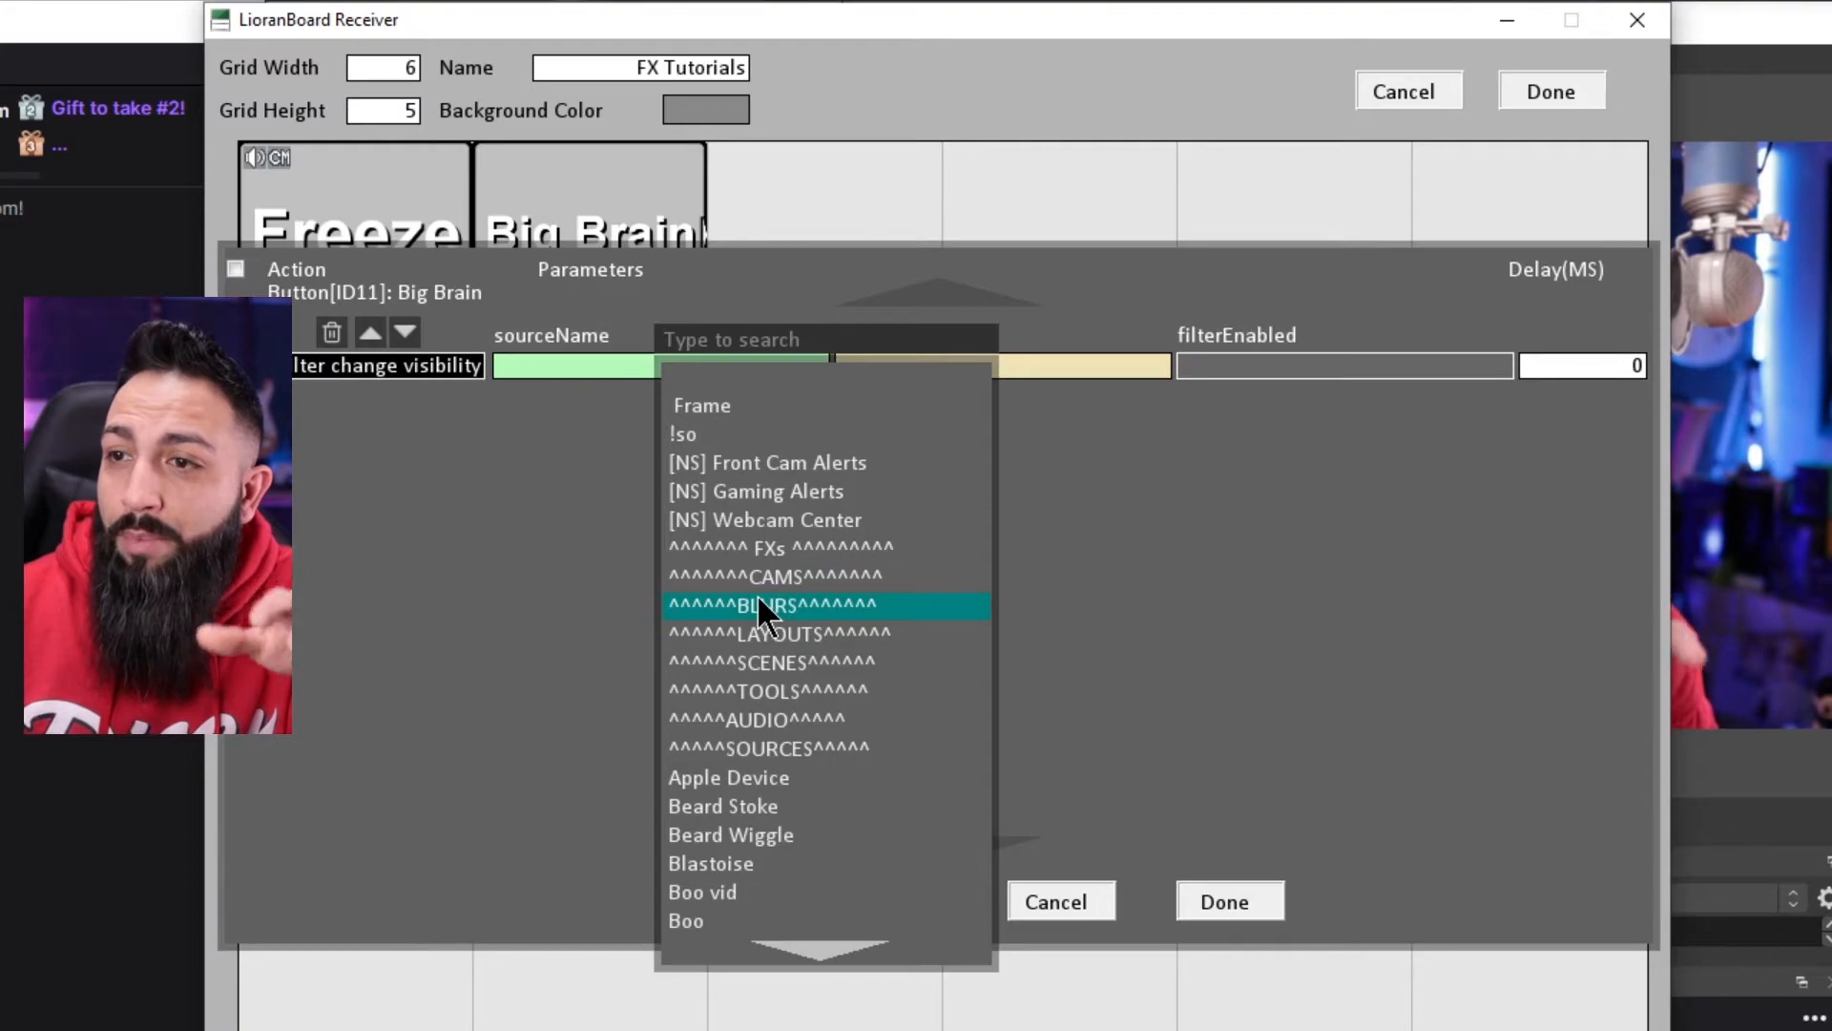
{"action": "scroll", "coordinate": [750, 611], "scroll_direction": "down", "scroll_amount": 1}
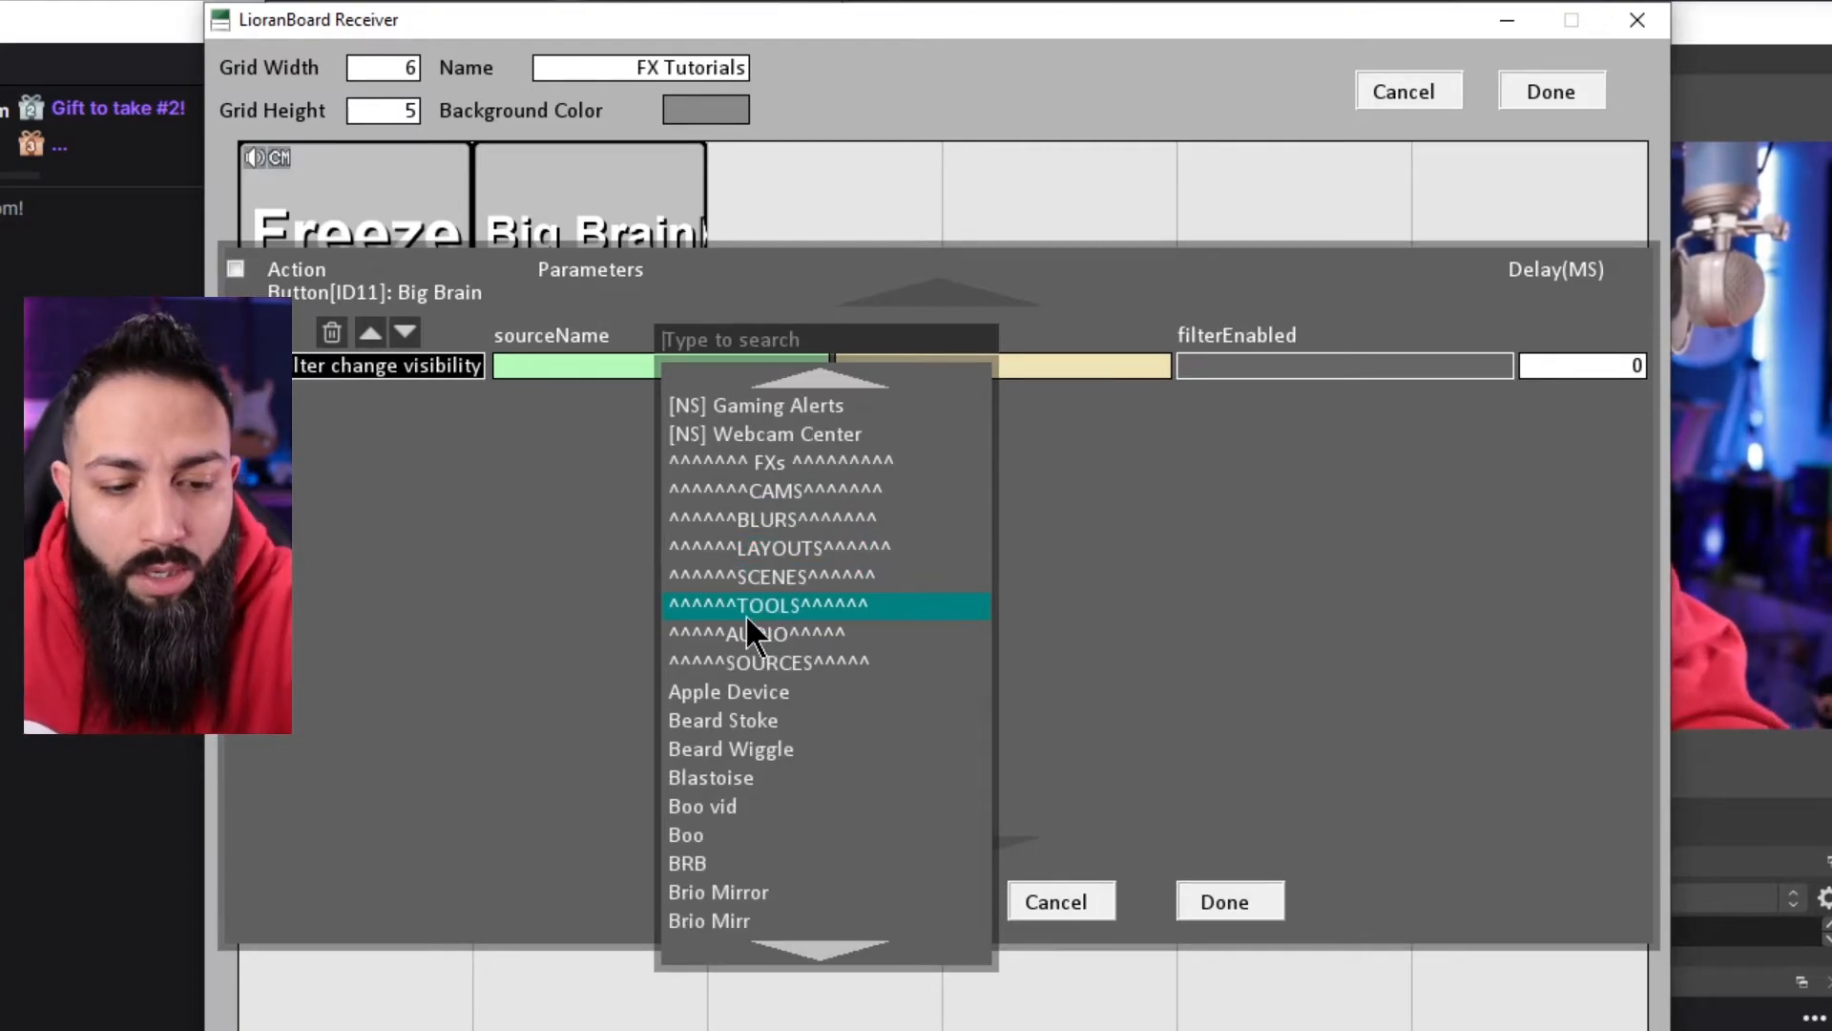
{"action": "type", "text": "tu"}
{"action": "left_click", "coordinate": [763, 521]}
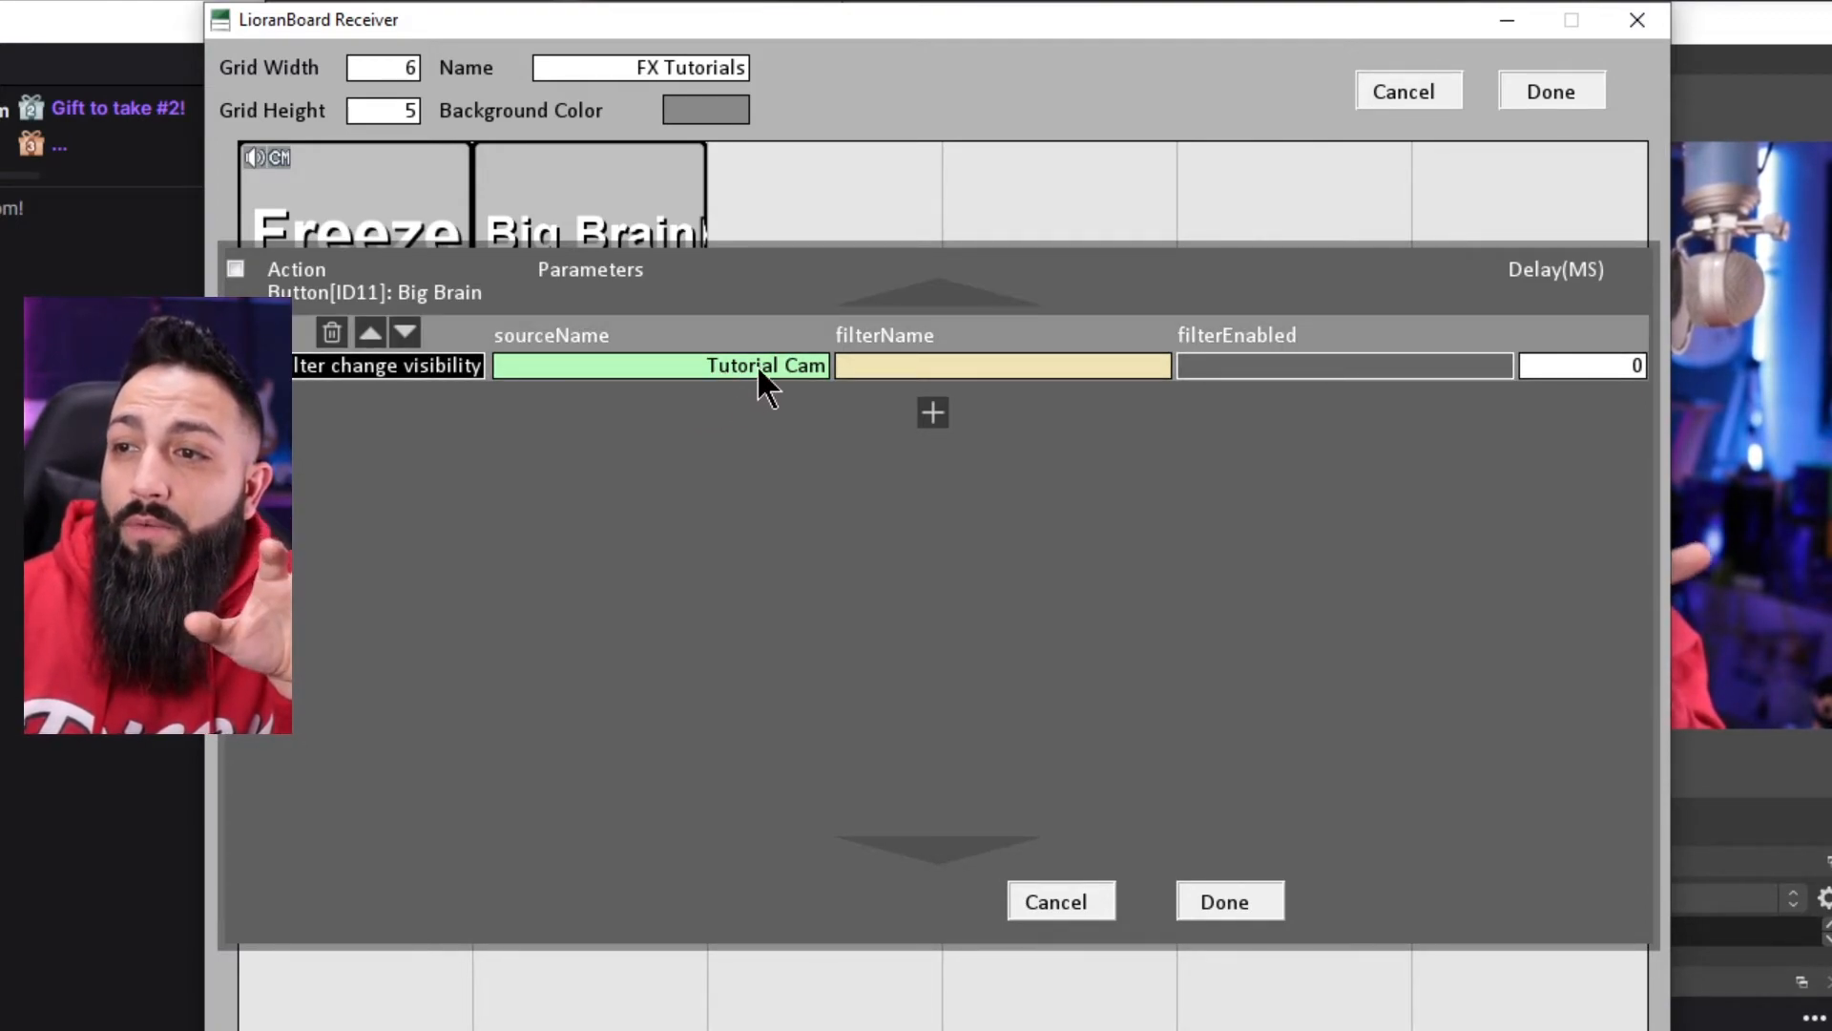
{"action": "left_click", "coordinate": [970, 368]}
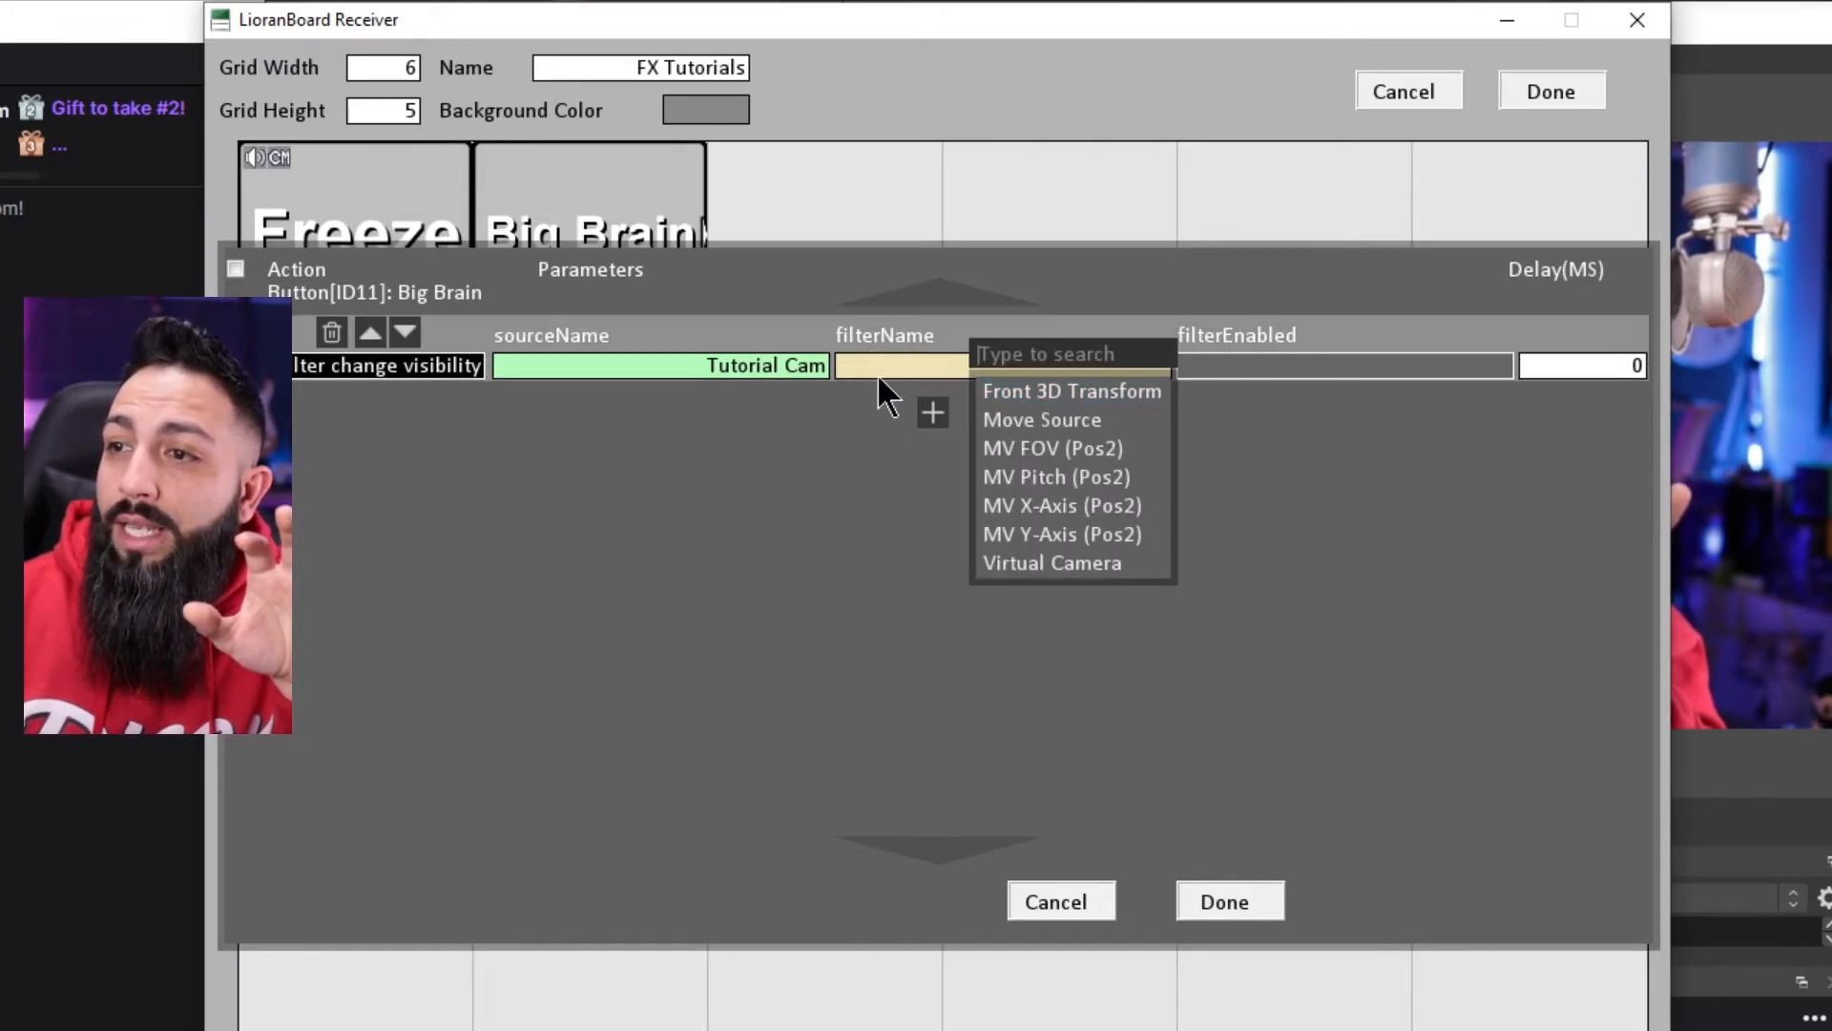
{"action": "left_click", "coordinate": [1026, 450]}
{"action": "left_click", "coordinate": [1256, 363]}
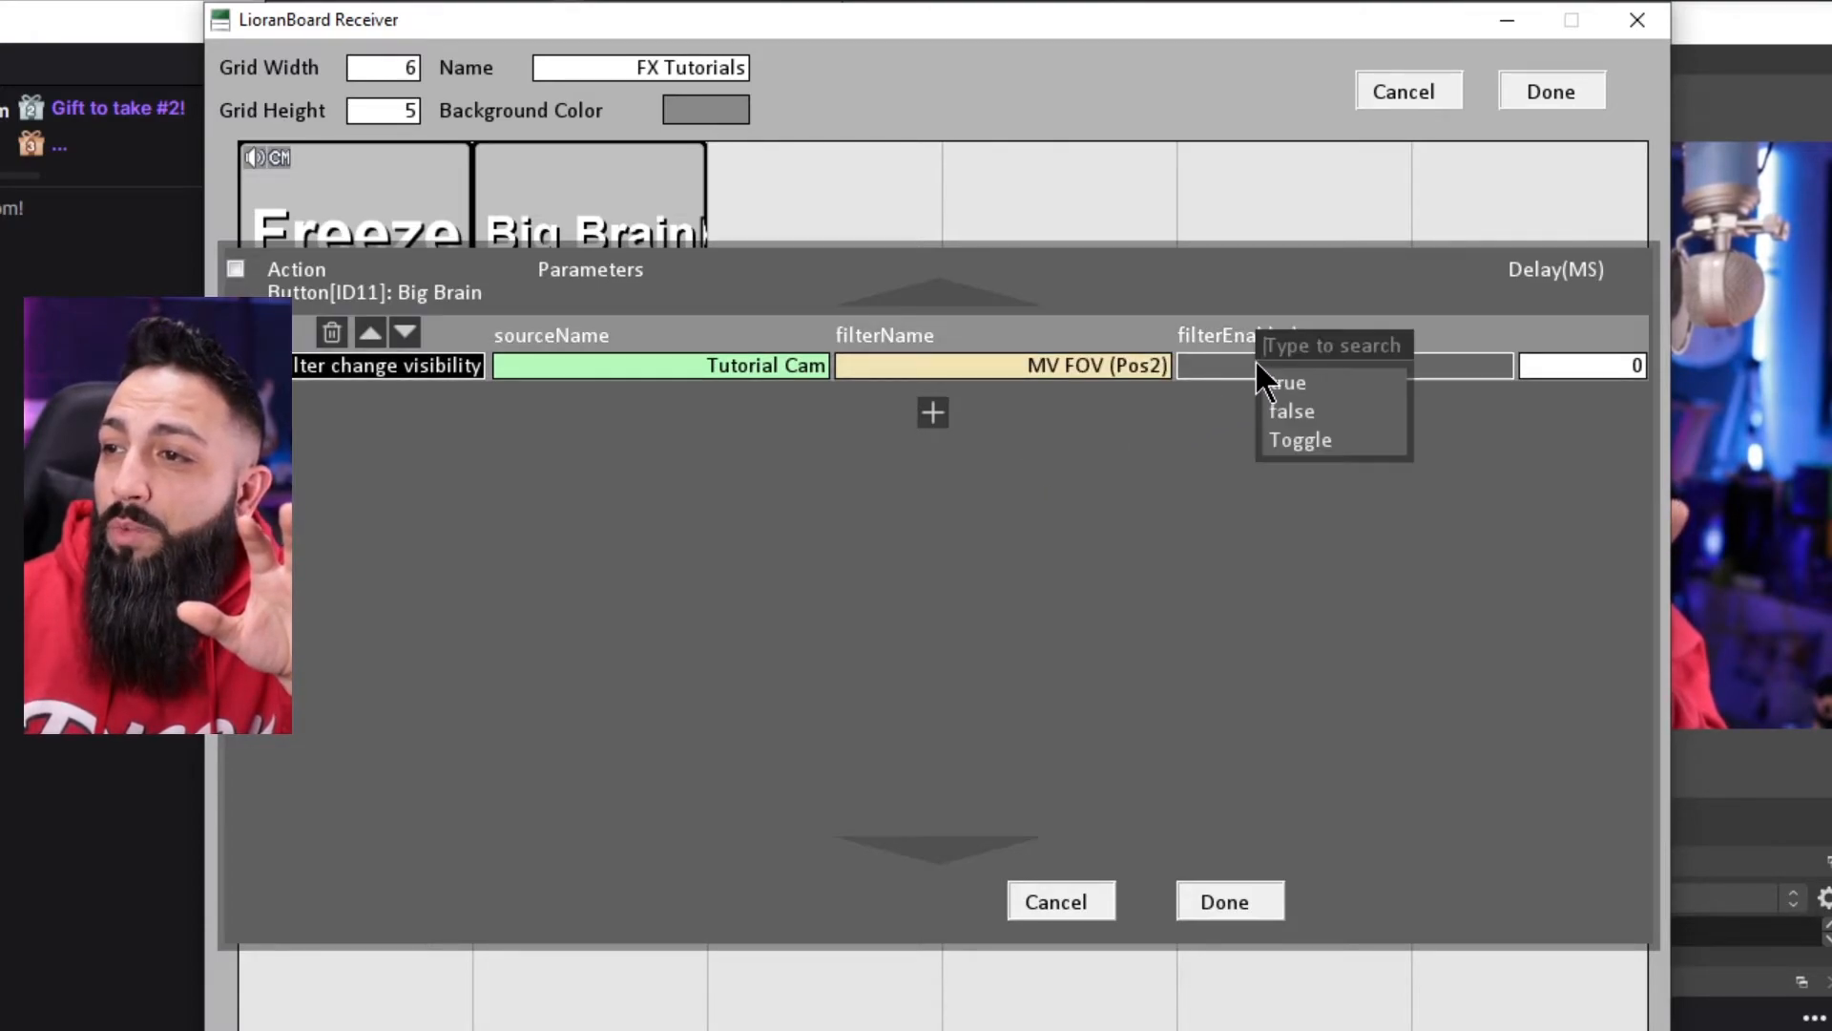
{"action": "left_click", "coordinate": [1313, 385]}
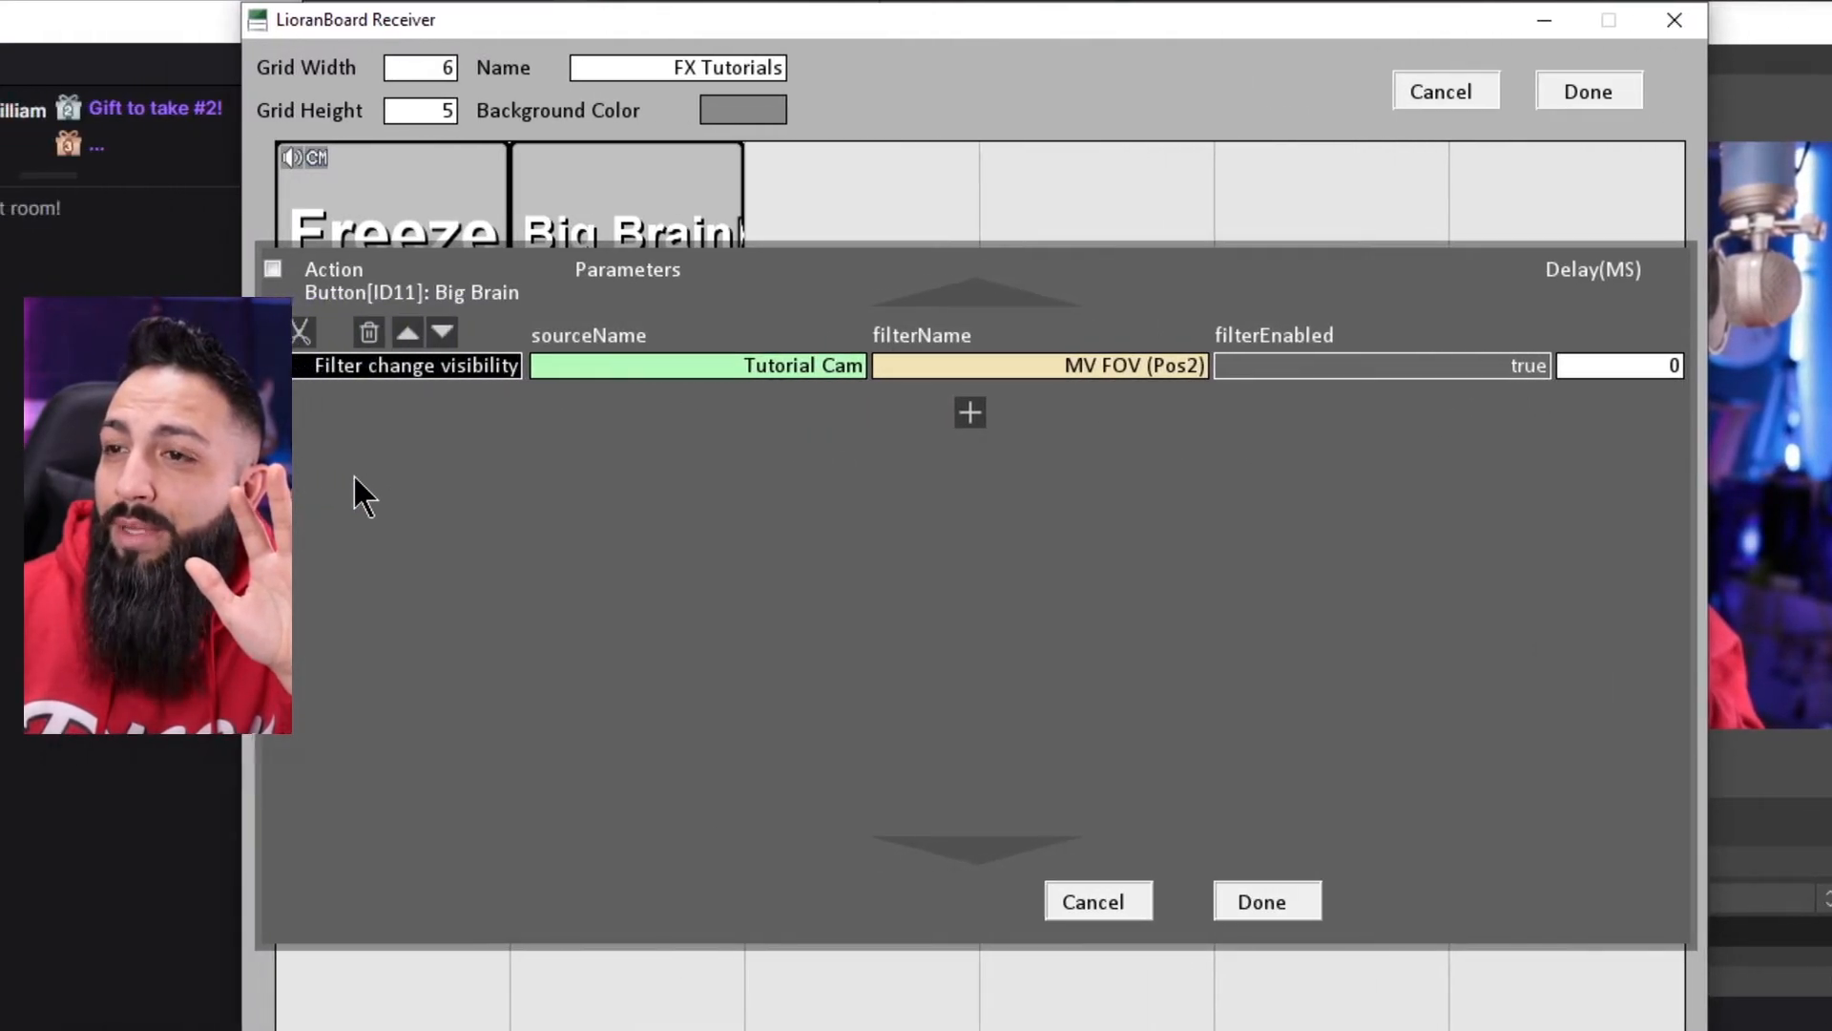
Step: Copy the filter visibility command and paste three duplicates below it
{"action": "left_click", "coordinate": [387, 345]}
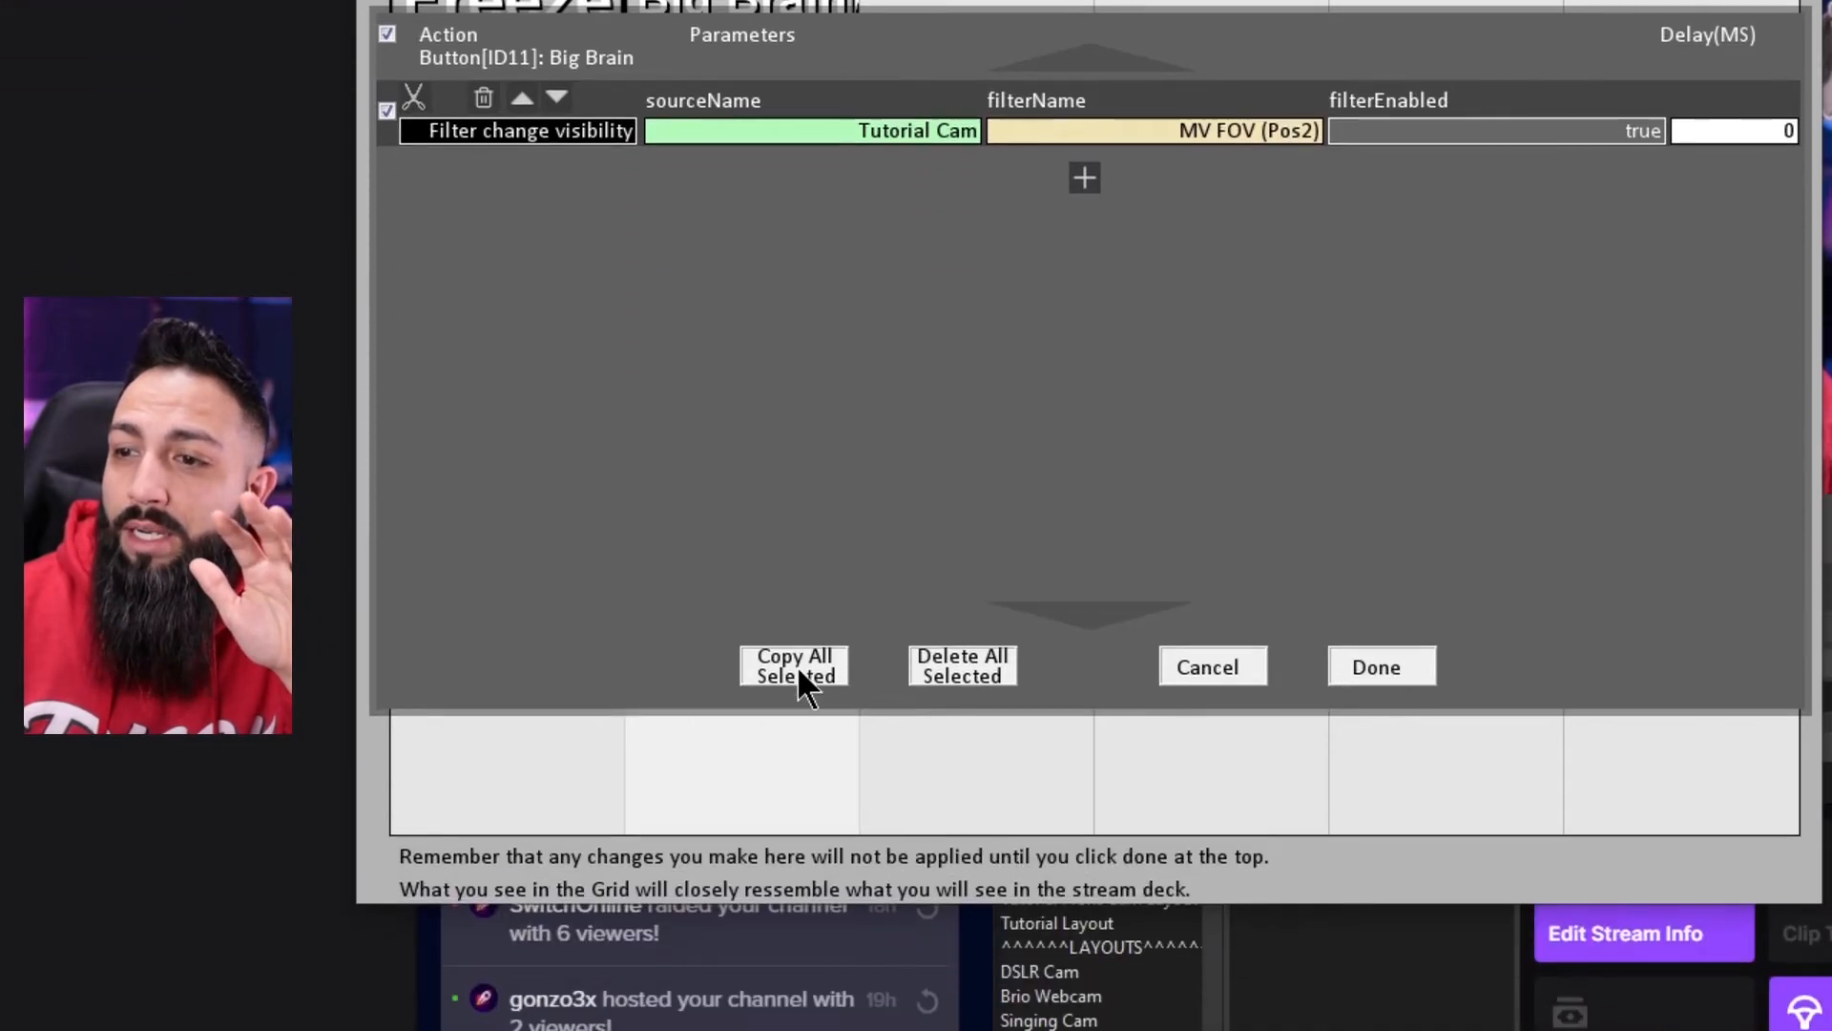
{"action": "left_click", "coordinate": [795, 900]}
{"action": "left_click", "coordinate": [1043, 357]}
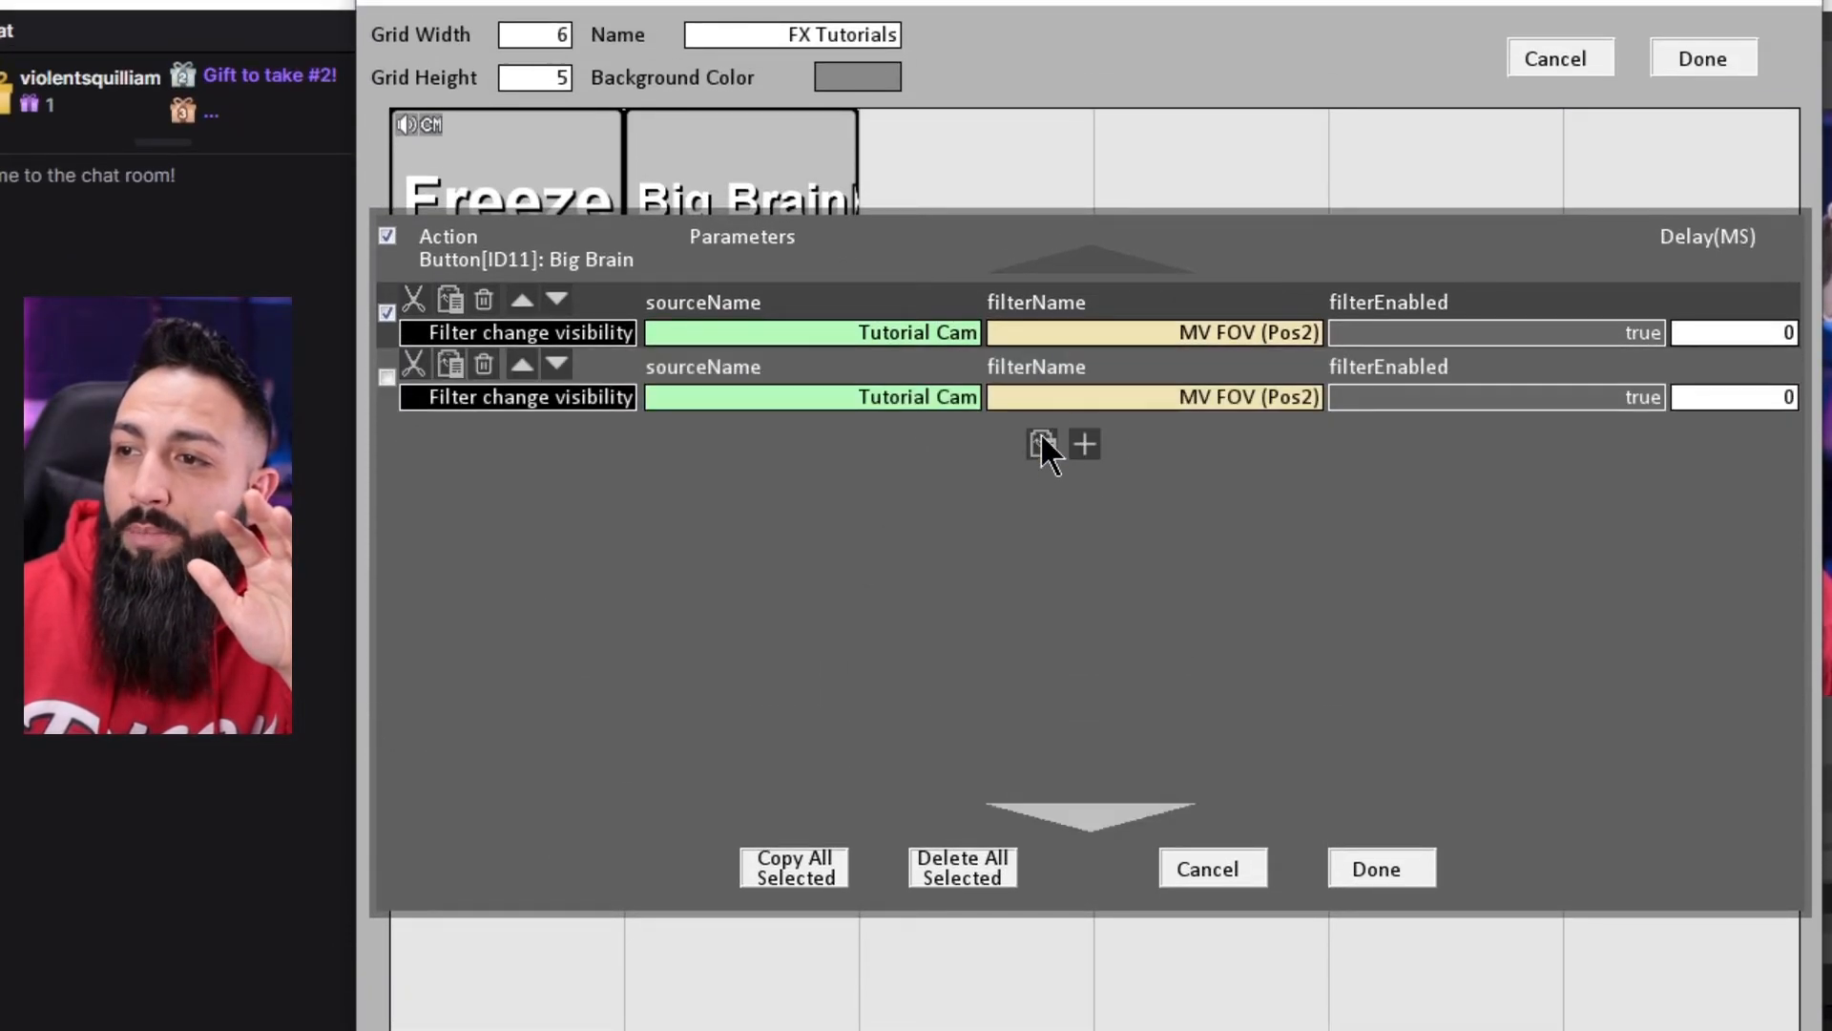
{"action": "left_click", "coordinate": [1042, 422]}
{"action": "left_click", "coordinate": [1042, 508]}
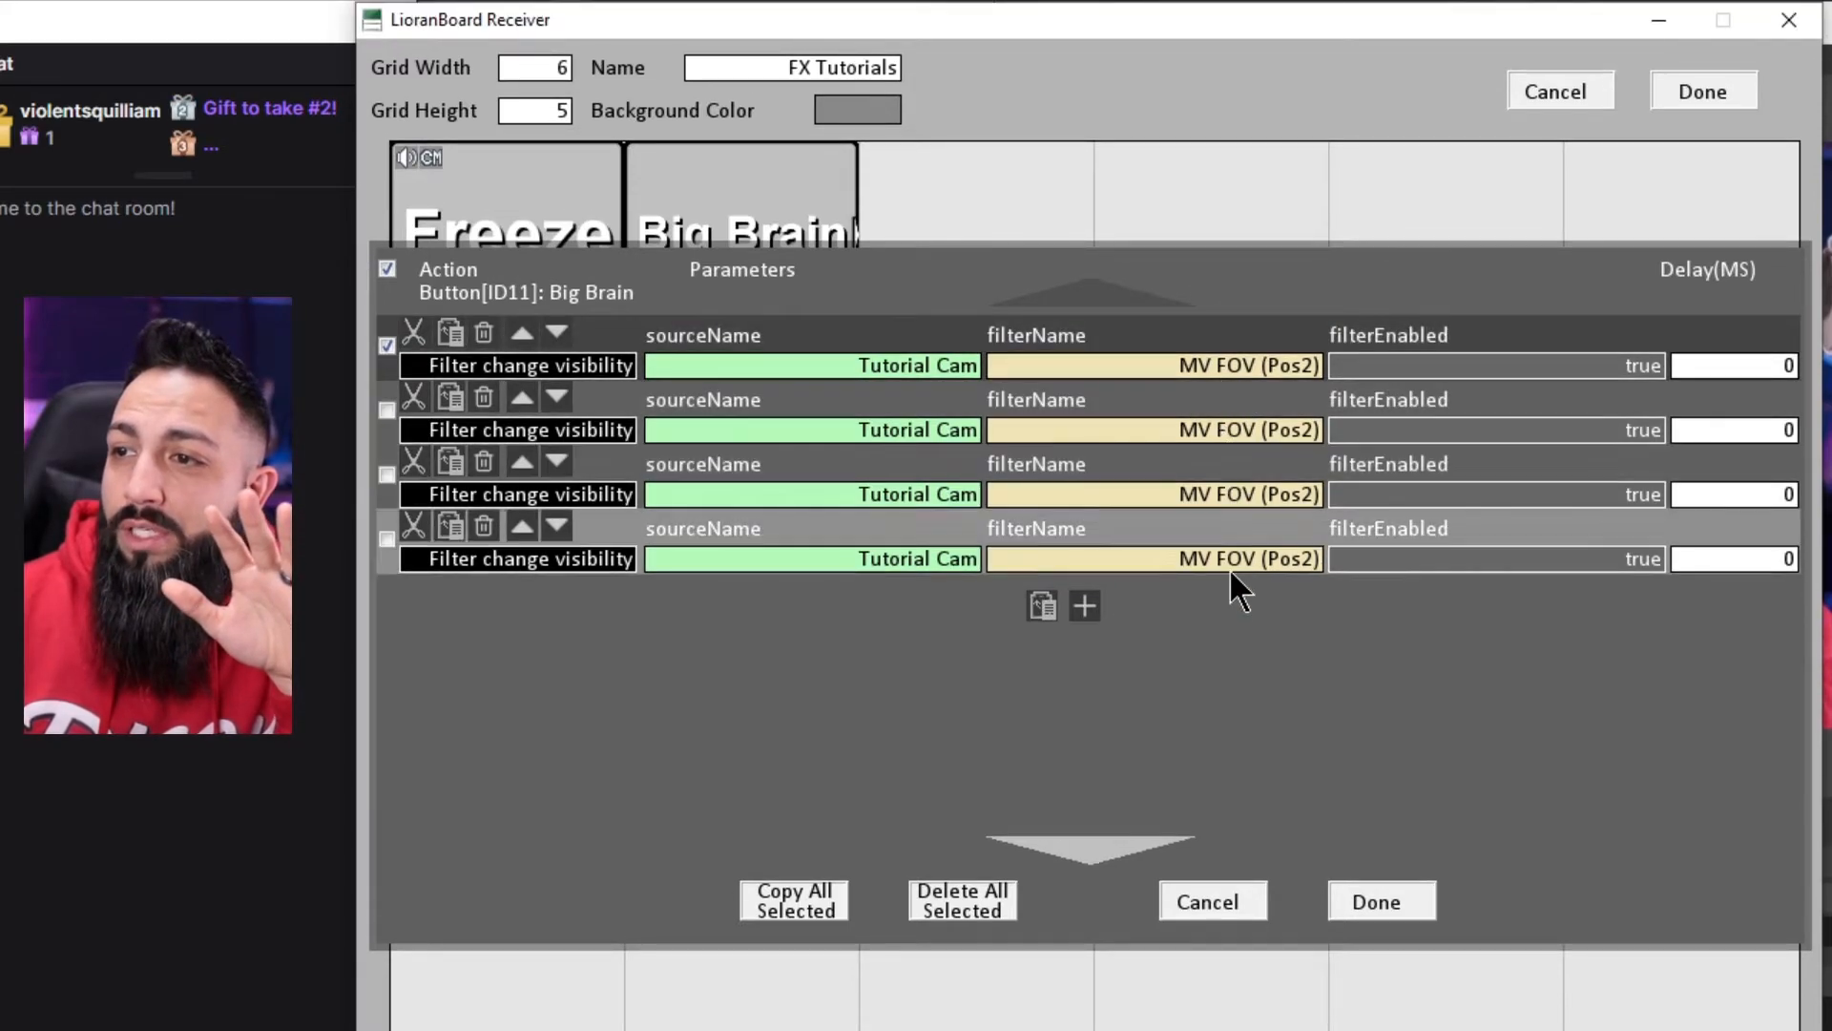
Step: Set the three duplicated commands' filters to MV Pitch, MV X-Axis and MV Y-Axis (Pos2), and save the commands and deck
{"action": "left_click", "coordinate": [1227, 427]}
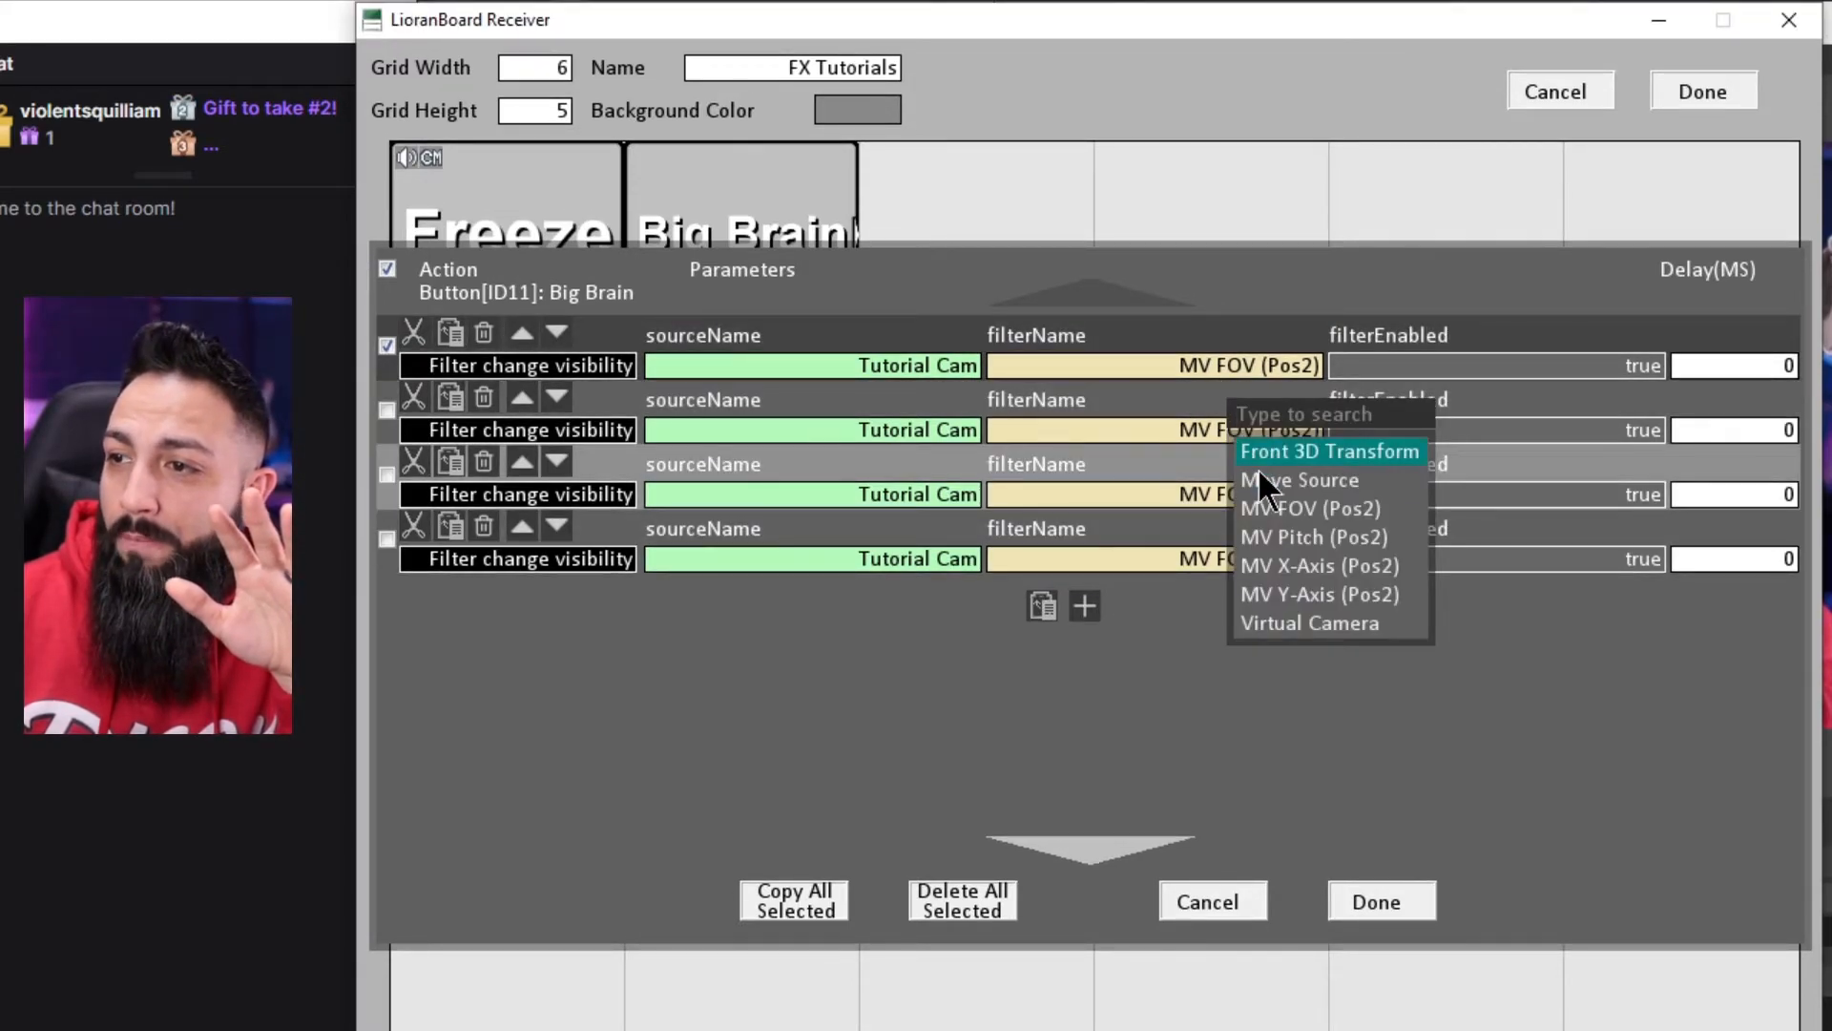
{"action": "left_click", "coordinate": [1281, 534]}
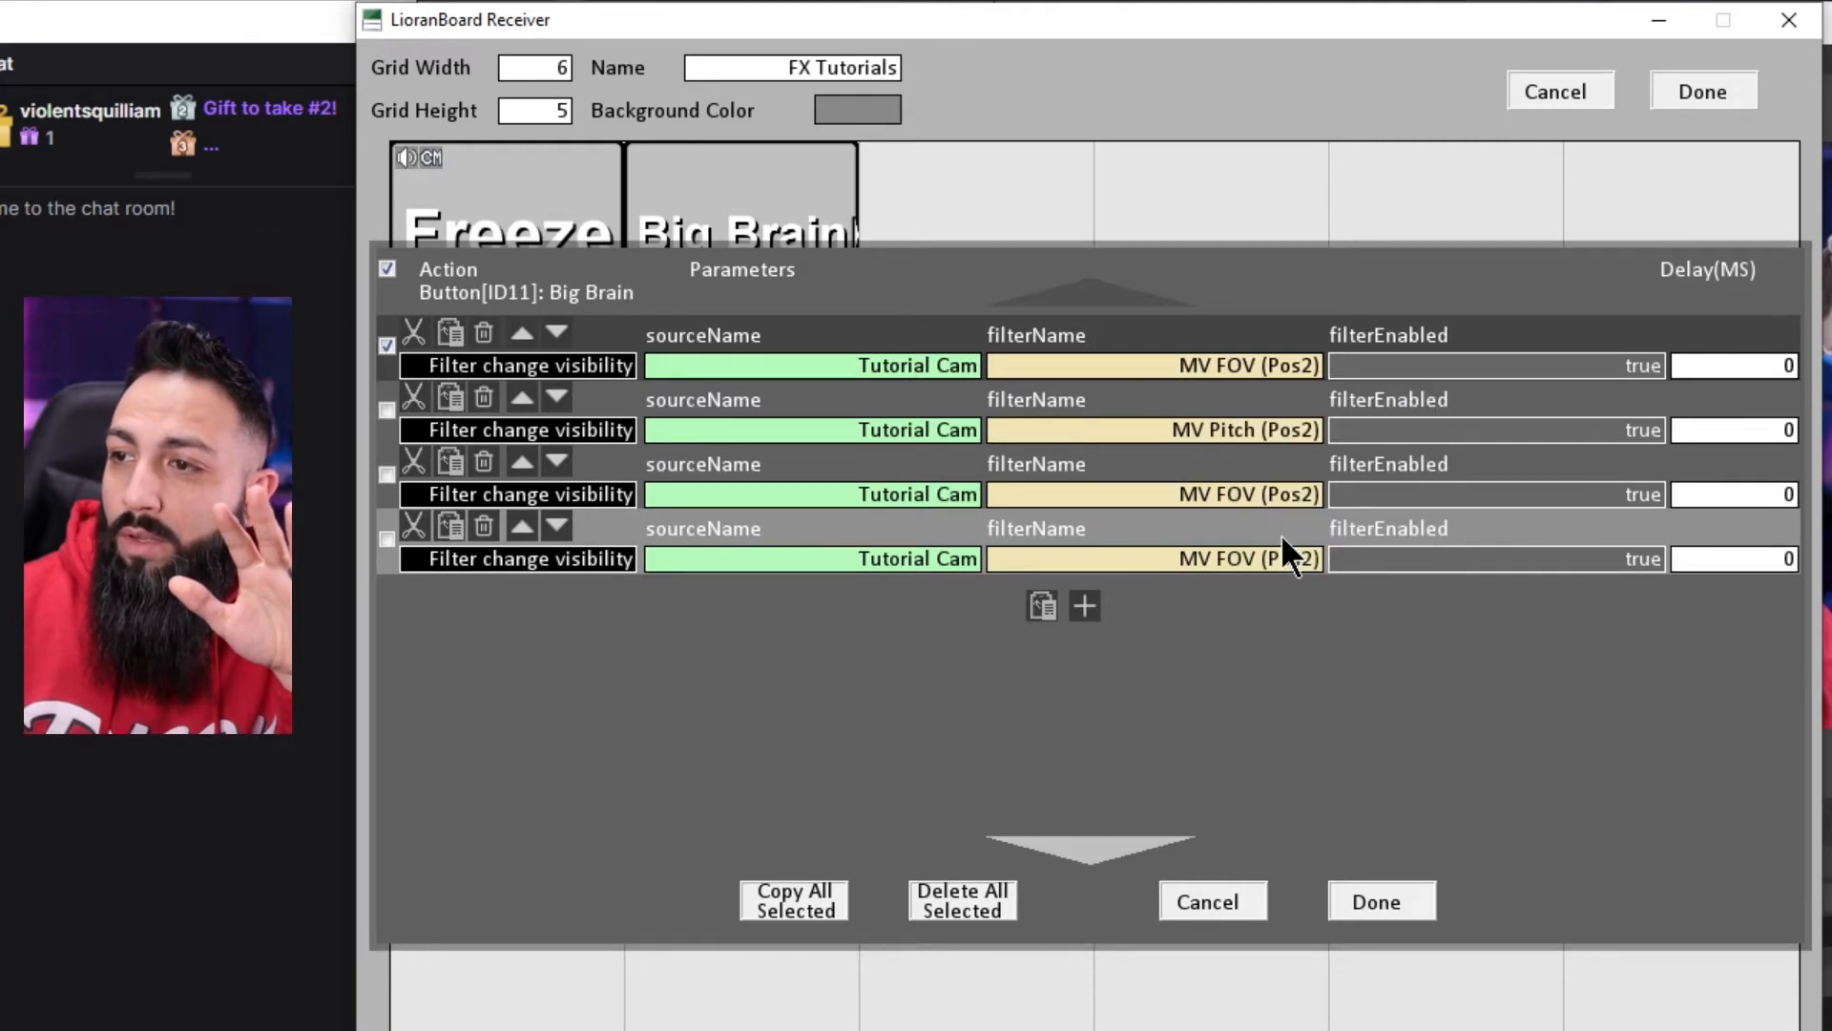
{"action": "left_click", "coordinate": [1244, 494]}
{"action": "left_click", "coordinate": [1313, 639]}
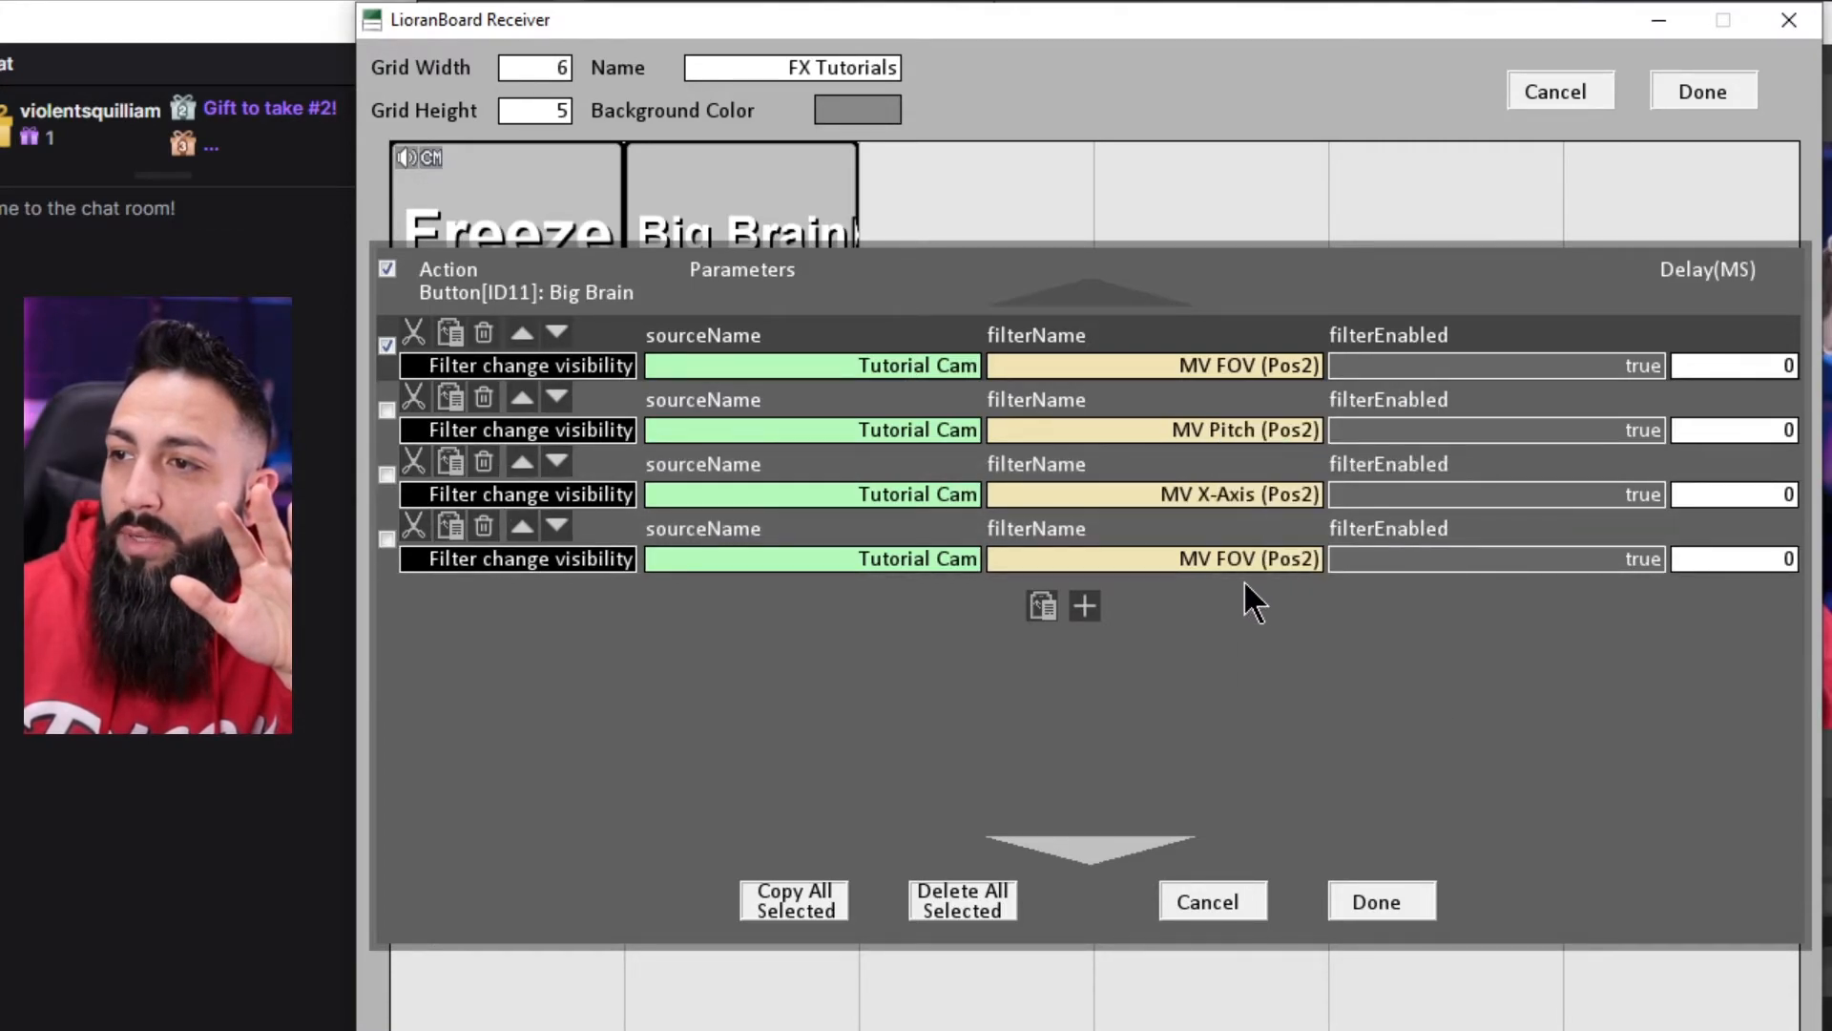
{"action": "left_click", "coordinate": [1227, 557]}
{"action": "left_click", "coordinate": [1306, 723]}
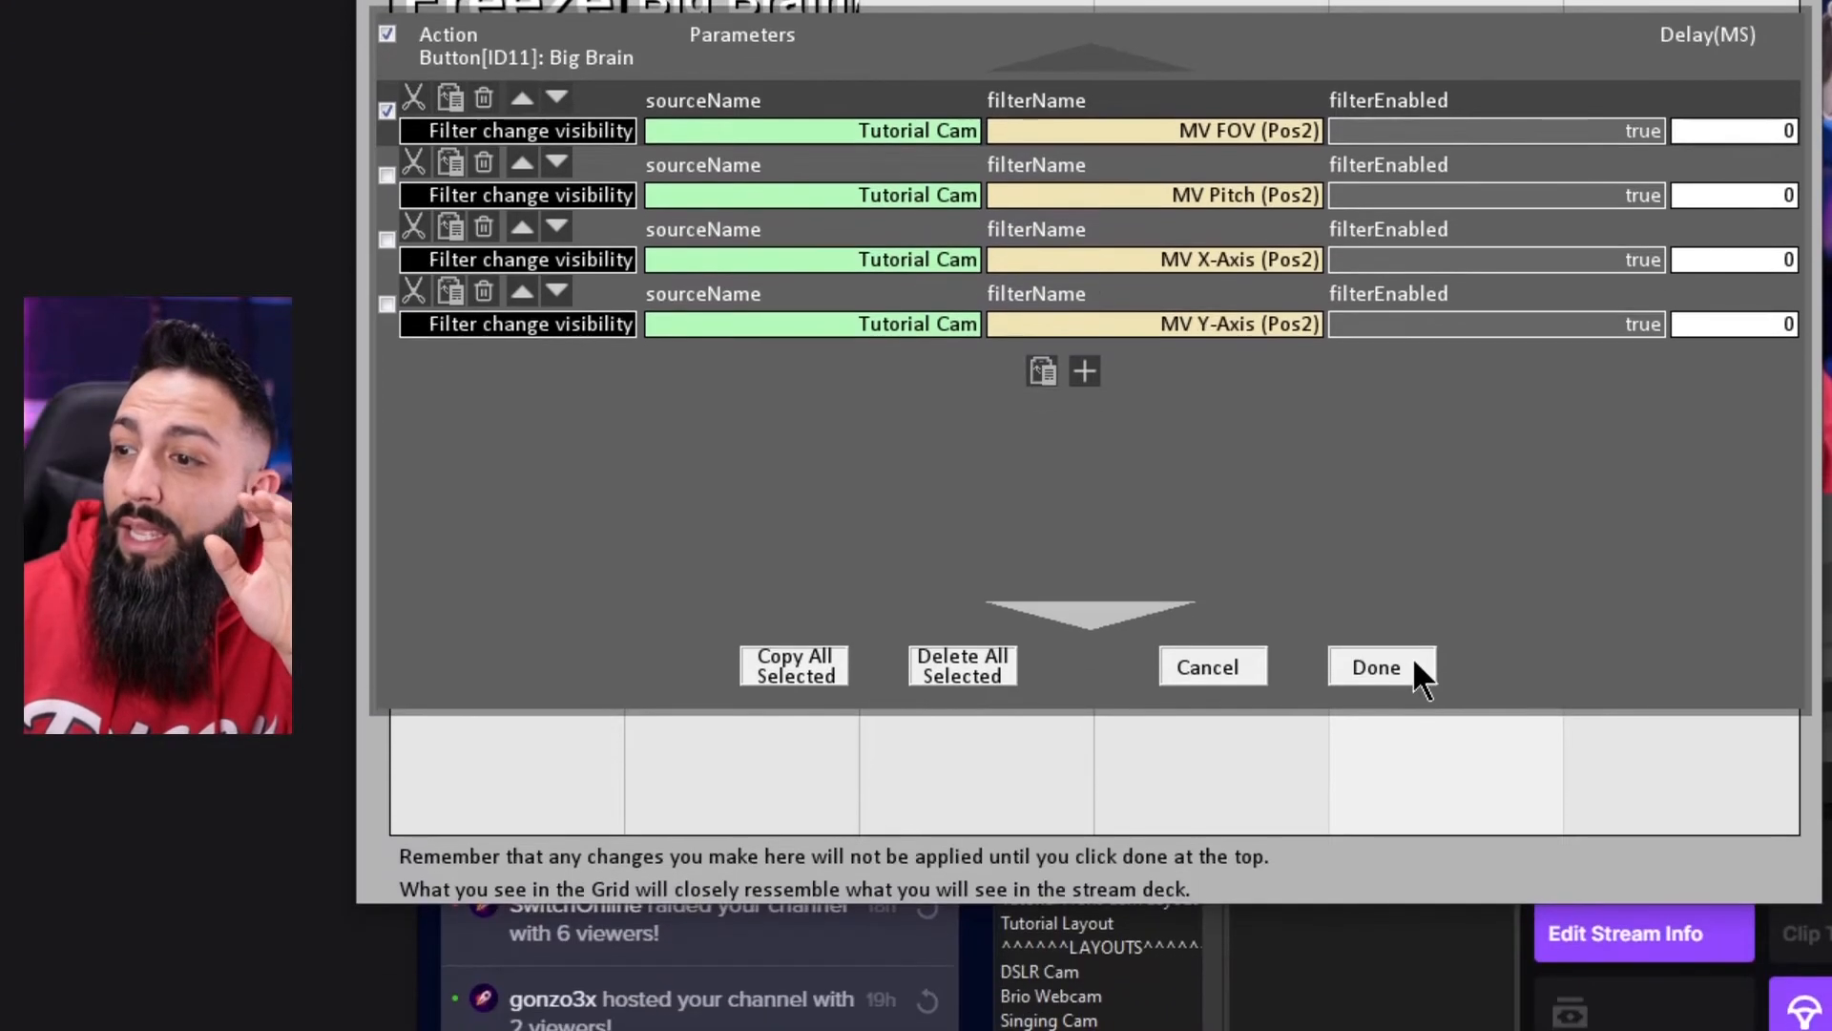
{"action": "left_click", "coordinate": [1414, 661]}
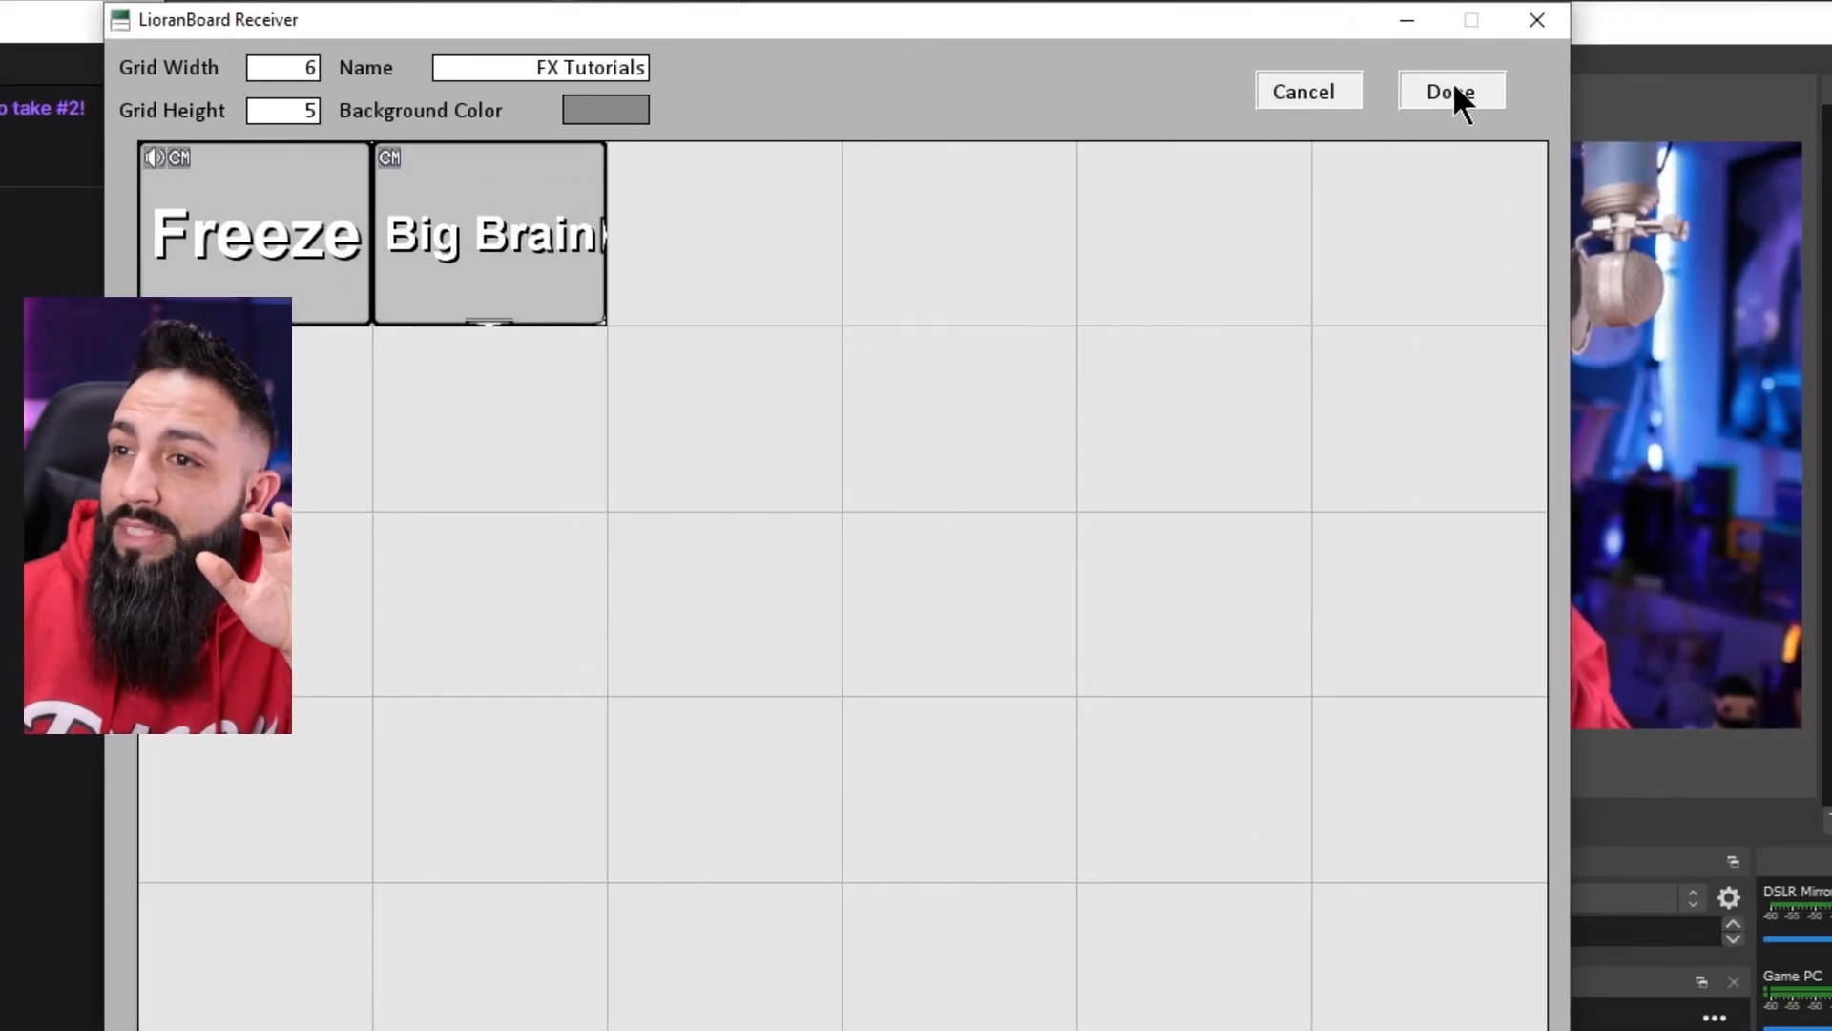
{"action": "left_click", "coordinate": [1453, 90]}
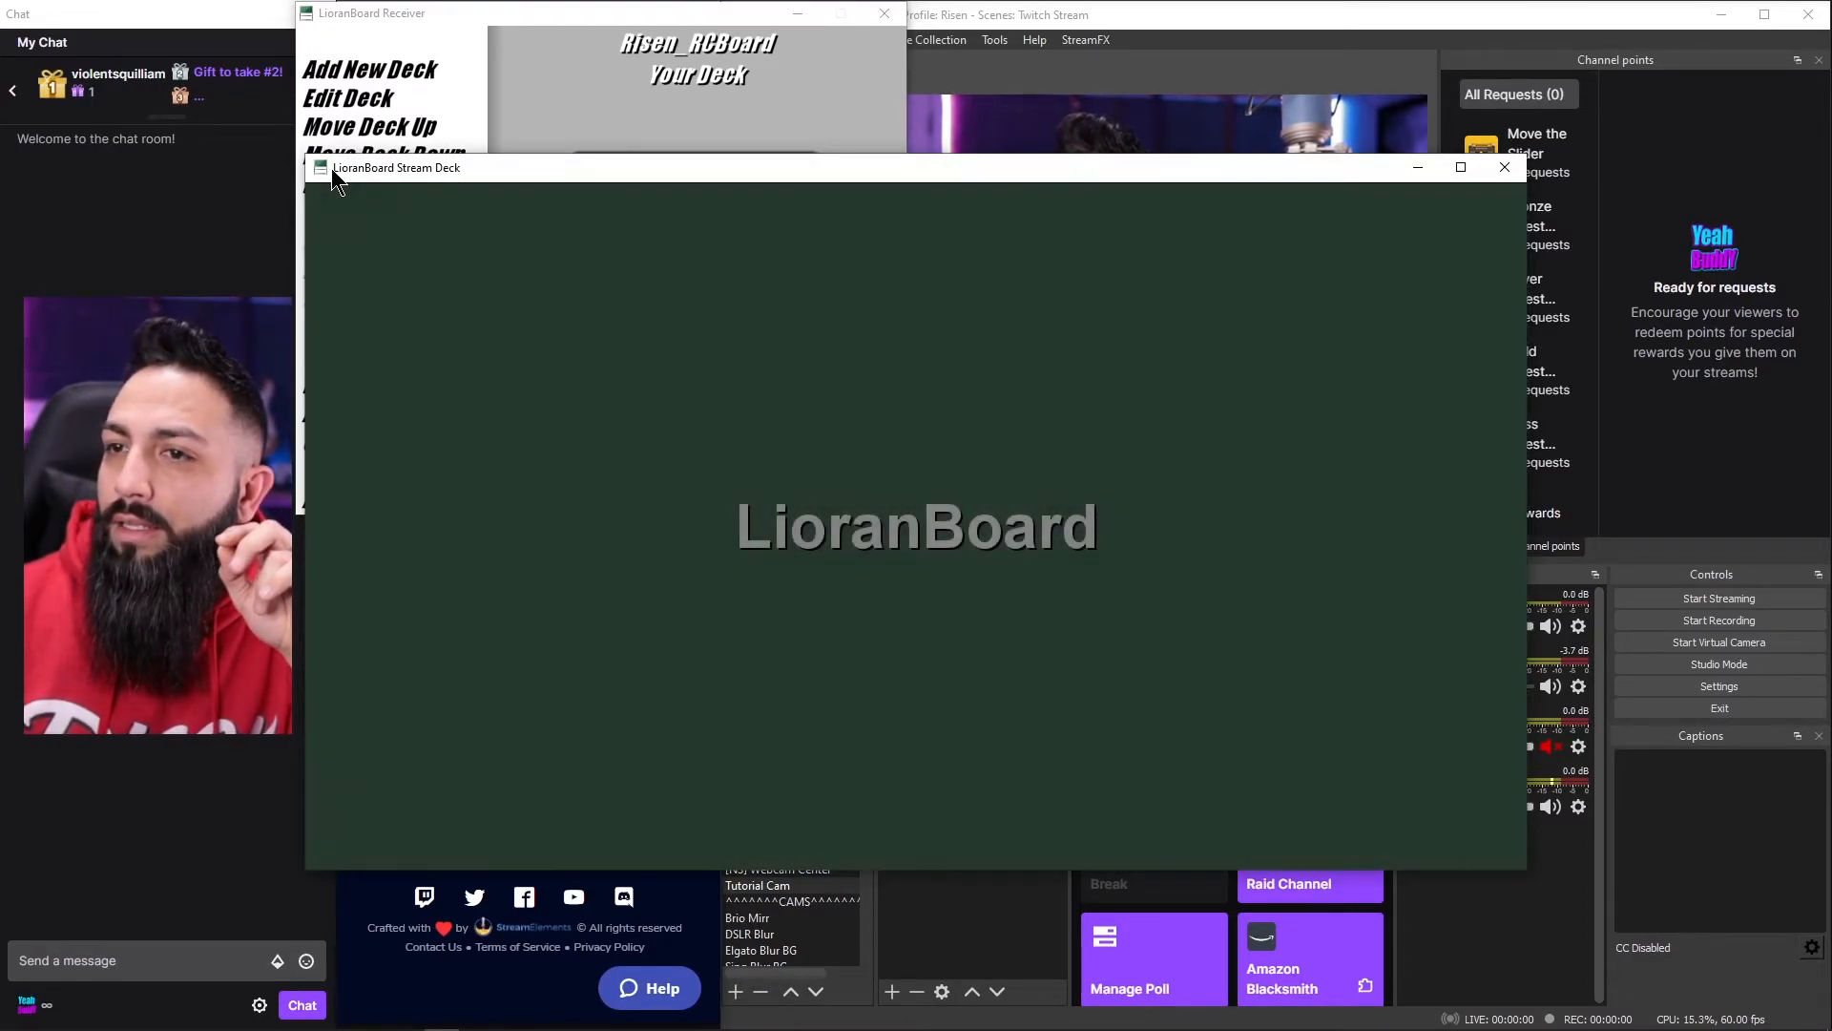
Step: Connect the LioranBoard Stream Deck to the FX Tutorials deck and move its window clear of the camera preview
{"action": "left_click_drag", "start_coordinate": [312, 174], "coordinate": [774, 333]}
{"action": "left_click_drag", "start_coordinate": [1047, 363], "coordinate": [1182, 193]}
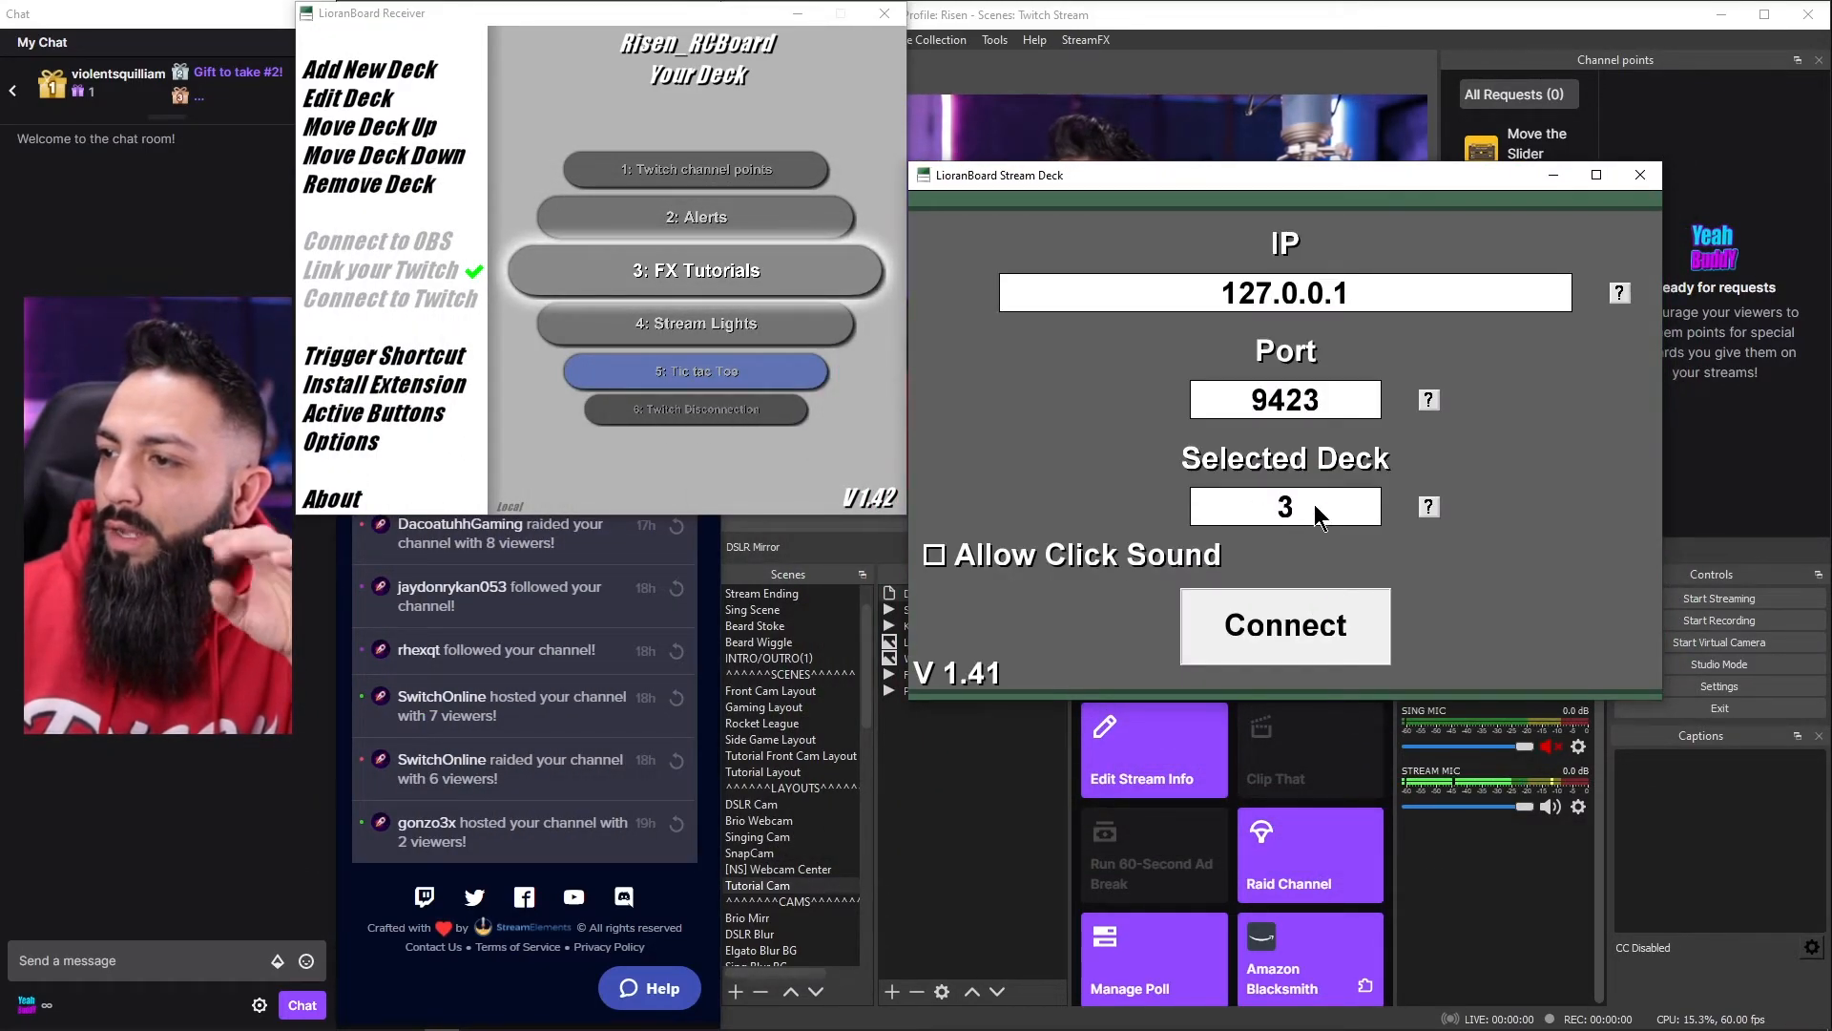
{"action": "left_click", "coordinate": [1279, 633]}
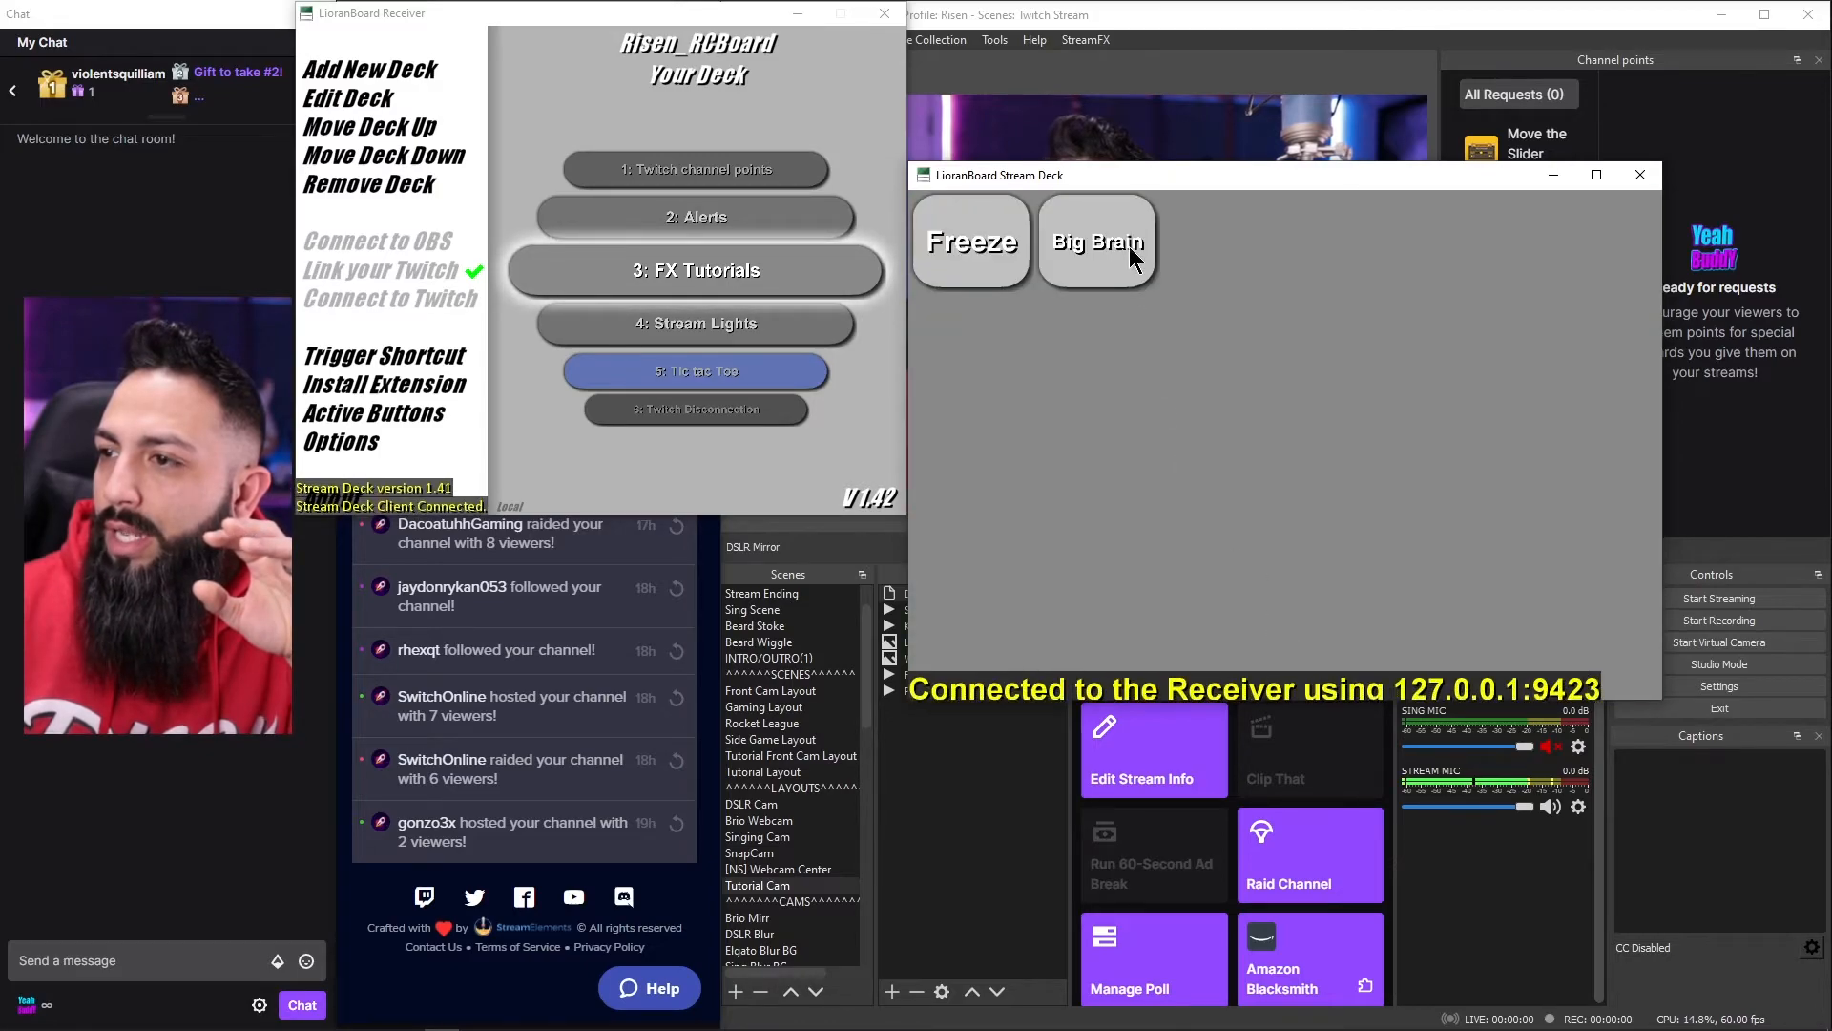
{"action": "left_click_drag", "start_coordinate": [1122, 176], "coordinate": [1138, 498]}
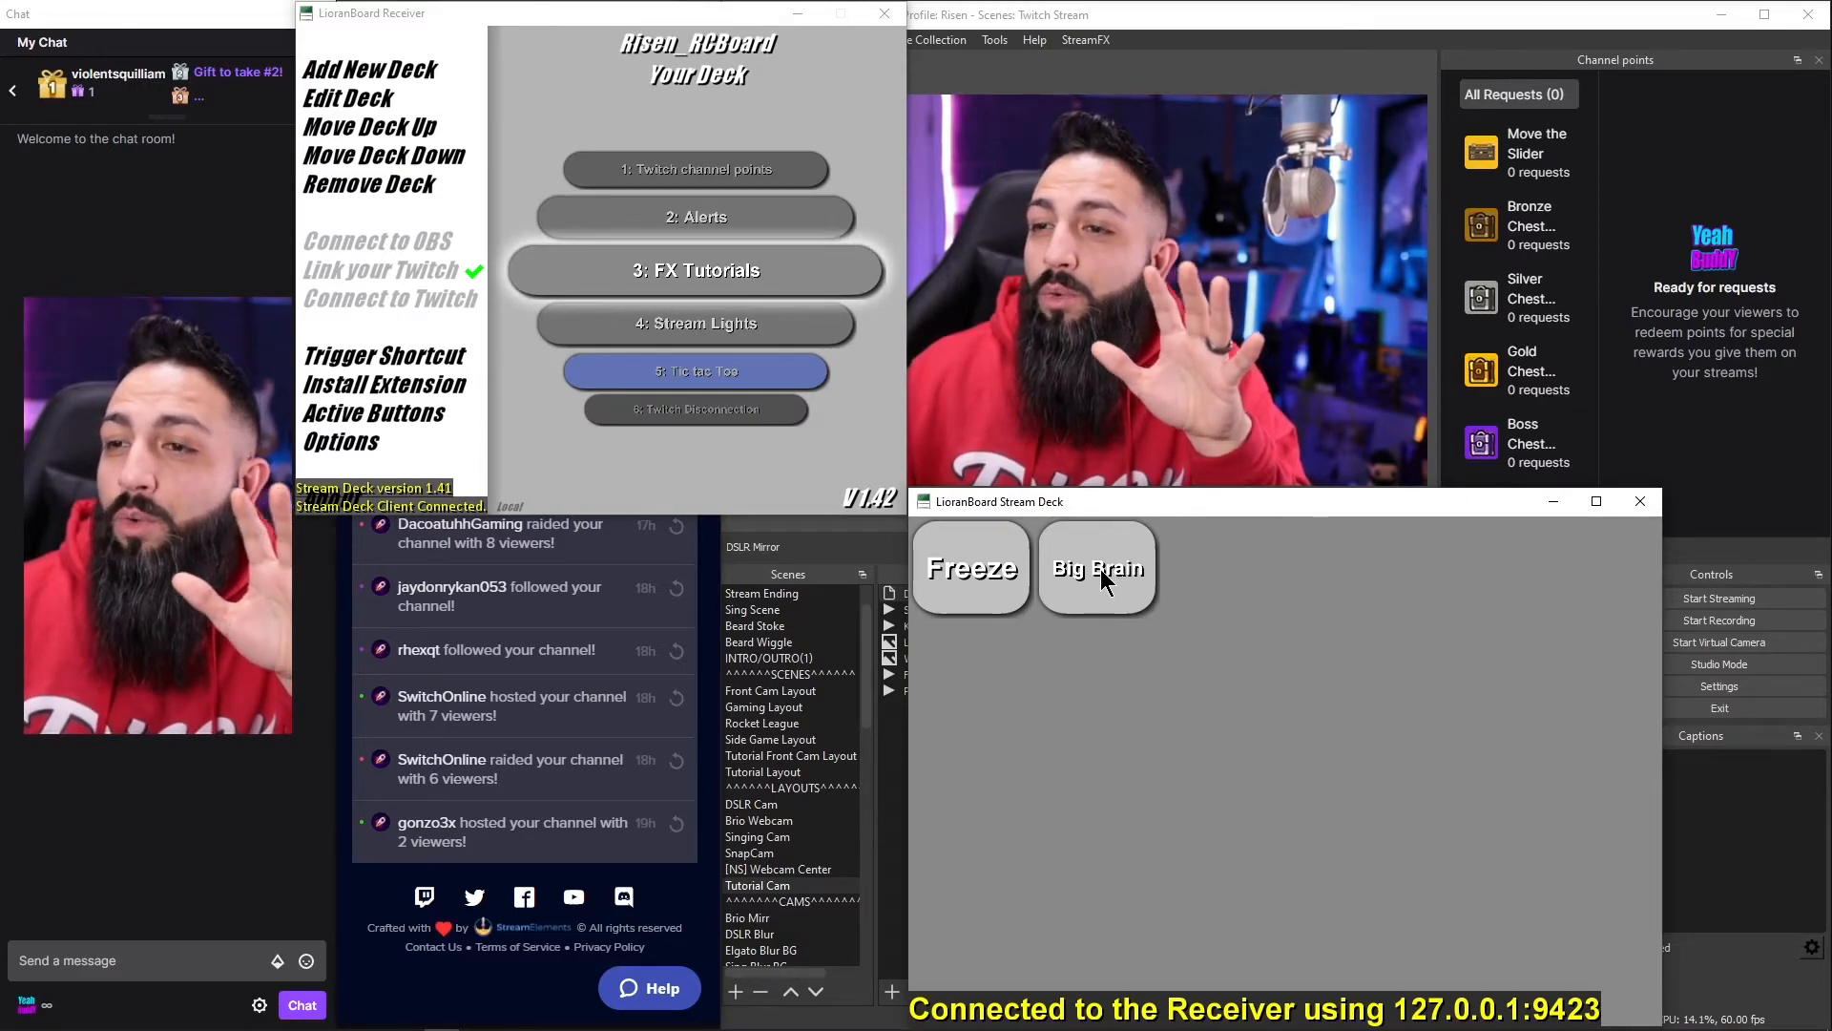
{"action": "left_click_drag", "start_coordinate": [1109, 502], "coordinate": [1286, 511]}
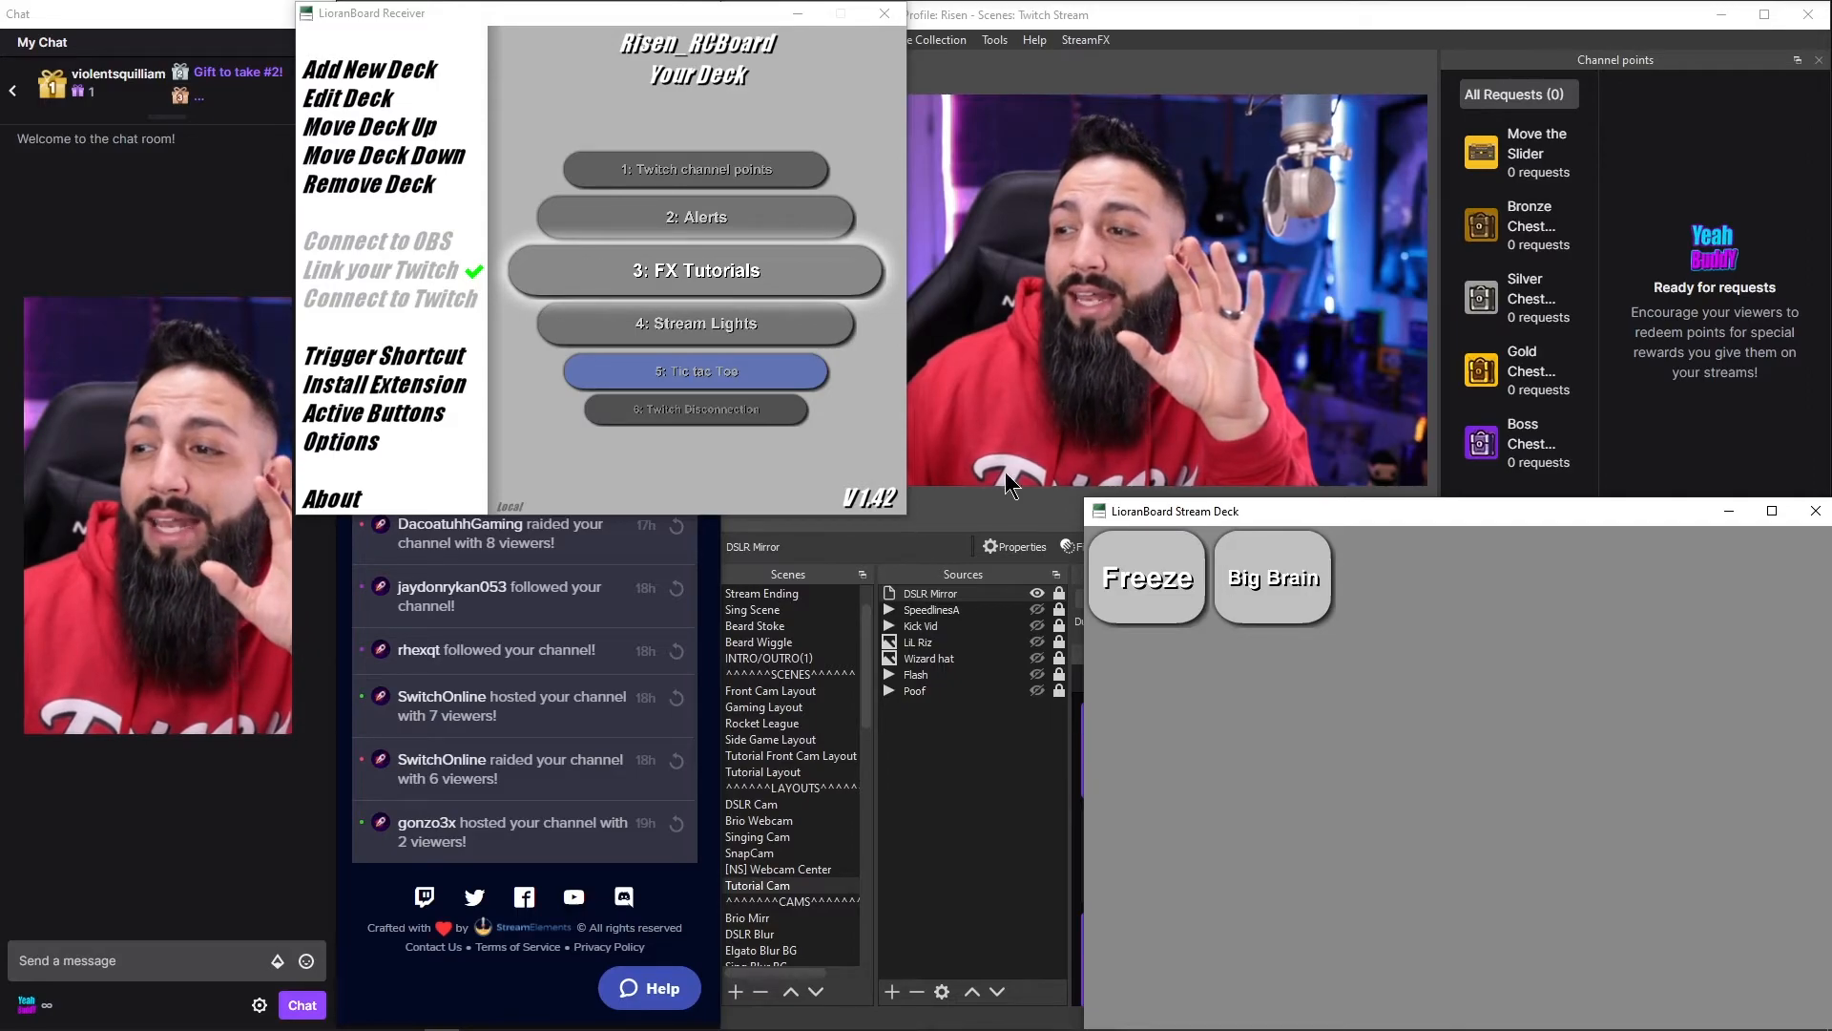
Step: Add a sound effect entry to the Big Brain button in the FX Tutorials deck and save the deck
{"action": "left_click", "coordinate": [684, 272]}
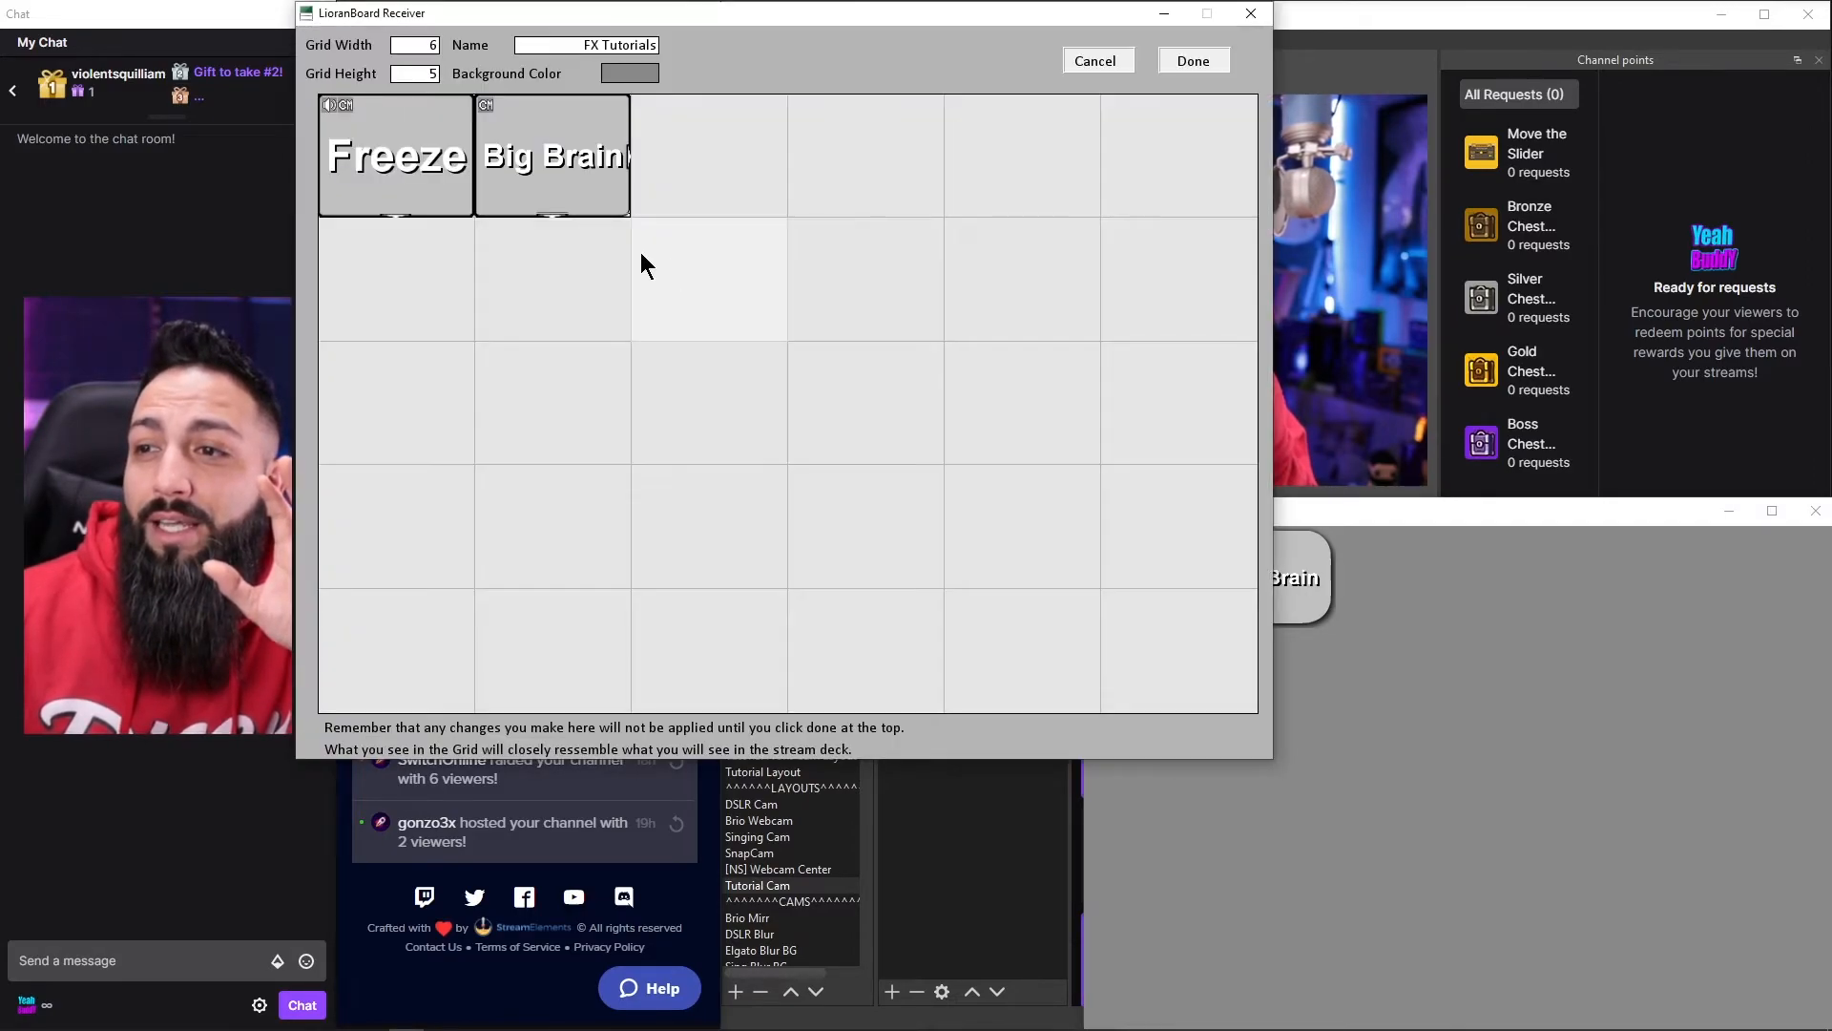
{"action": "right_click", "coordinate": [541, 130]}
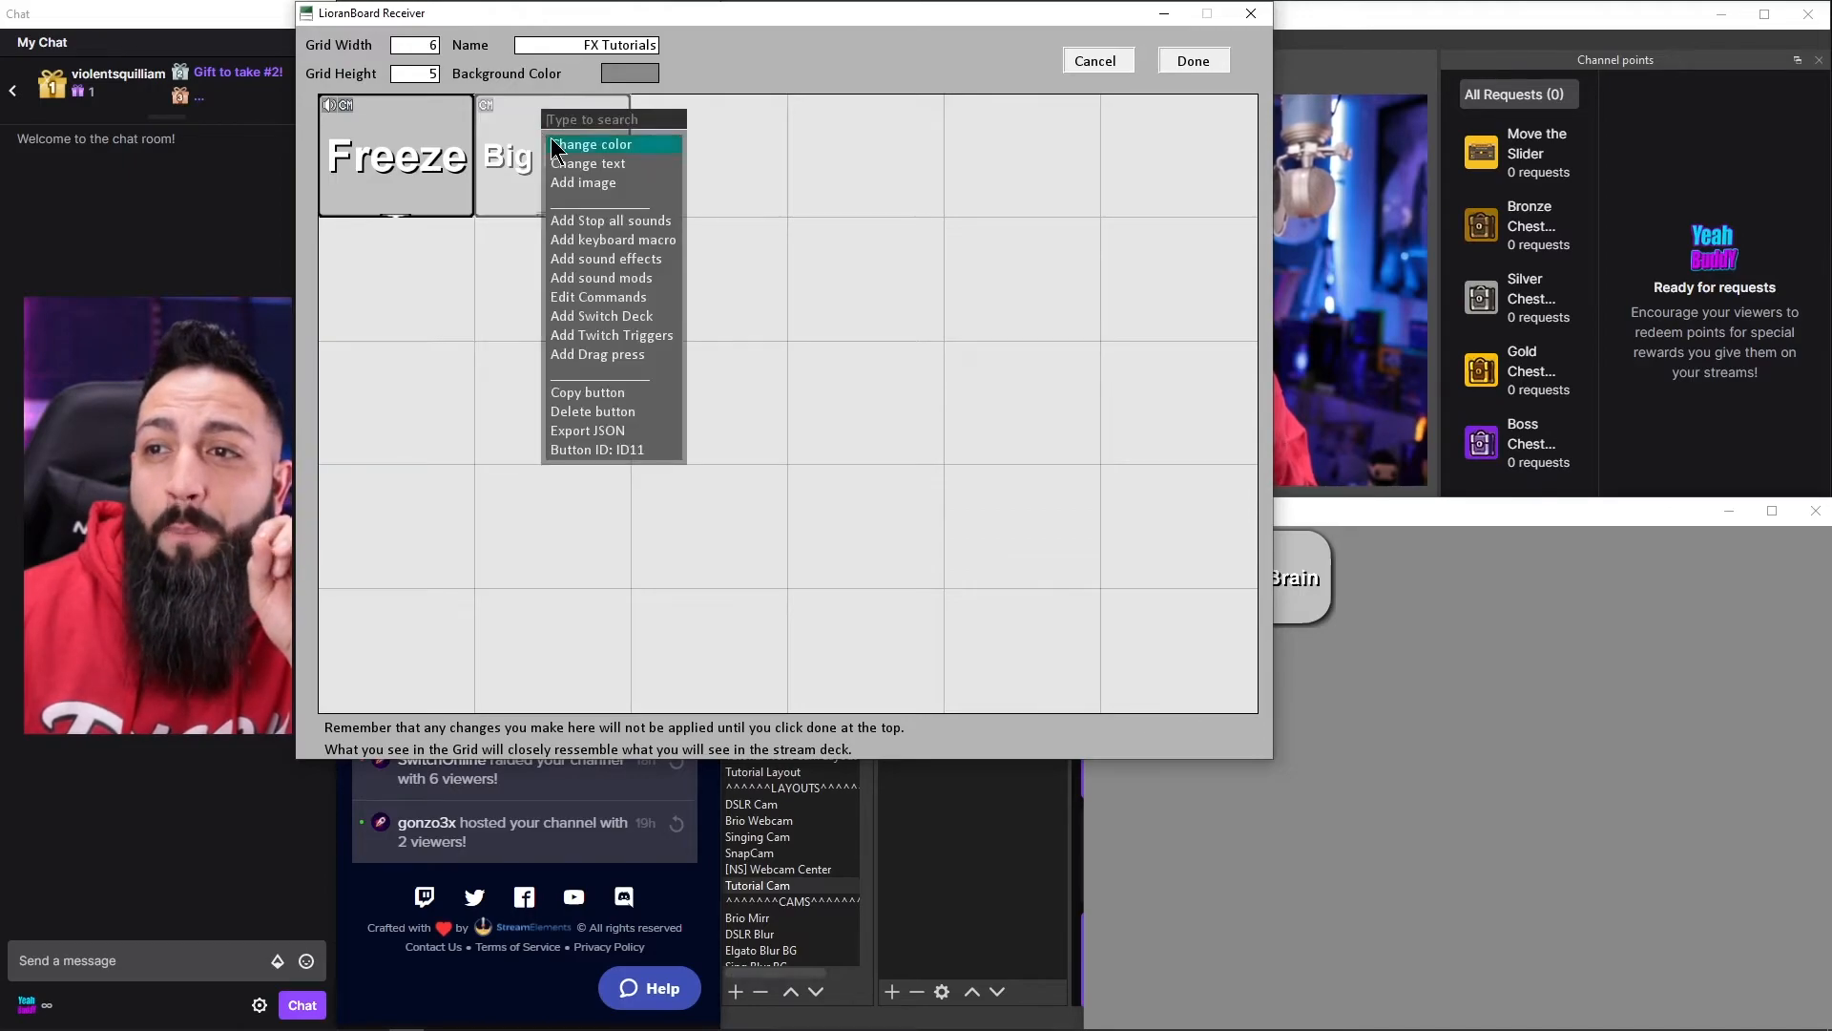
{"action": "left_click", "coordinate": [609, 258]}
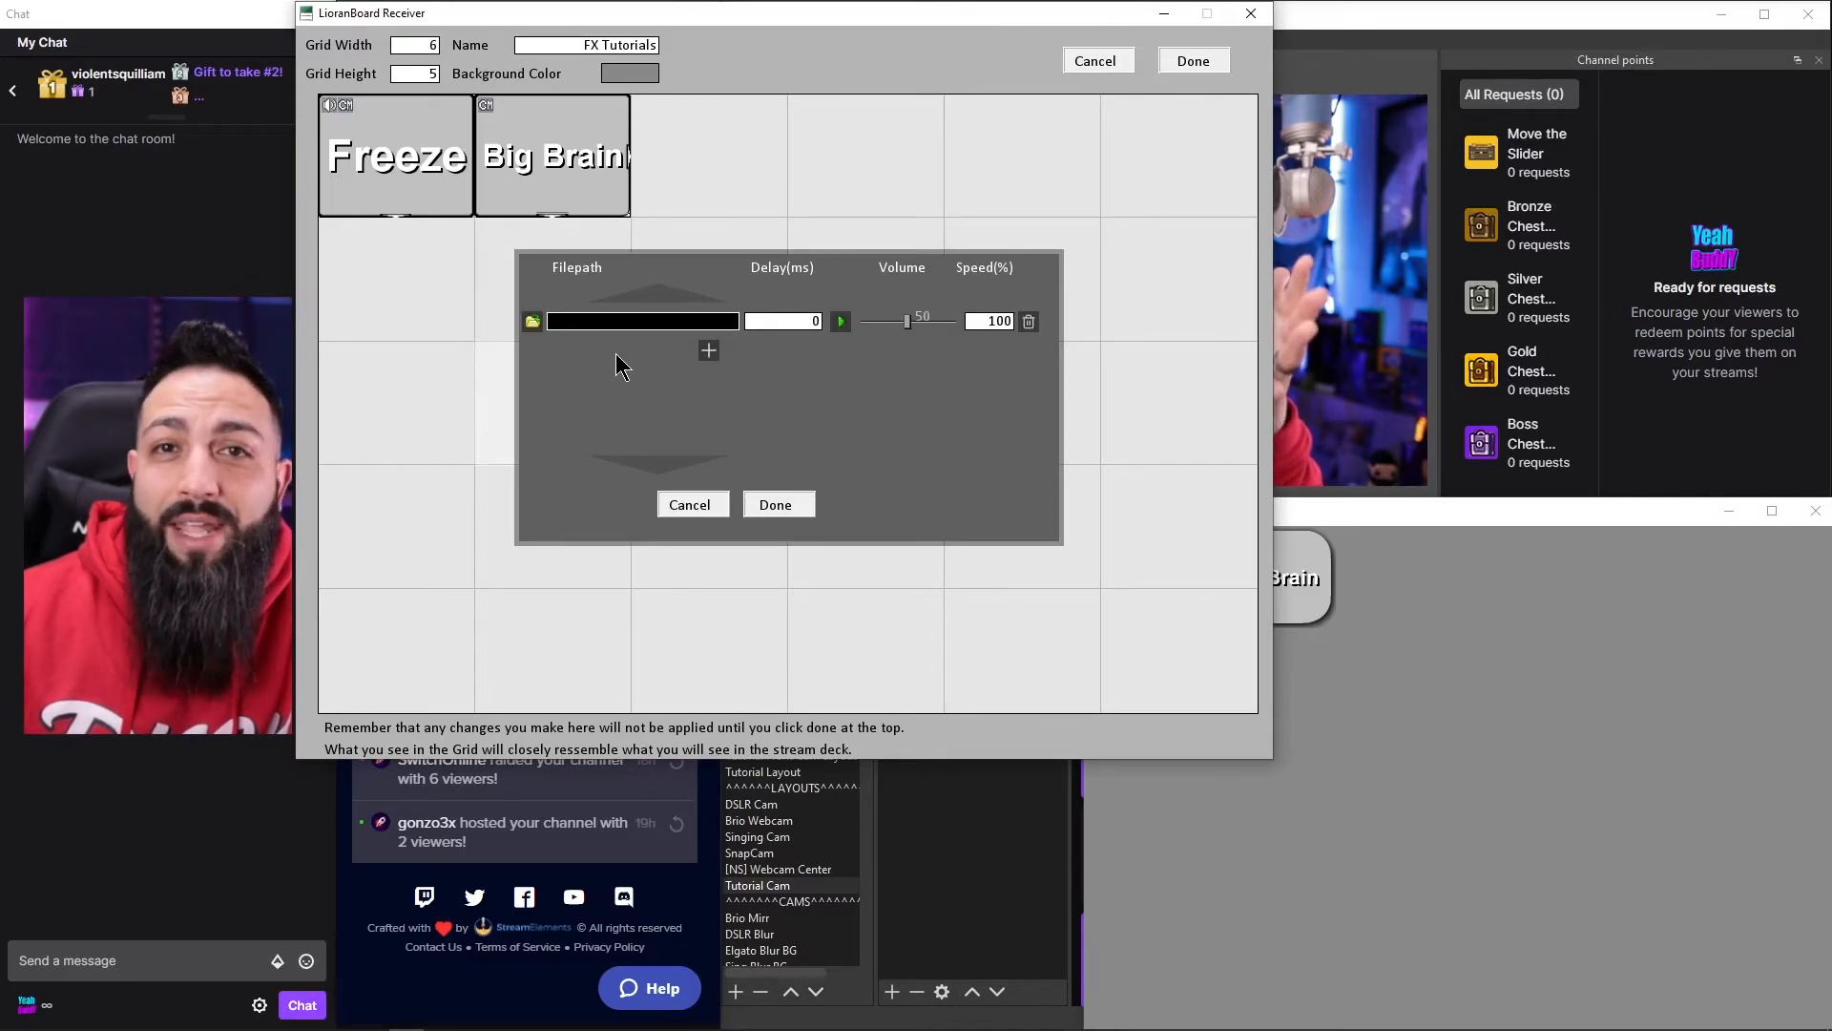
{"action": "left_click", "coordinate": [776, 506]}
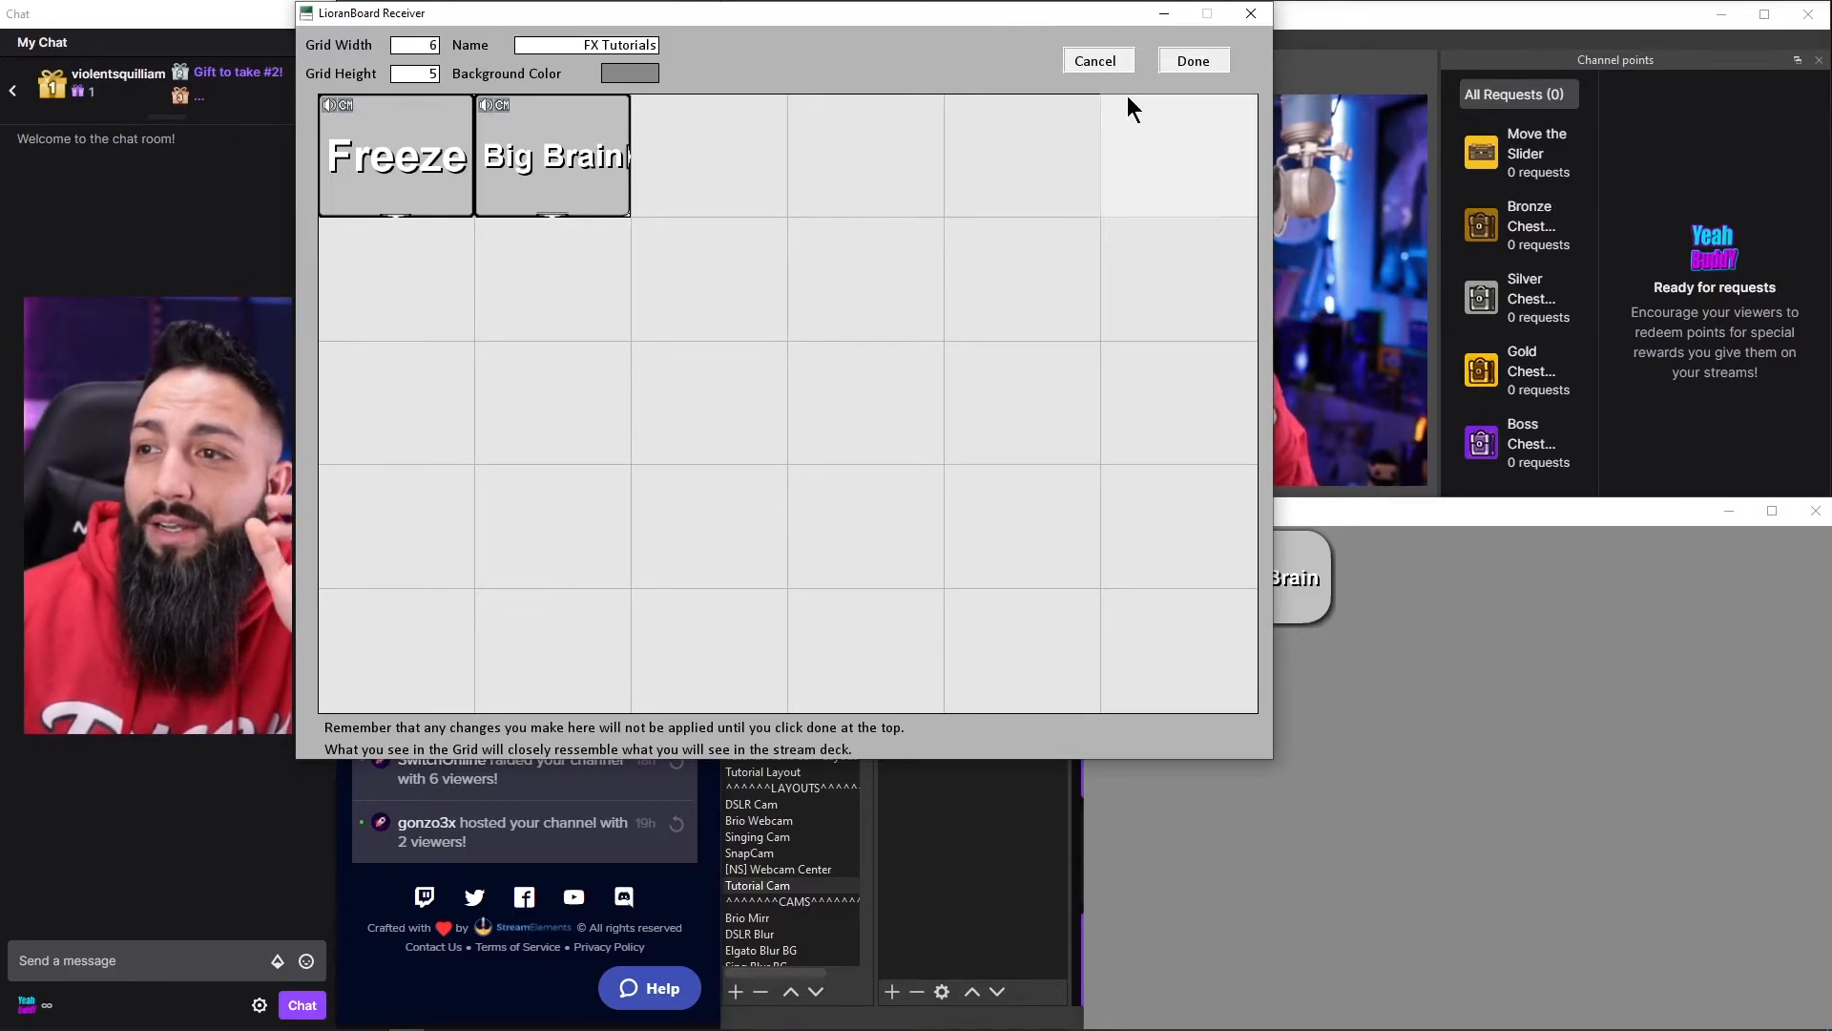
{"action": "left_click", "coordinate": [1190, 65]}
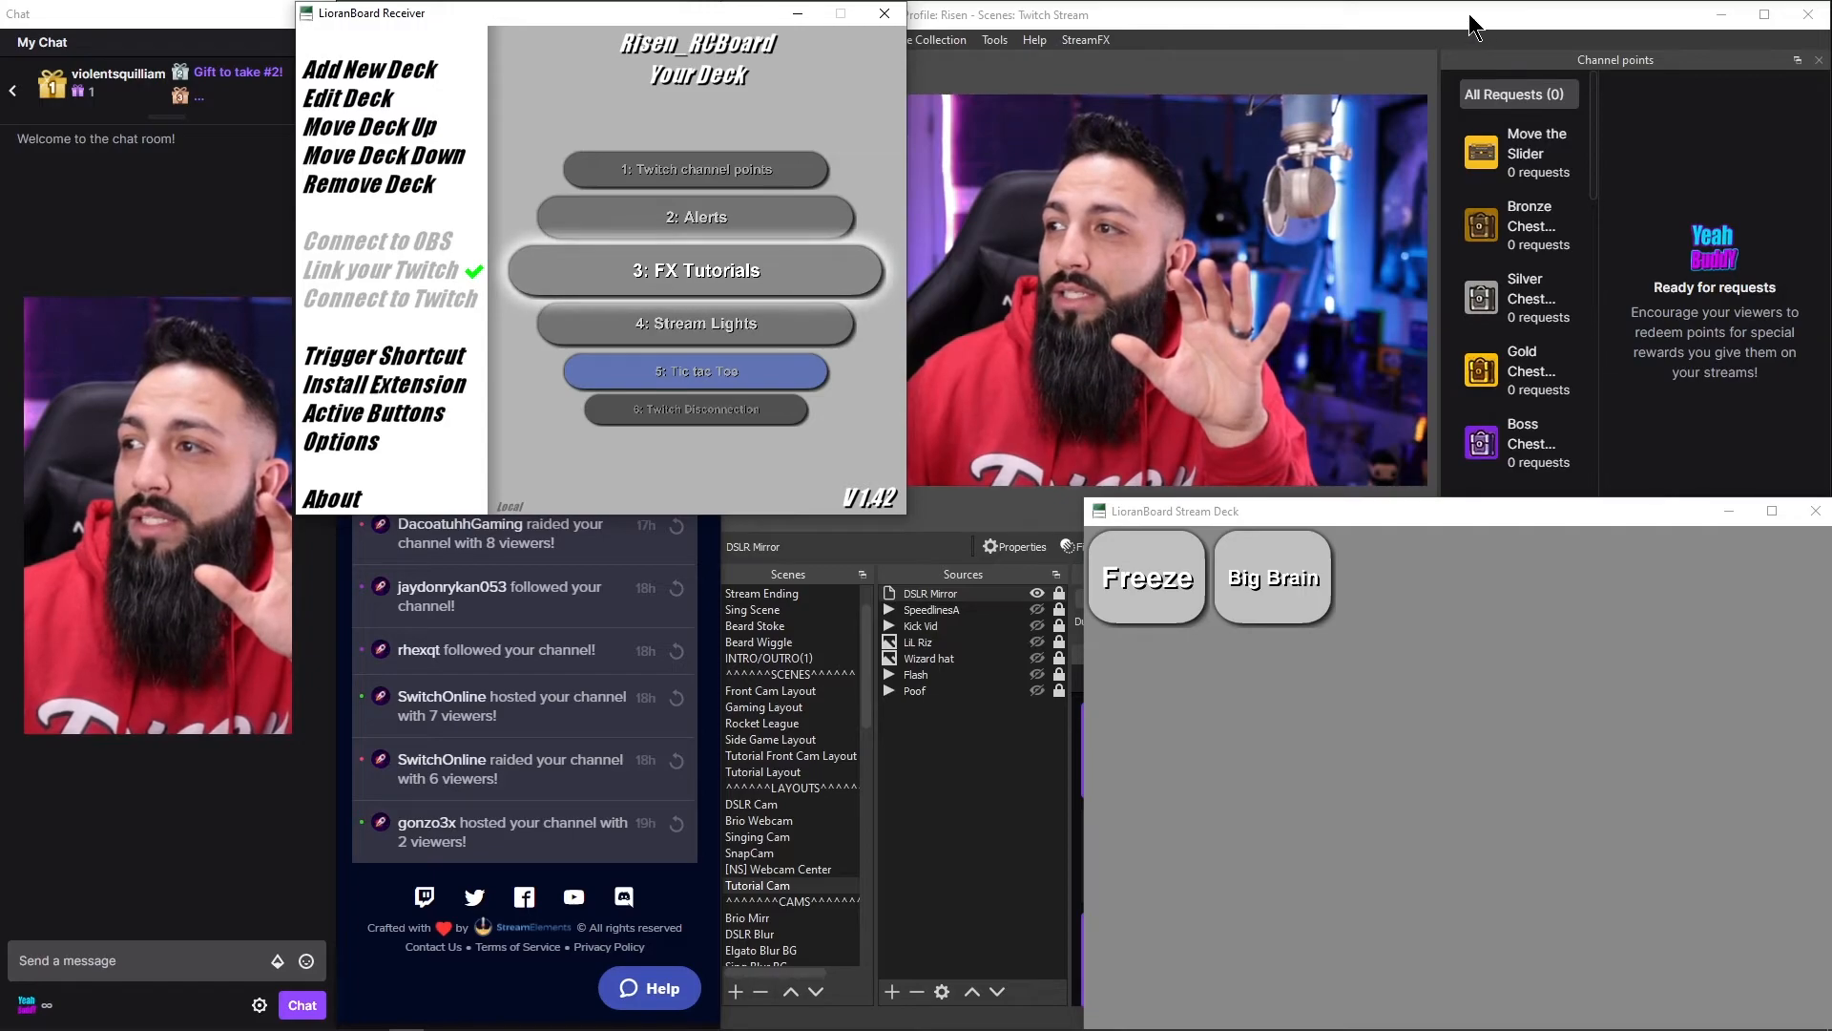
Step: Close the LioranBoard Stream Deck window and open Manage Rewards & Challenges in Twitch's Channel Points dashboard
{"action": "left_click", "coordinate": [1813, 515]}
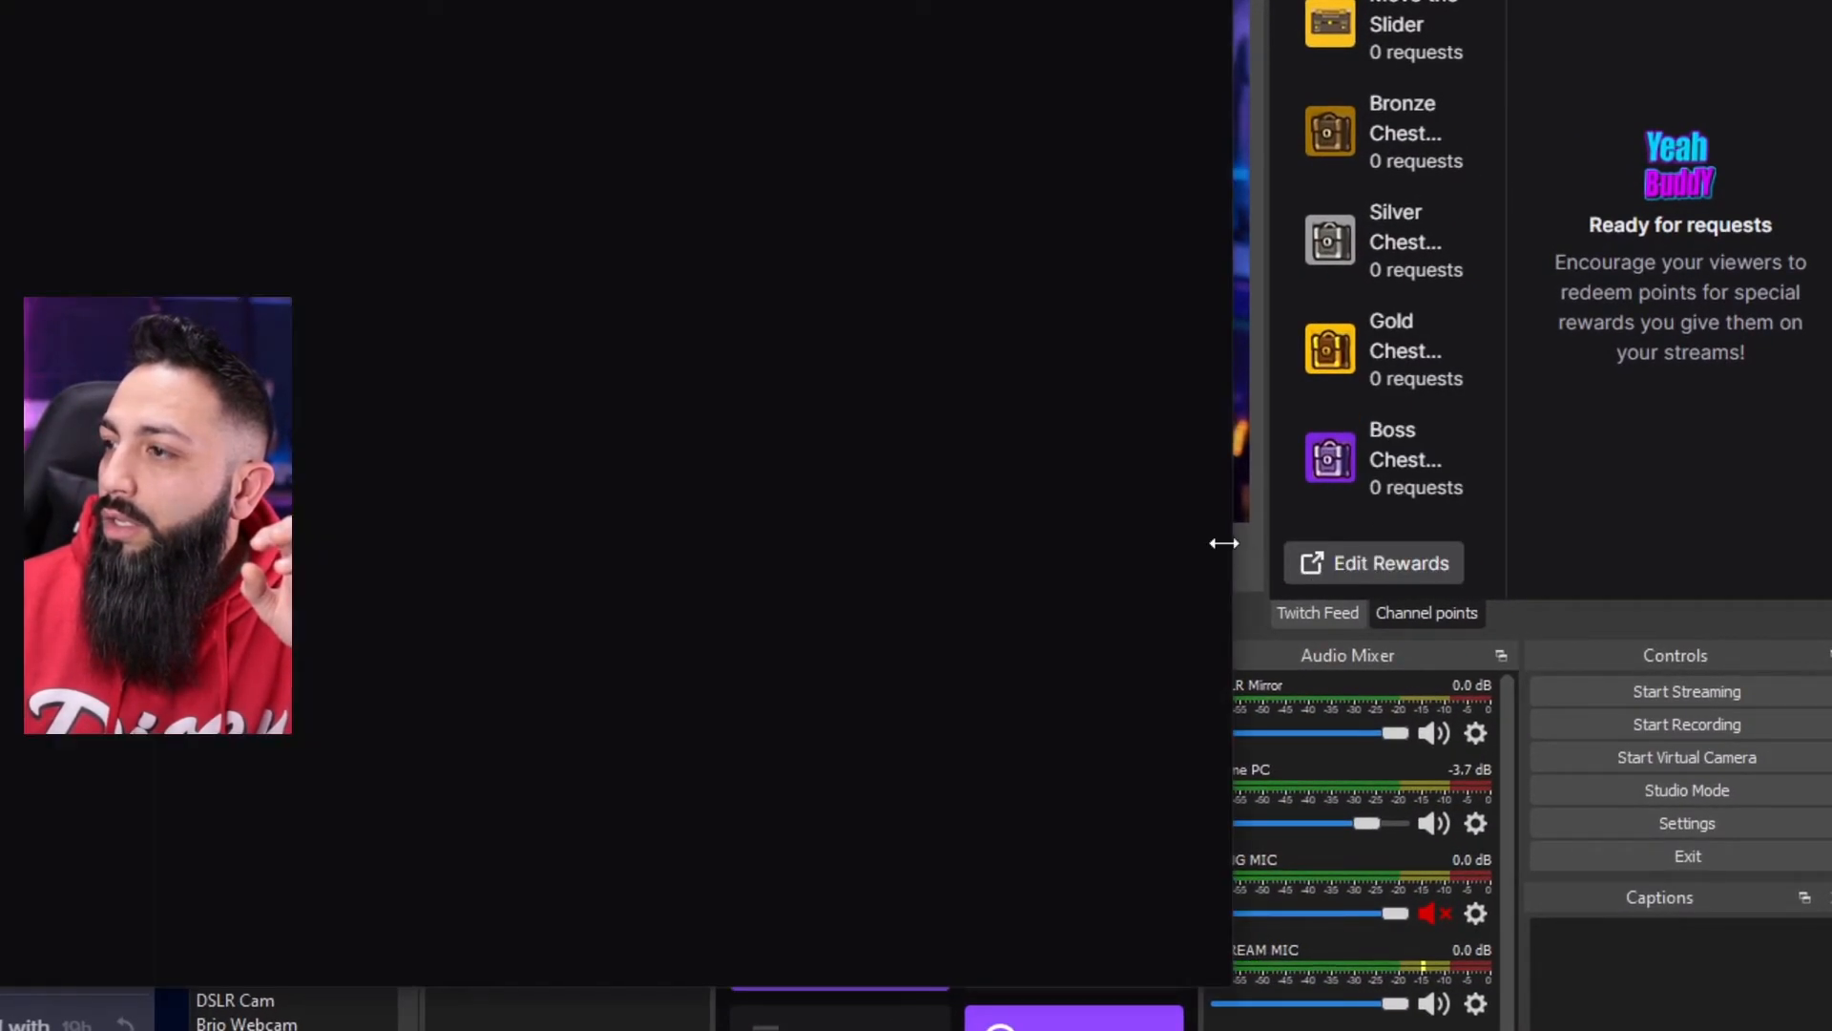
{"action": "left_click_drag", "start_coordinate": [372, 109], "coordinate": [647, 191]}
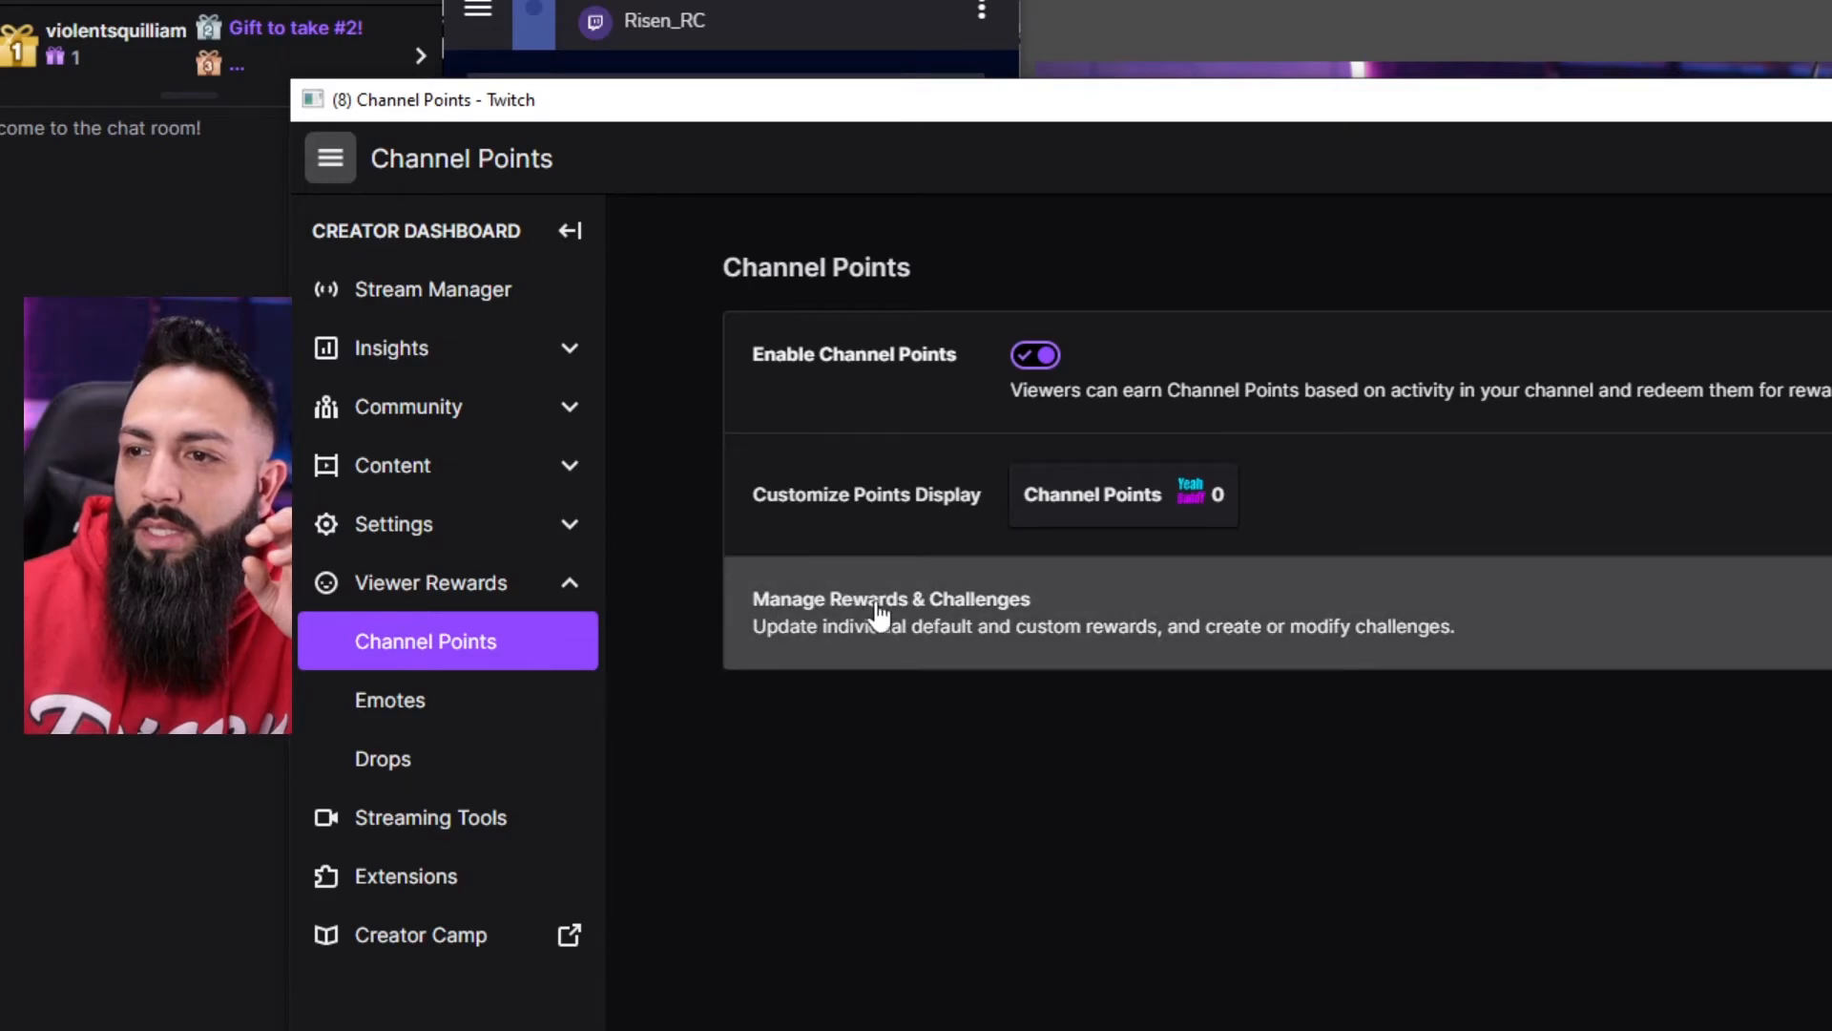
{"action": "left_click", "coordinate": [971, 625]}
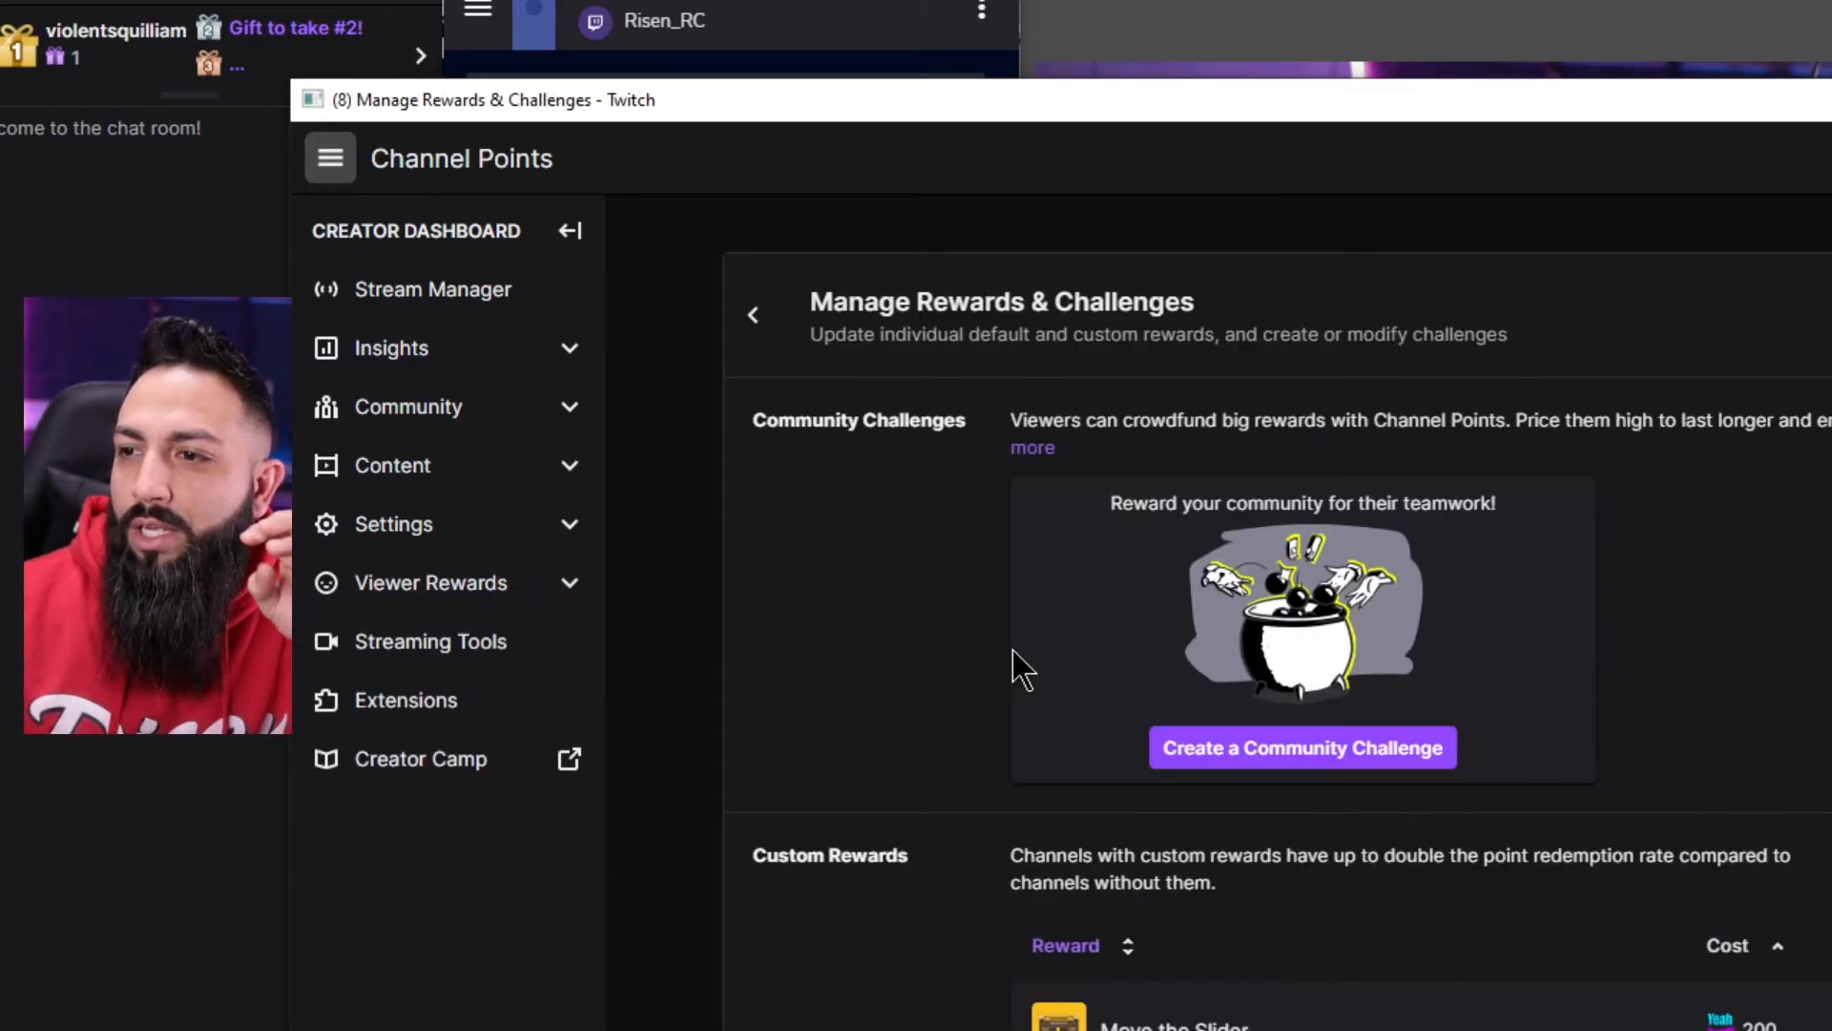
{"action": "scroll", "coordinate": [1157, 625], "scroll_direction": "down", "scroll_amount": 15}
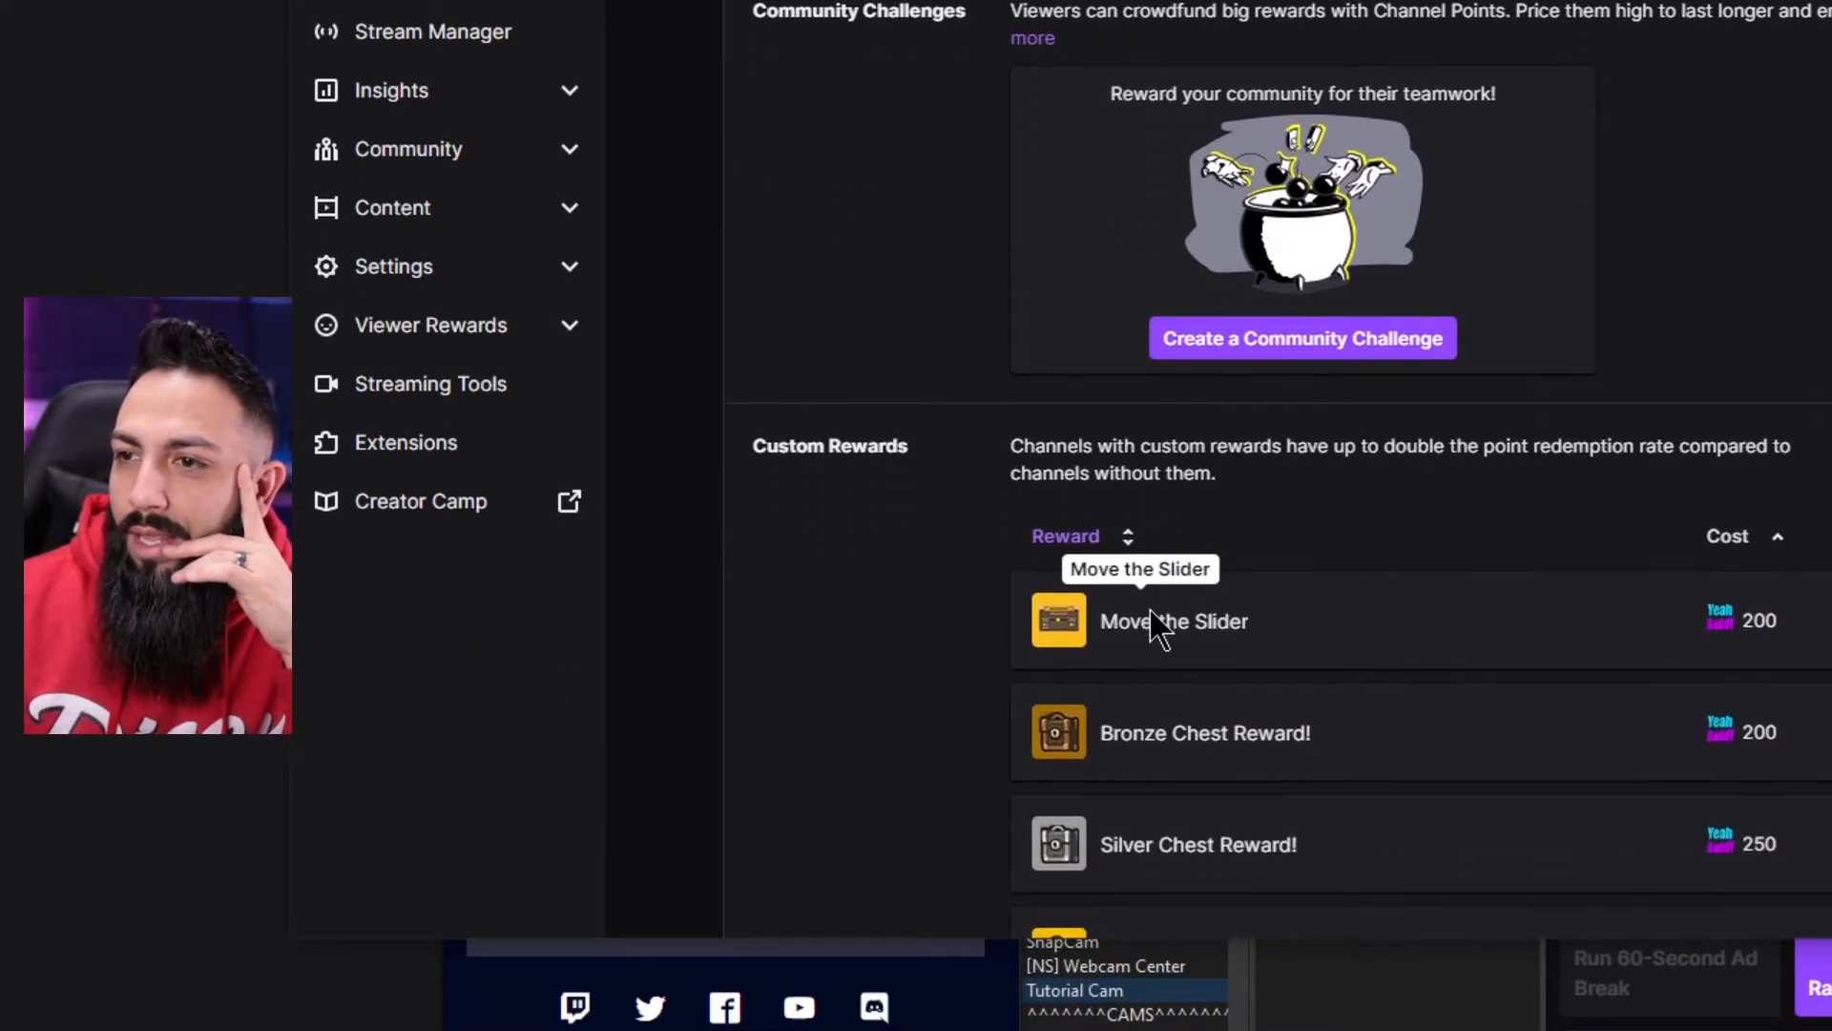
{"action": "scroll", "coordinate": [1107, 577], "scroll_direction": "down", "scroll_amount": 10}
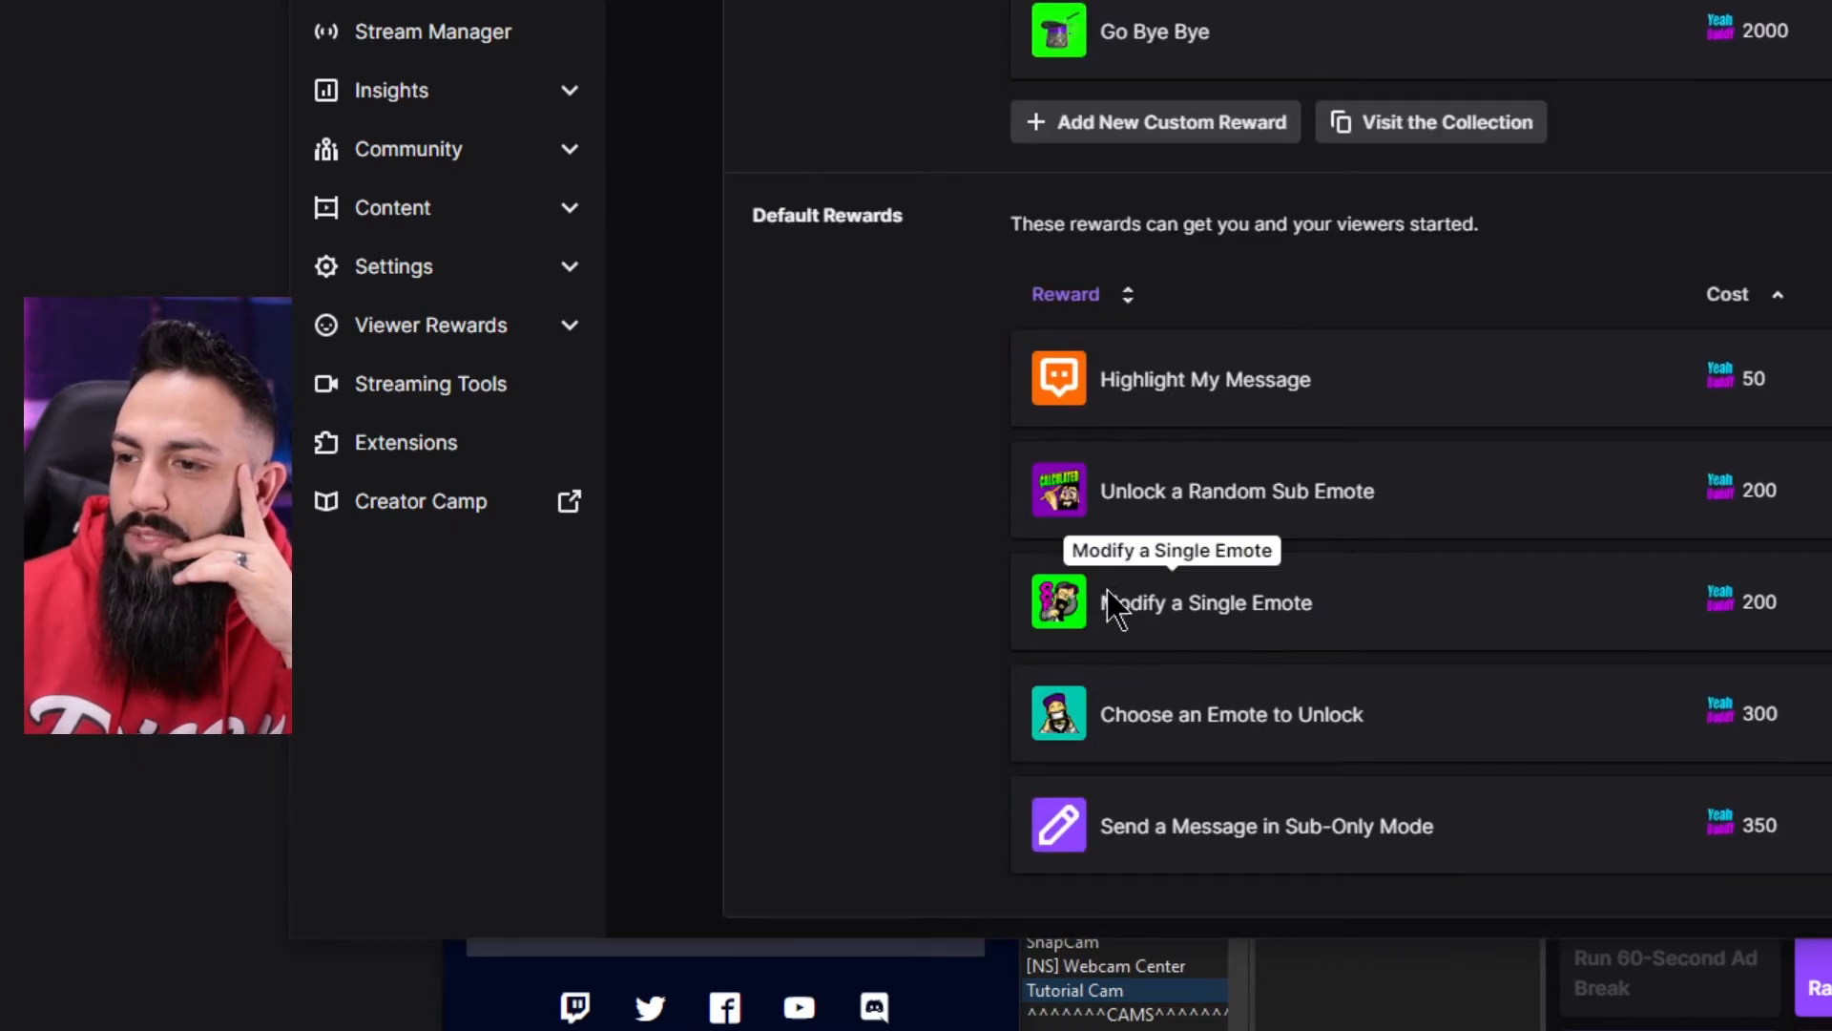
{"action": "scroll", "coordinate": [1107, 610], "scroll_direction": "up", "scroll_amount": 3}
{"action": "scroll", "coordinate": [1075, 561], "scroll_direction": "up", "scroll_amount": 2}
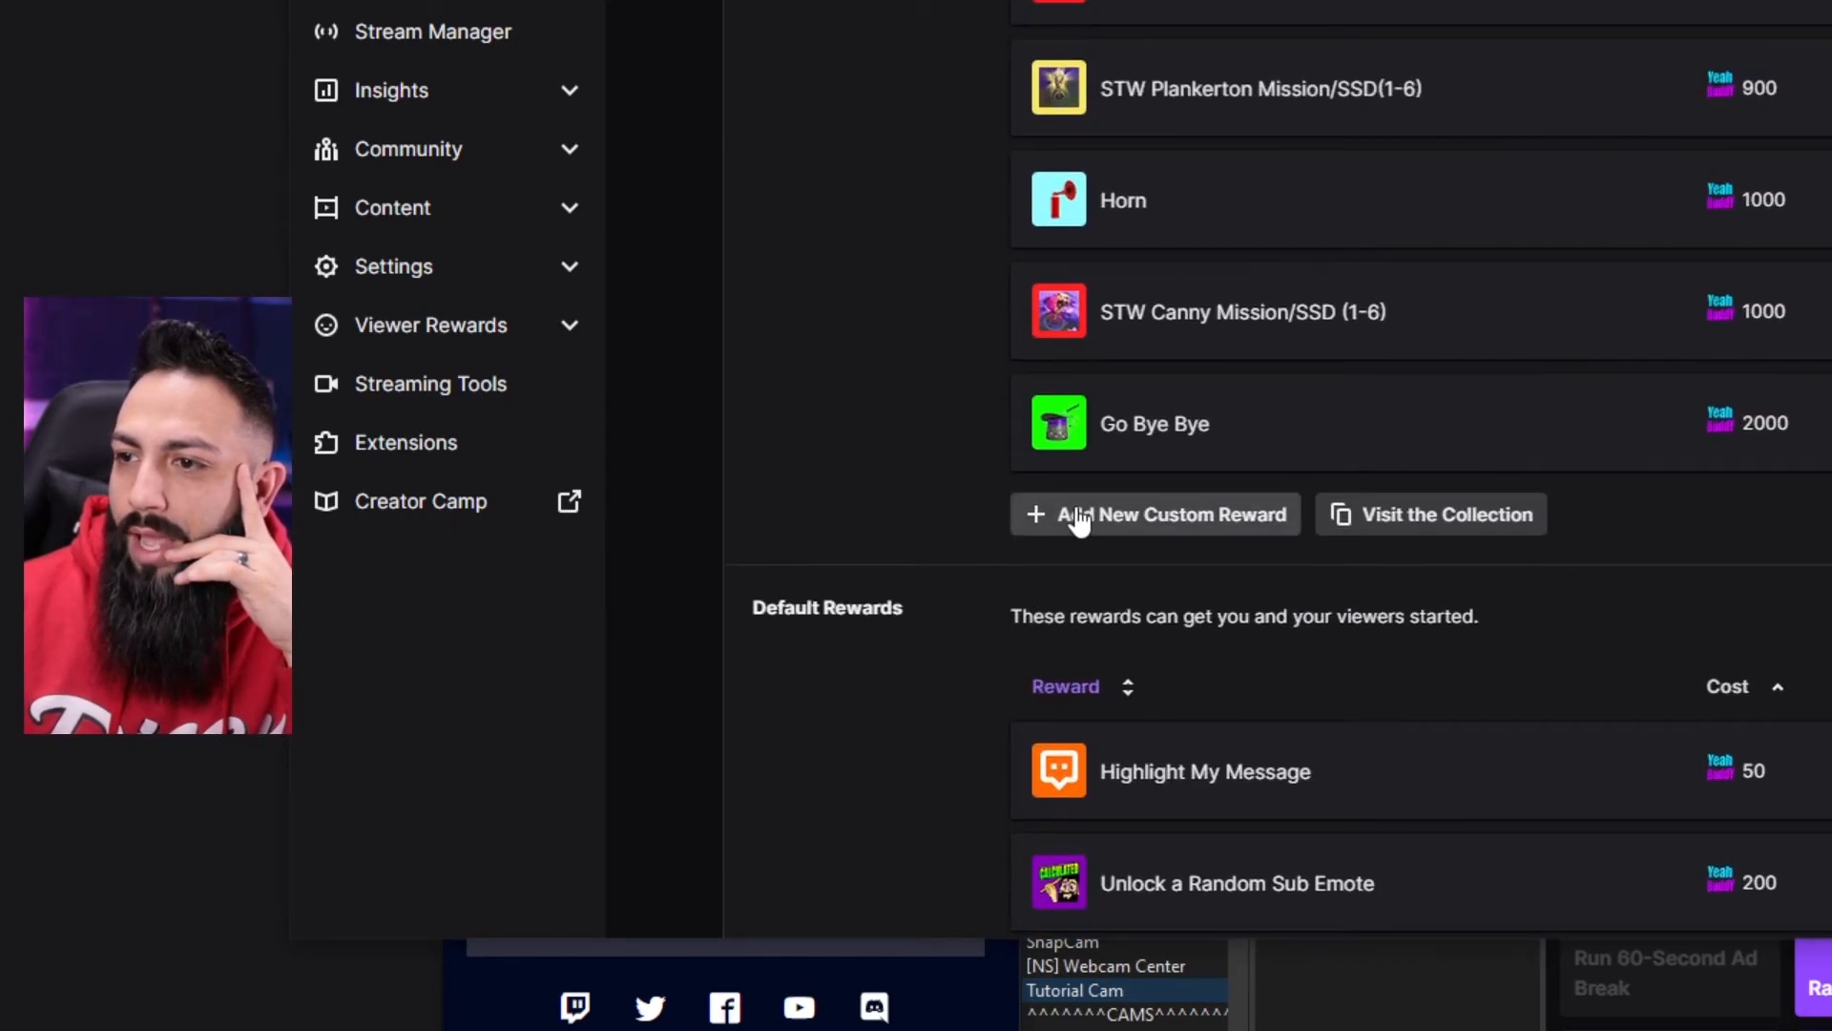
{"action": "left_click", "coordinate": [1126, 519]}
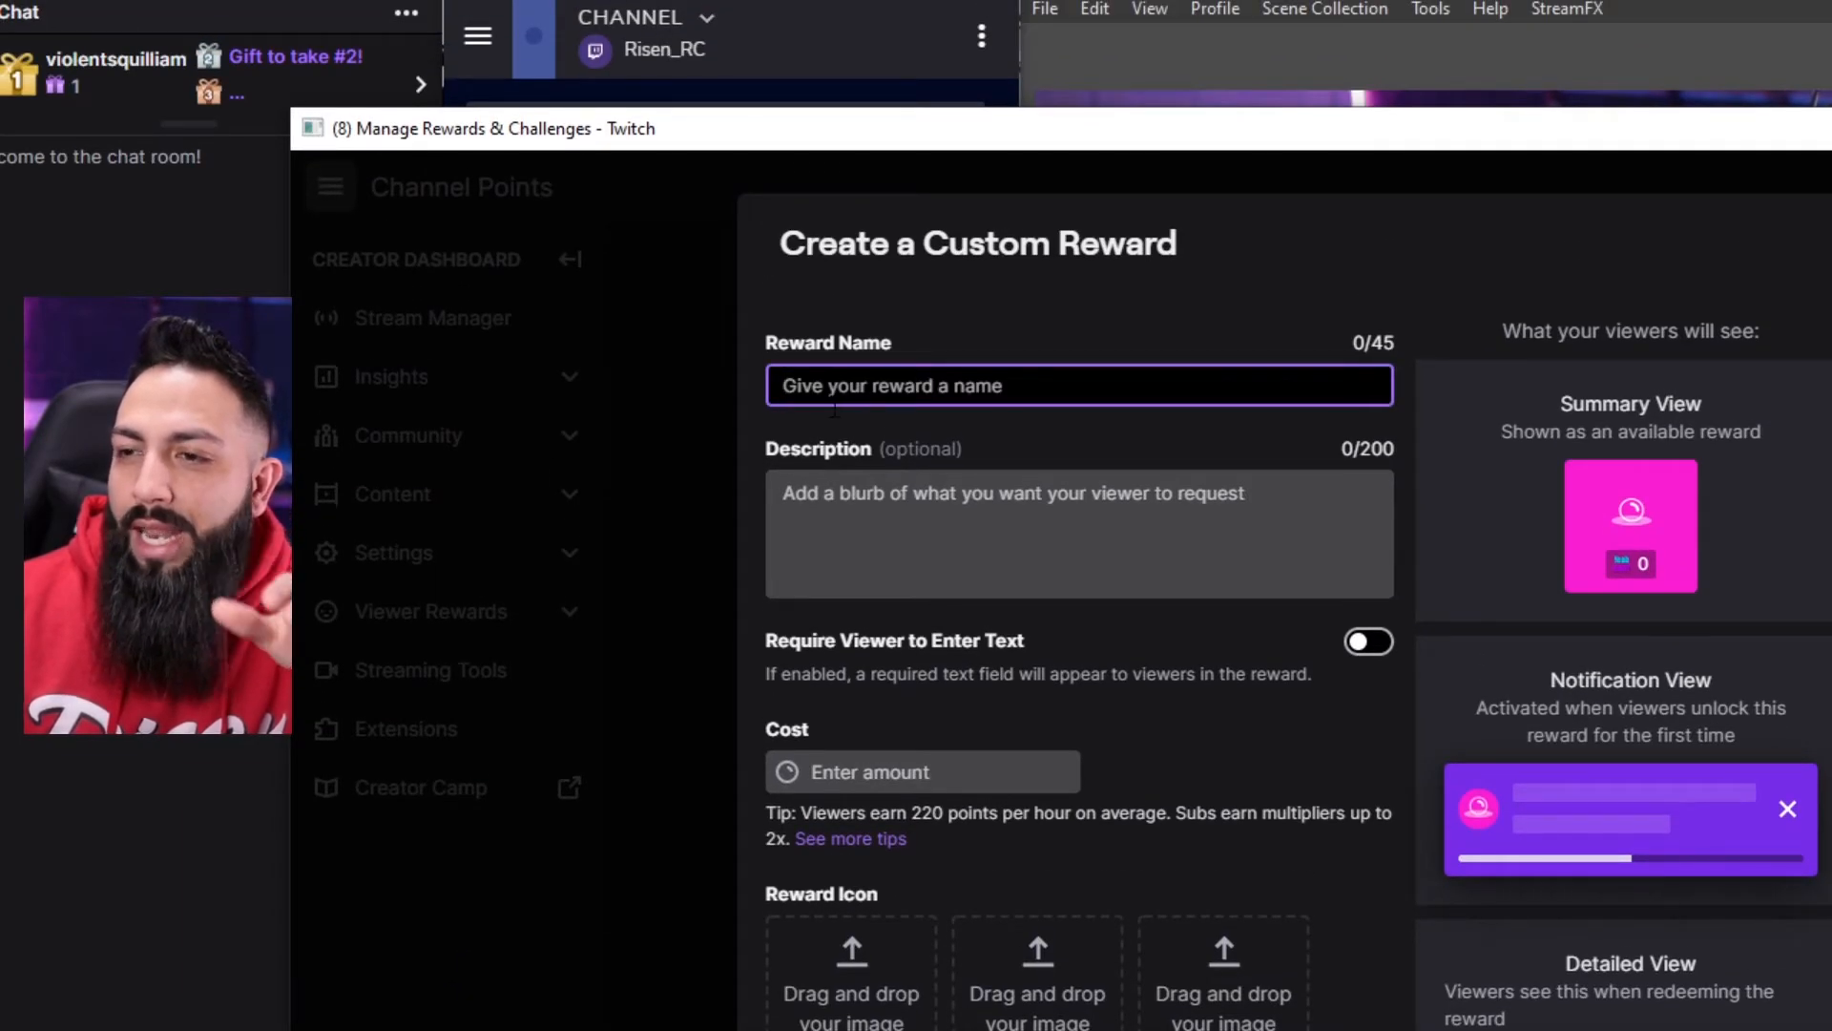
{"action": "type", "text": "Big Brain"}
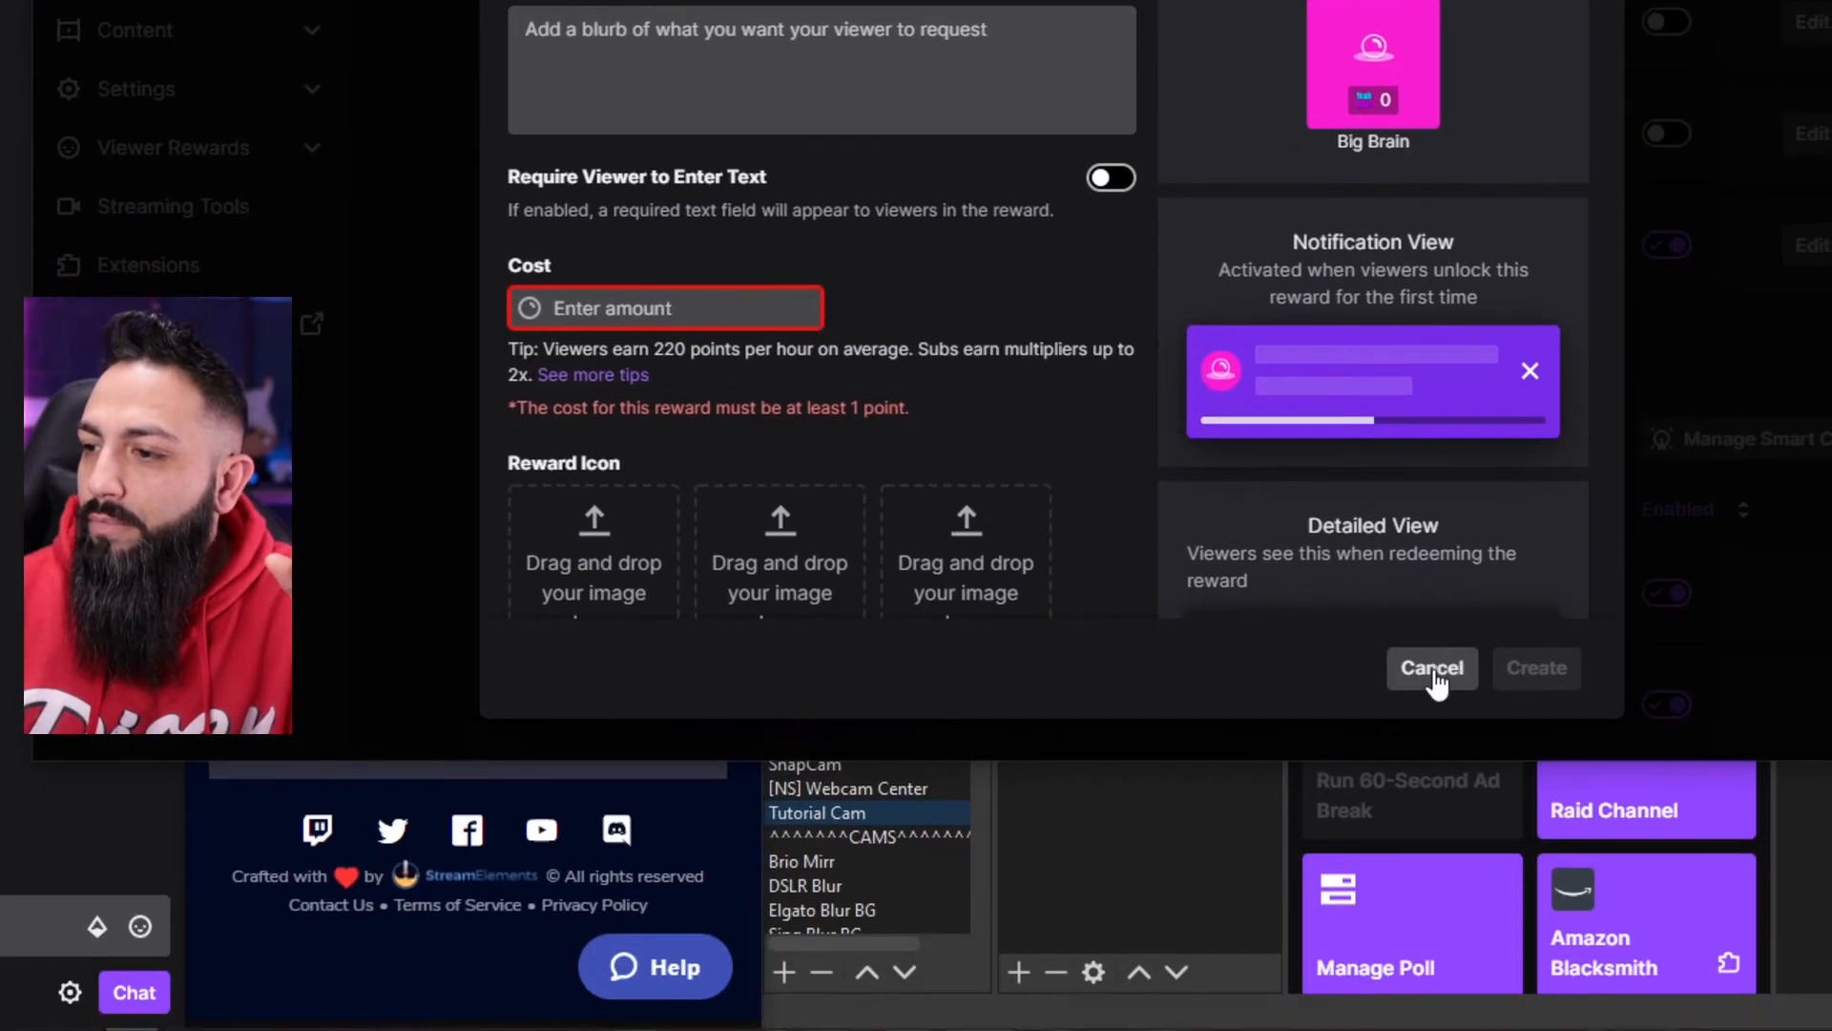
{"action": "left_click", "coordinate": [1431, 667]}
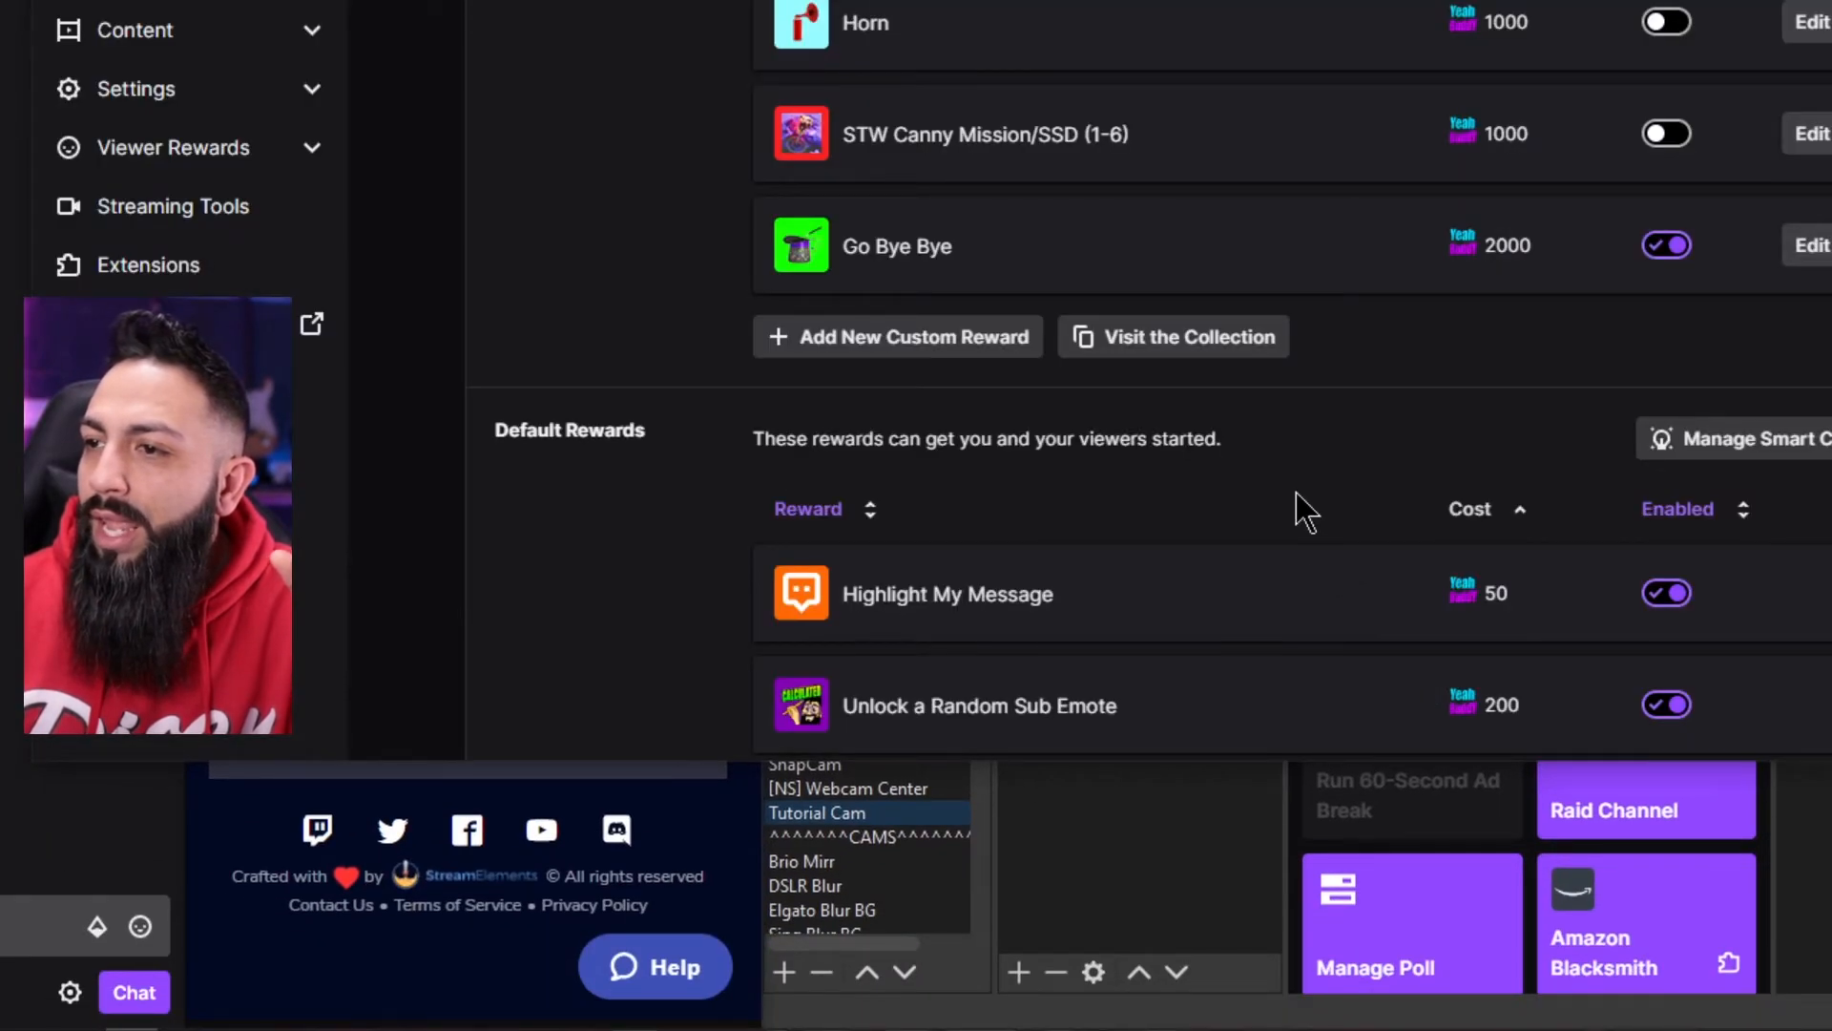
Step: Review the Big Head custom reward's description, cost, icons, background color and queue options, and close it without saving
{"action": "scroll", "coordinate": [1216, 382], "scroll_direction": "up", "scroll_amount": 7}
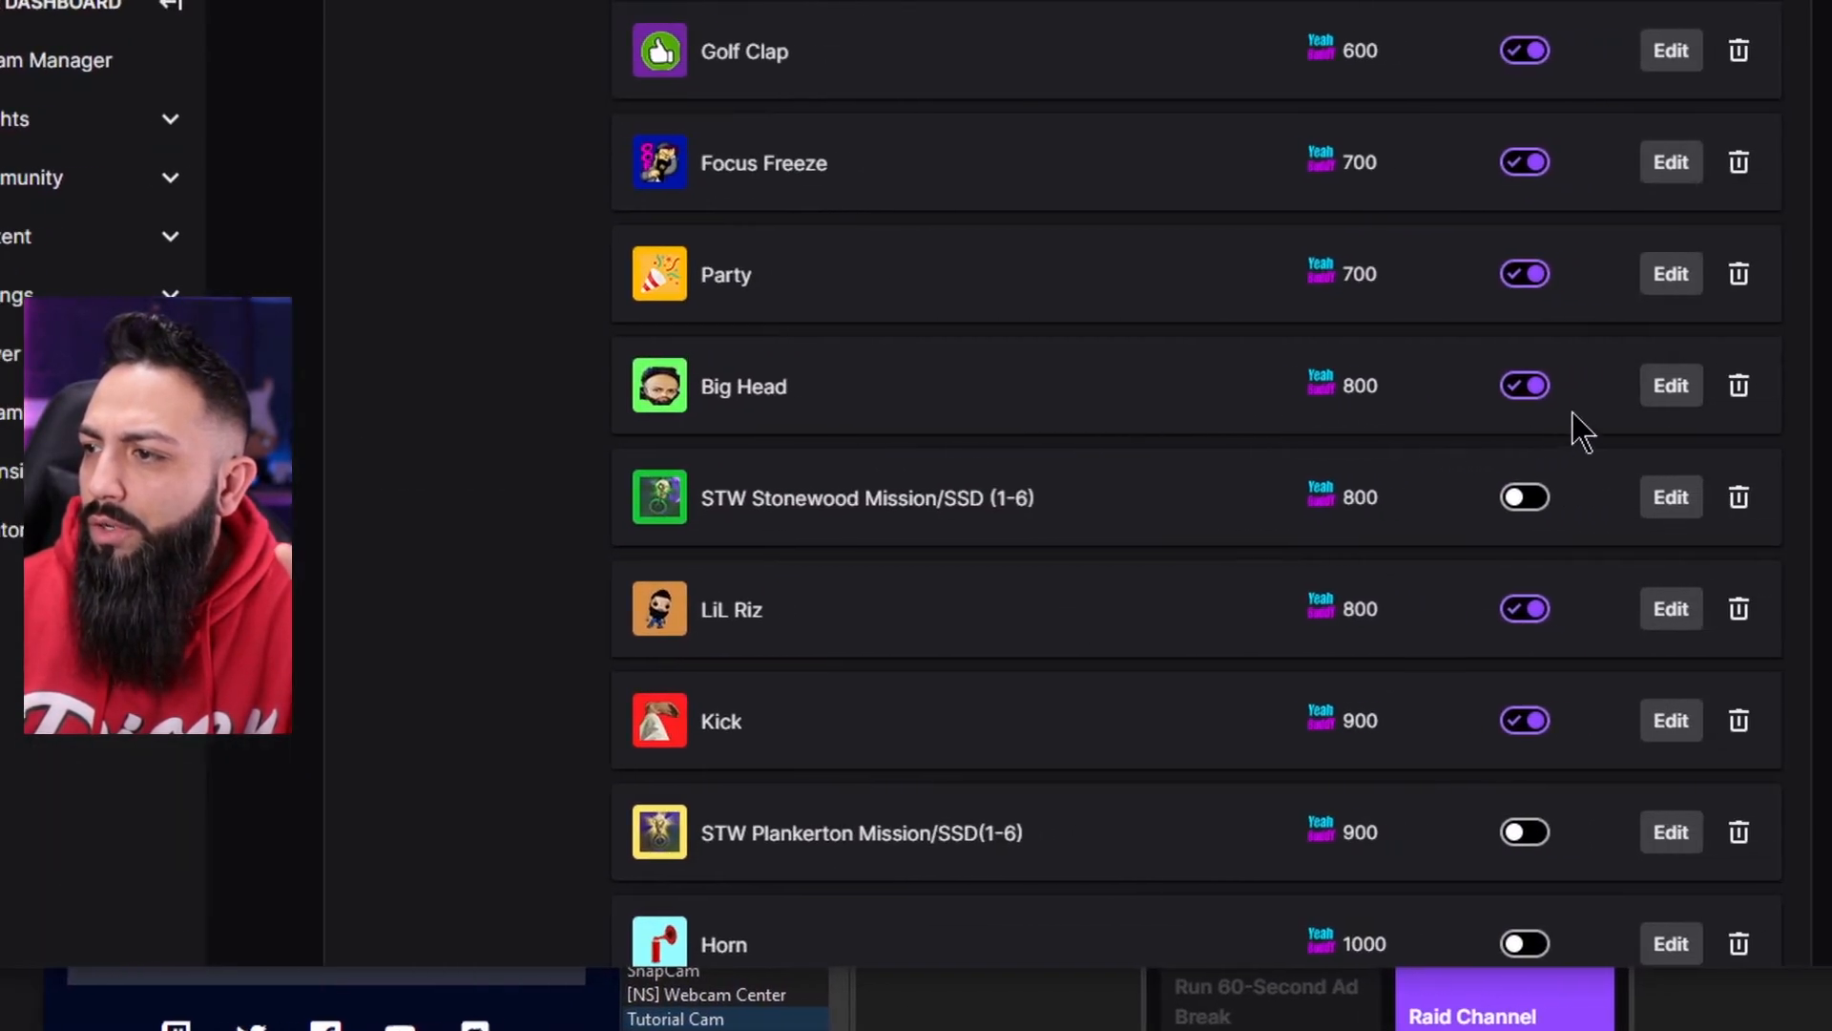
{"action": "left_click", "coordinate": [1679, 386]}
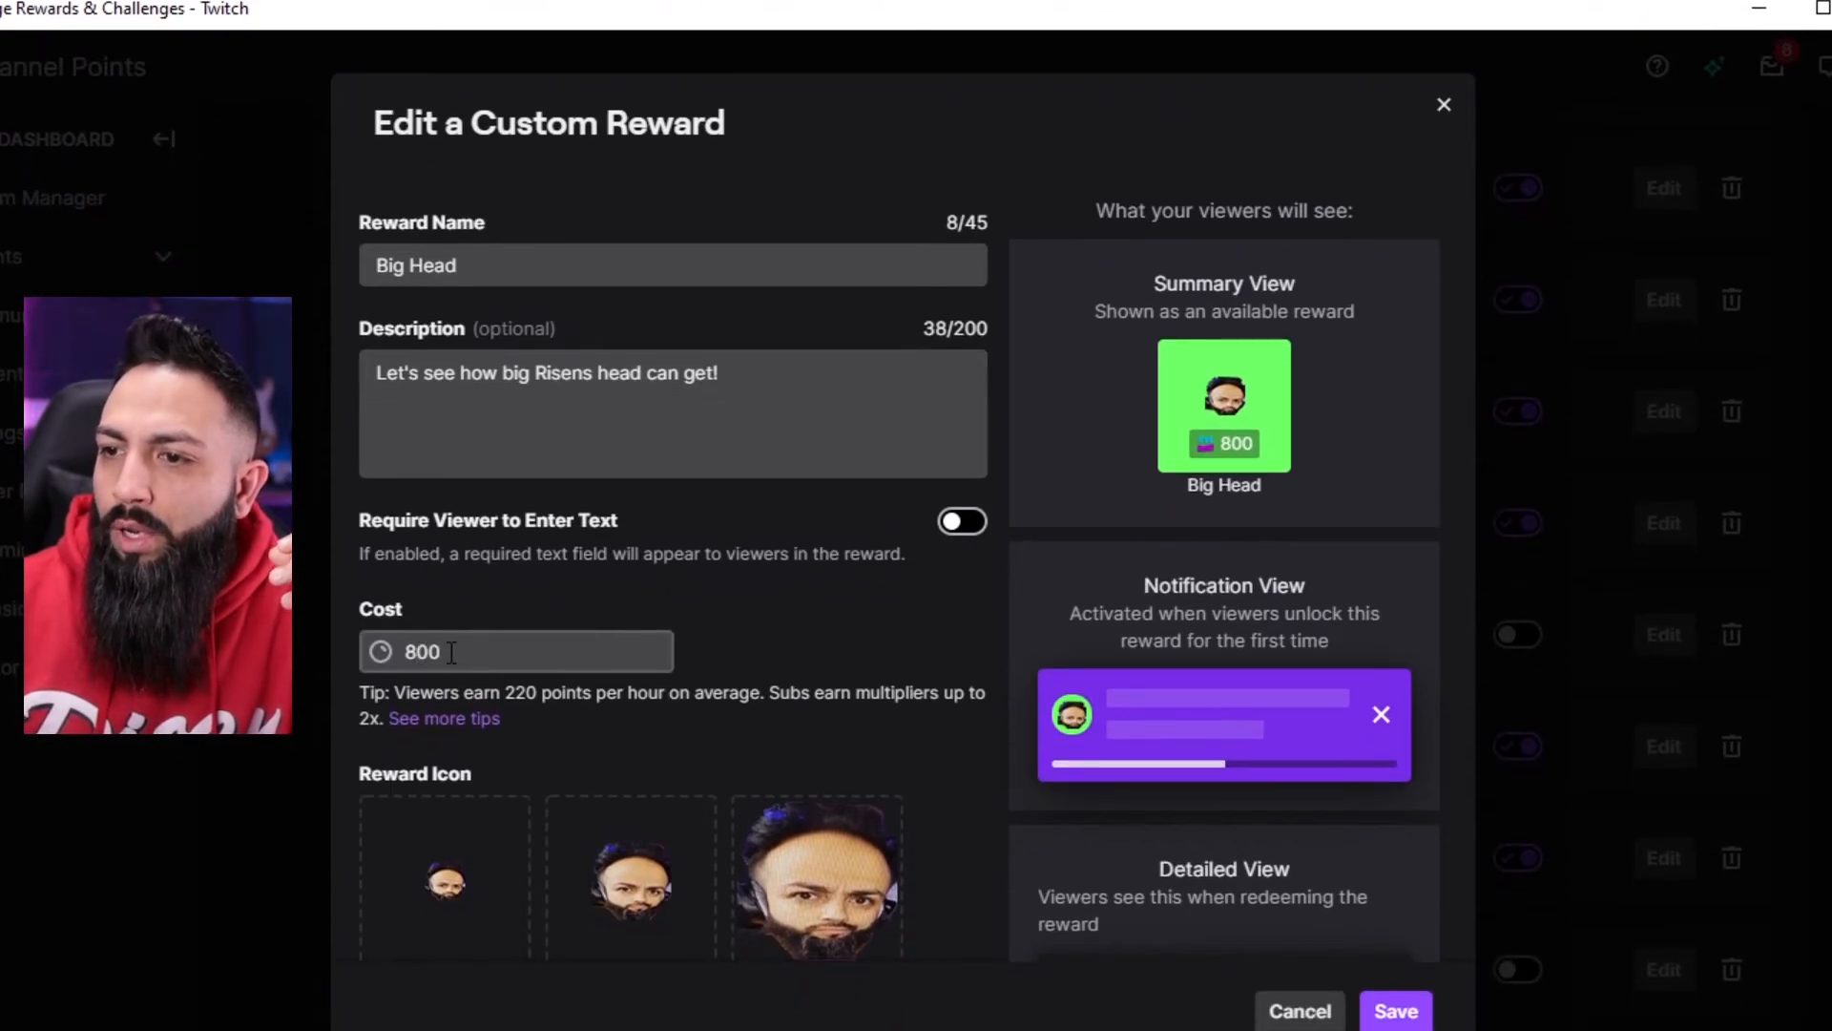
{"action": "scroll", "coordinate": [797, 577], "scroll_direction": "down", "scroll_amount": 1}
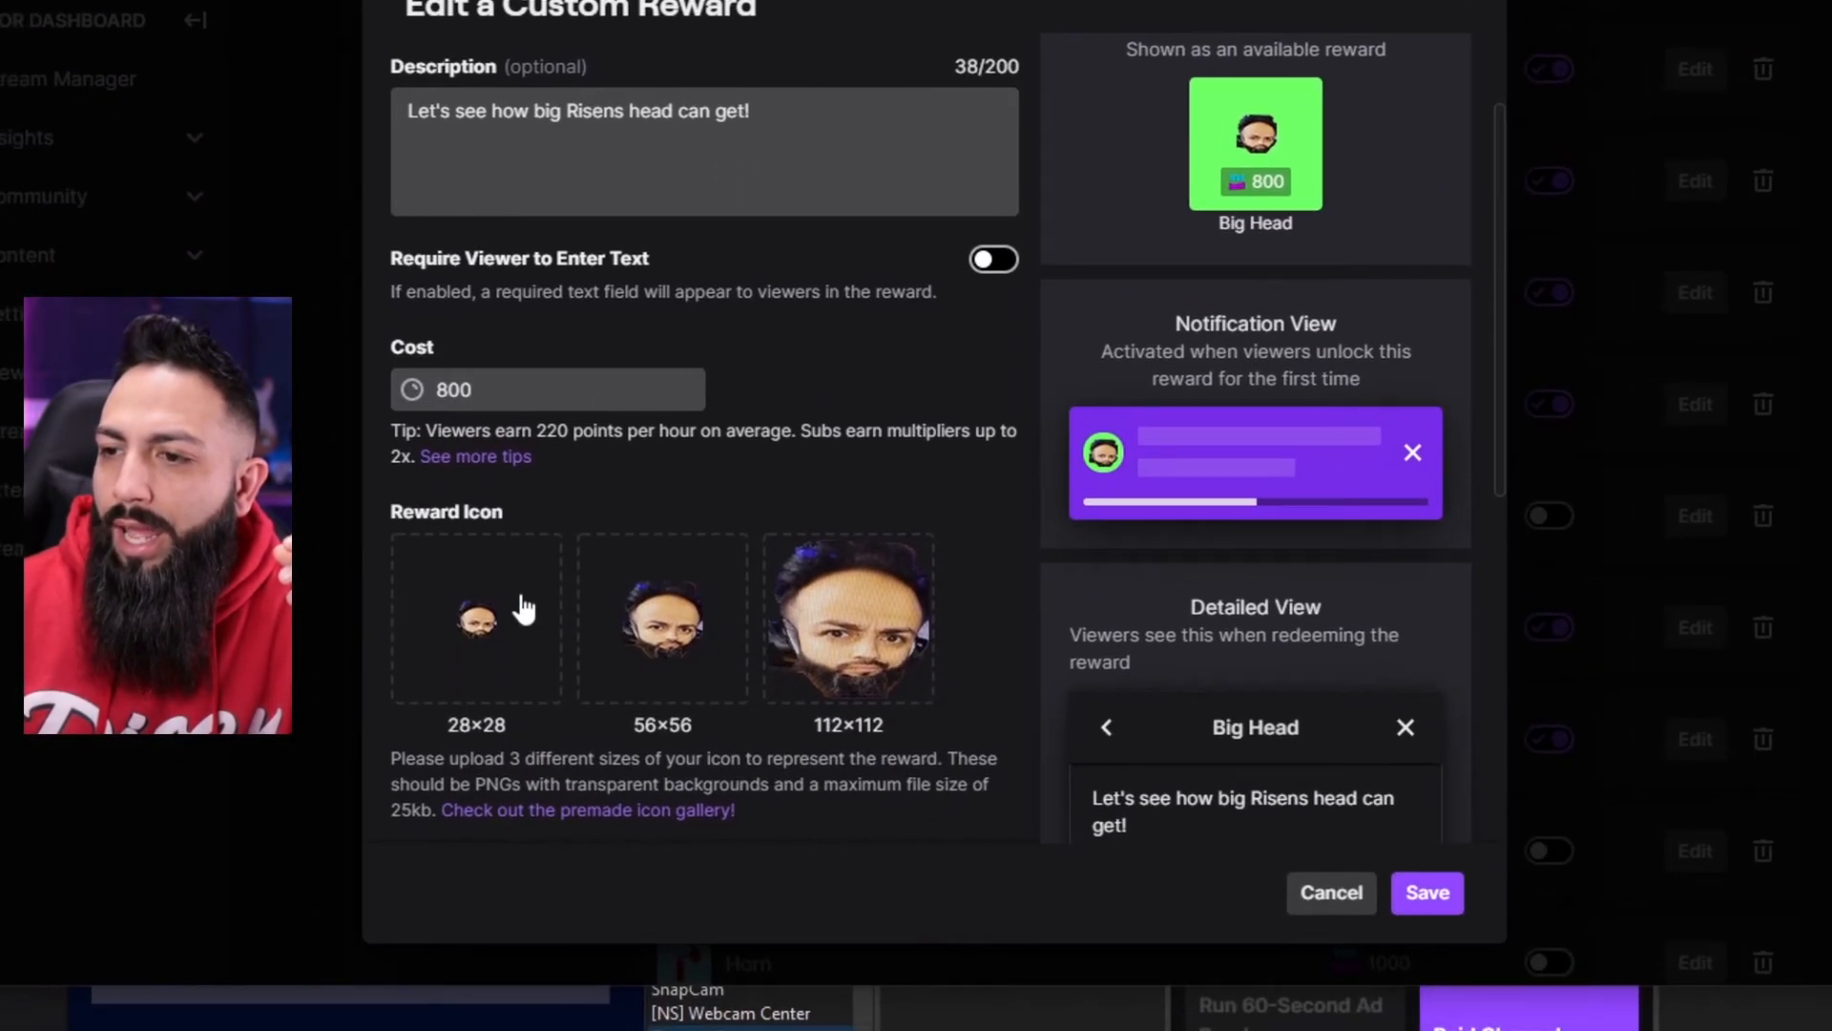
{"action": "scroll", "coordinate": [883, 637], "scroll_direction": "down", "scroll_amount": 2}
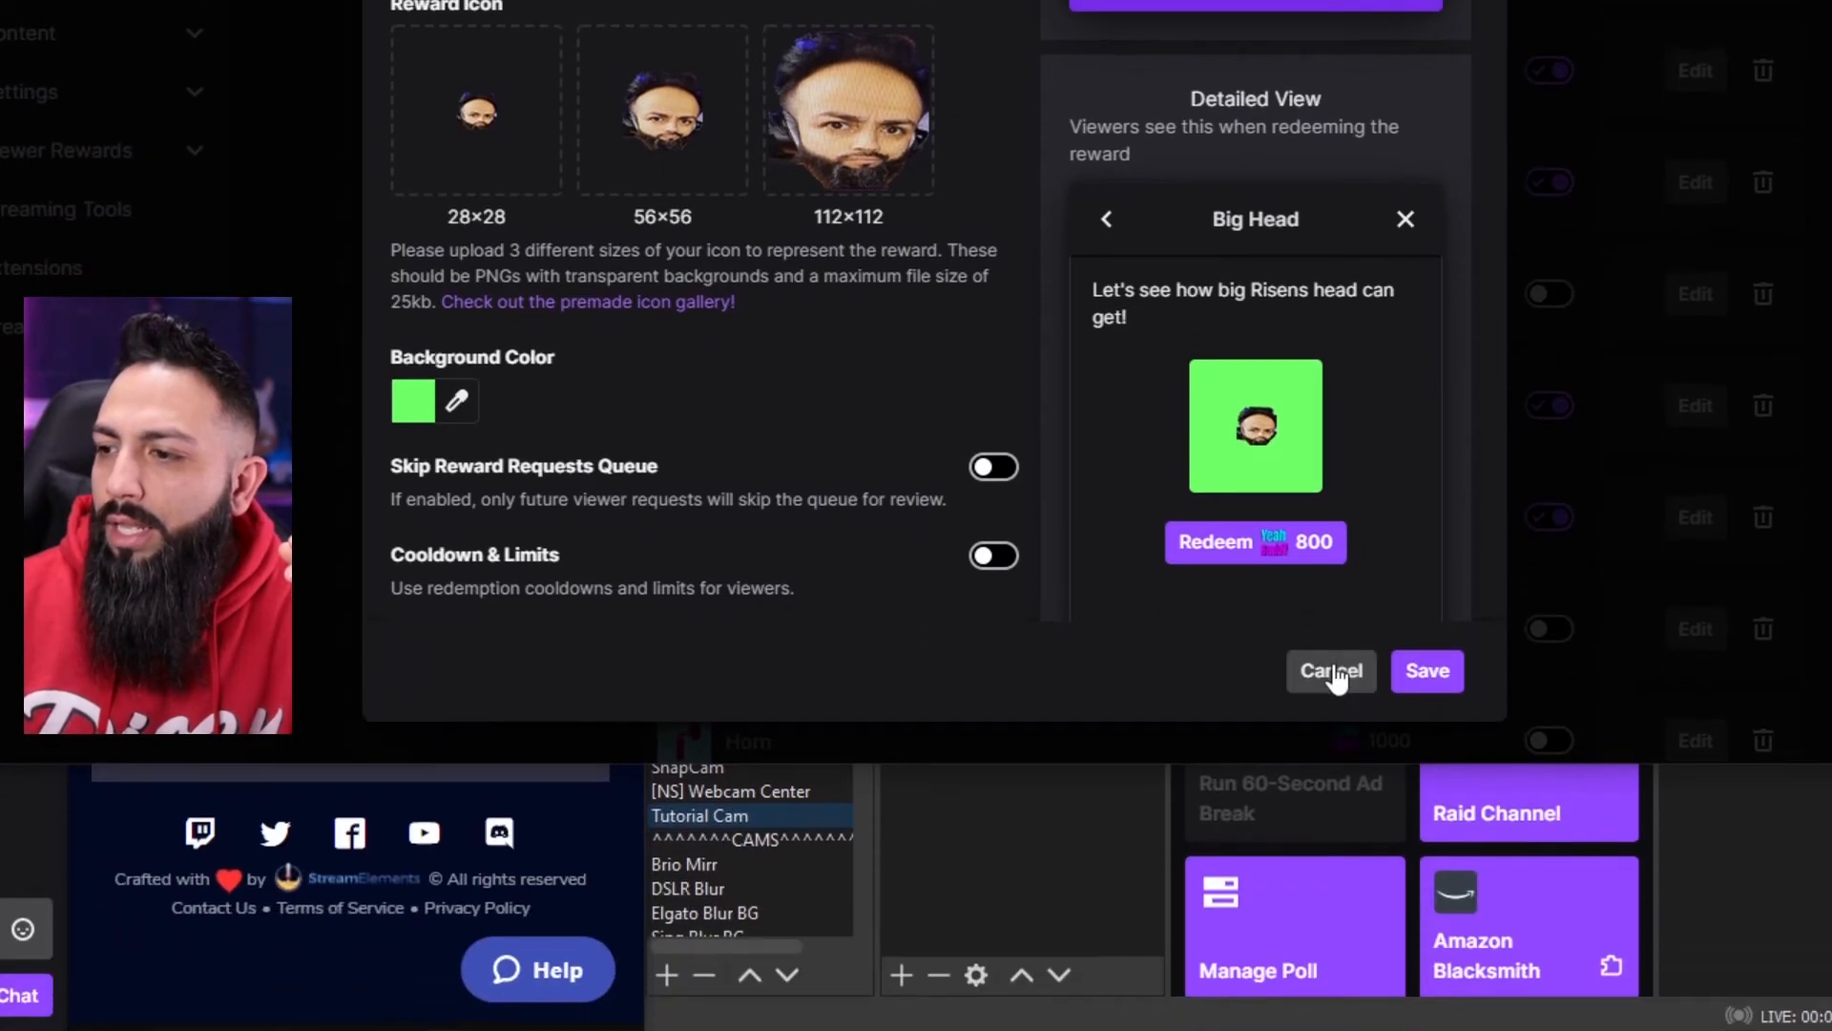
{"action": "left_click", "coordinate": [1332, 892]}
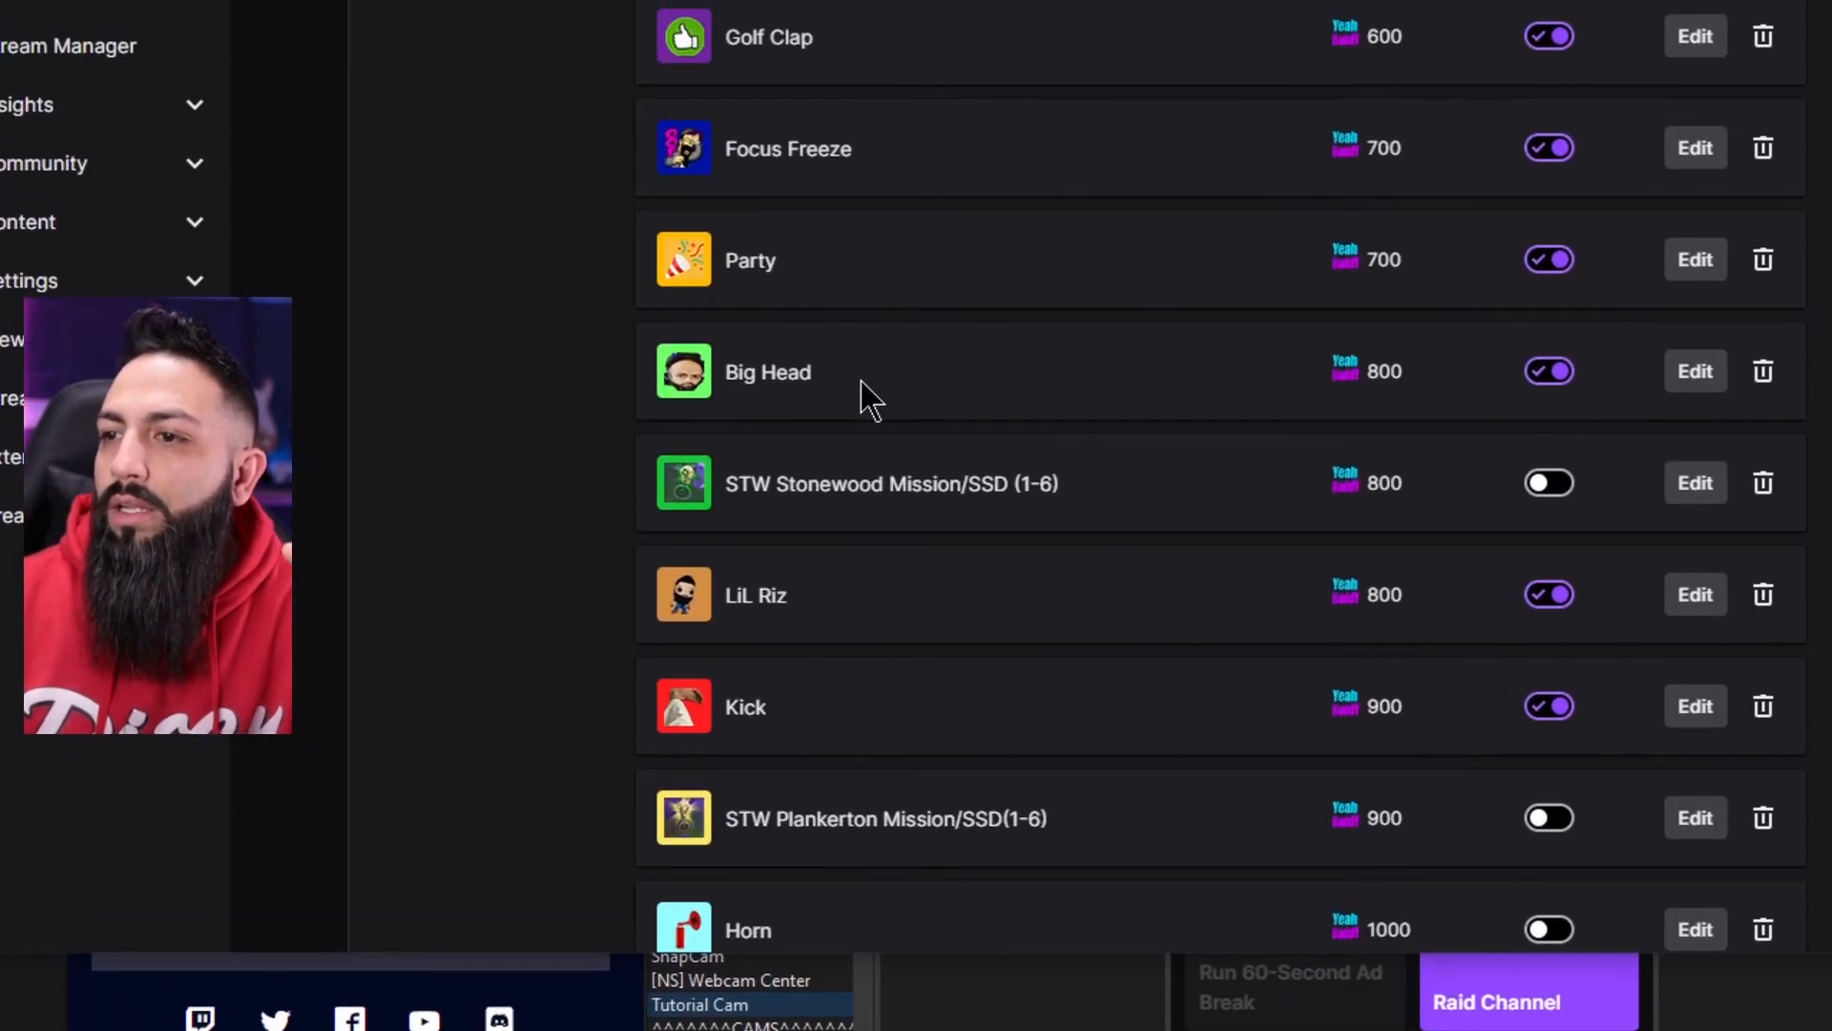
Step: Review the Focus Freeze custom reward's name, description, cost and icons, and close it without saving
{"action": "scroll", "coordinate": [857, 386], "scroll_direction": "up", "scroll_amount": 7}
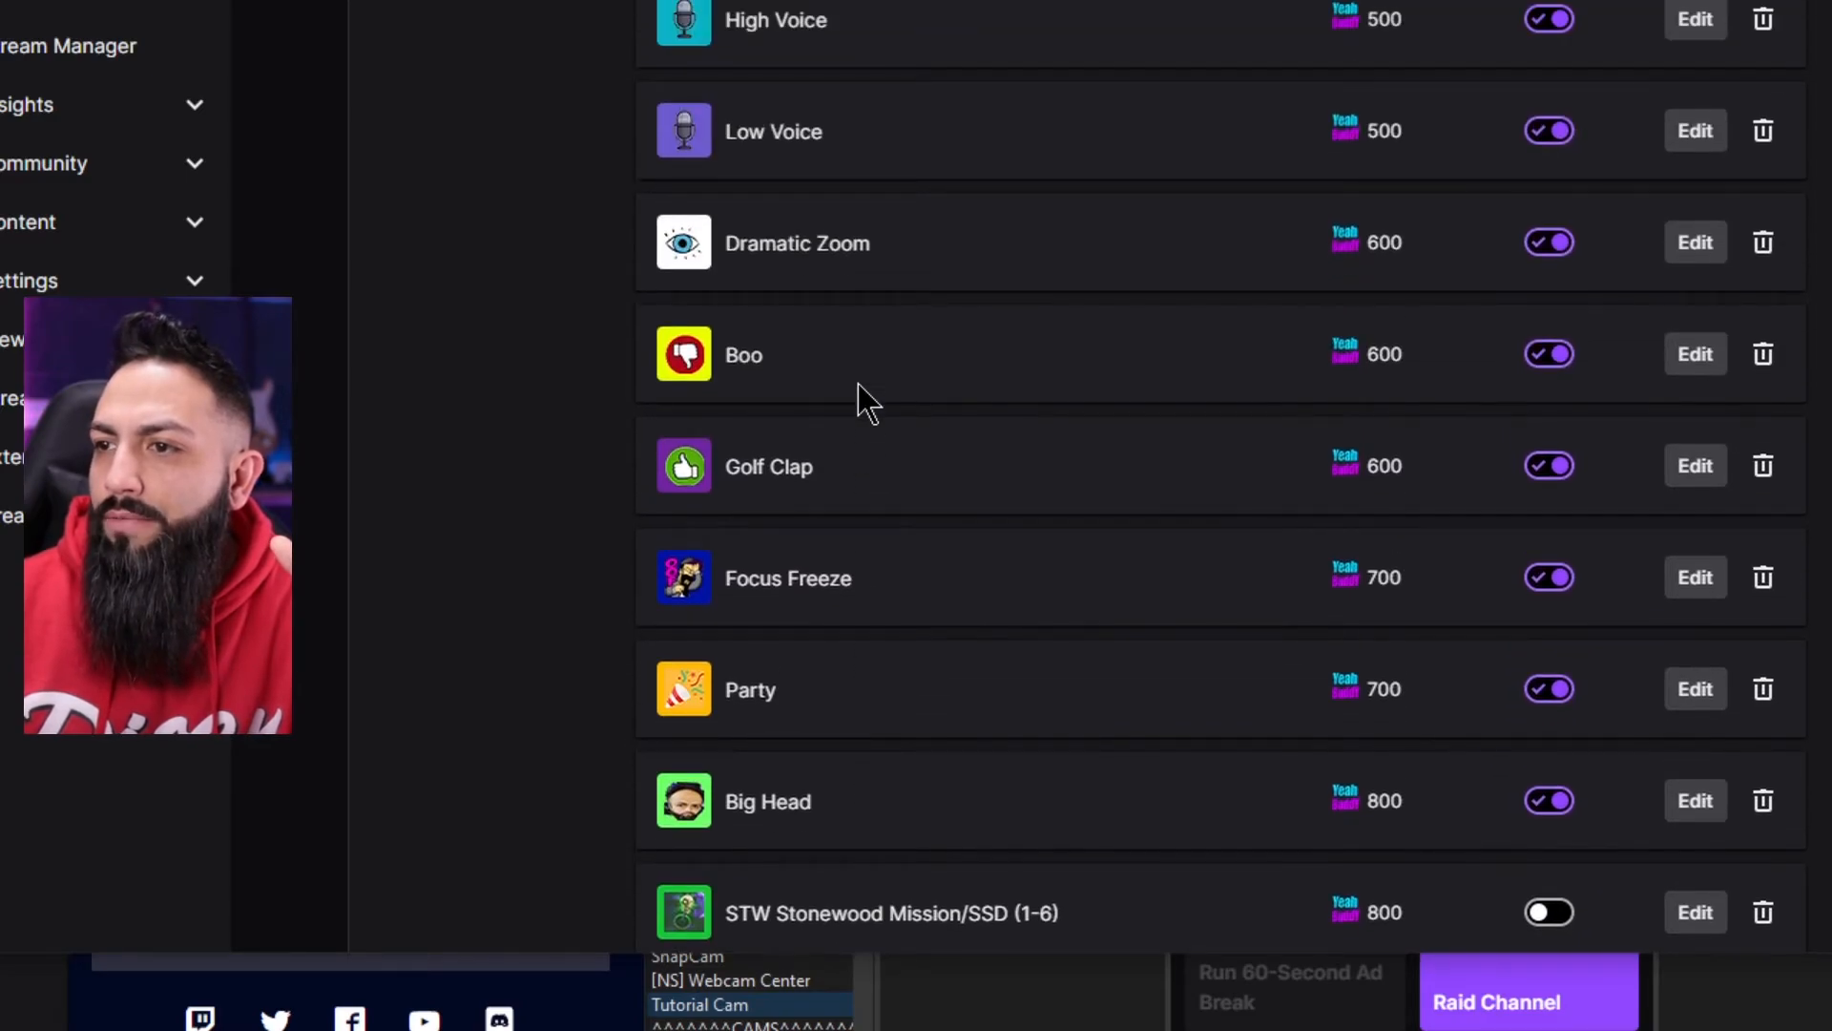
{"action": "scroll", "coordinate": [857, 386], "scroll_direction": "up", "scroll_amount": 4}
{"action": "scroll", "coordinate": [864, 401], "scroll_direction": "down", "scroll_amount": 6}
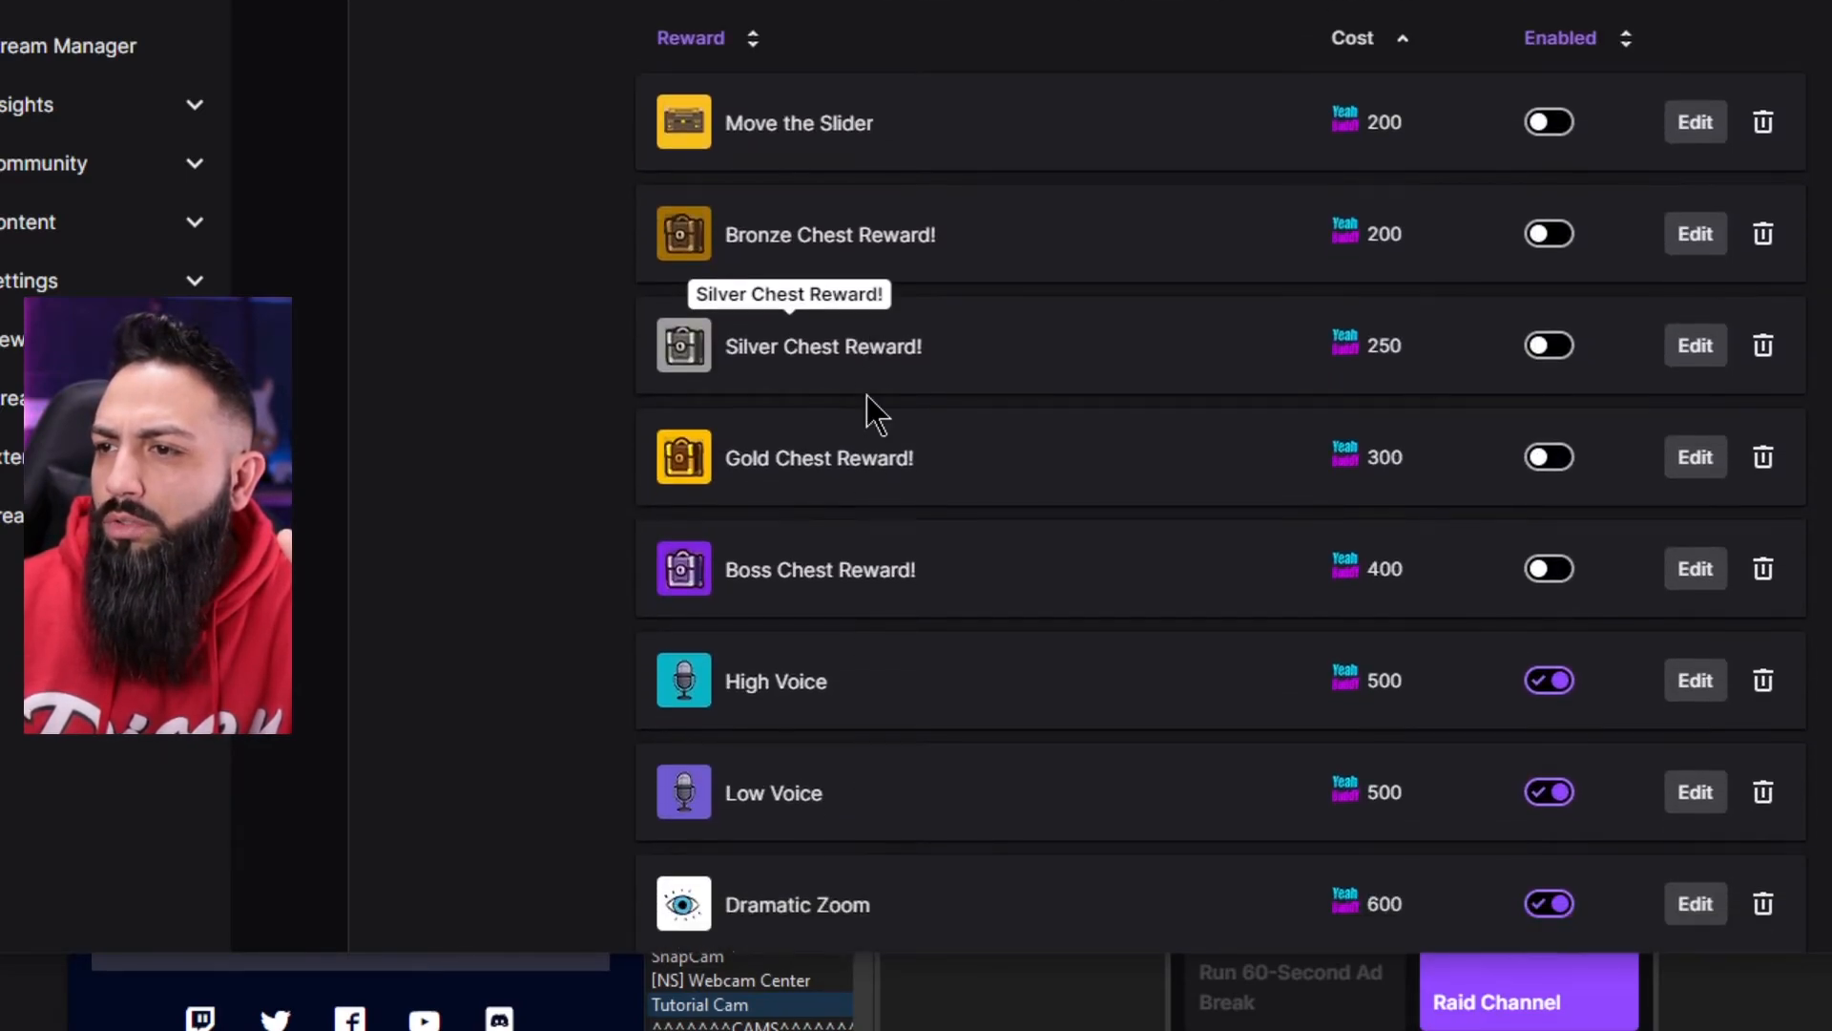
{"action": "scroll", "coordinate": [880, 448], "scroll_direction": "down", "scroll_amount": 1}
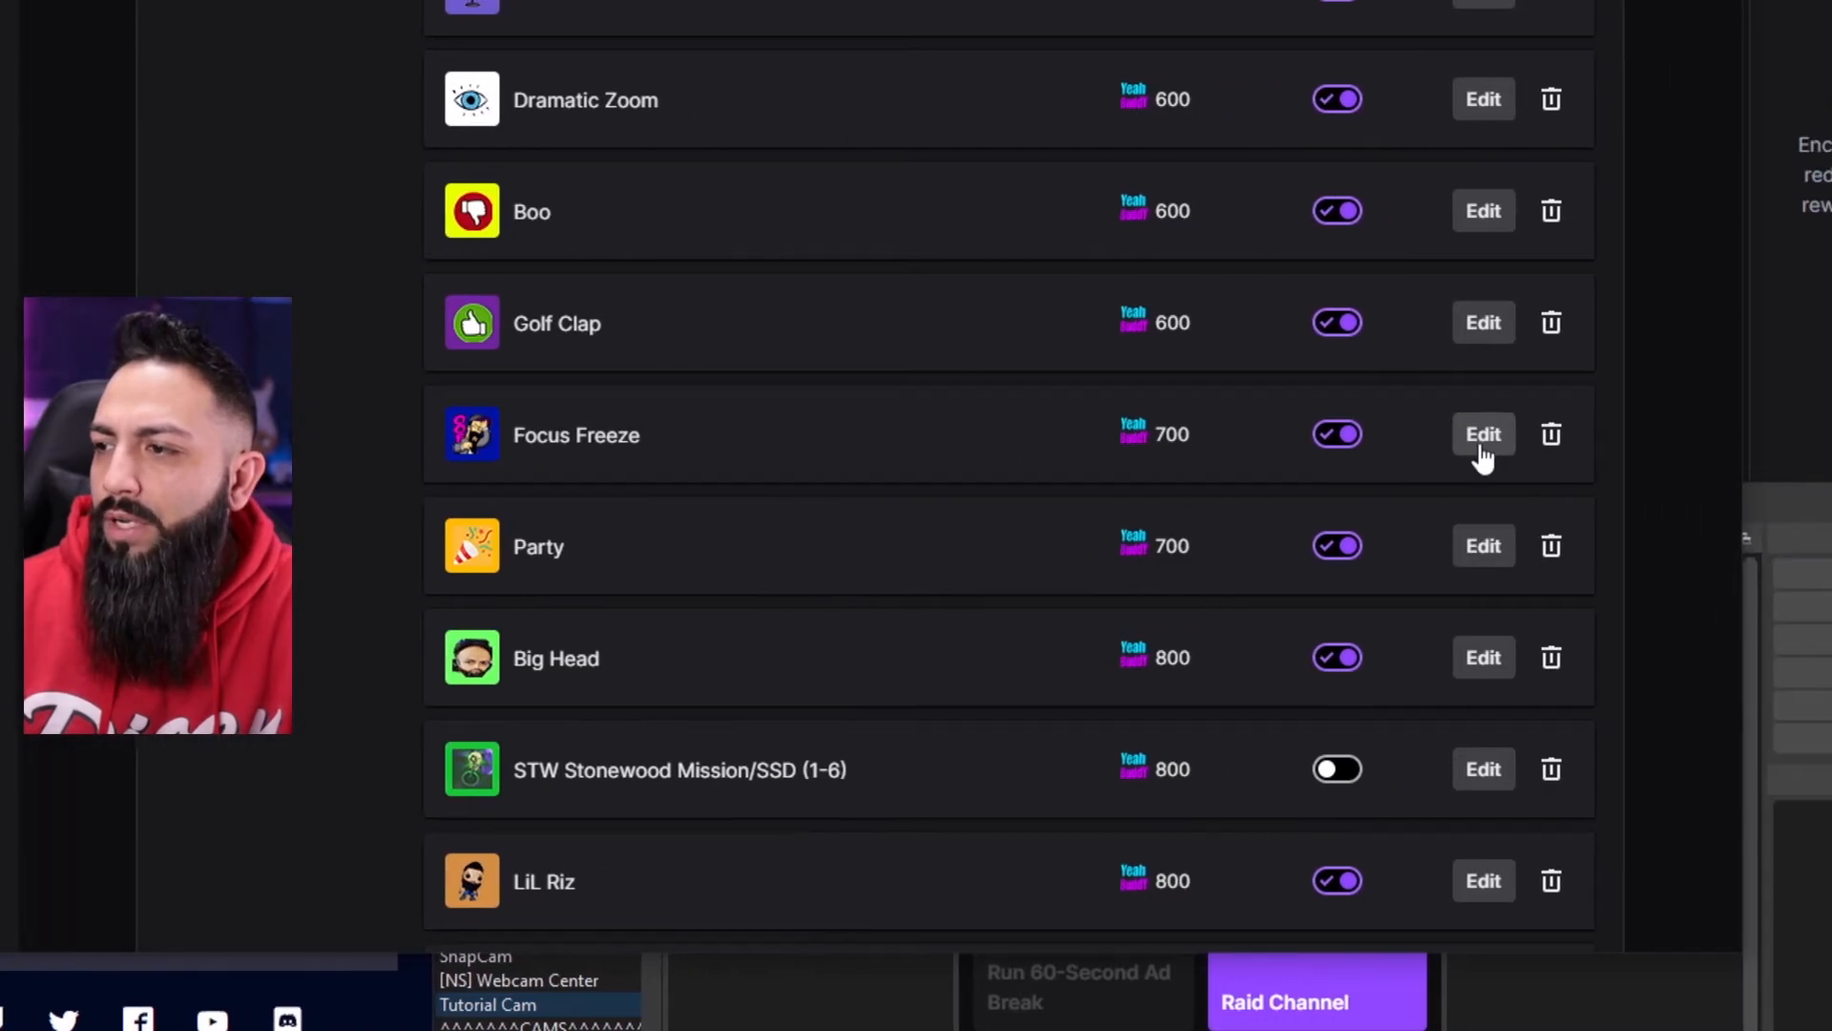
{"action": "left_click", "coordinate": [1695, 436]}
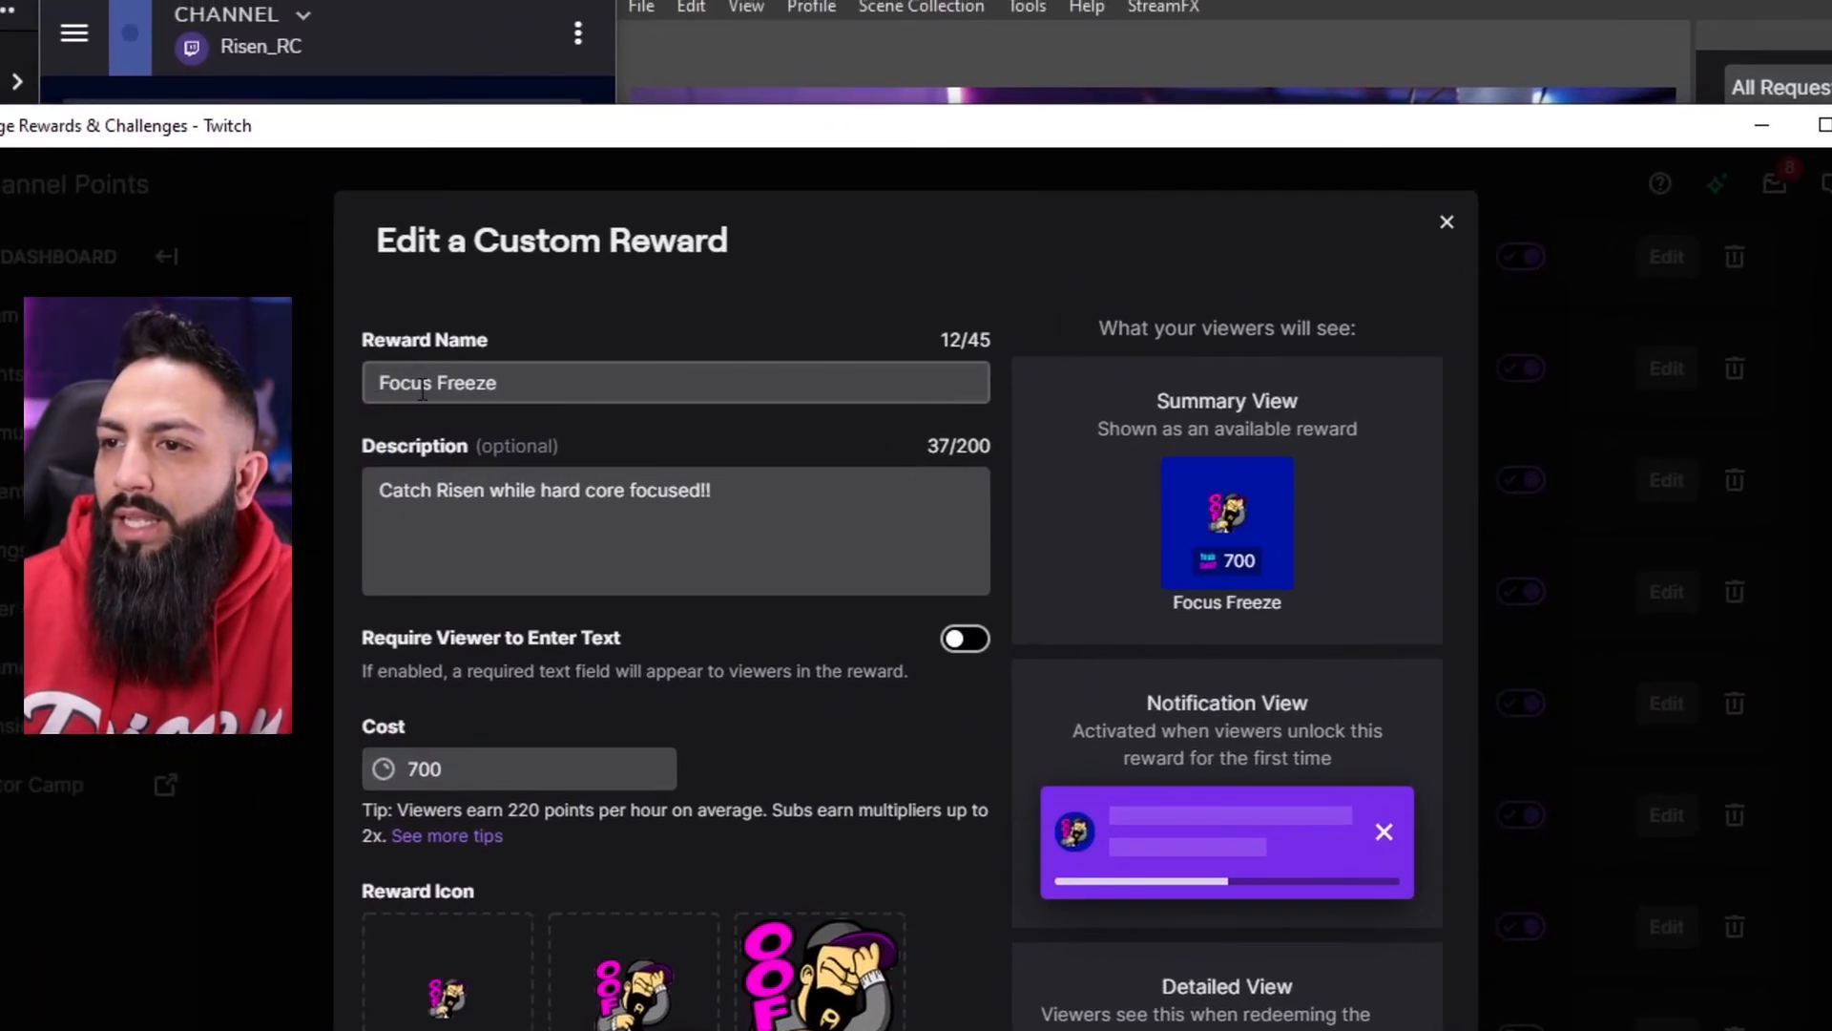
{"action": "left_click", "coordinate": [393, 492]}
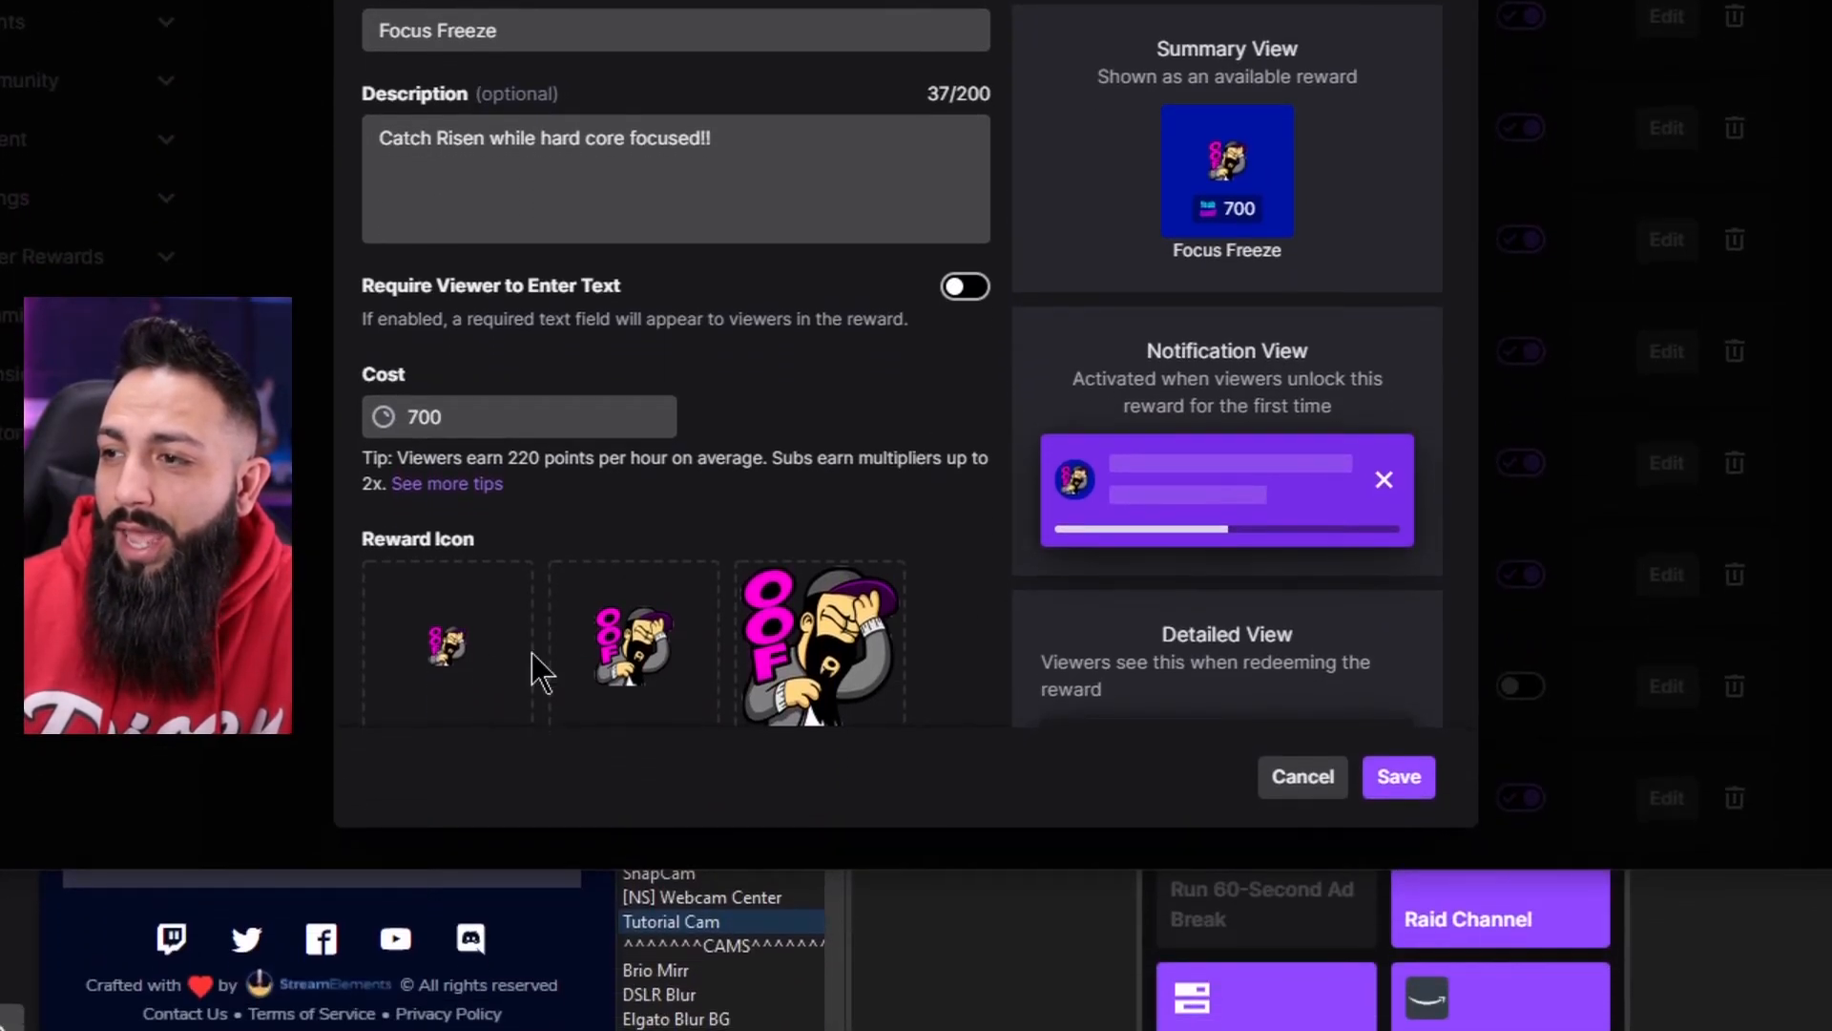
{"action": "scroll", "coordinate": [804, 653], "scroll_direction": "down", "scroll_amount": 3}
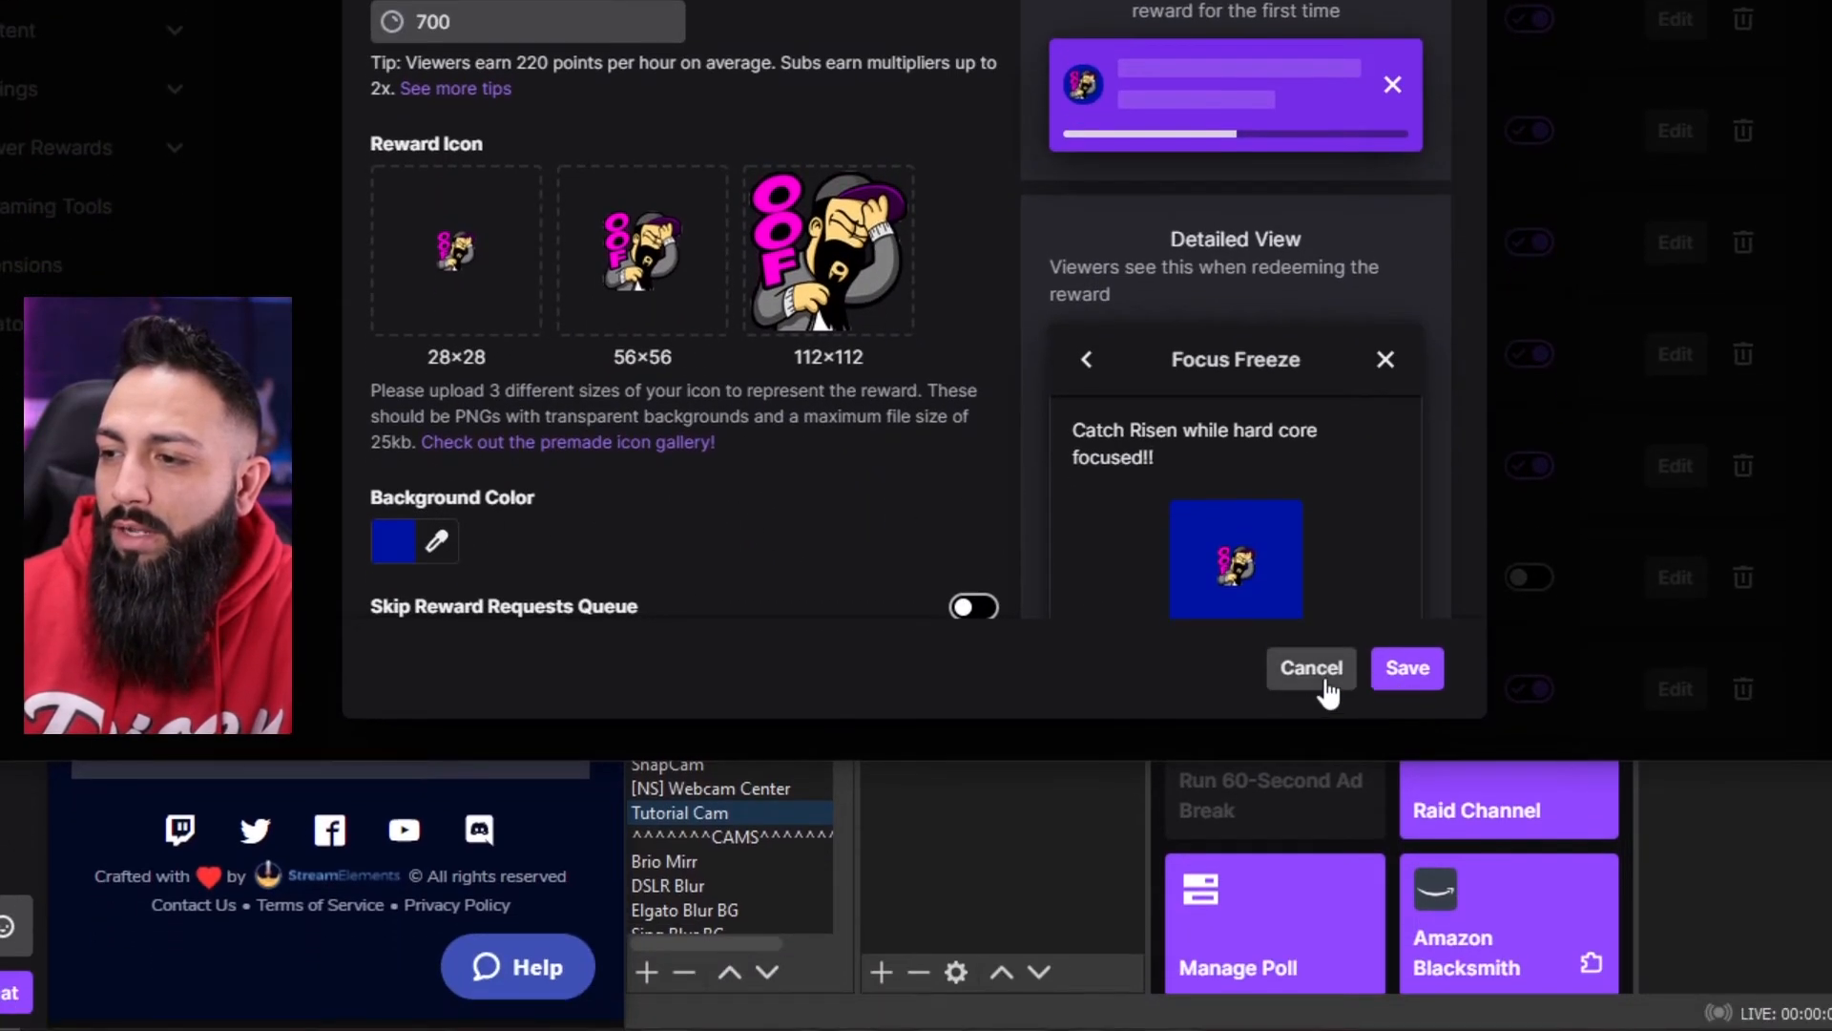
{"action": "left_click", "coordinate": [1311, 773]}
{"action": "scroll", "coordinate": [1021, 496], "scroll_direction": "up", "scroll_amount": 5}
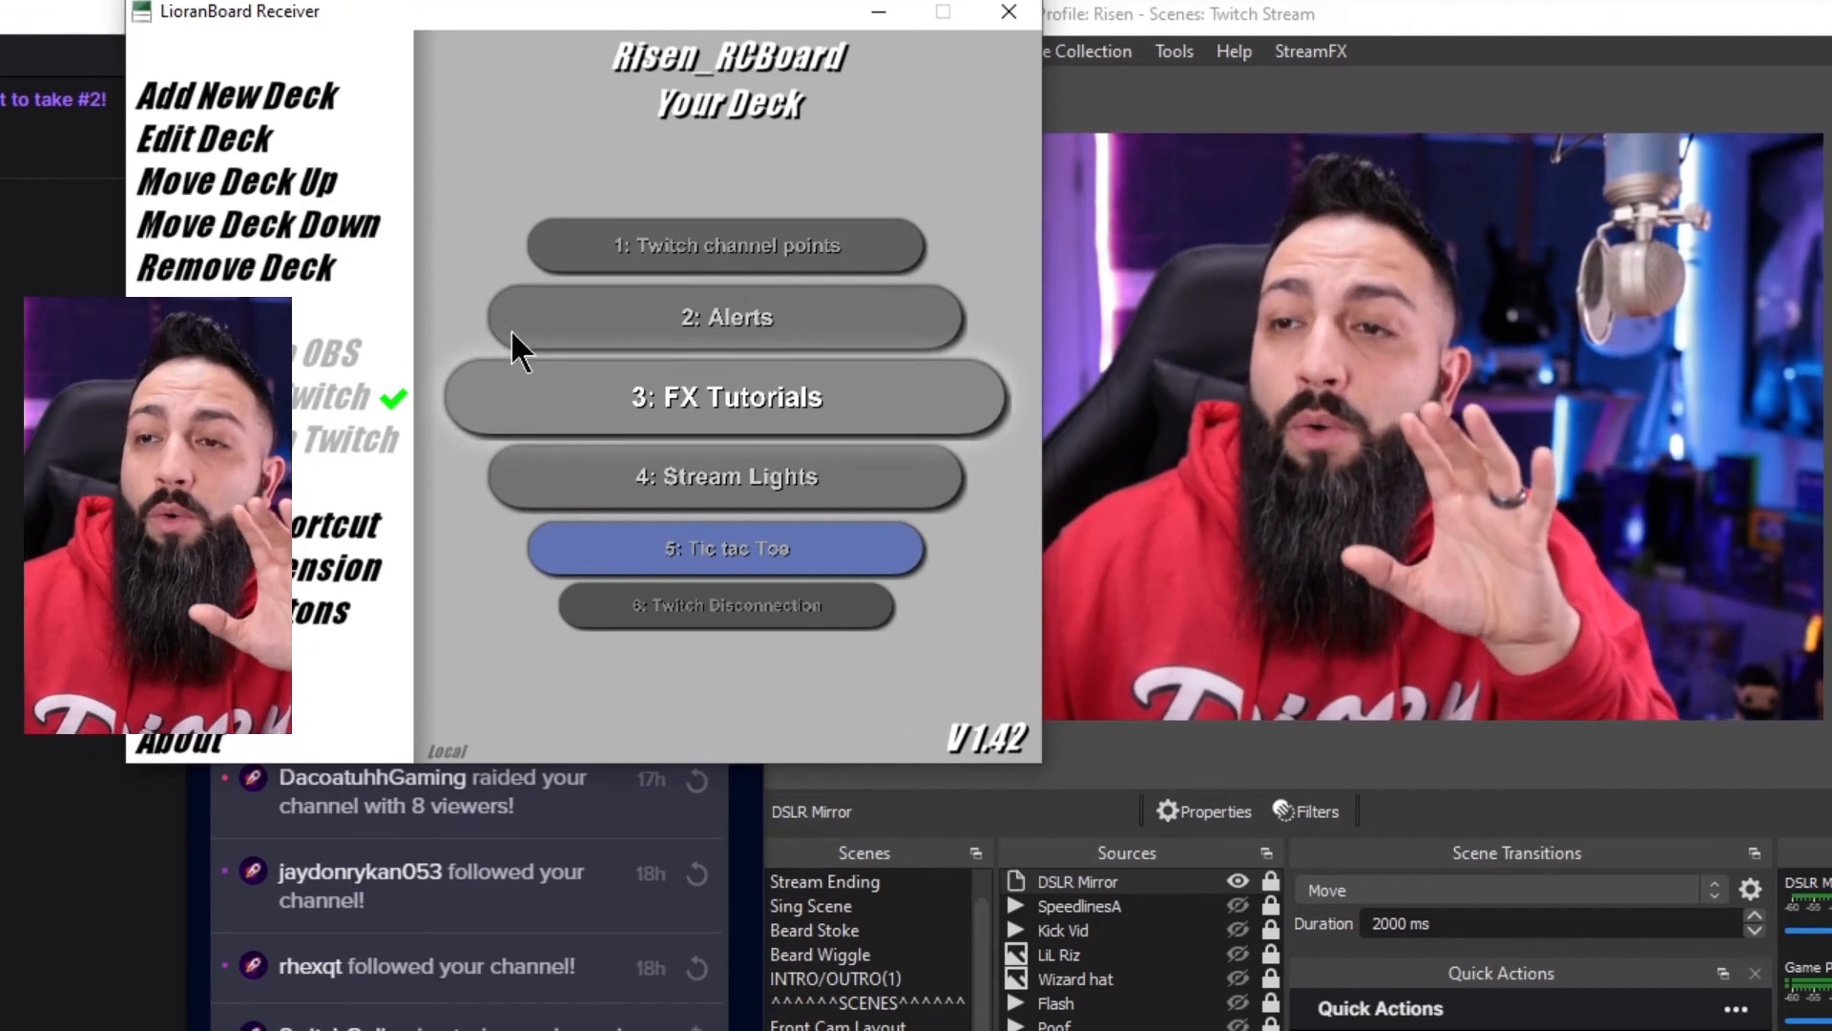
Step: Switch to LioranBoard Receiver, edit the FX Tutorials deck and add a Point Redeem Twitch trigger to the Freeze button
{"action": "double_click", "coordinate": [702, 391]}
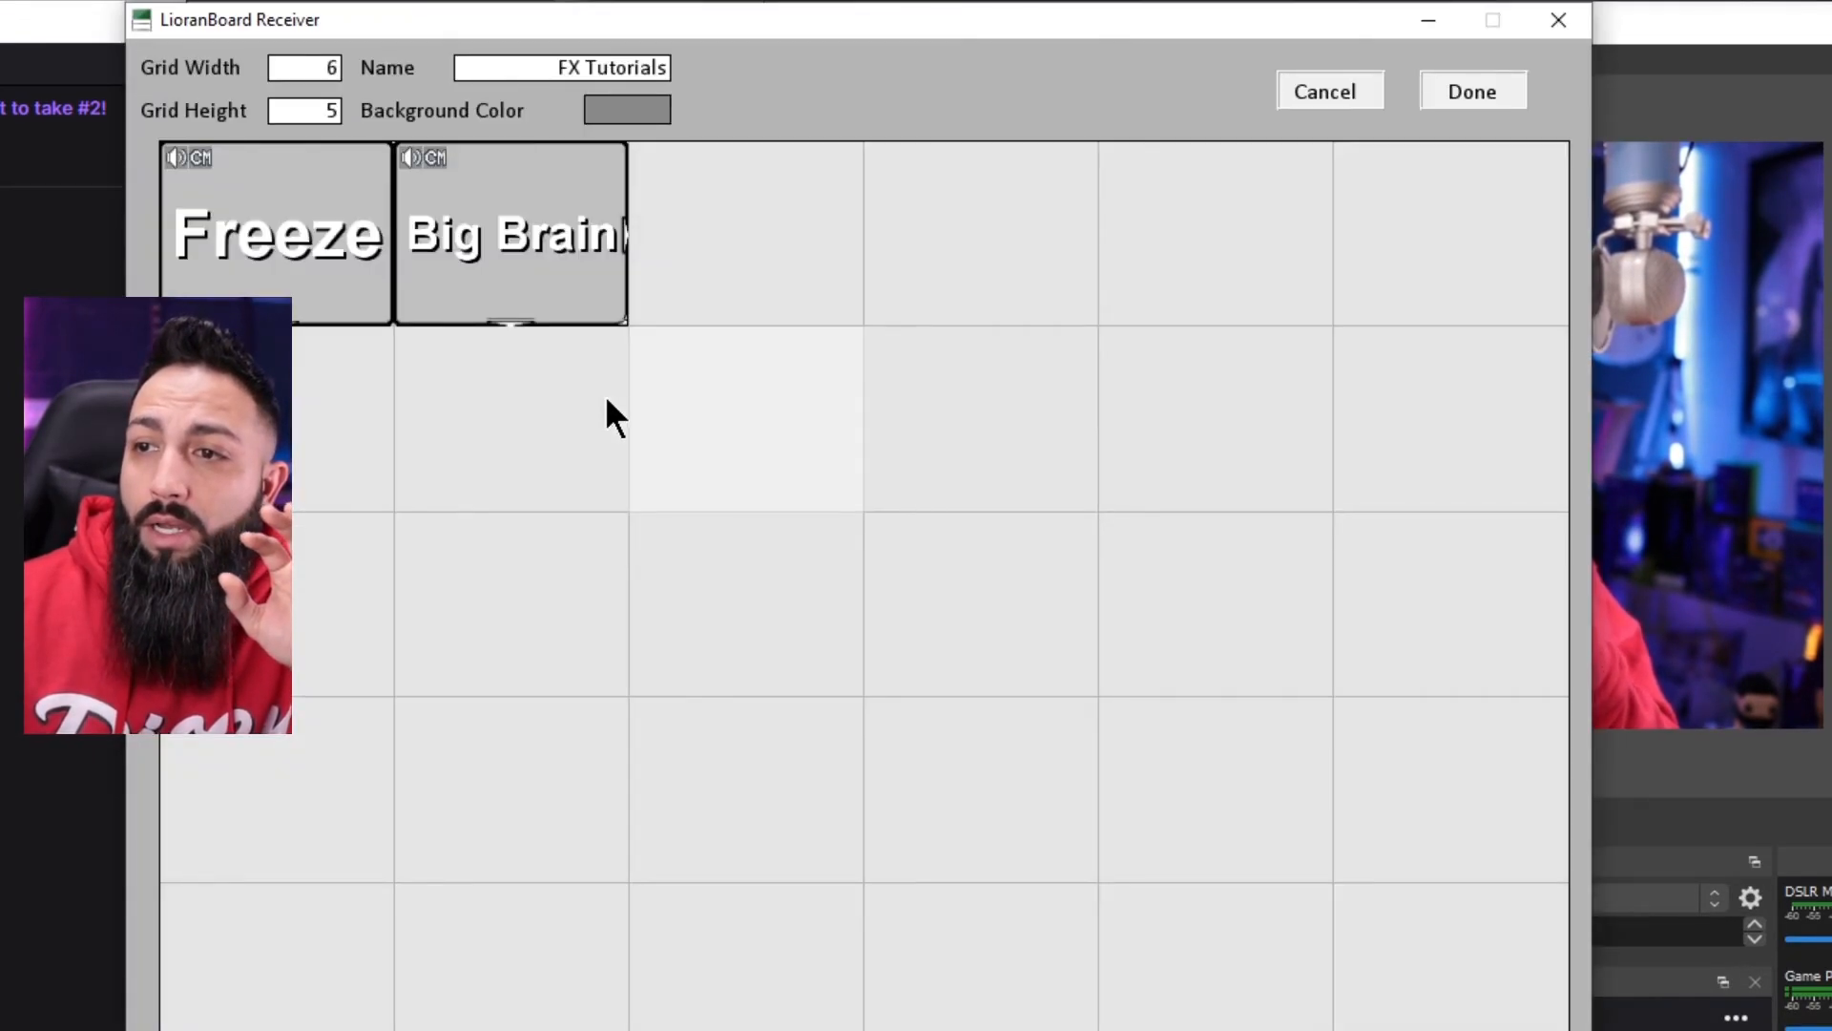
{"action": "right_click", "coordinate": [259, 196]}
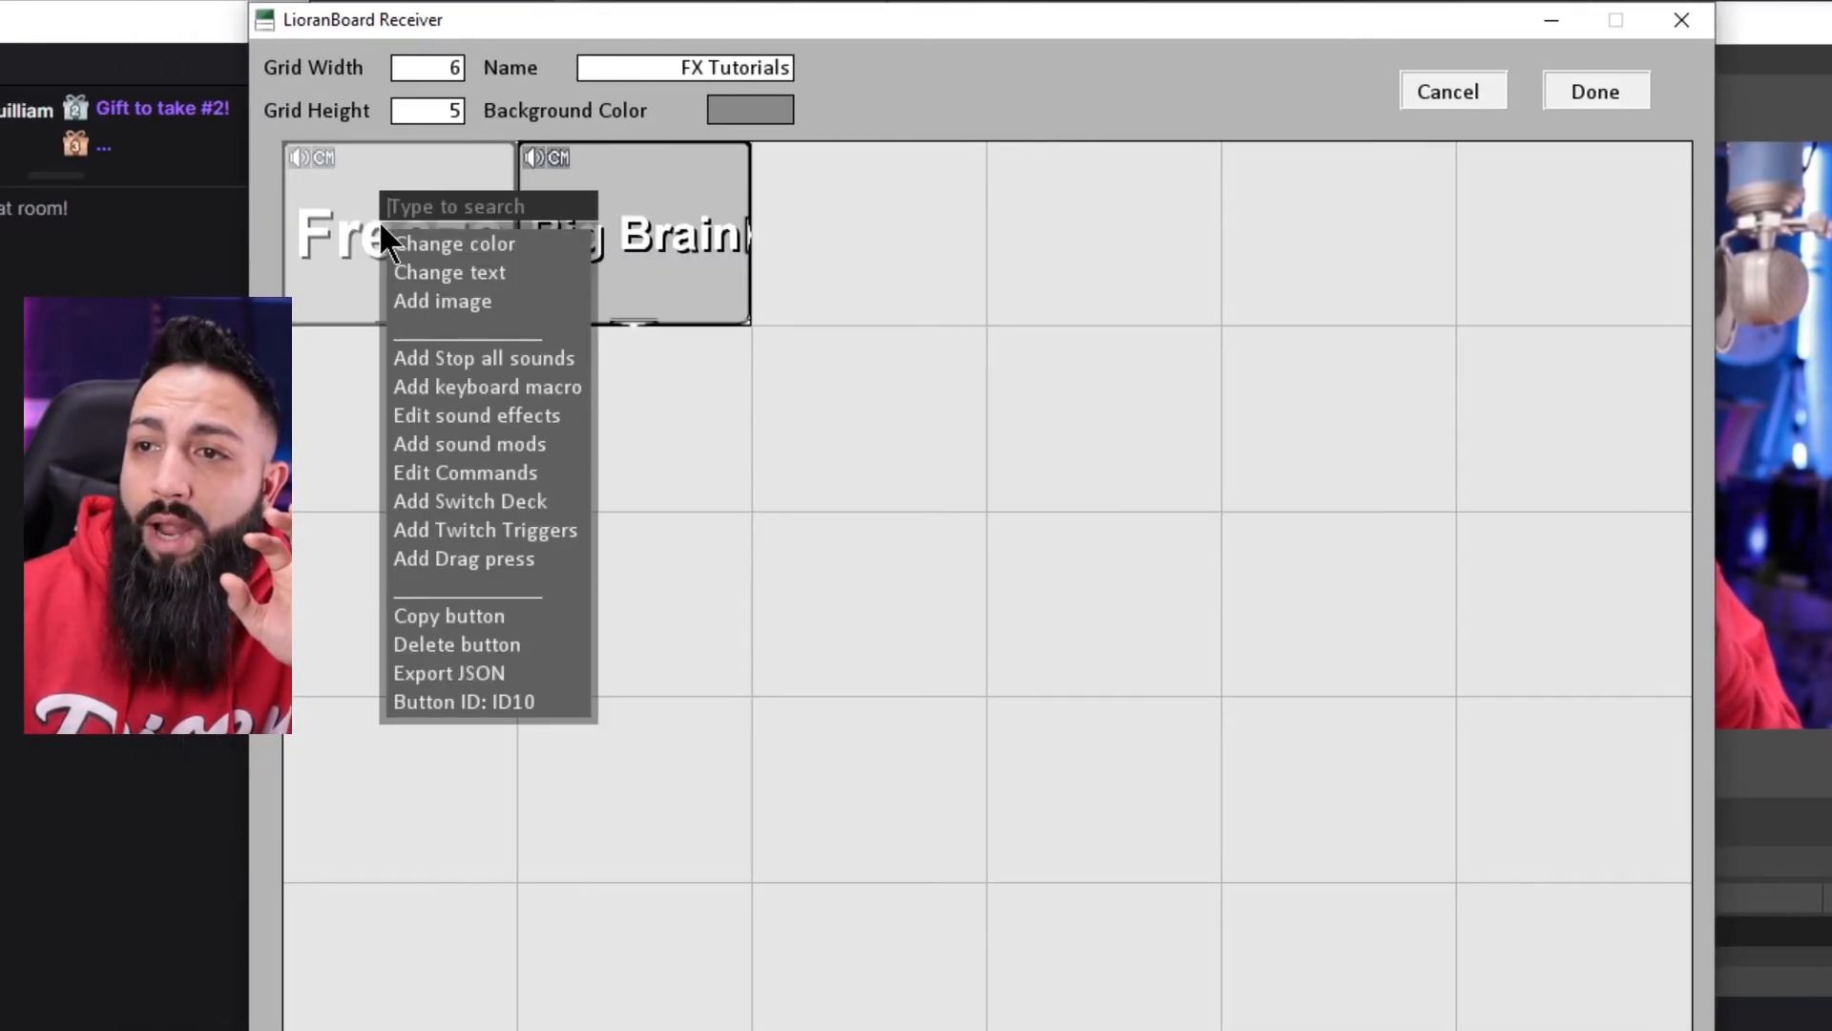
{"action": "left_click", "coordinate": [460, 531]}
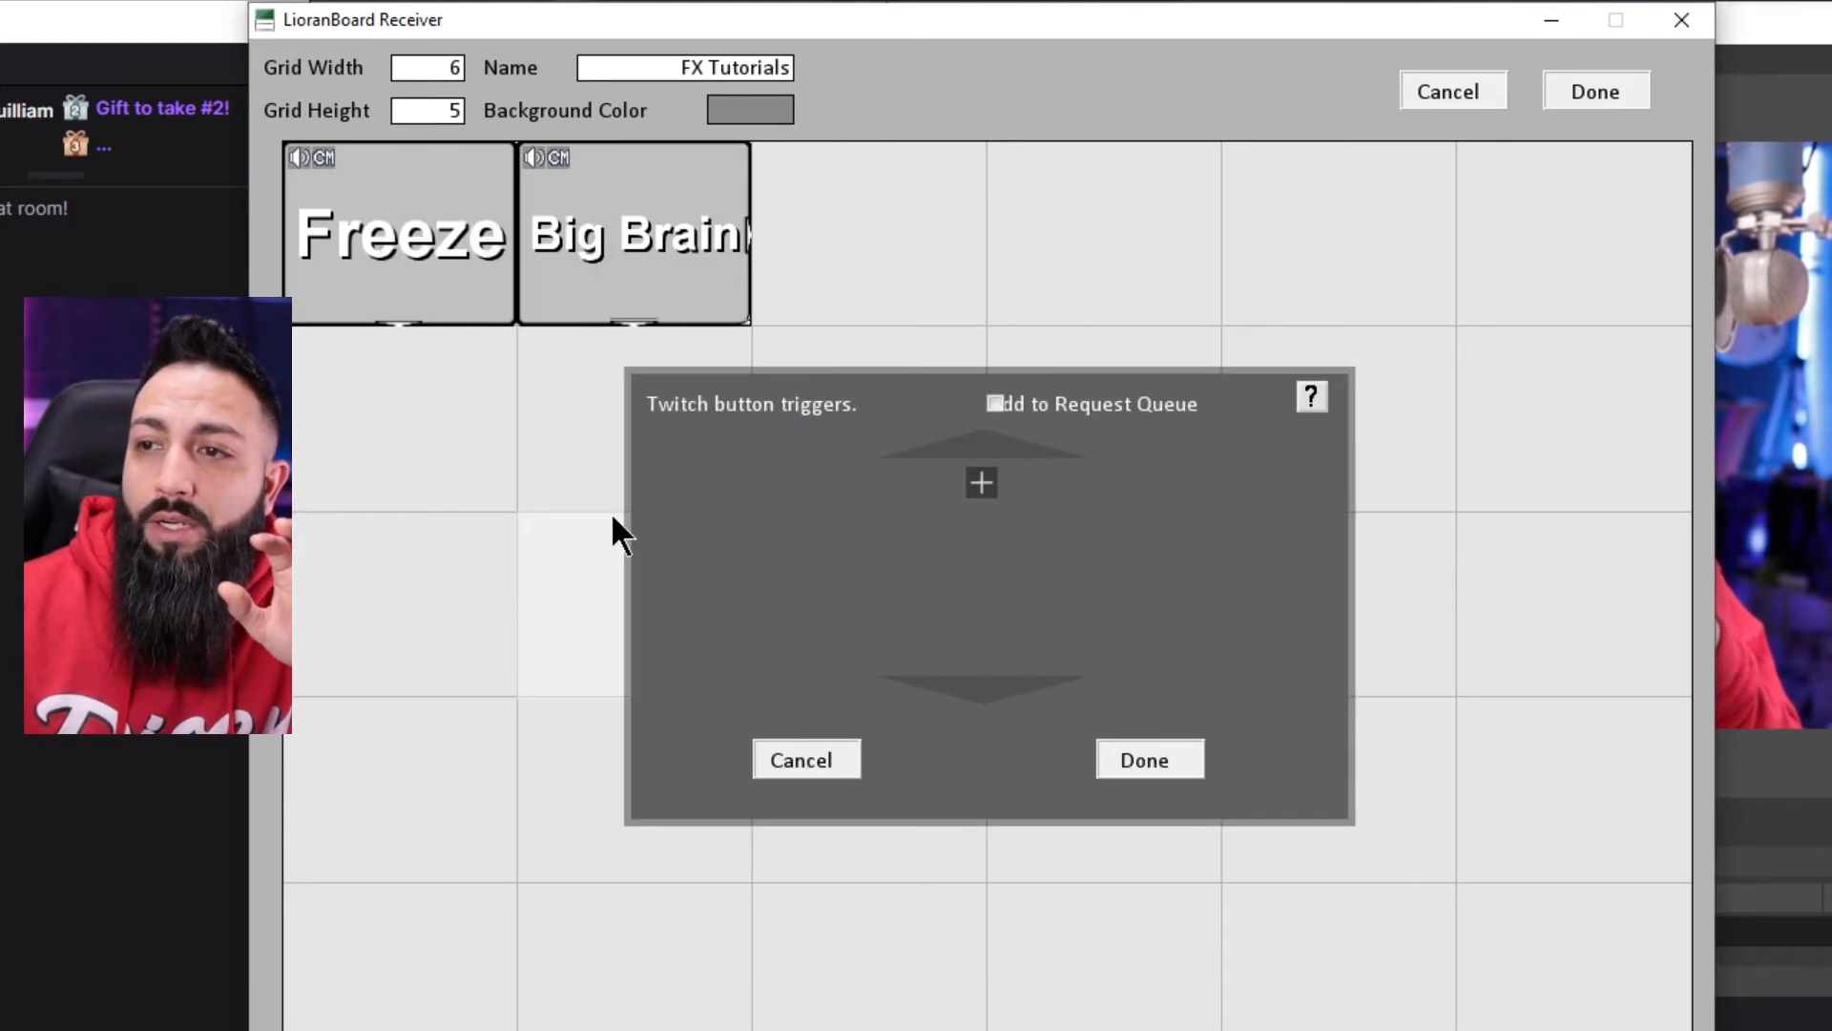
{"action": "left_click", "coordinate": [983, 481]}
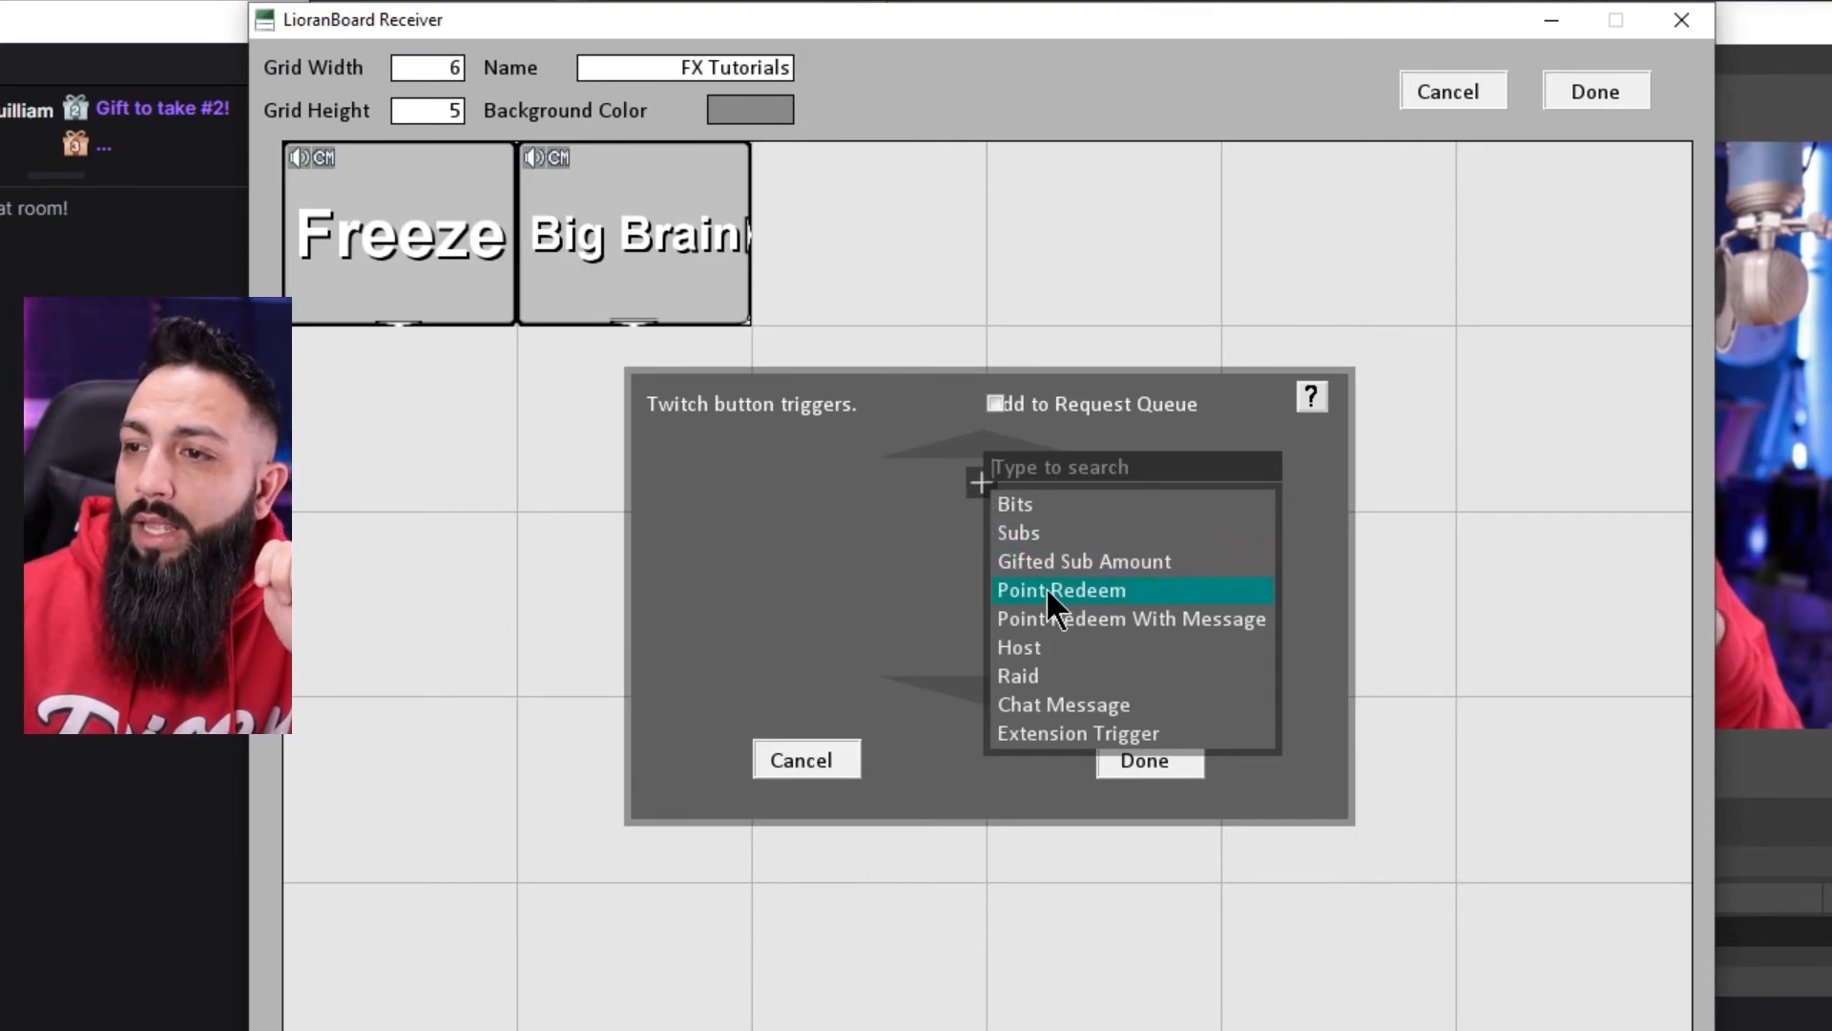
{"action": "left_click", "coordinate": [1149, 584]}
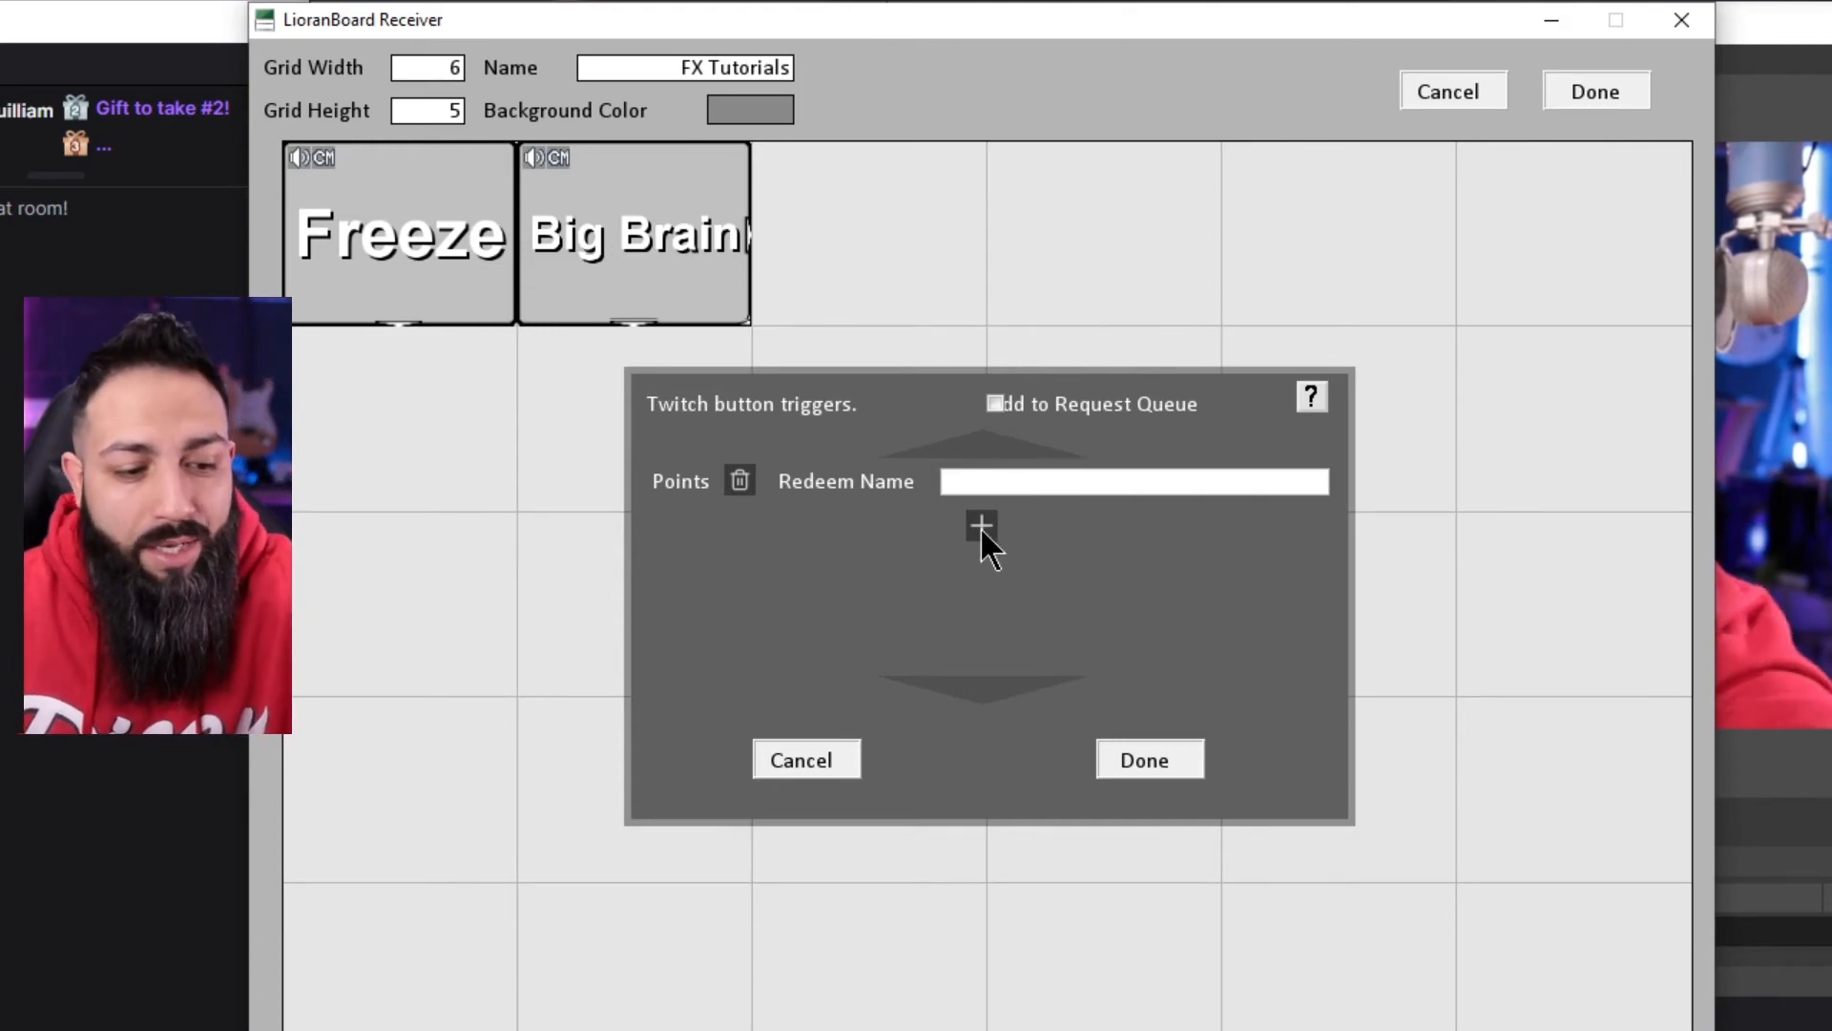
Step: Set the trigger's redeem name to Focuse Face, enable Add to Request Queue and save the trigger
{"action": "type", "text": "Bi"}
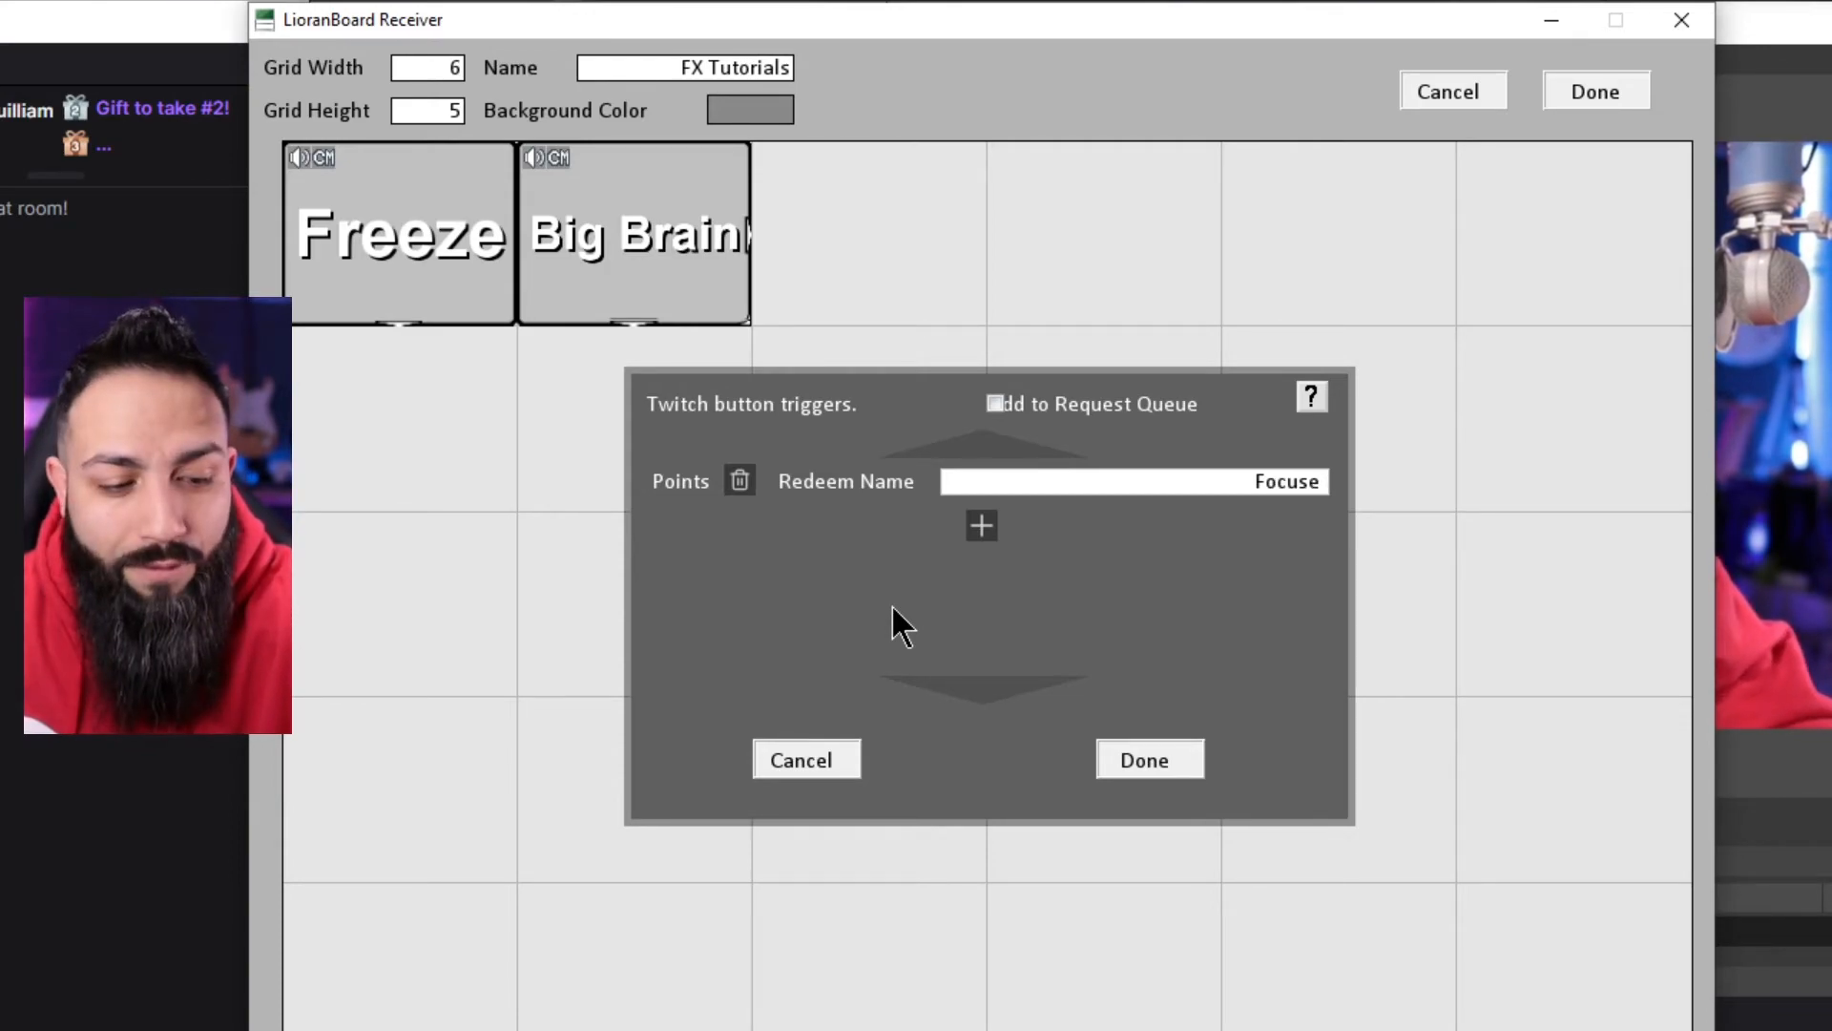
{"action": "type", "text": "ce"}
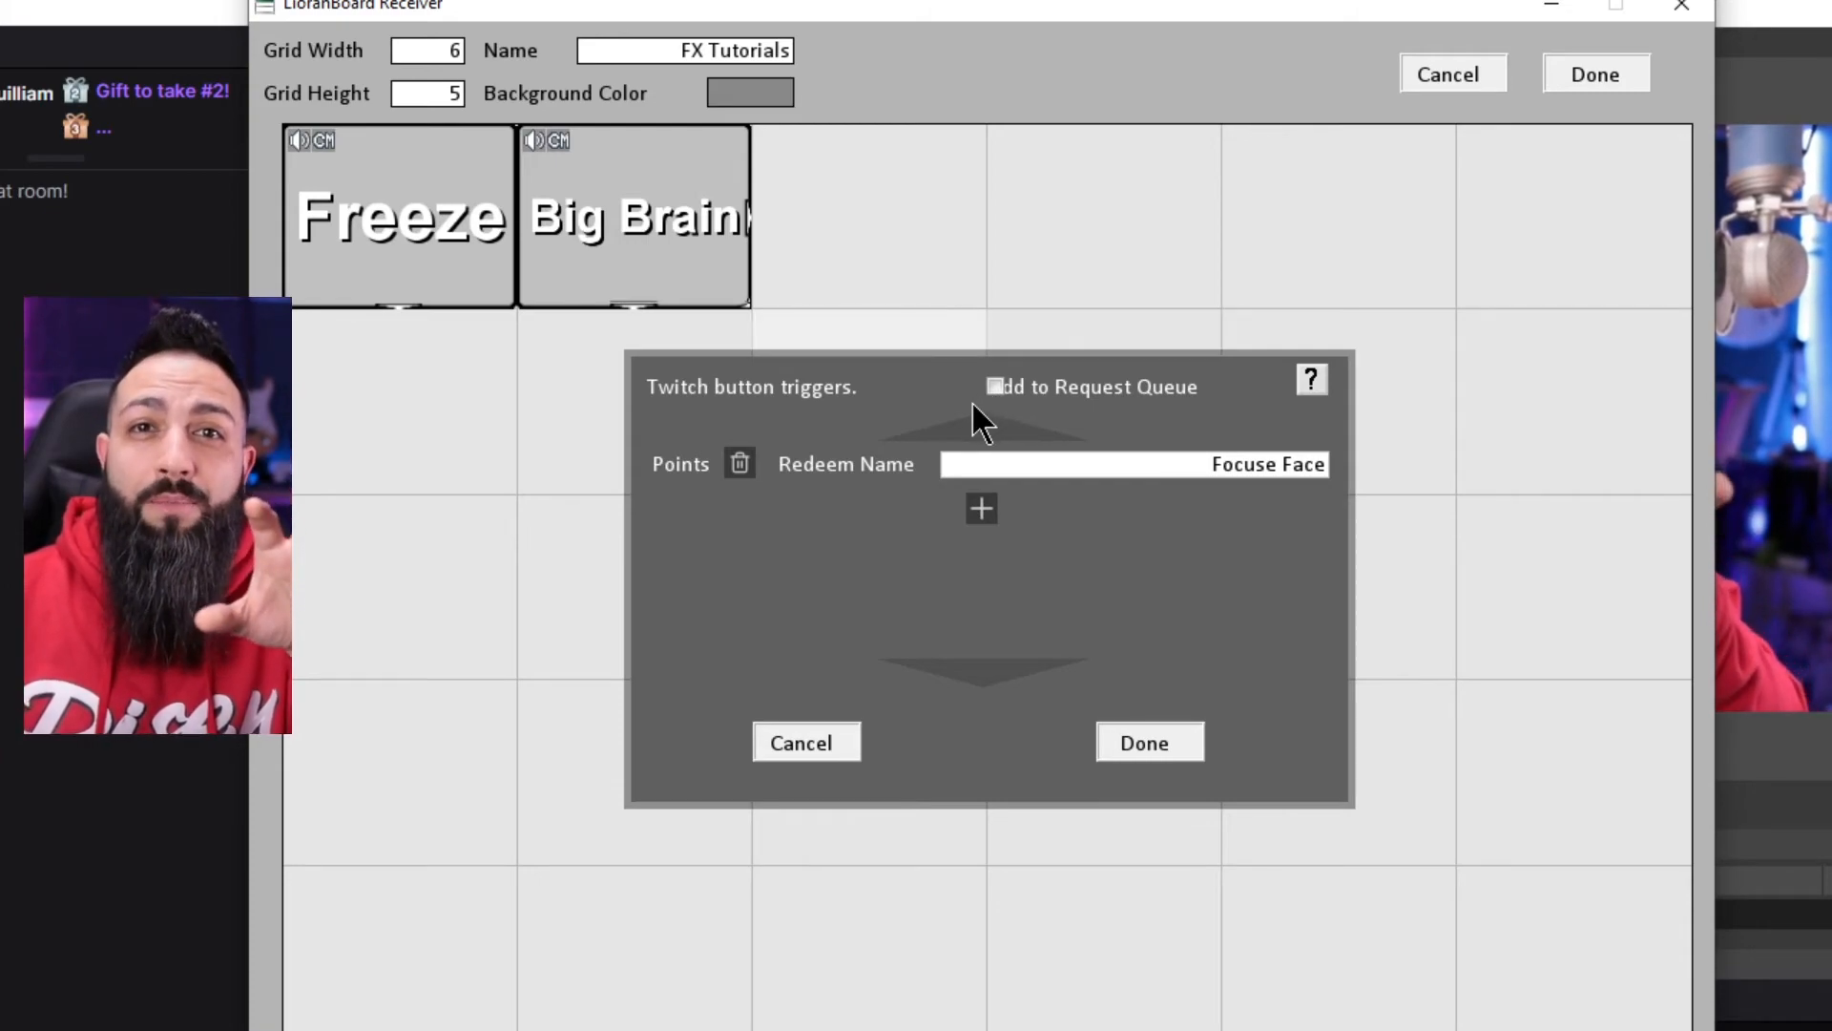
{"action": "left_click", "coordinate": [994, 384]}
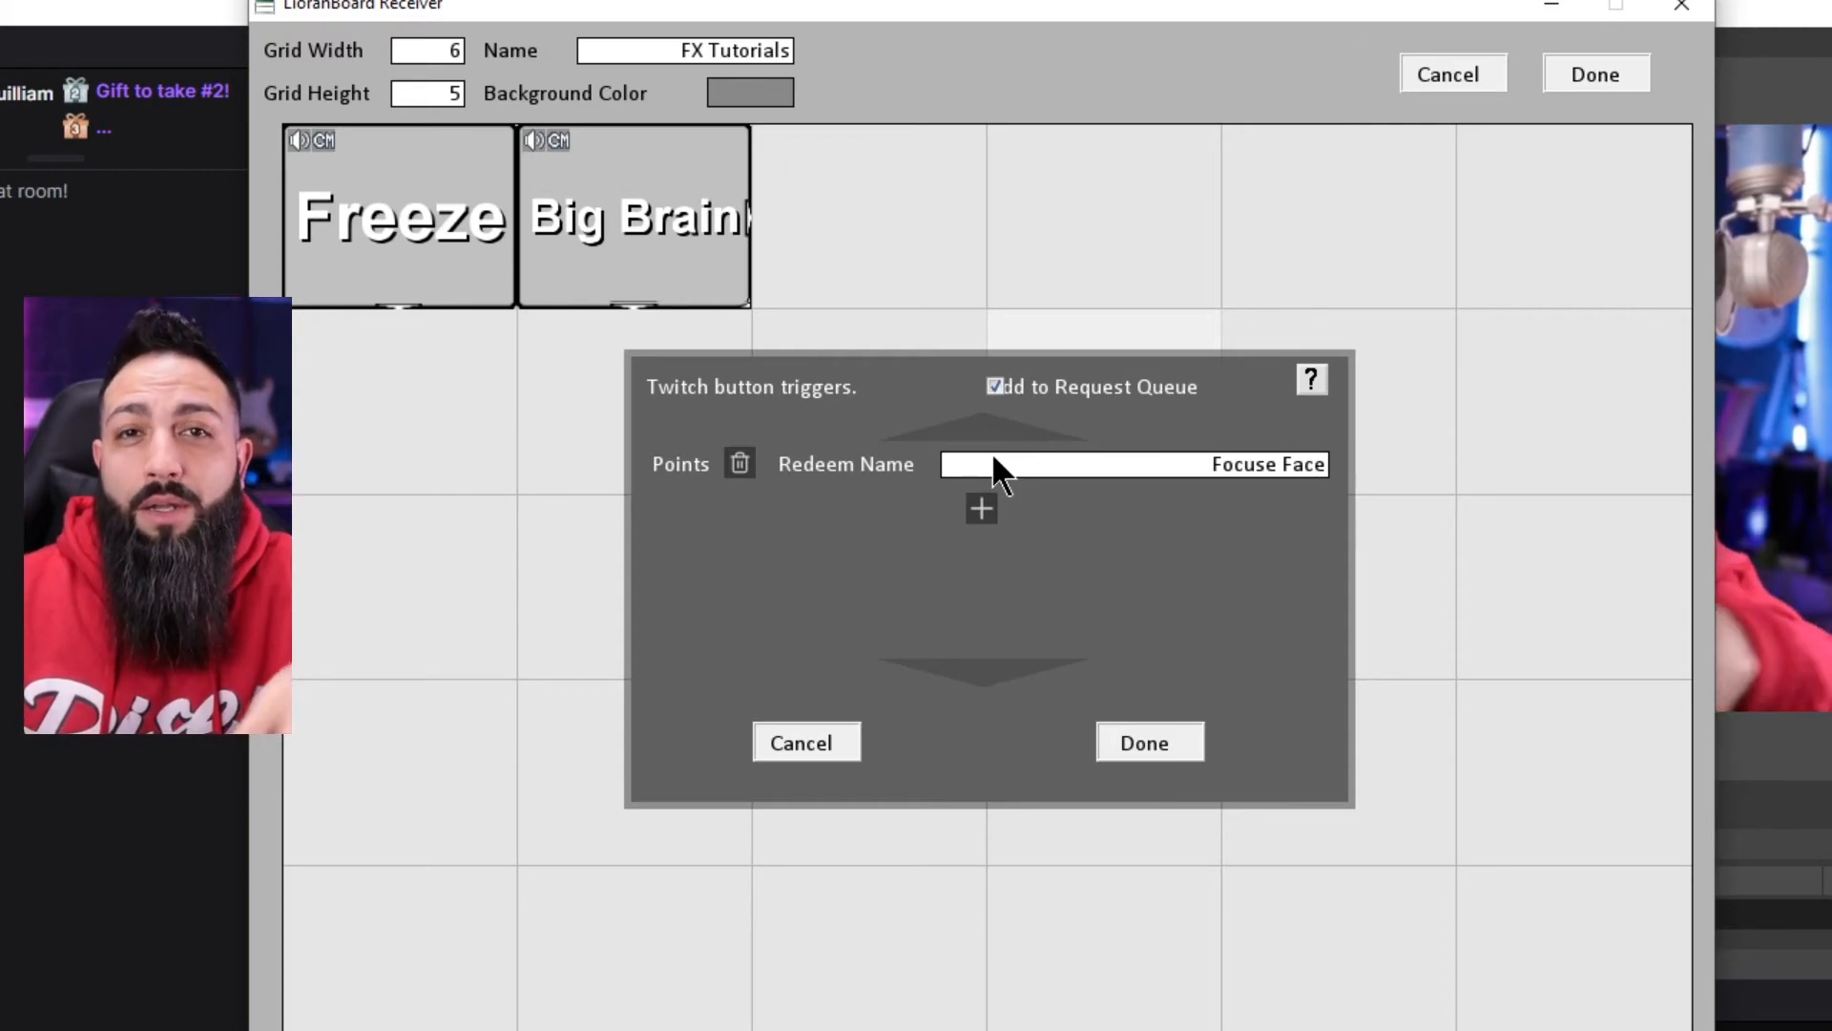
{"action": "left_click", "coordinate": [1149, 743]}
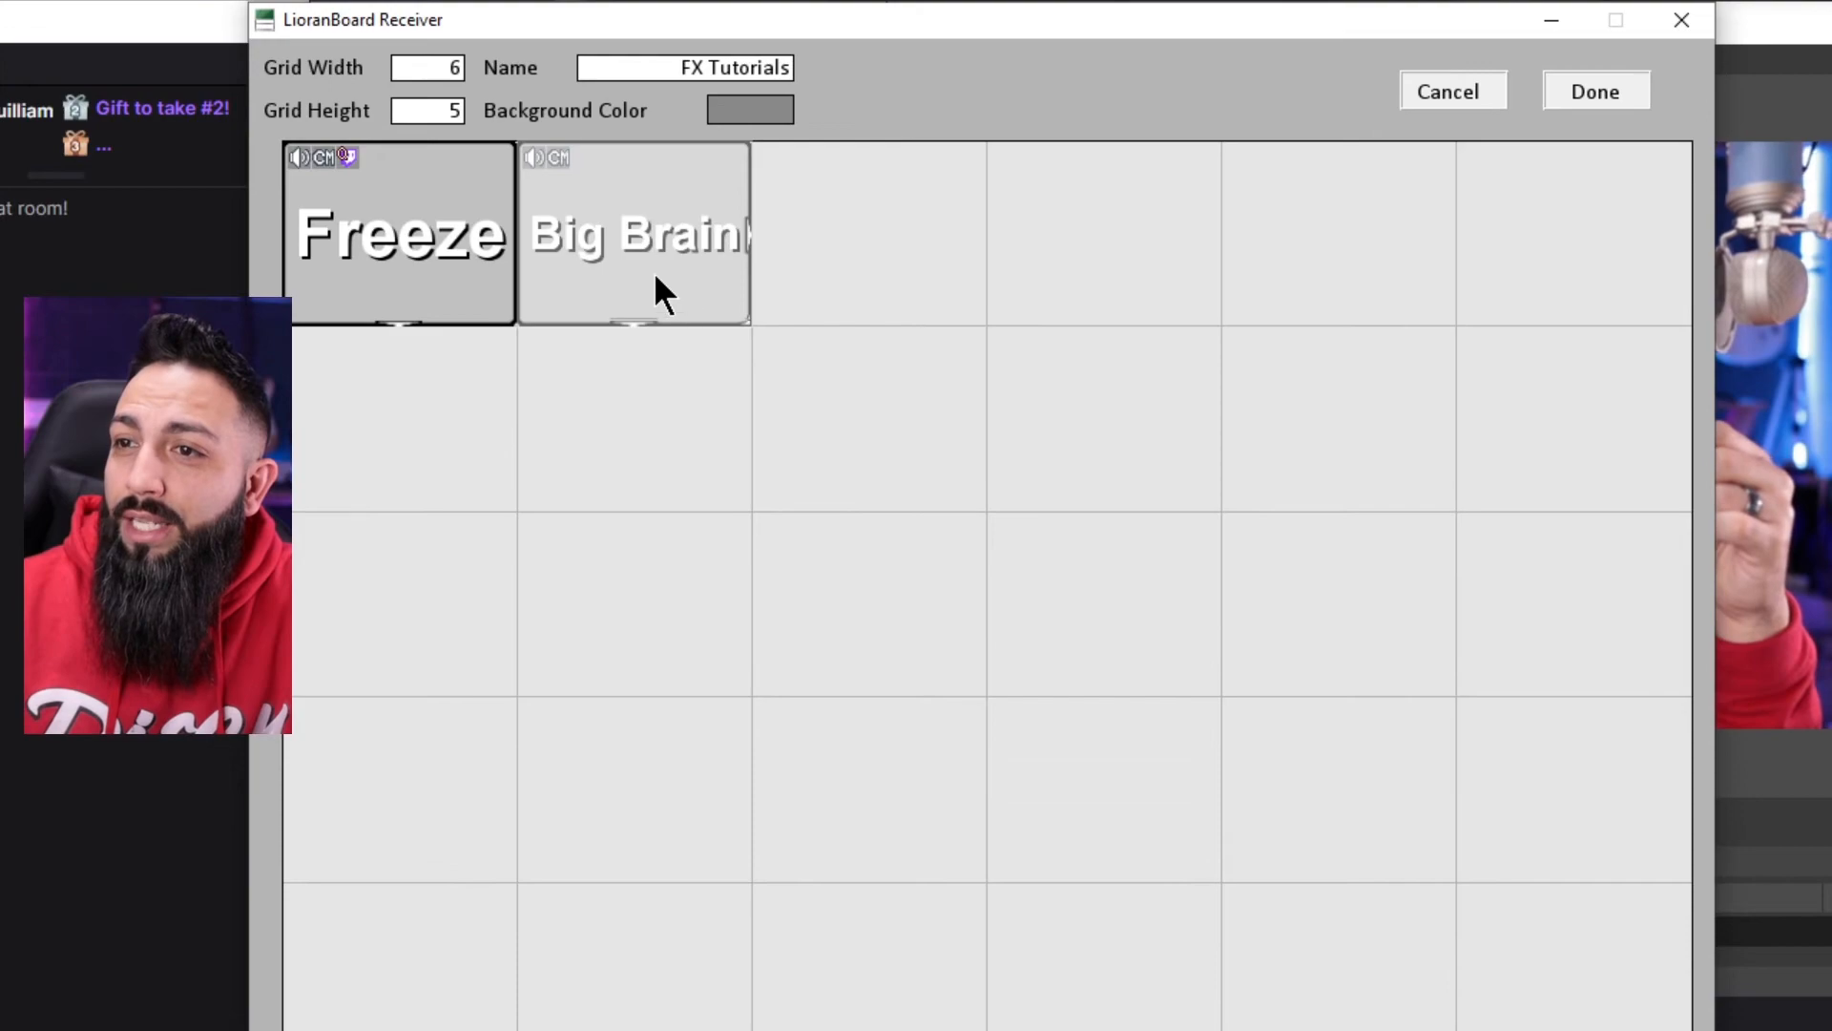
Step: Add a Point Redeem Twitch trigger to the Big Brain button with Add to Request Queue enabled
{"action": "right_click", "coordinate": [655, 162]}
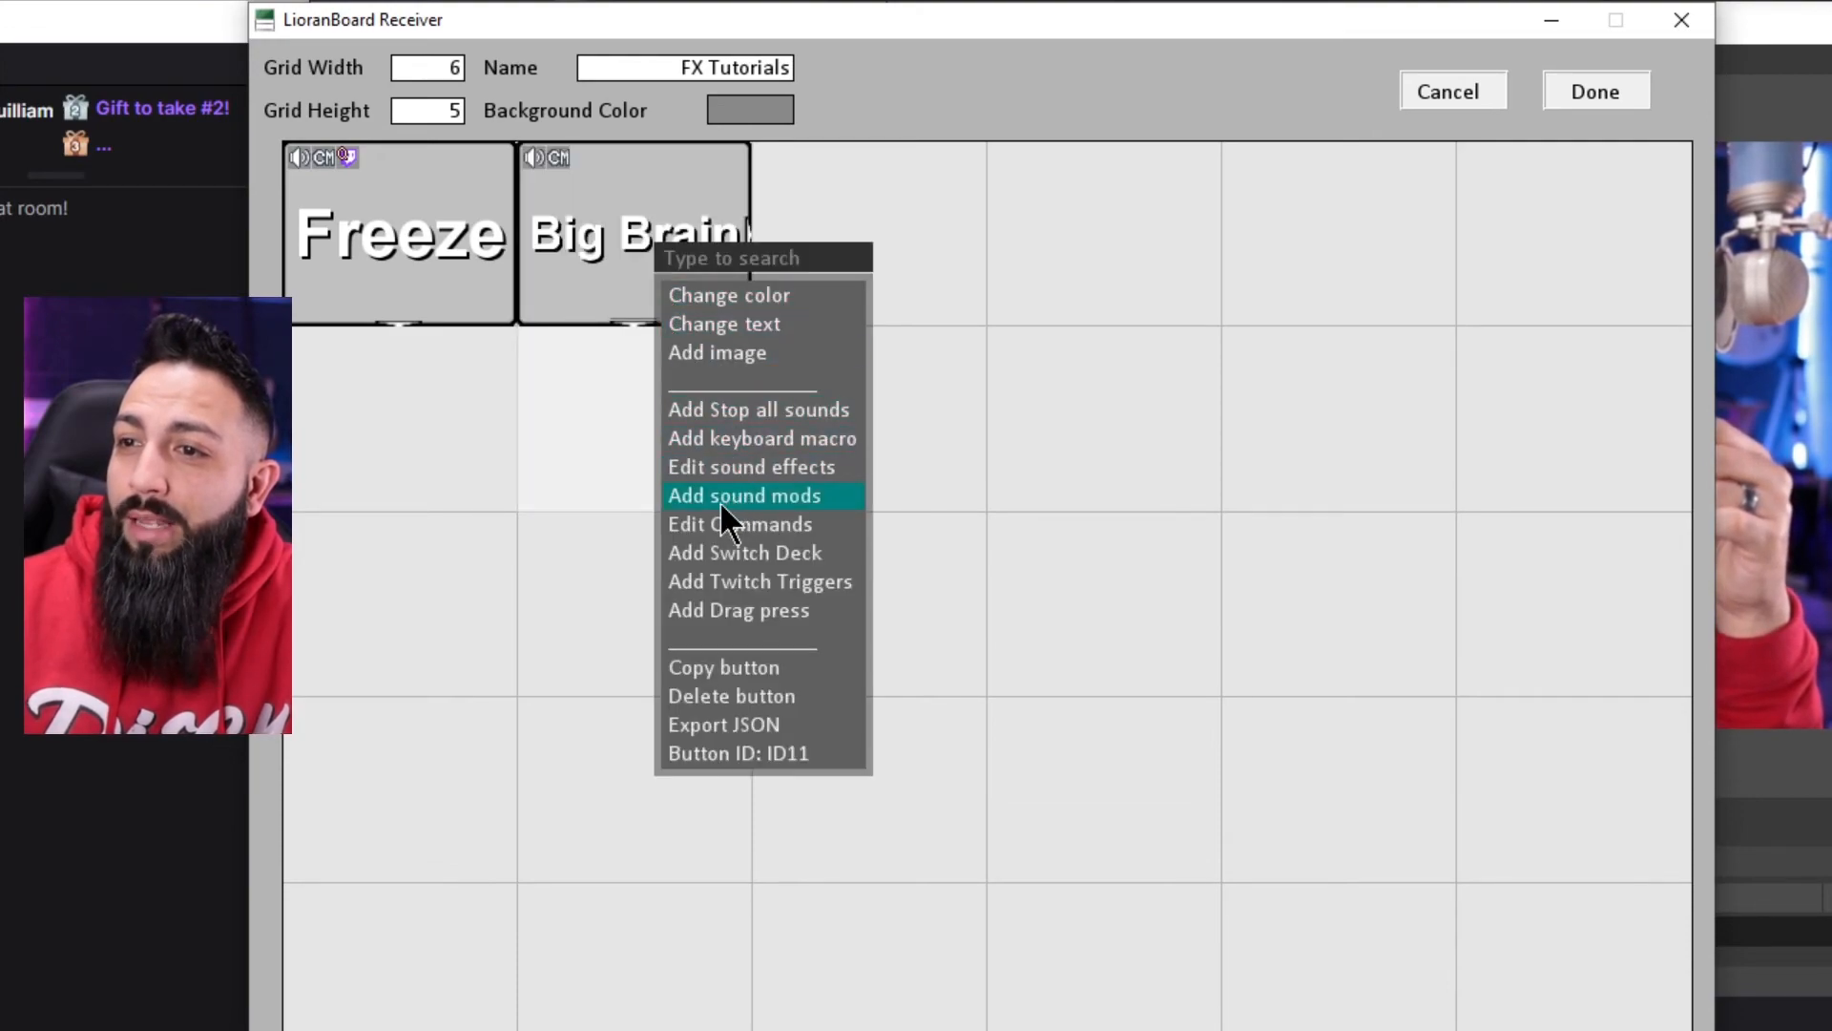
{"action": "left_click", "coordinate": [735, 578]}
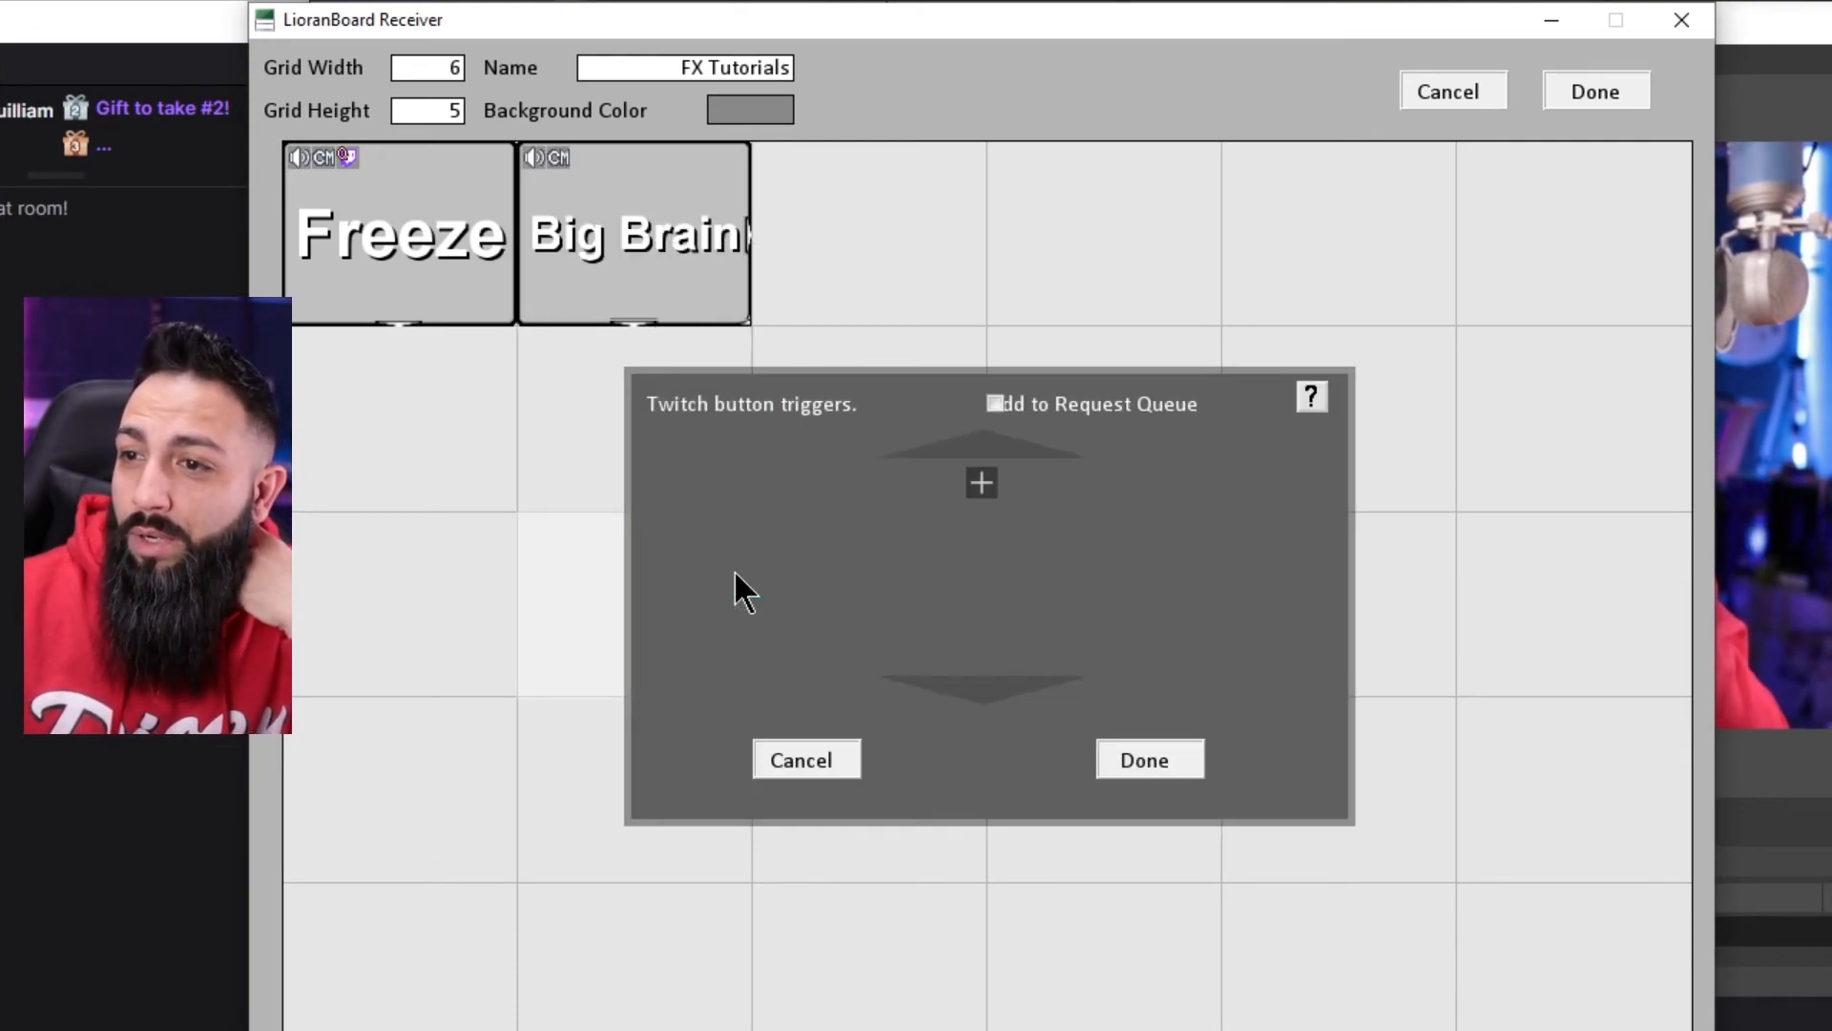
{"action": "left_click", "coordinate": [993, 402]}
{"action": "left_click", "coordinate": [981, 484]}
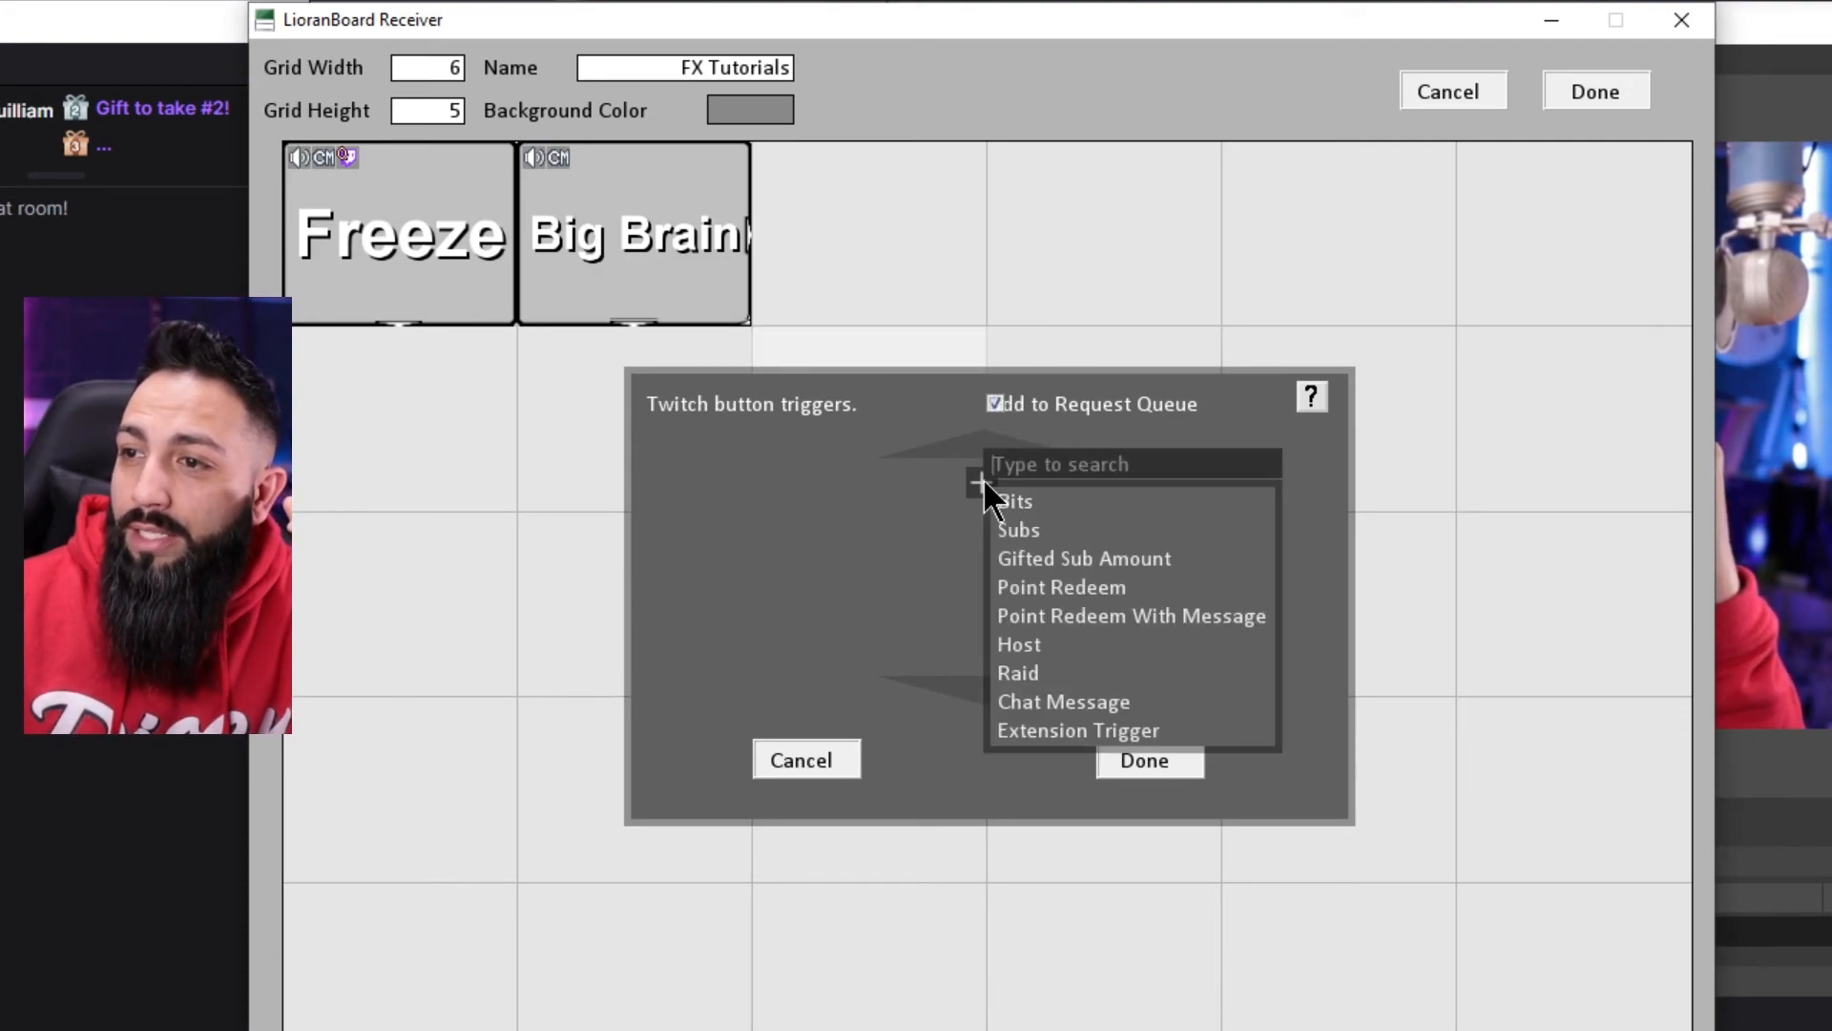
{"action": "left_click", "coordinate": [1105, 585]}
Step: Set the trigger's redeem name to Big Head, then save the trigger and the FX Tutorials deck
{"action": "left_click", "coordinate": [1057, 484]}
{"action": "type", "text": "Big H"}
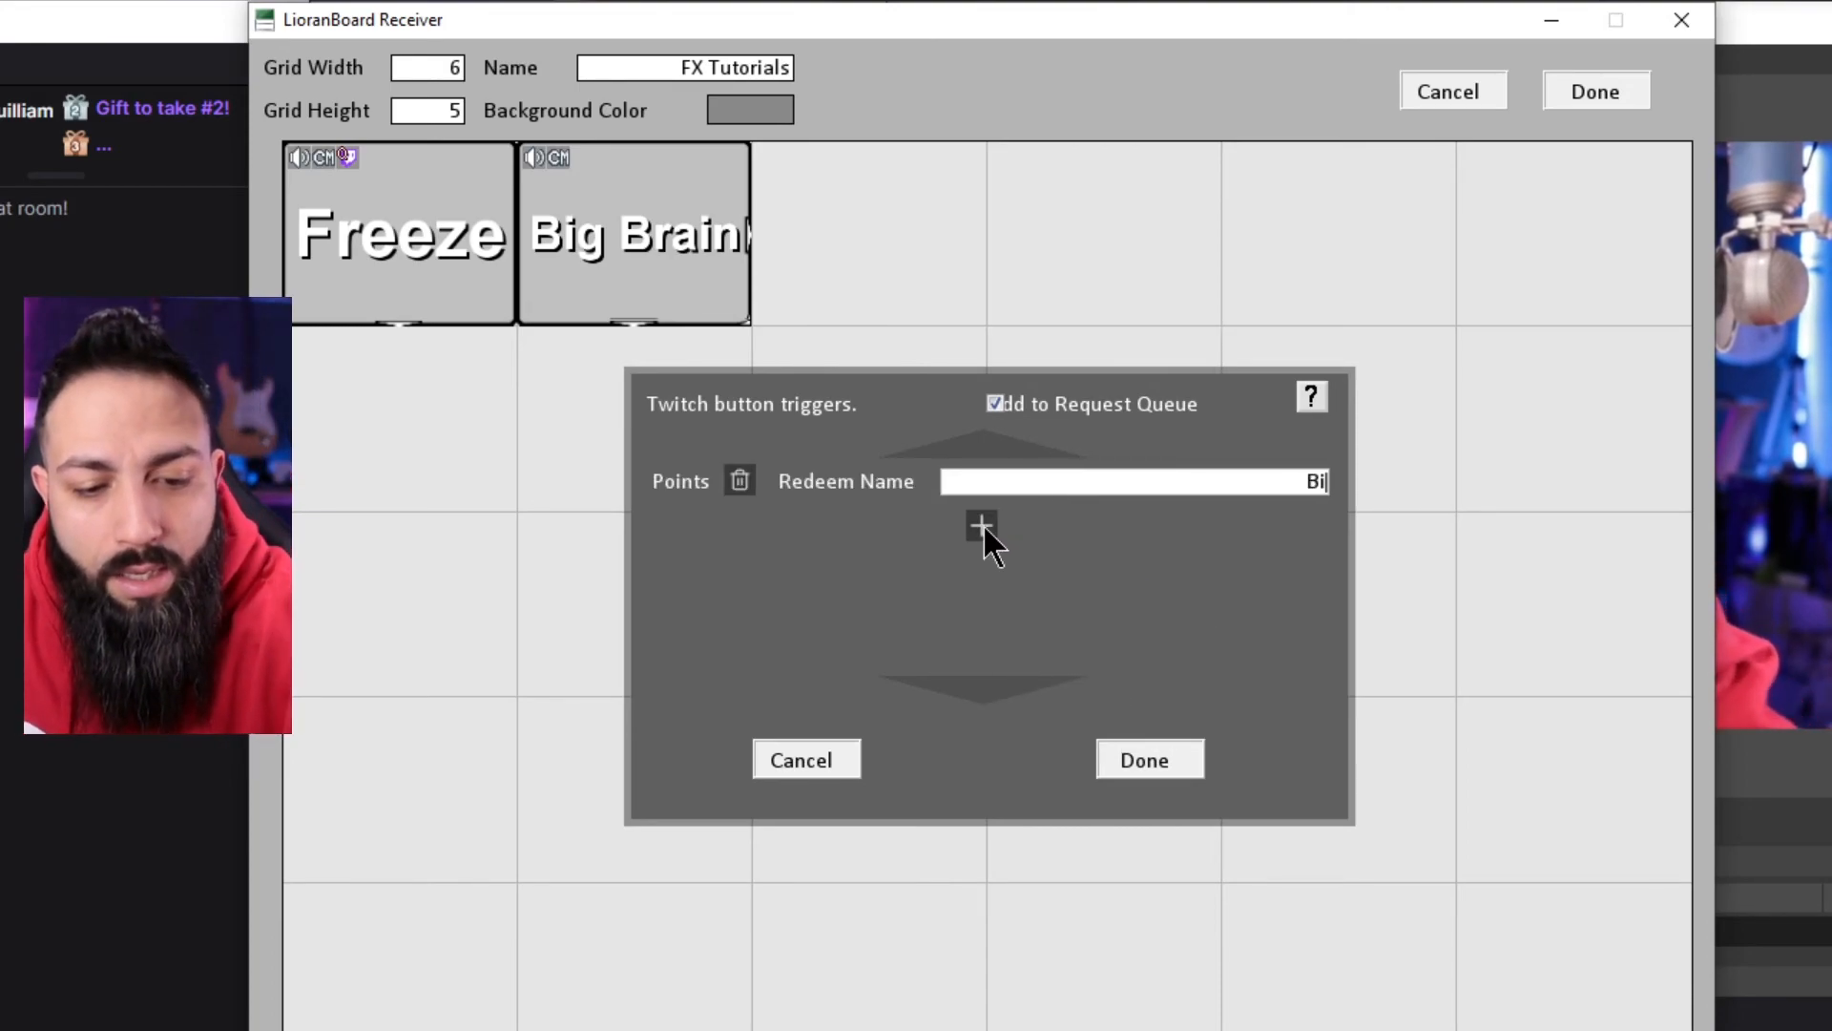
{"action": "type", "text": "ead"}
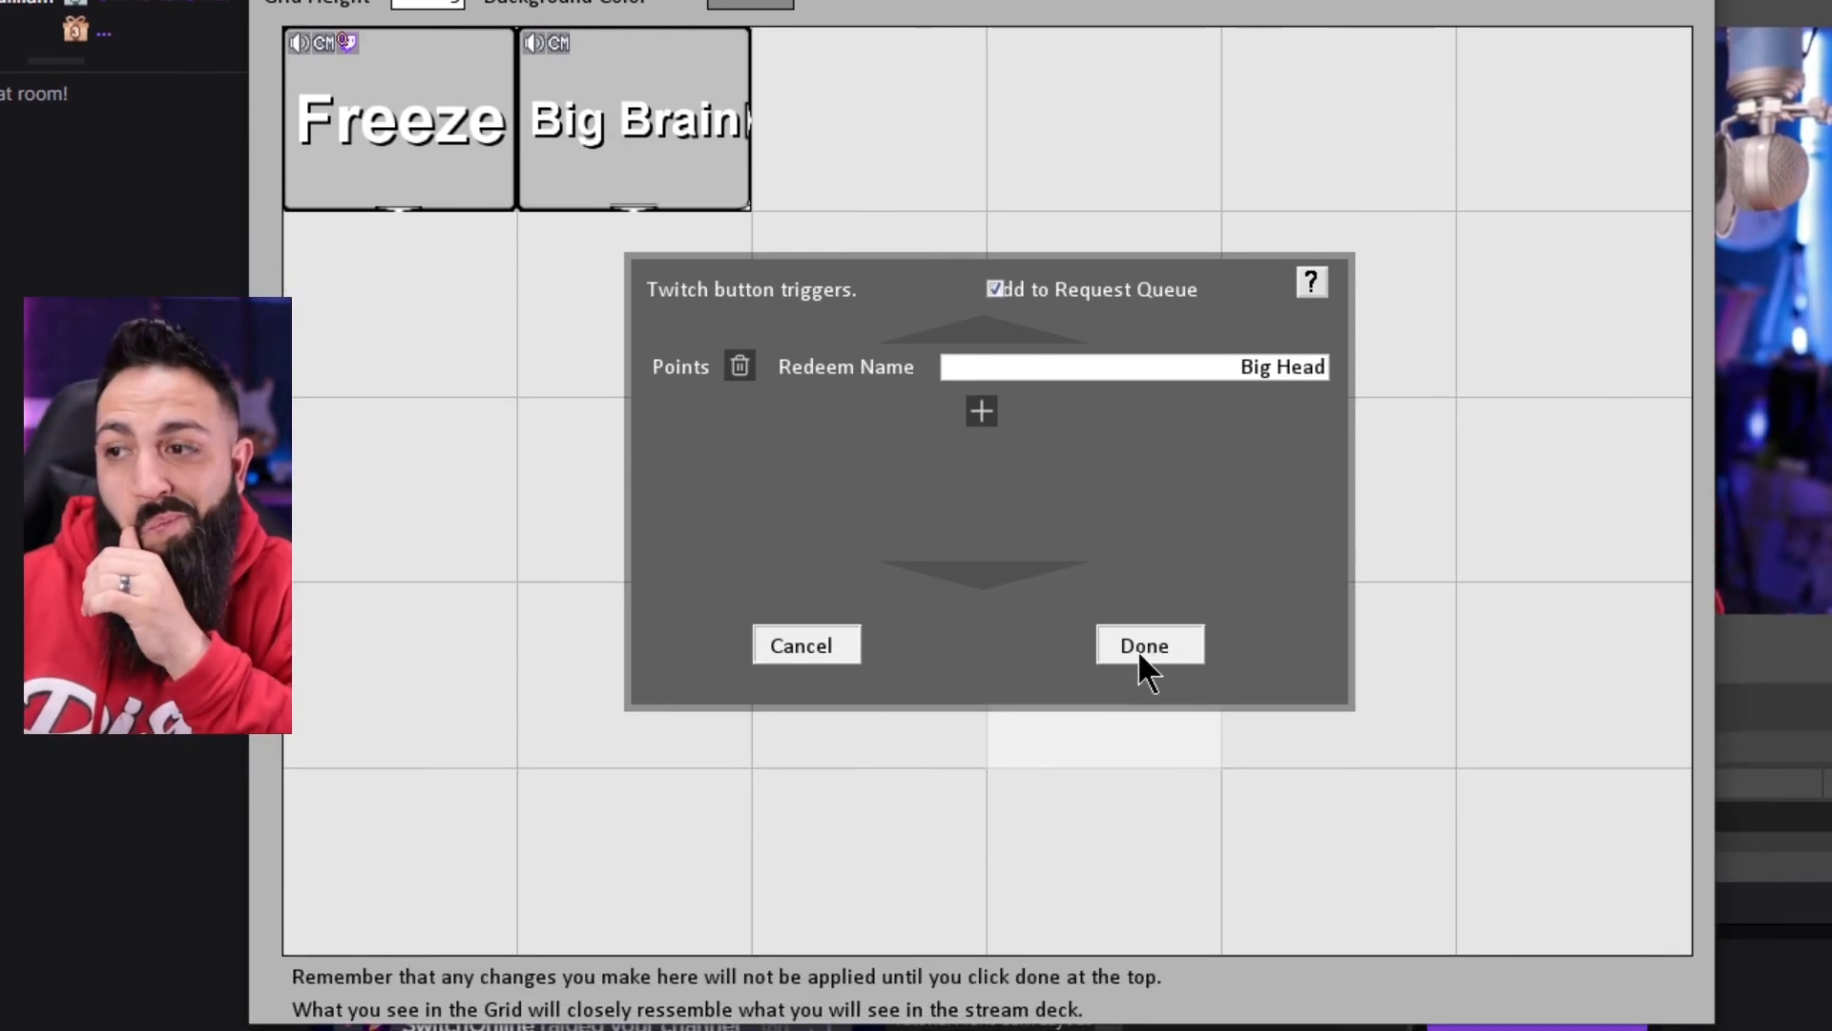
{"action": "left_click", "coordinate": [1143, 658]}
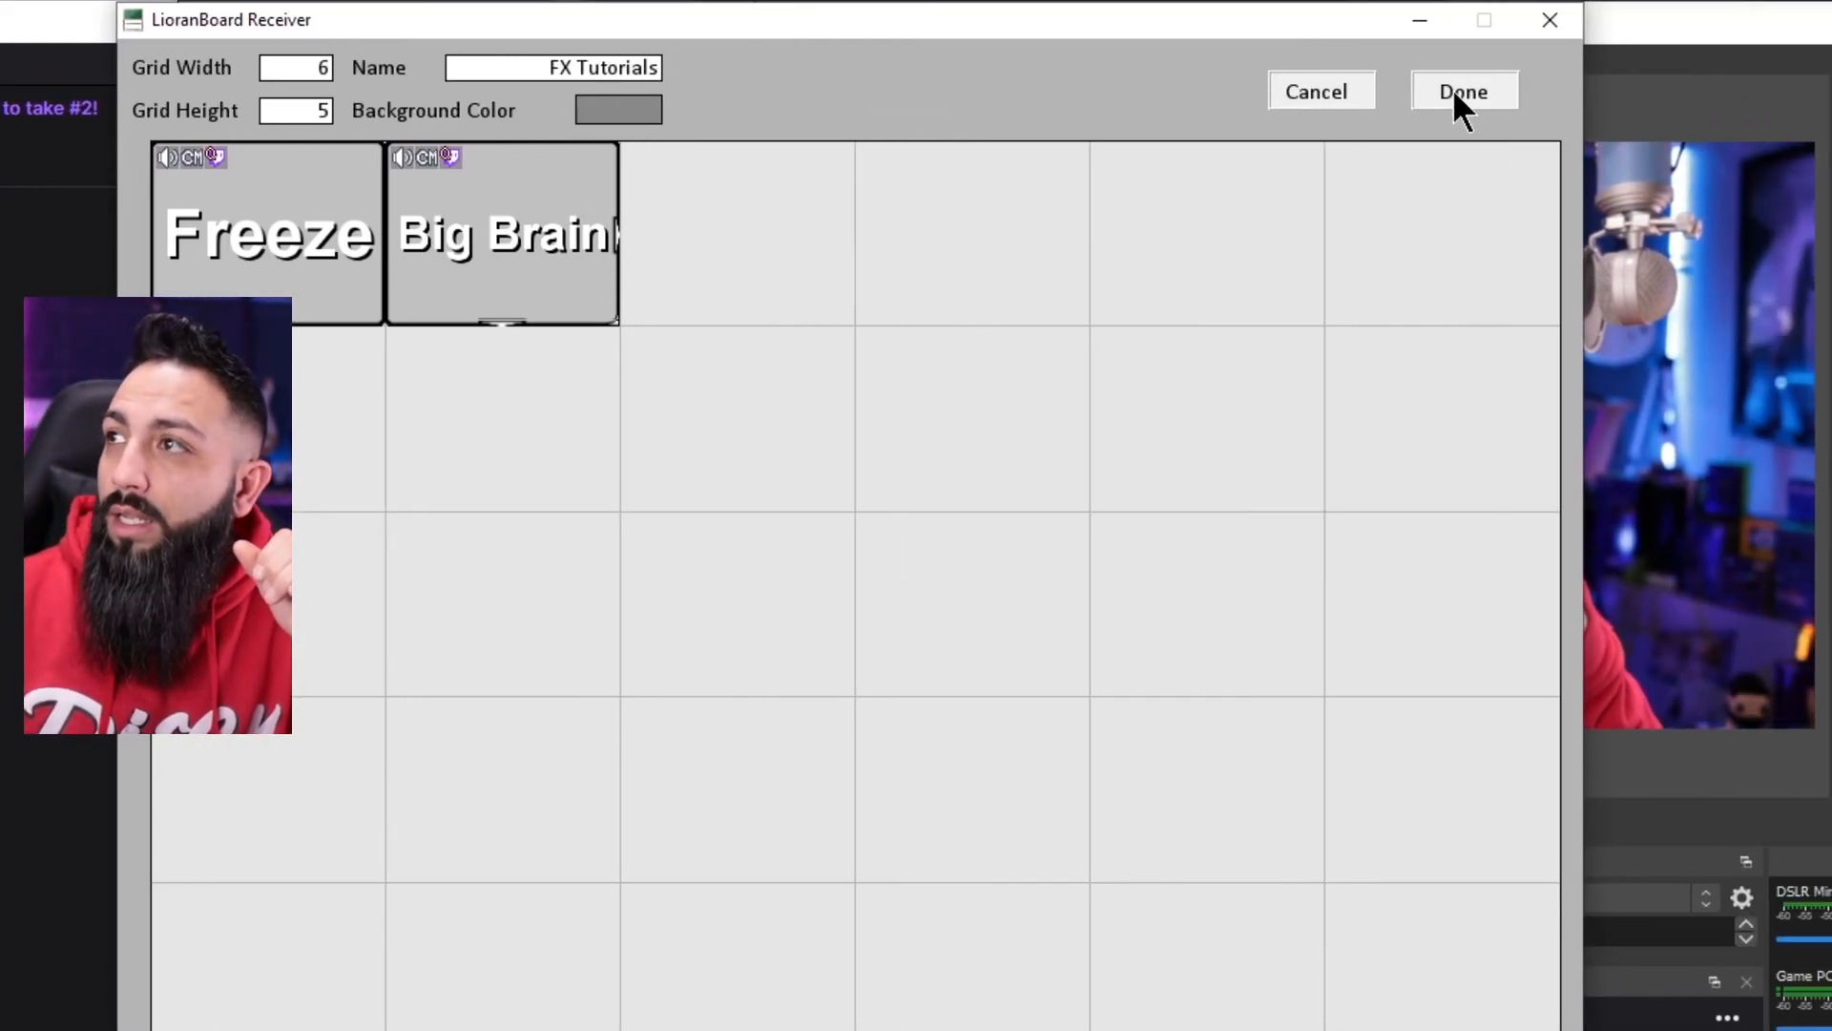
{"action": "left_click", "coordinate": [1455, 91]}
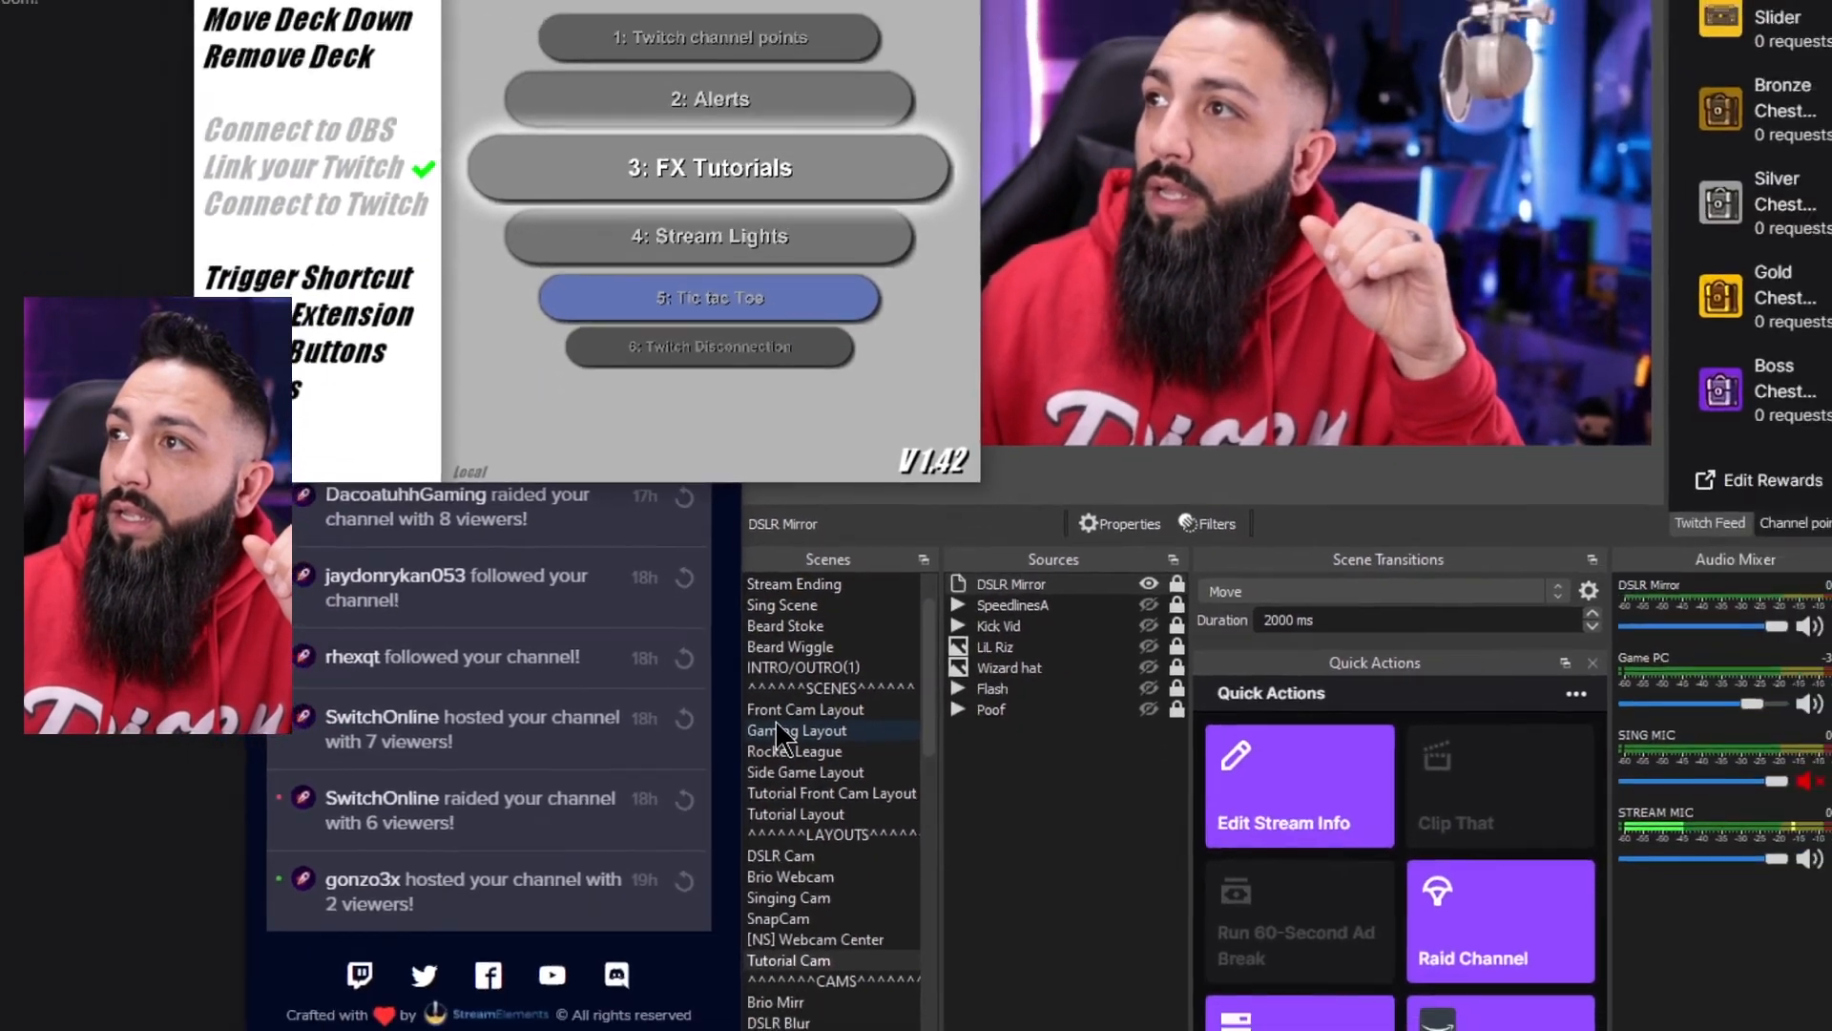